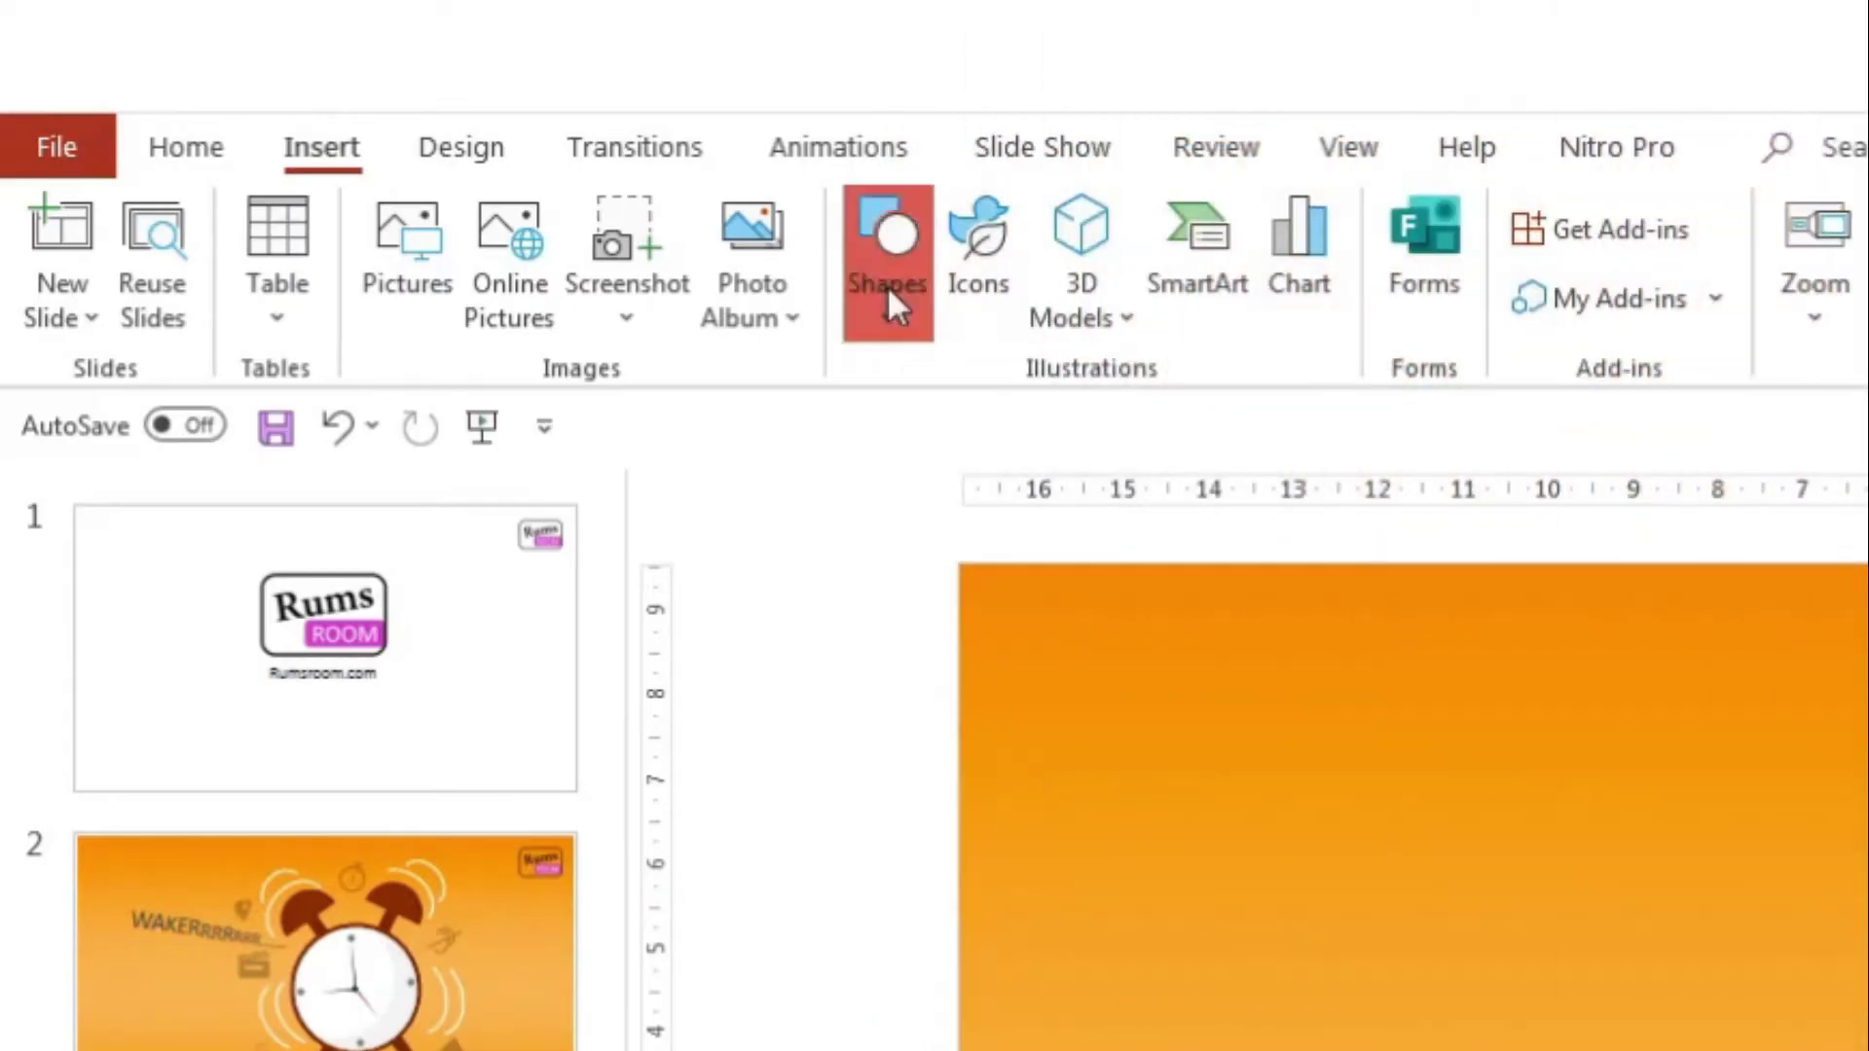
Draw an oval circle, enlarge it to 11.43 cm centred on the slide, and fill it dark brown.
left_click(886, 284)
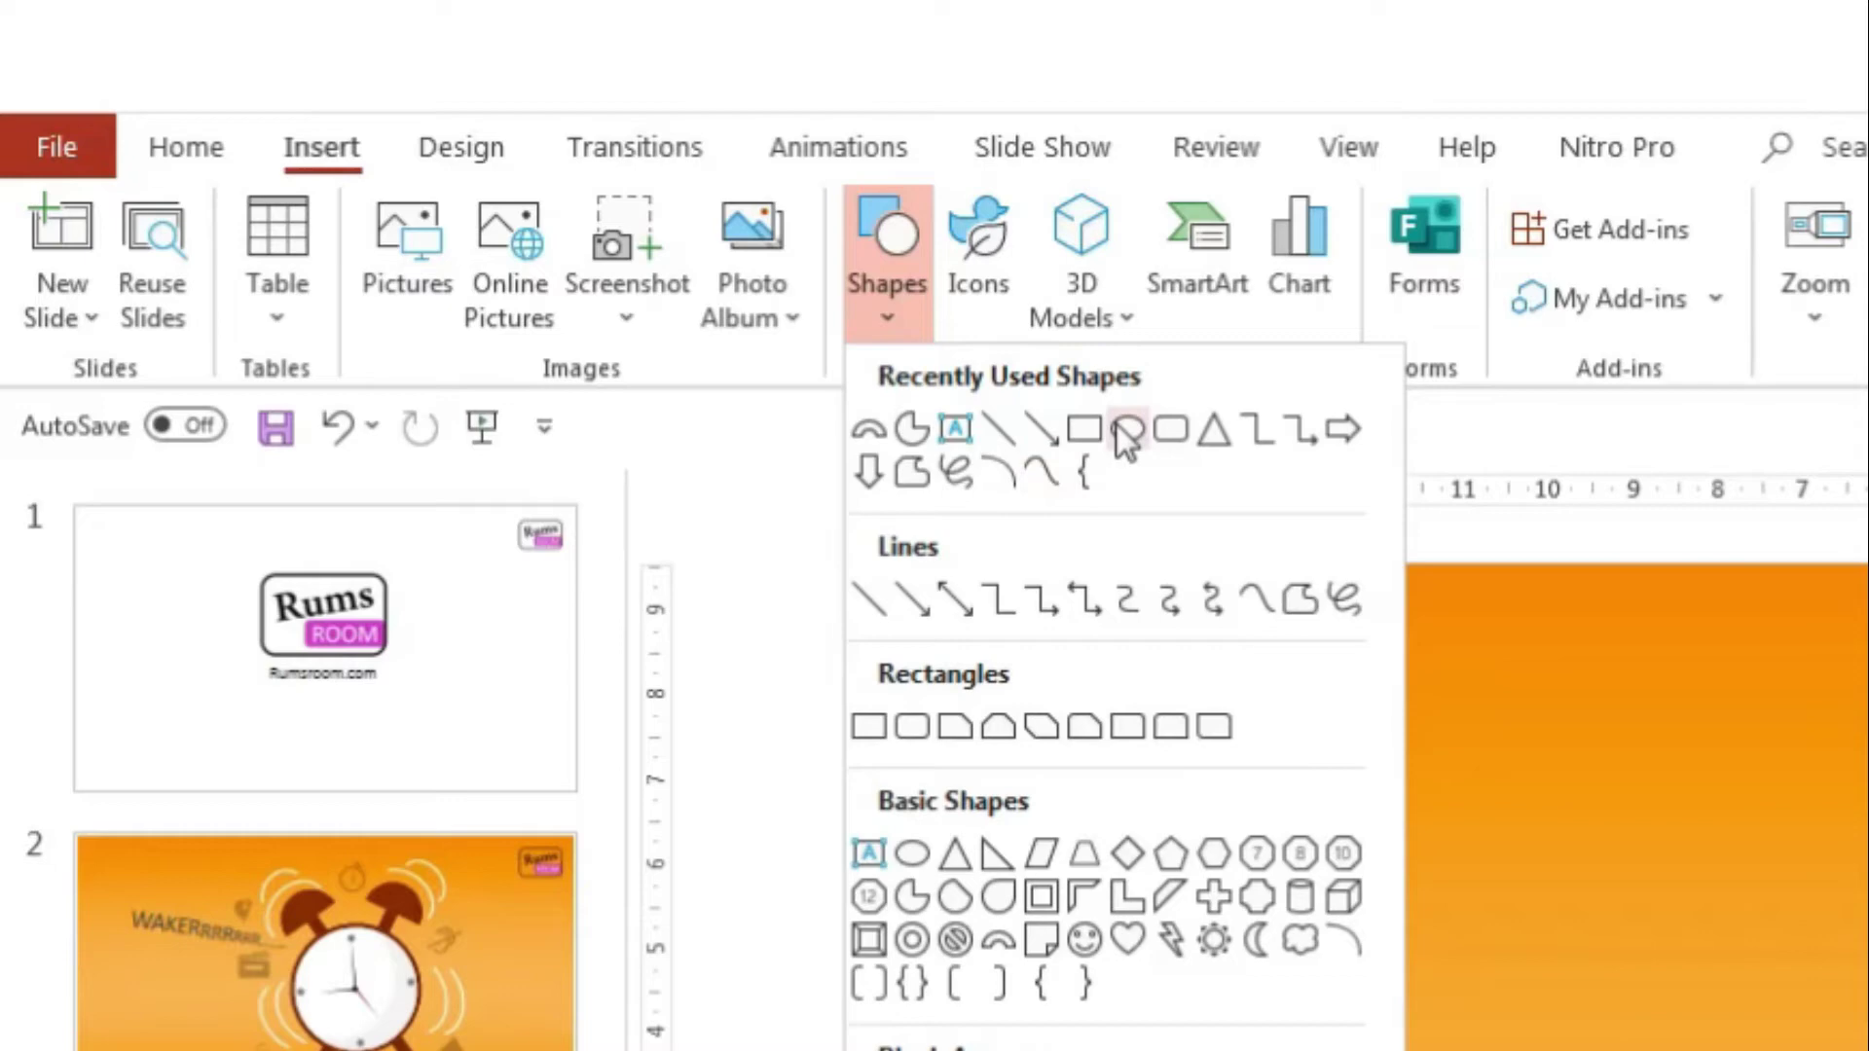
left_click(1126, 430)
mouse_move(920, 438)
left_mouse_down()
mouse_move(1242, 780)
mouse_move(1341, 856)
left_mouse_up()
mouse_move(1226, 759)
left_mouse_down()
mouse_move(1094, 693)
mouse_move(1130, 693)
left_mouse_up()
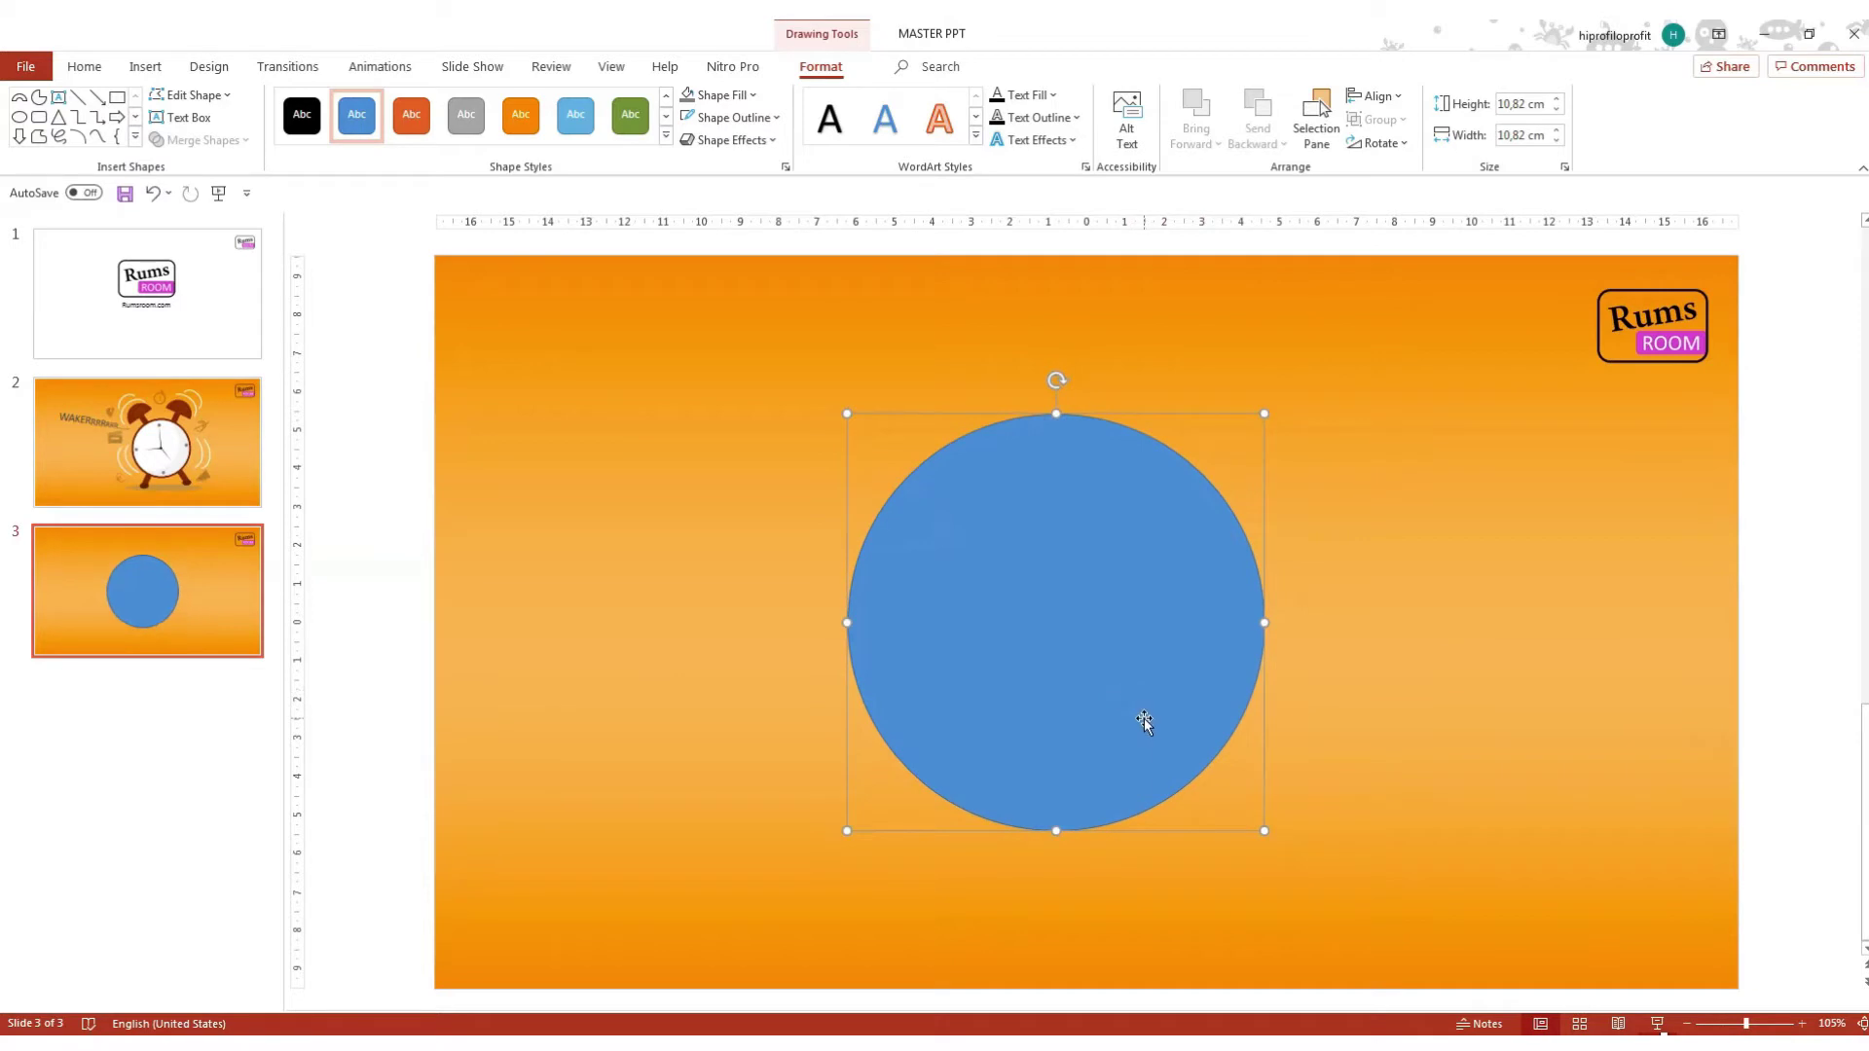
mouse_move(1262, 830)
left_mouse_down()
mouse_move(1135, 709)
mouse_move(1280, 834)
mouse_move(1154, 710)
mouse_move(1255, 779)
mouse_move(1205, 711)
mouse_move(1281, 779)
left_mouse_up()
mouse_move(1143, 676)
left_mouse_down()
mouse_move(1138, 639)
mouse_move(1175, 643)
mouse_move(1147, 646)
left_mouse_up()
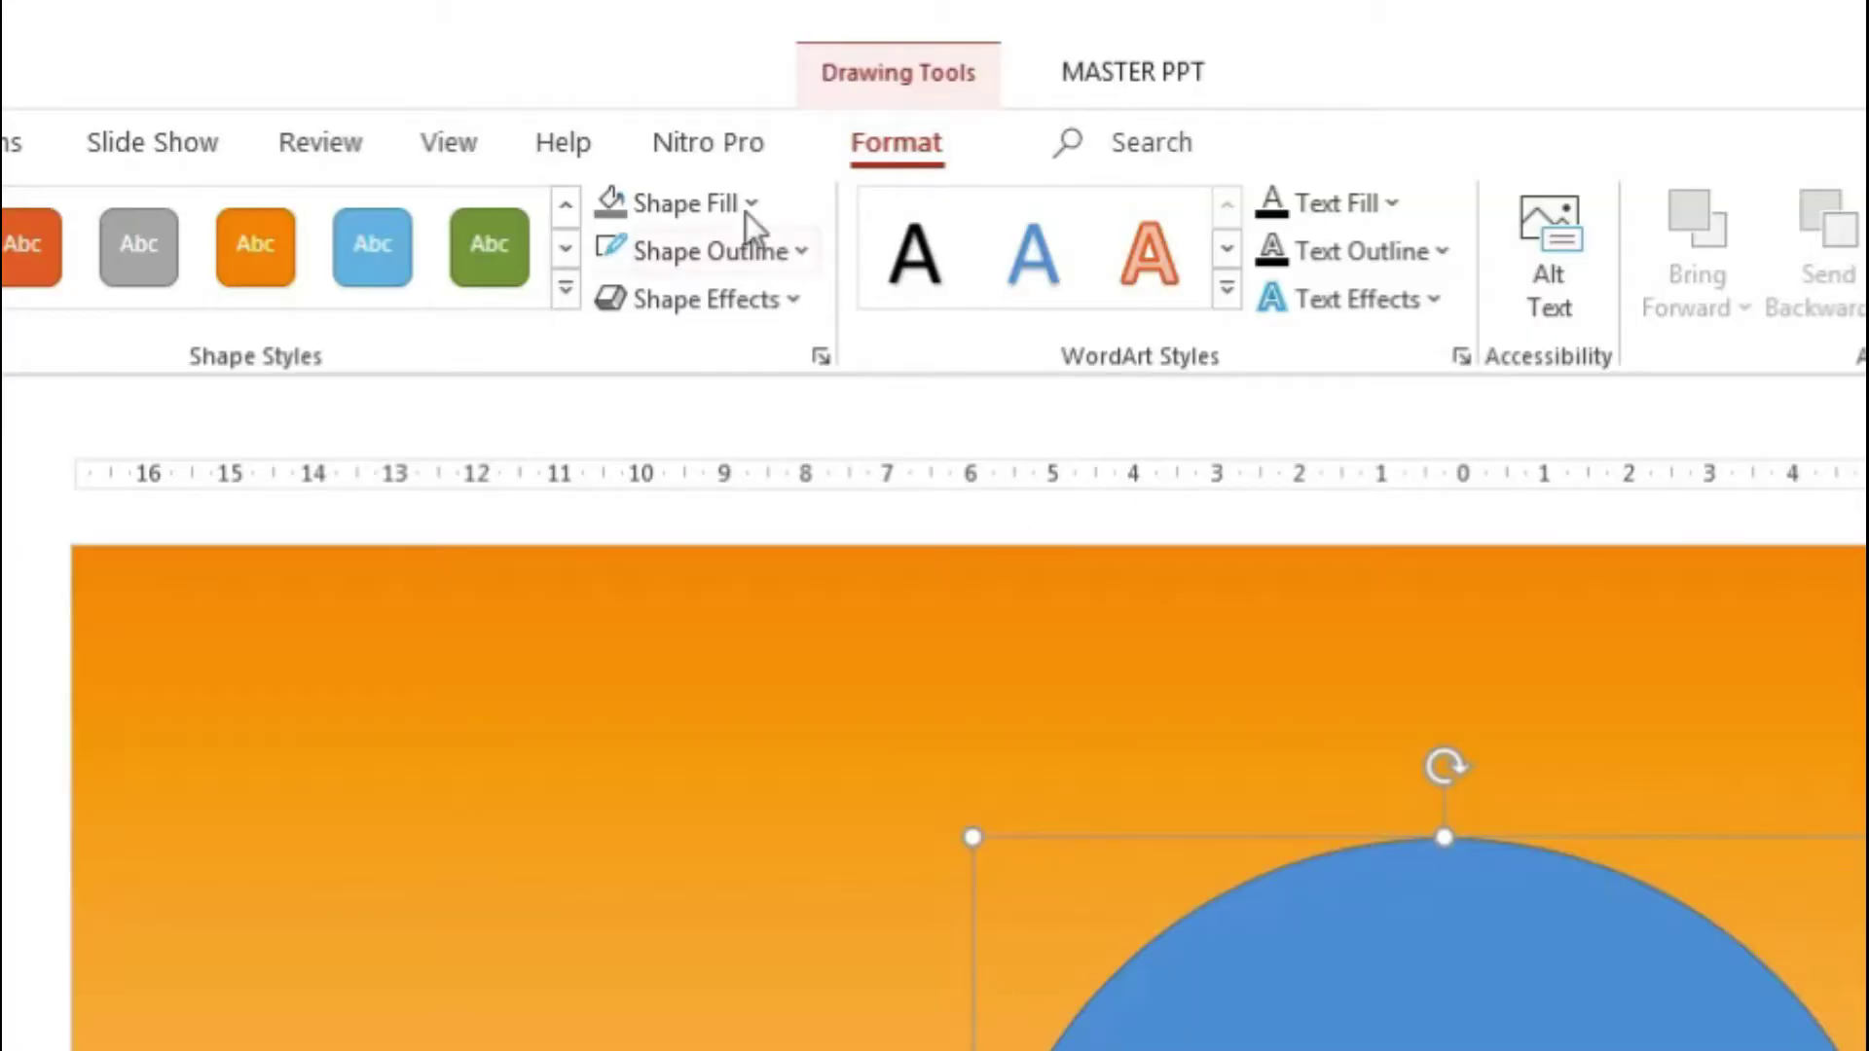
left_click(745, 204)
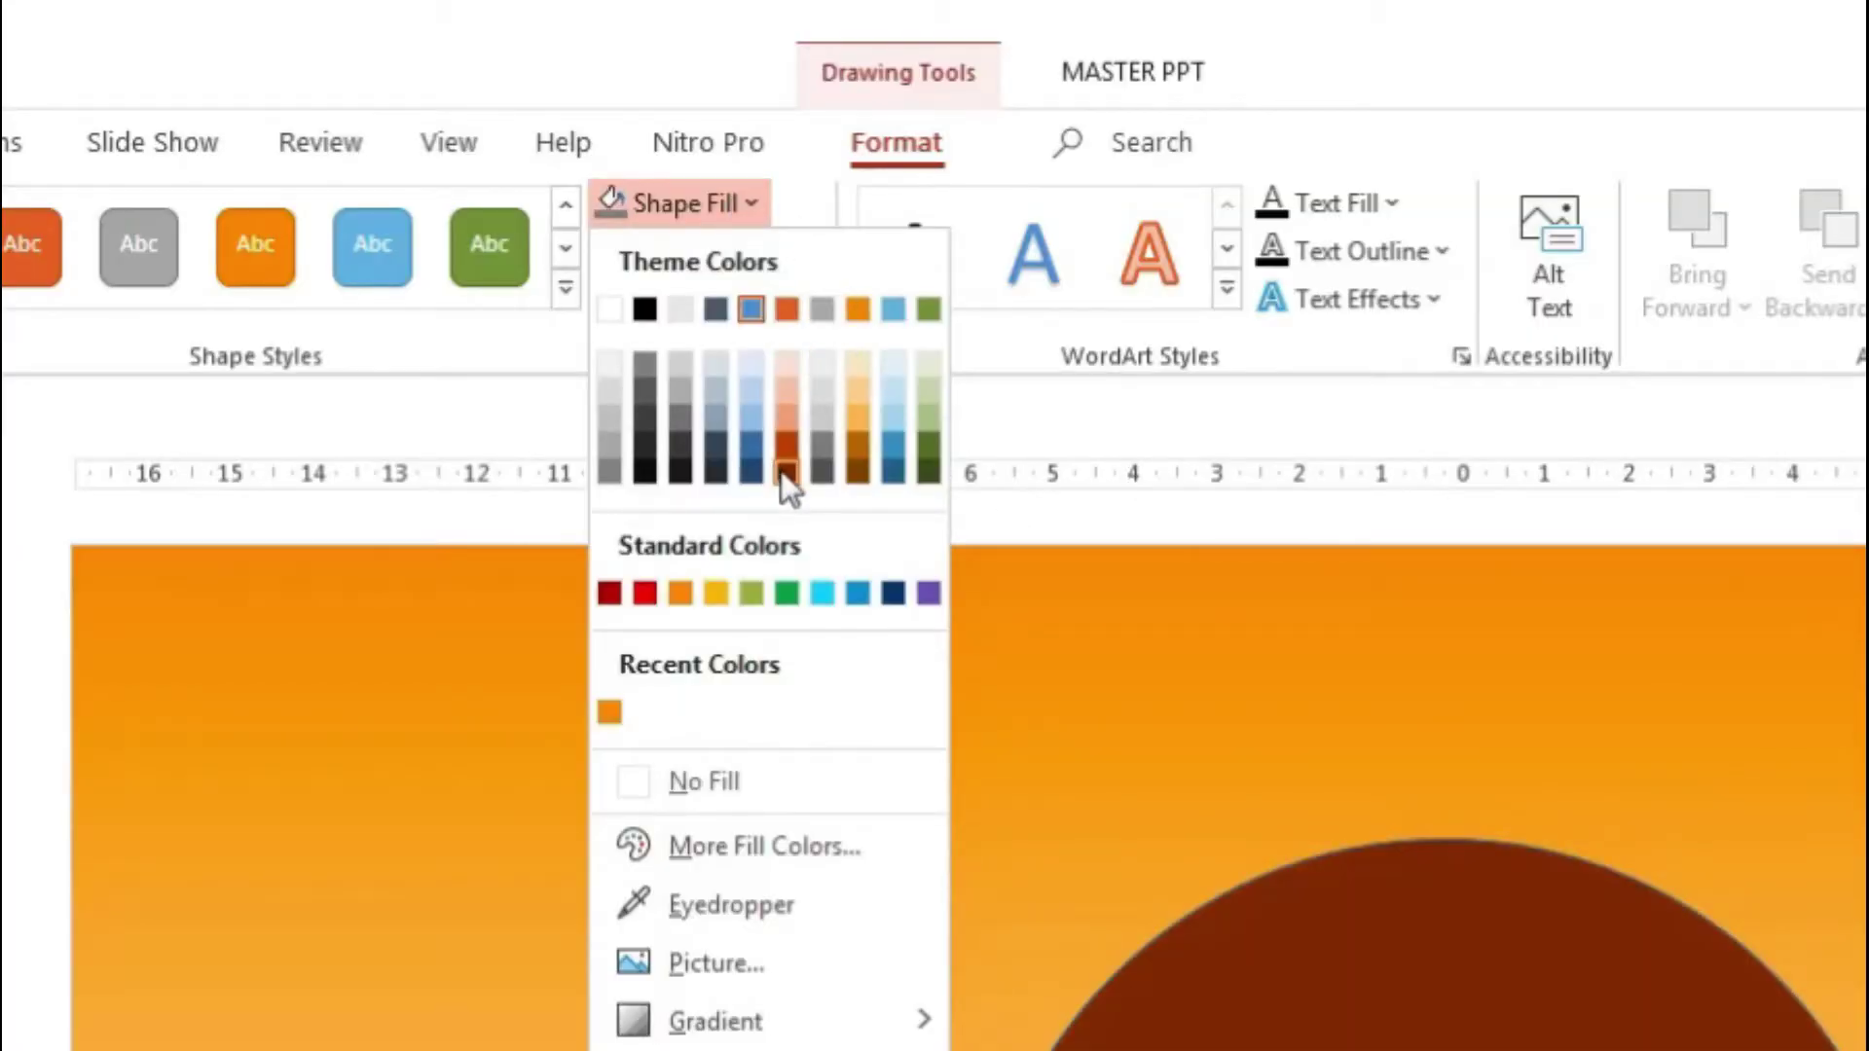
left_click(781, 471)
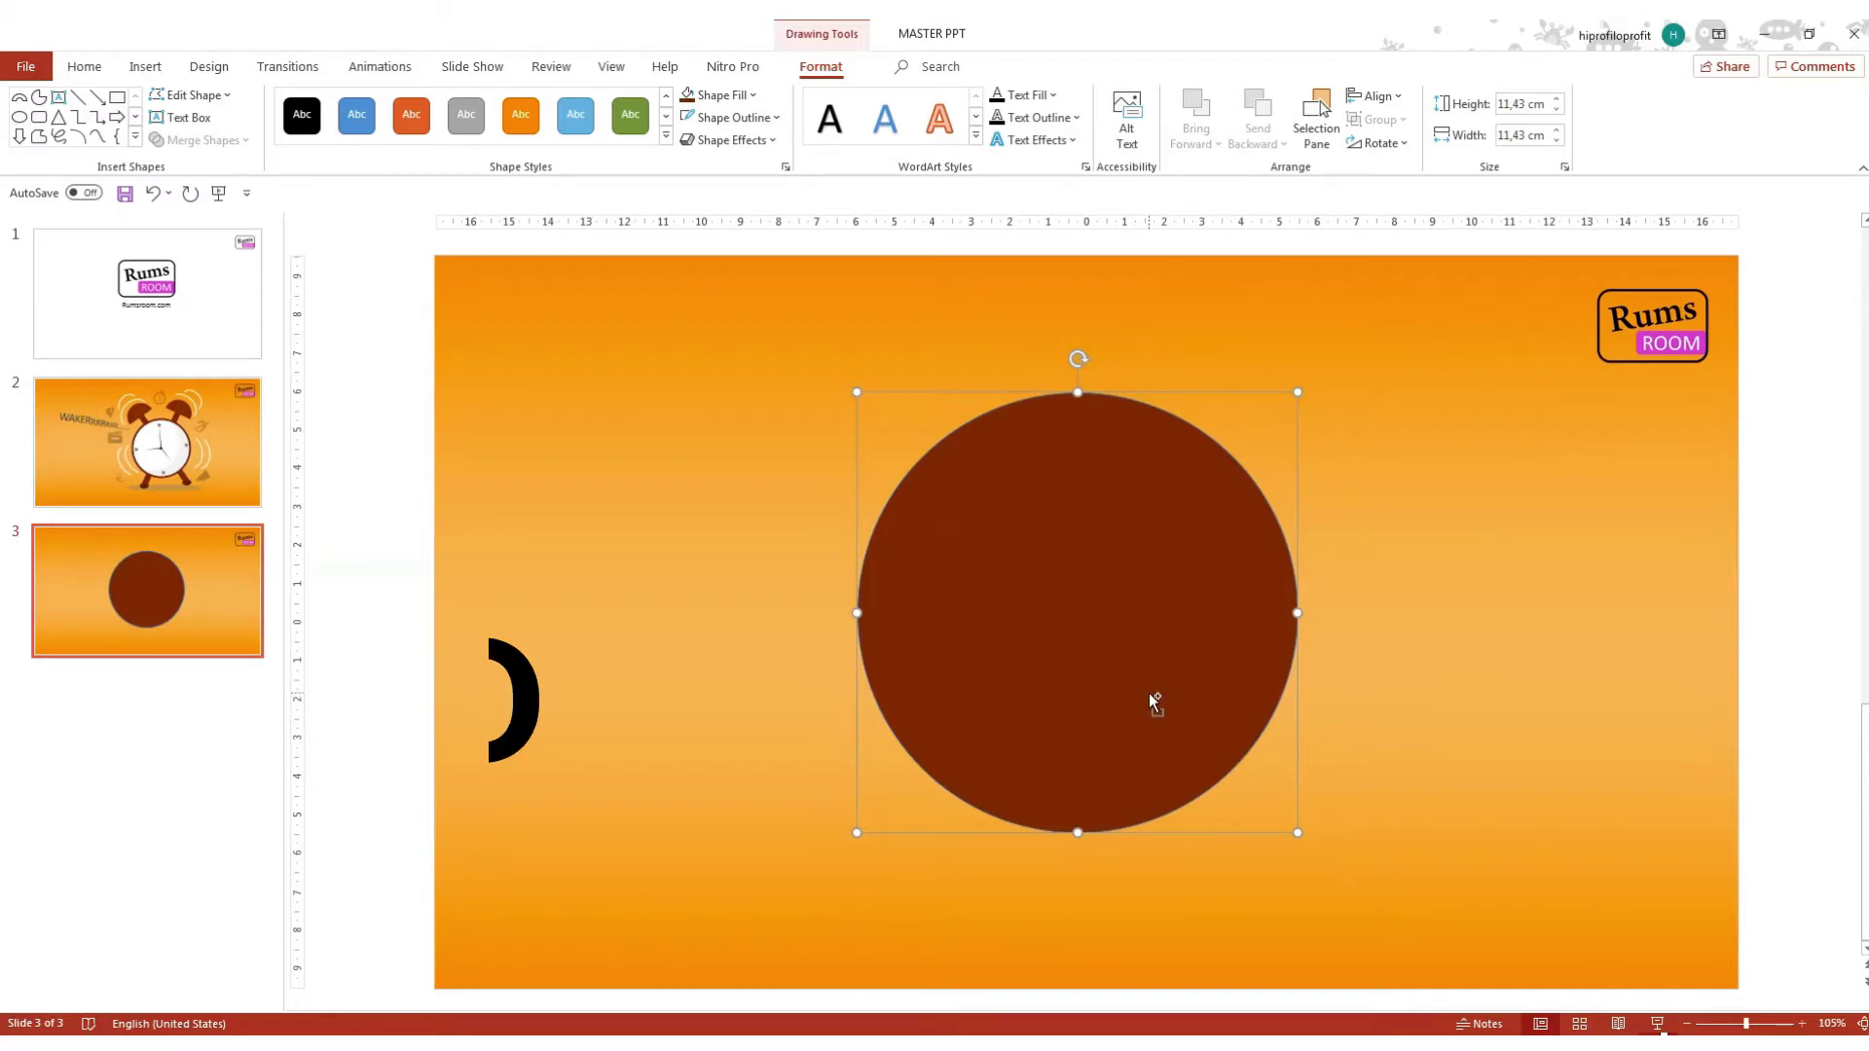
Duplicate the brown circle, shrink the copy to 10.5 cm, centre it, and make it white with no outline.
key("ctrl+d")
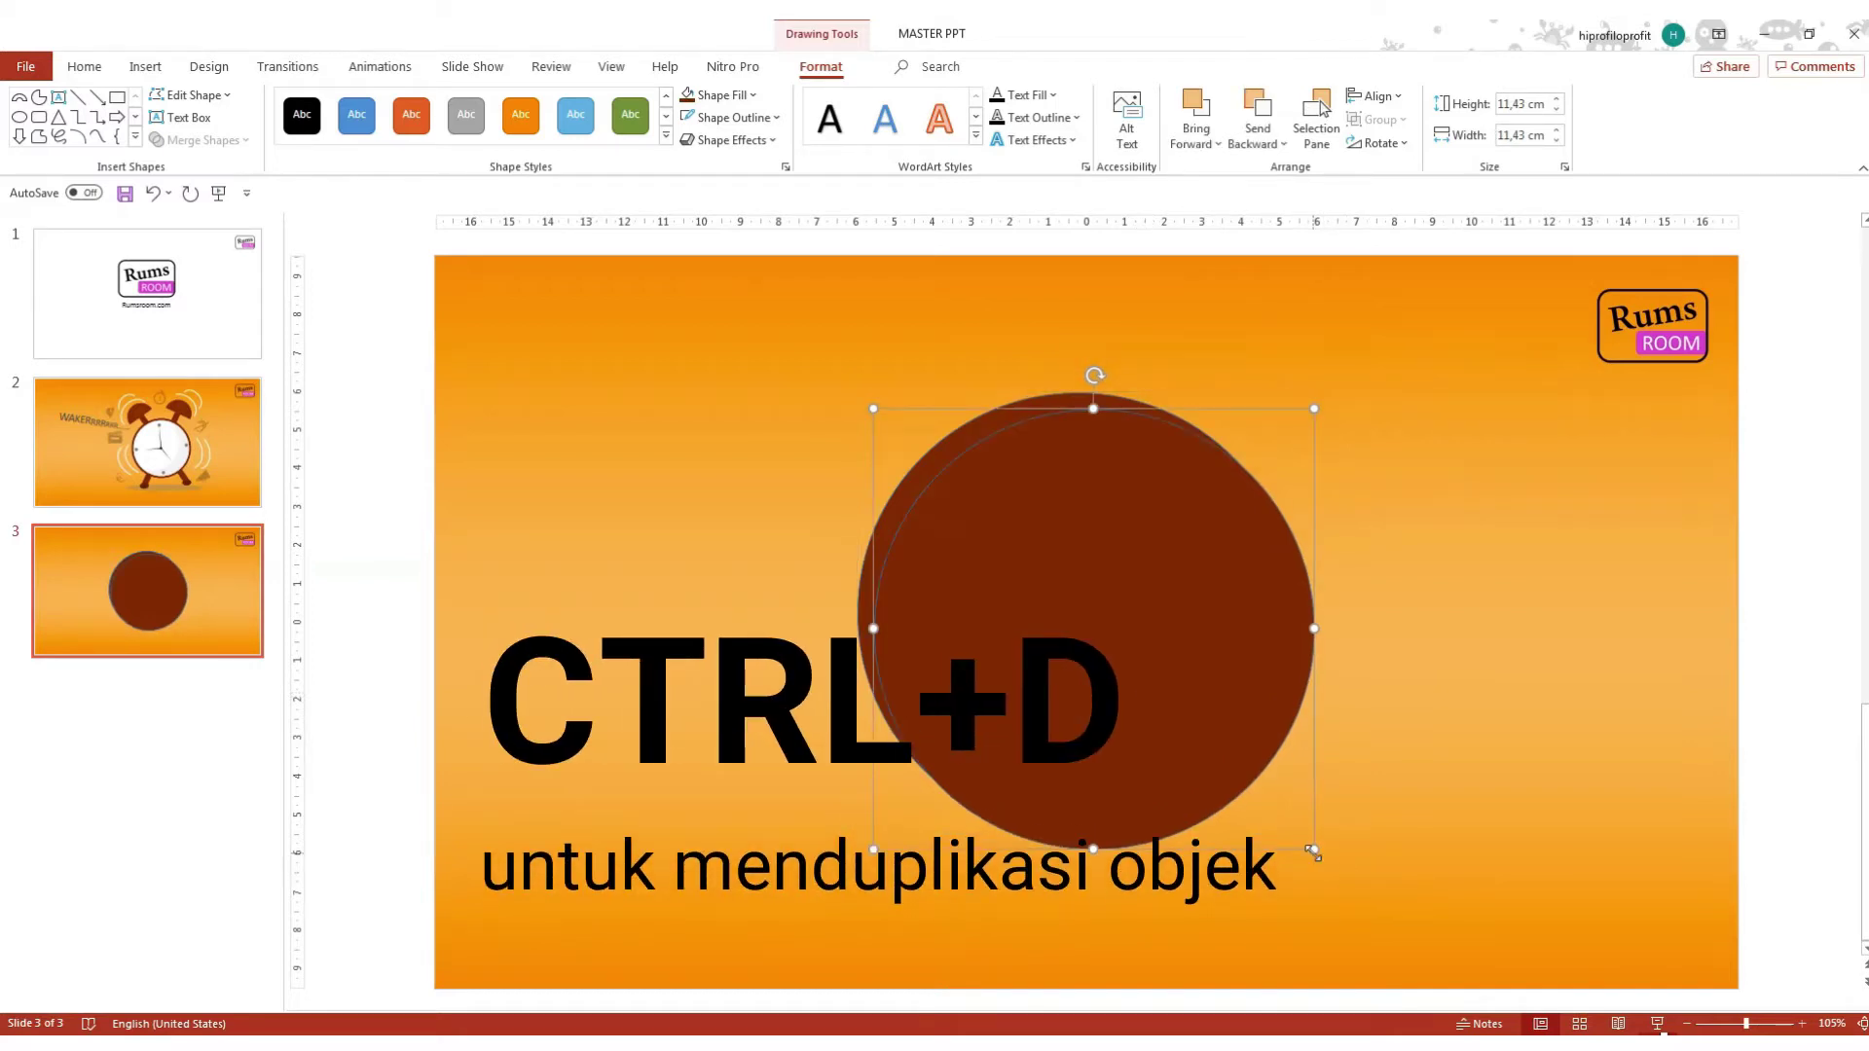
left_click_drag(1314, 849, 1278, 813)
left_click_drag(1111, 693, 1111, 686)
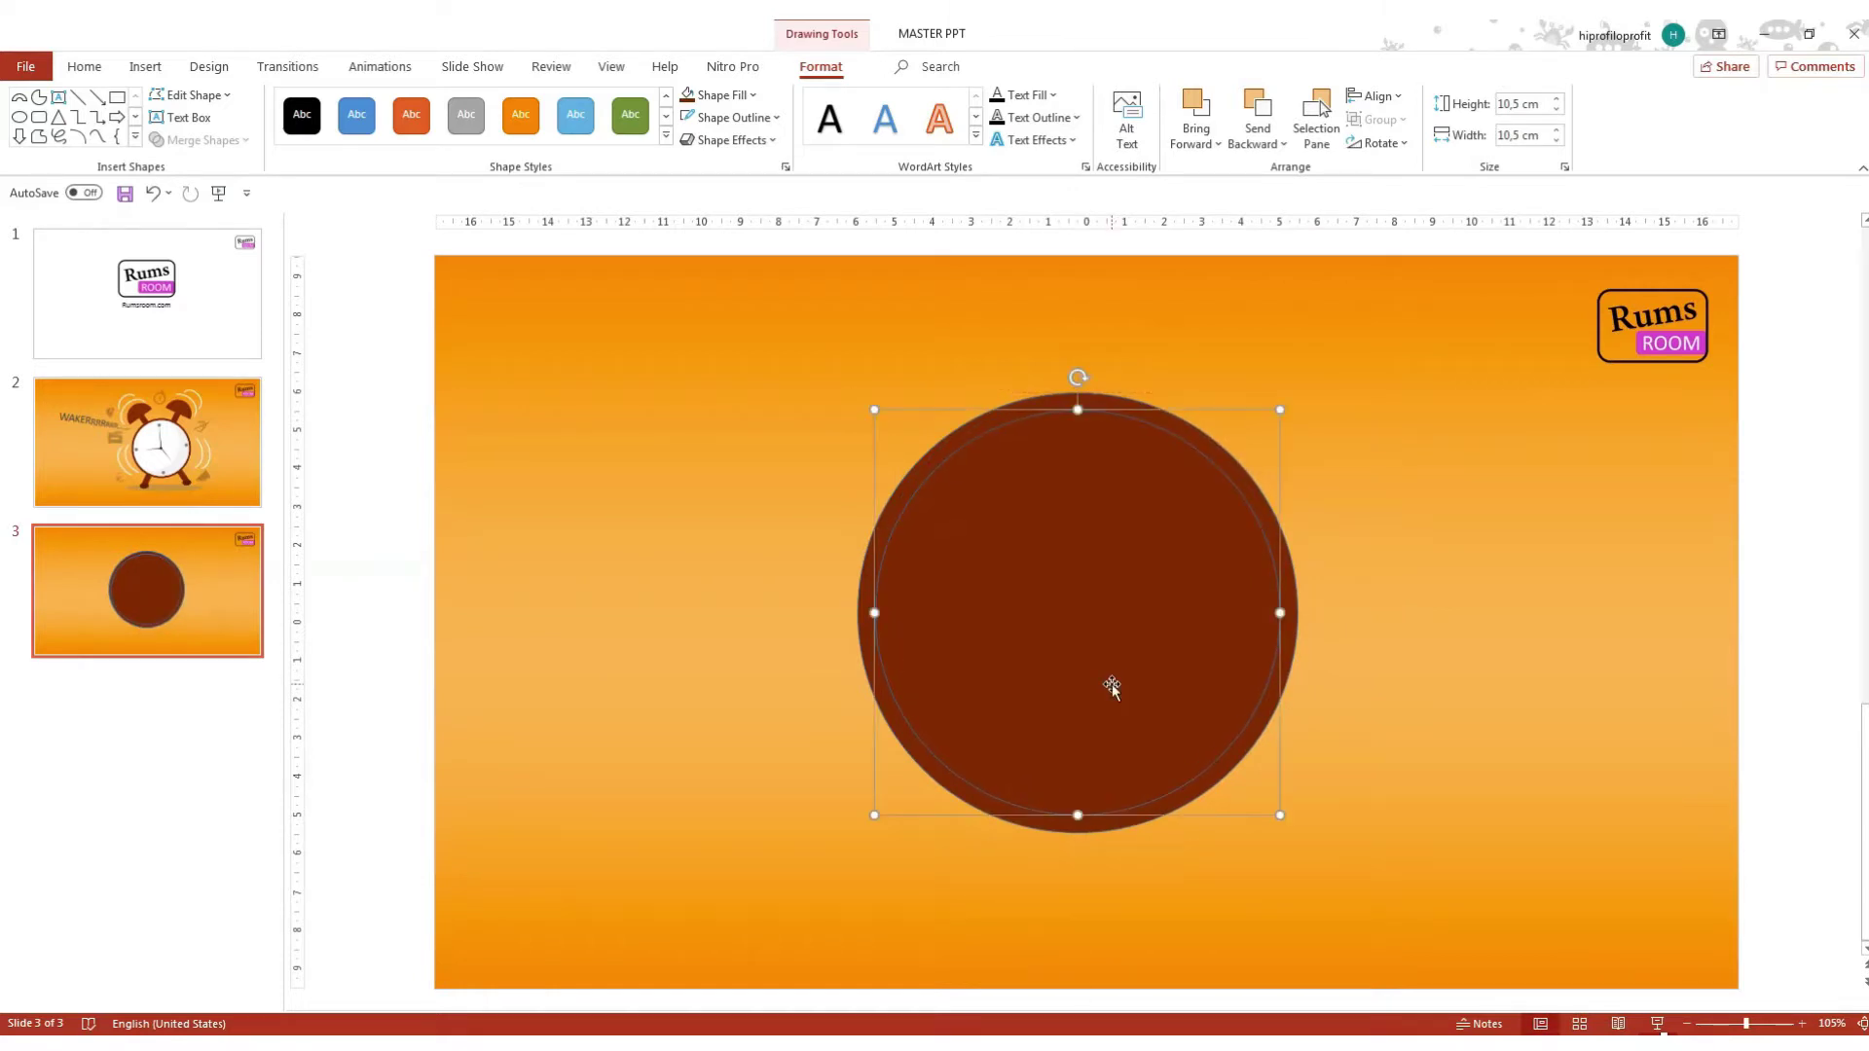
left_click(721, 95)
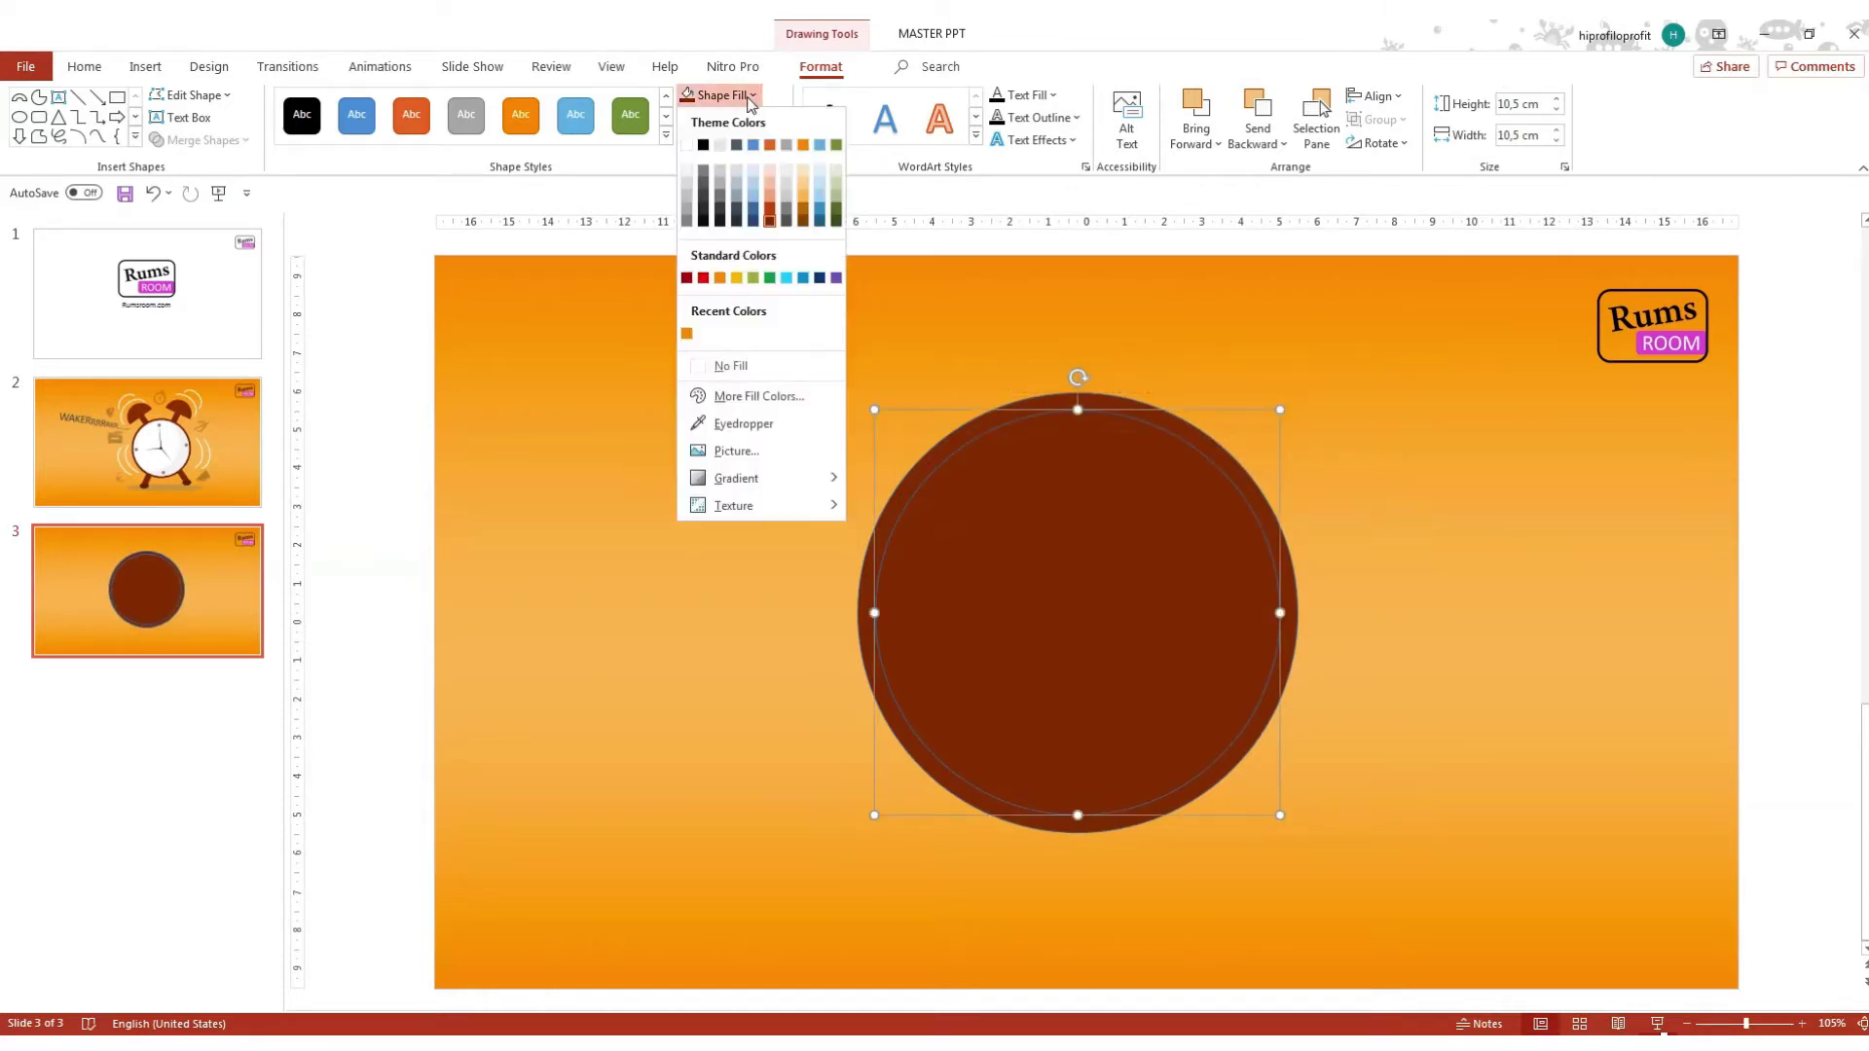
left_click(687, 146)
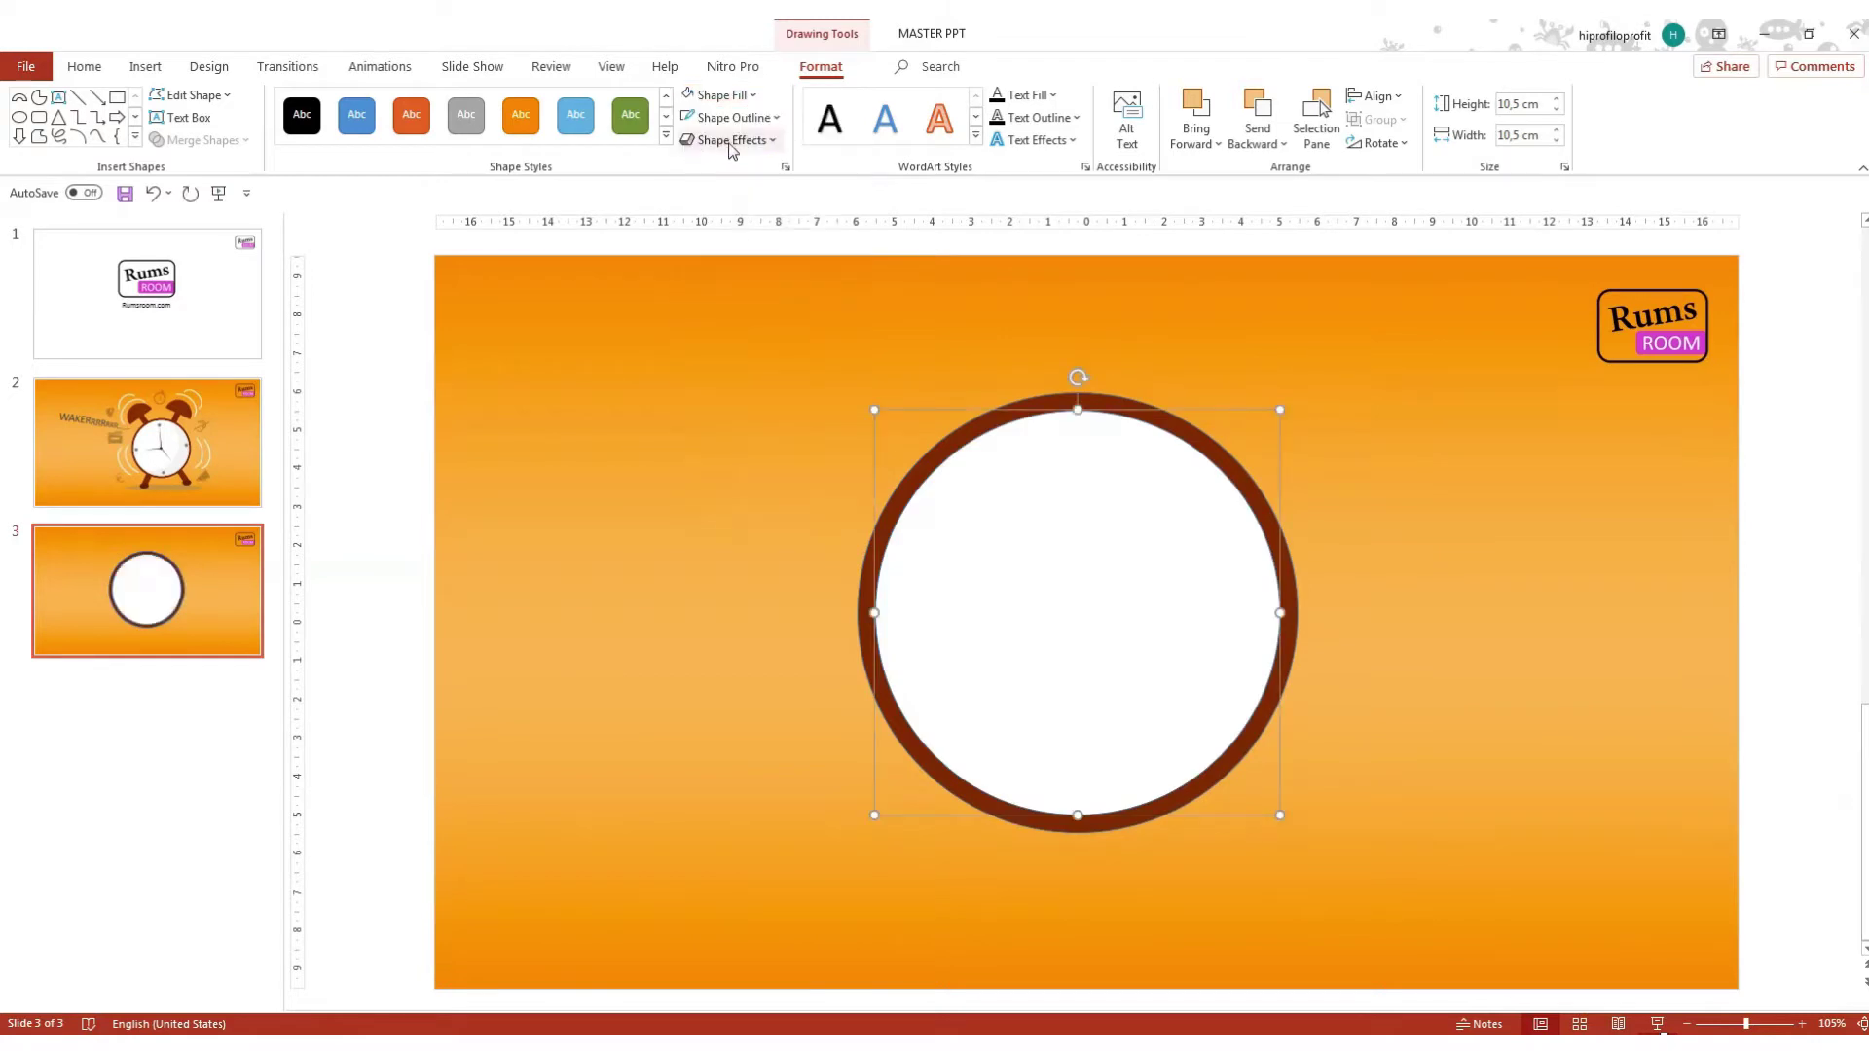
left_click(732, 117)
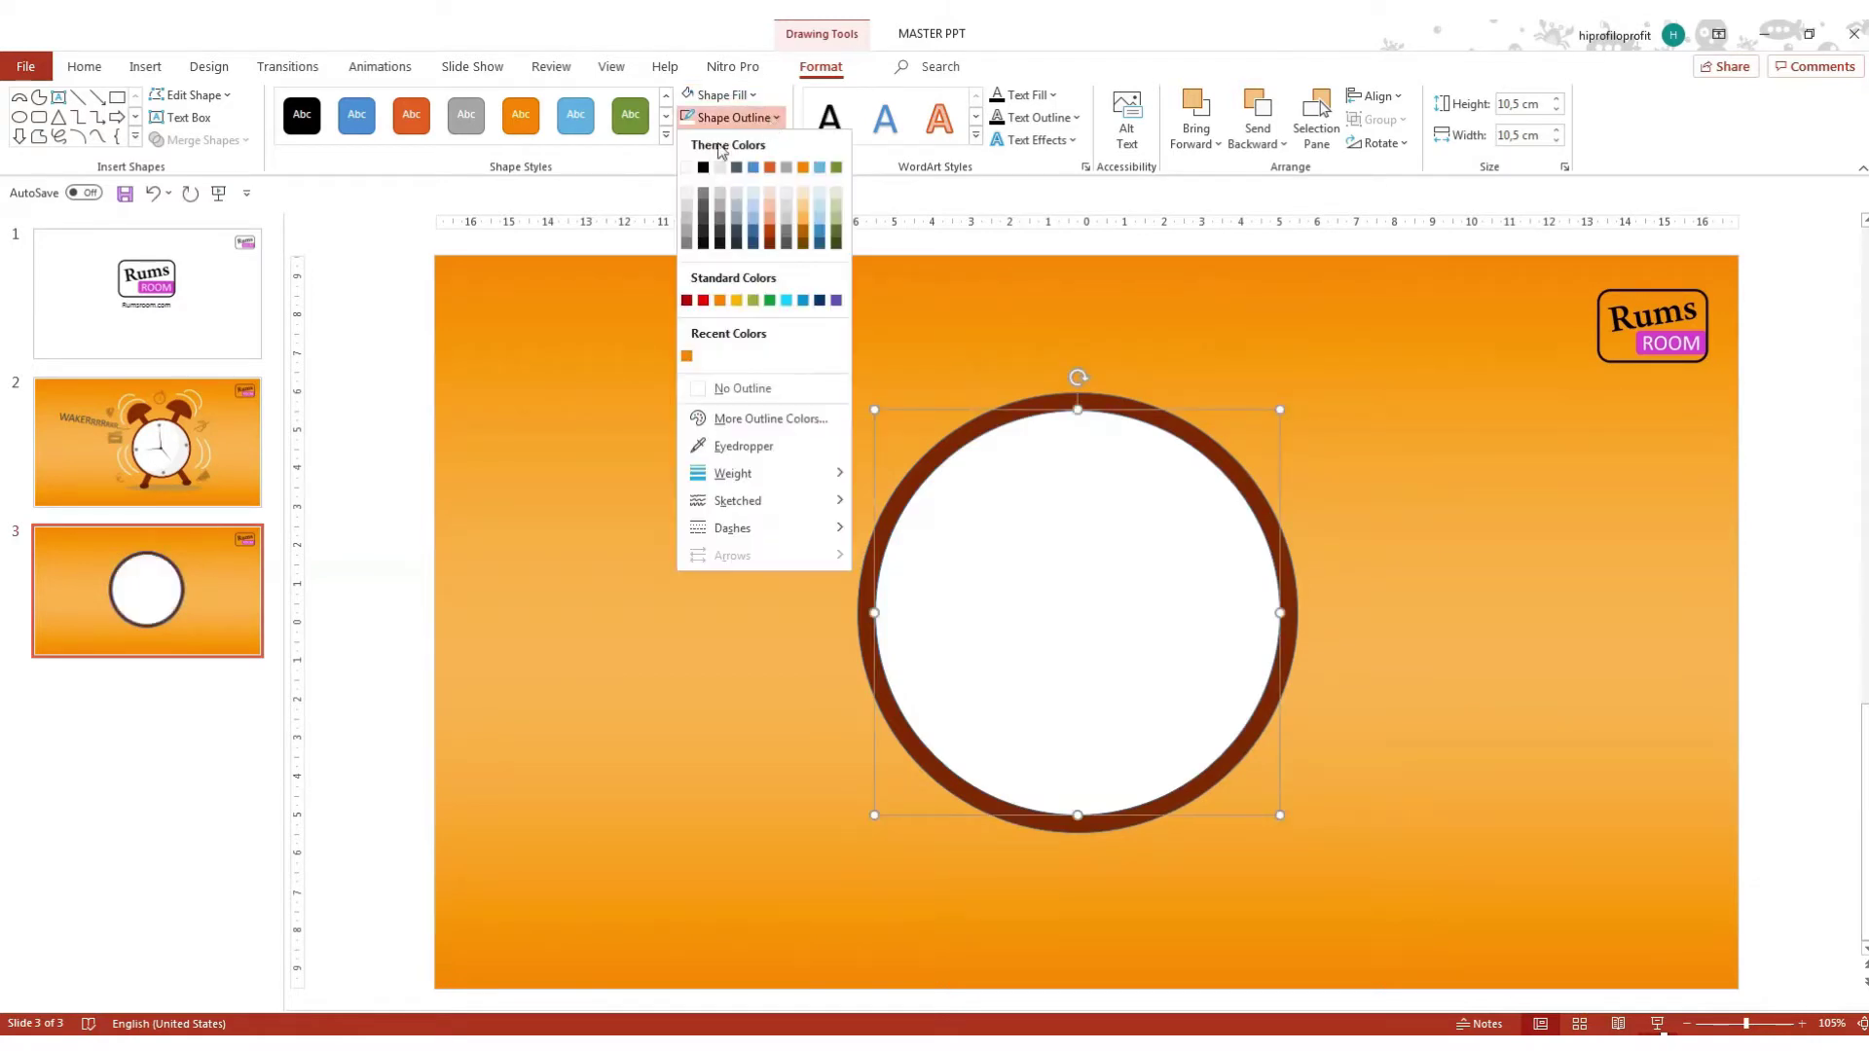
left_click(694, 387)
left_click(687, 389)
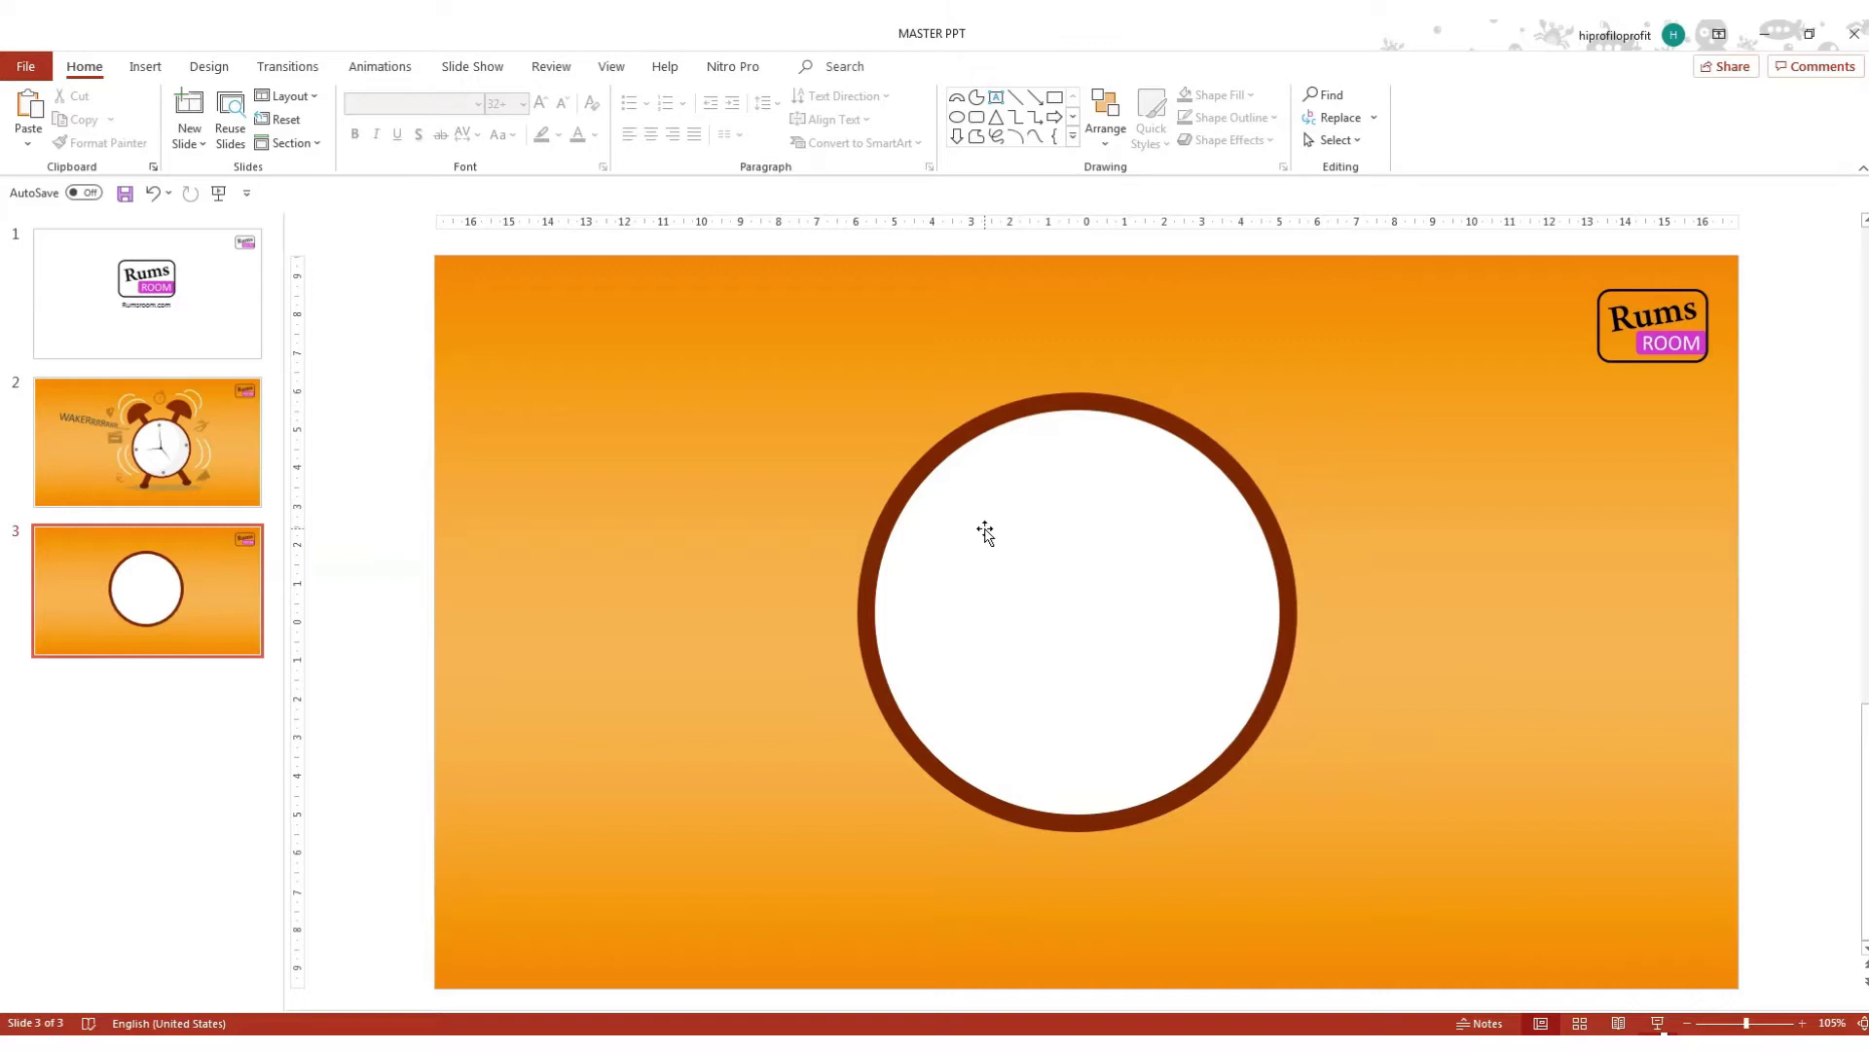
Make two white circle copies left of the clock face, offset so they overlap.
left_click(1124, 579)
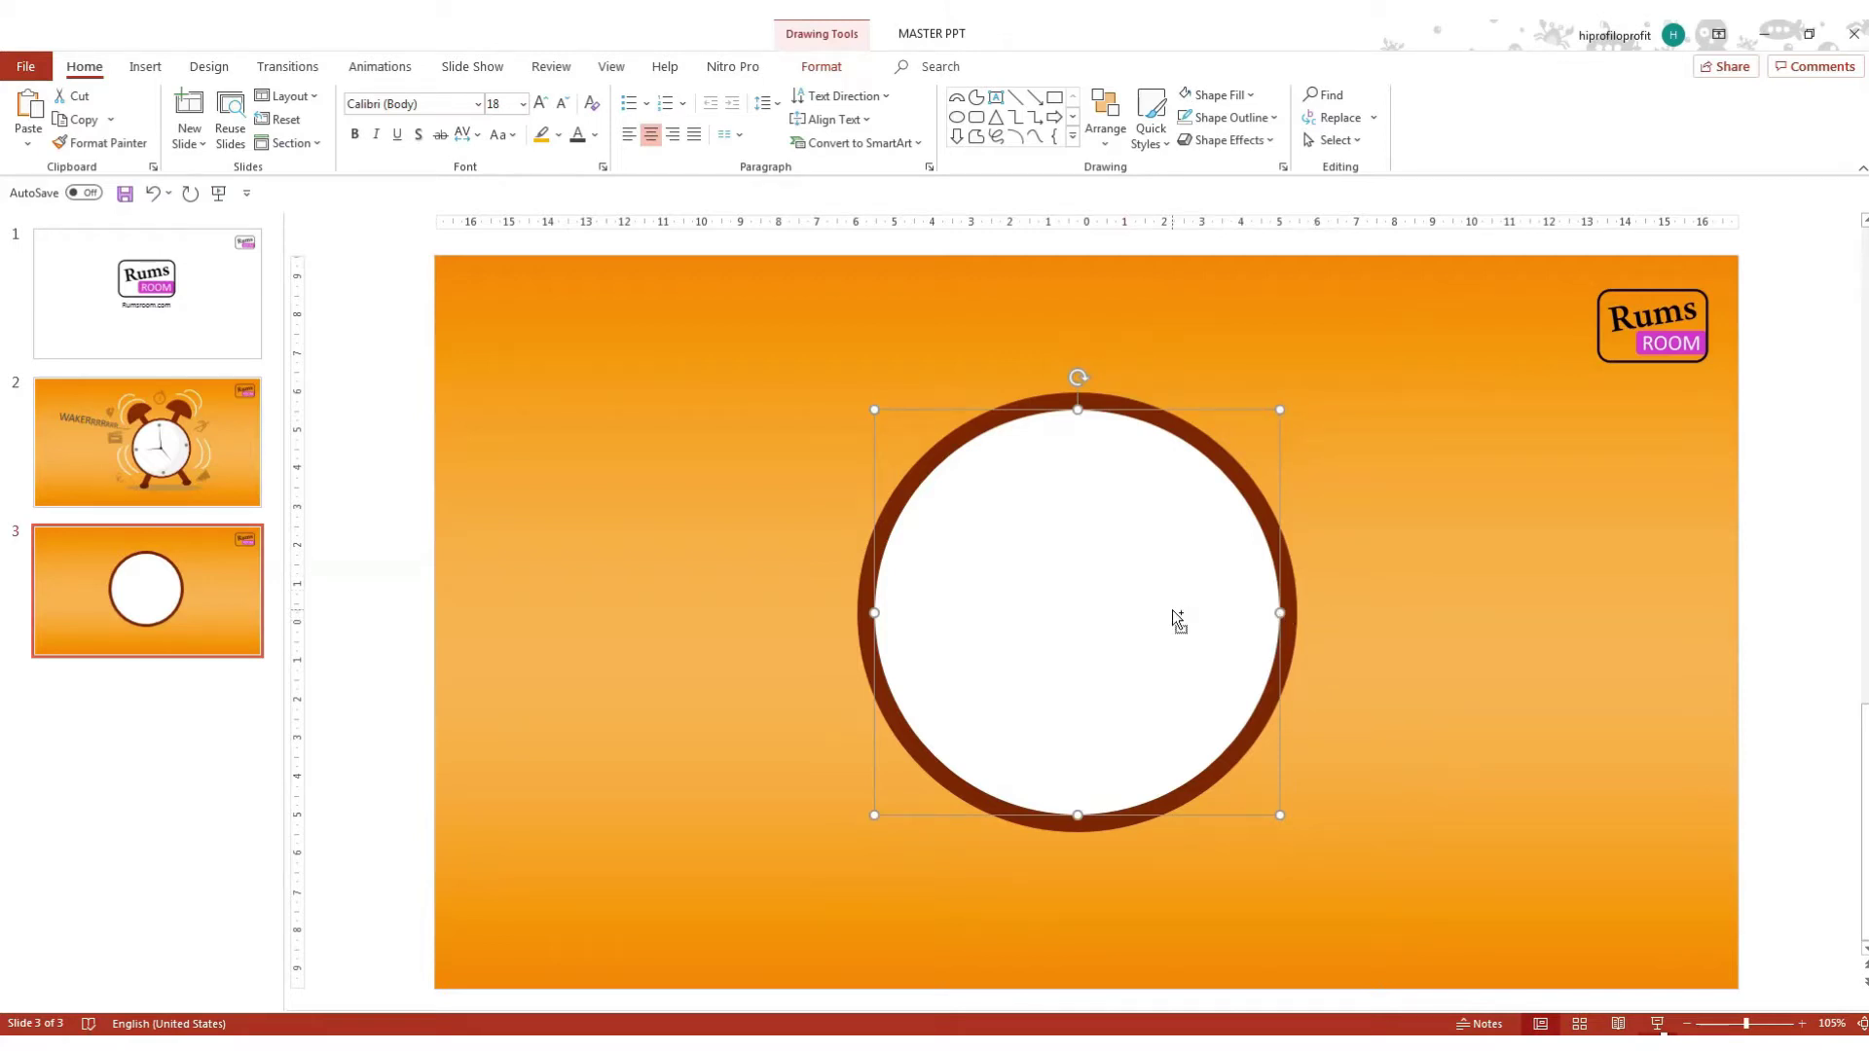
key("ctrl+d")
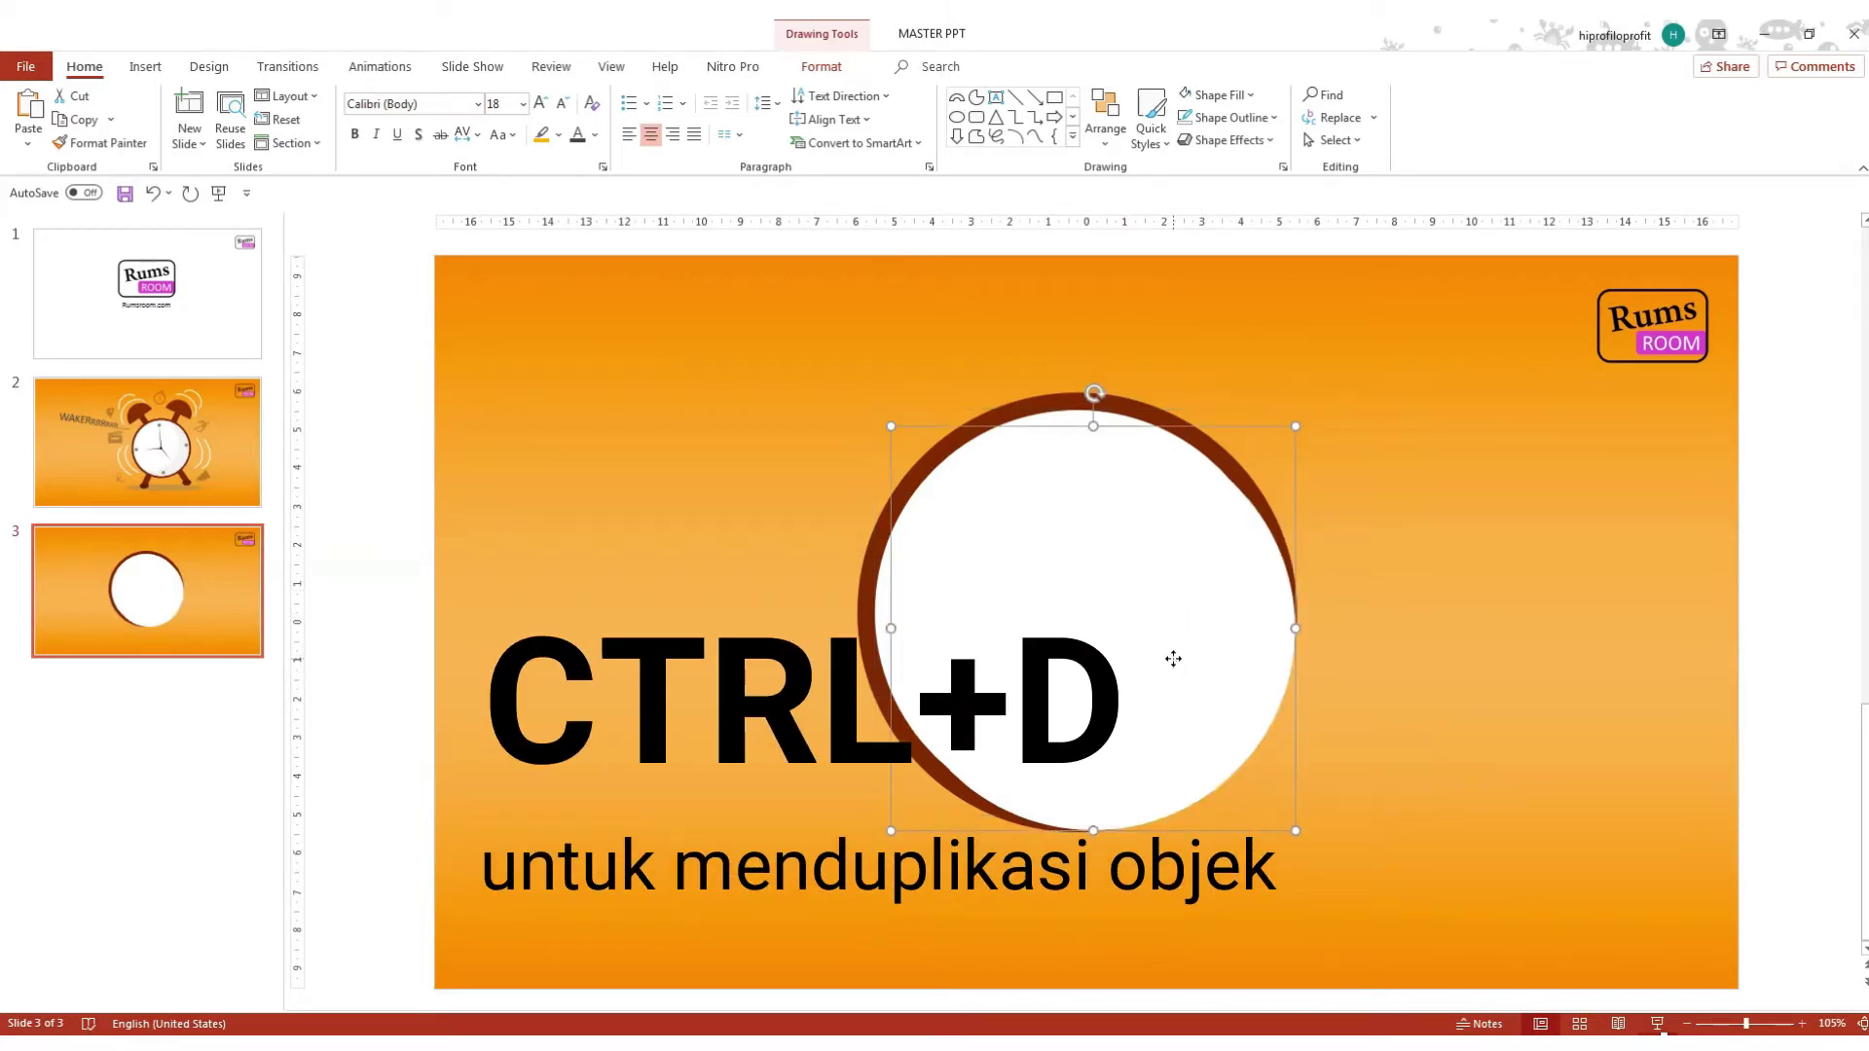
left_click_drag(1173, 659, 743, 611)
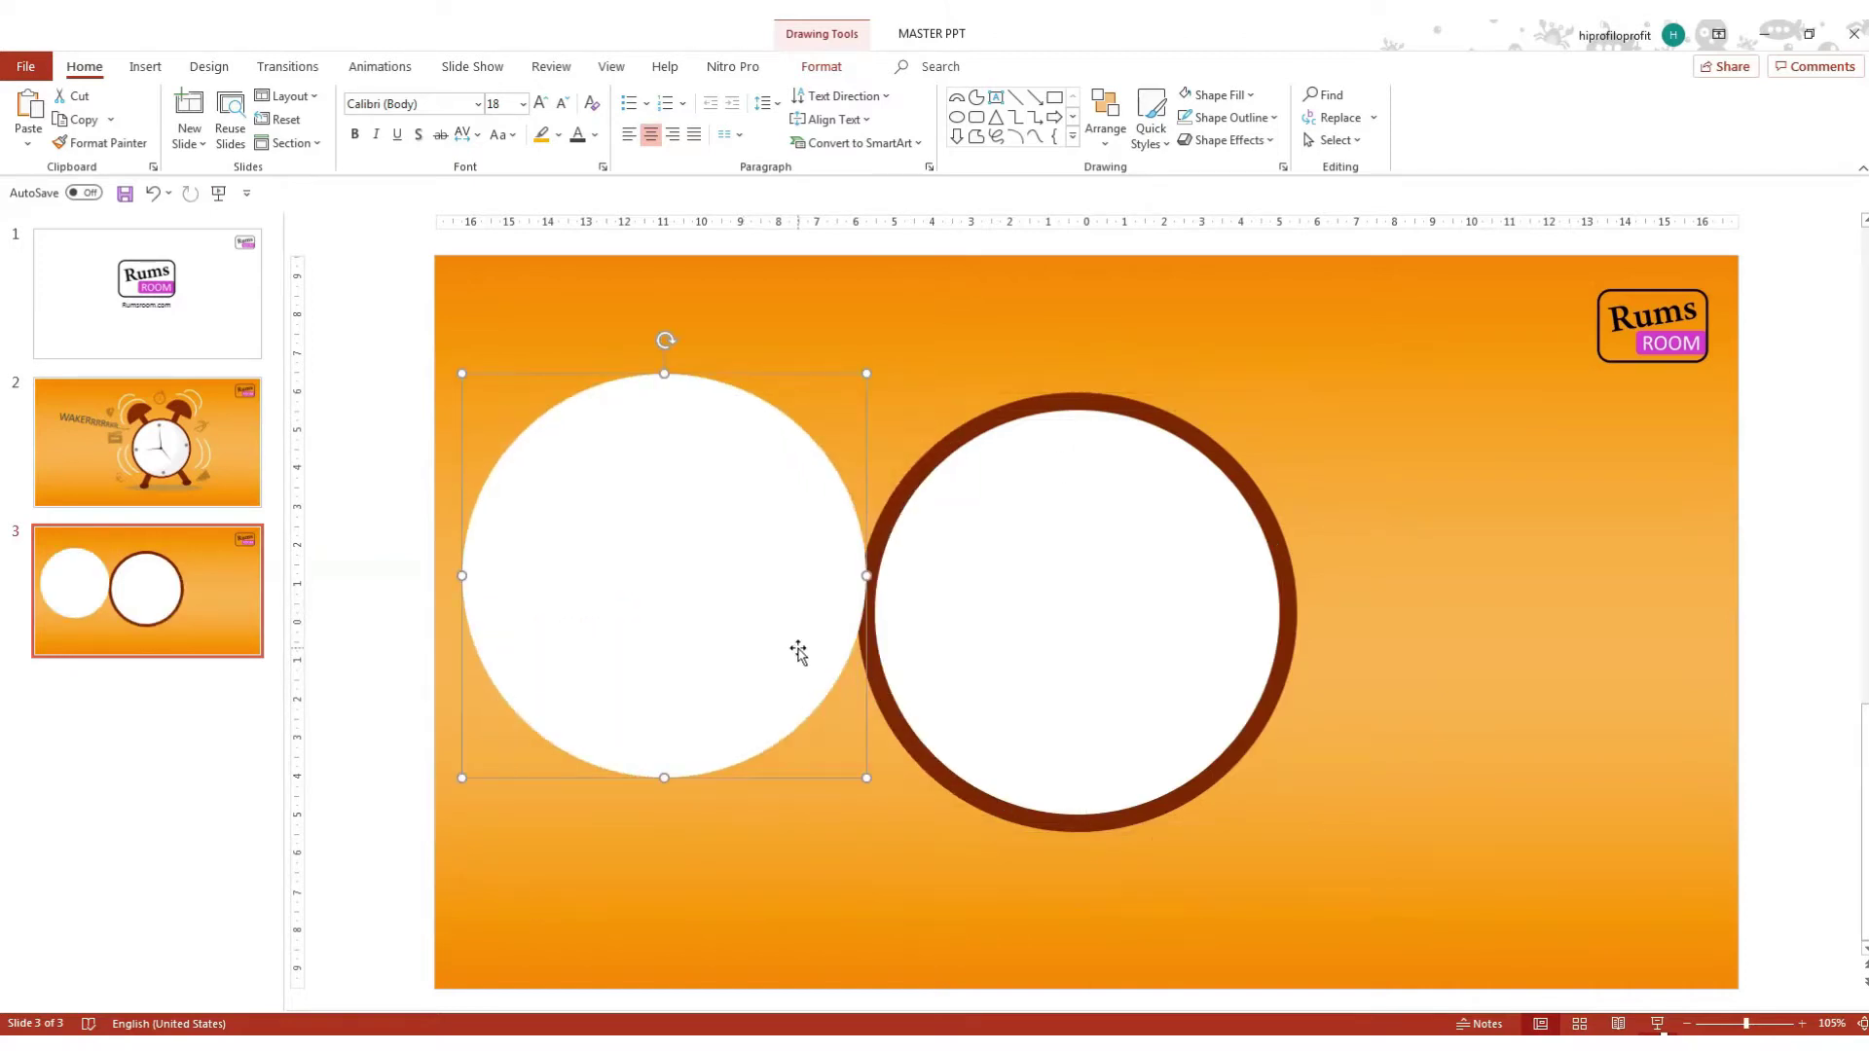
mouse_move(798, 652)
left_mouse_down()
mouse_move(770, 549)
mouse_move(809, 529)
left_mouse_up()
left_click_drag(555, 454, 682, 492)
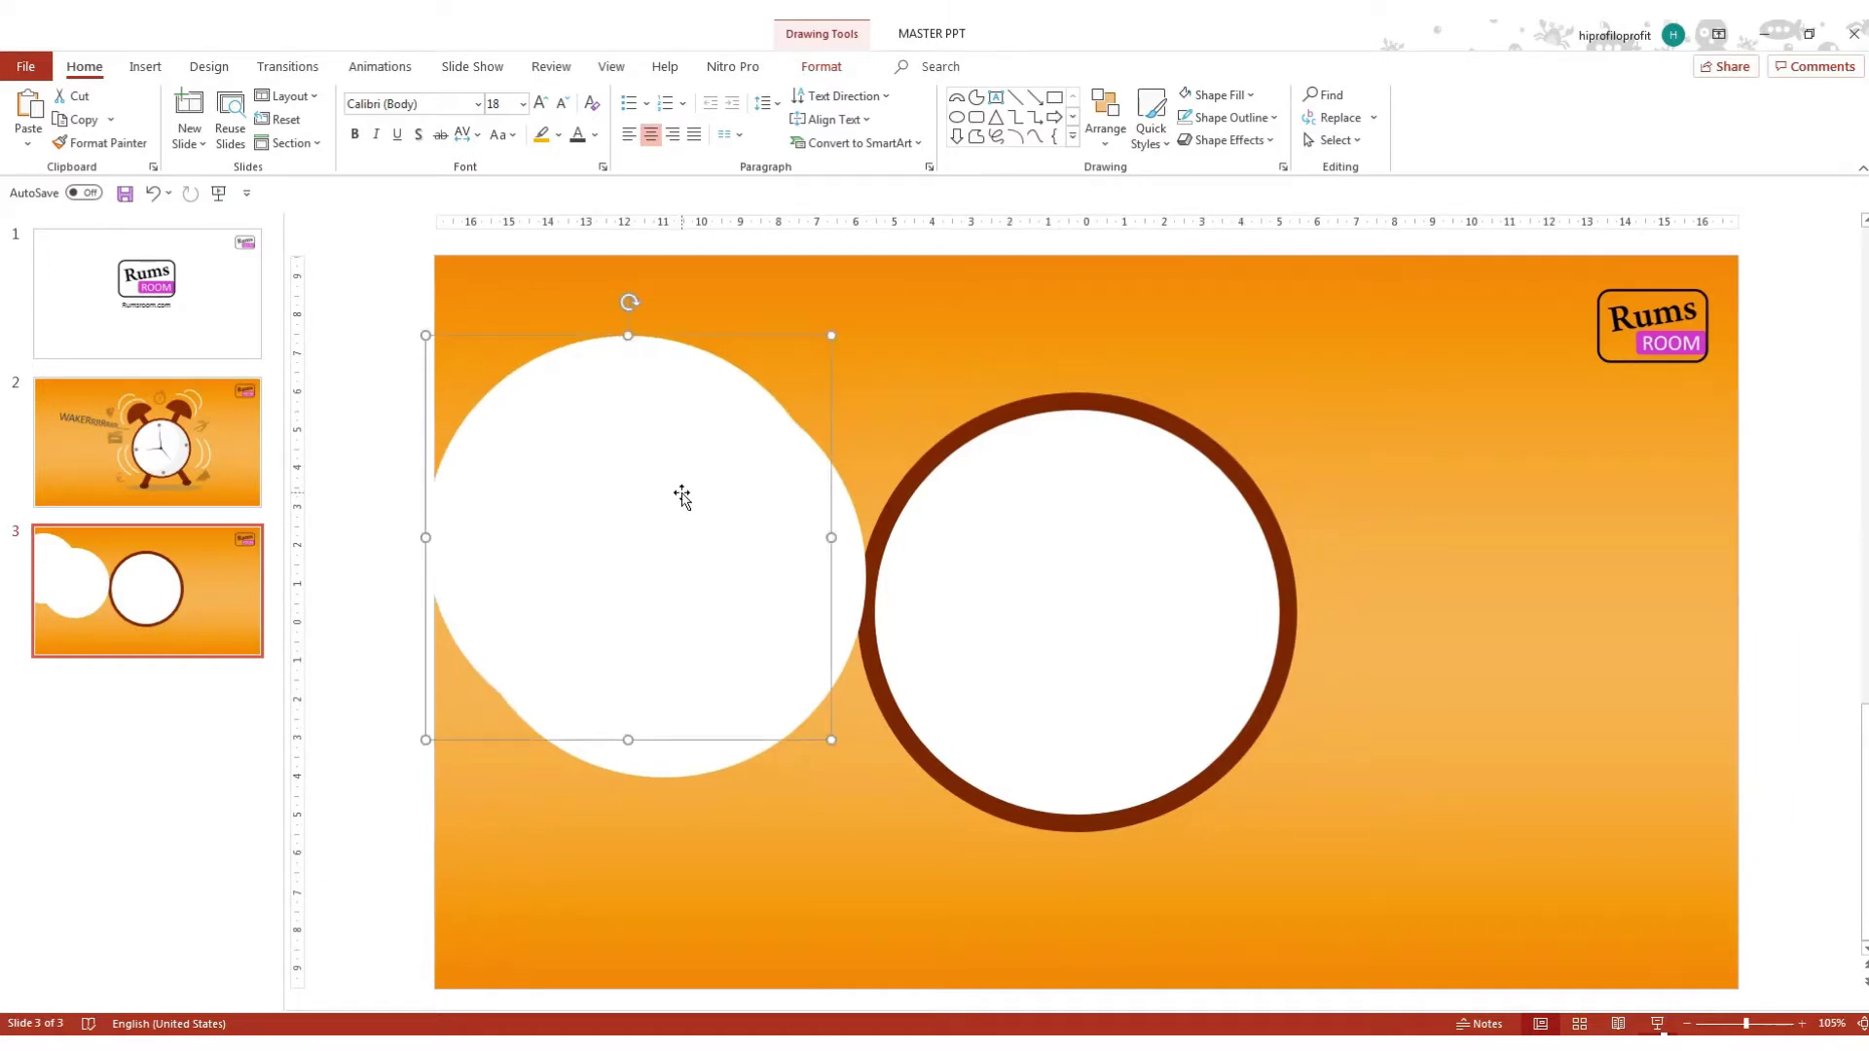
left_click(773, 881)
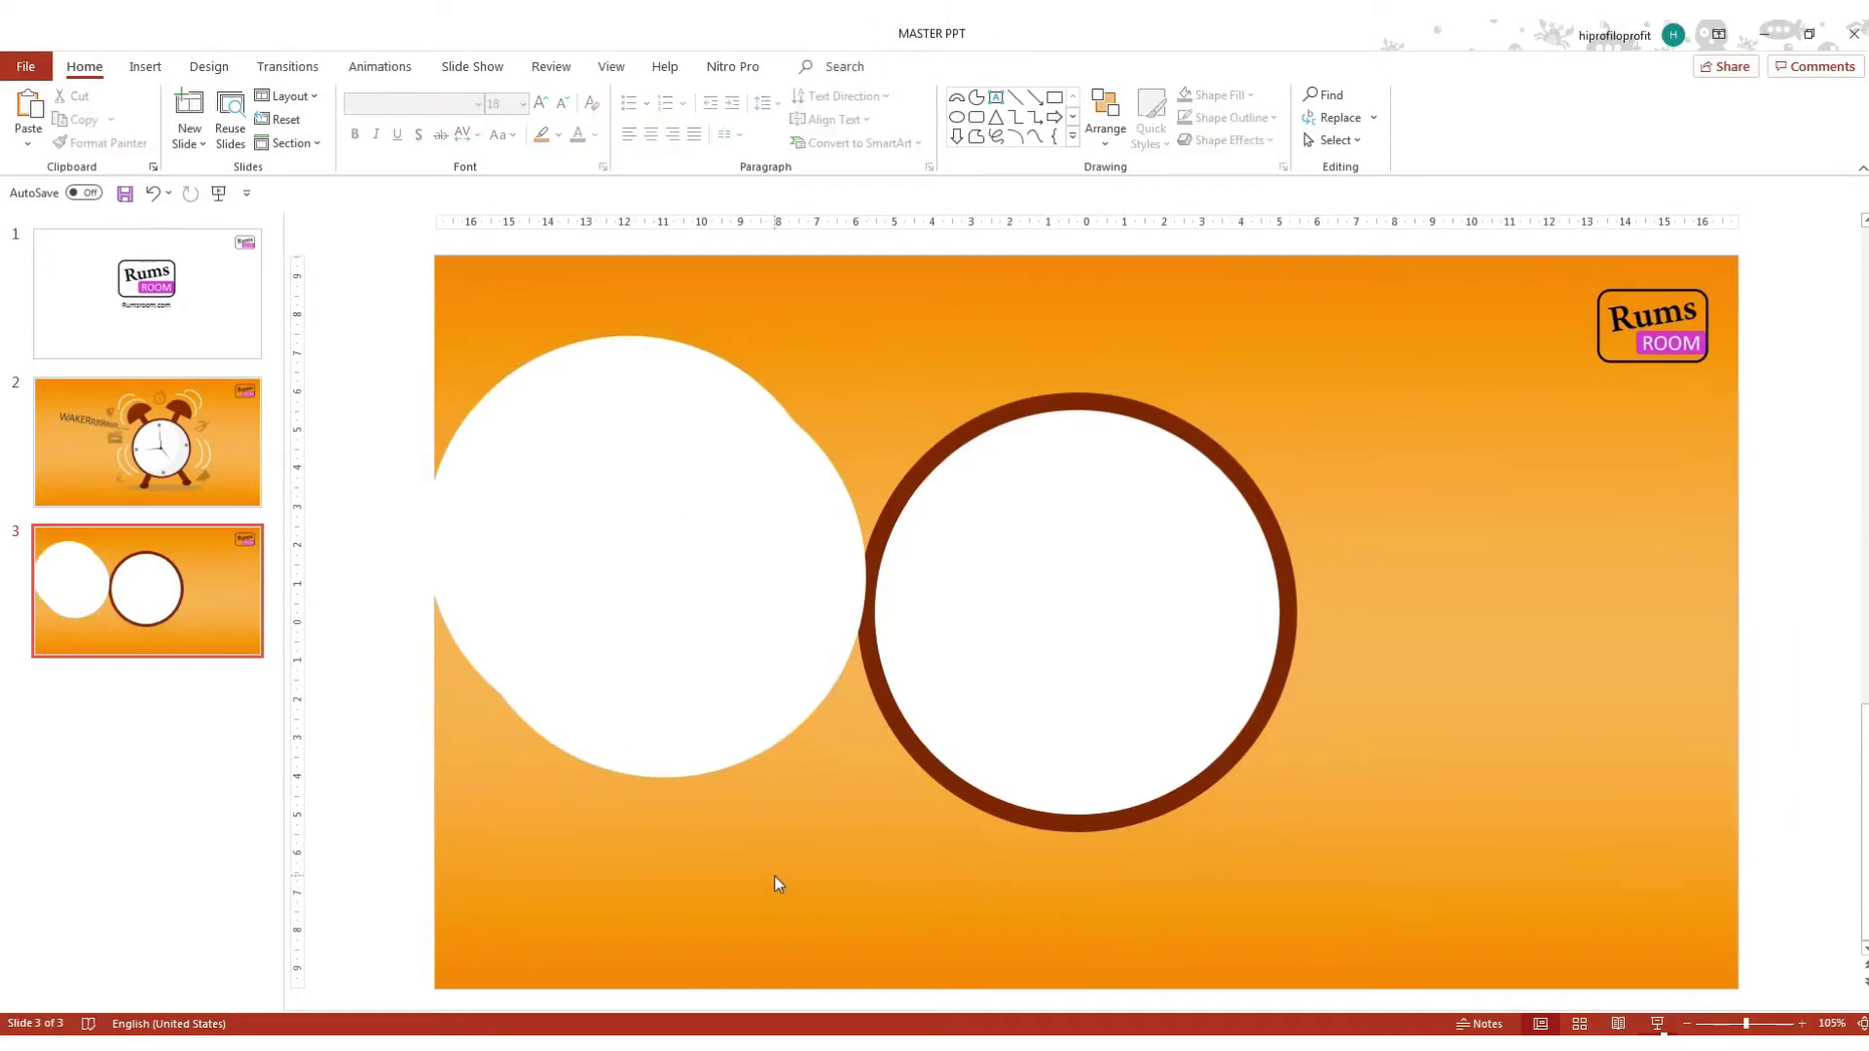
Select both overlapping circles and Subtract them with Merge Shapes to leave a crescent.
left_click(730, 769)
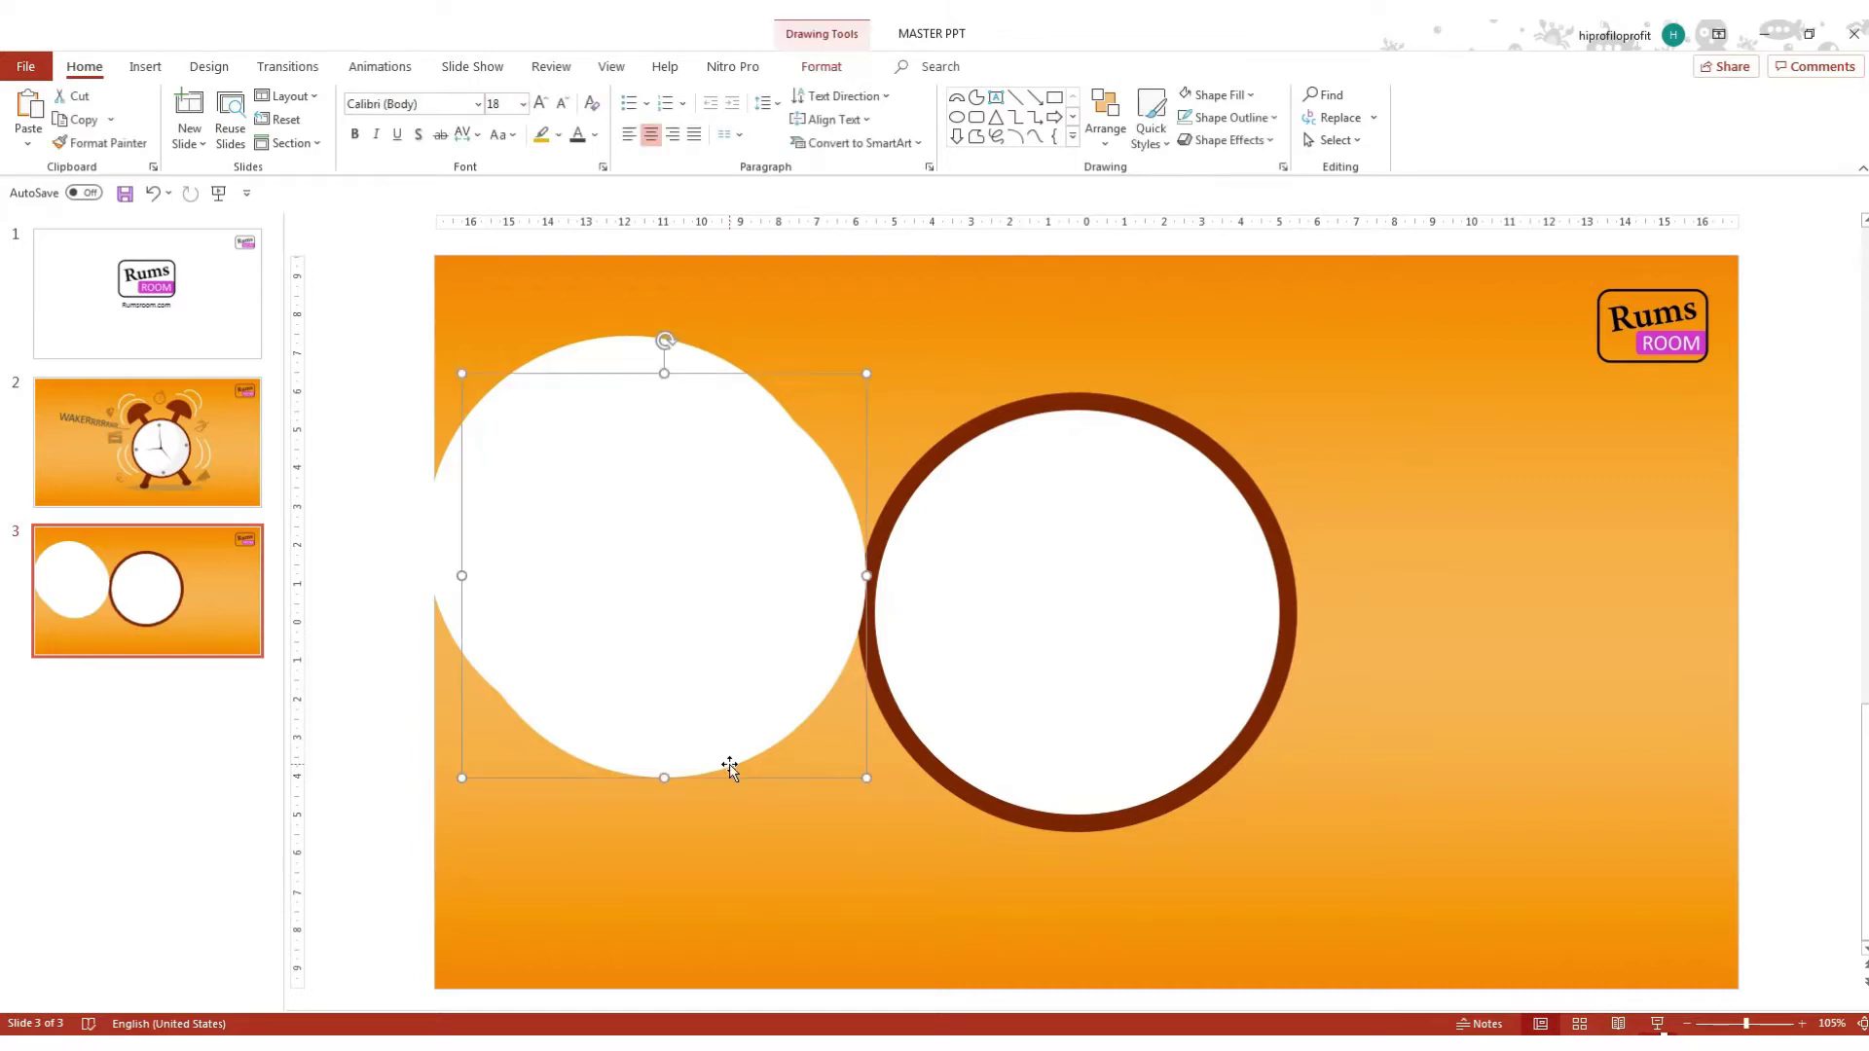
left_click(606, 348, "shift")
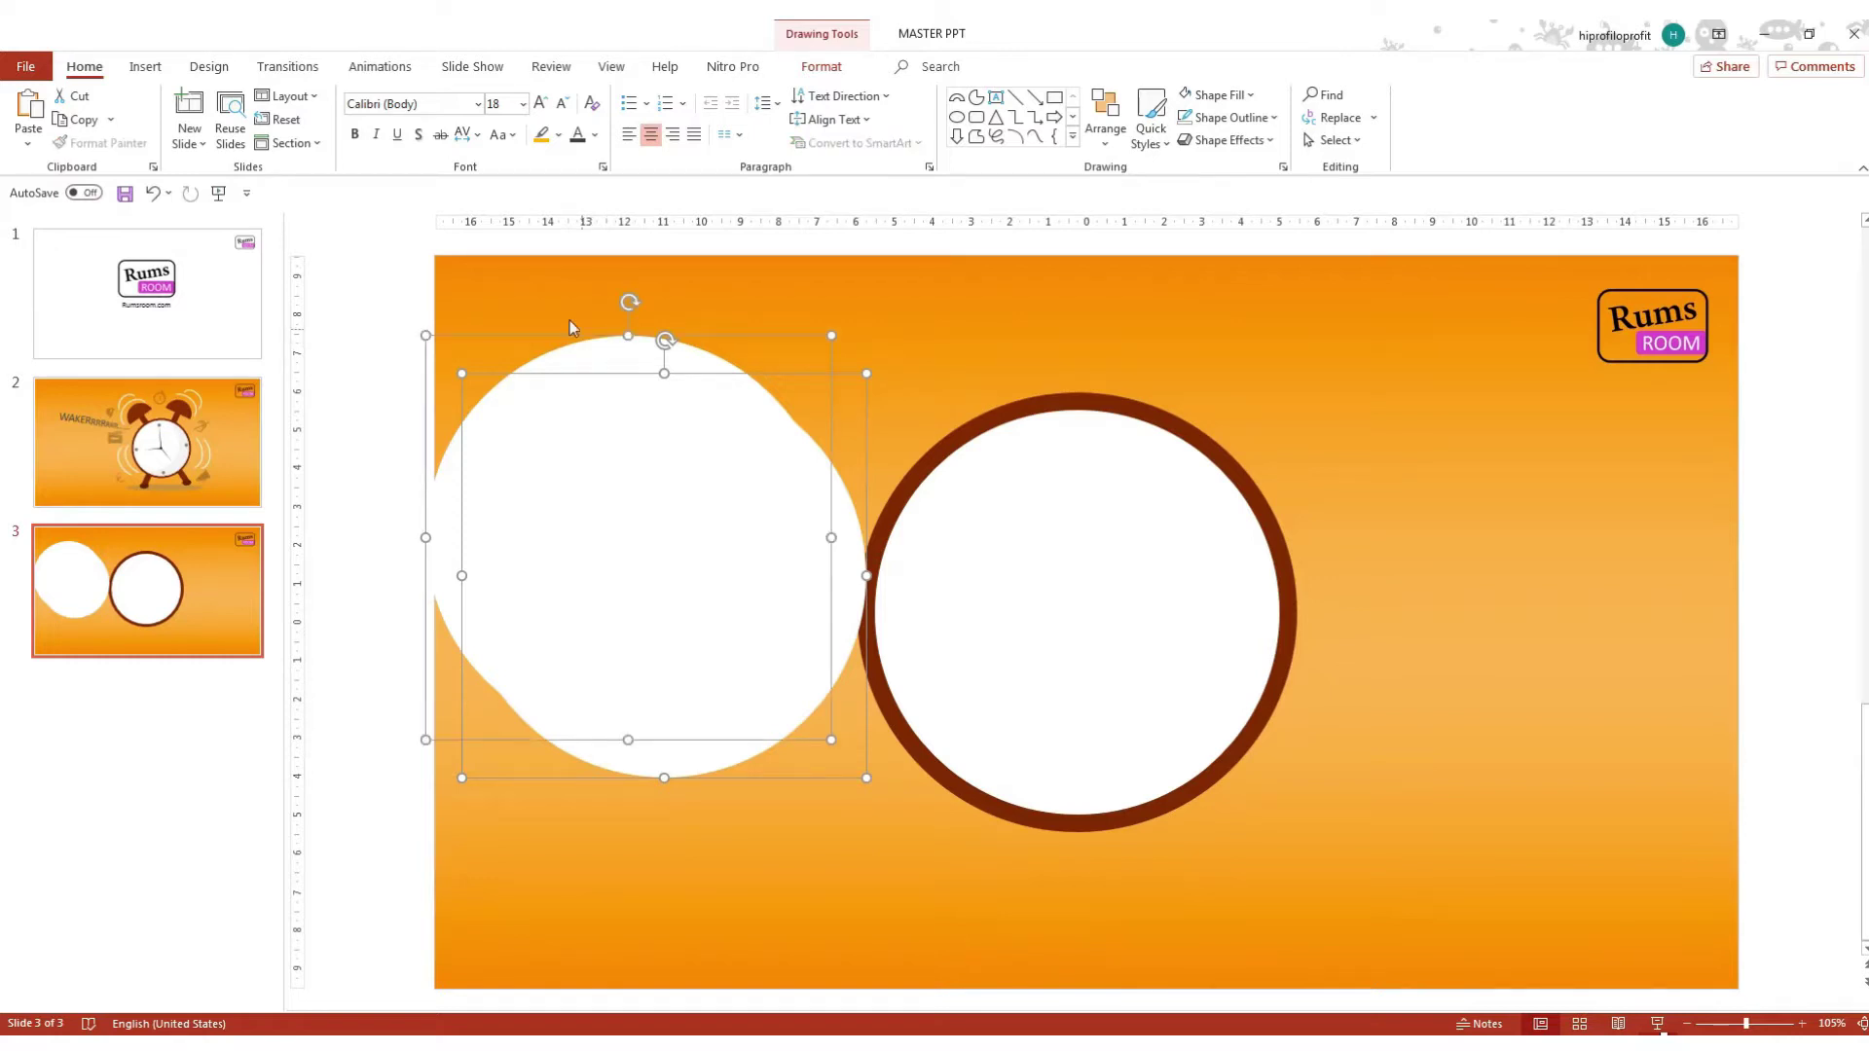
left_click(820, 66)
left_click(248, 143)
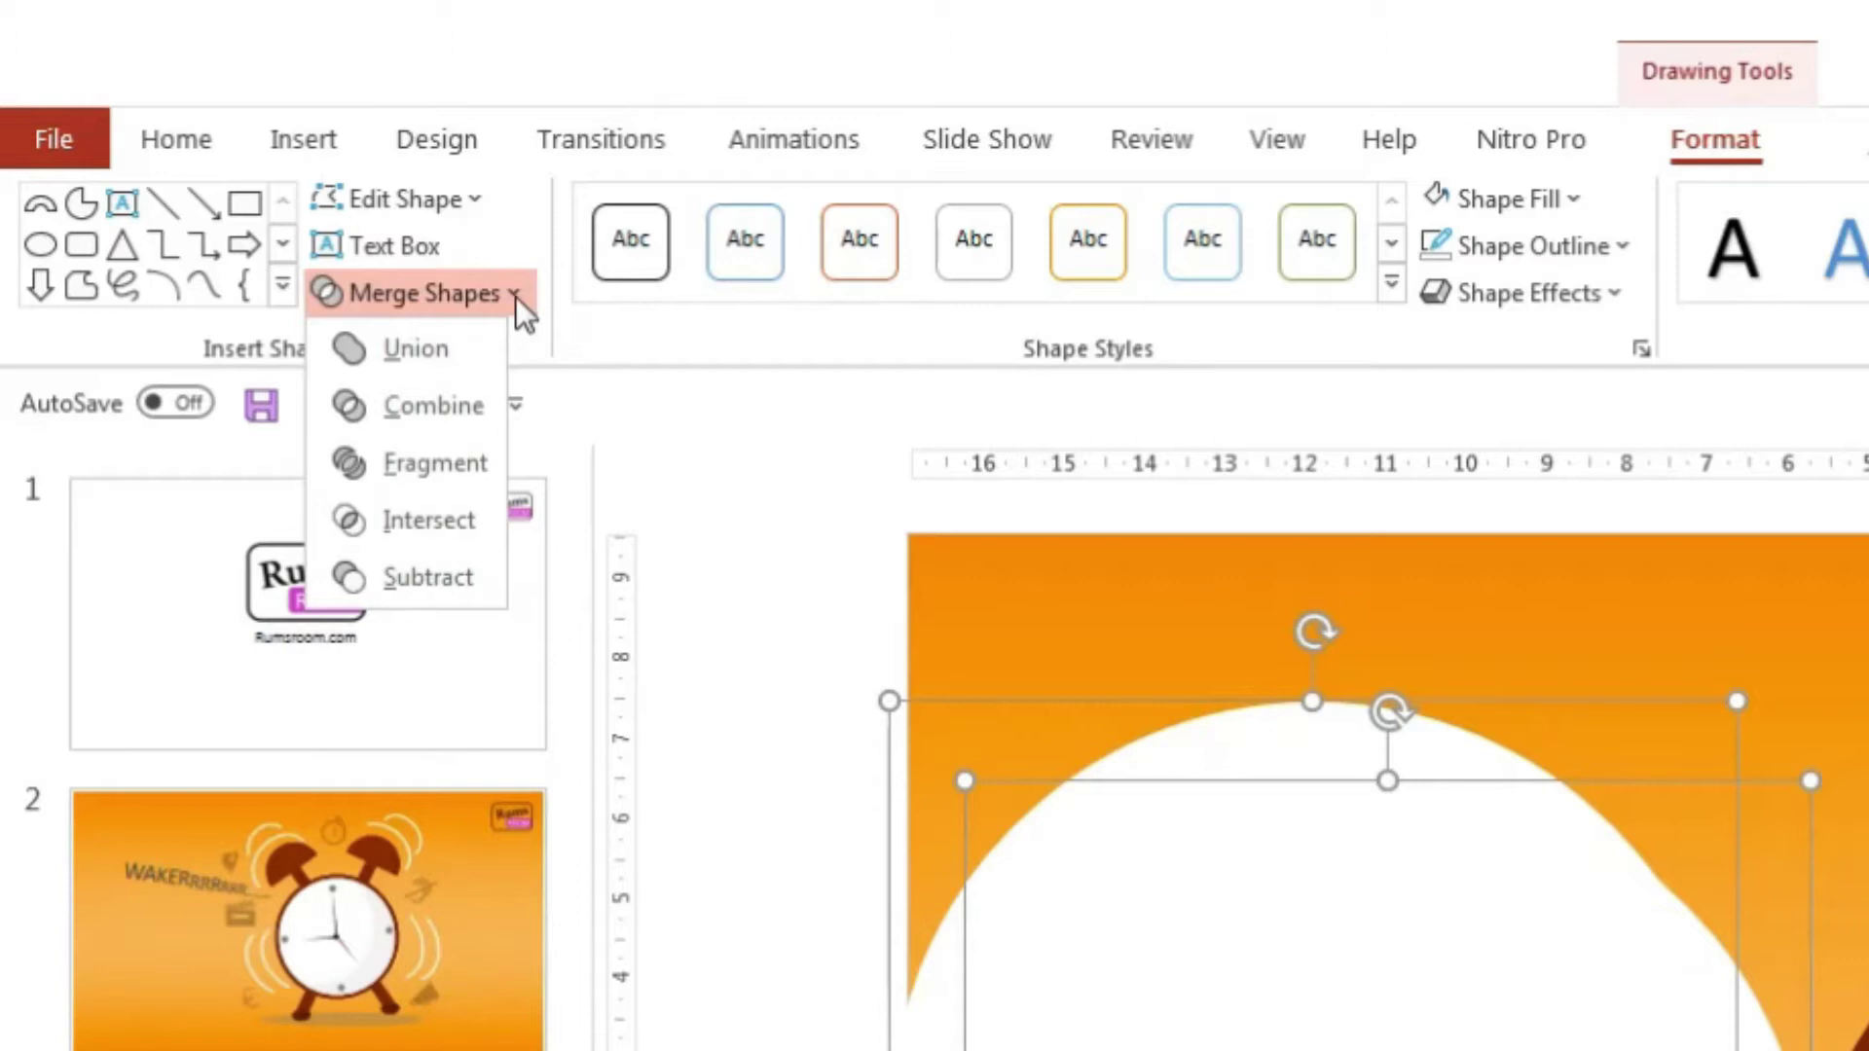
left_click(418, 576)
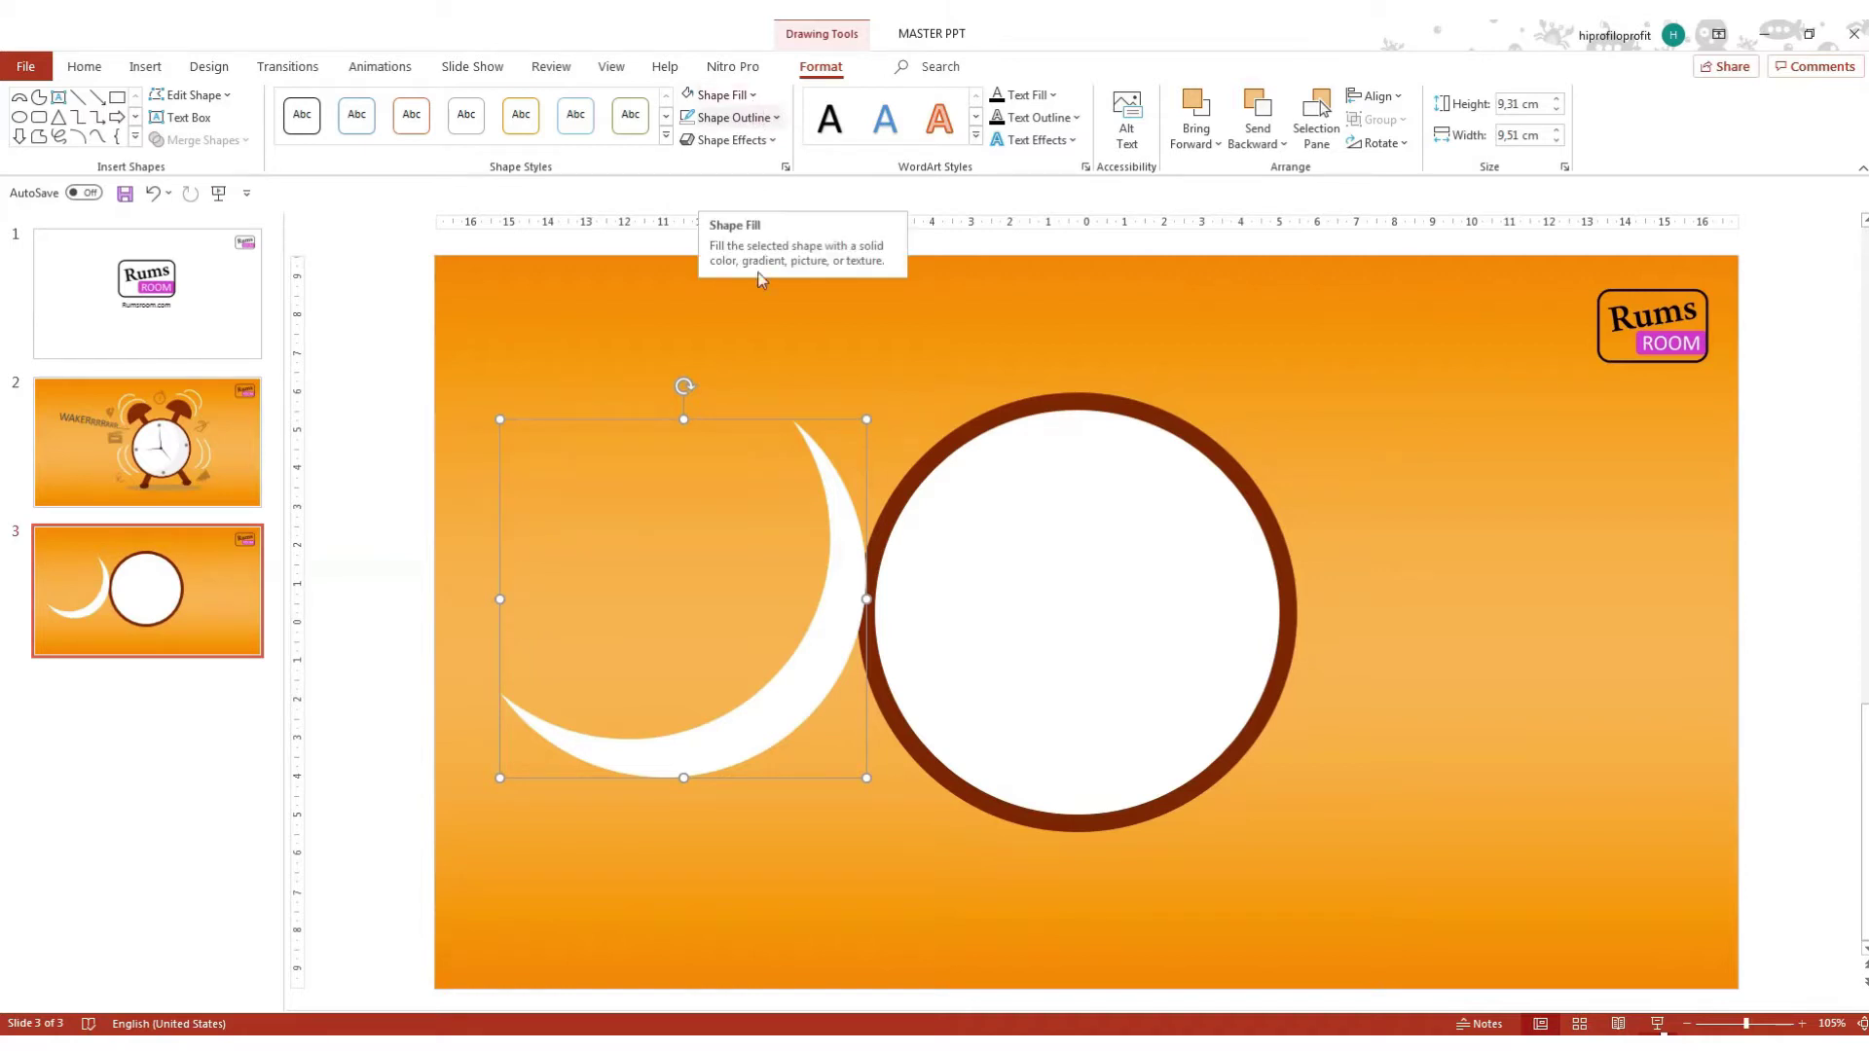
Fill the crescent light grey and move it along the clock face's inner lower-right edge.
left_click(725, 94)
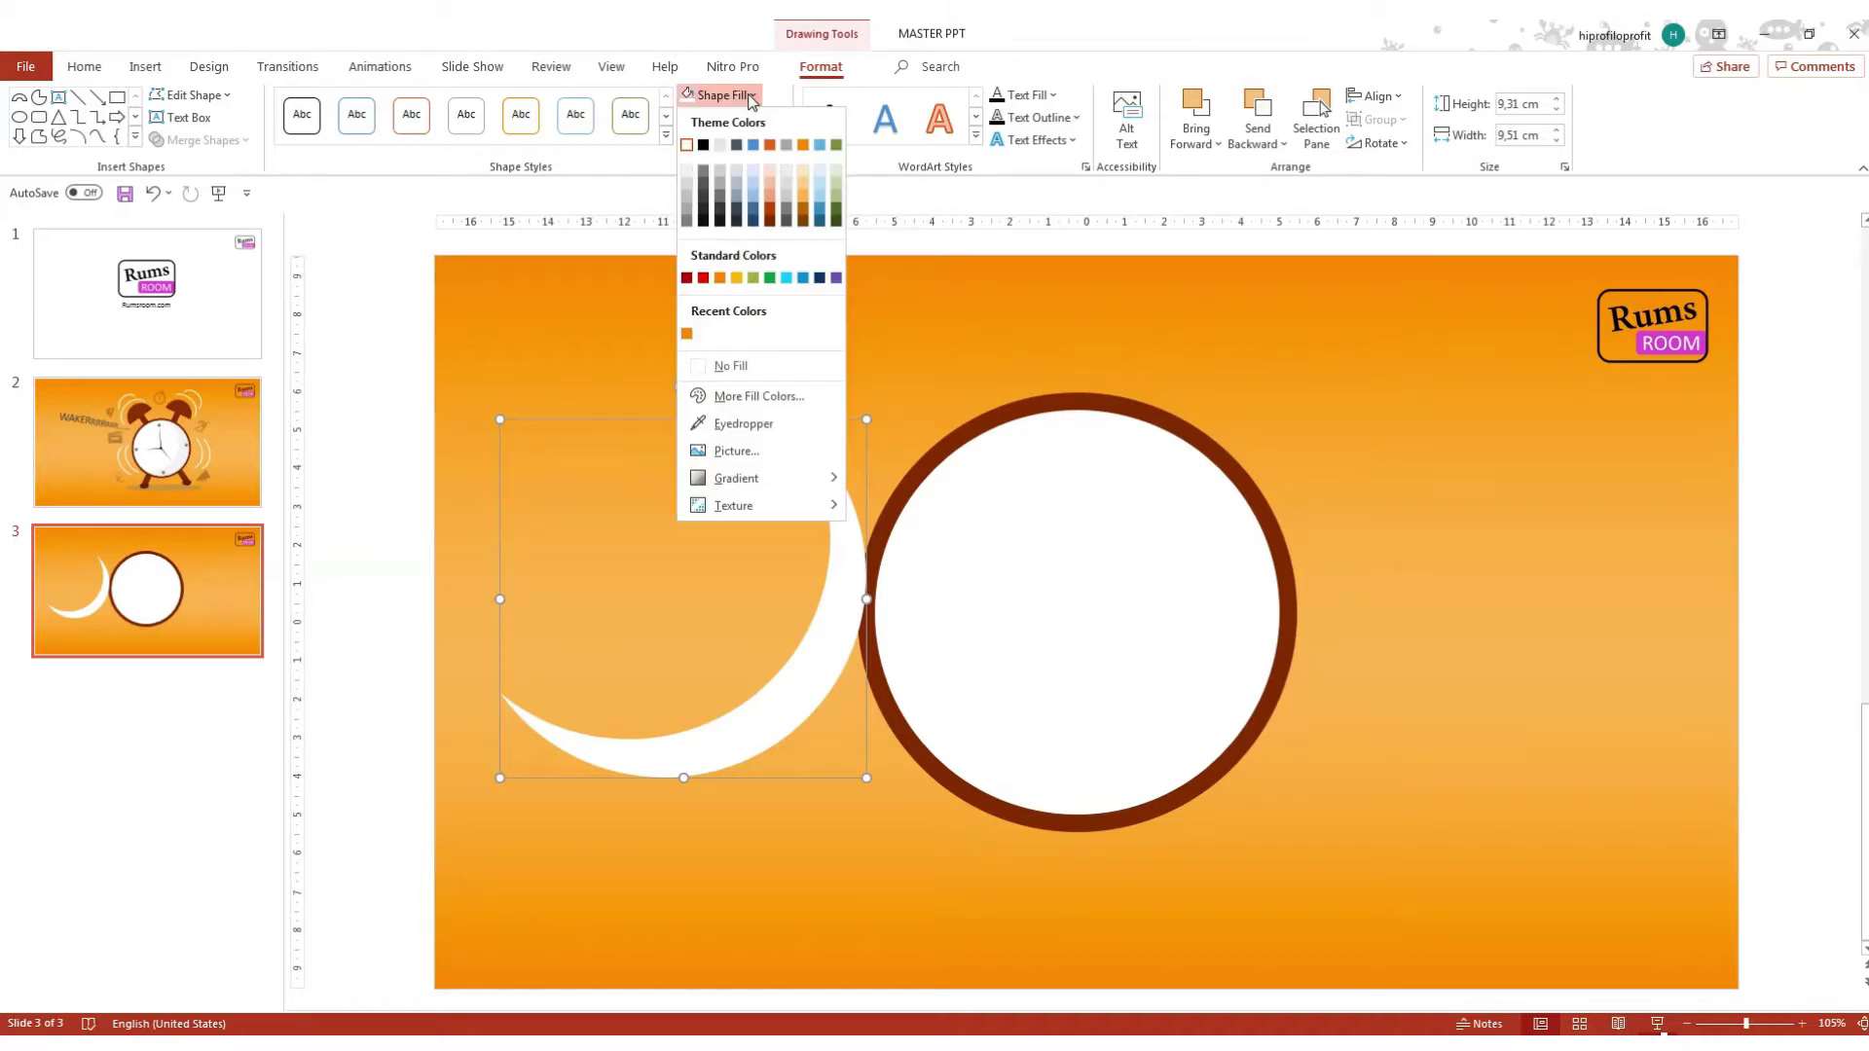
left_click(683, 185)
left_click_drag(751, 652, 1180, 744)
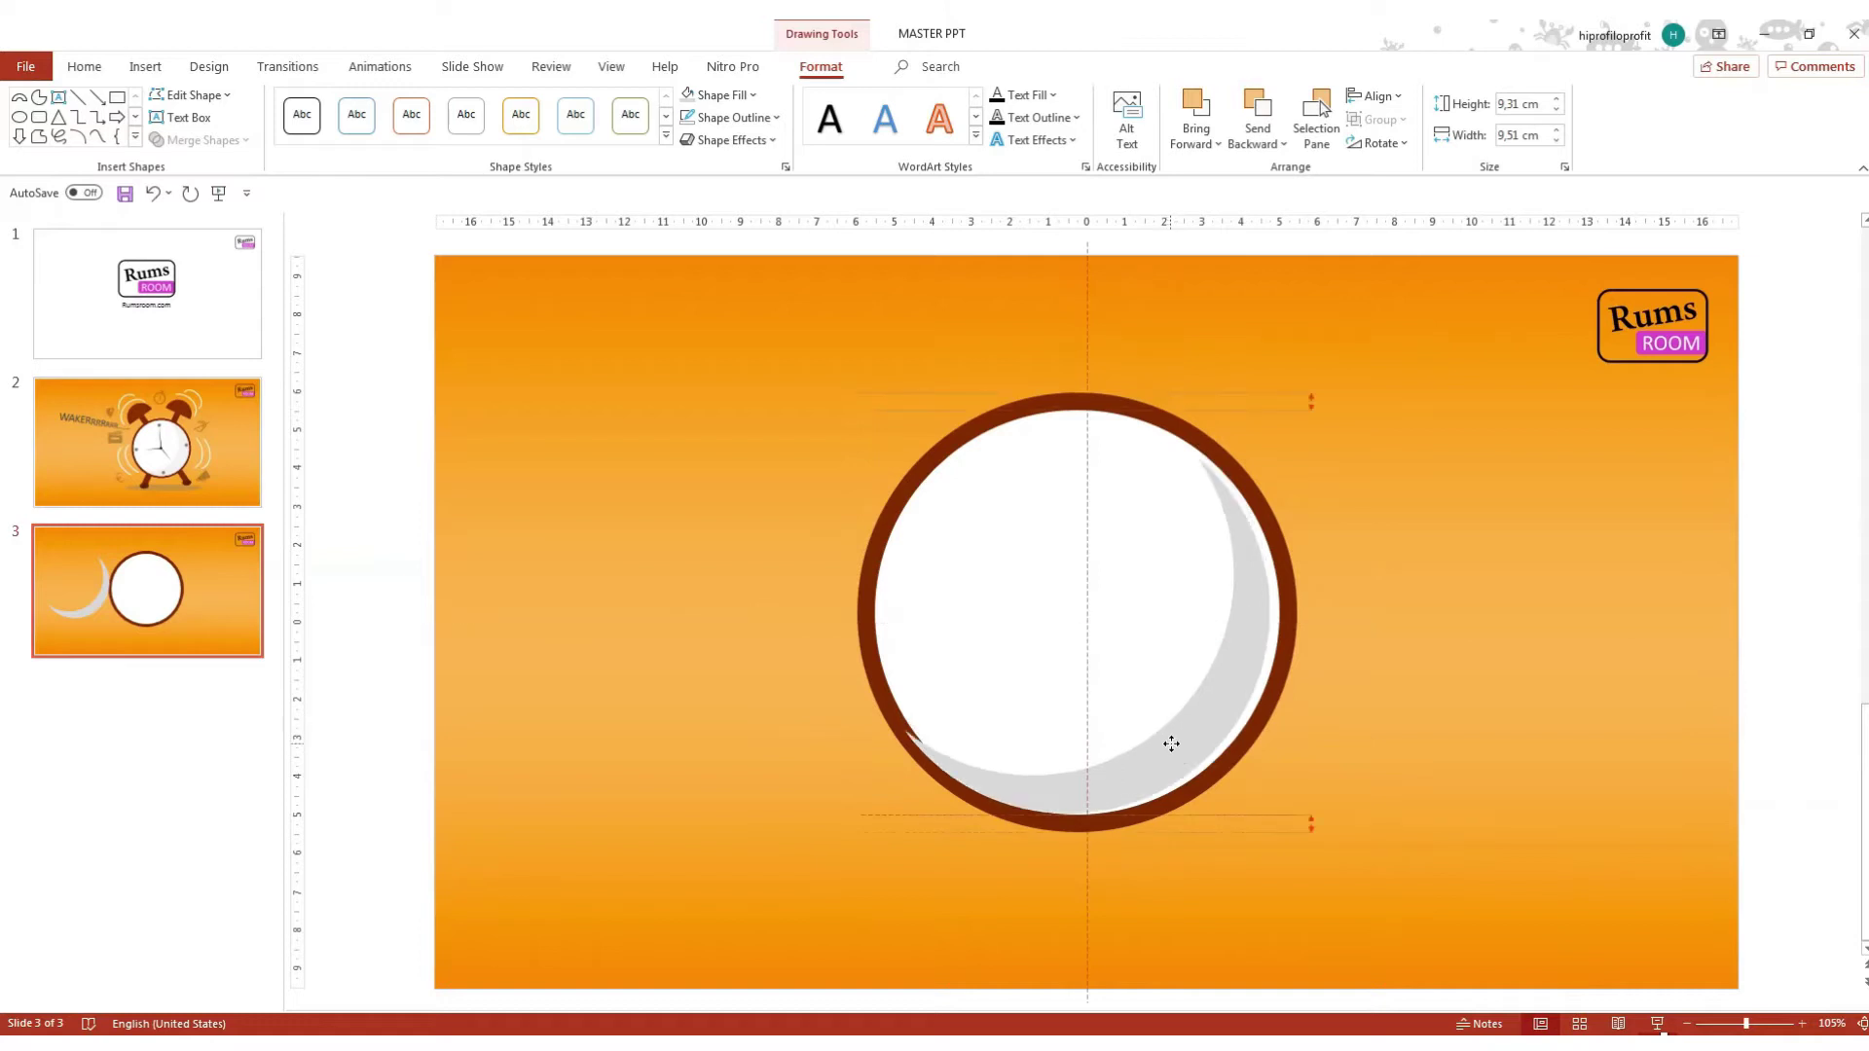
left_click_drag(1179, 743, 1176, 743)
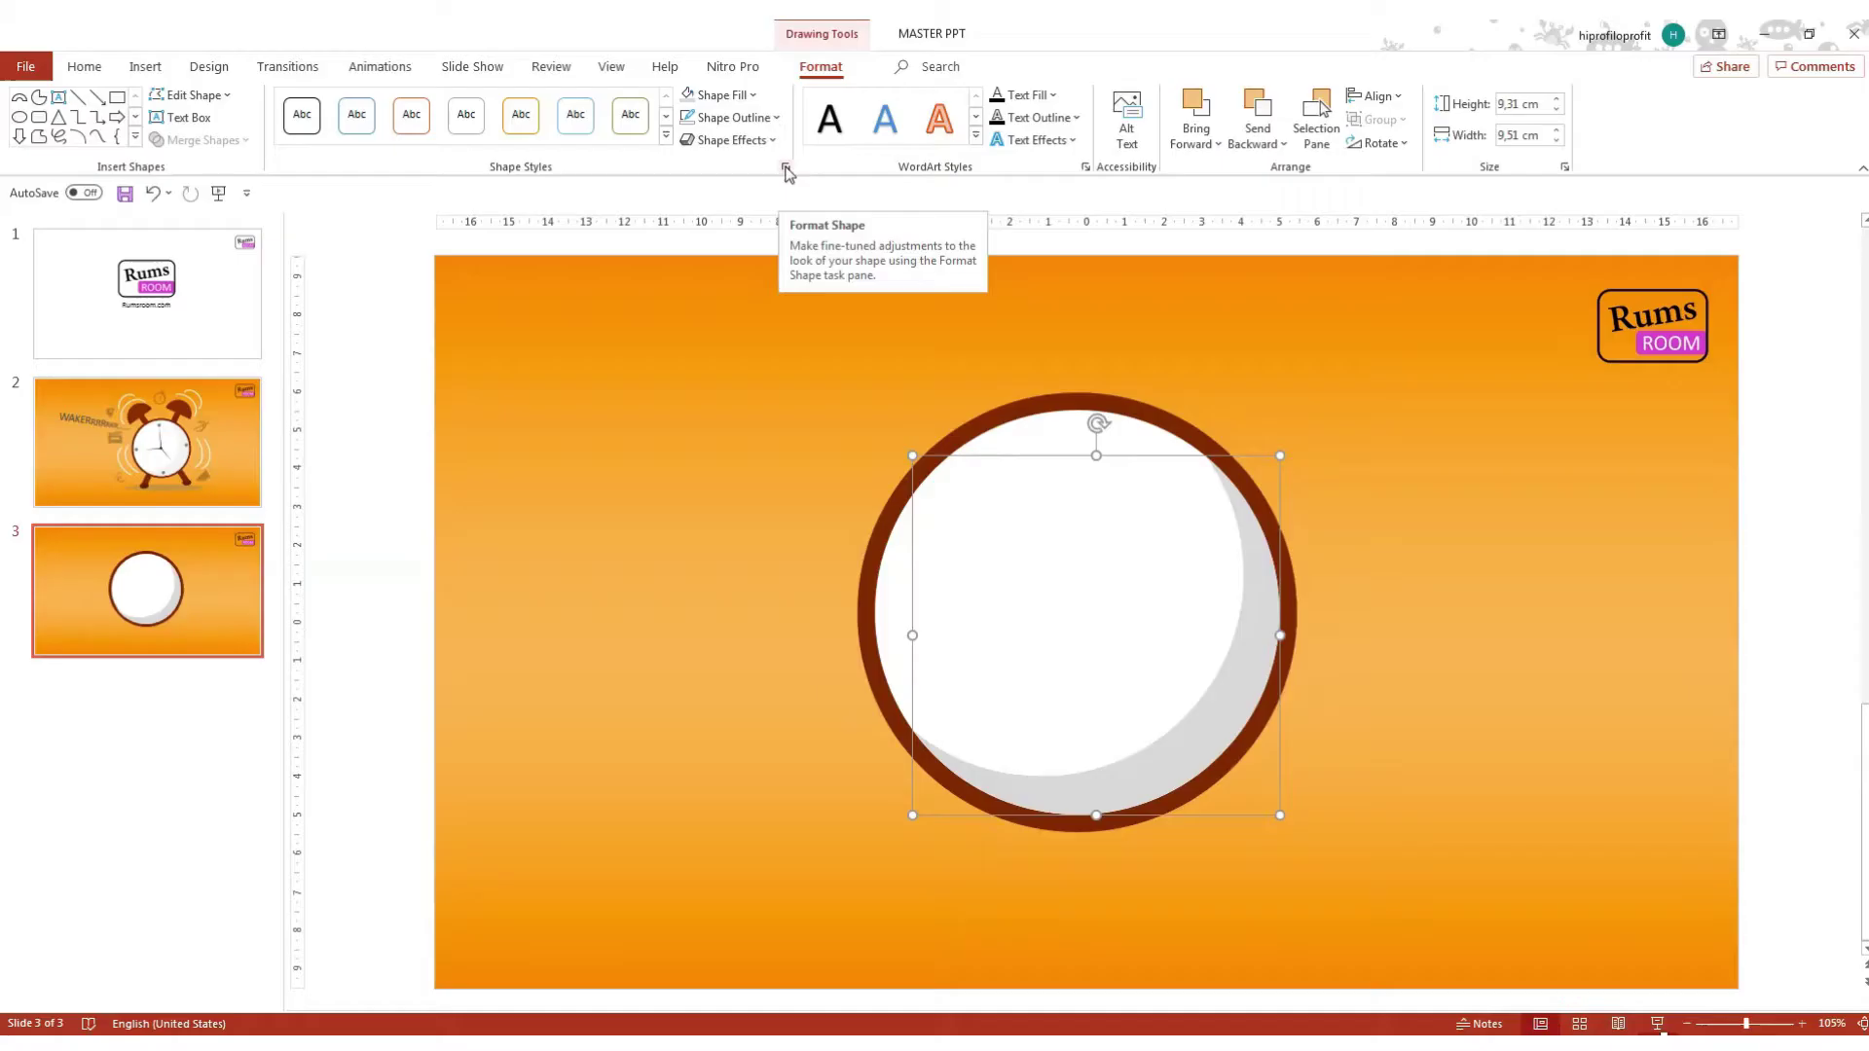
Raise the crescent's fill transparency to about 68% in Format Shape, then select the white clock face.
left_click(785, 167)
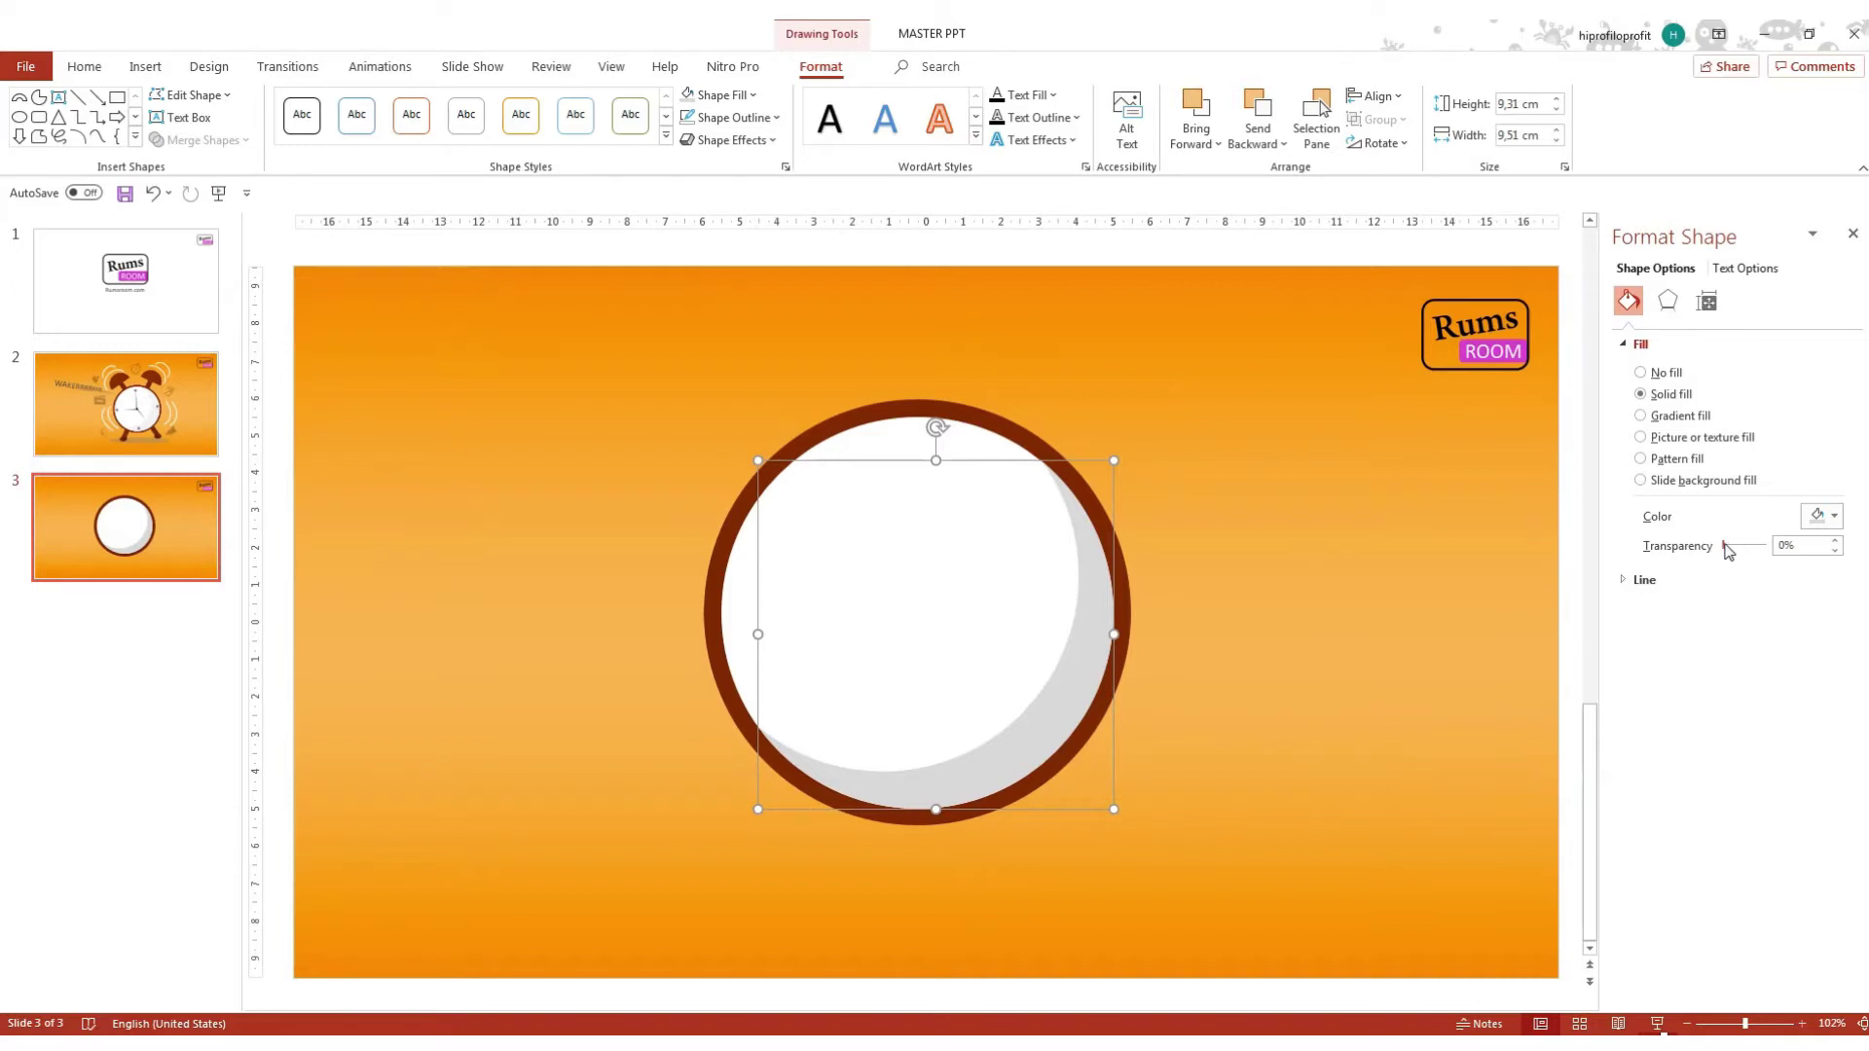
left_click_drag(1723, 546, 1748, 546)
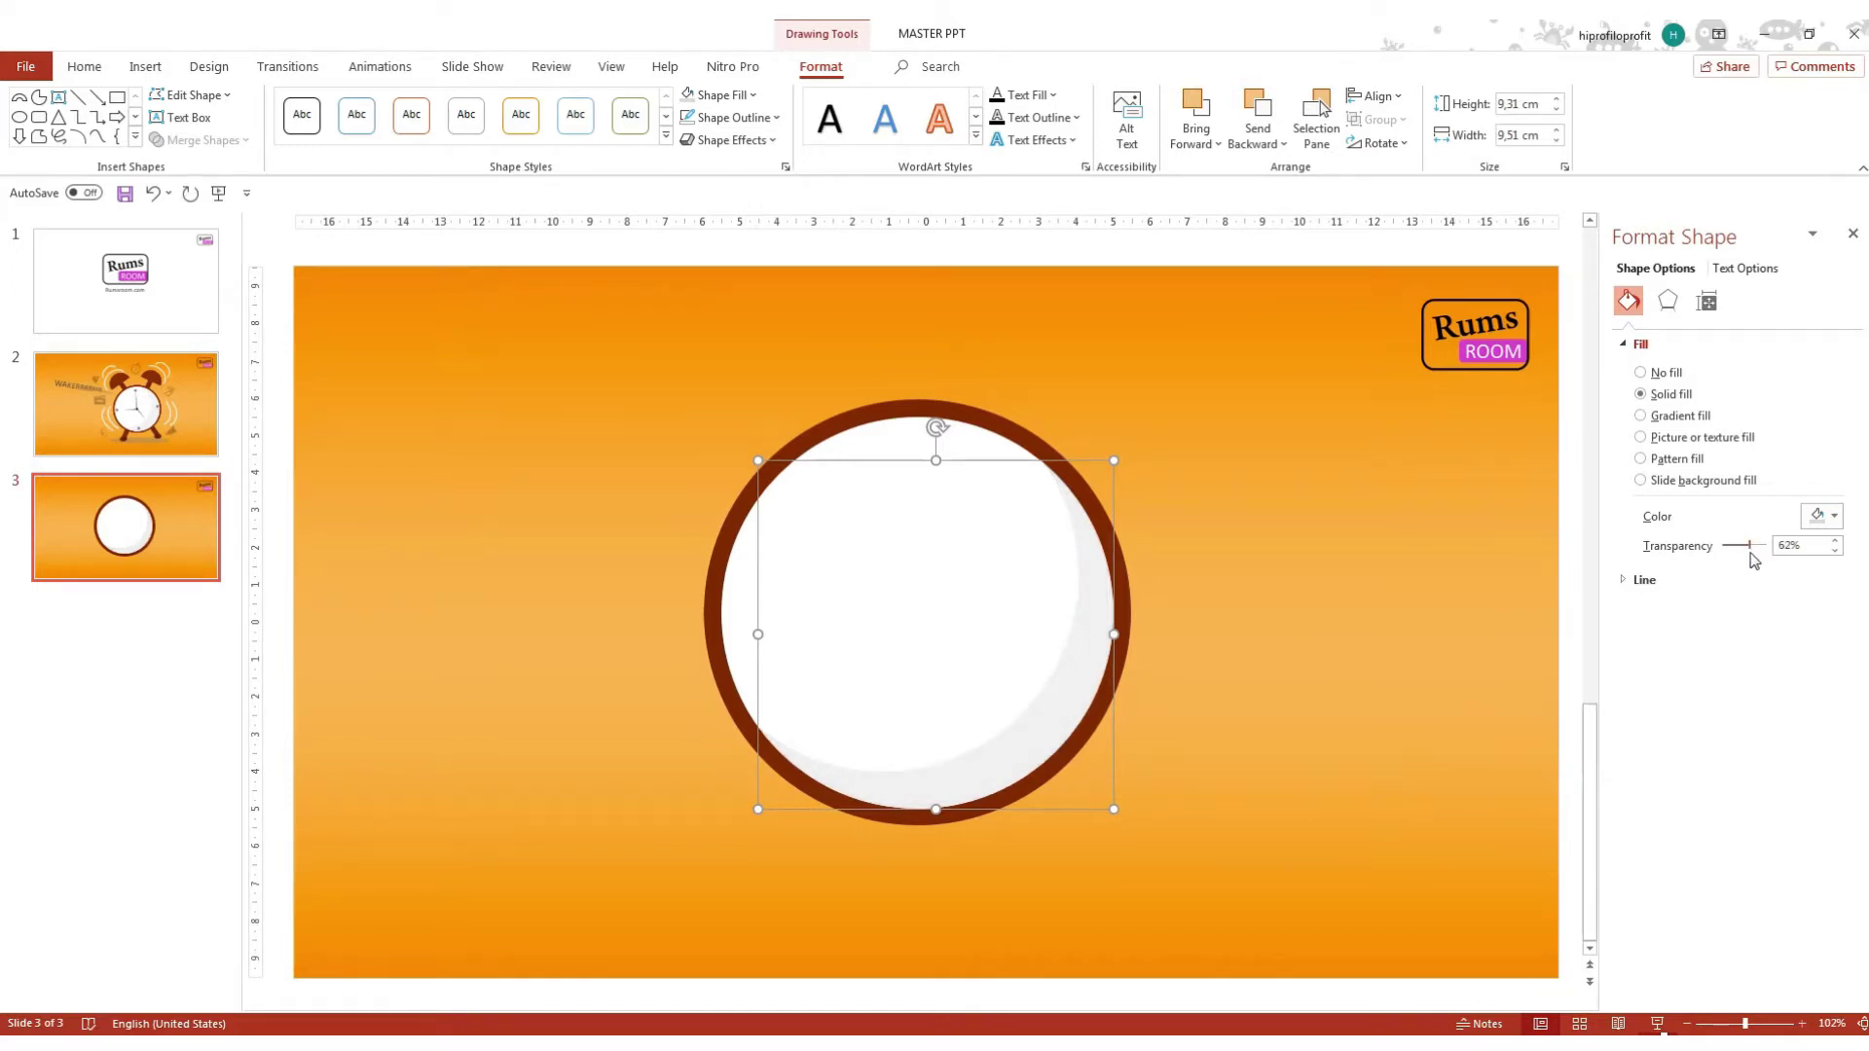
left_click(1749, 551)
left_click(1291, 609)
left_click(908, 544)
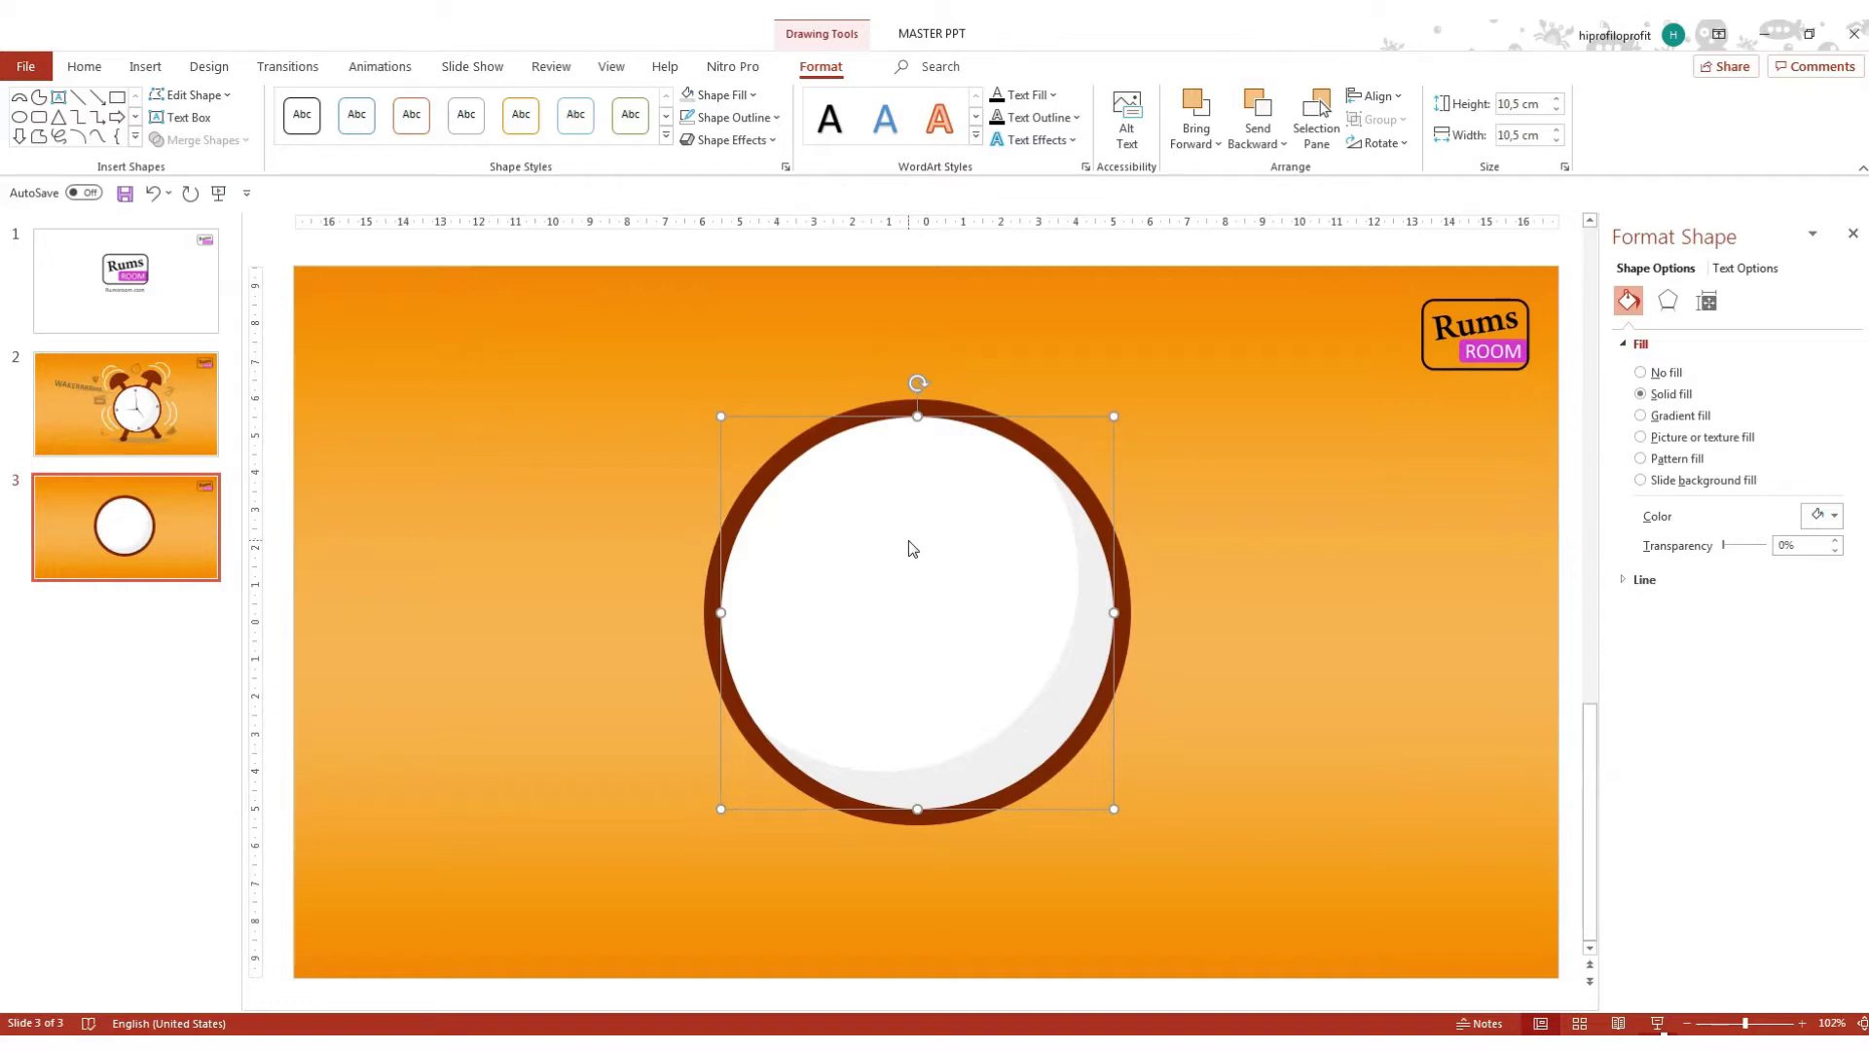
Duplicate the white circle, fill it dark grey, and shrink it to a 0.89 cm dot inside the face.
left_click(1853, 236)
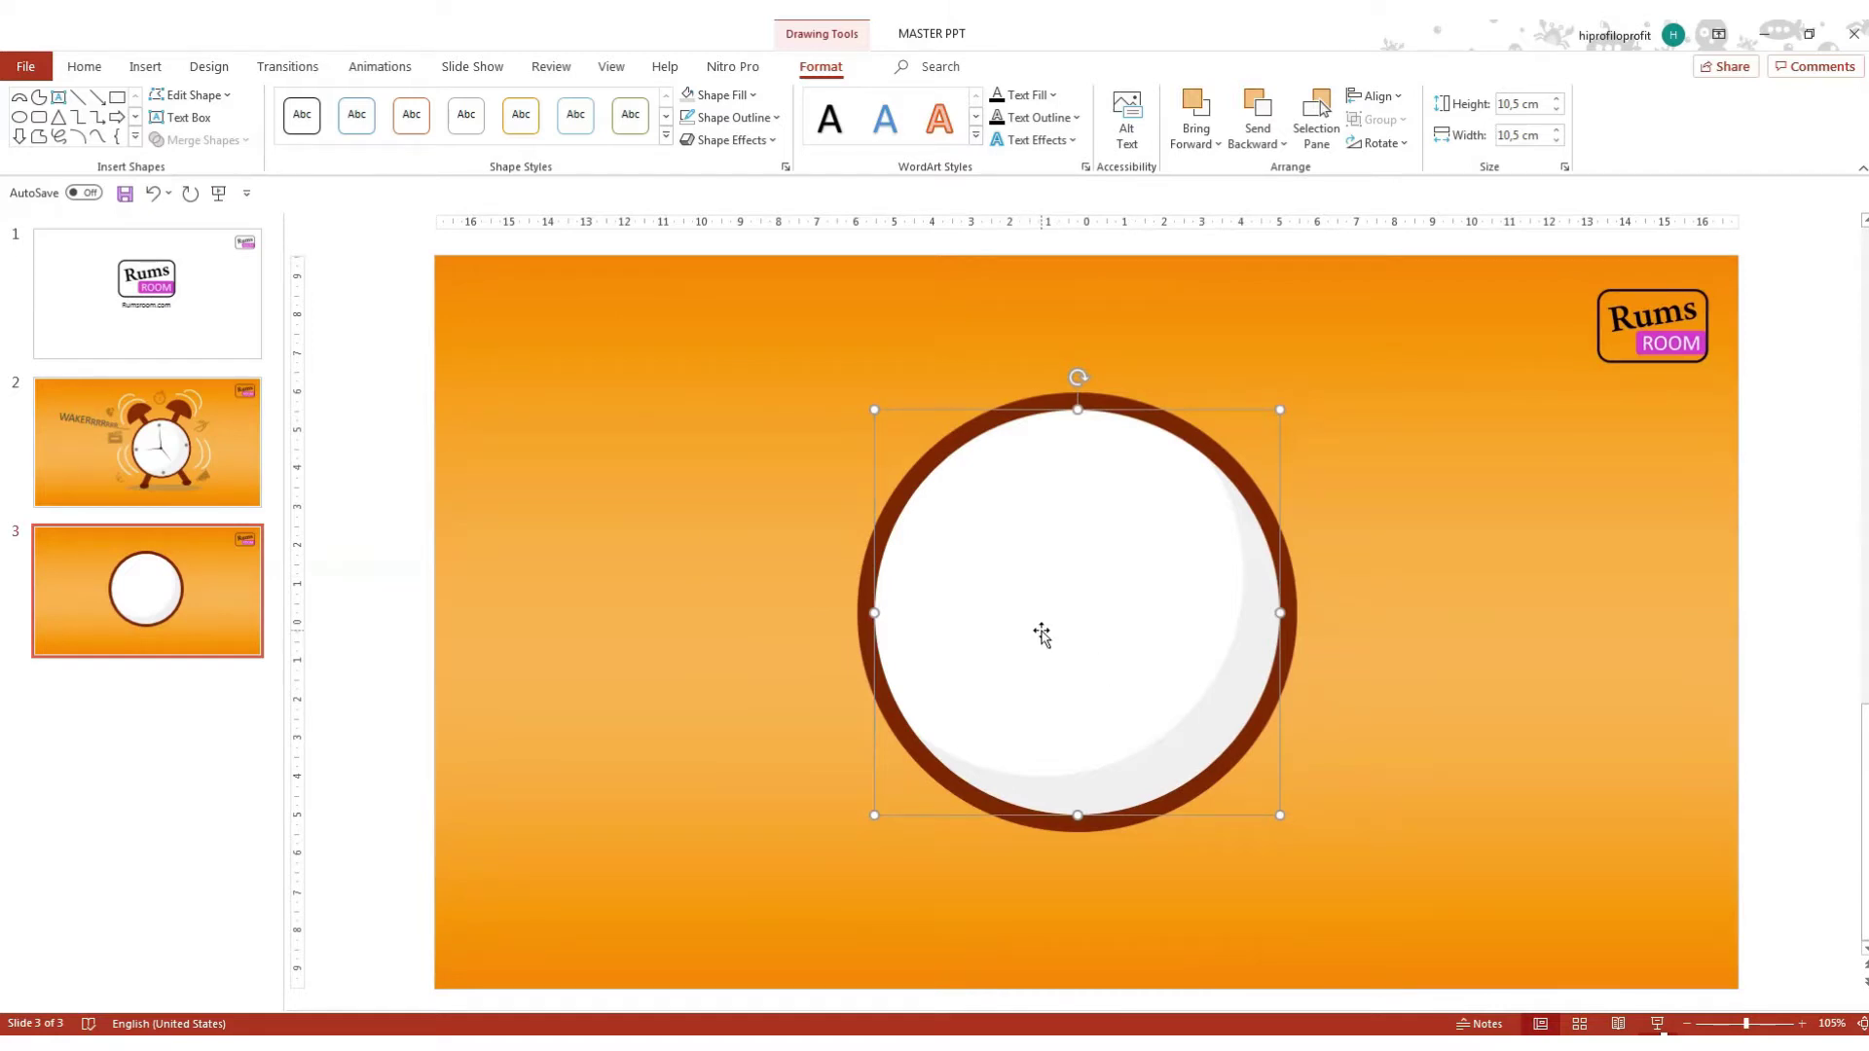
key("ctrl+d")
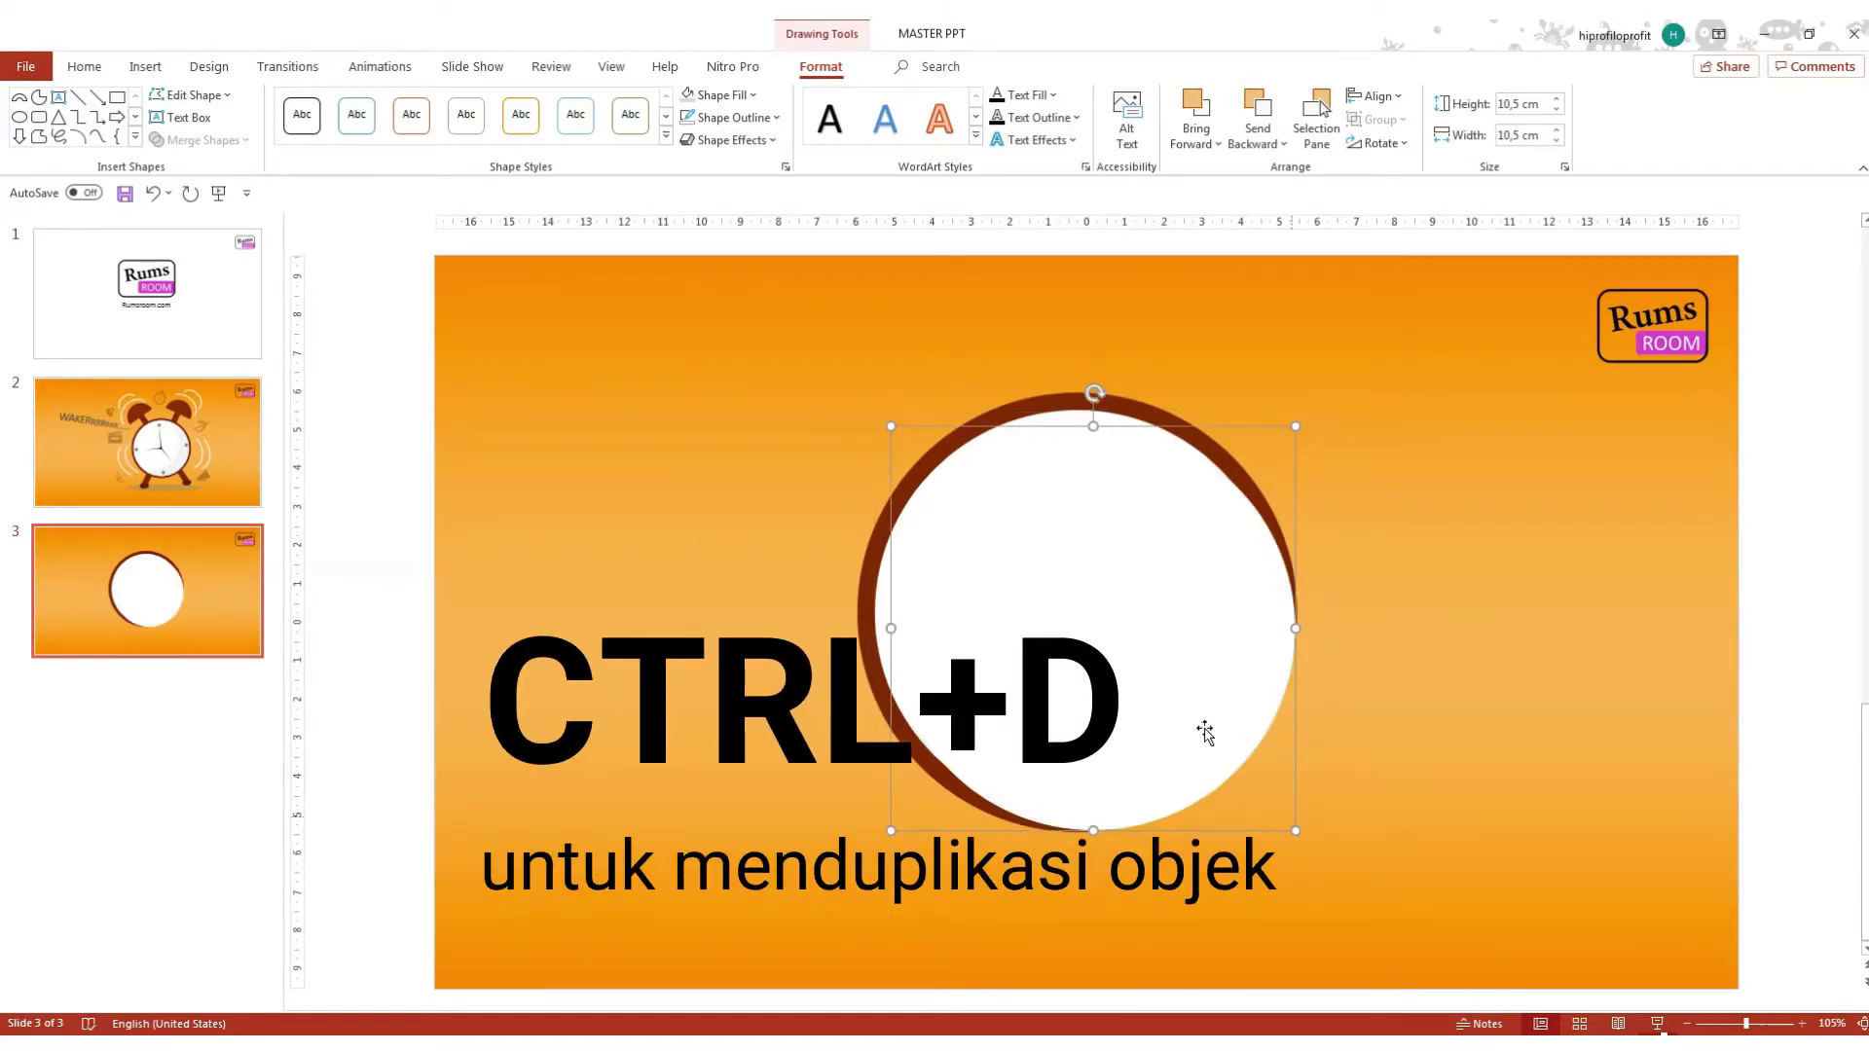
left_click(718, 96)
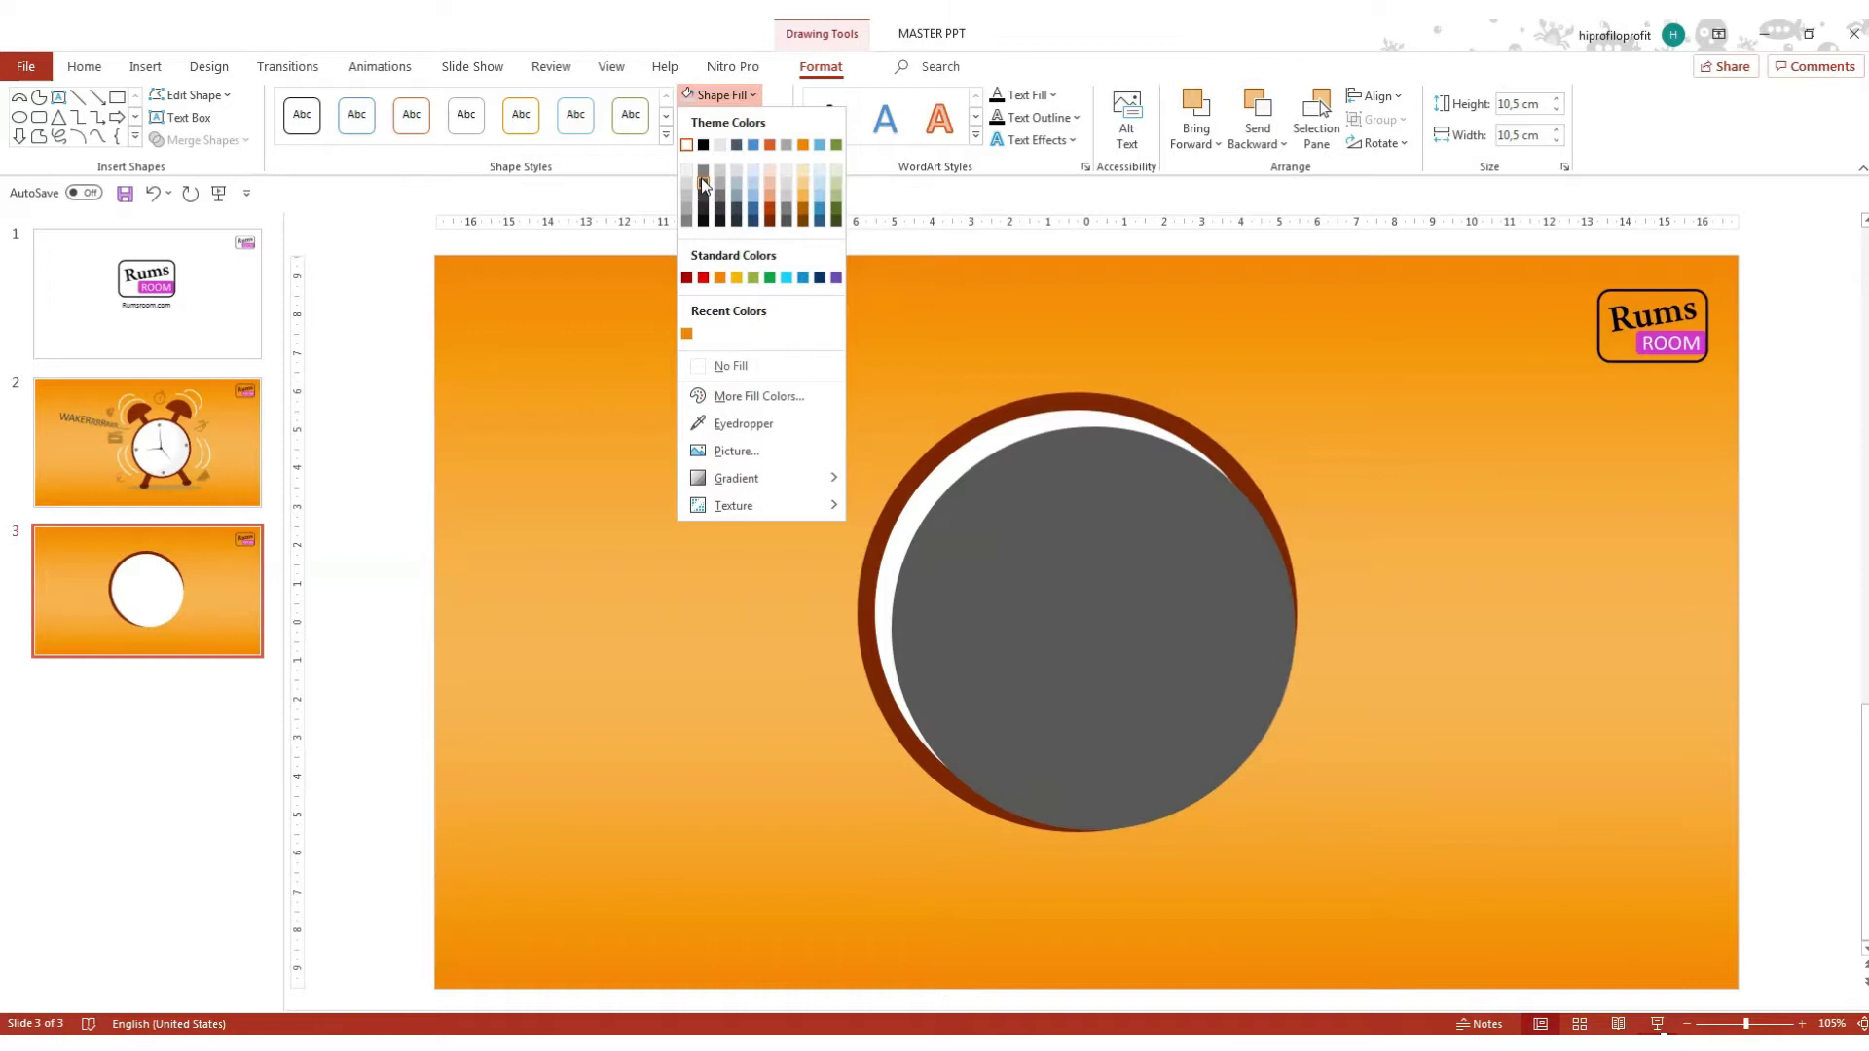
left_click(703, 183)
mouse_move(1295, 830)
left_mouse_down()
mouse_move(1131, 572)
mouse_move(919, 396)
left_mouse_up()
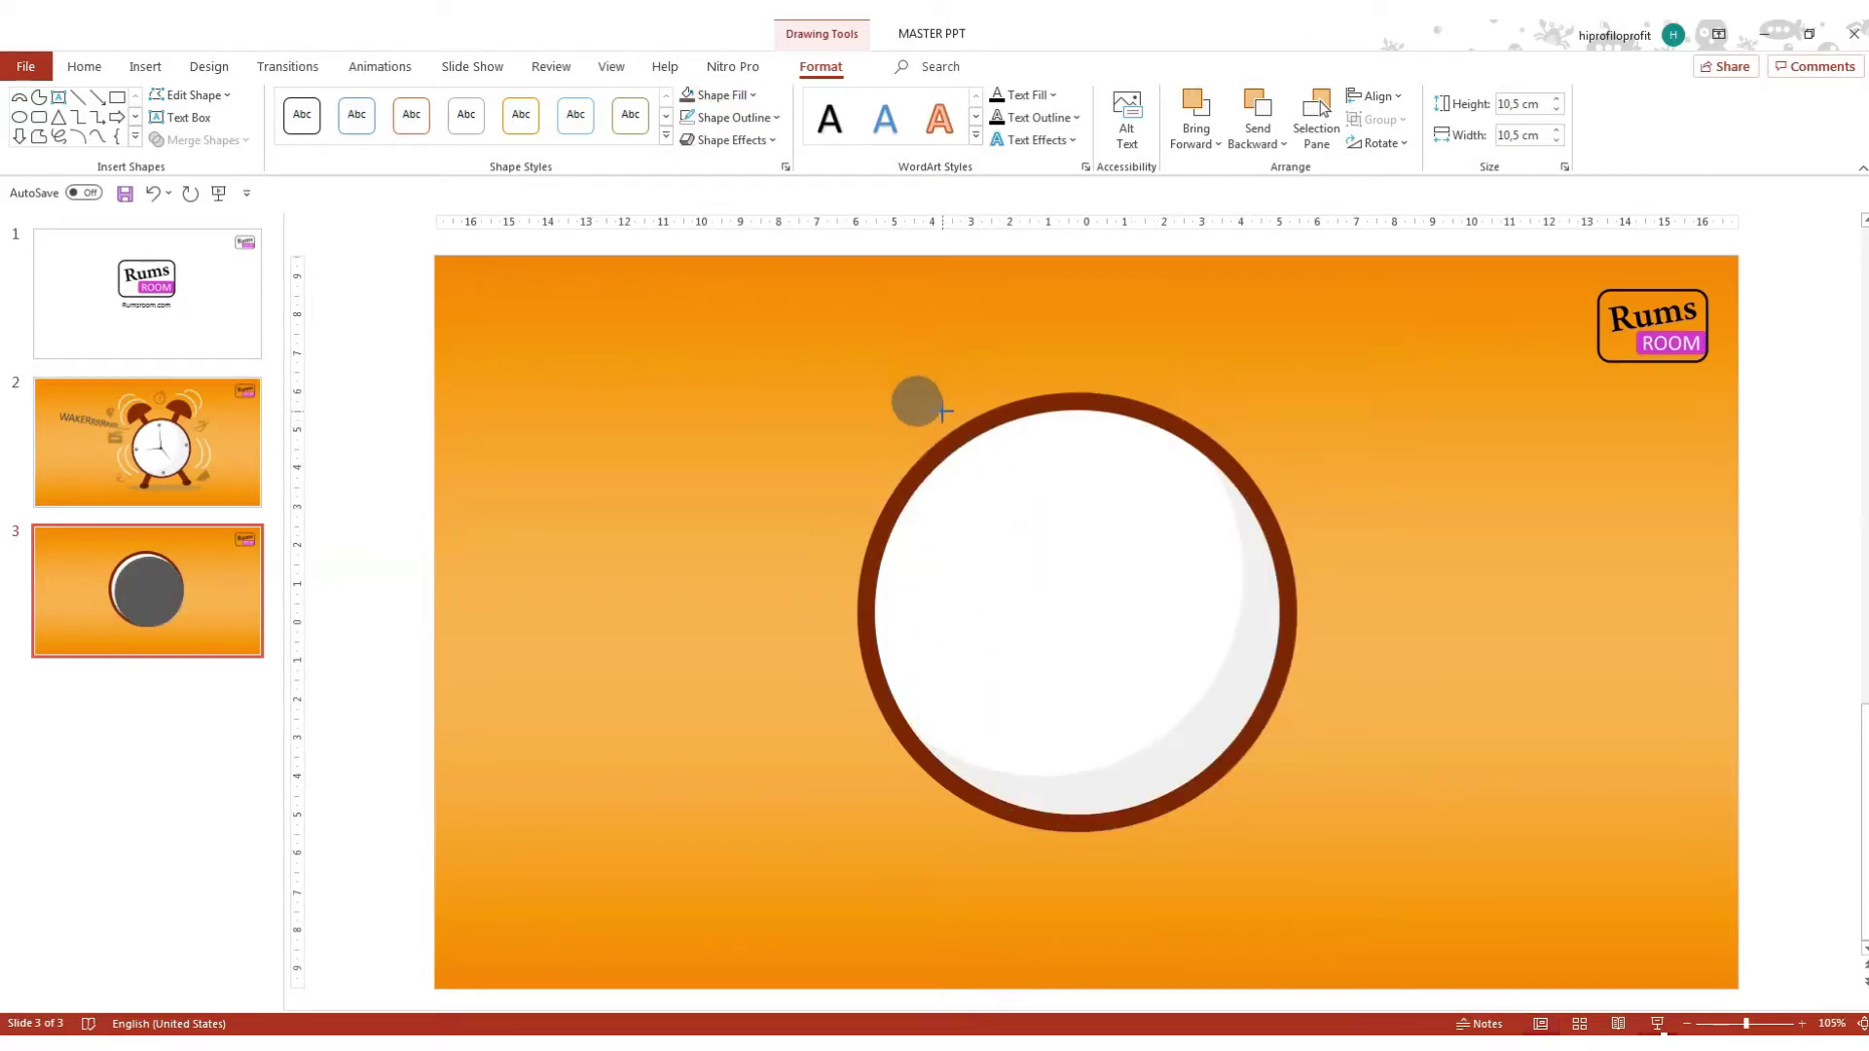
left_click_drag(908, 409, 1078, 445)
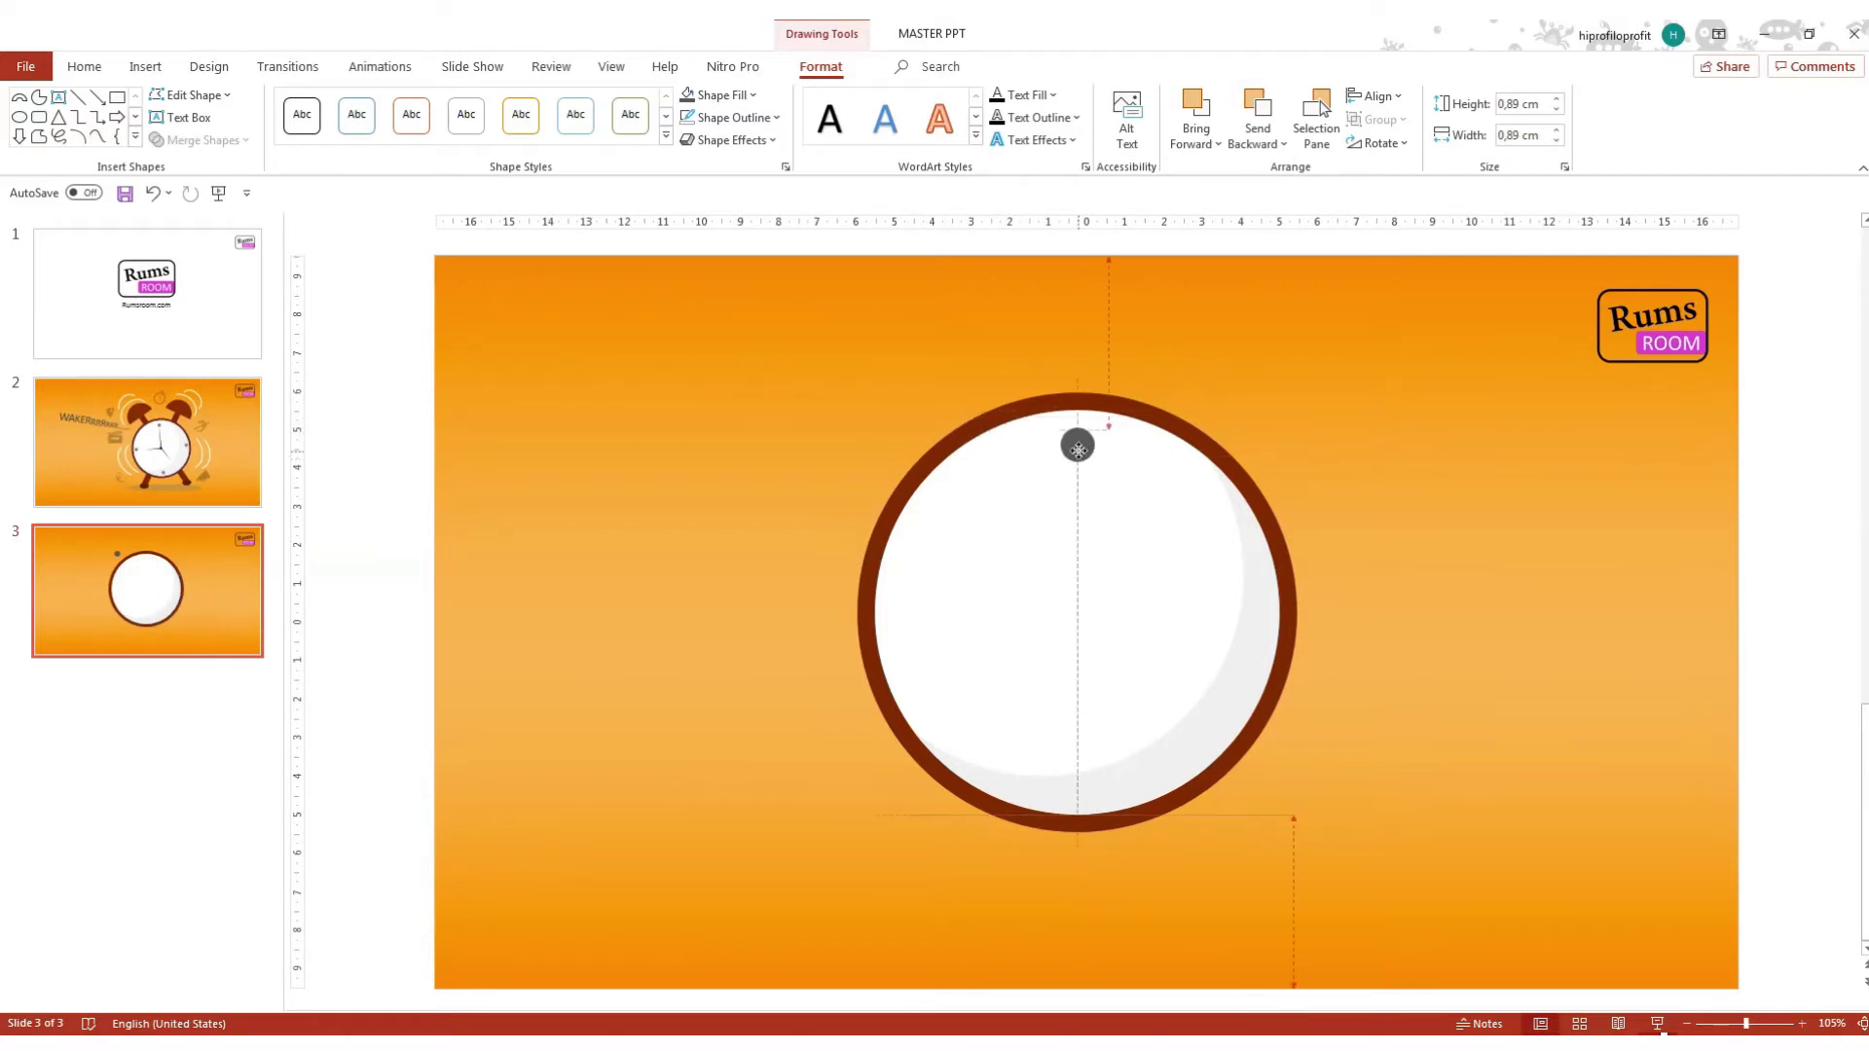
Set the dot at the top centre and copy it to the bottom, left and right edges.
left_click_drag(1077, 449, 1076, 446)
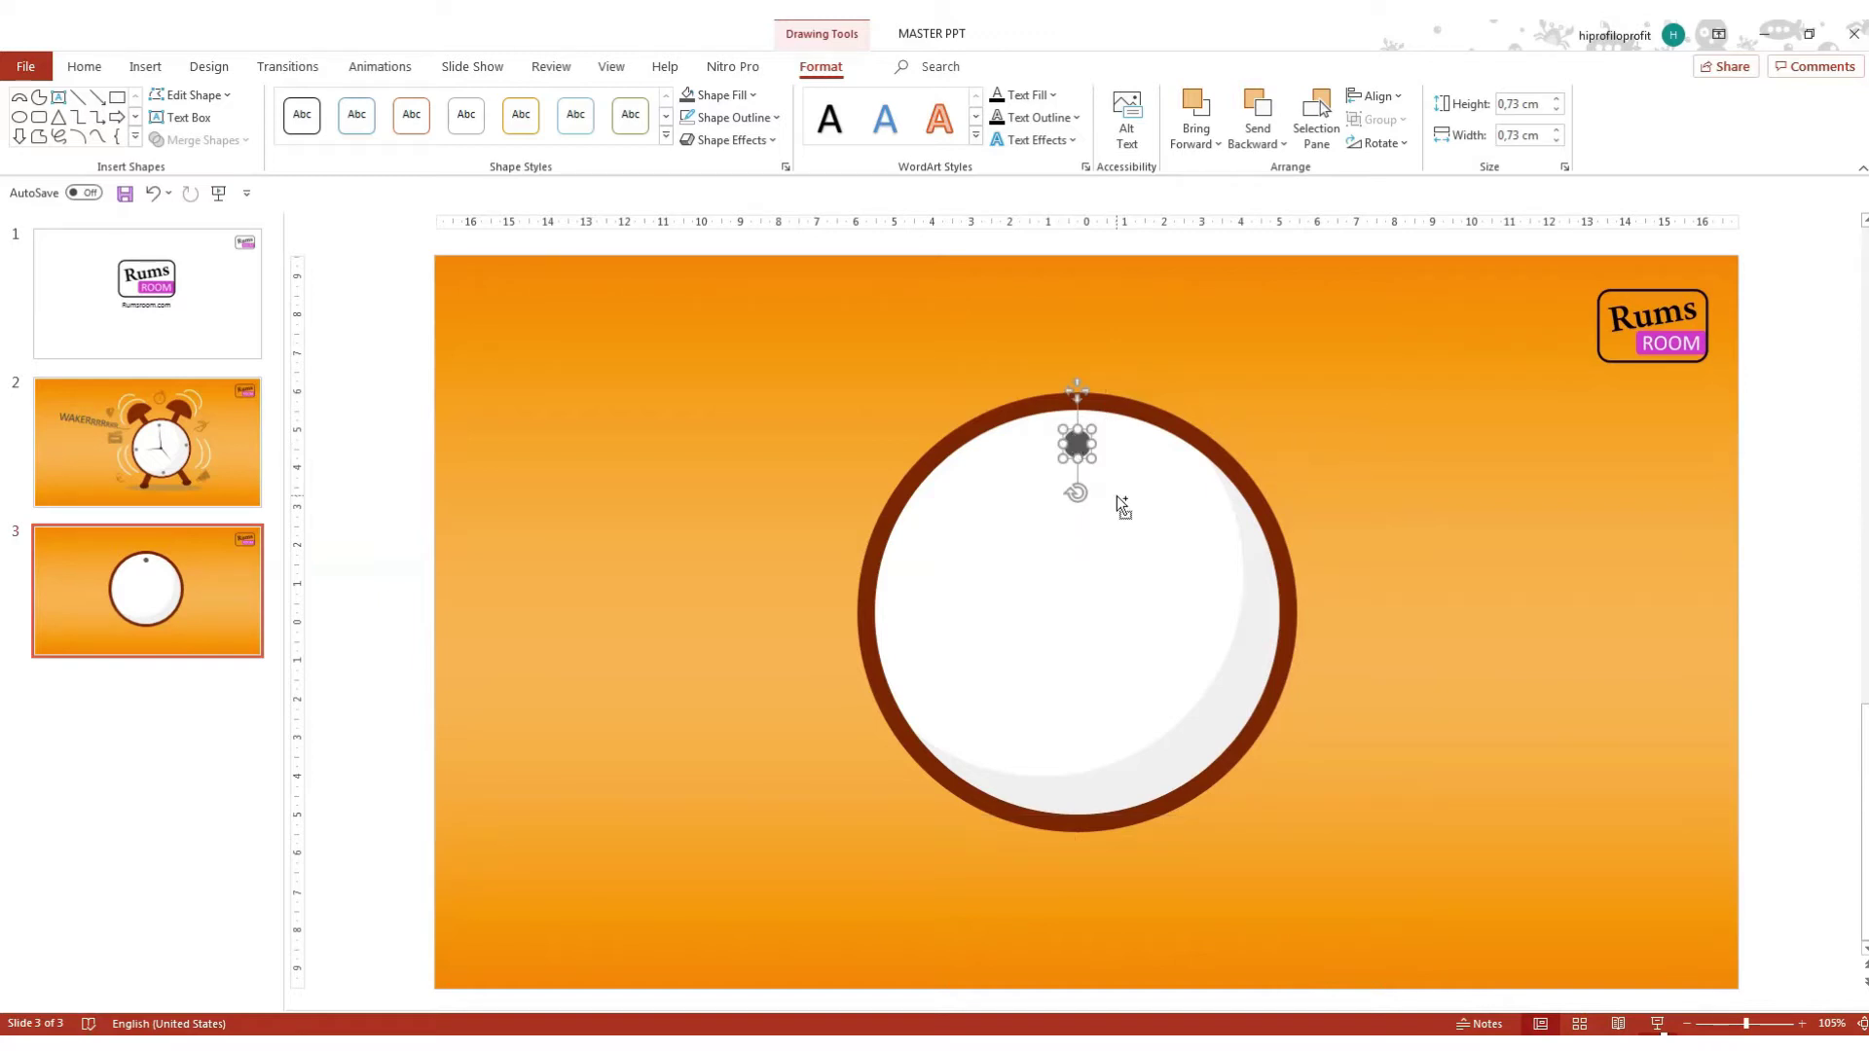
key("ctrl+d")
key("ctrl+d")
key("ctrl+d")
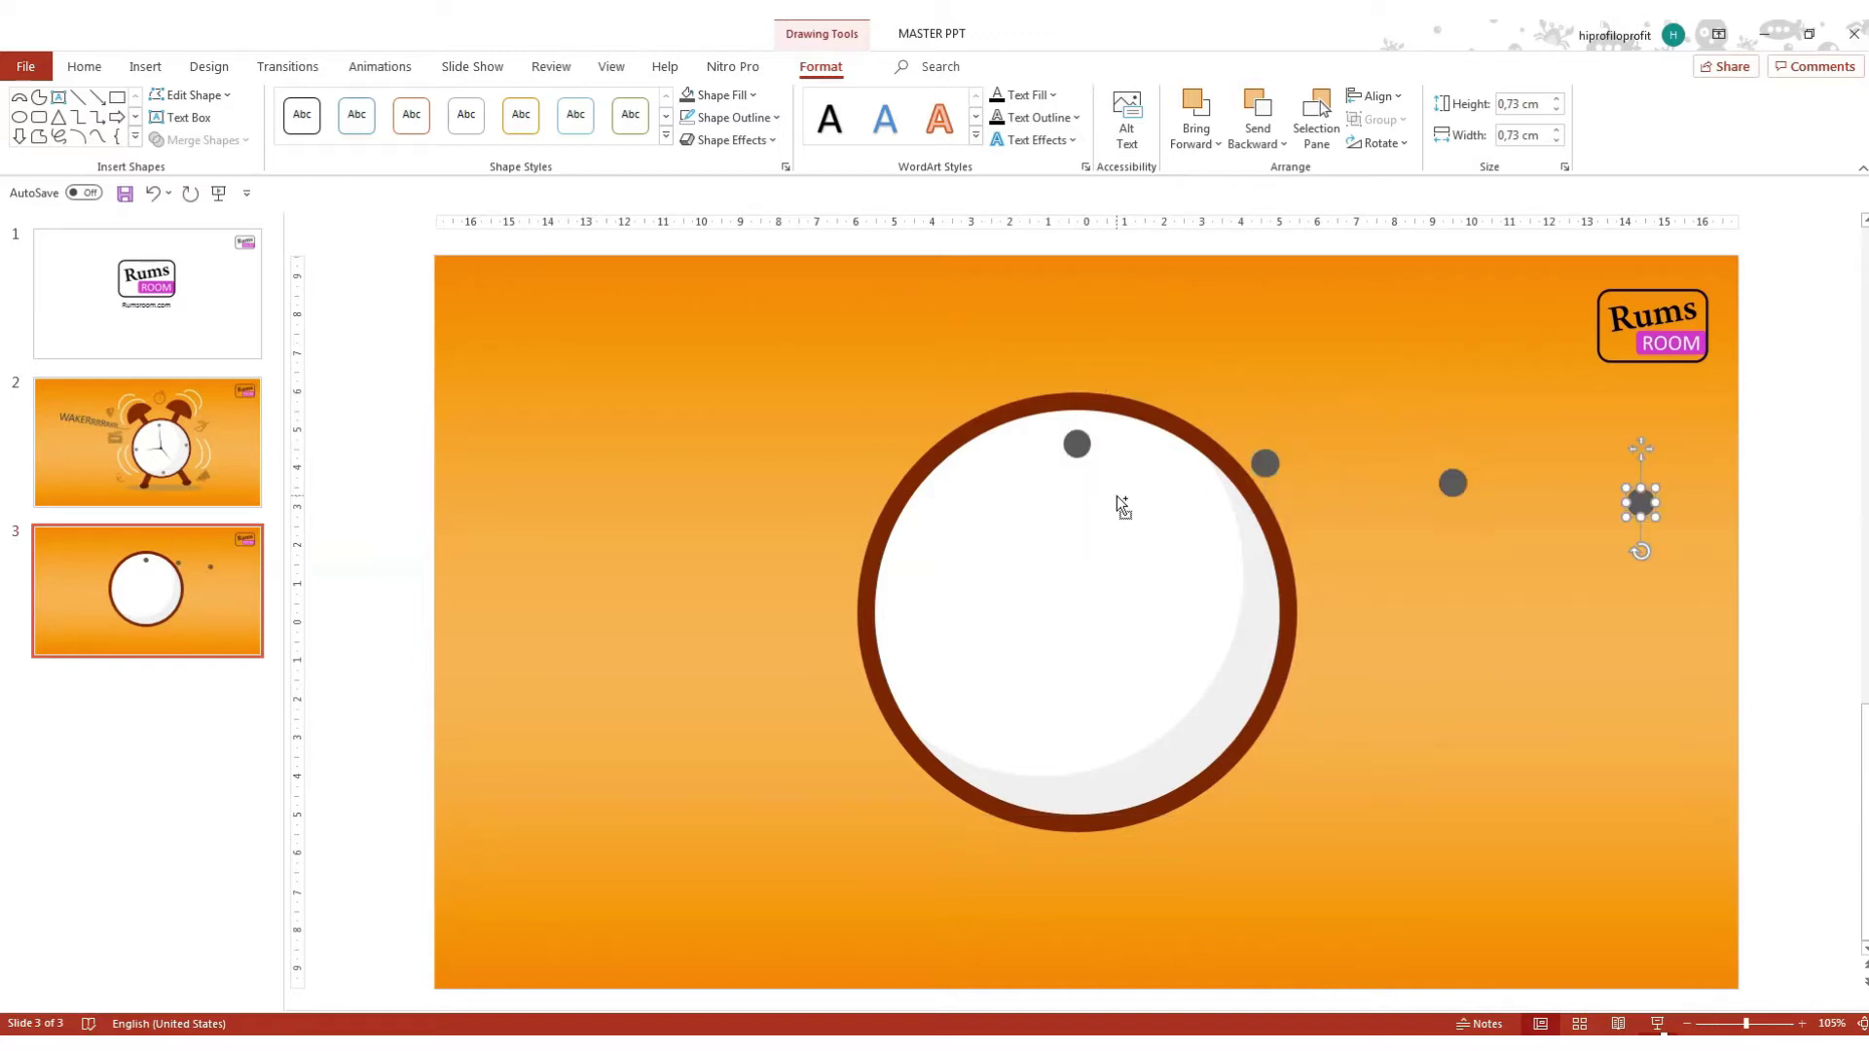
left_click_drag(1264, 463, 1077, 785)
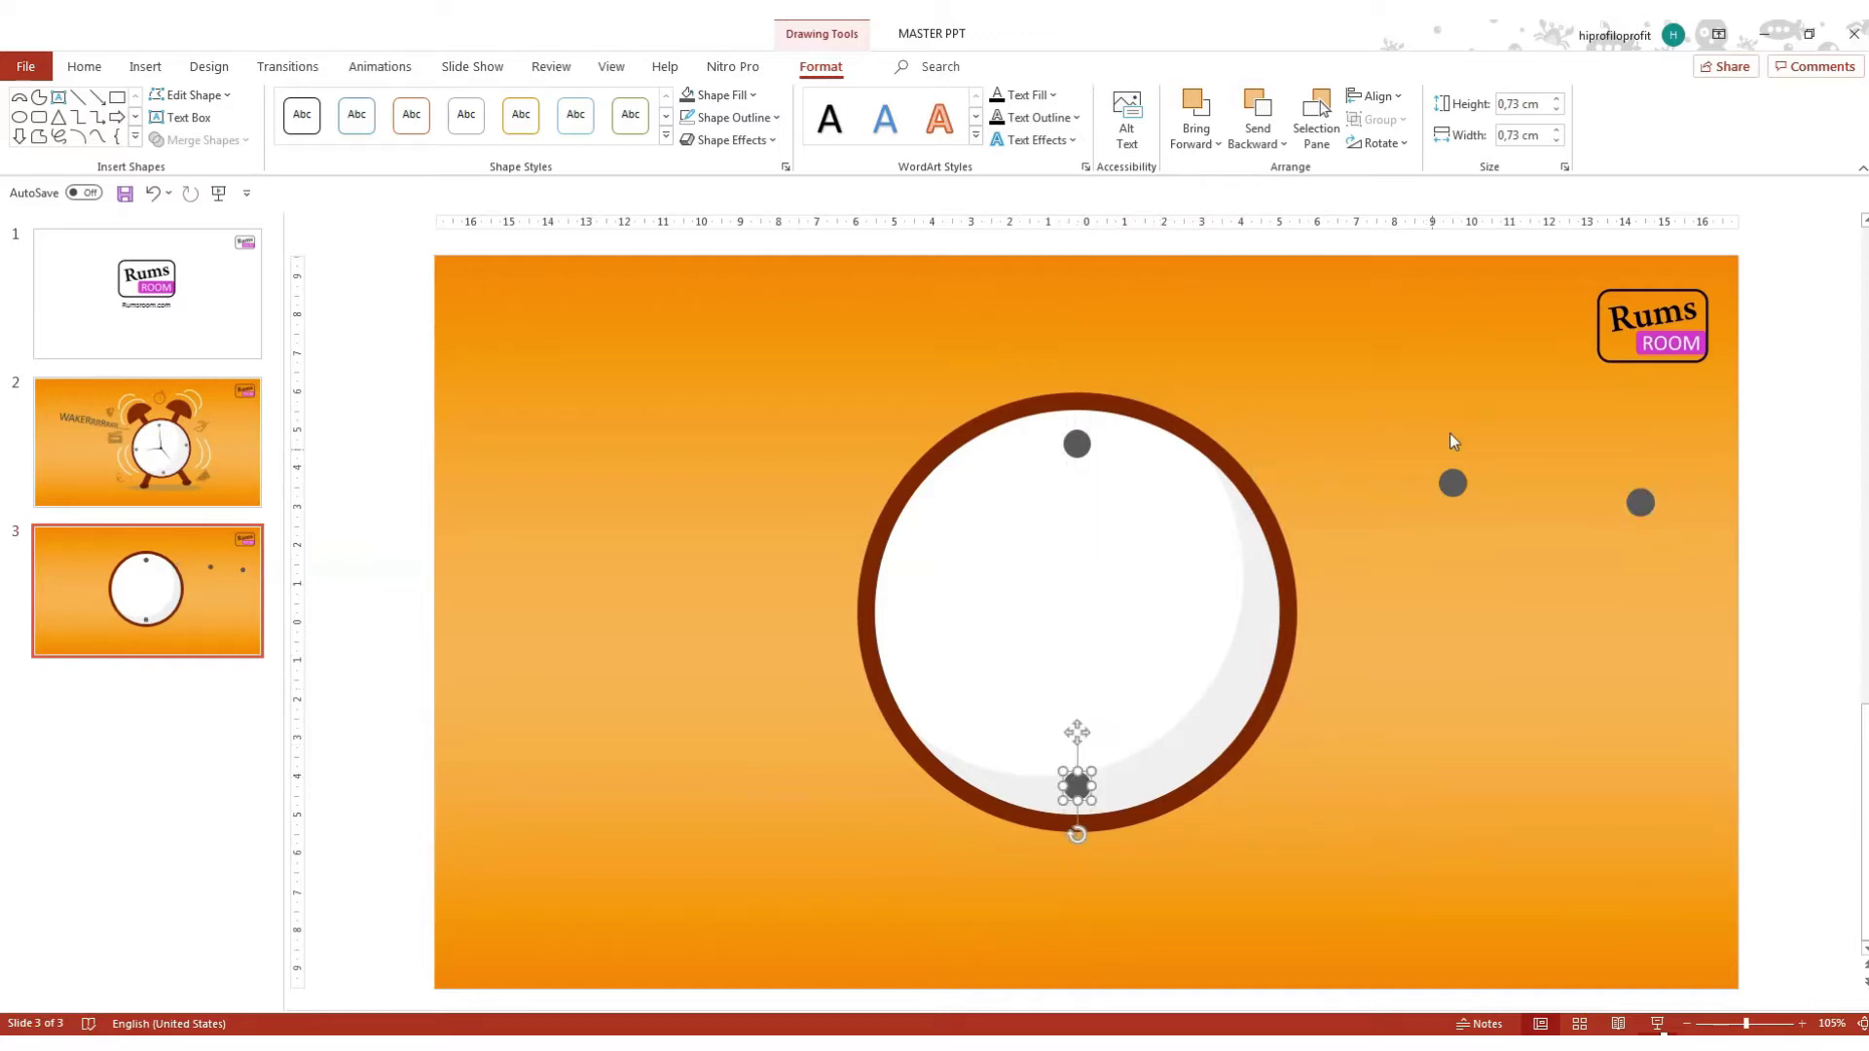
left_click_drag(1449, 482, 898, 595)
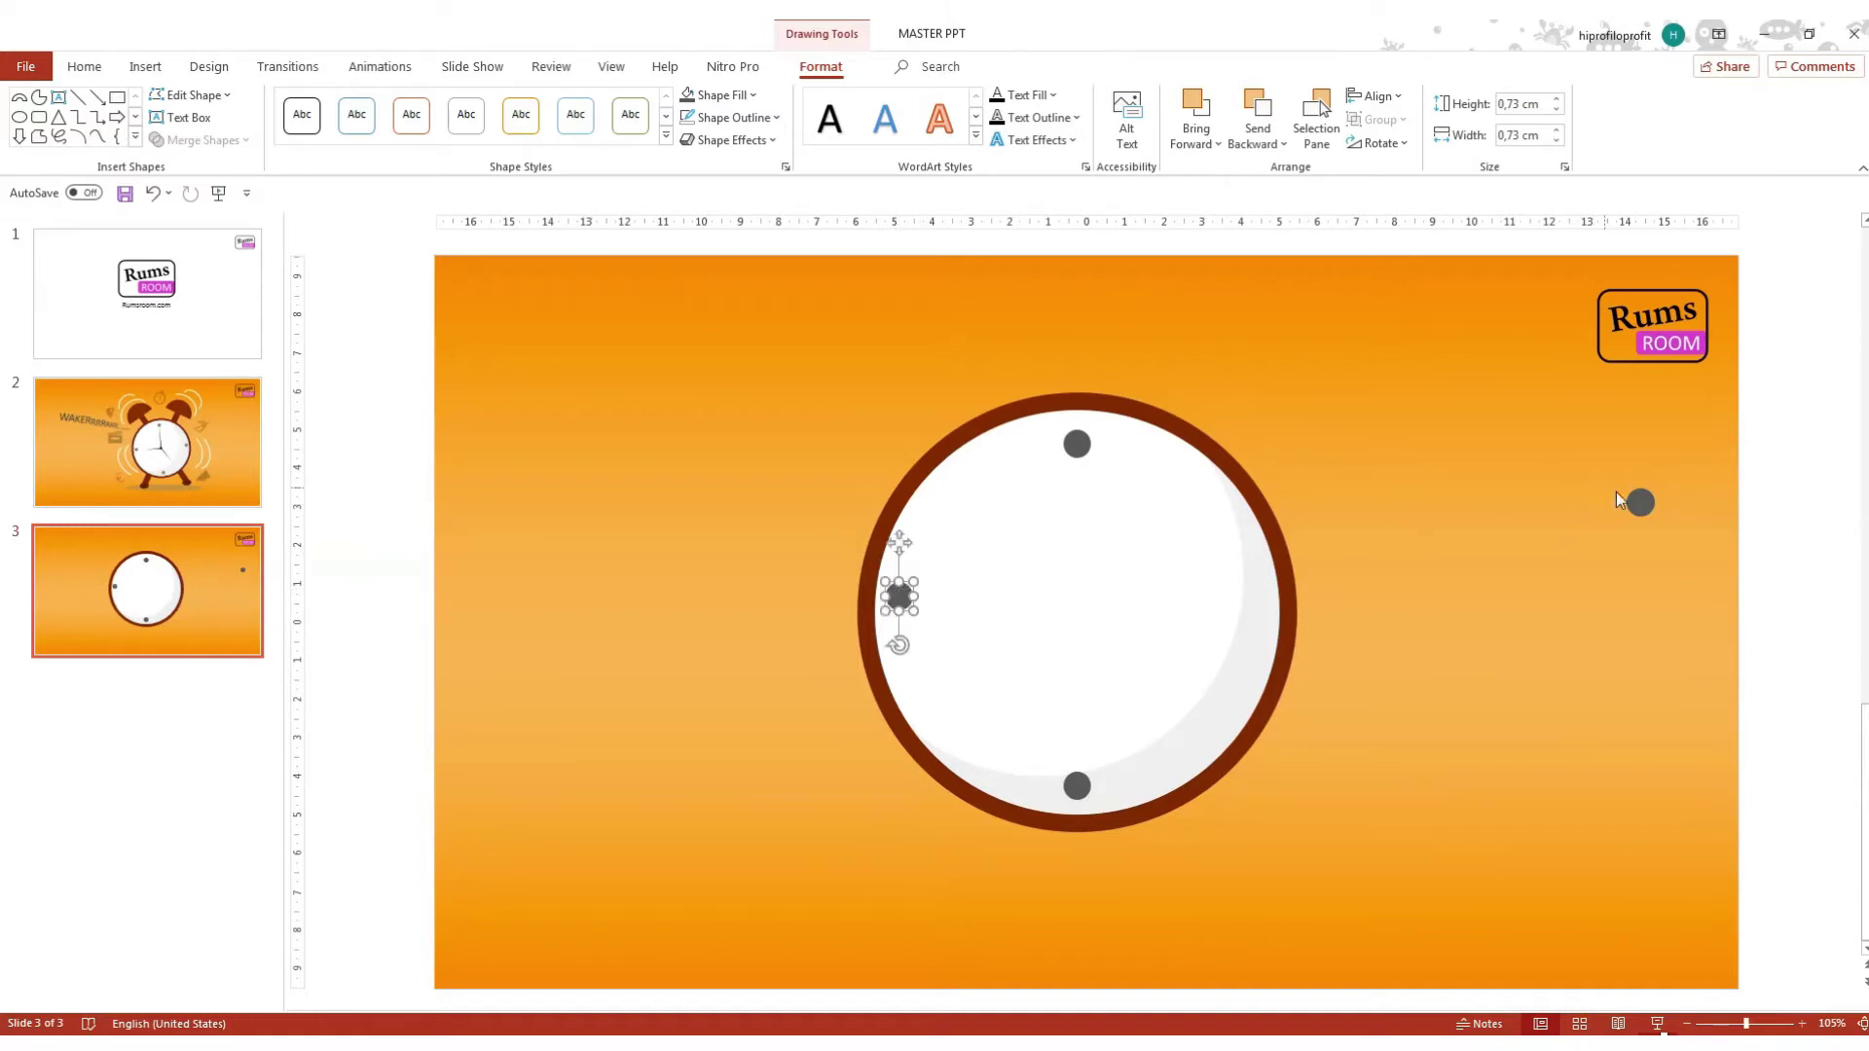
left_click_drag(1639, 501, 1252, 595)
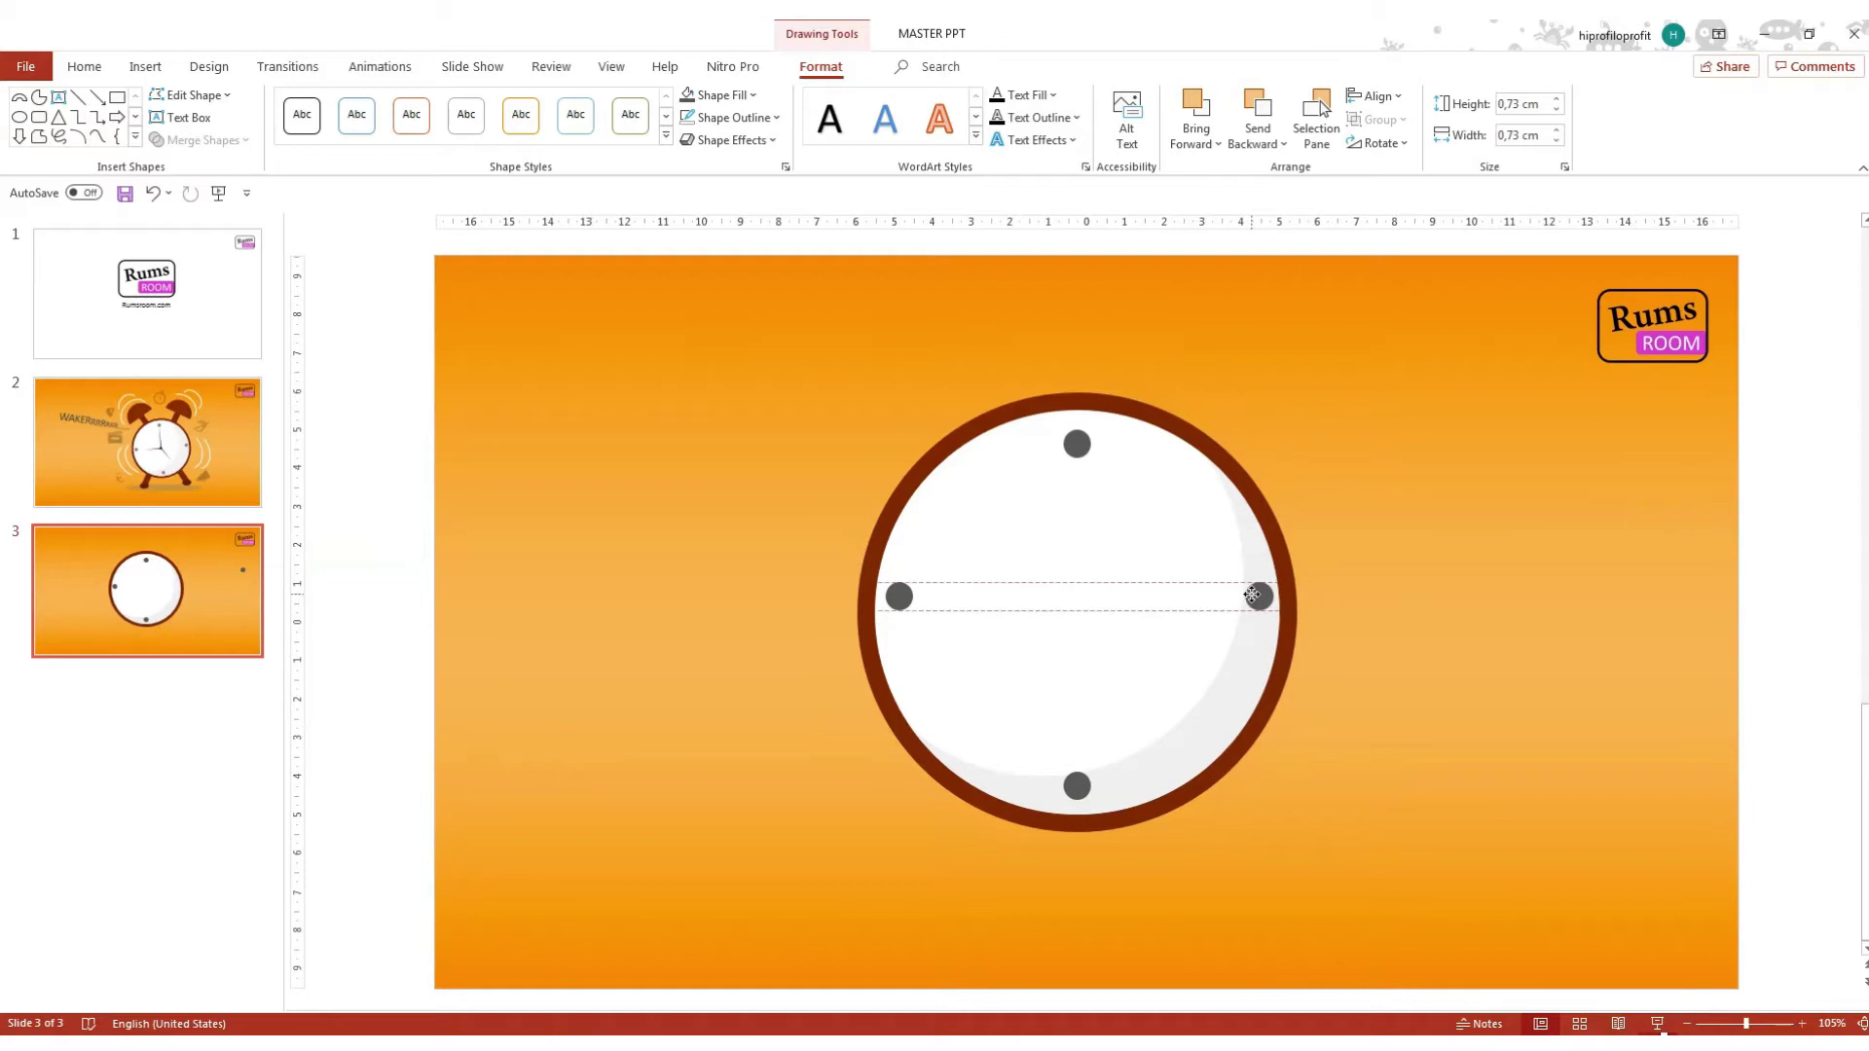
left_click_drag(1251, 596, 1244, 596)
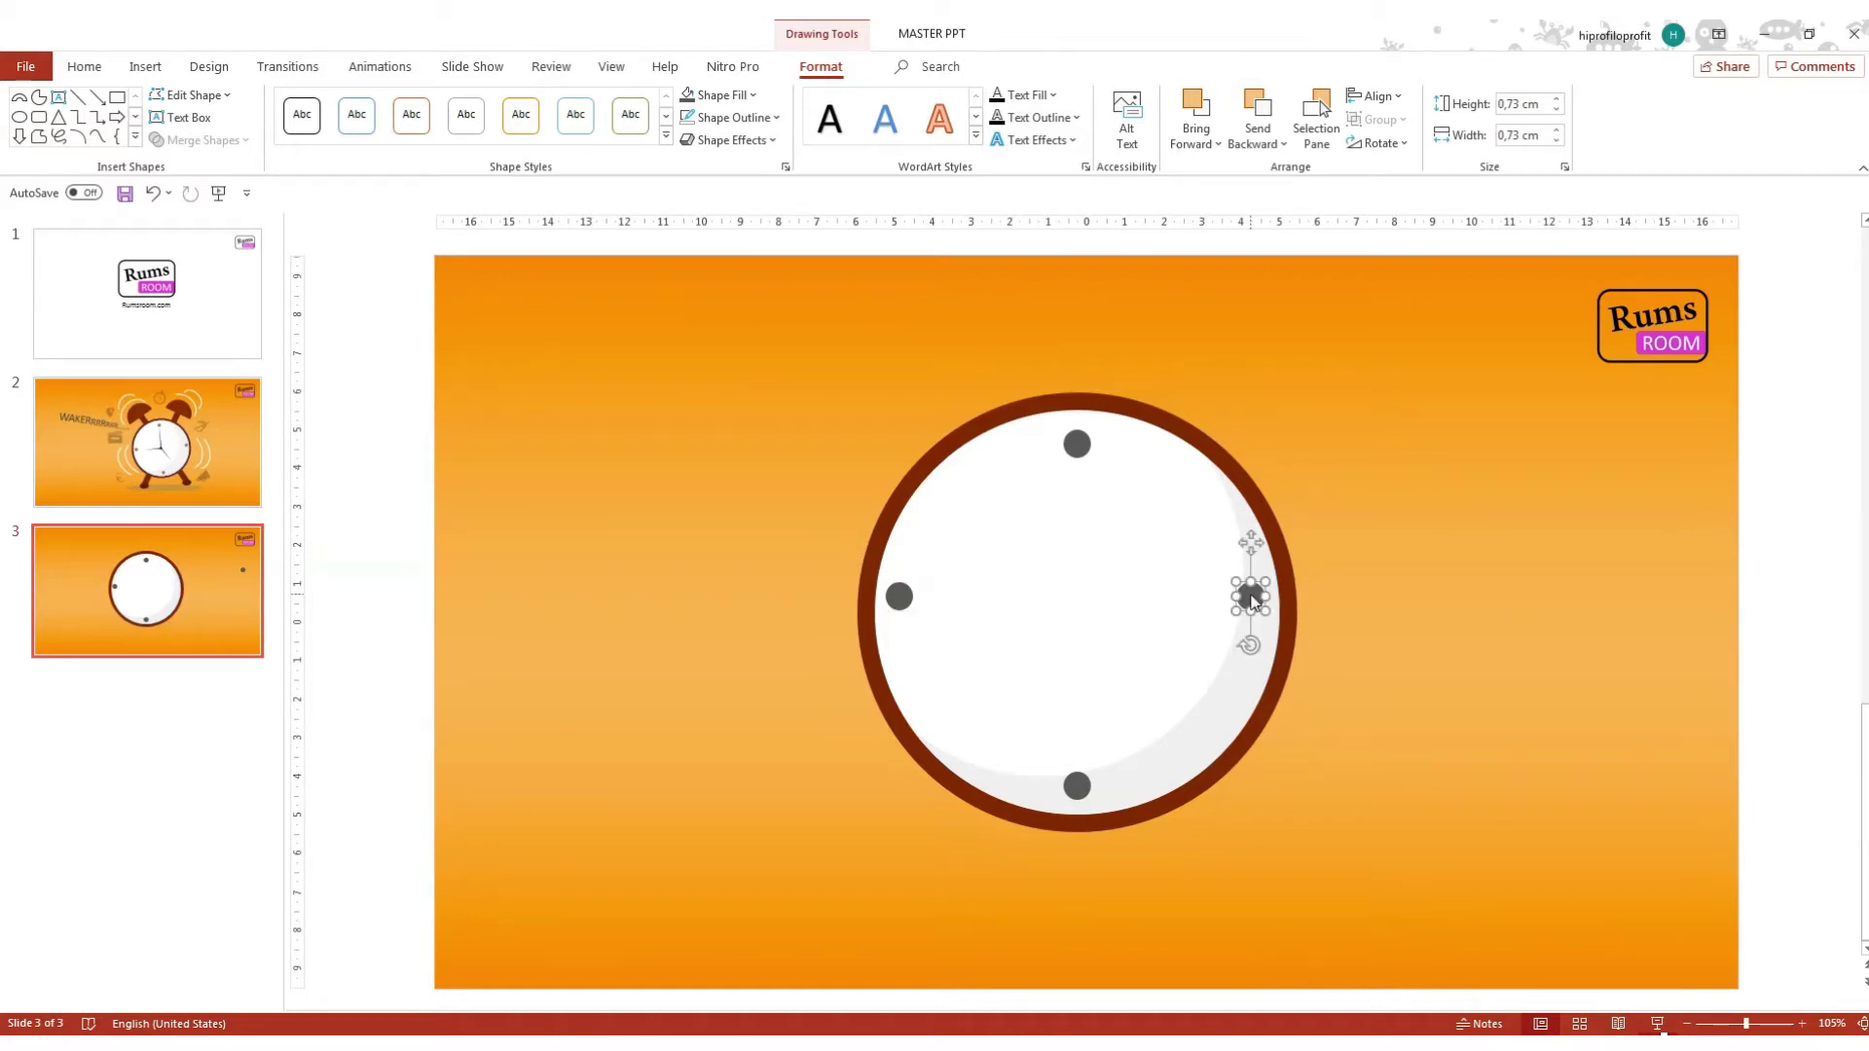
left_click(1534, 597)
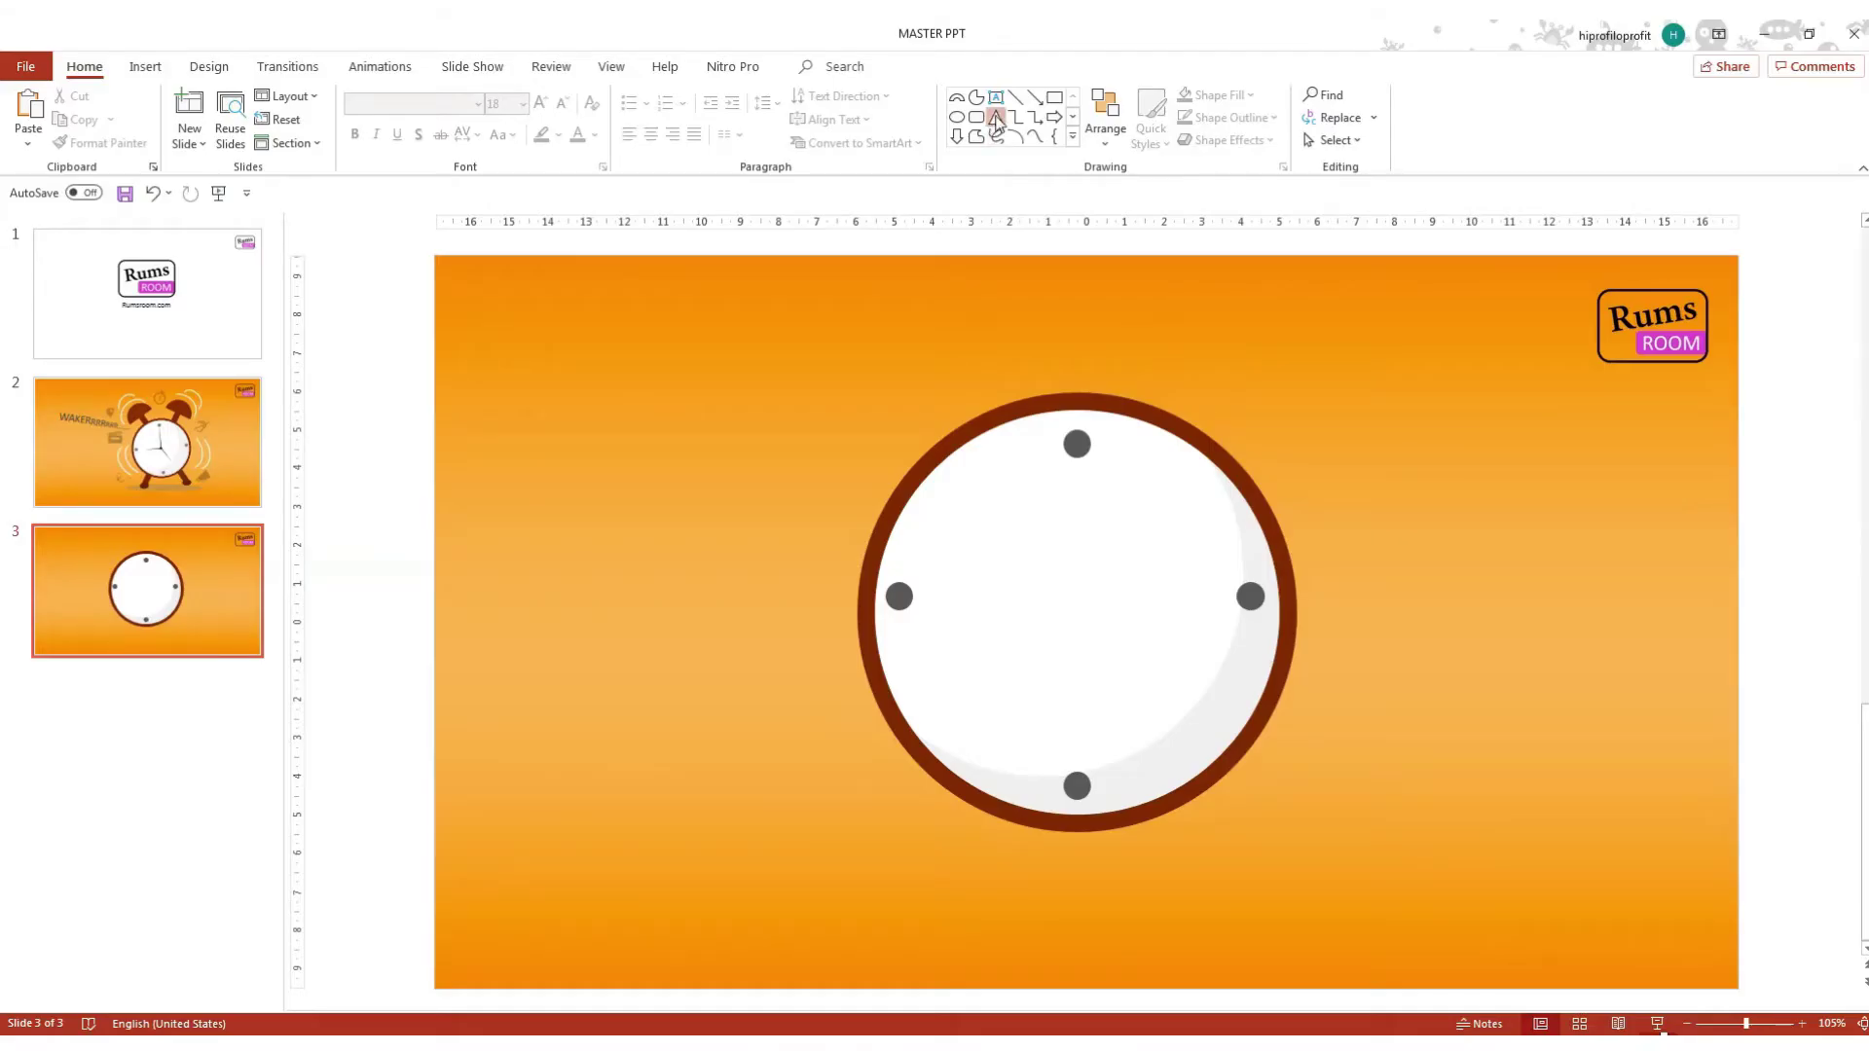
Draw a narrow triangle from the top marker down to the clock's centre.
left_click(997, 121)
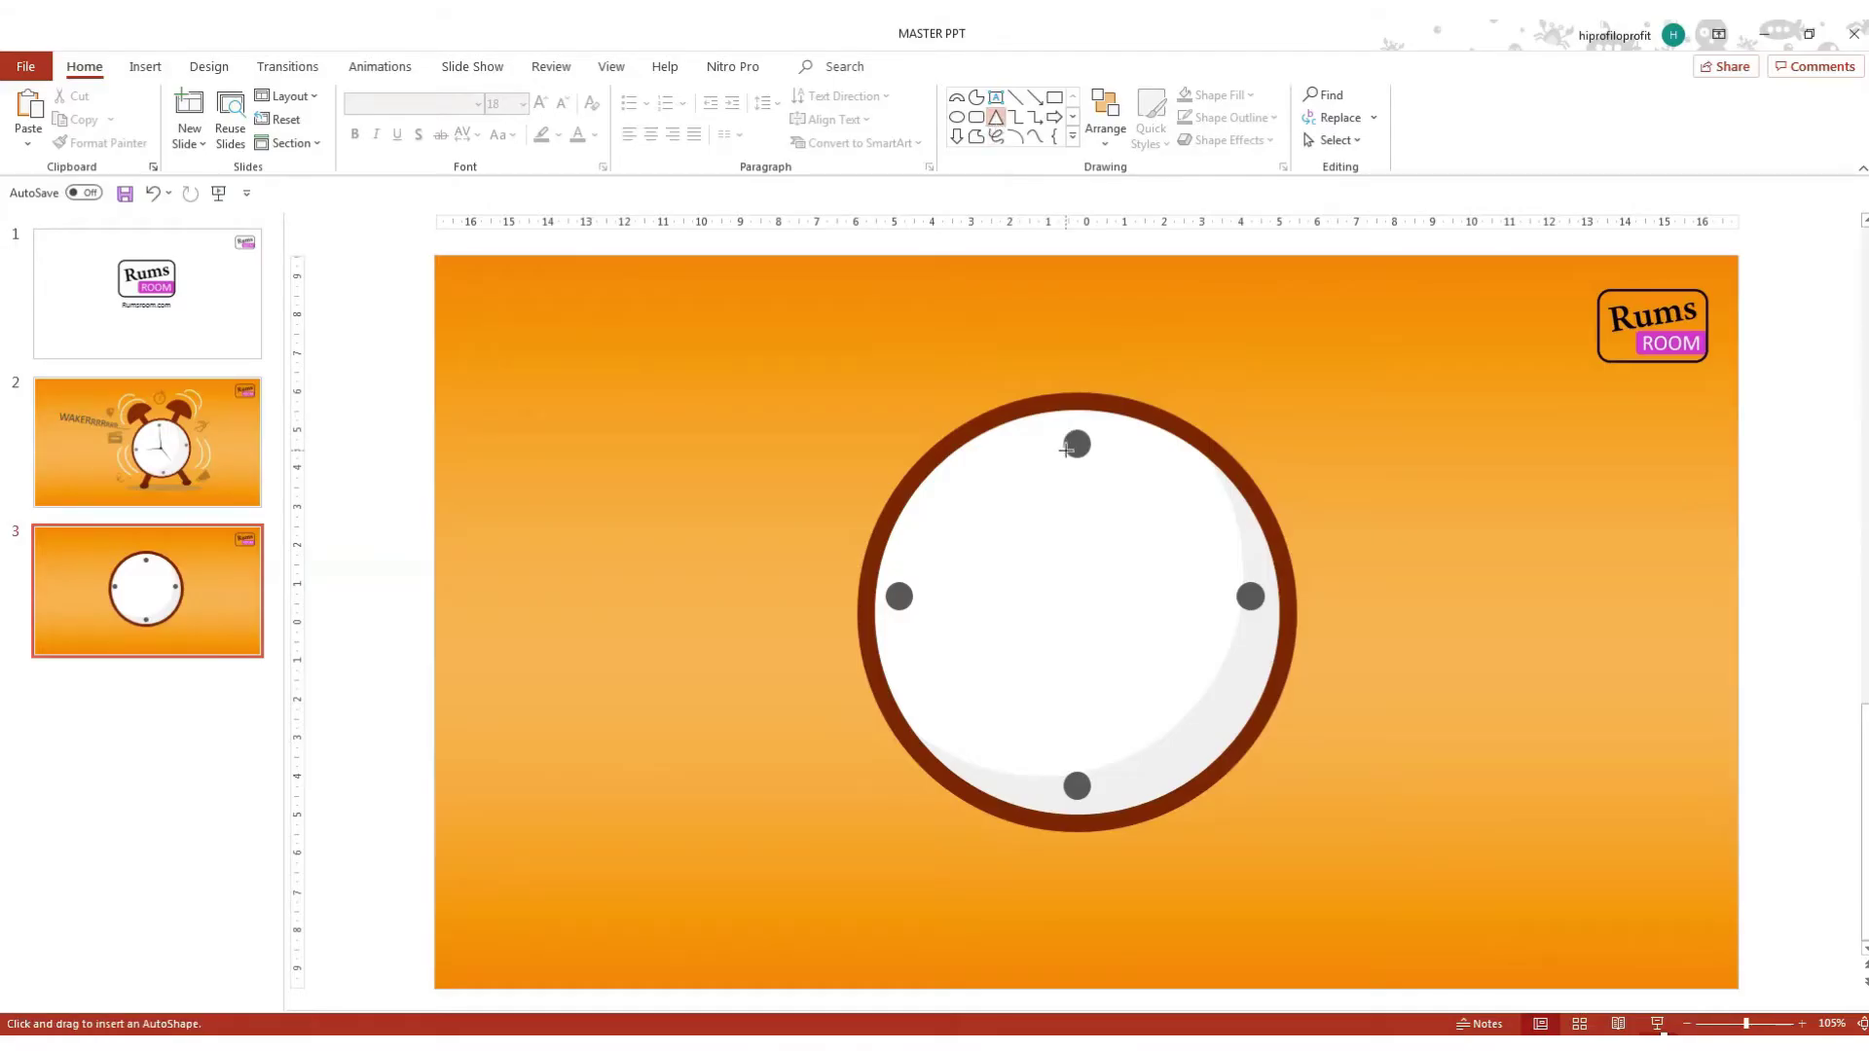
left_click_drag(1073, 465, 1061, 607)
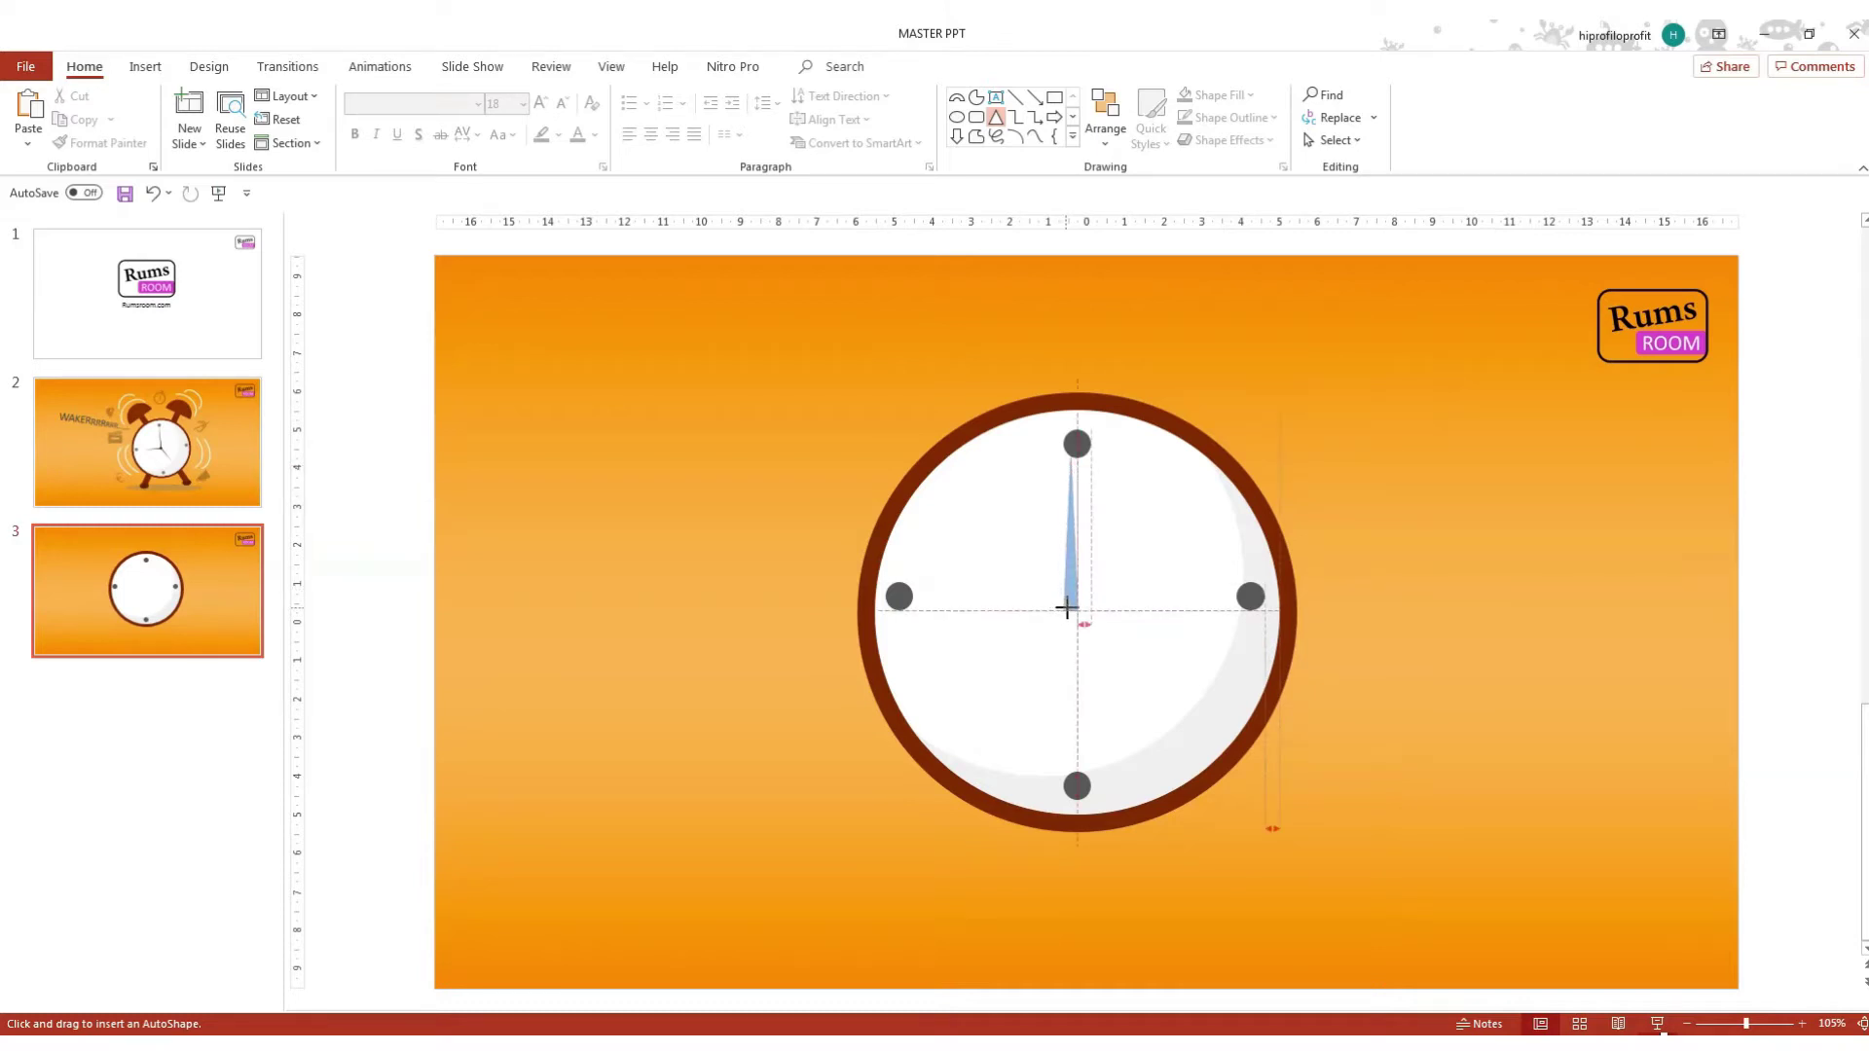
left_click_drag(1068, 608, 1075, 581)
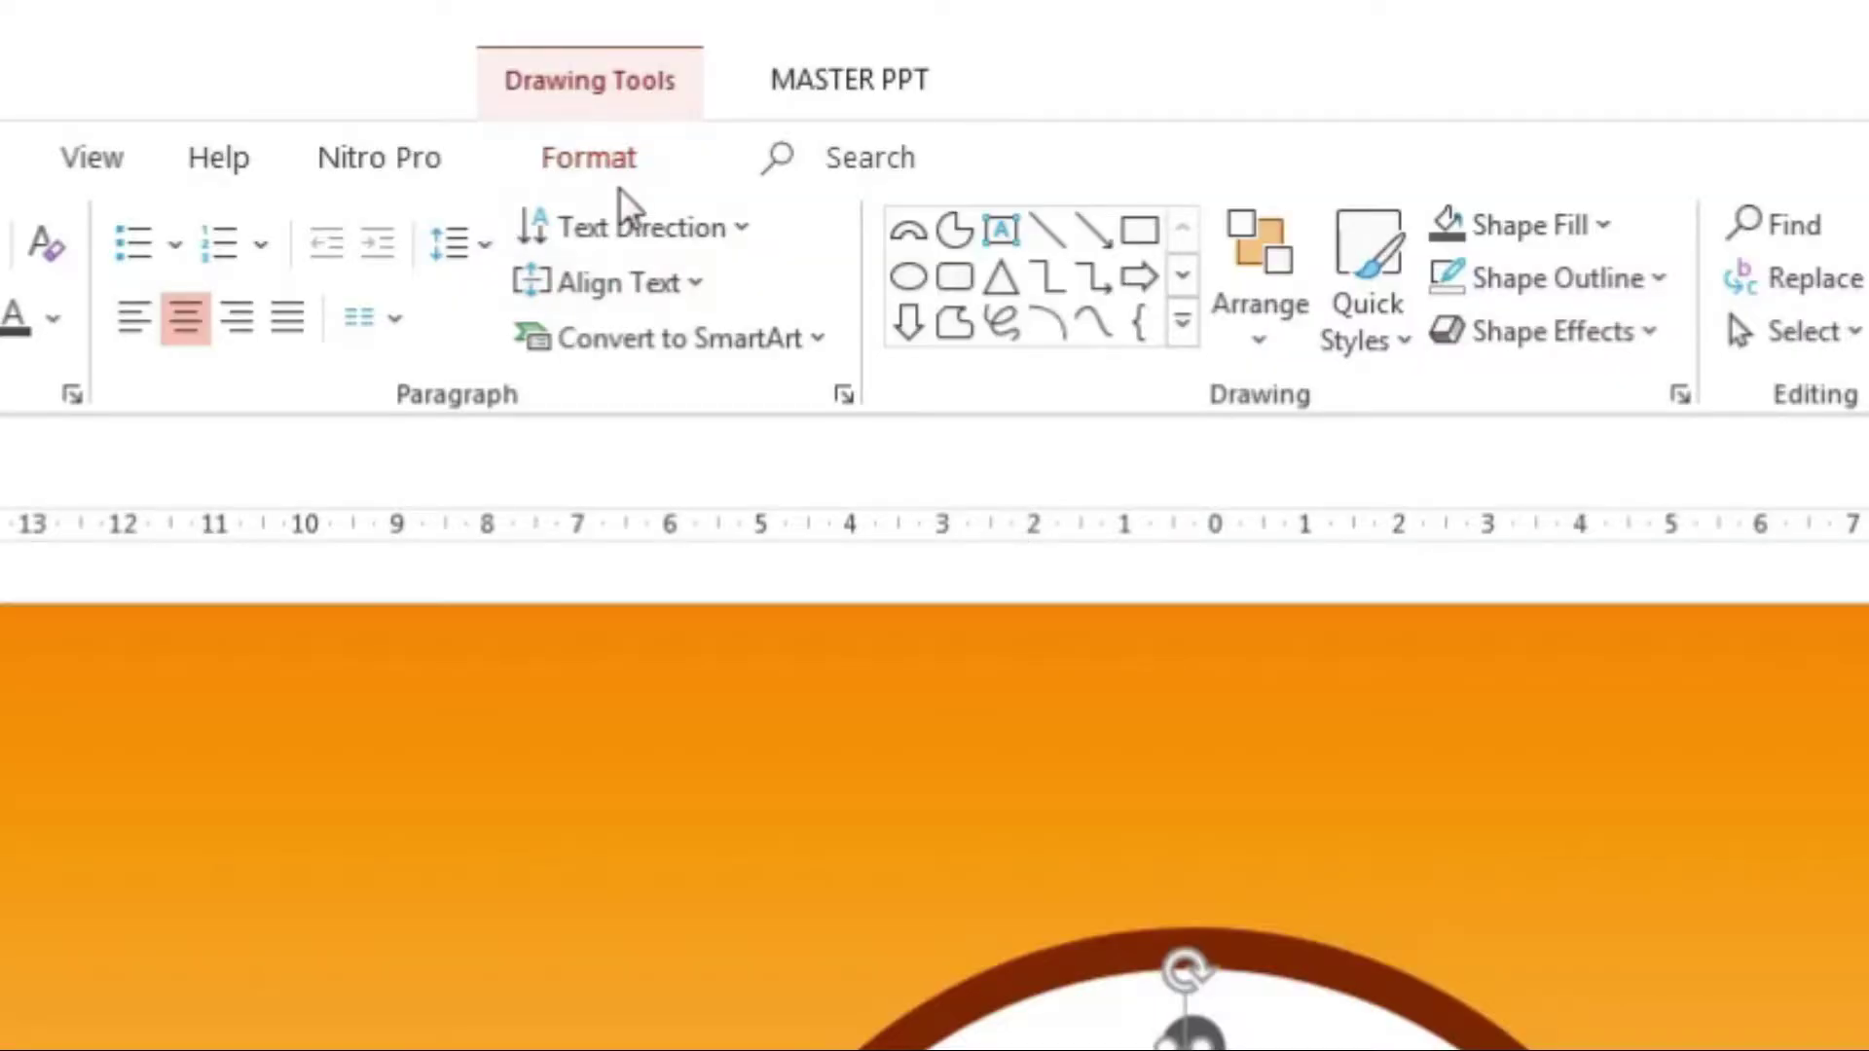
left_click(623, 164)
Fill the triangular hand black and remove its outline.
left_click(326, 223)
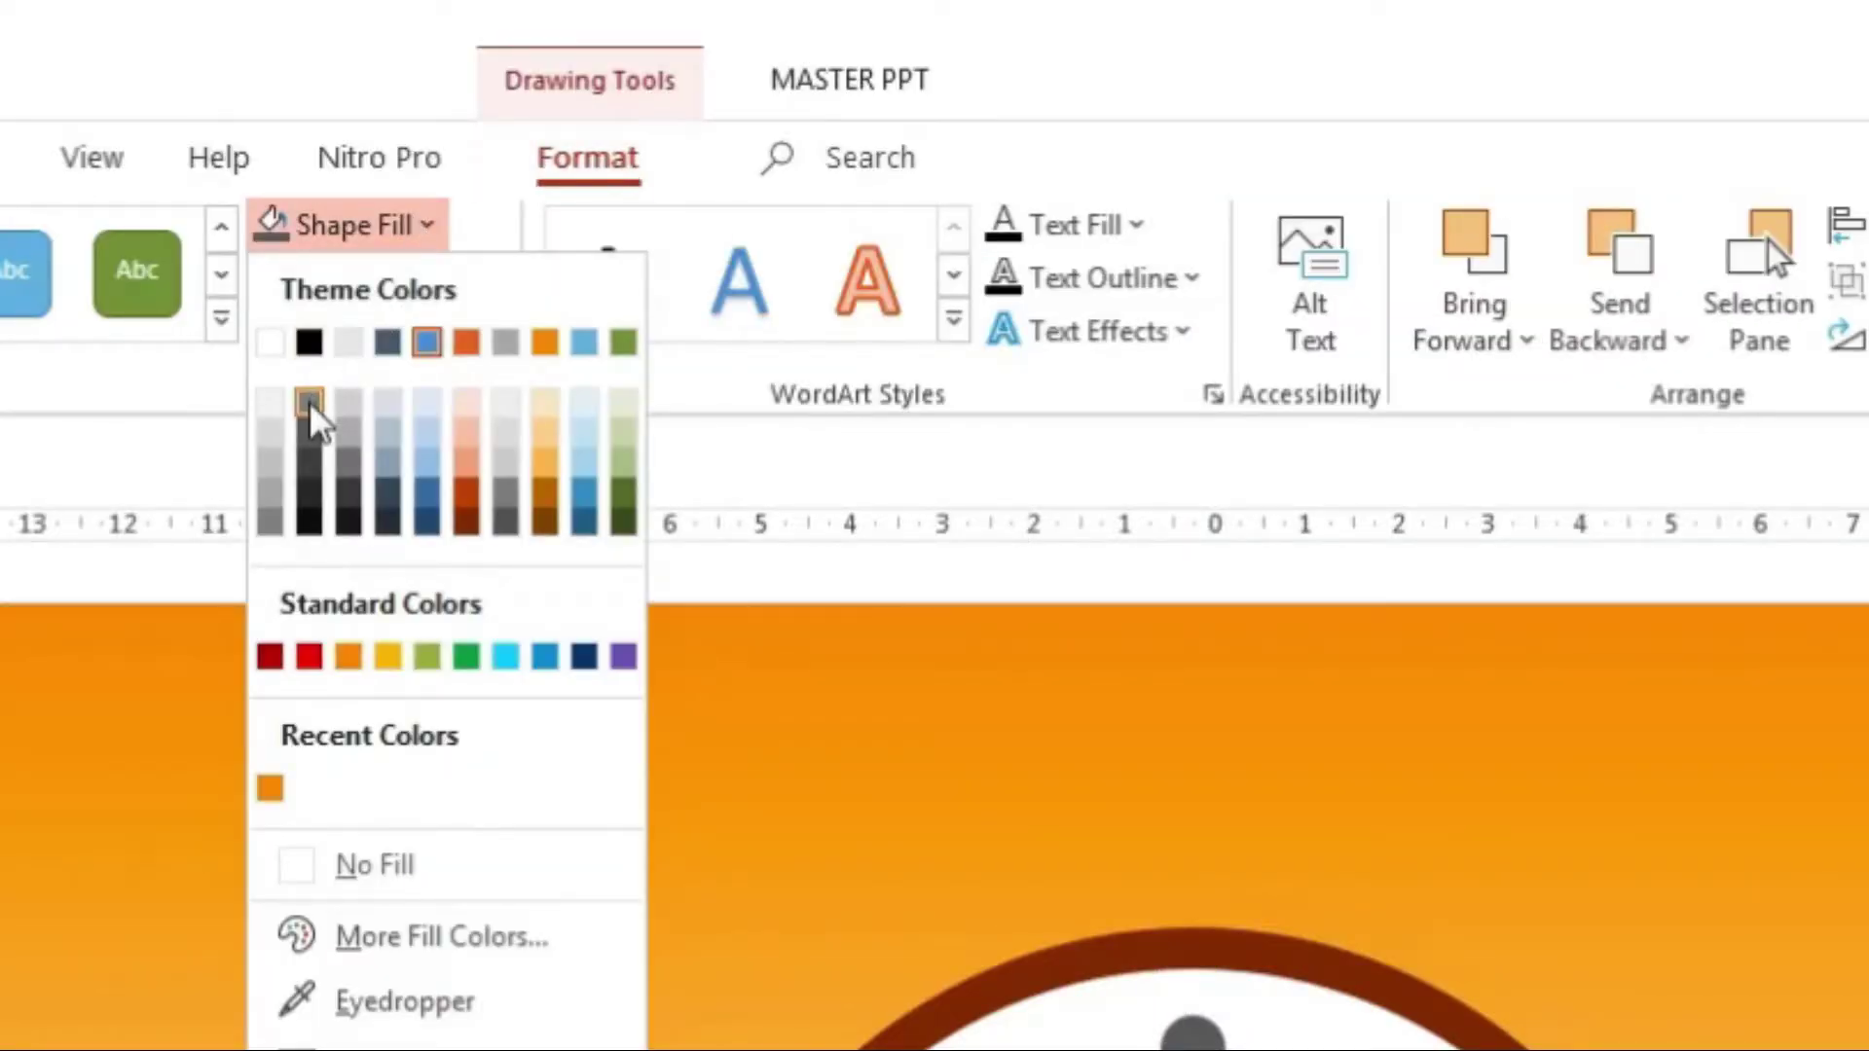
left_click(307, 494)
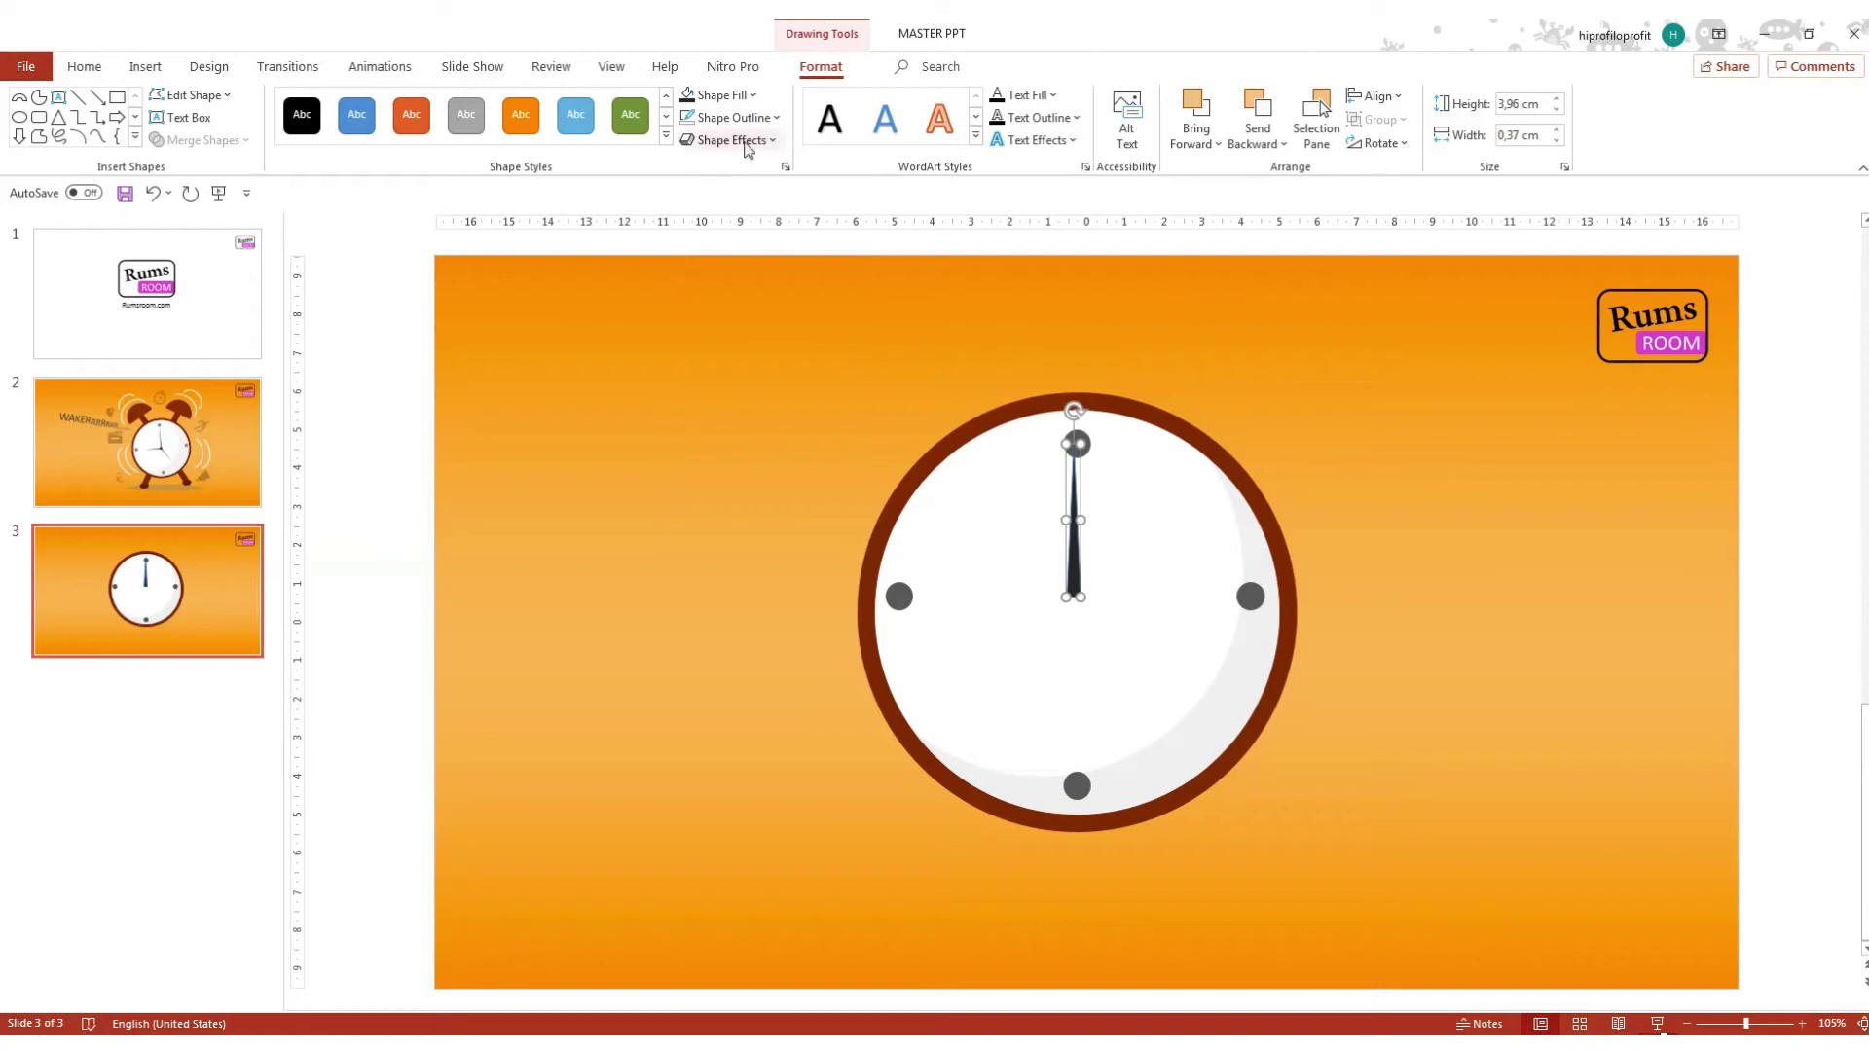
left_click(774, 118)
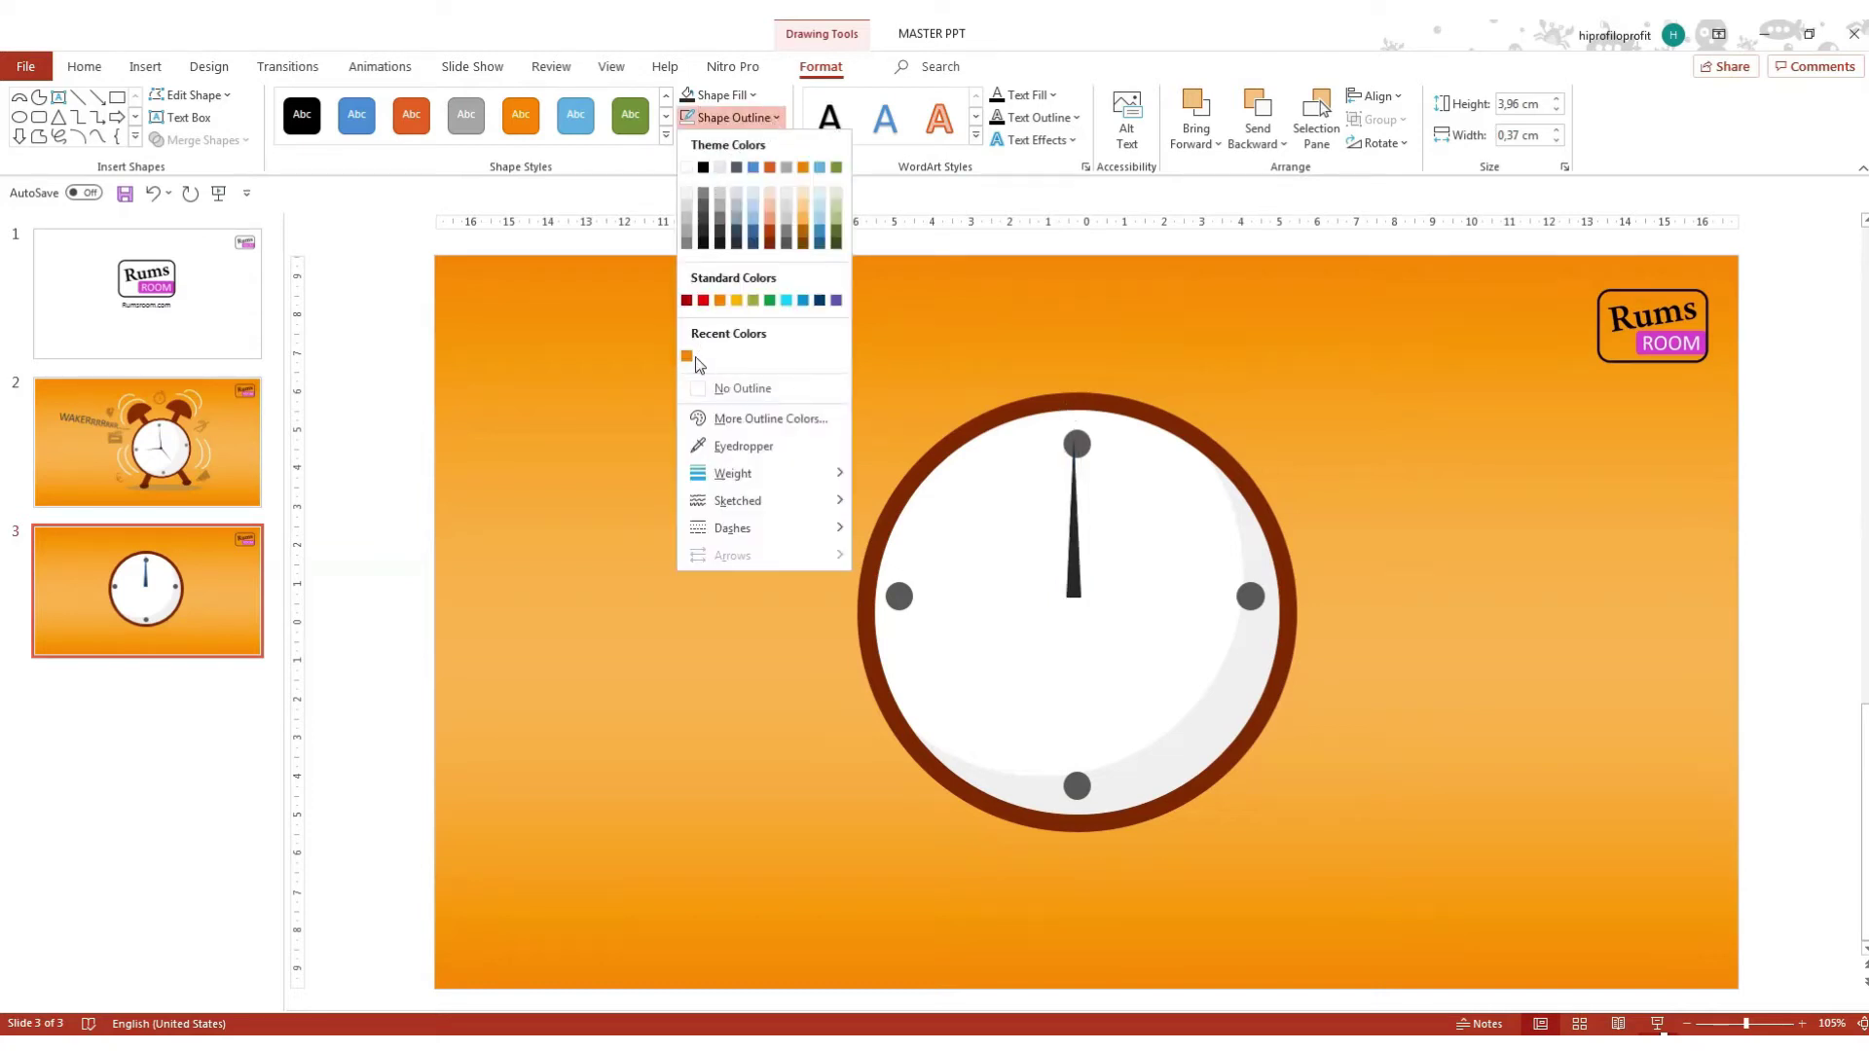
left_click(695, 385)
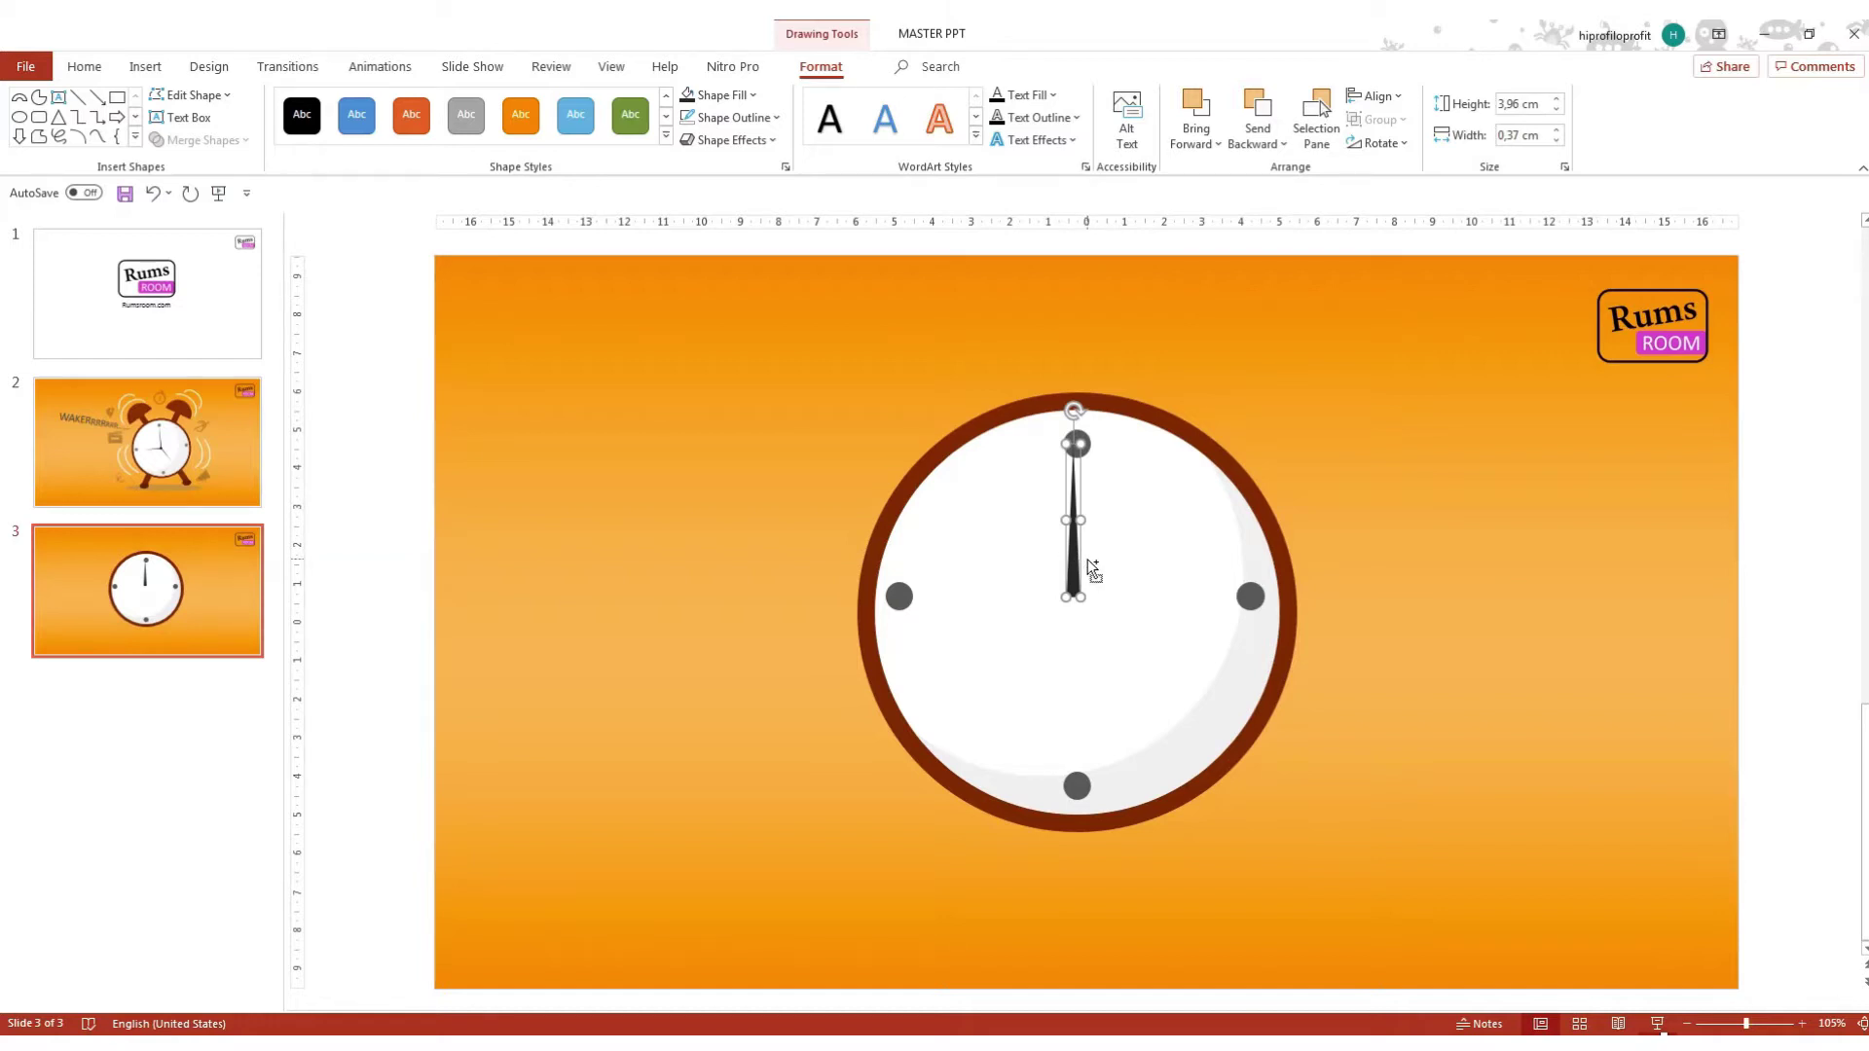
Copy the hand, rotate it into a shorter 2.92 cm hand pointing at 3, and duplicate it below.
key("ctrl+d")
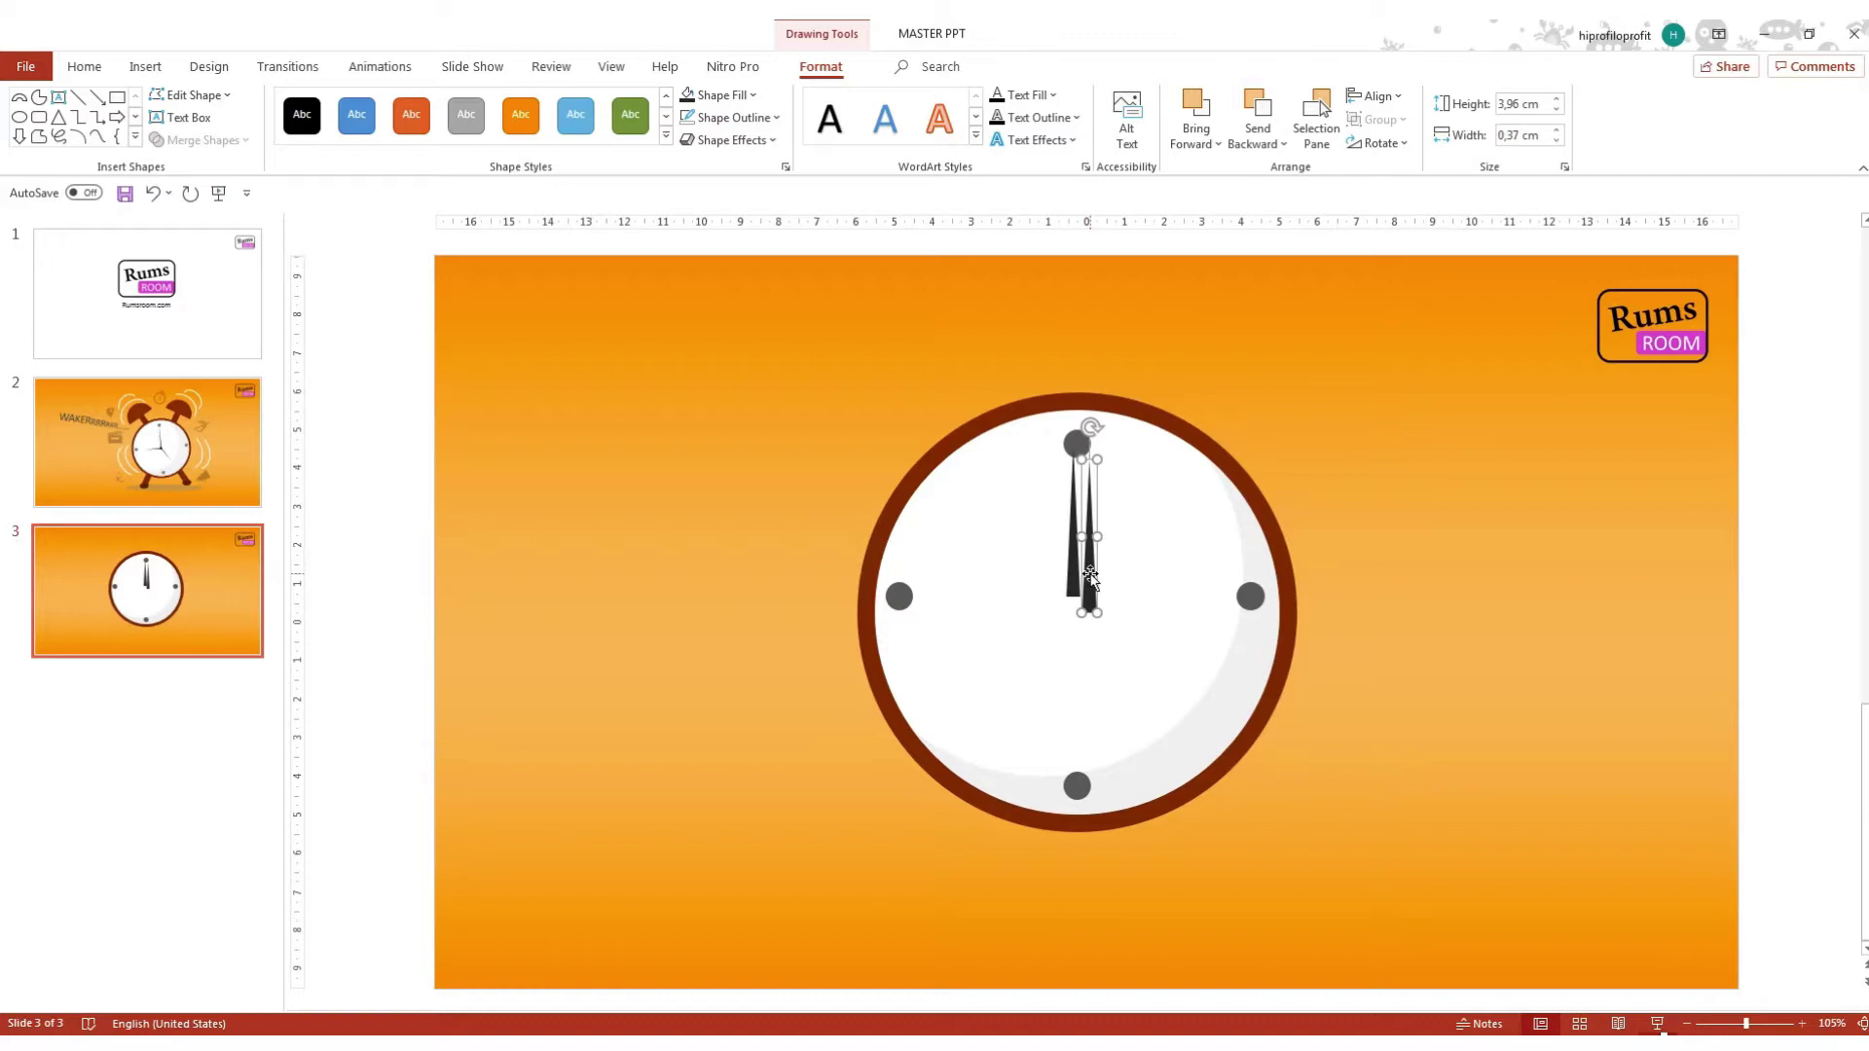
left_click_drag(1090, 576, 1107, 585)
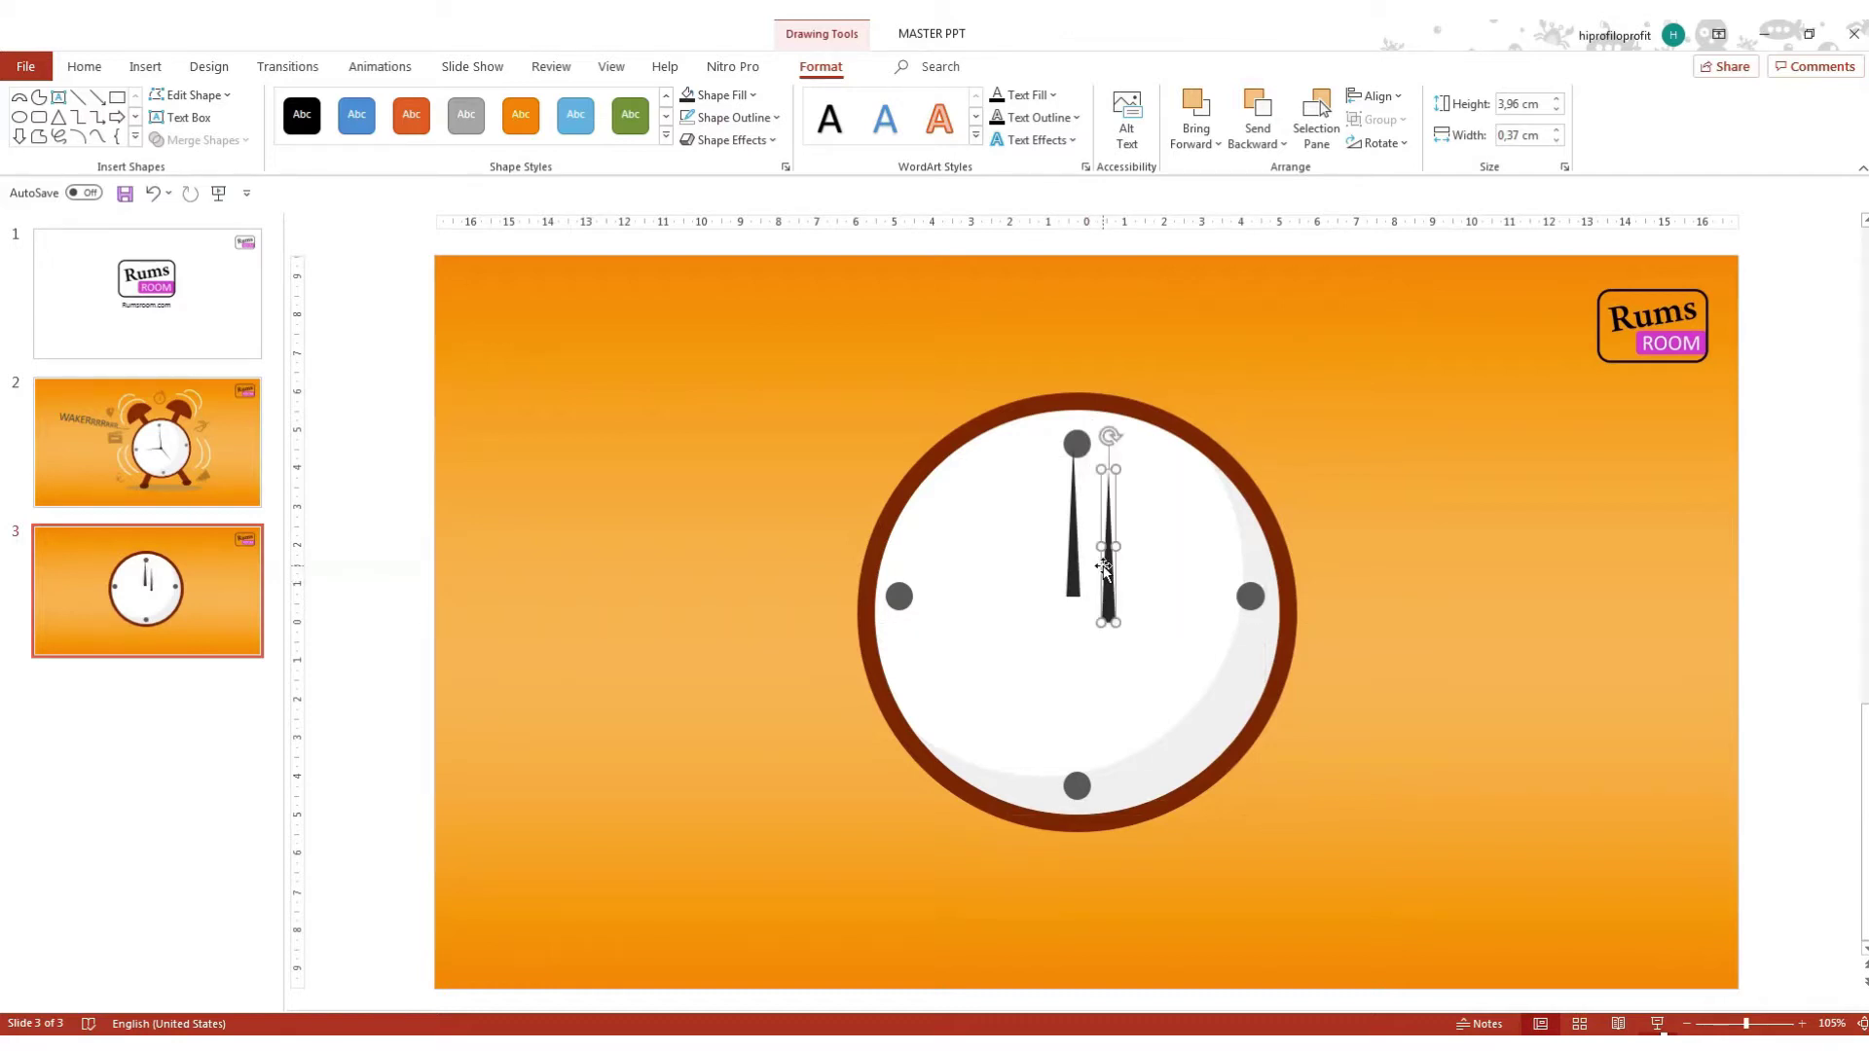
mouse_move(1111, 436)
left_mouse_down()
mouse_move(1107, 511)
mouse_move(1159, 571)
mouse_move(1144, 593)
left_mouse_up()
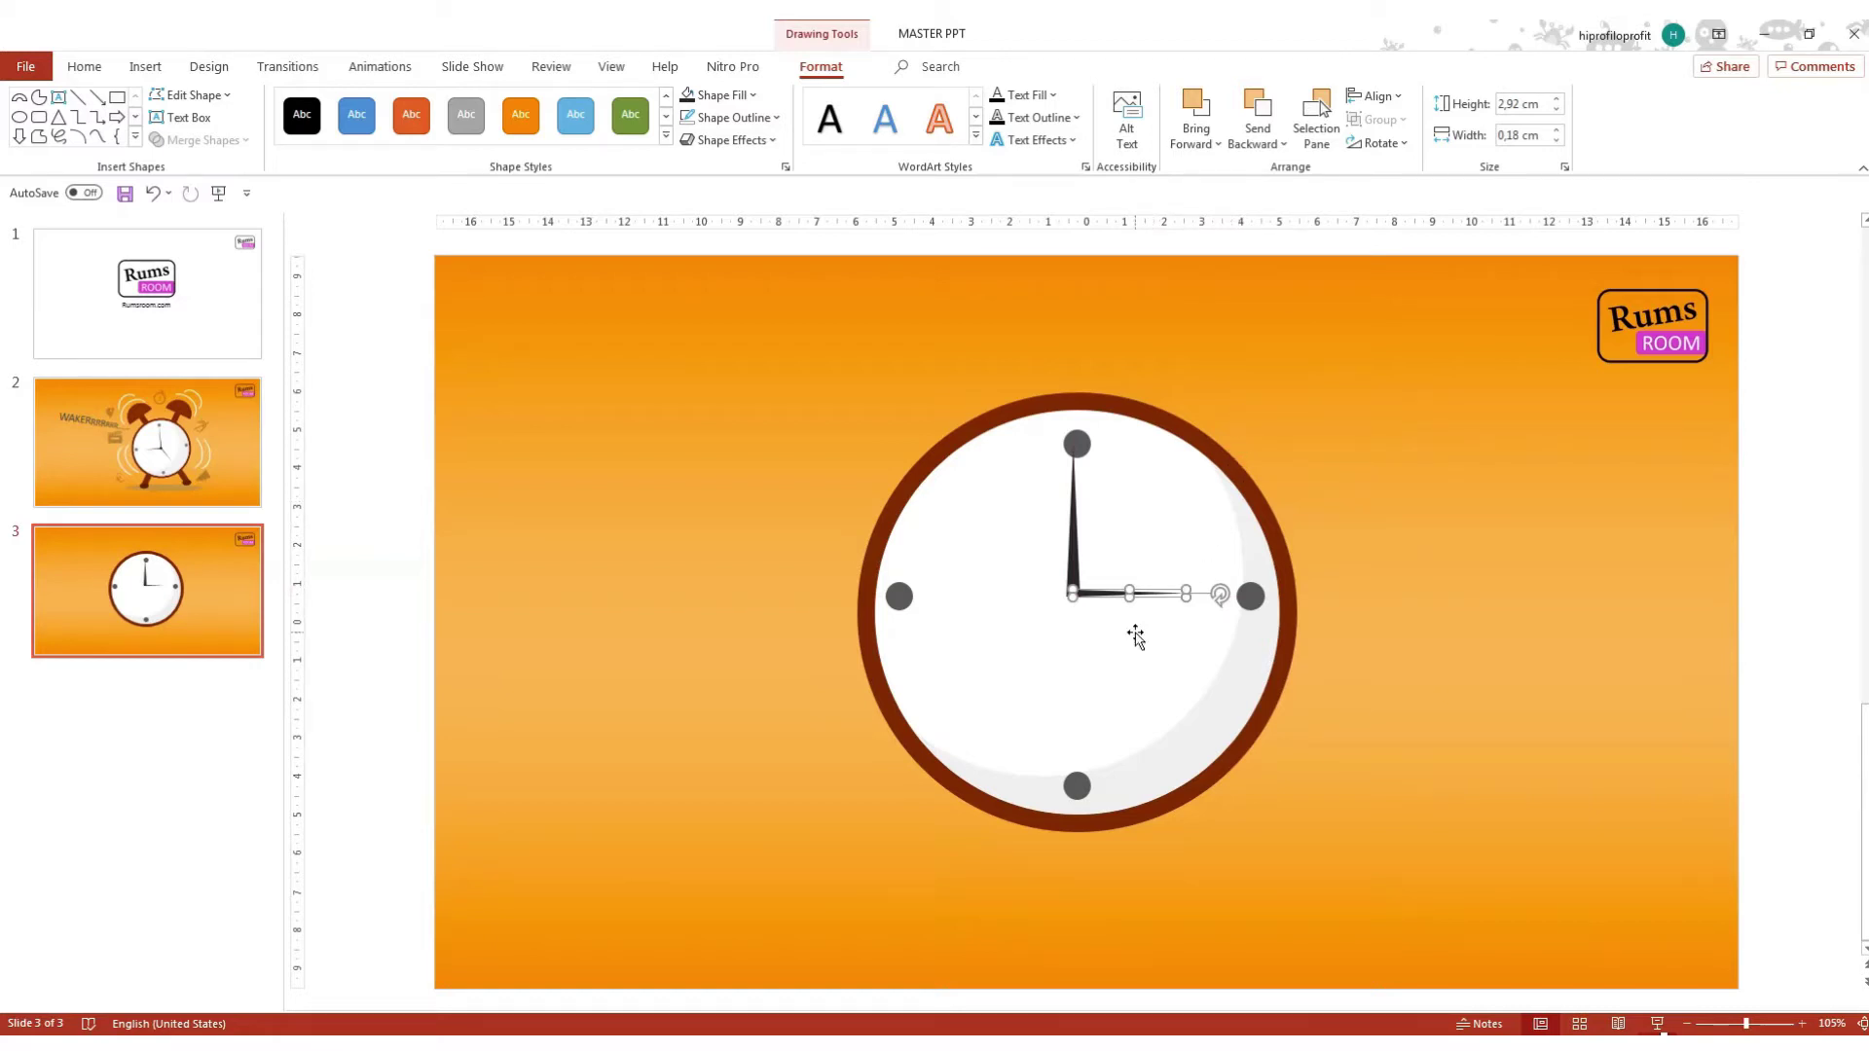
key("ctrl+d")
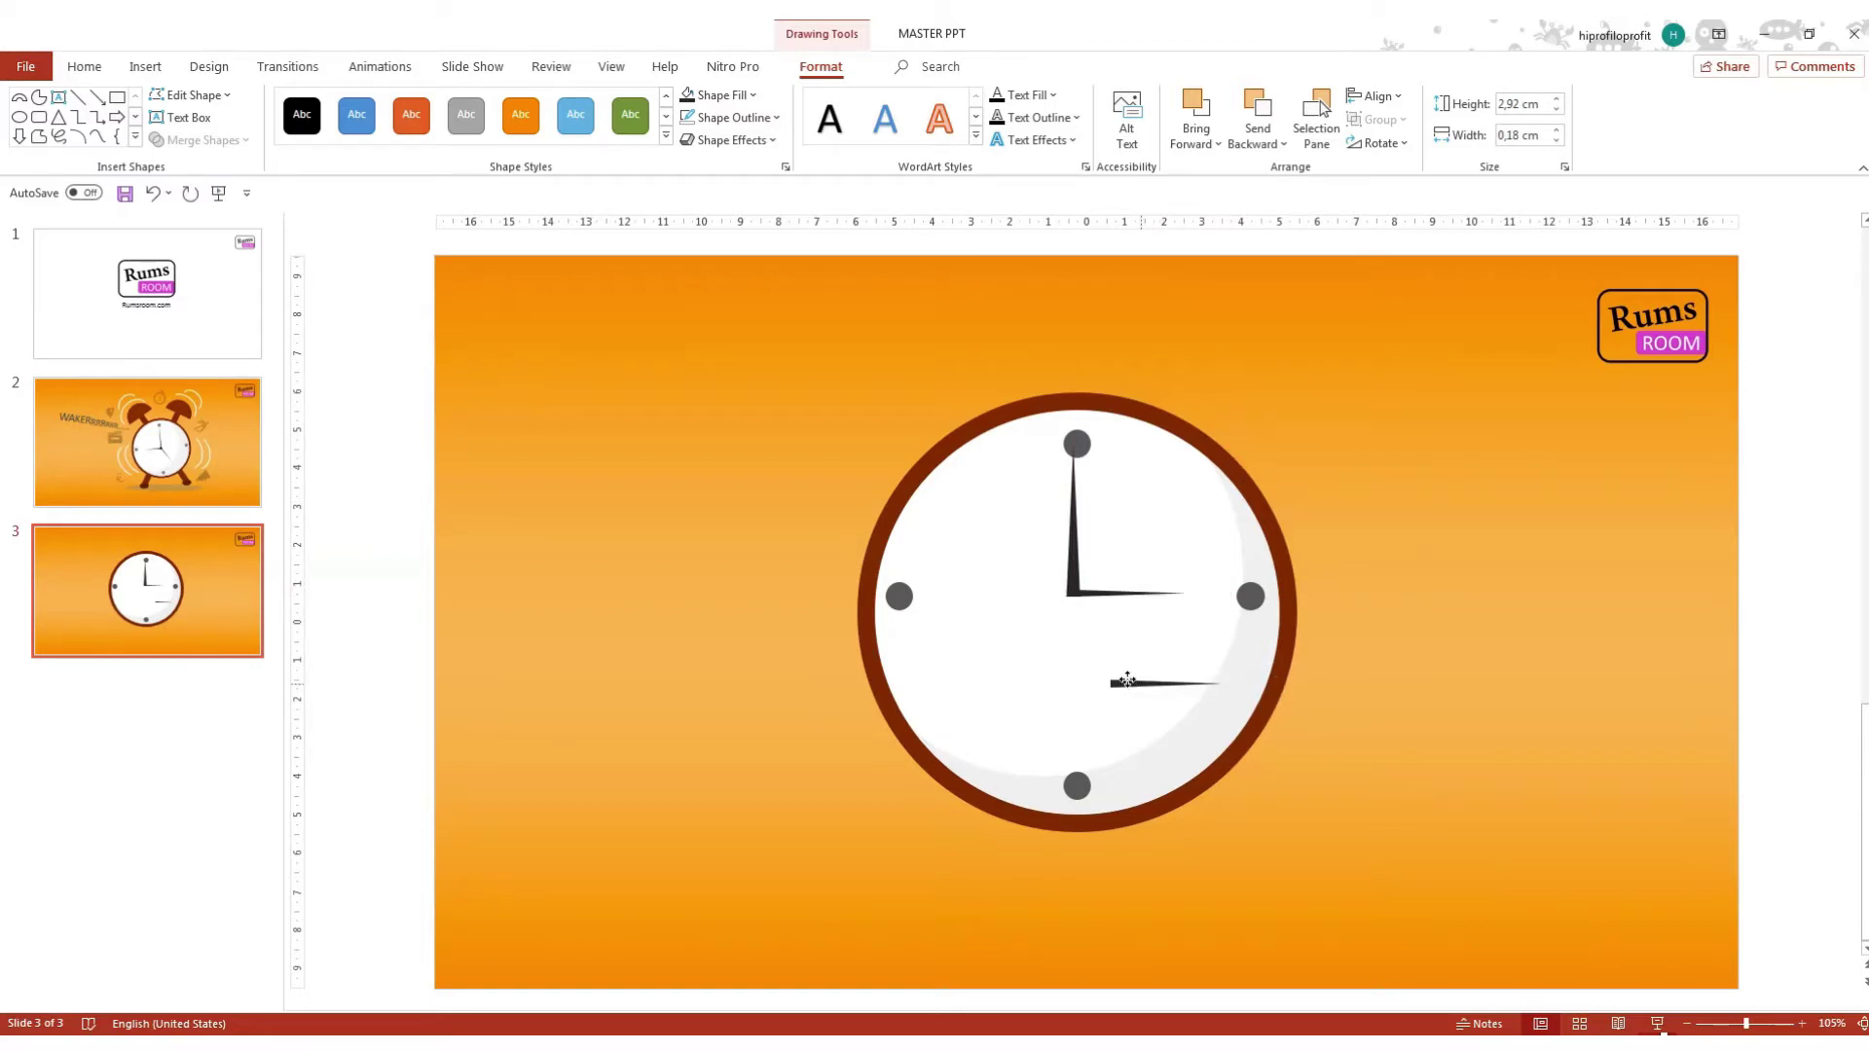
left_click_drag(1165, 688, 1095, 676)
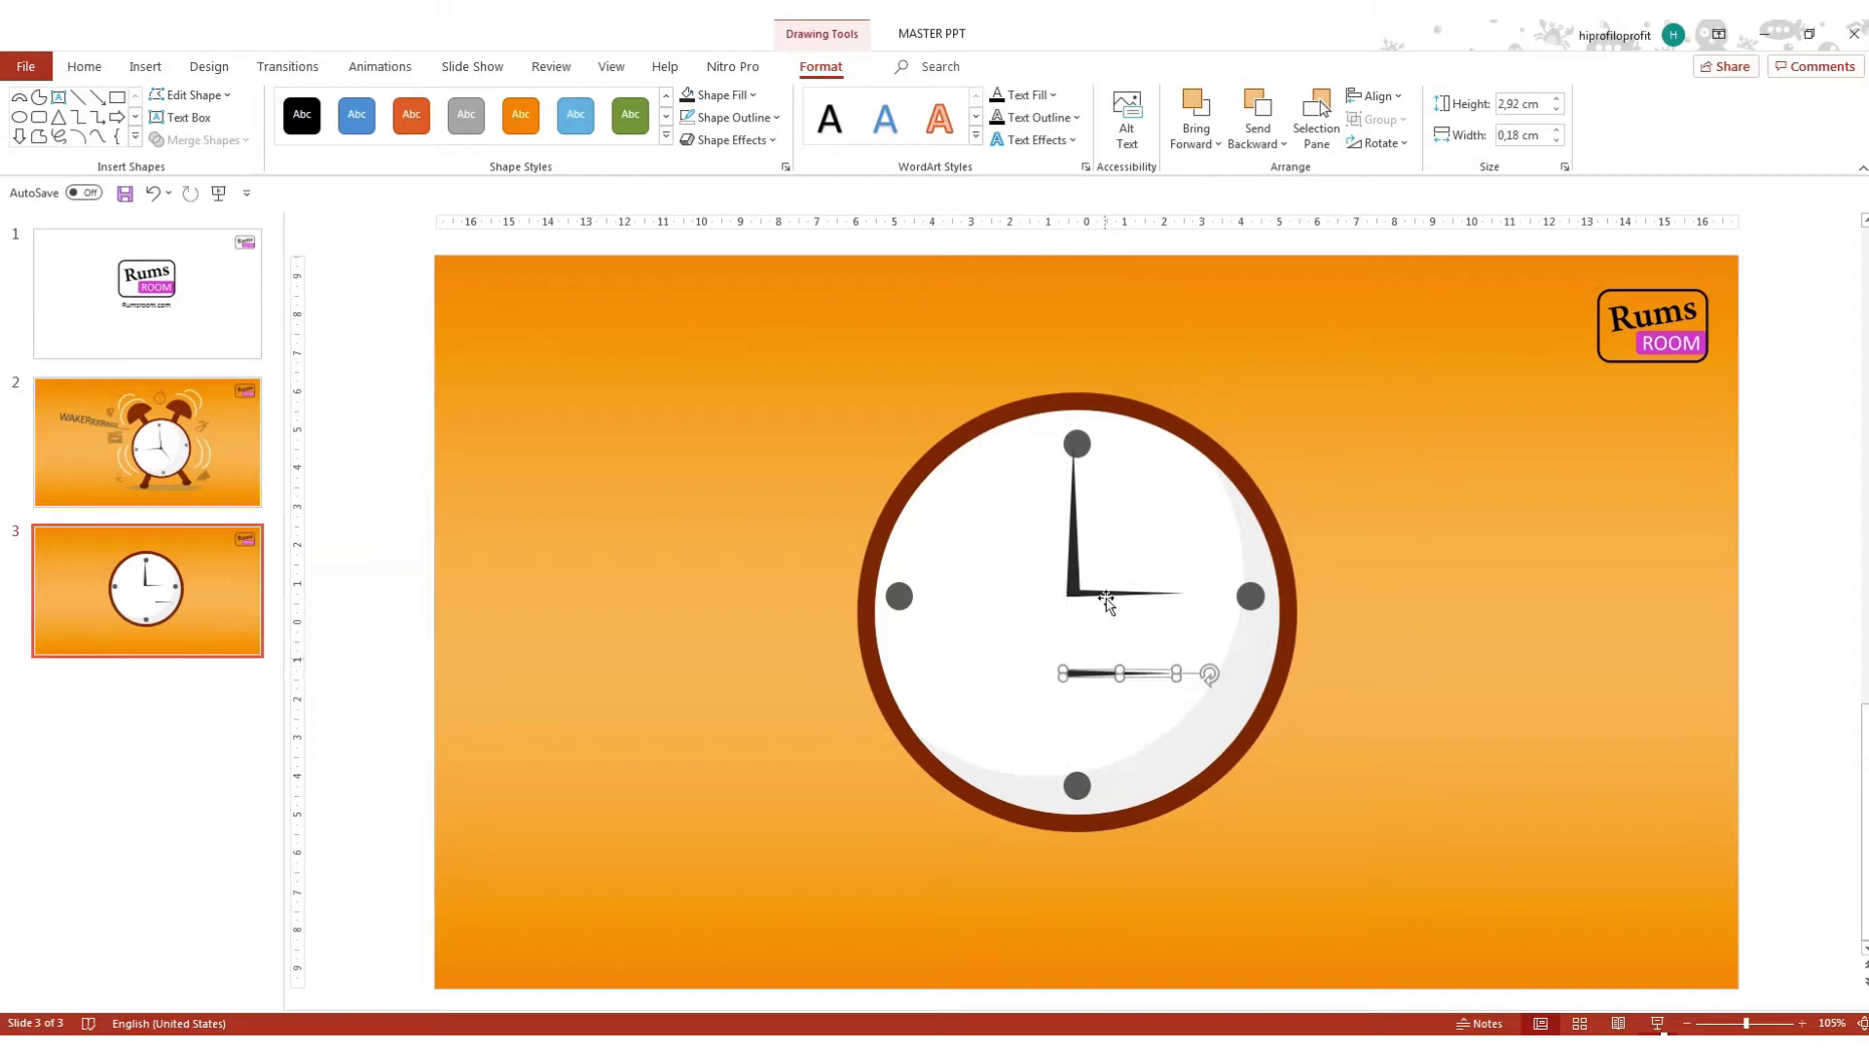
Fill the extra hand dark red, point it down from the centre, and lengthen it to 3.76 cm.
left_click(755, 97)
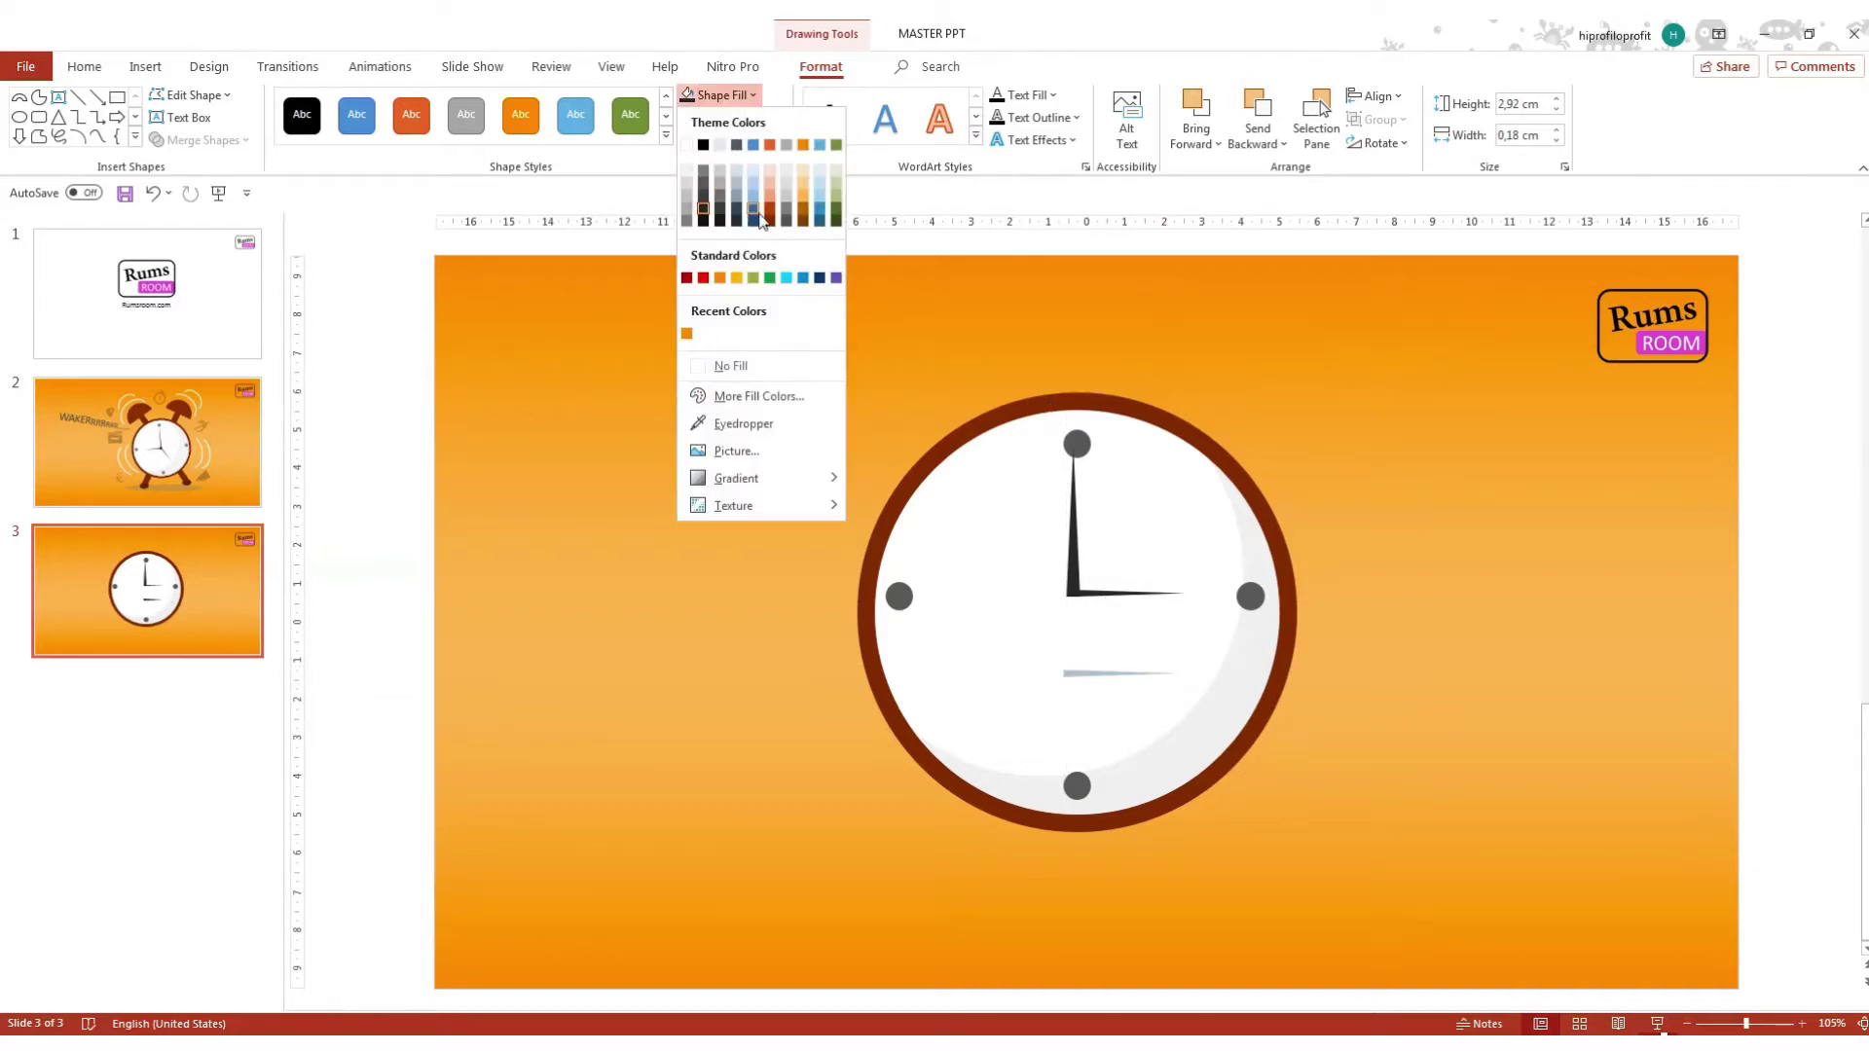
left_click(686, 278)
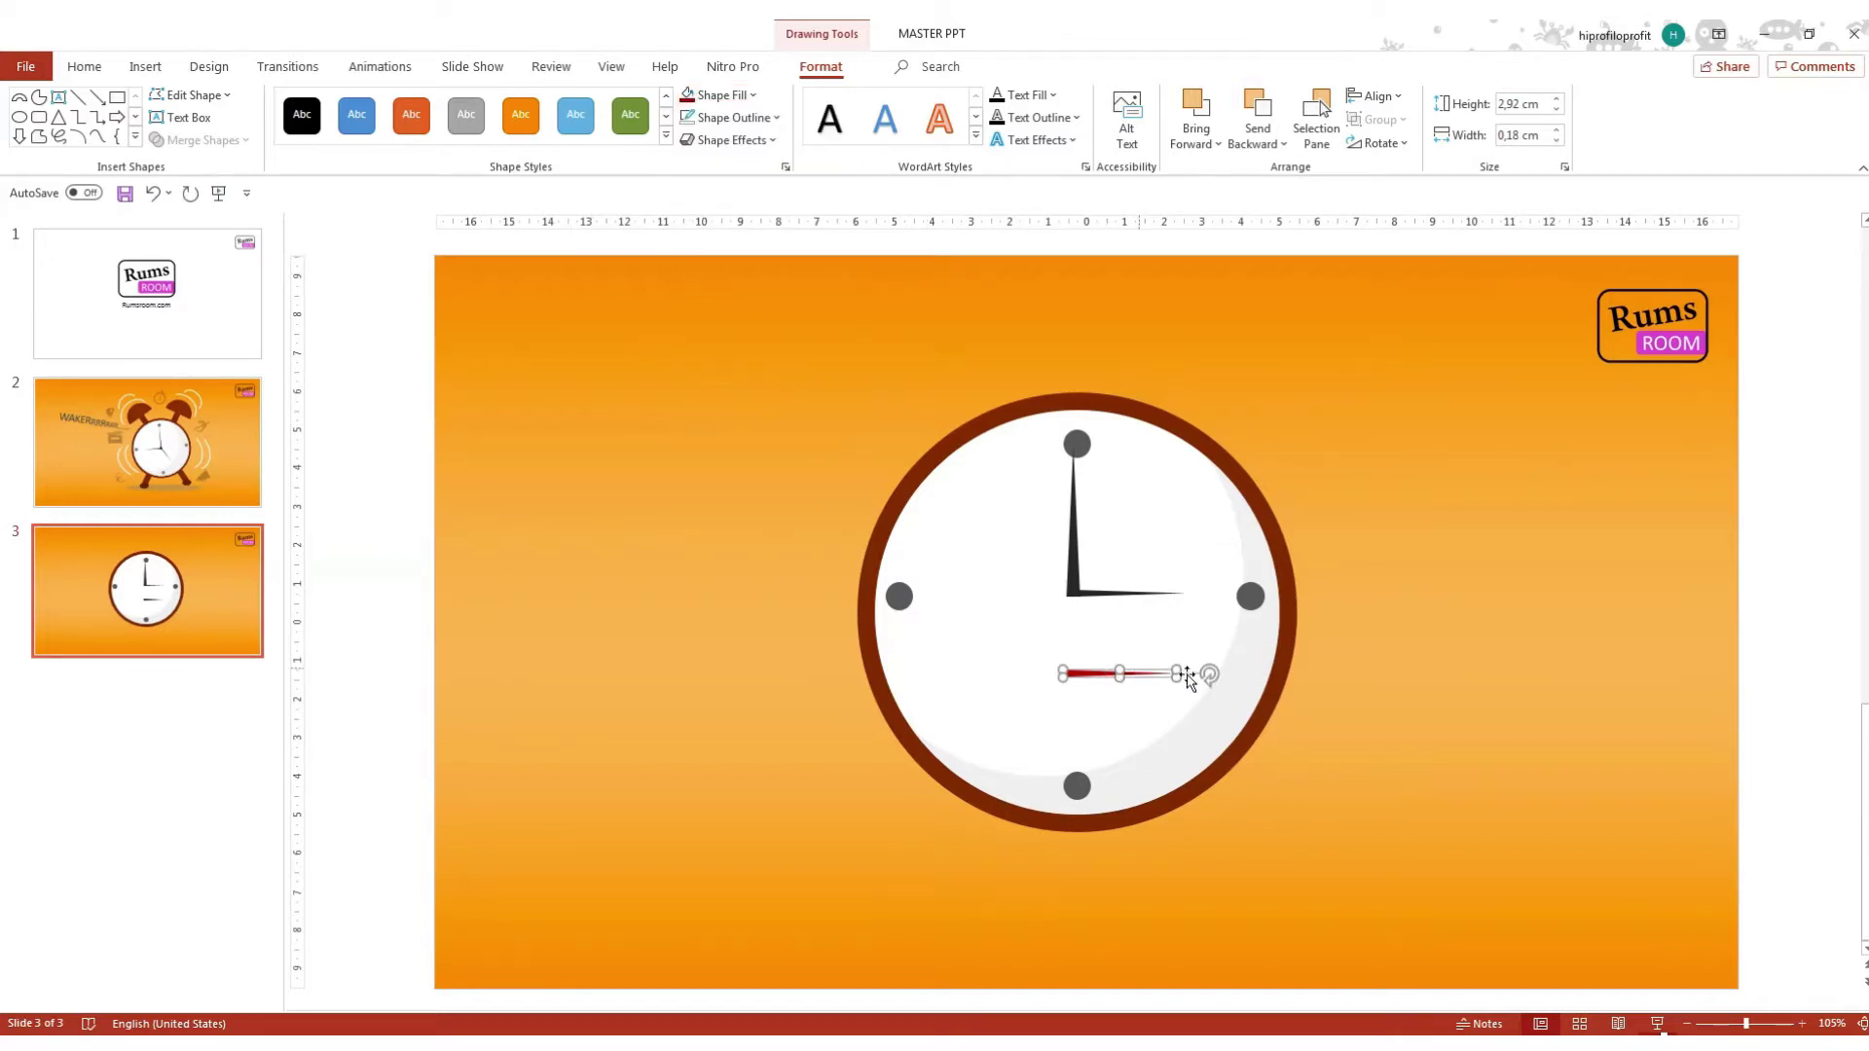
left_click_drag(1209, 673, 1110, 757)
left_click_drag(1114, 658, 1067, 633)
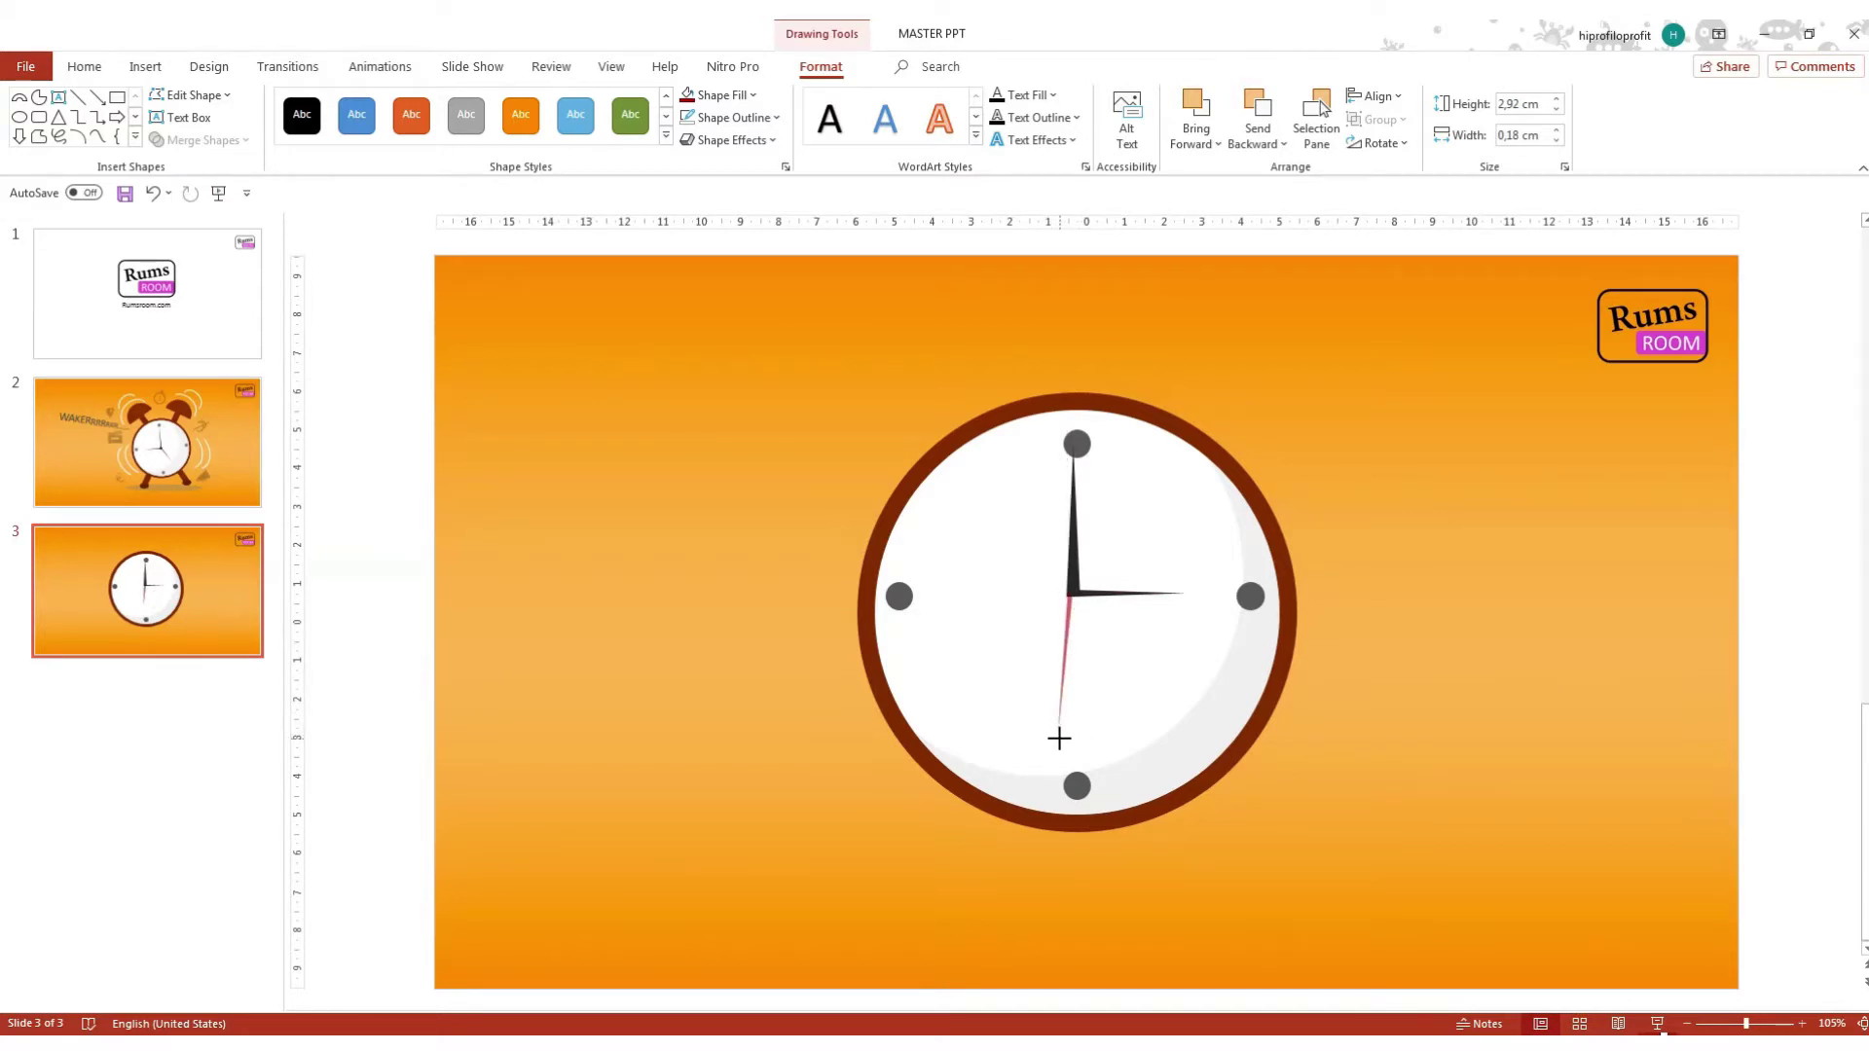
left_click_drag(1059, 738, 1068, 594)
Copy the left hour-marker dot to the clock's centre as a small centre cap.
left_click(896, 600)
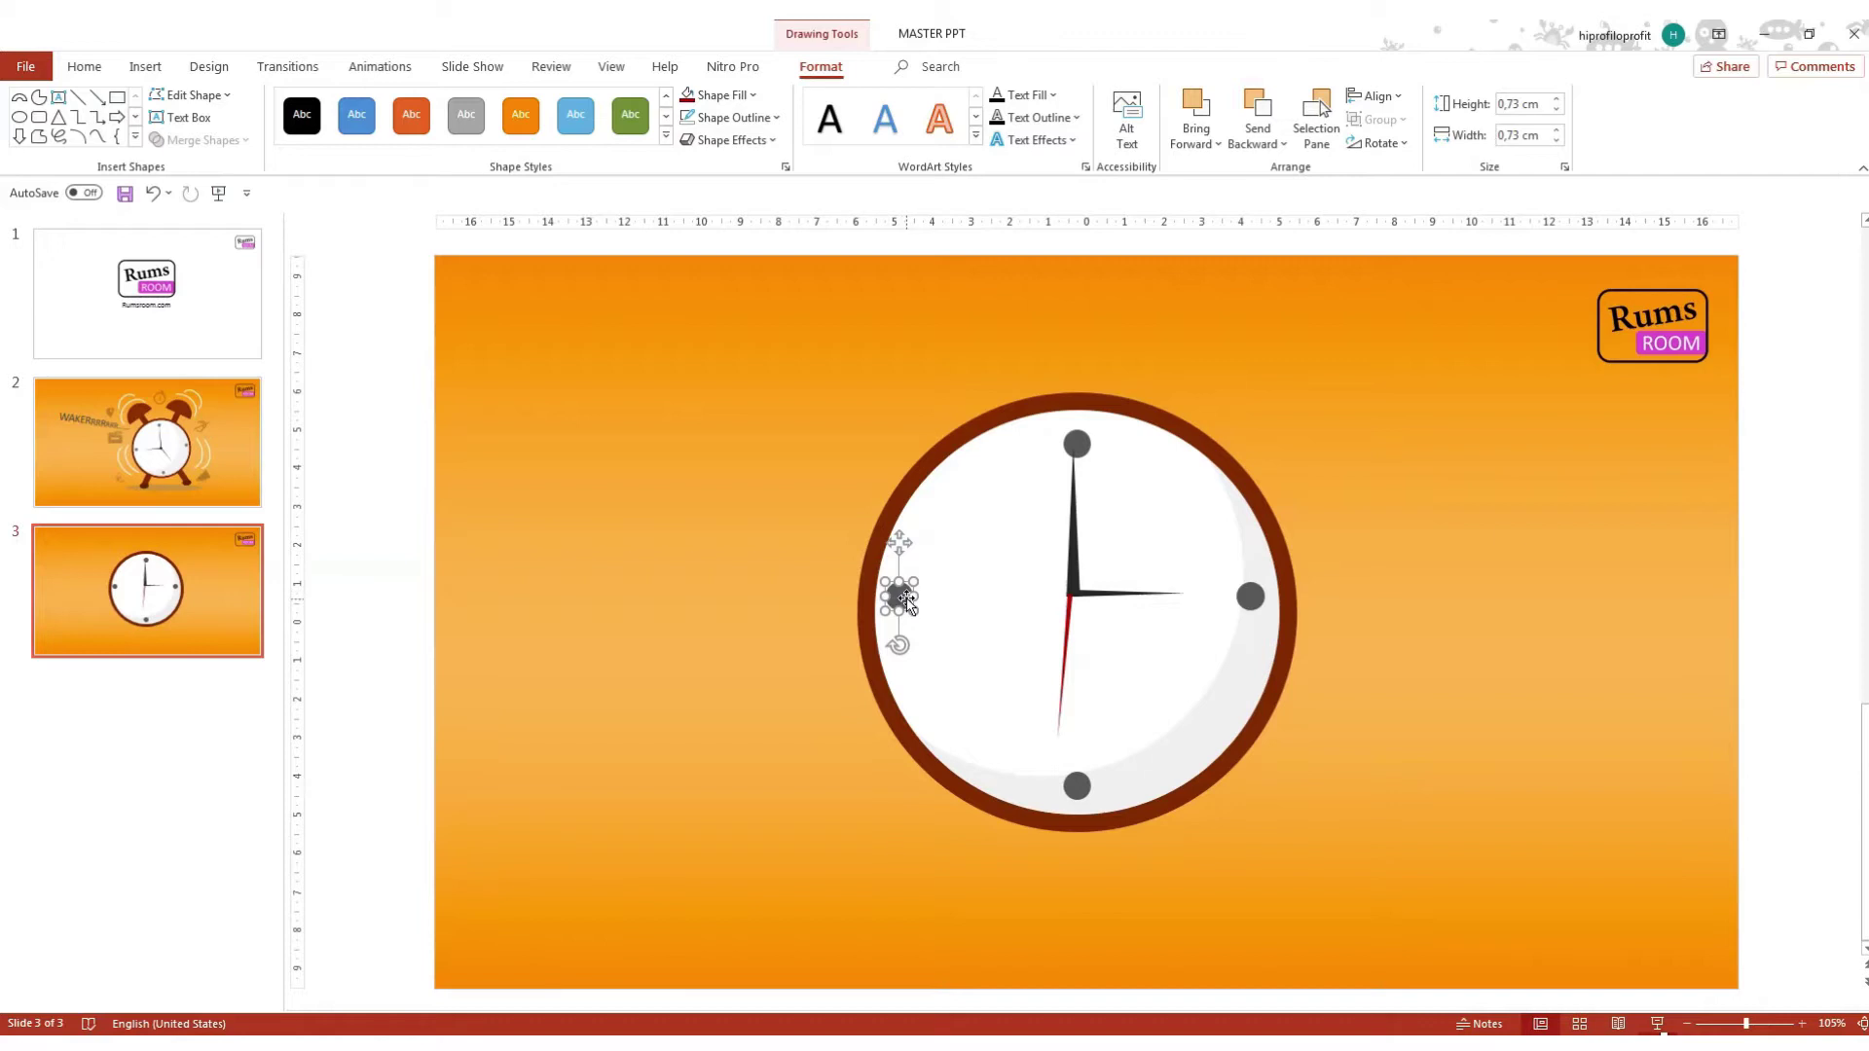
mouse_move(906, 601)
left_mouse_down()
mouse_move(1077, 611)
mouse_move(1070, 594)
mouse_move(1073, 660)
left_mouse_up()
key("Escape")
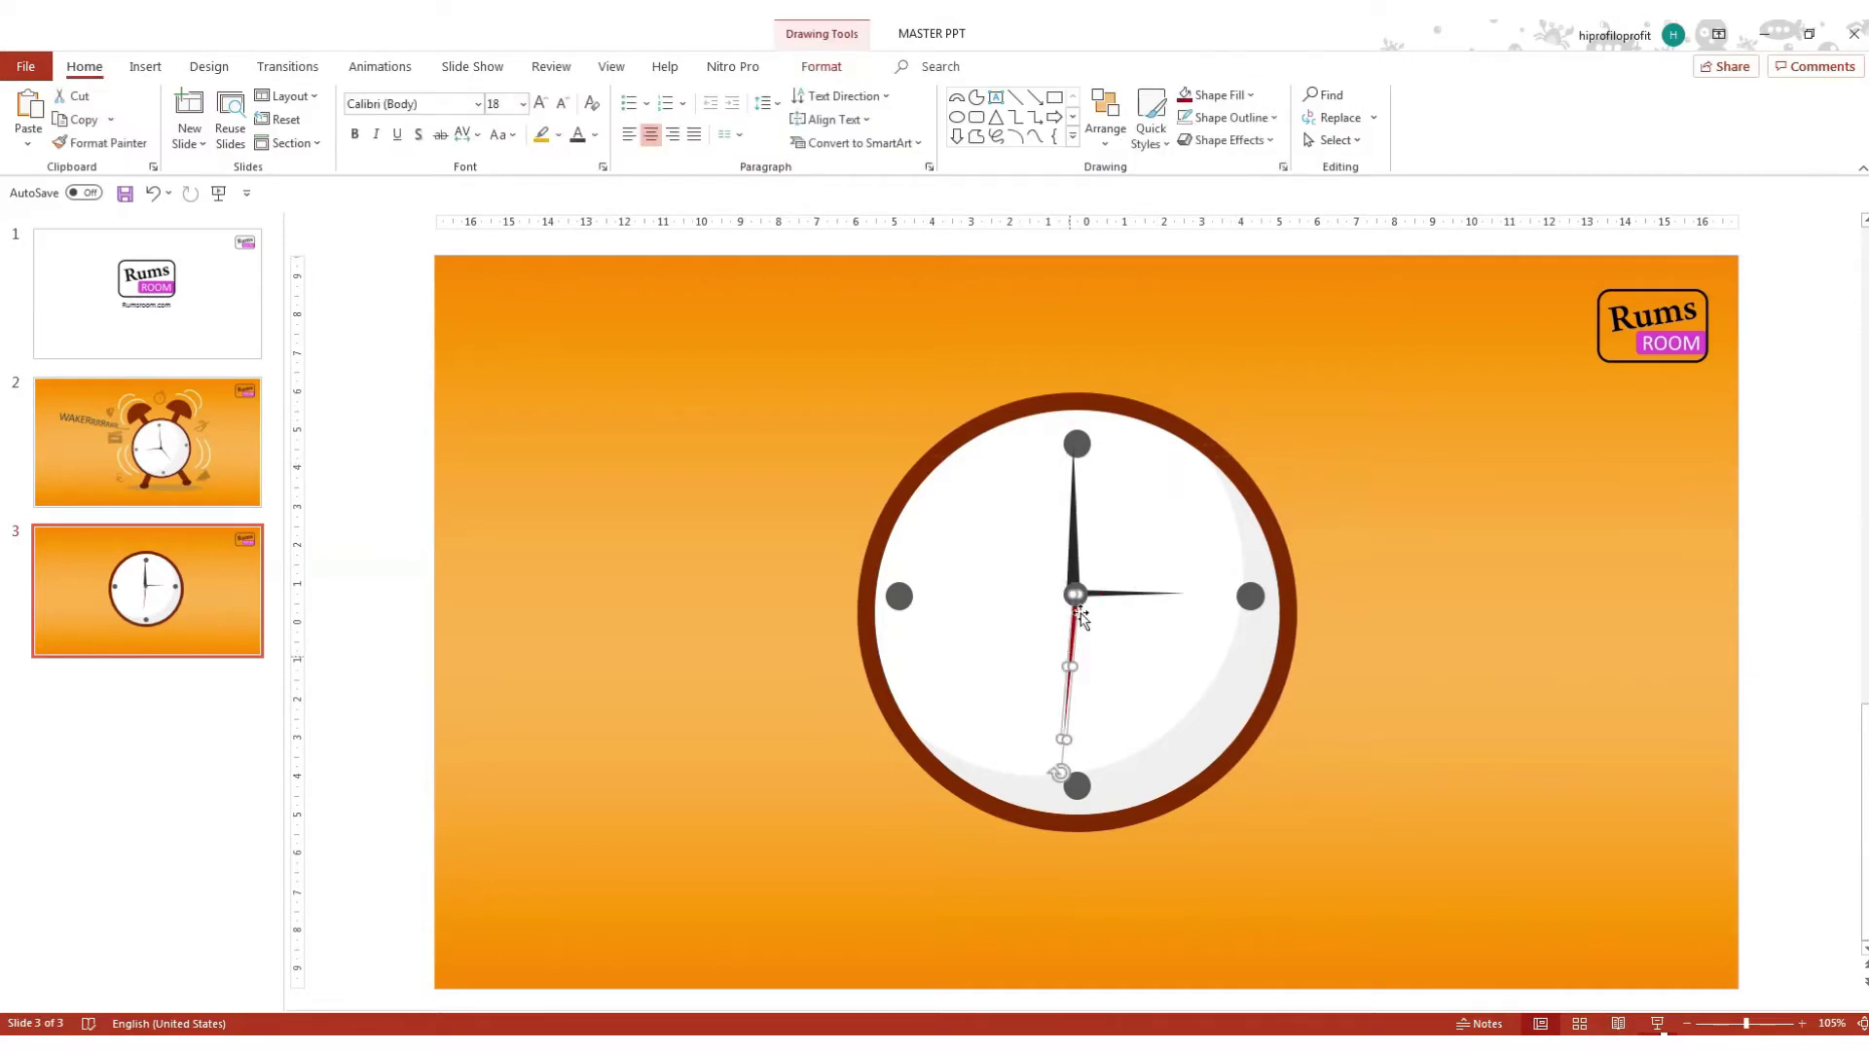
left_click(1079, 582)
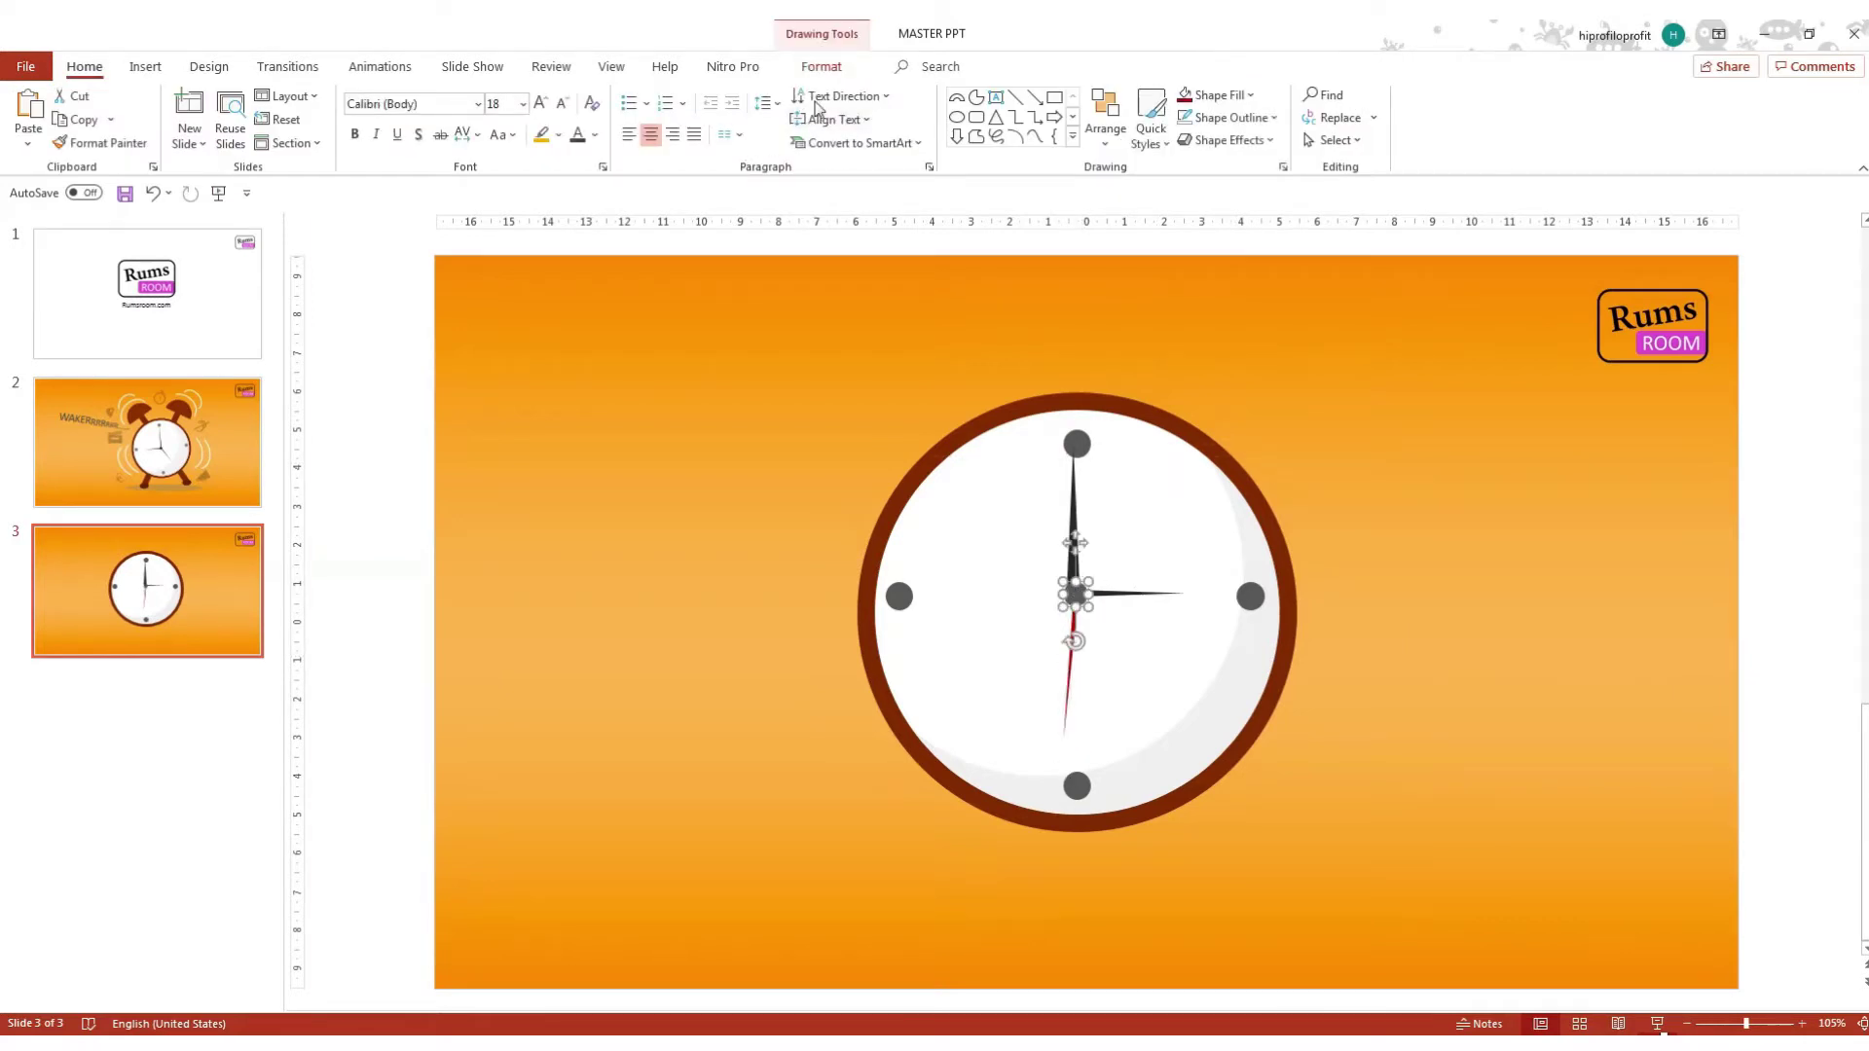
left_click(821, 66)
left_click(753, 97)
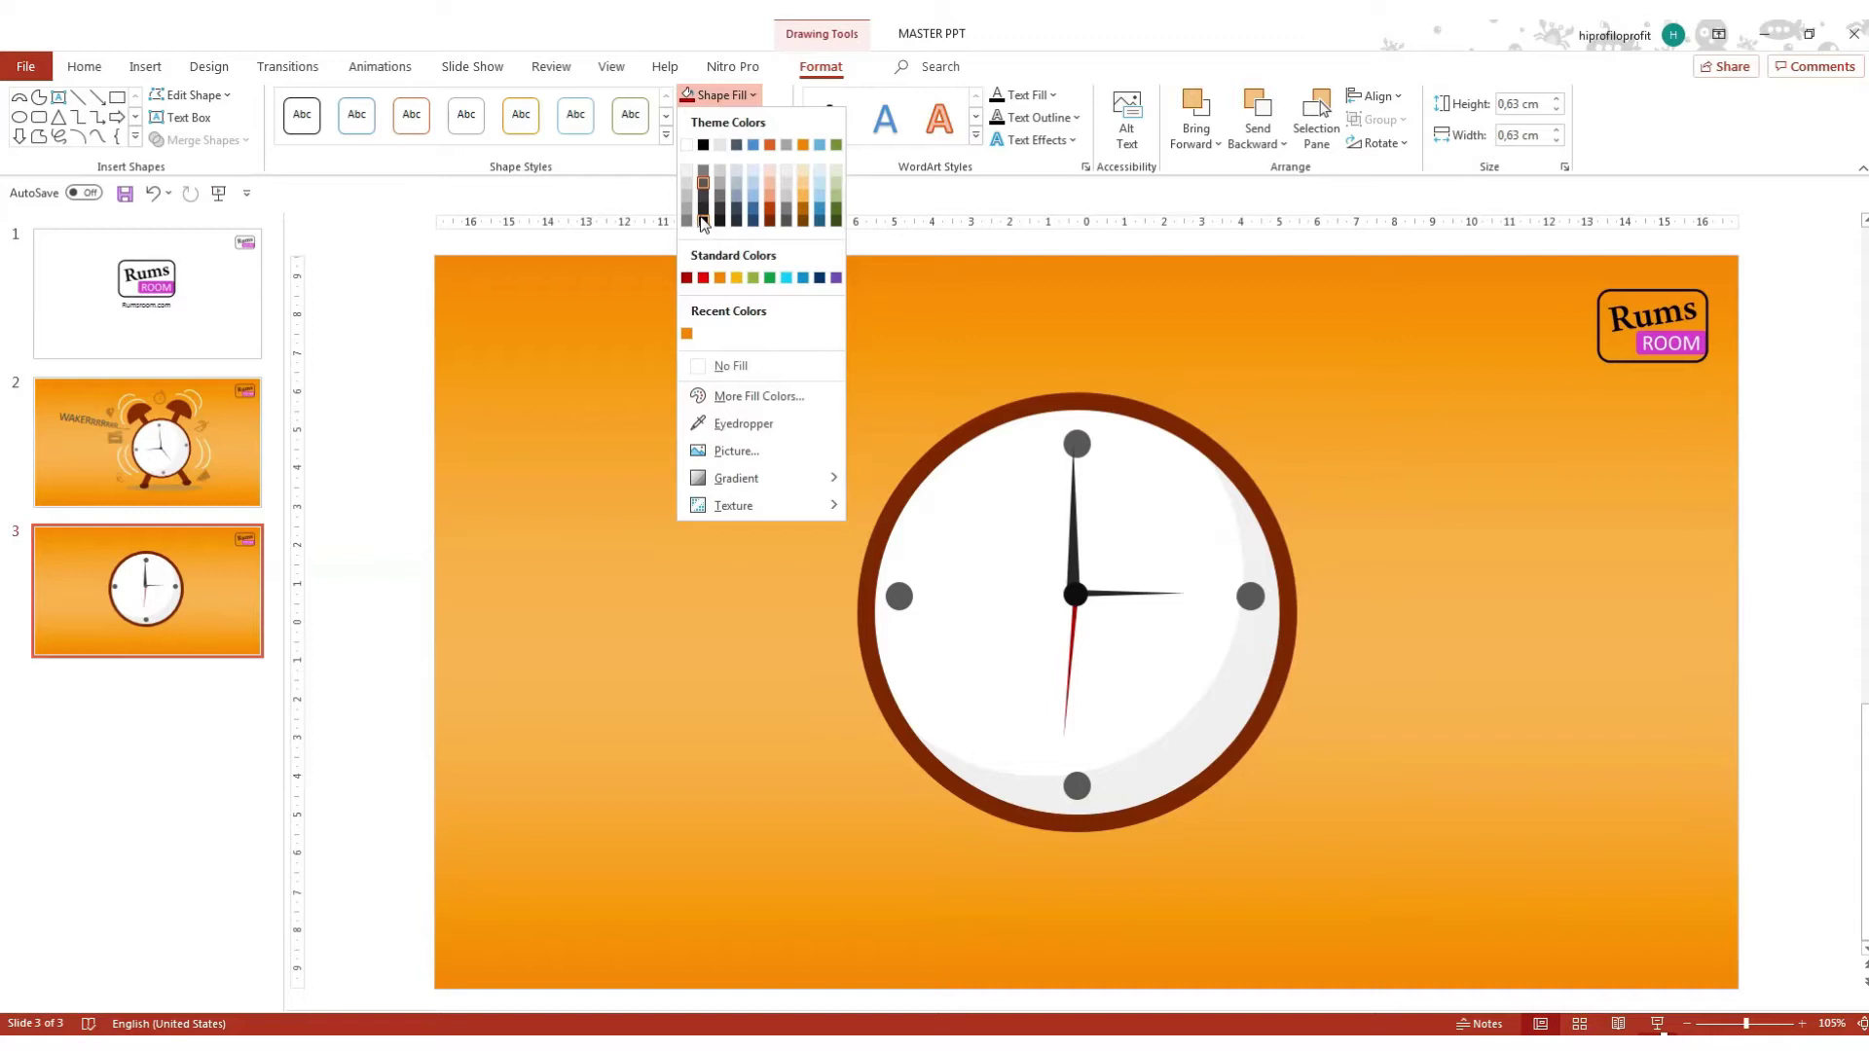
Fill the centre dot black and apply the Offset: Center outer shadow.
left_click(703, 146)
left_click(775, 142)
mouse_move(750, 227)
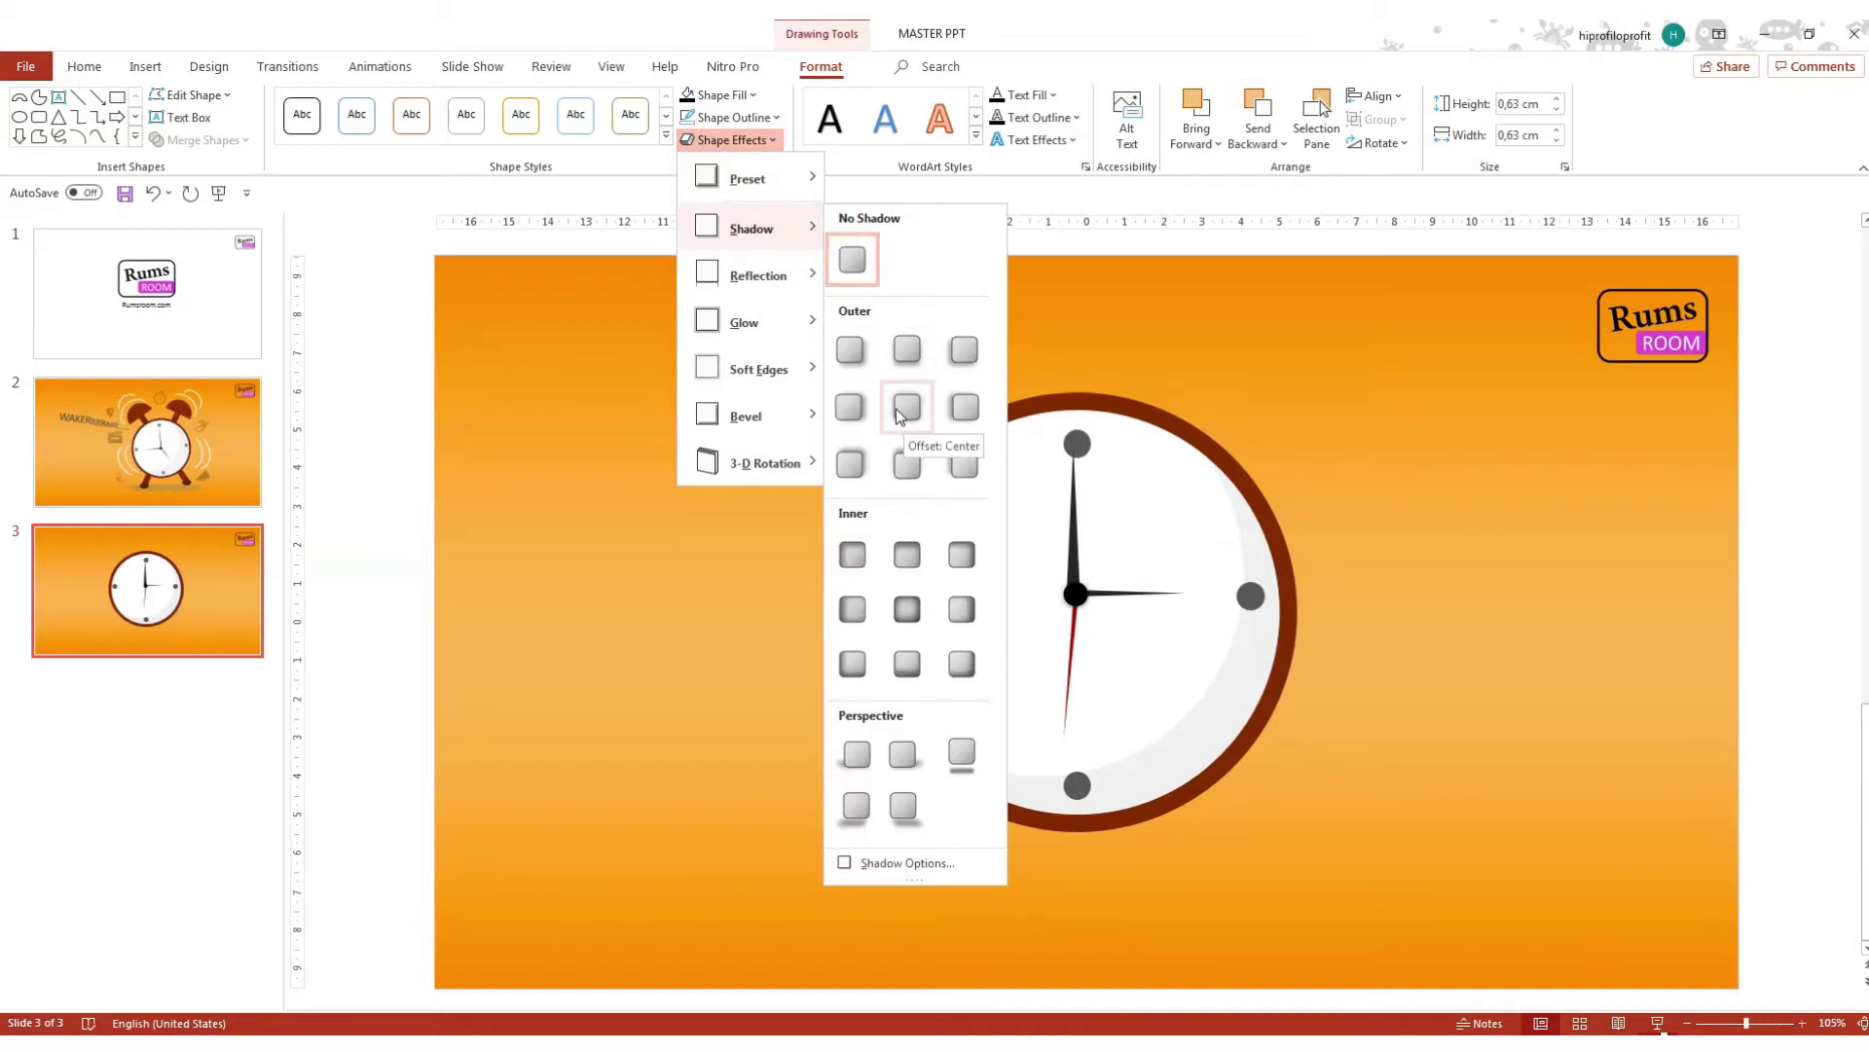
left_click(898, 414)
left_click(790, 366)
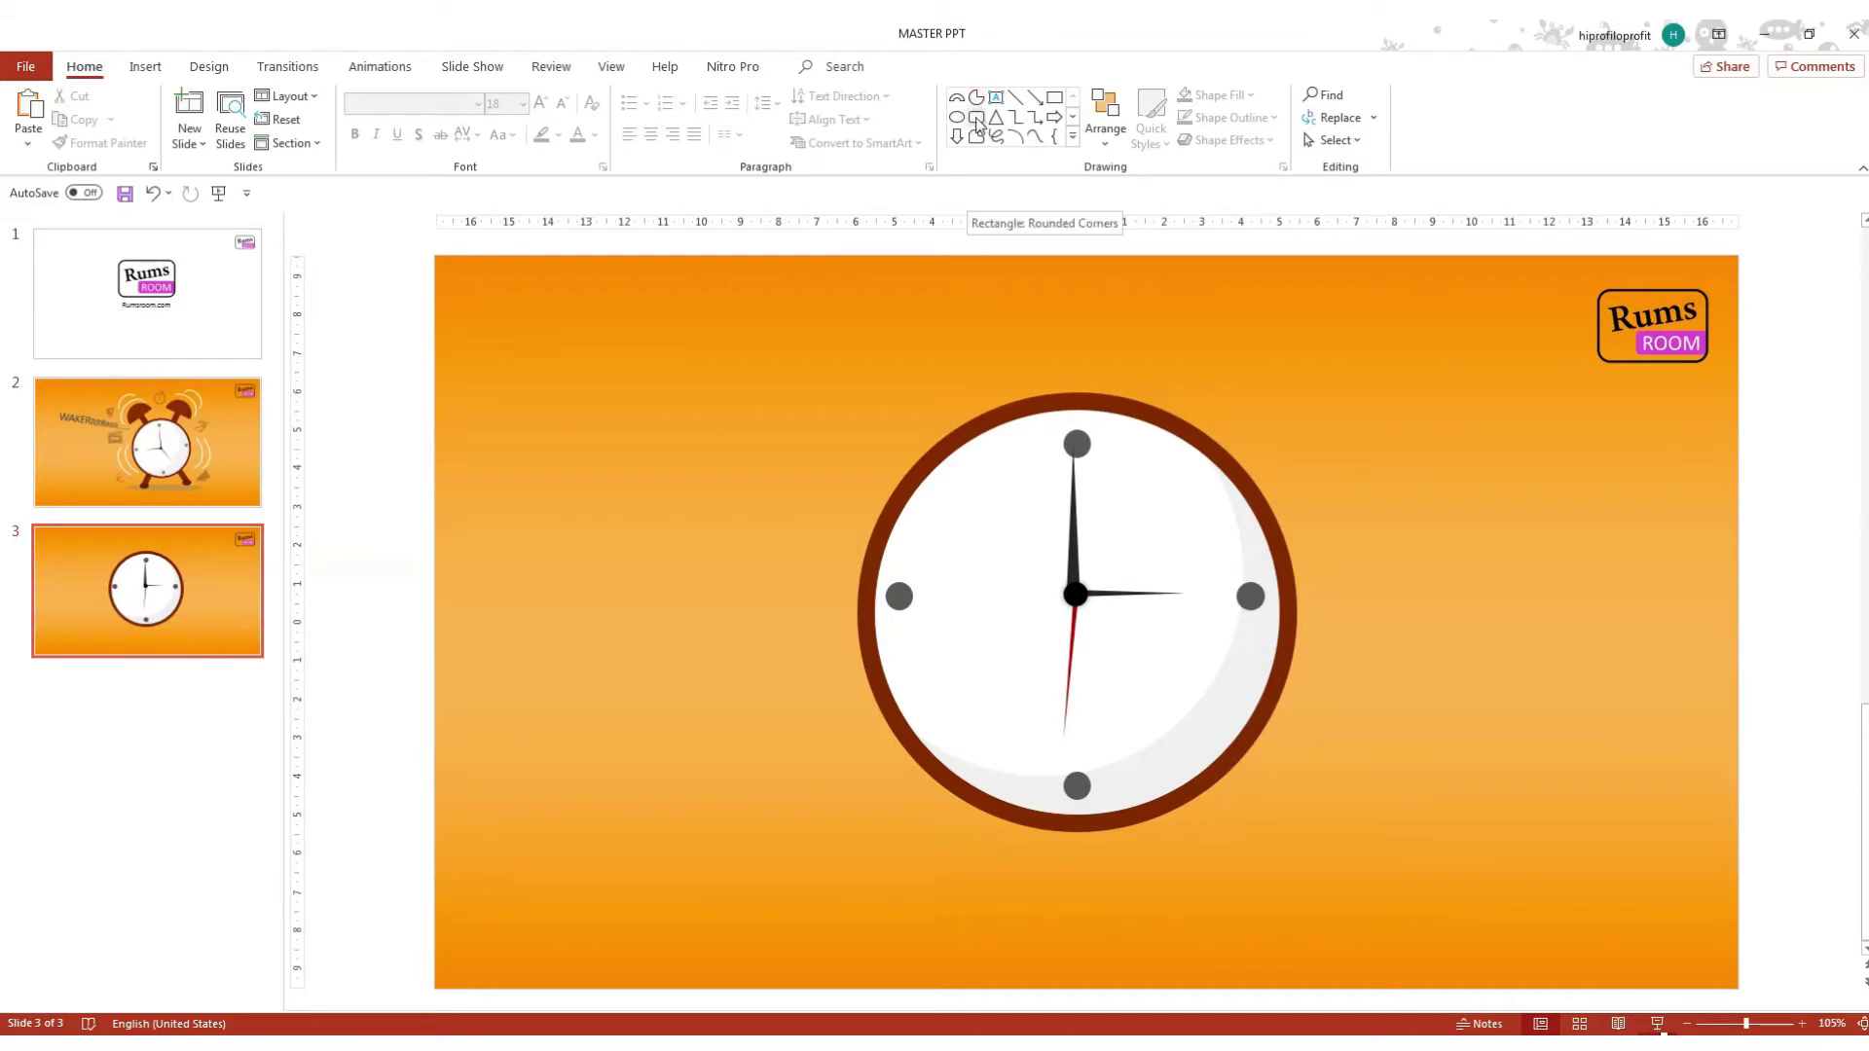
Draw a tall blue rounded-rectangle bar and nudge it toward the clock's left side.
left_click(976, 118)
left_click_drag(760, 345, 815, 863)
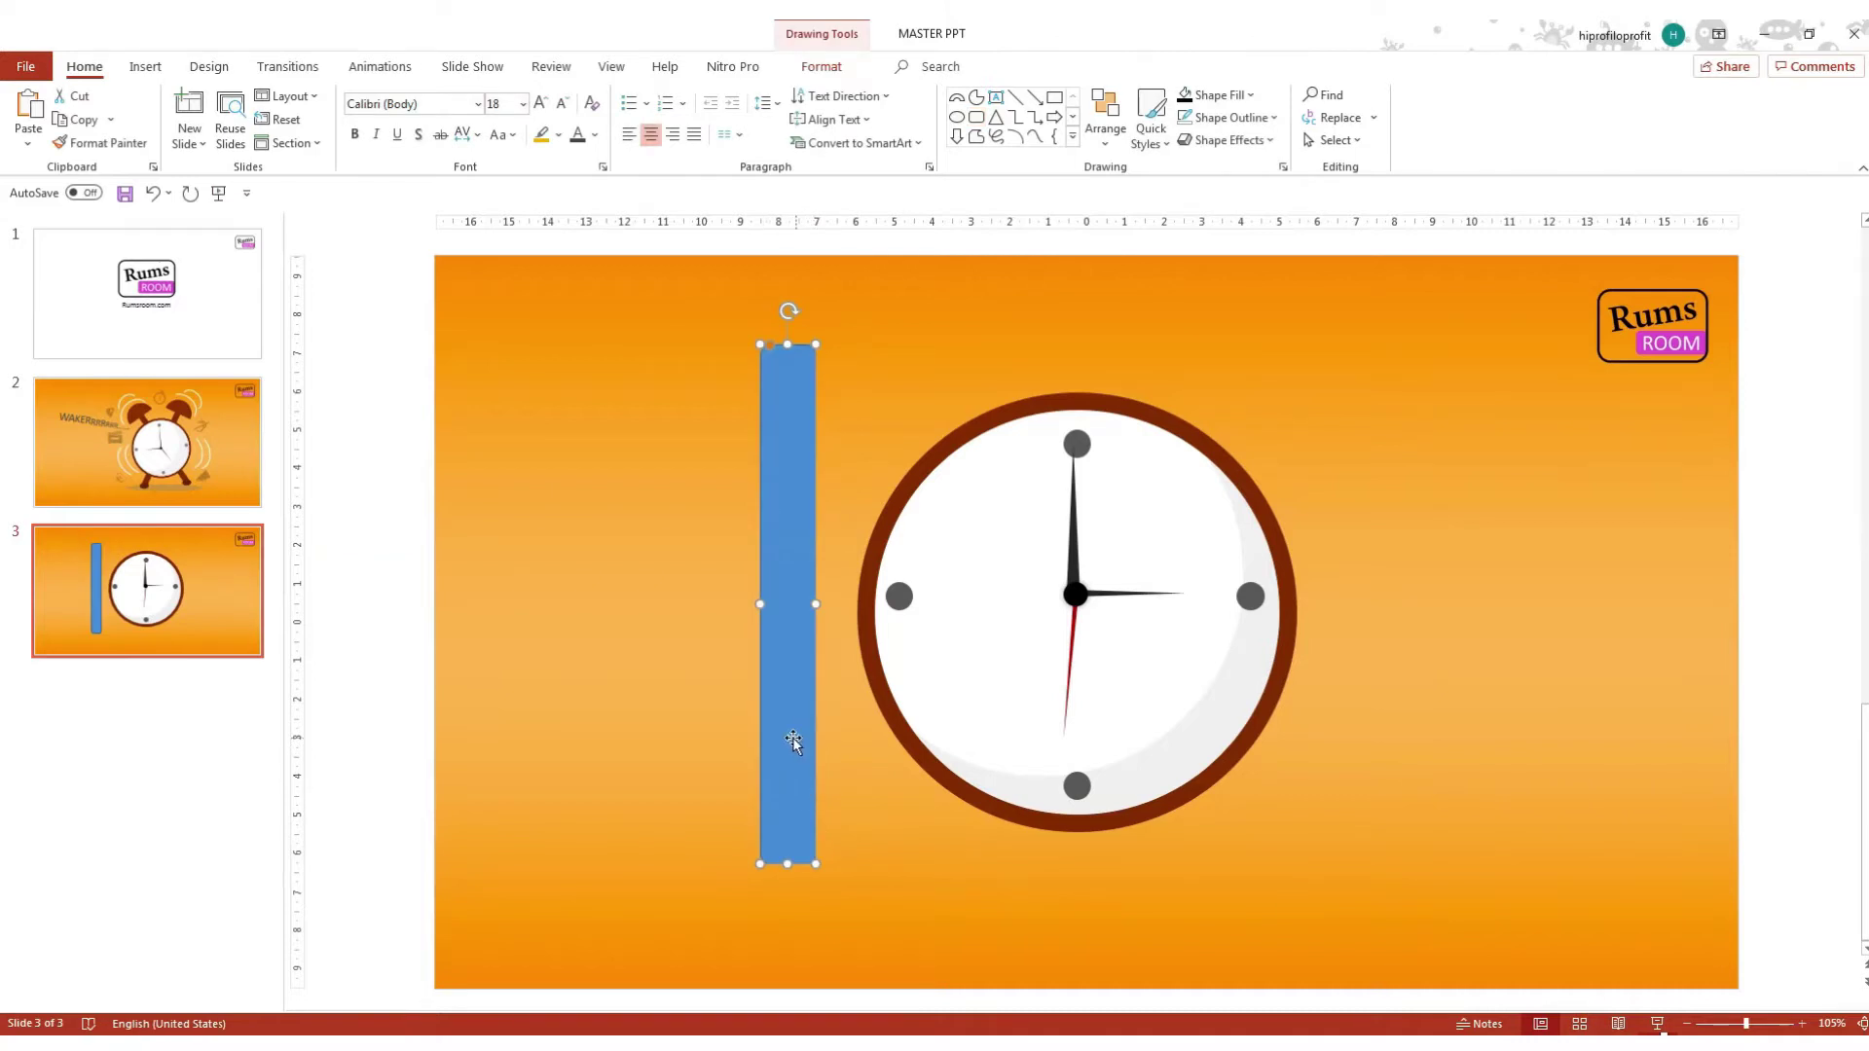
left_click_drag(791, 747, 816, 751)
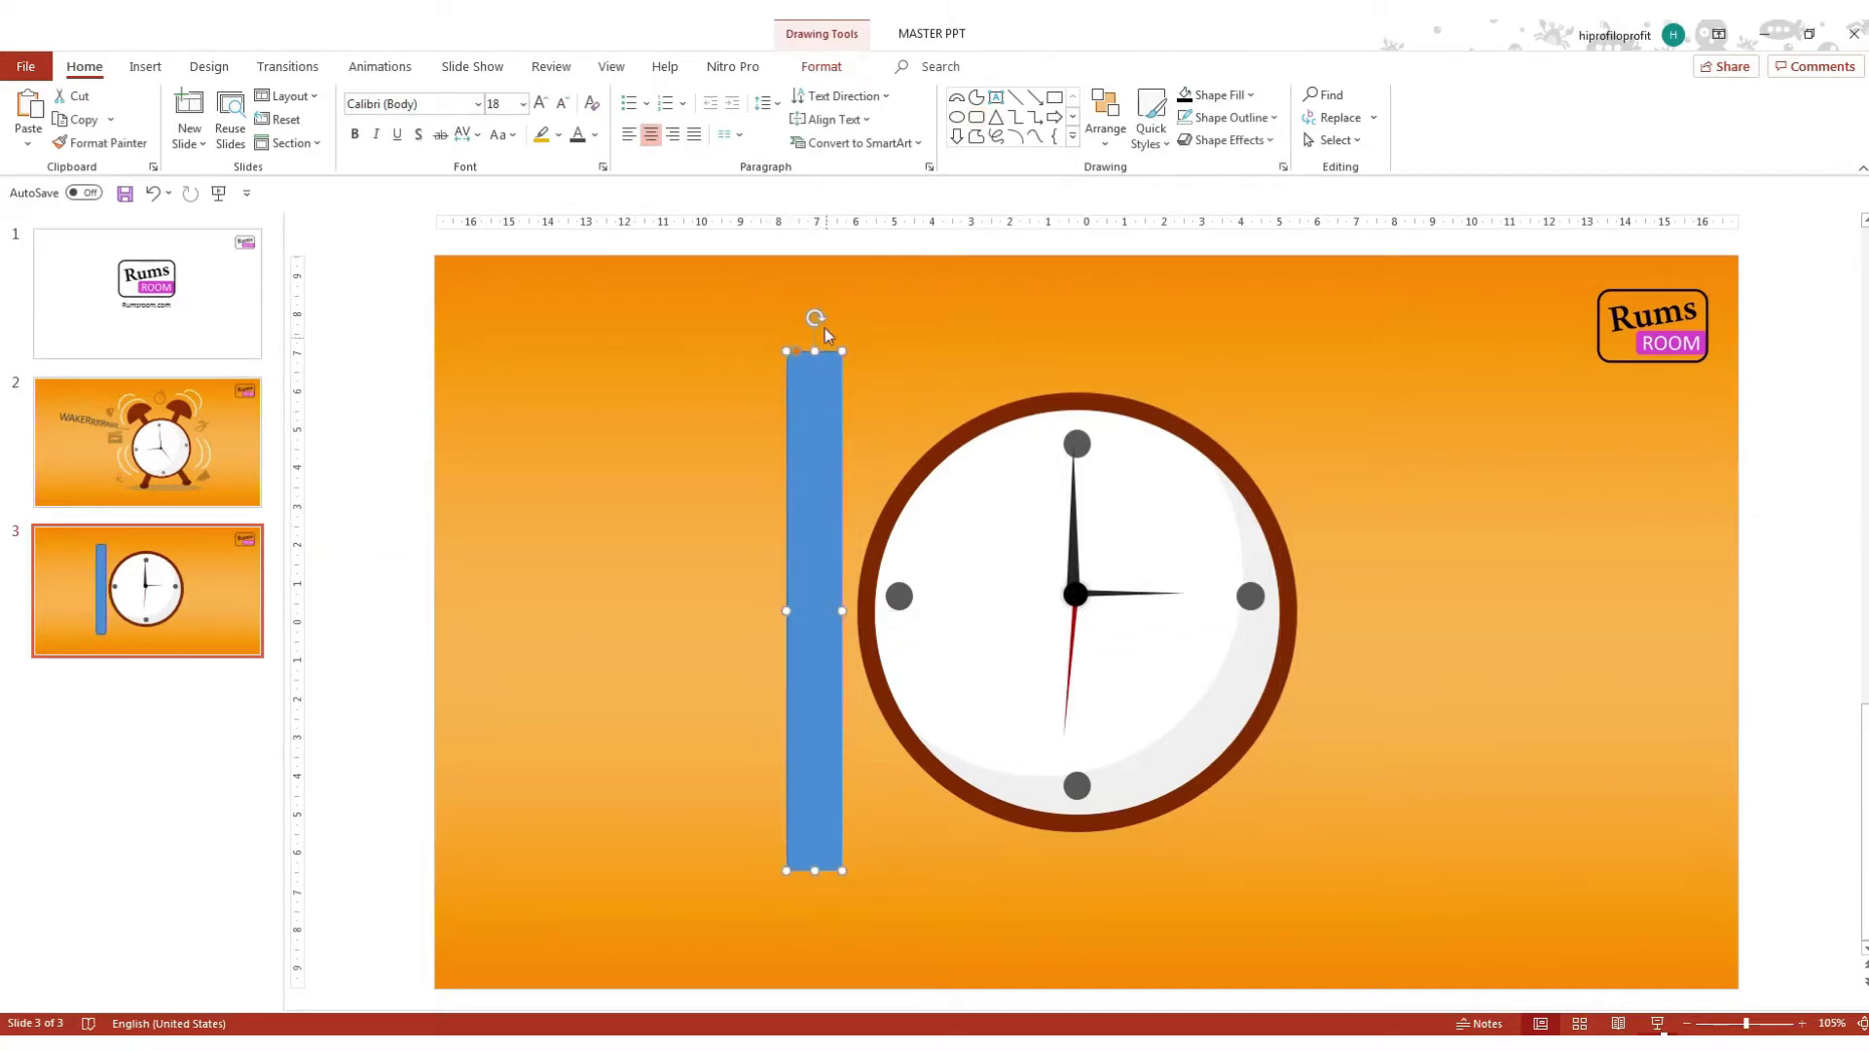
Bring up the bar's size and rotation settings in the Format Shape pane.
left_click(820, 67)
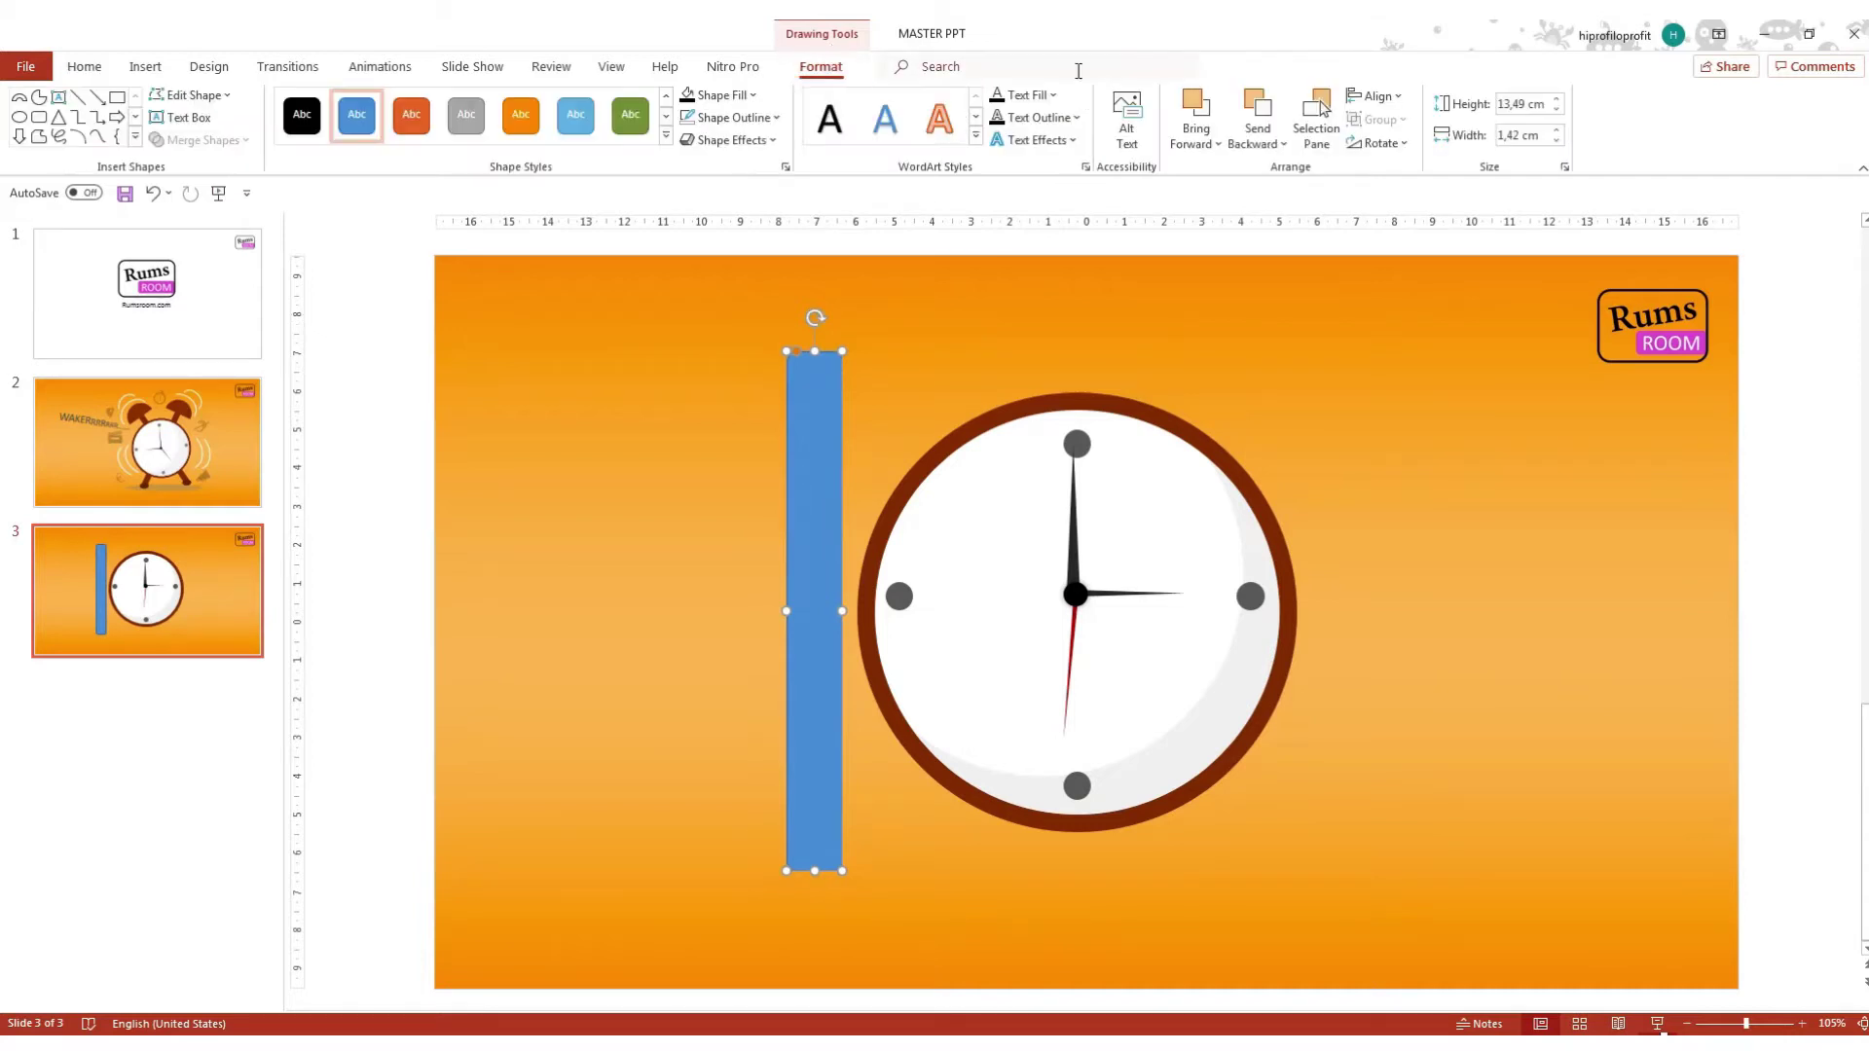
left_click(1380, 143)
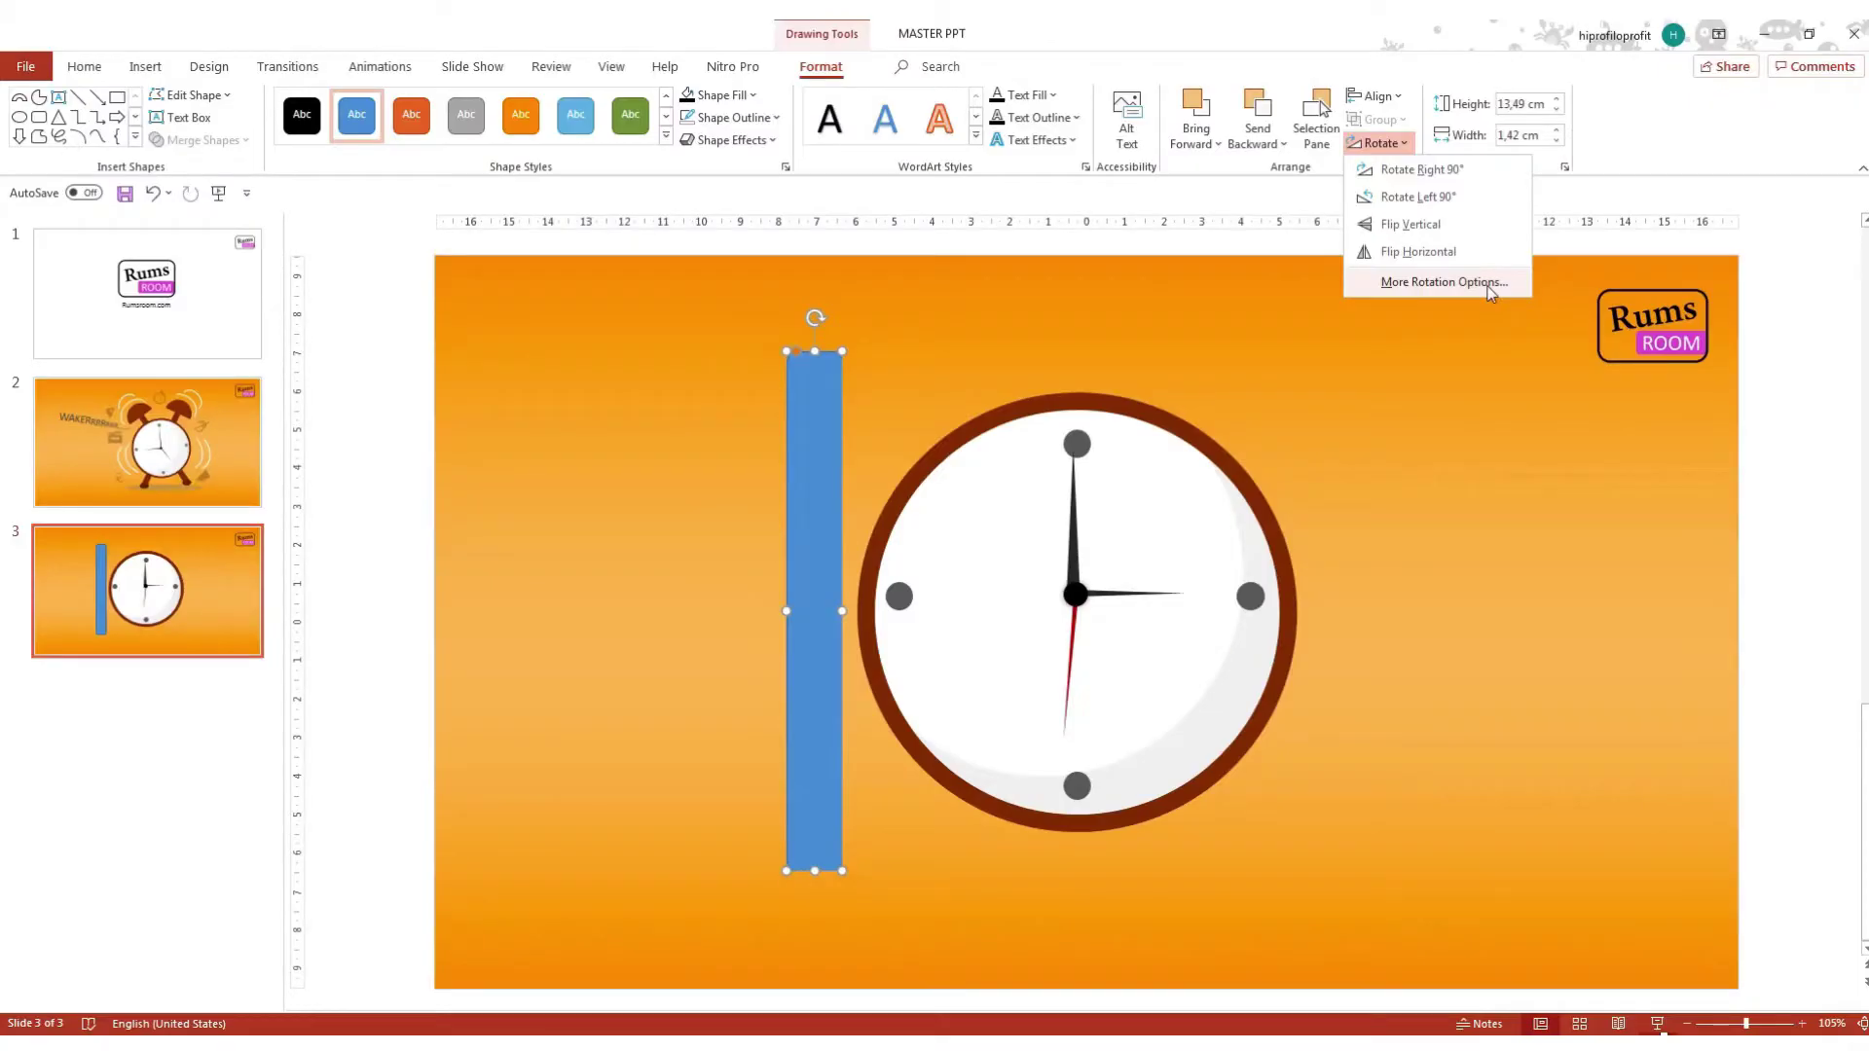
left_click(1484, 281)
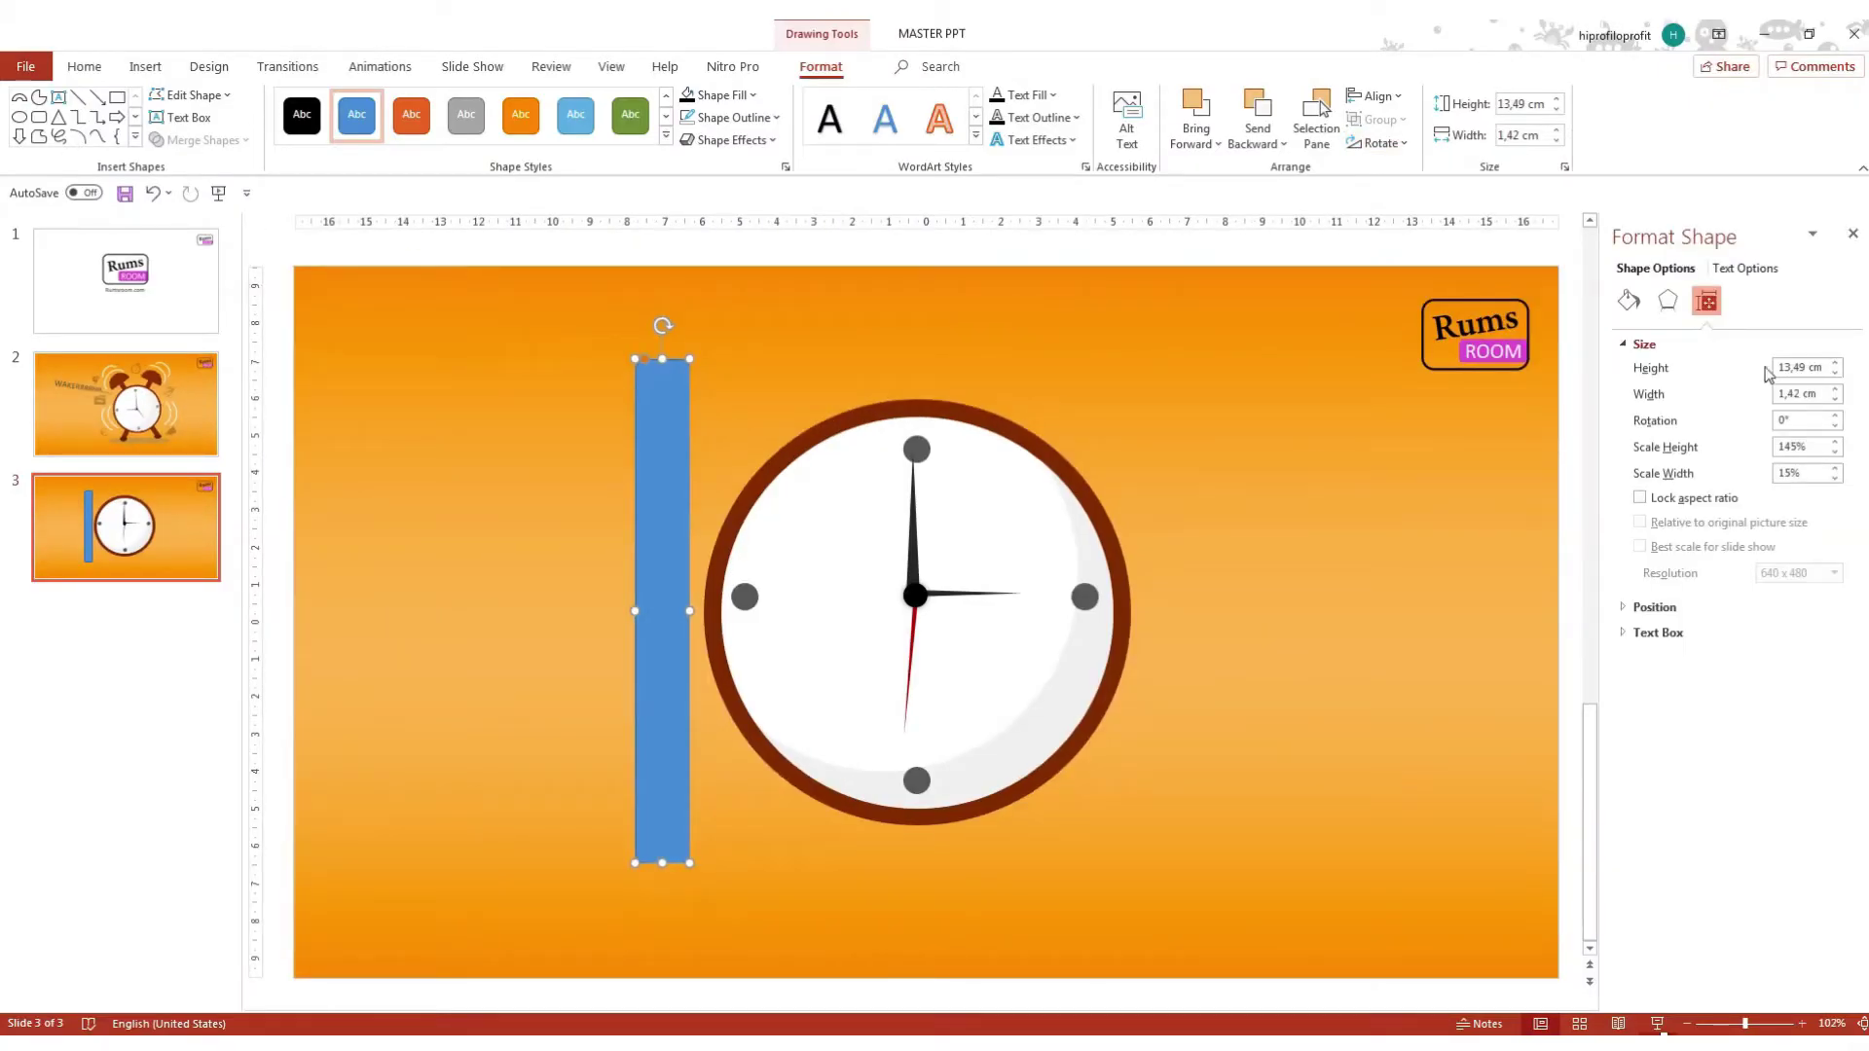
Rotate the bar 30°, move it across the clock face and stretch it to 16.46 cm.
left_click(1782, 421)
key("Return")
left_click_drag(702, 572, 973, 583)
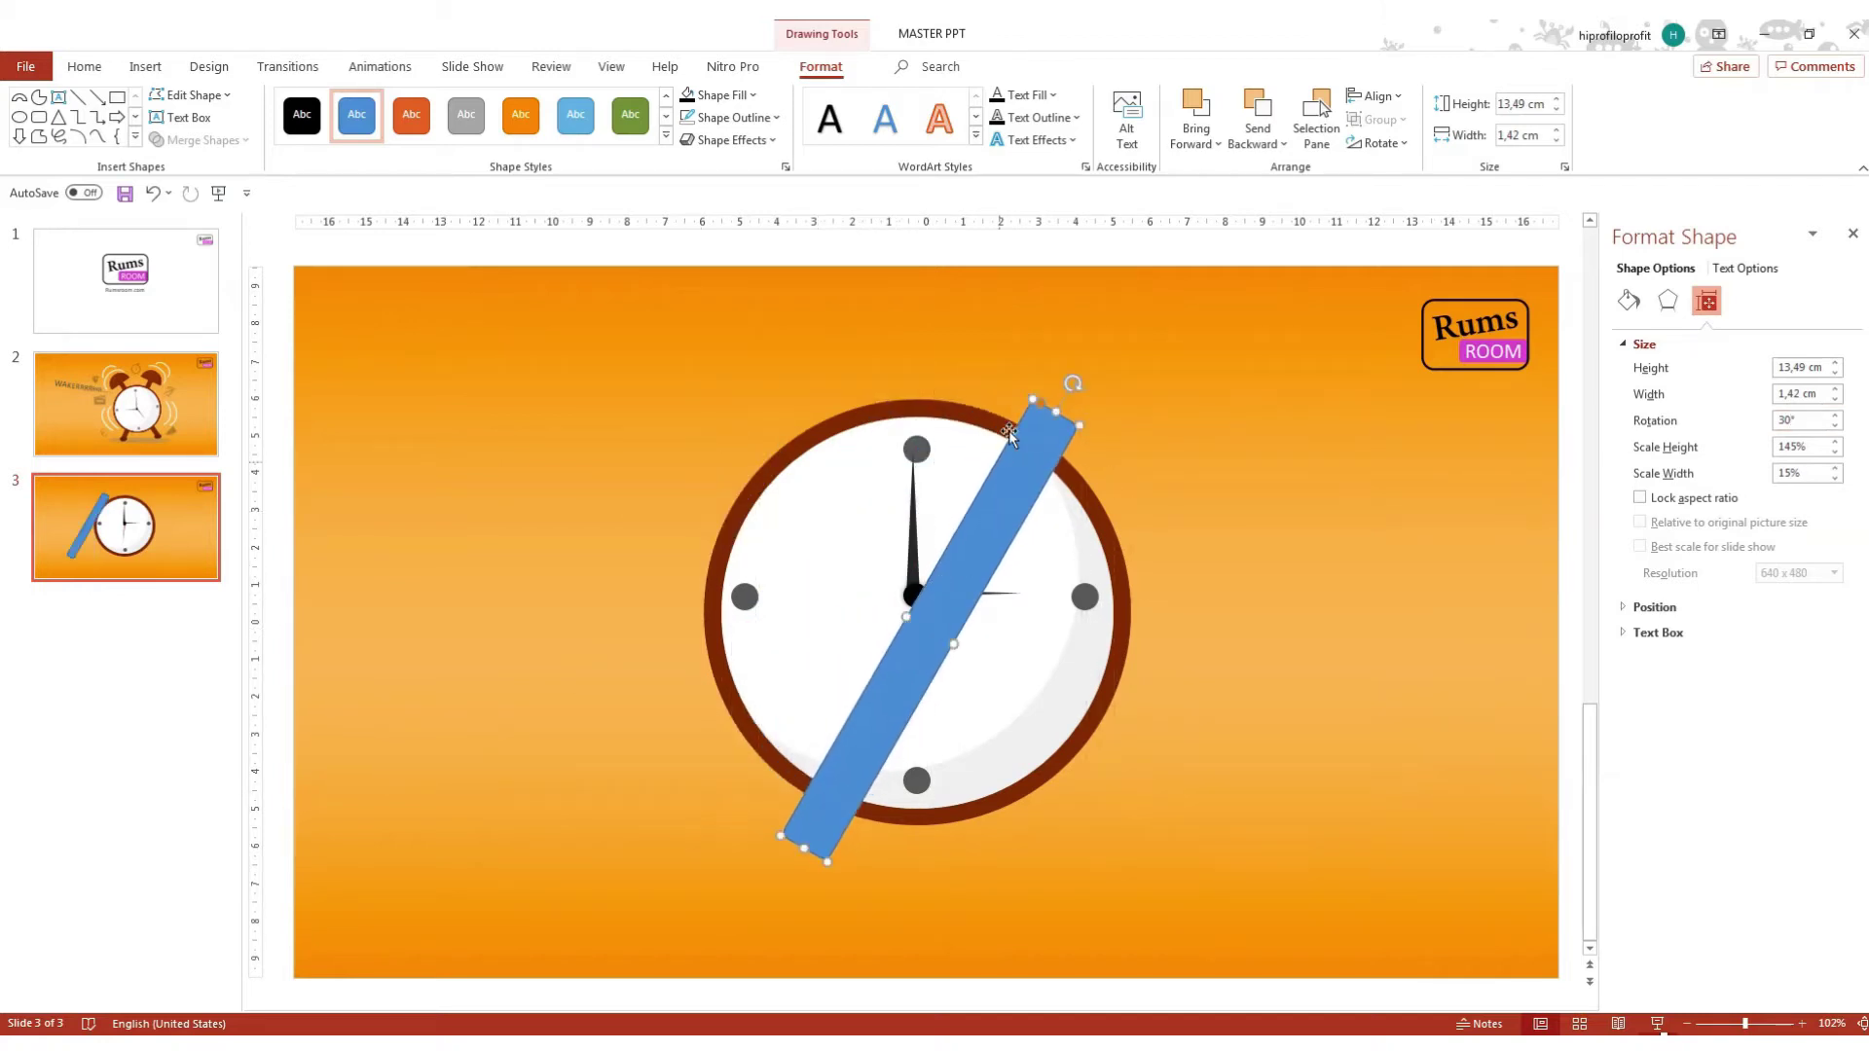
left_click_drag(1055, 411, 1109, 326)
left_click_drag(1022, 472, 1000, 487)
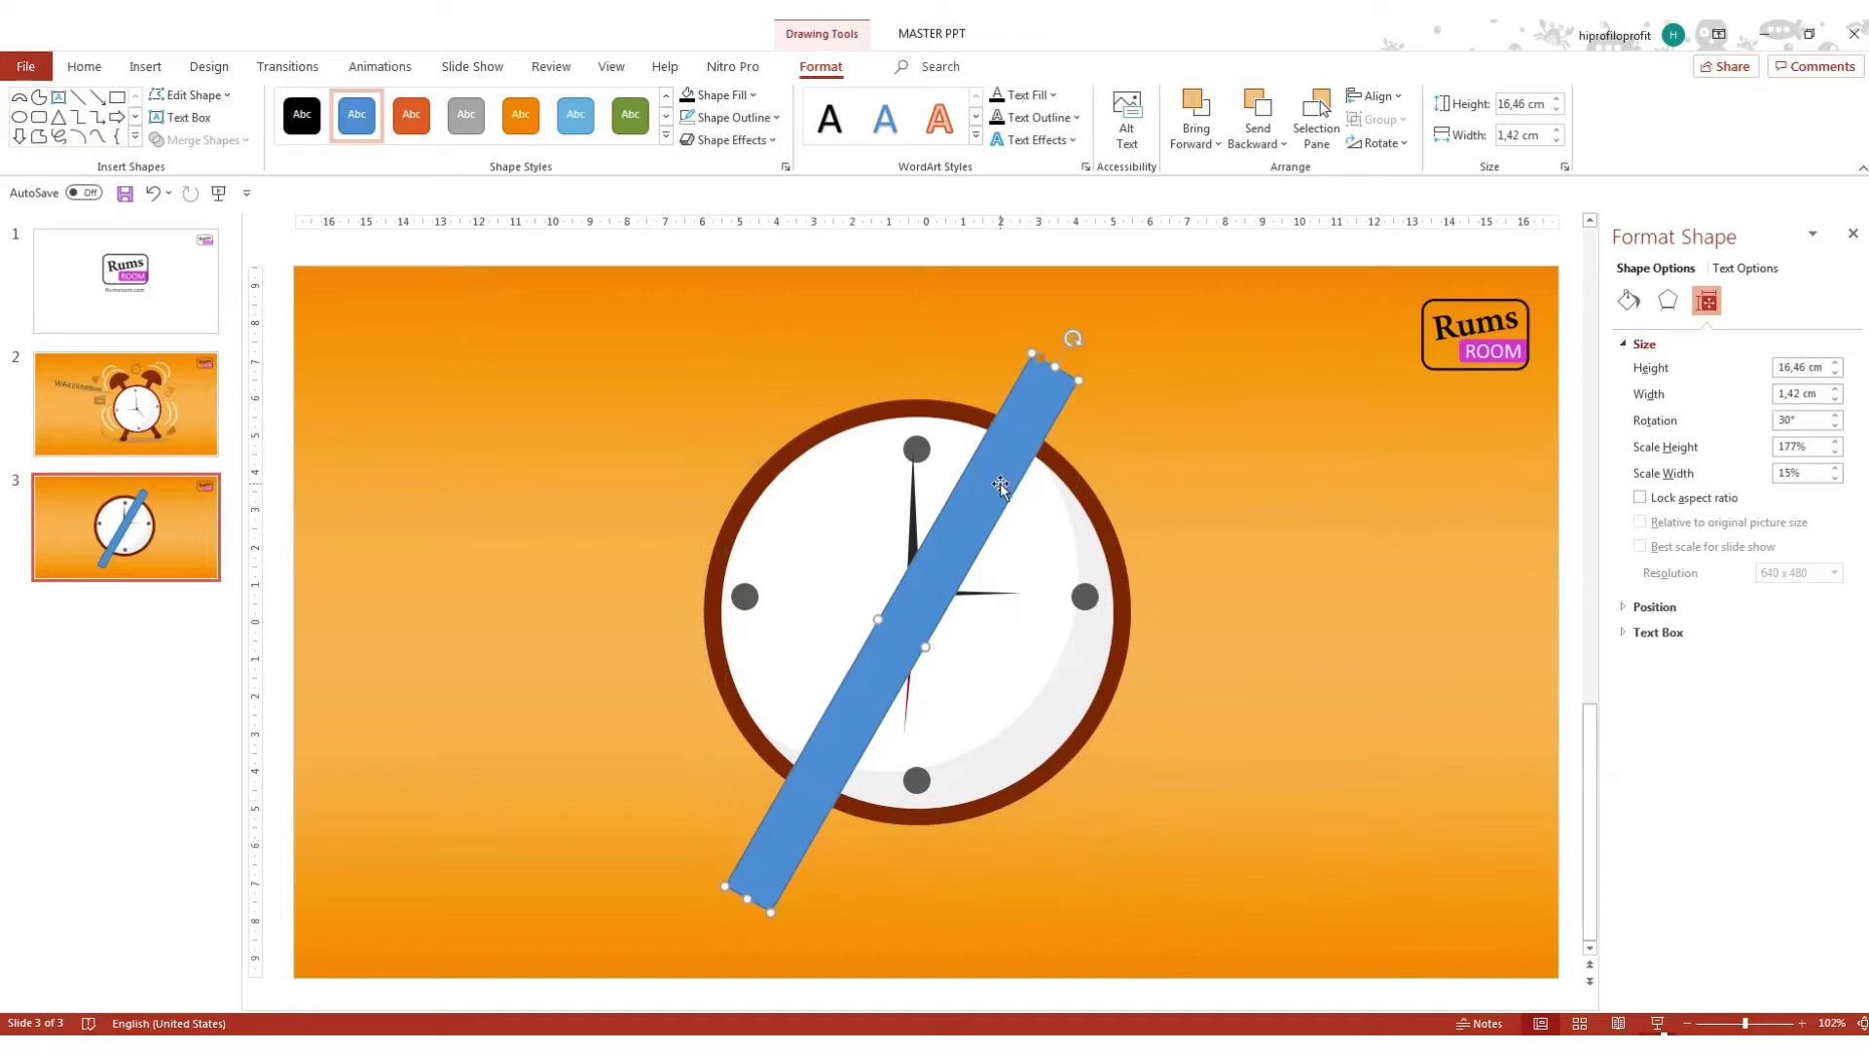
Remove the bar's outline and fill it dark brown.
left_click(734, 117)
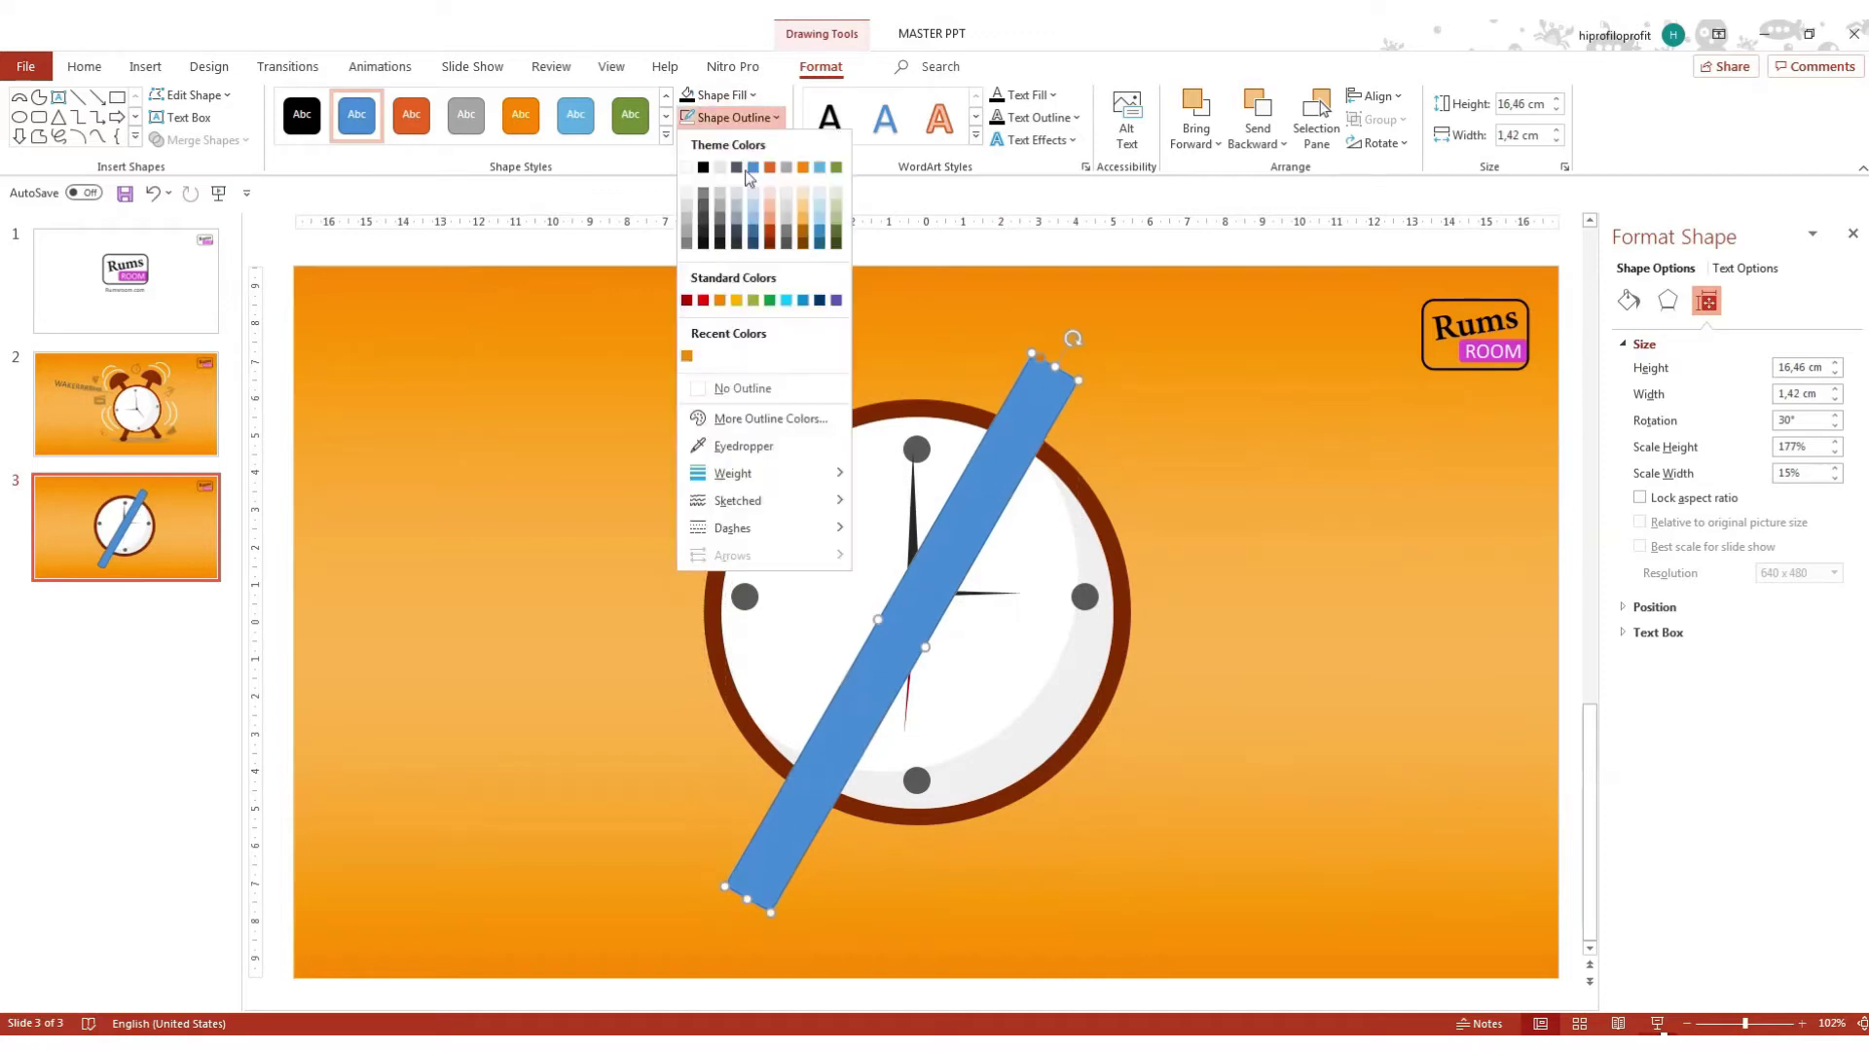
left_click(697, 387)
left_click(720, 94)
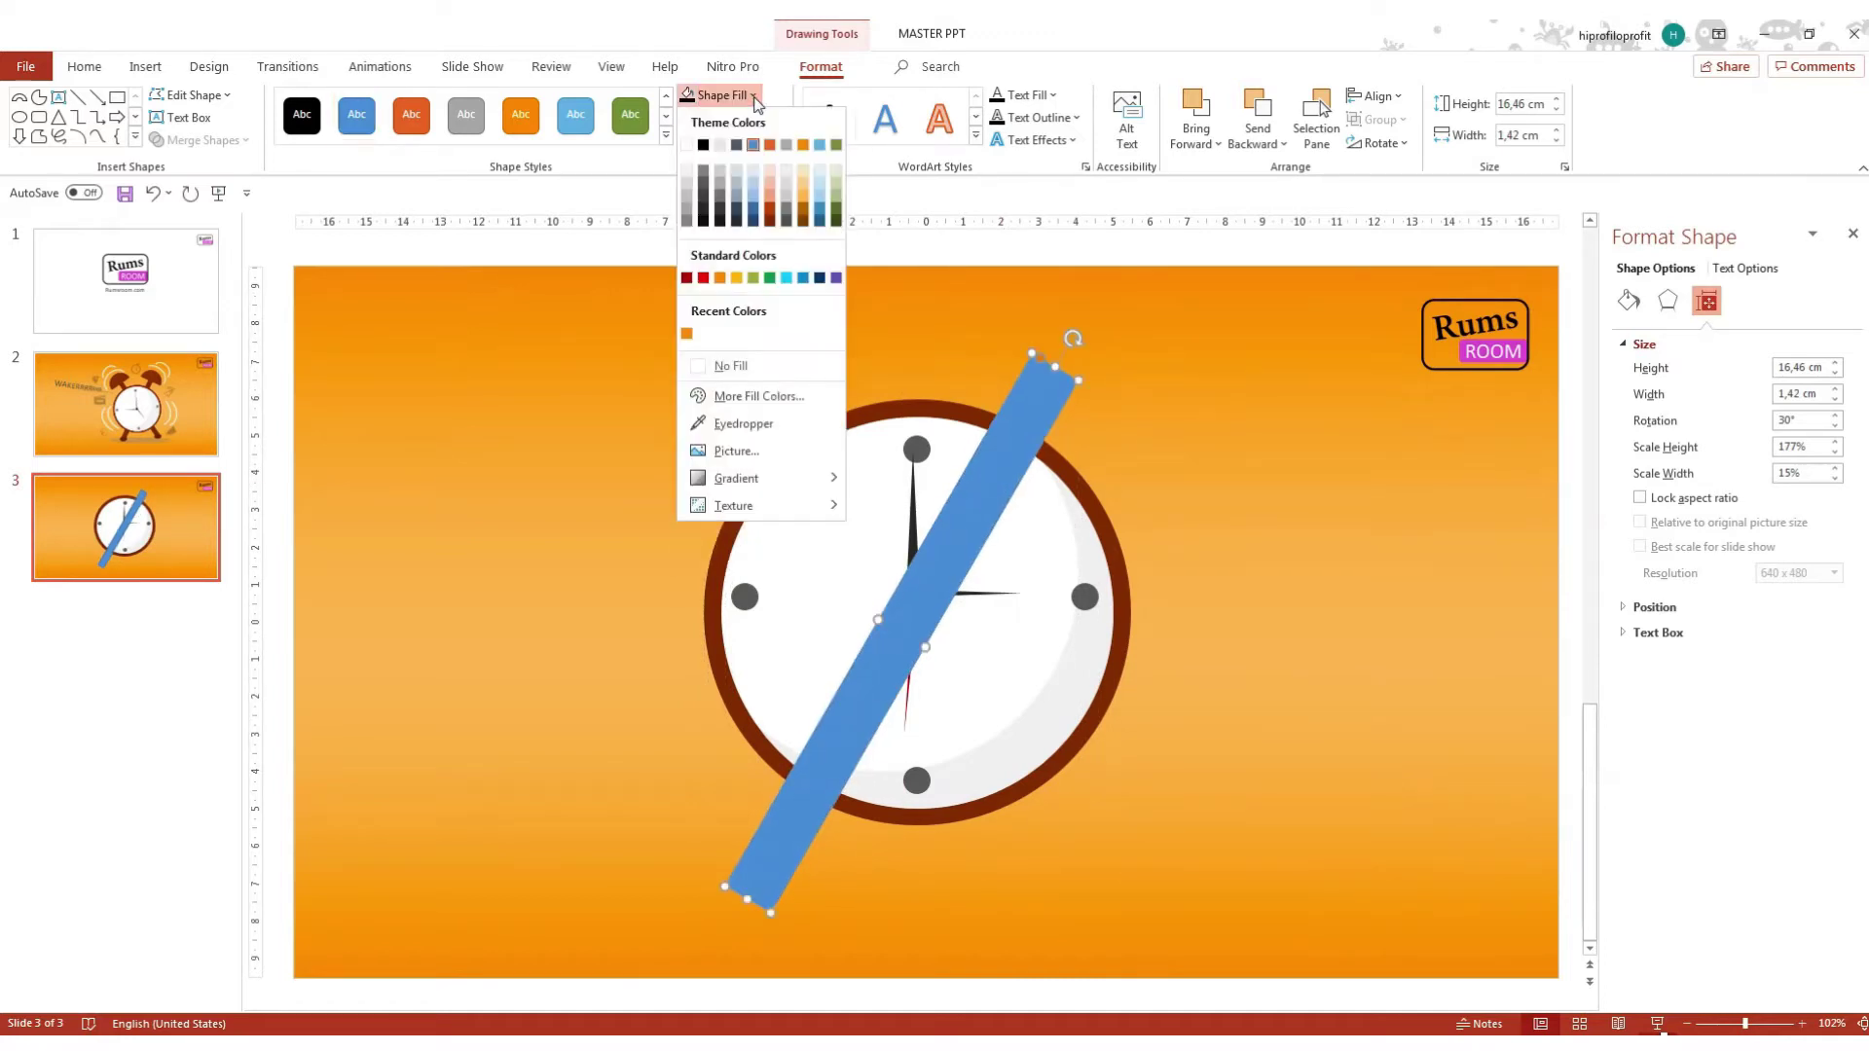
left_click(770, 222)
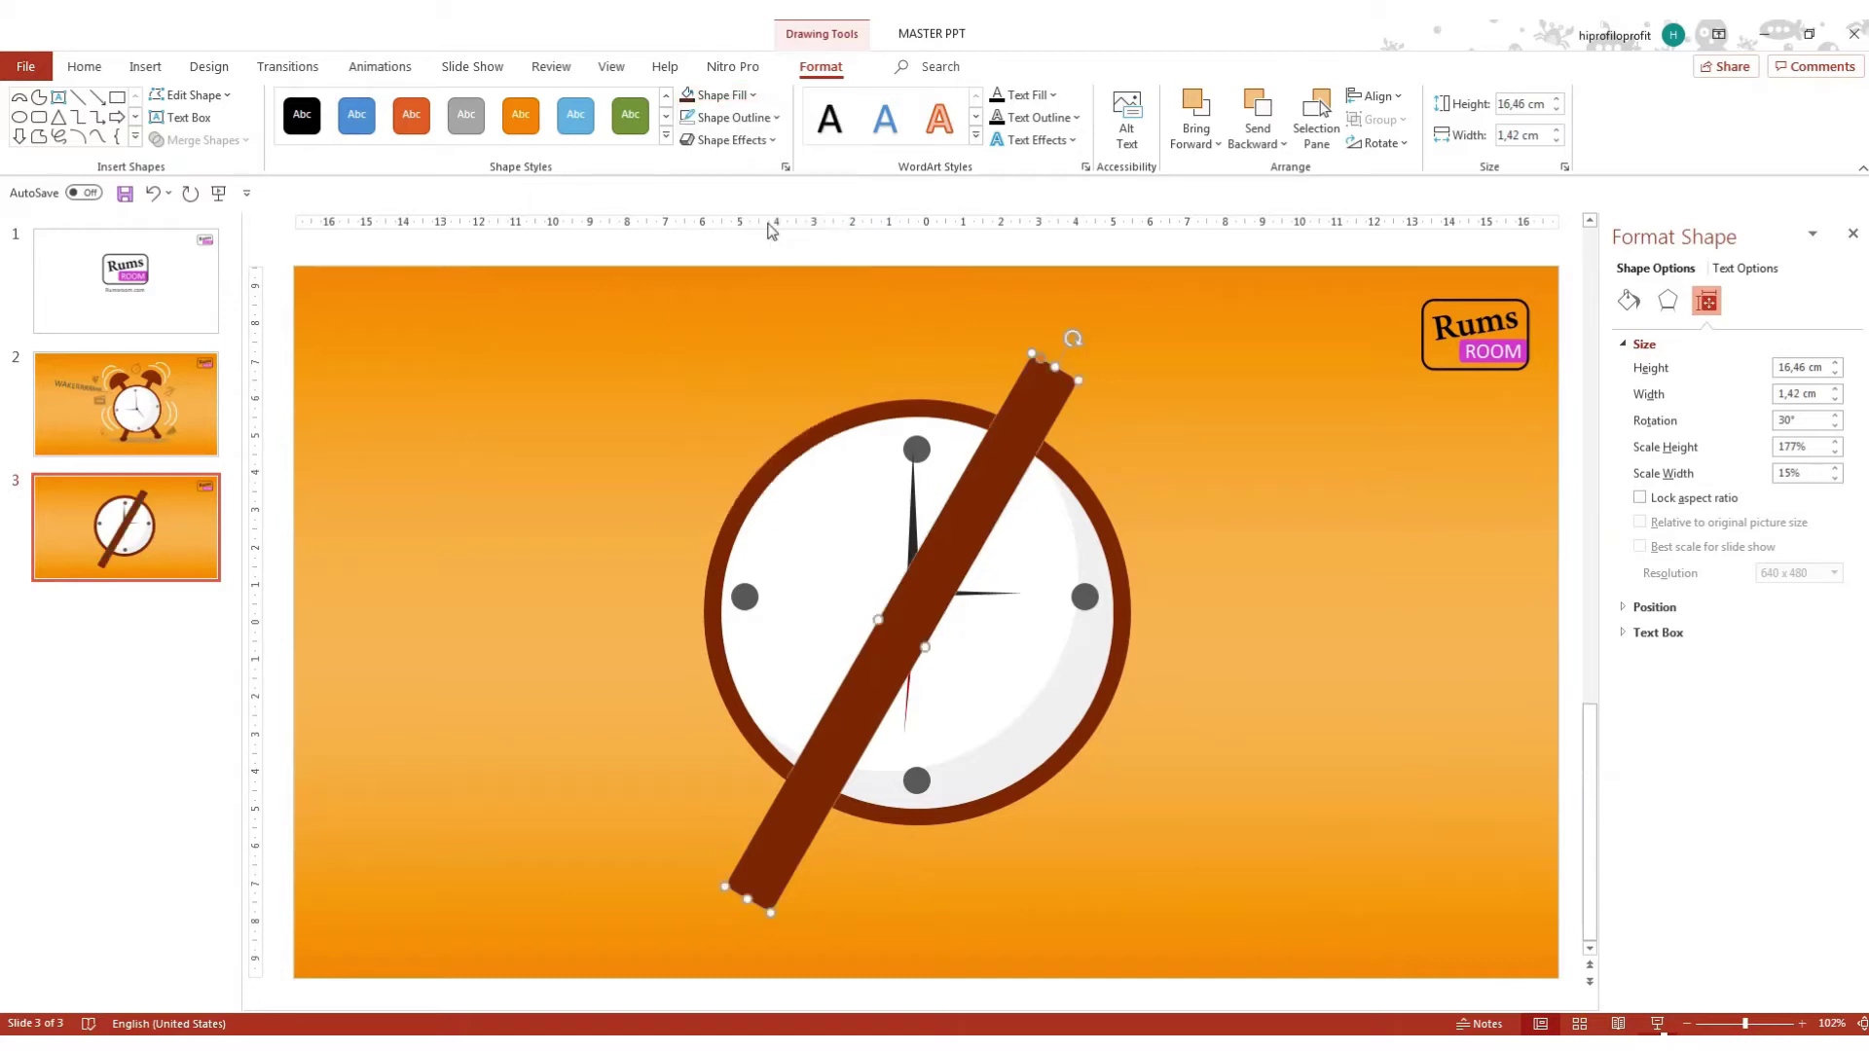
Send the brown bar to the back, behind the clock face.
left_click(1267, 144)
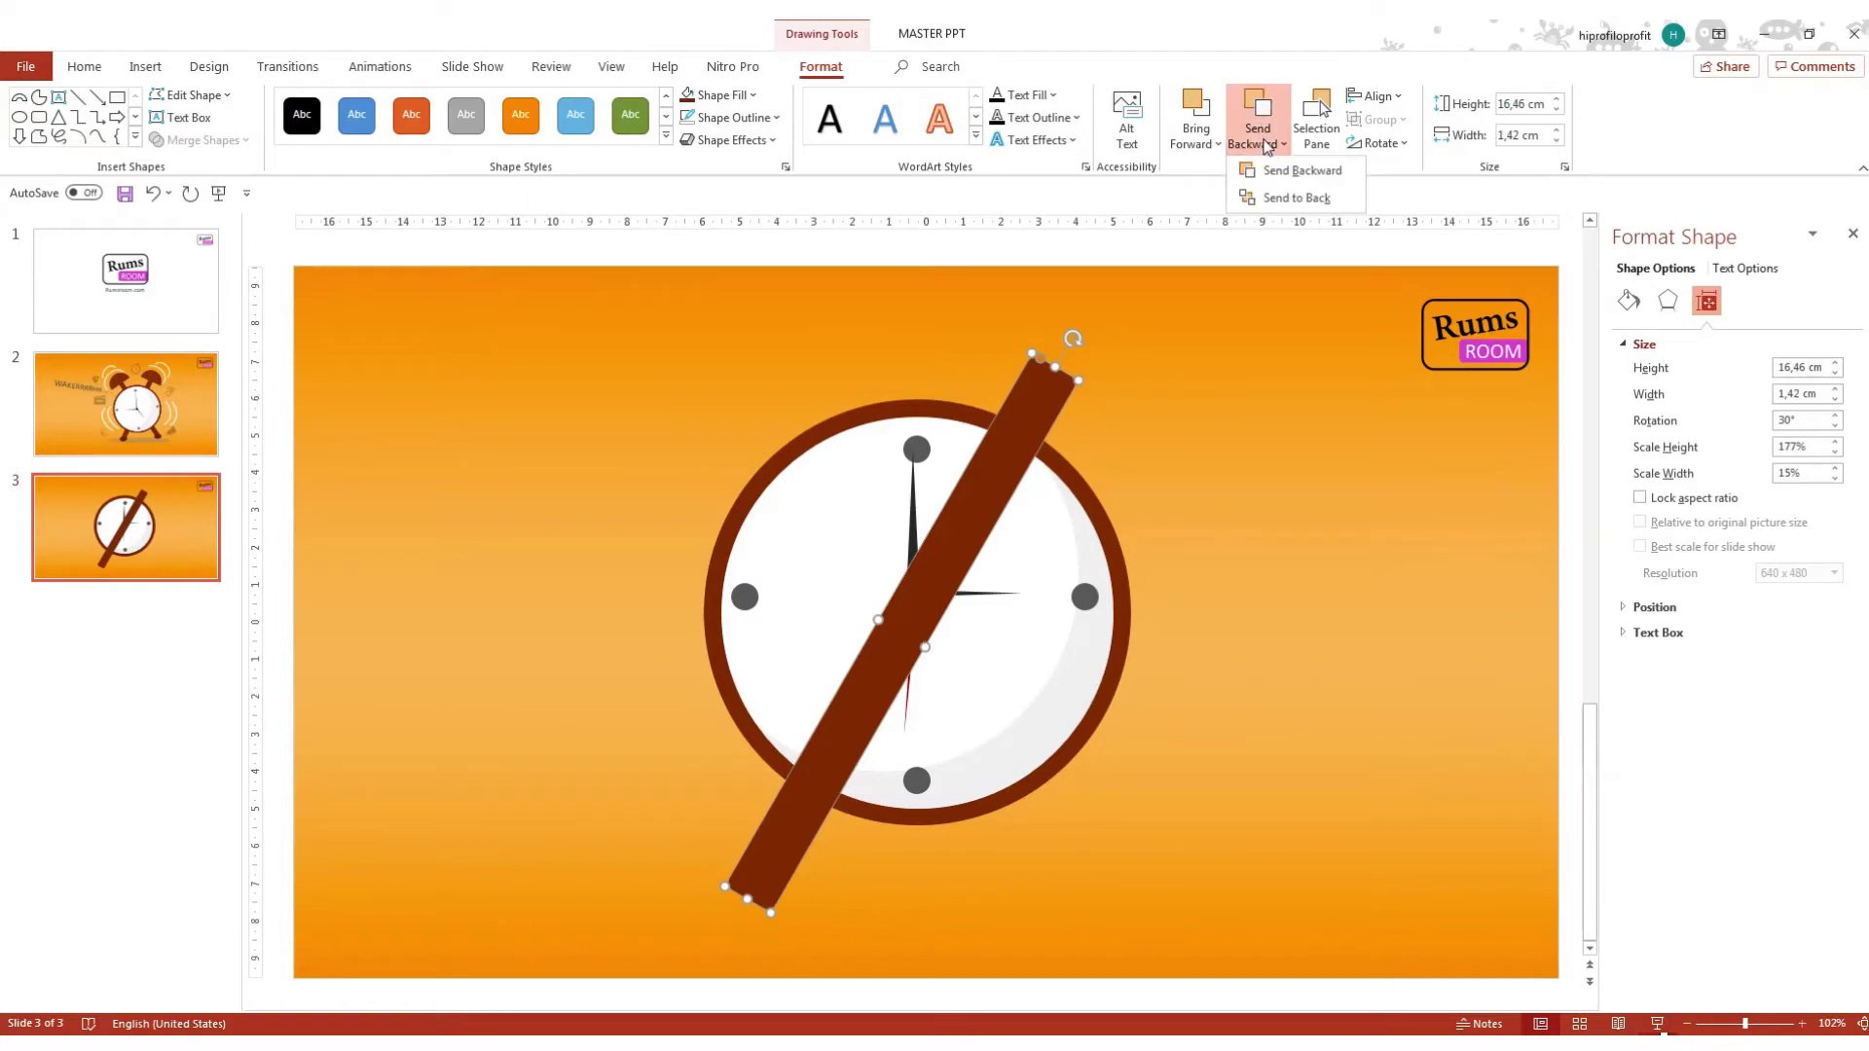
left_click(1286, 199)
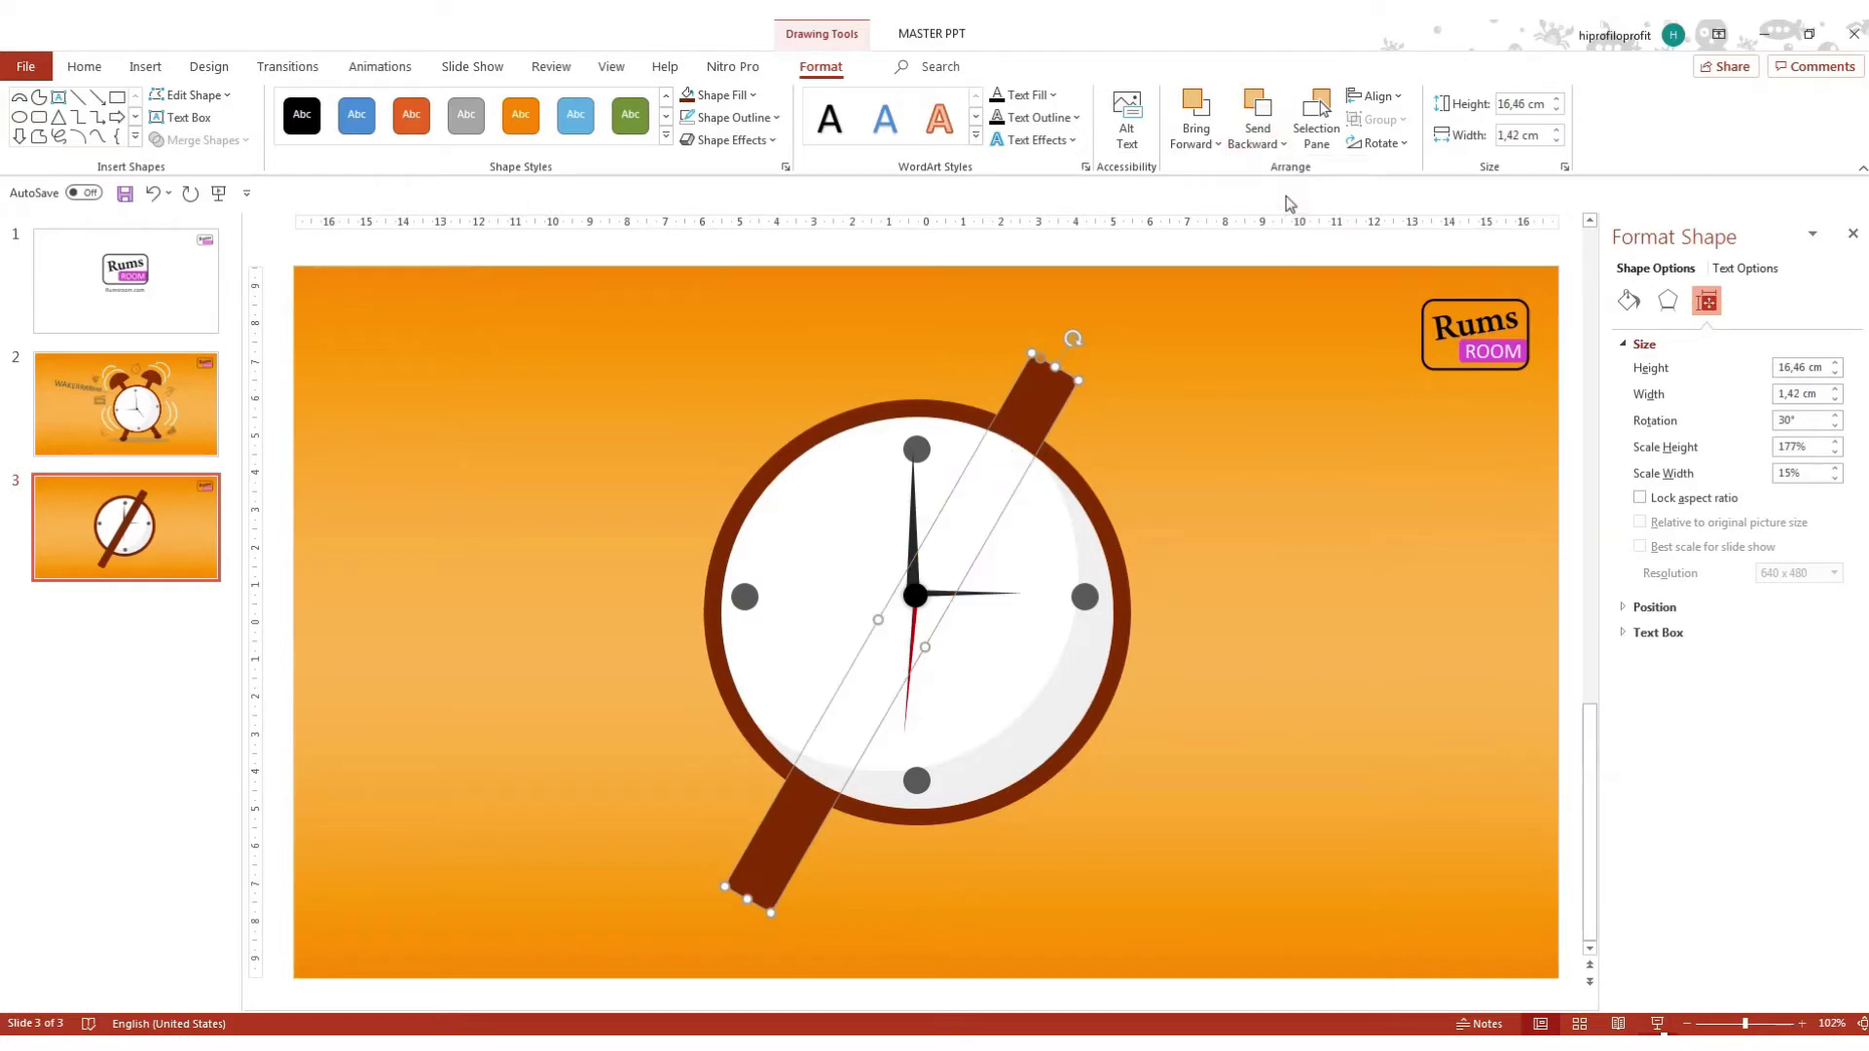
left_click(1072, 389)
left_click(1049, 392)
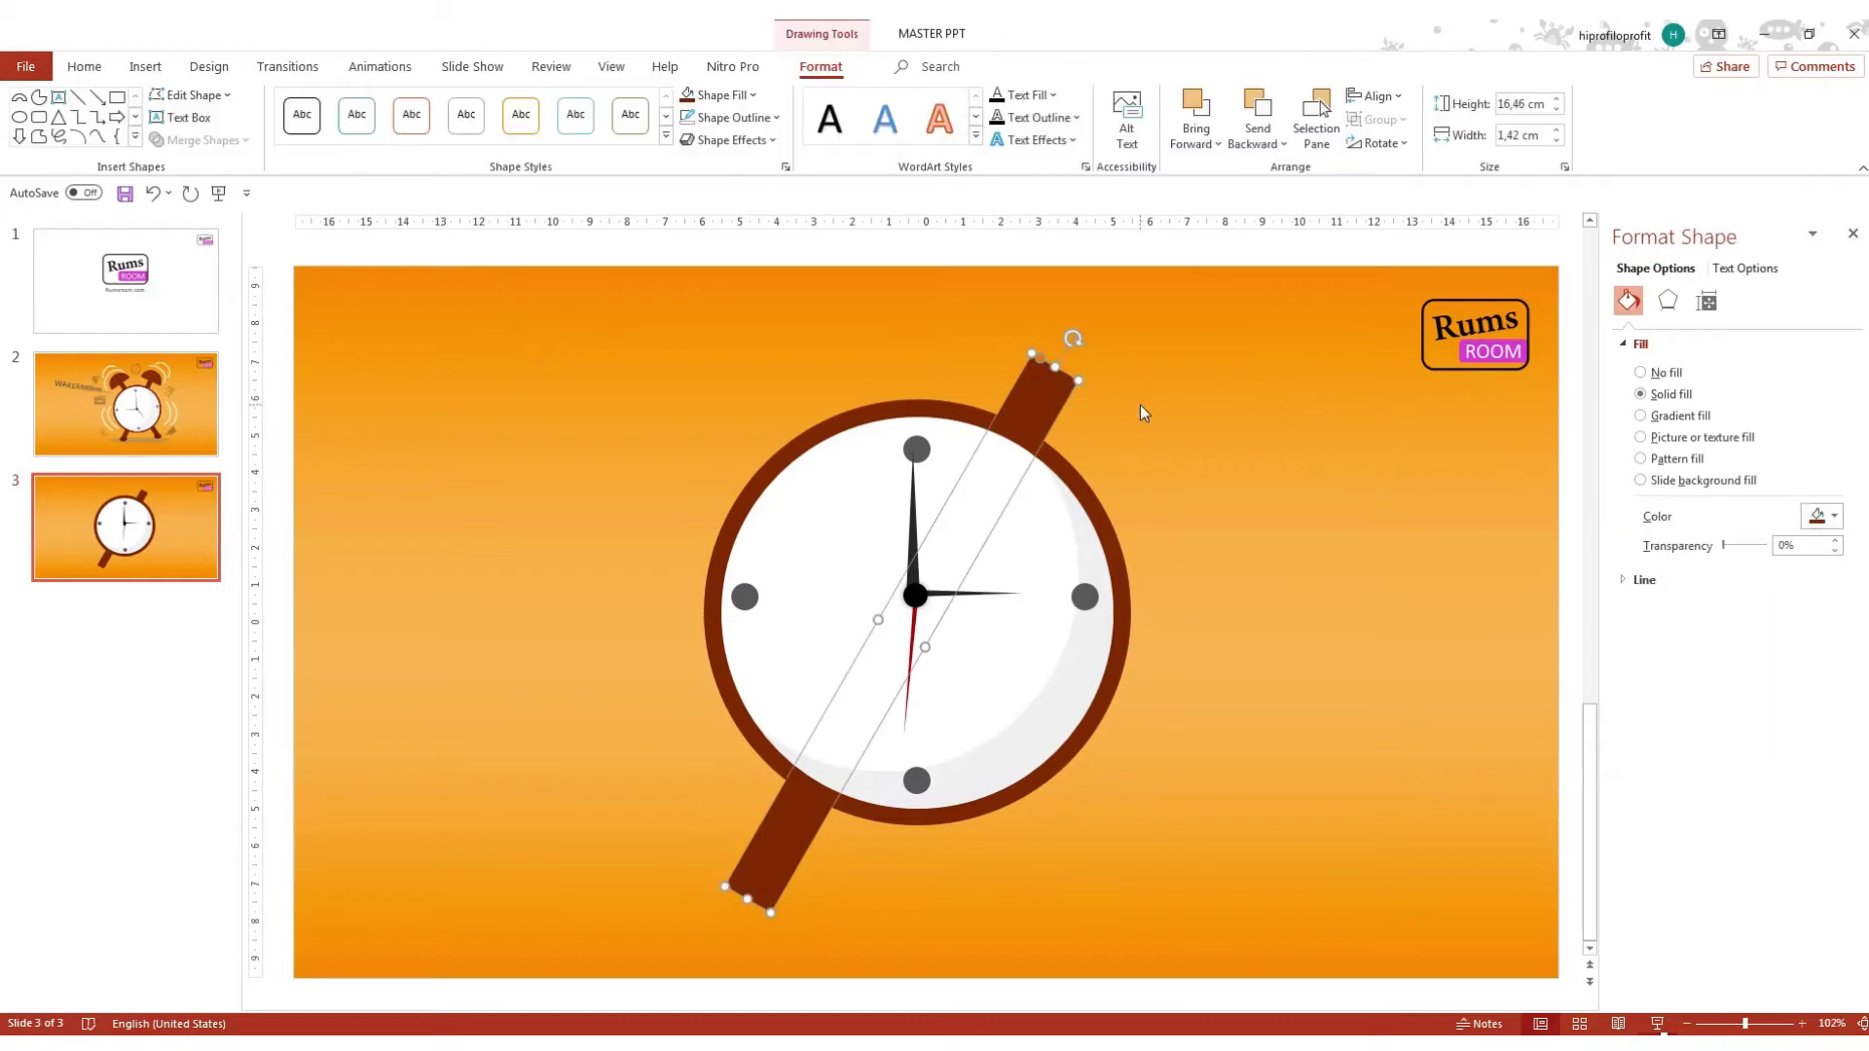
Duplicate the brown bar, flip it vertically, position it symmetrically and send it to back.
key("ctrl+d")
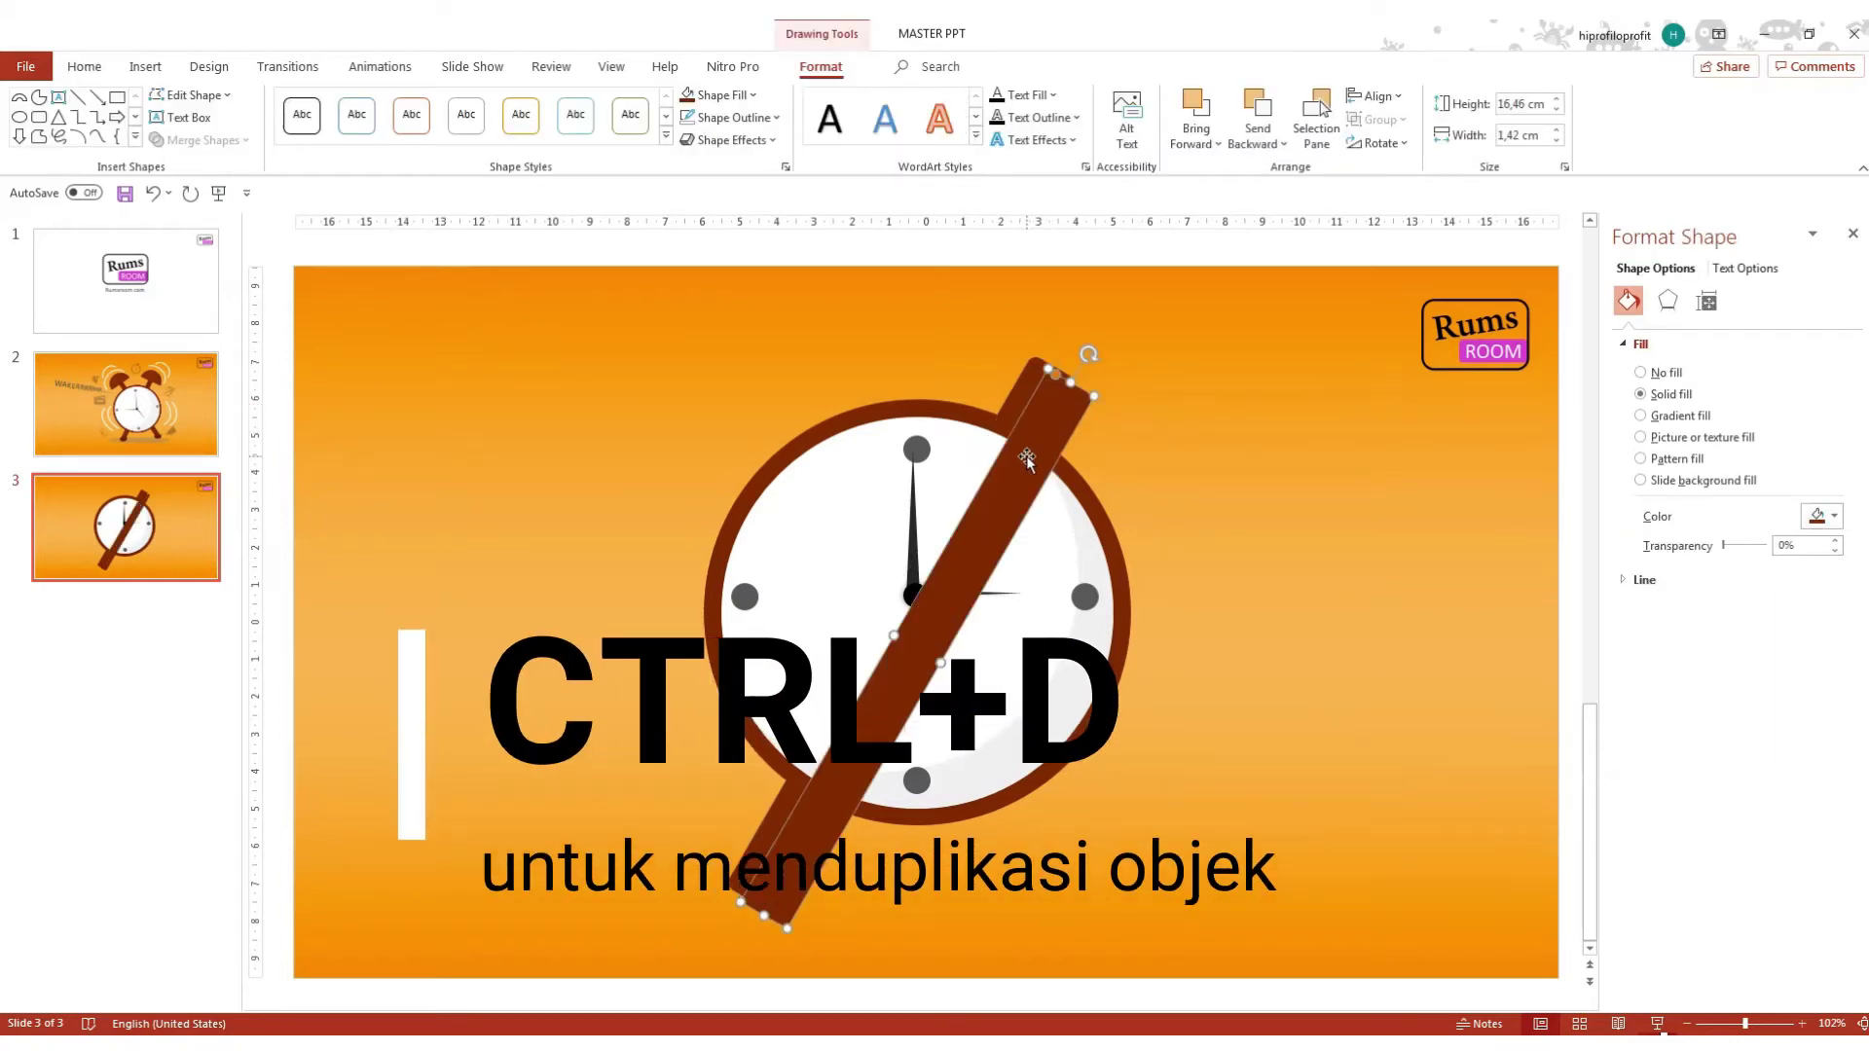
left_click_drag(1025, 456, 1094, 459)
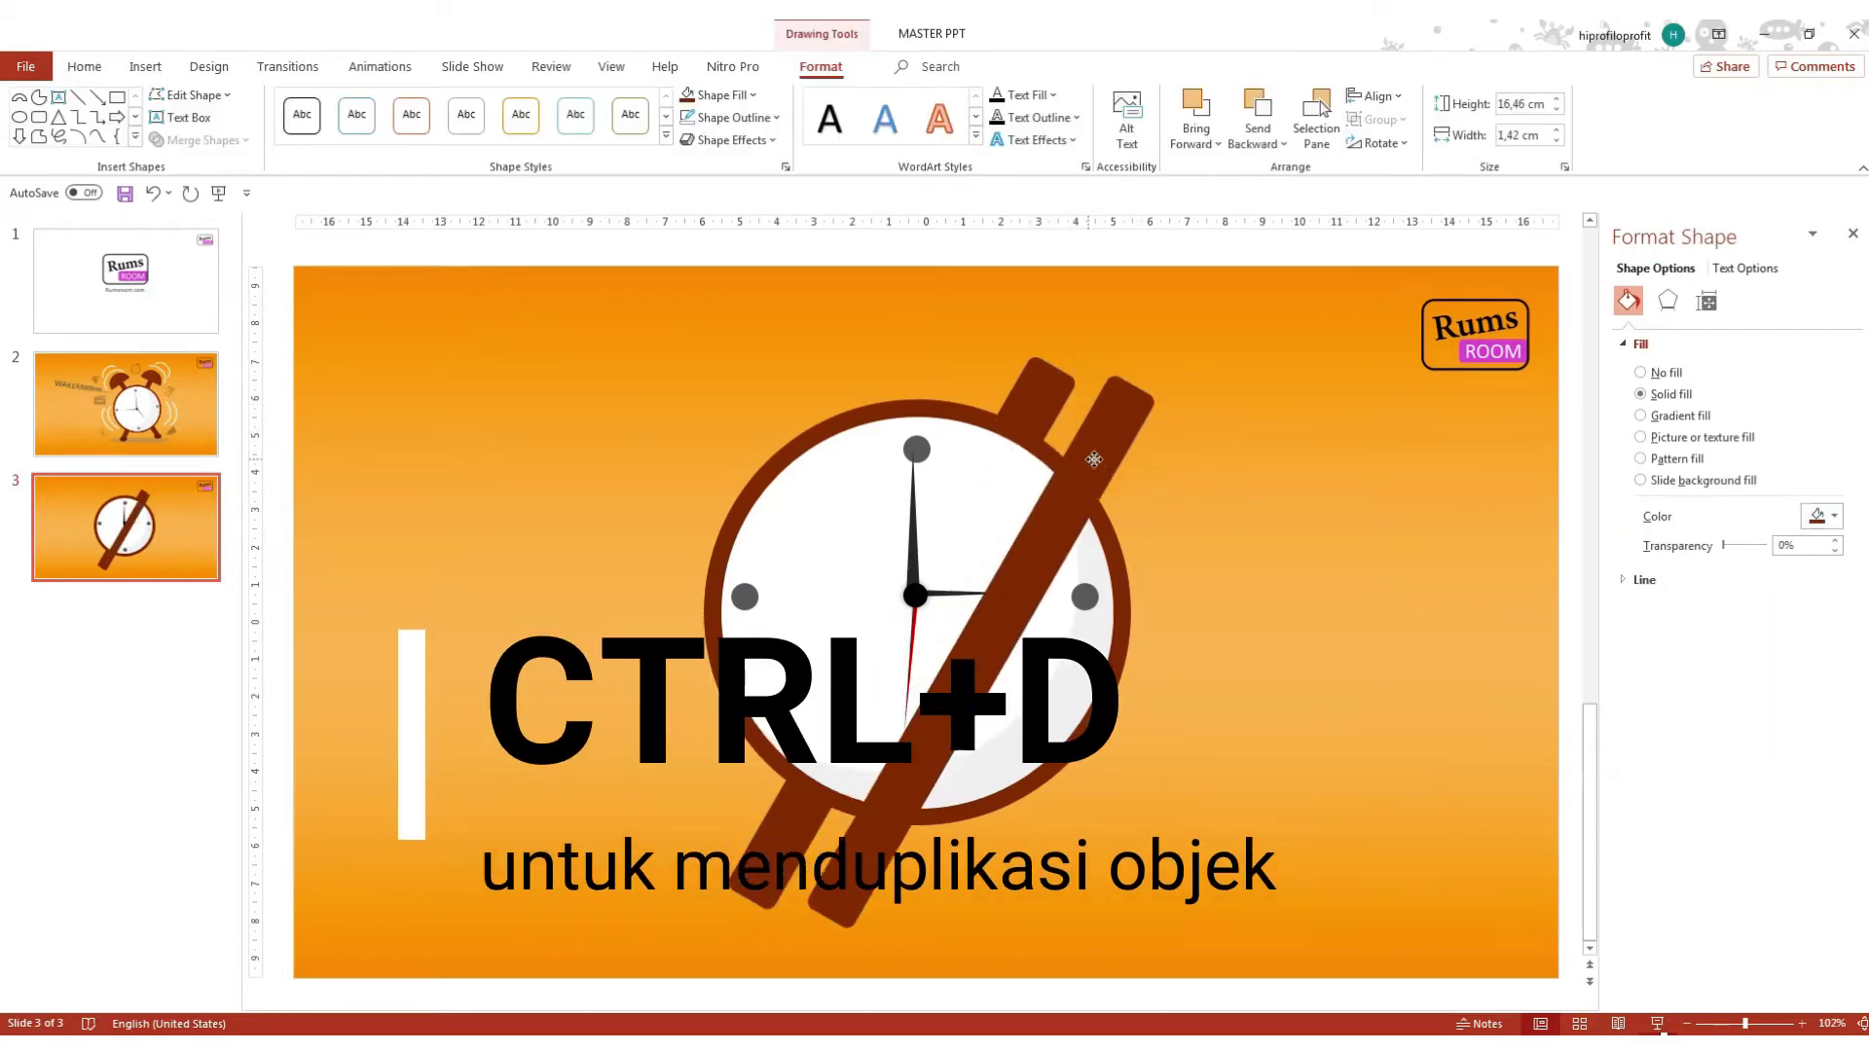
left_click(1380, 143)
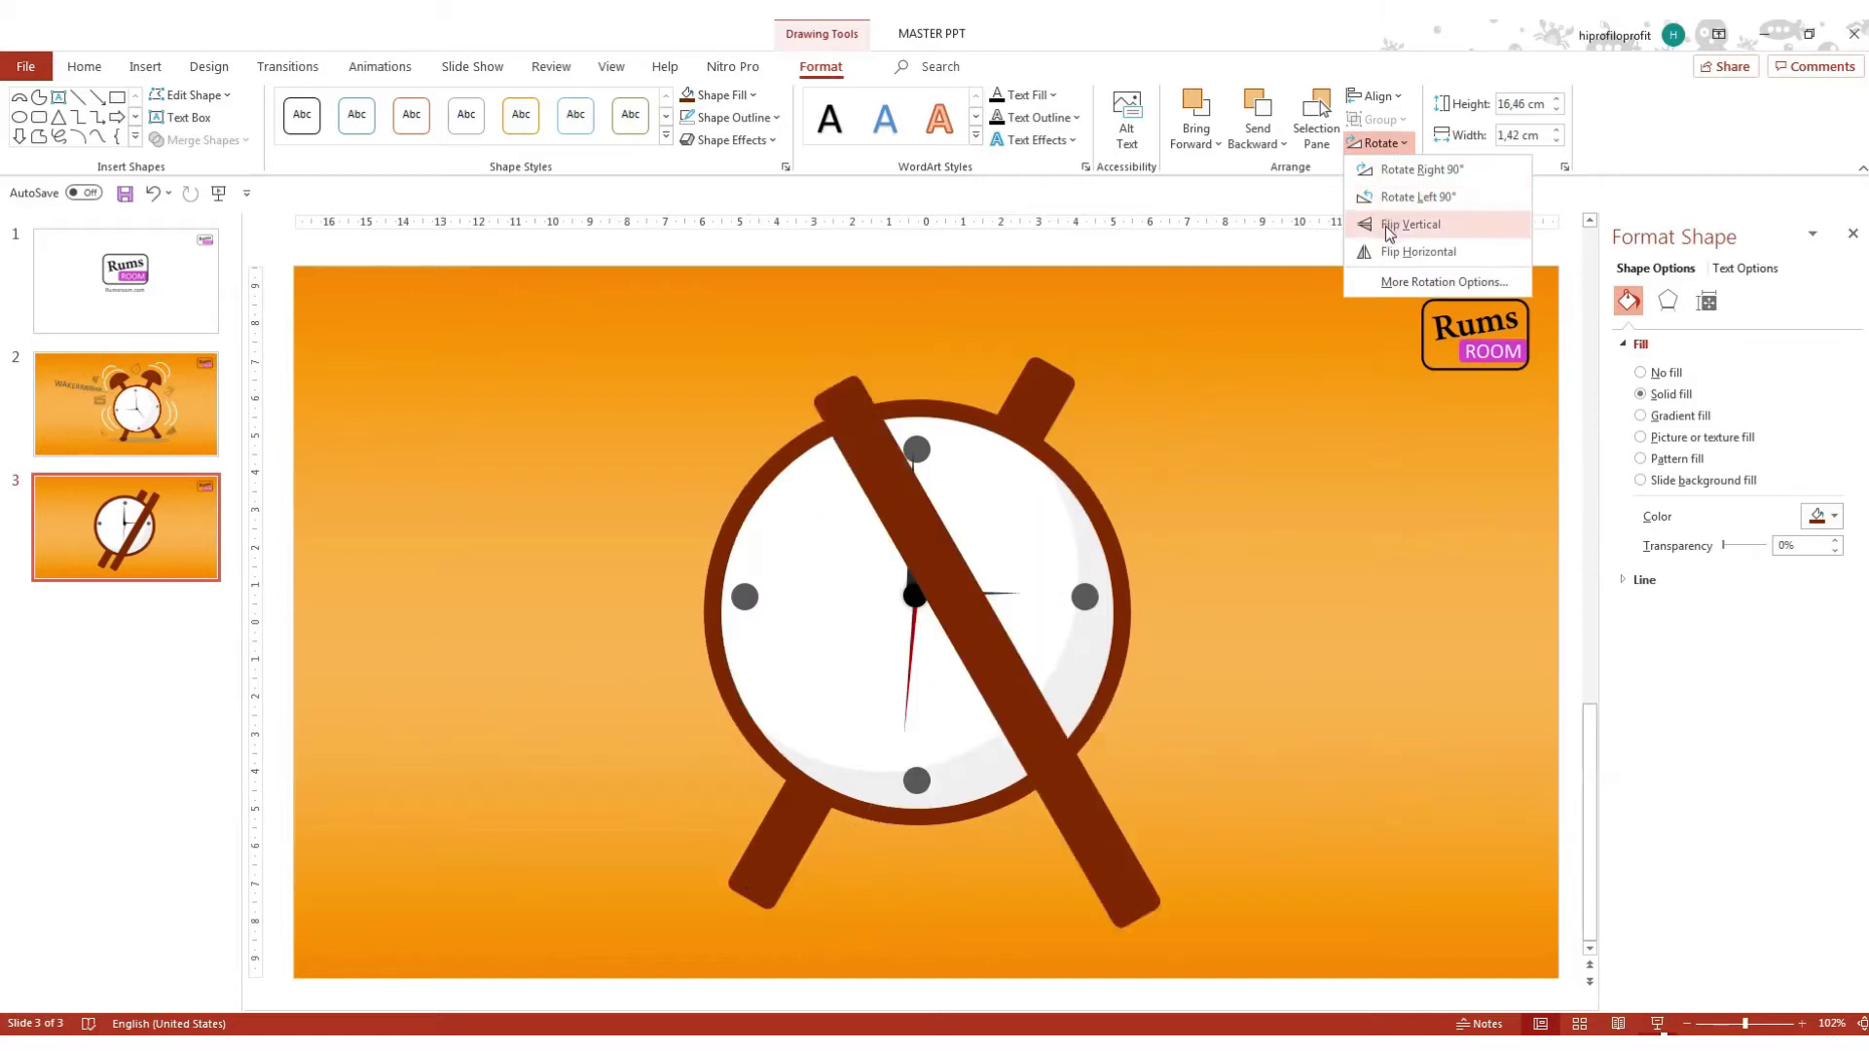
left_click(1397, 223)
left_click_drag(1075, 829, 1016, 815)
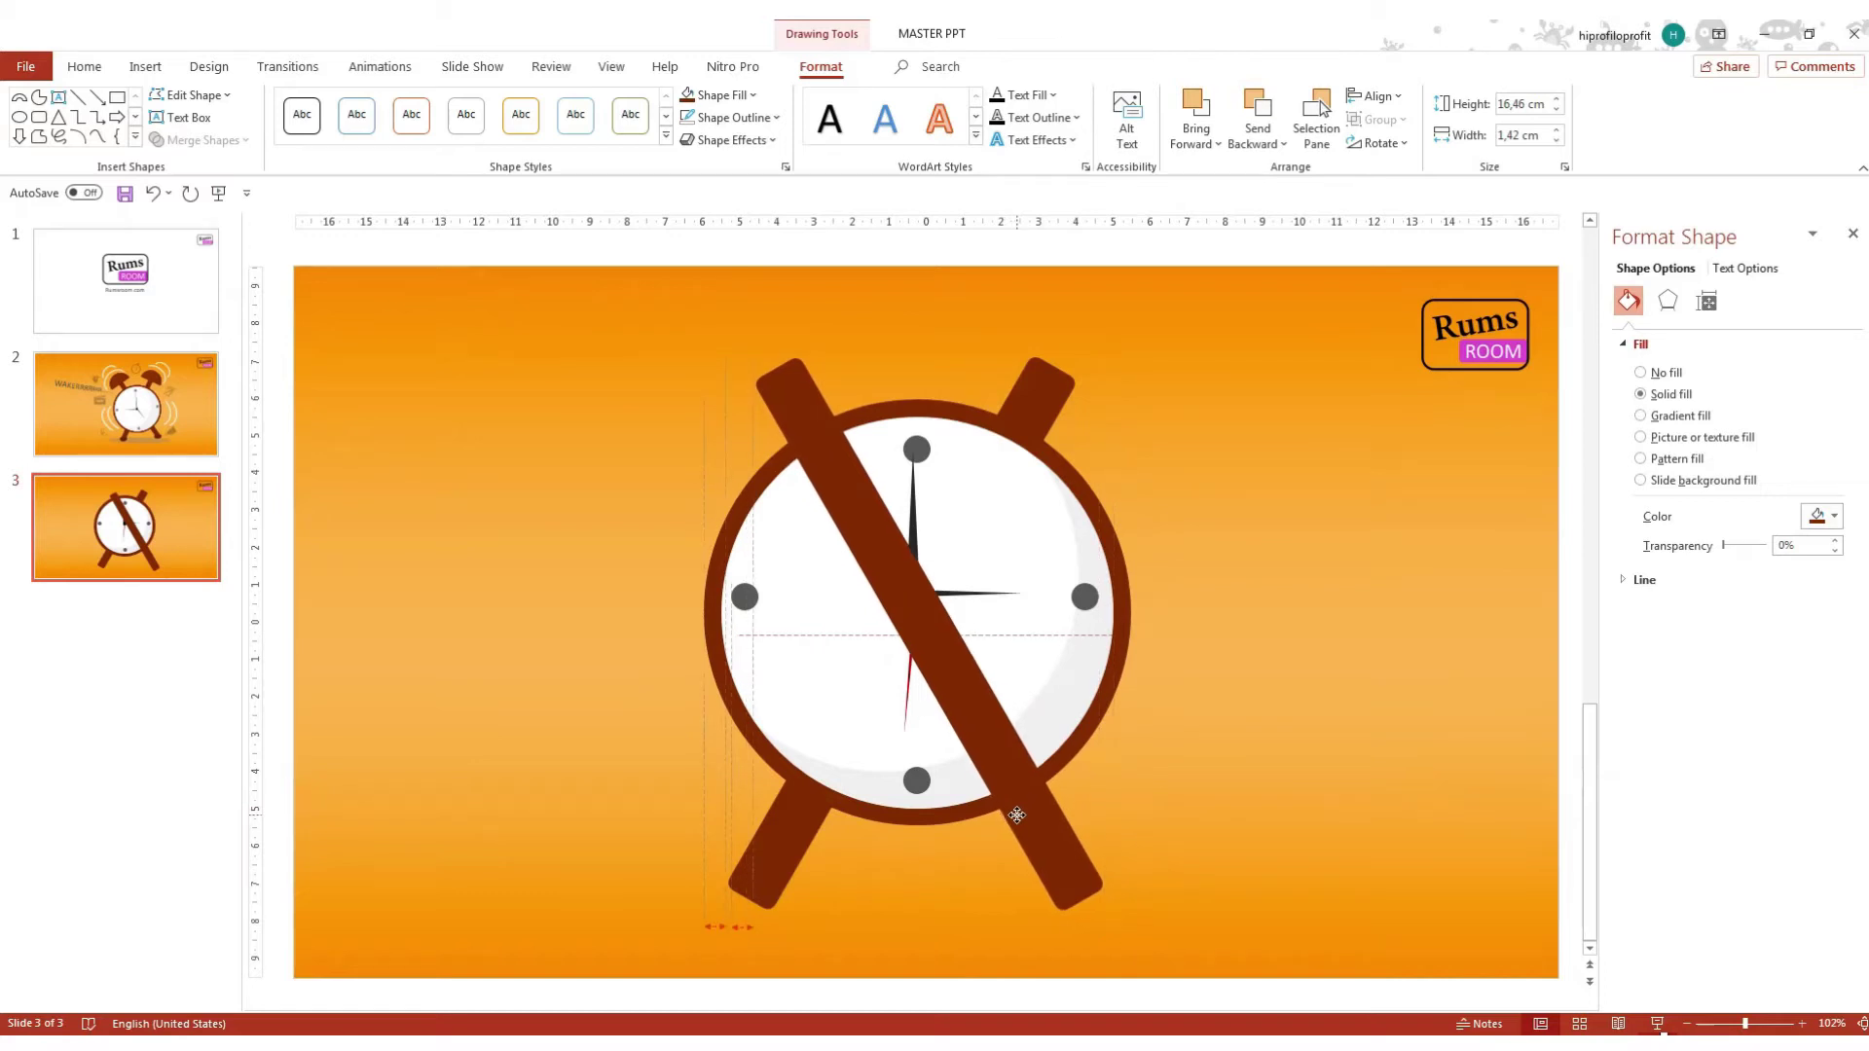
left_click(1283, 145)
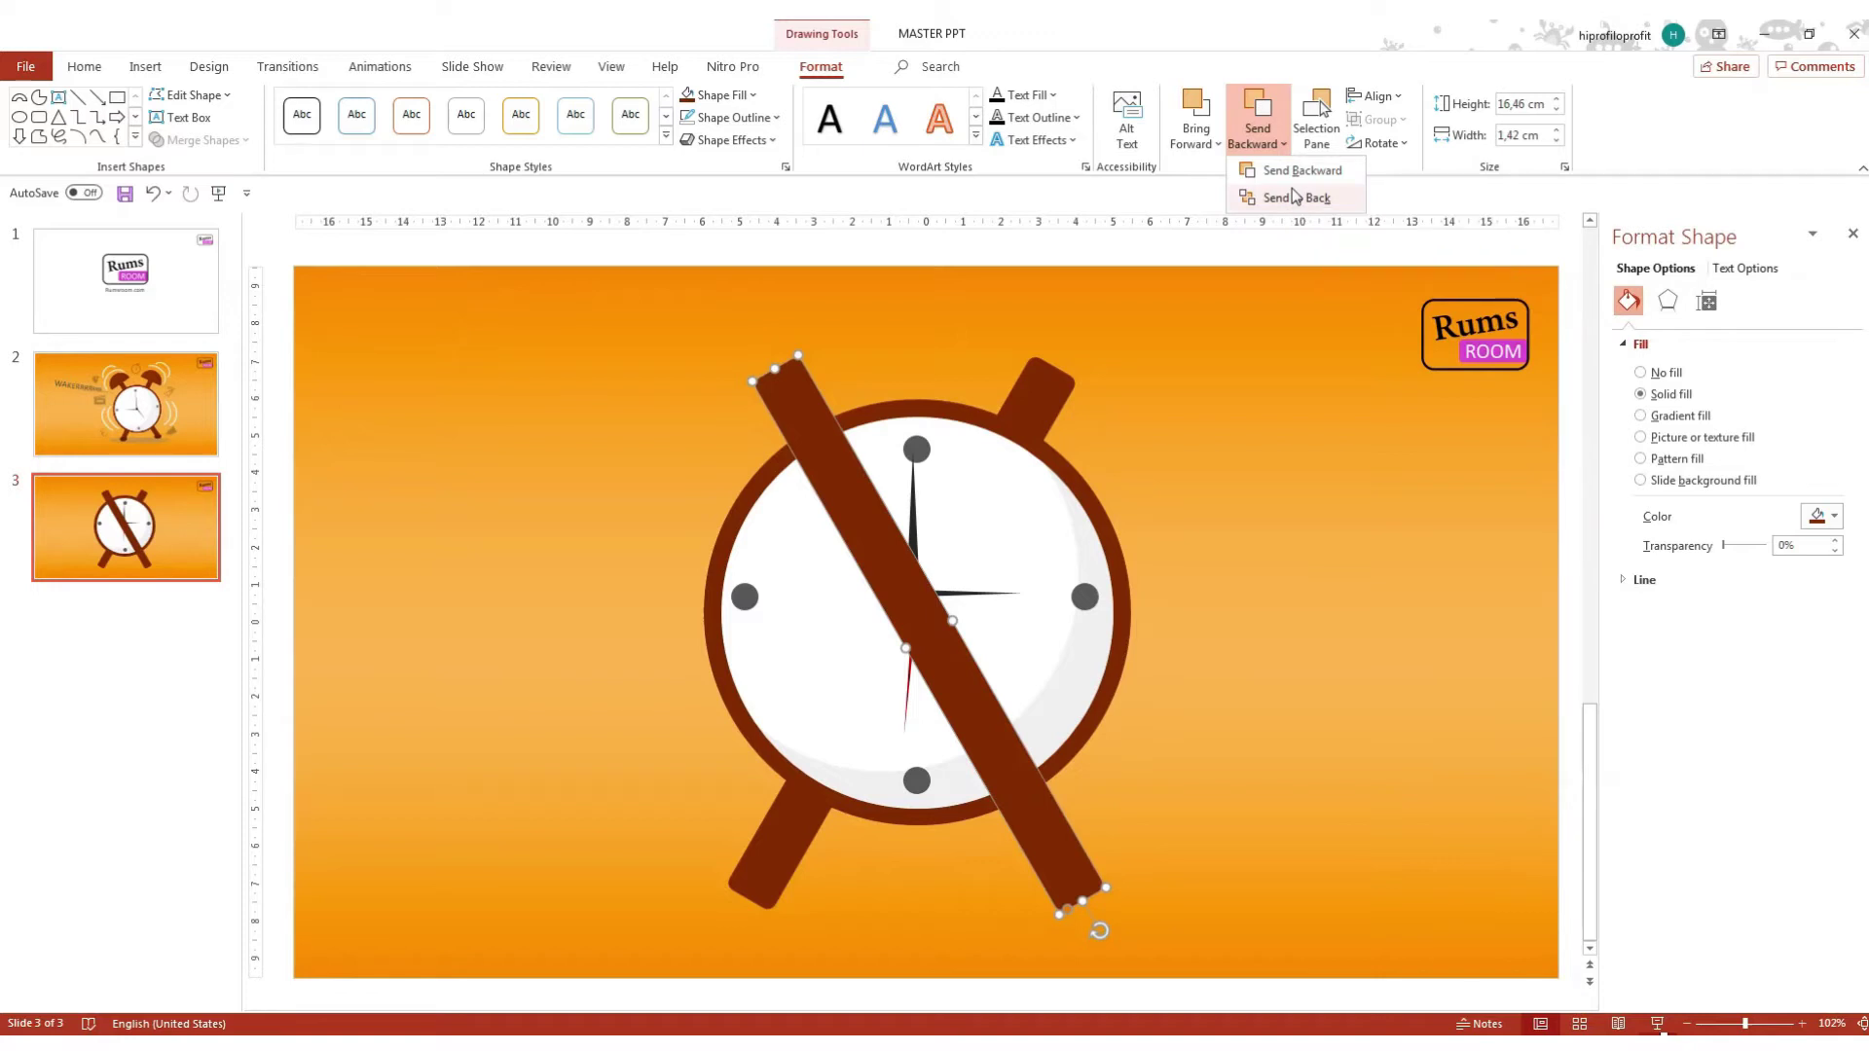
left_click(1295, 197)
key("Escape")
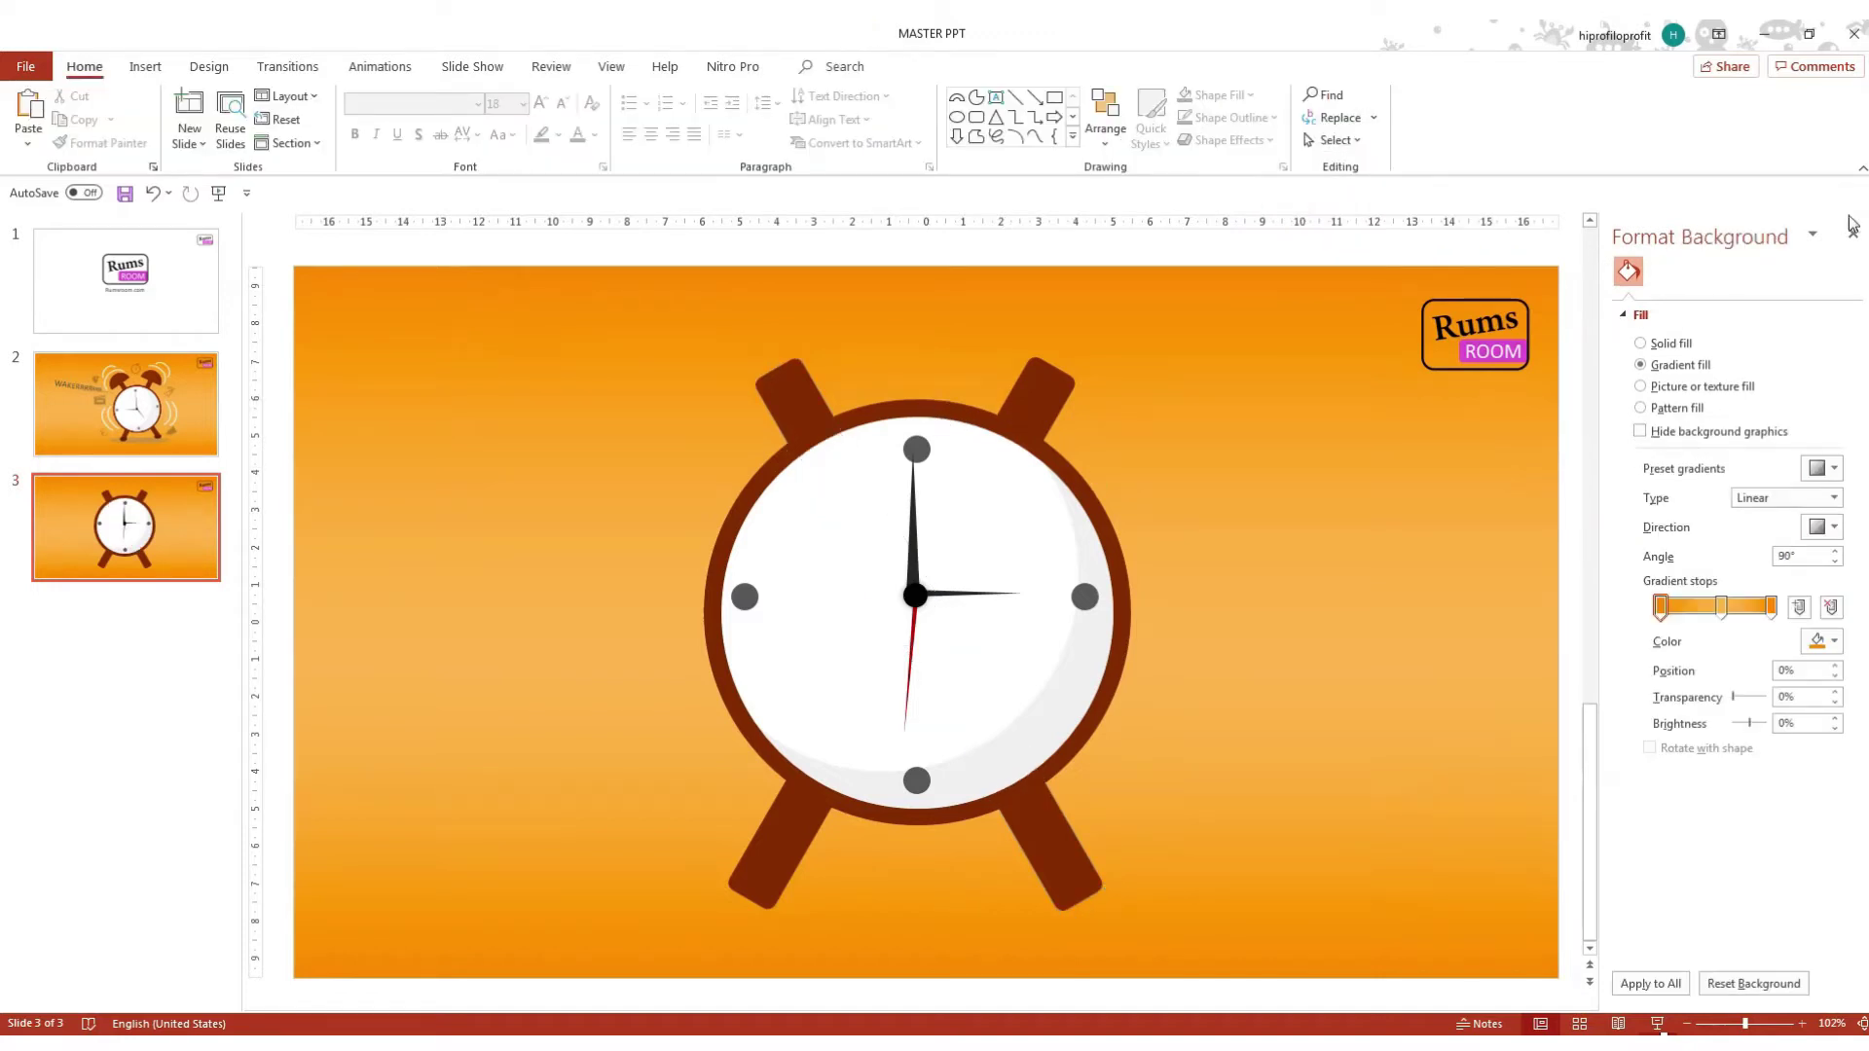
Close the Format Background pane and give the clock's outer circle an Offset: Center shadow.
left_click(1852, 227)
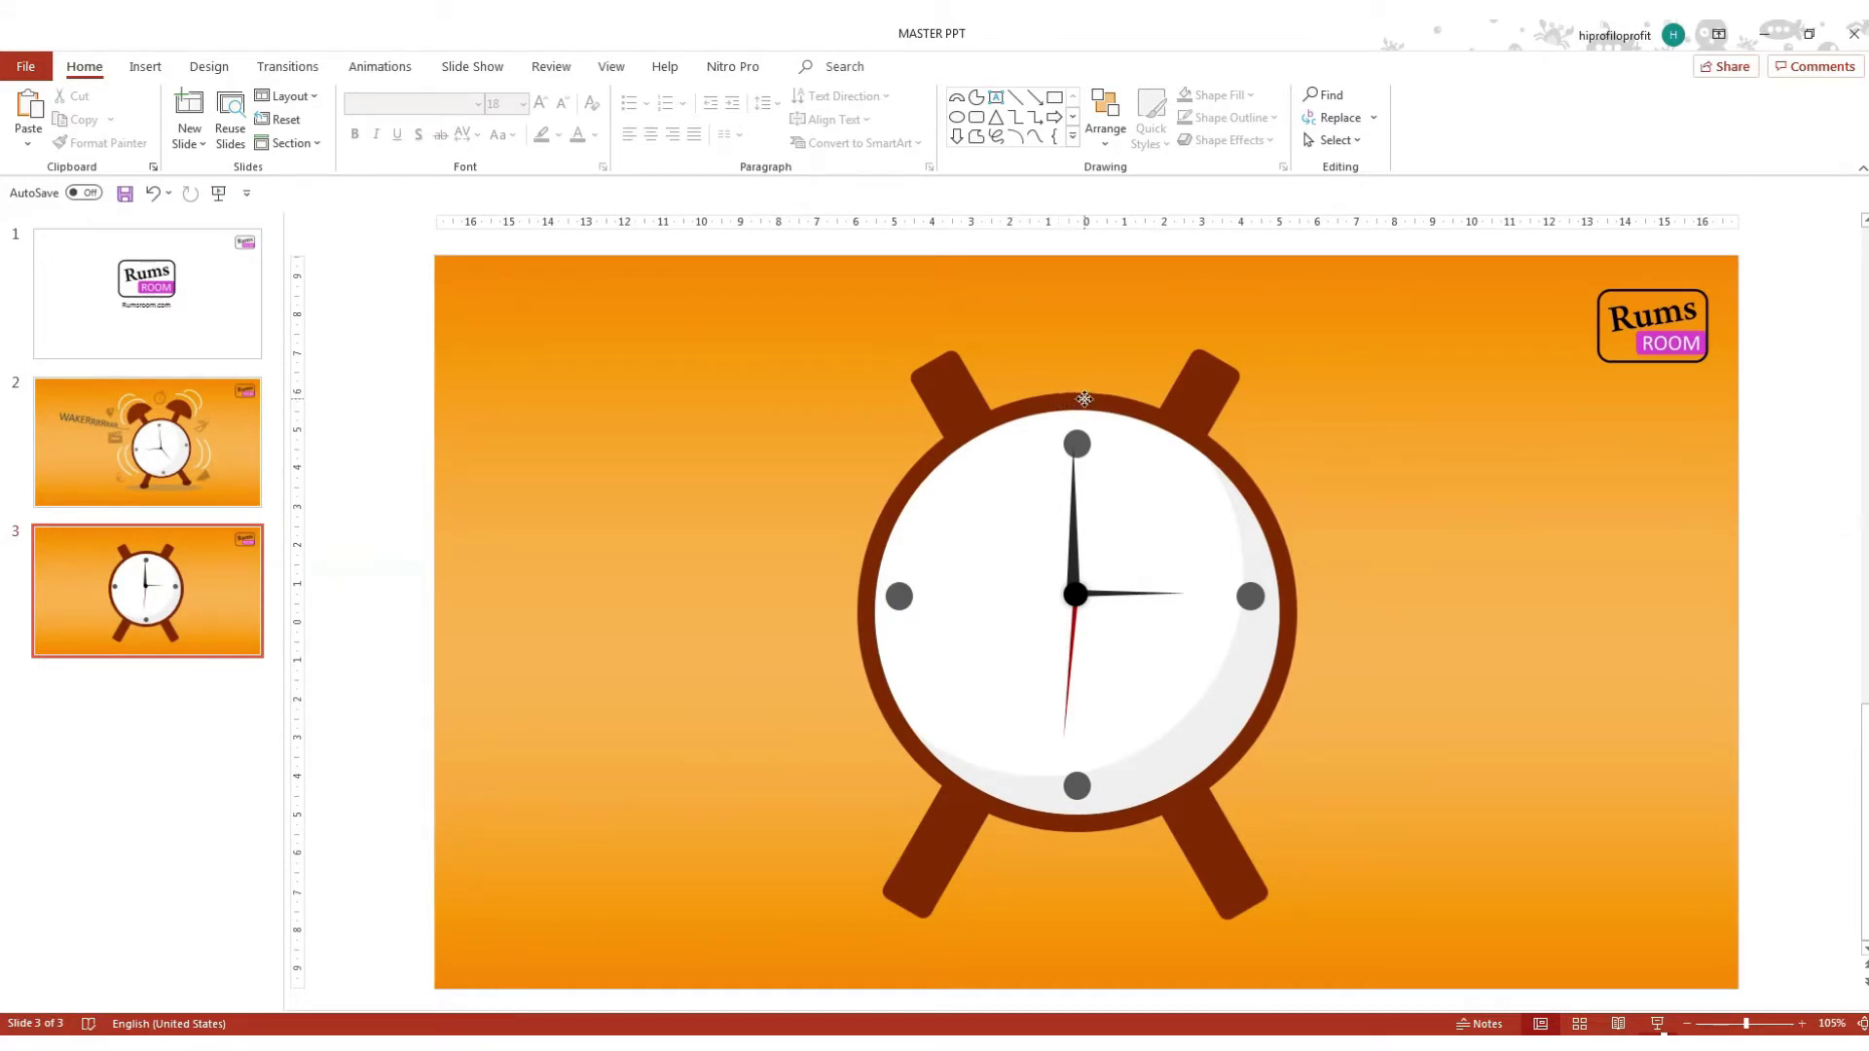
left_click(1069, 401)
left_click(820, 66)
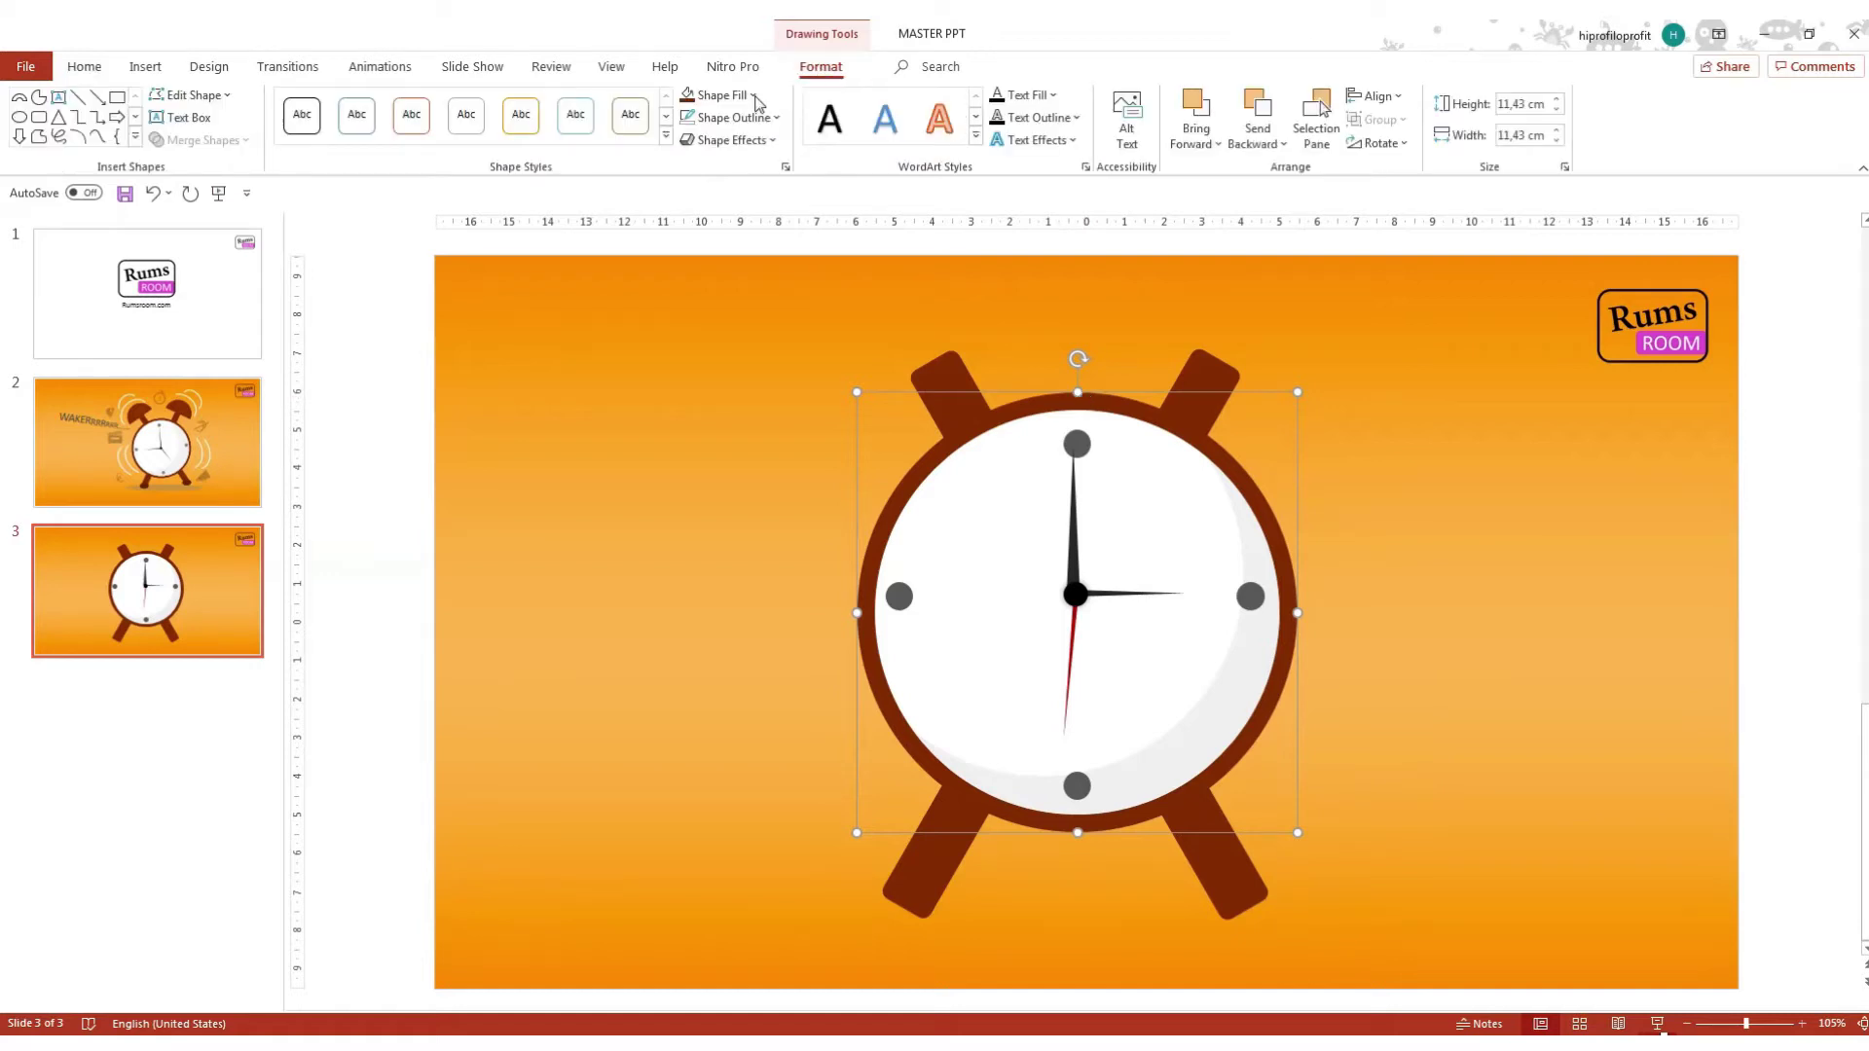
left_click(732, 140)
mouse_move(751, 228)
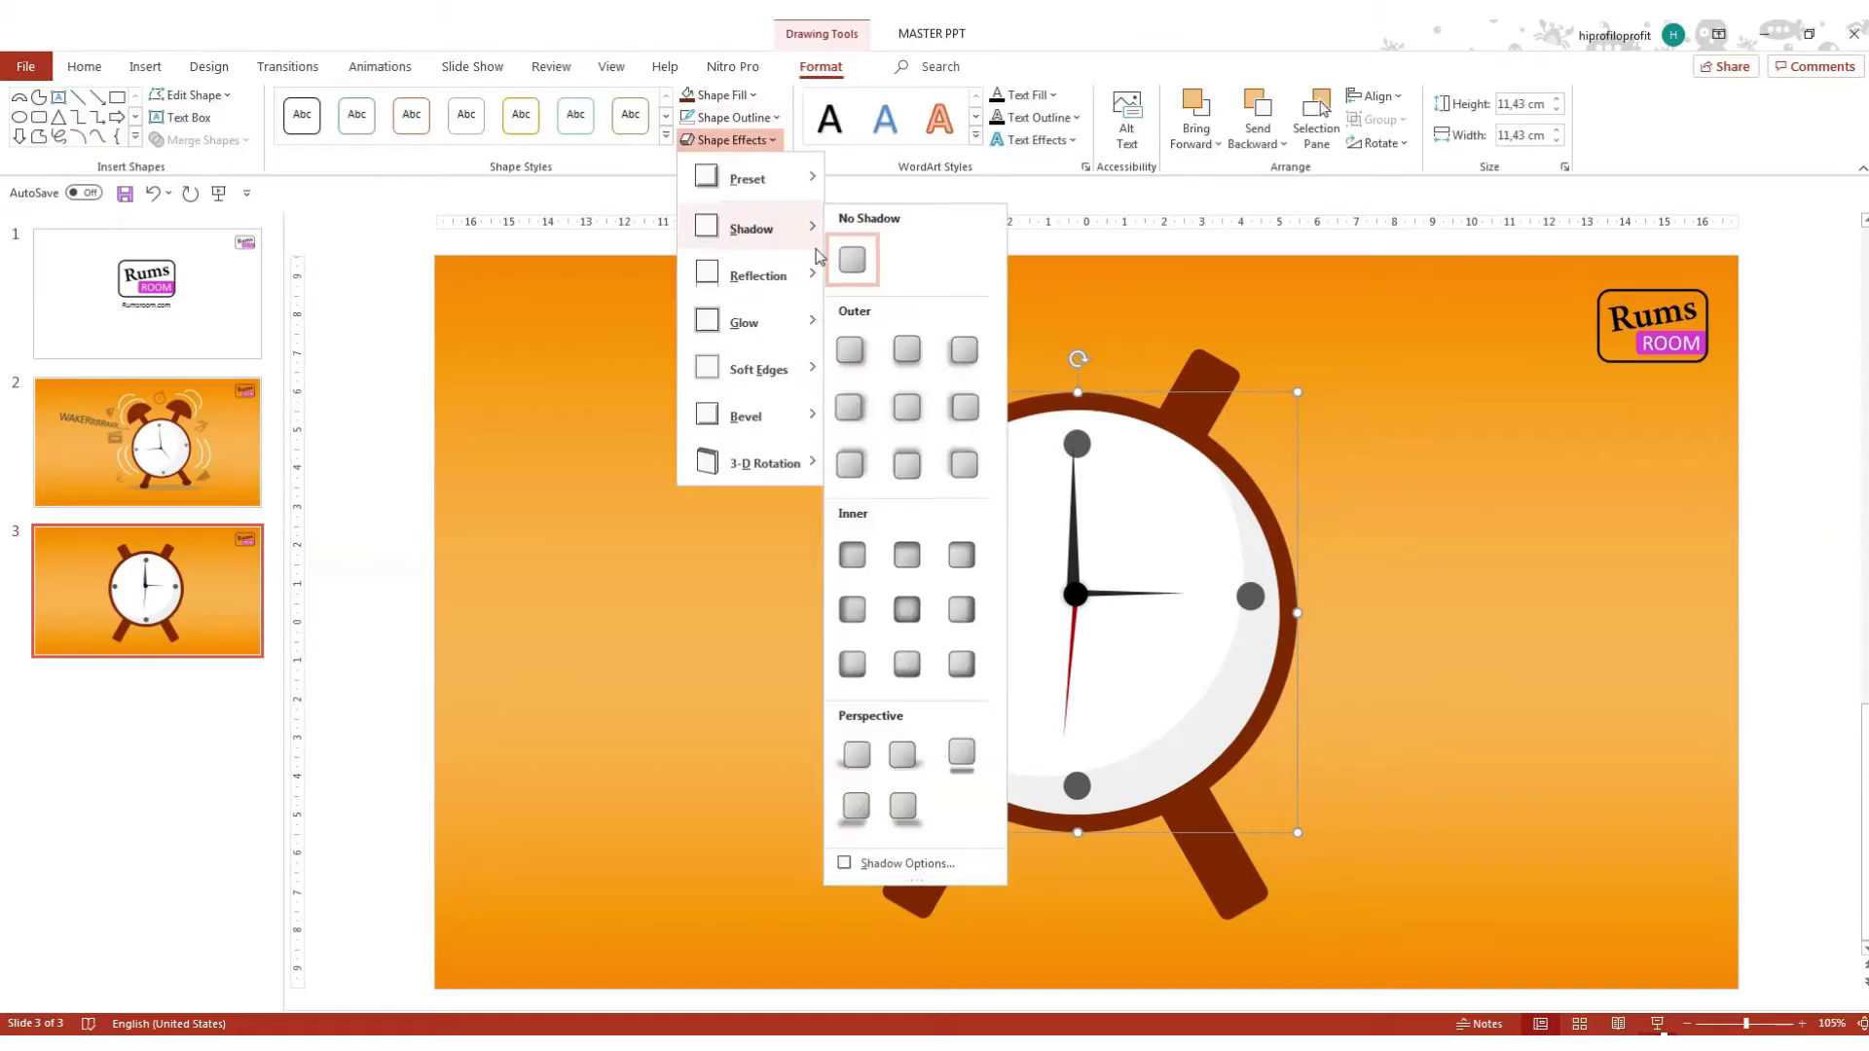
left_click(905, 412)
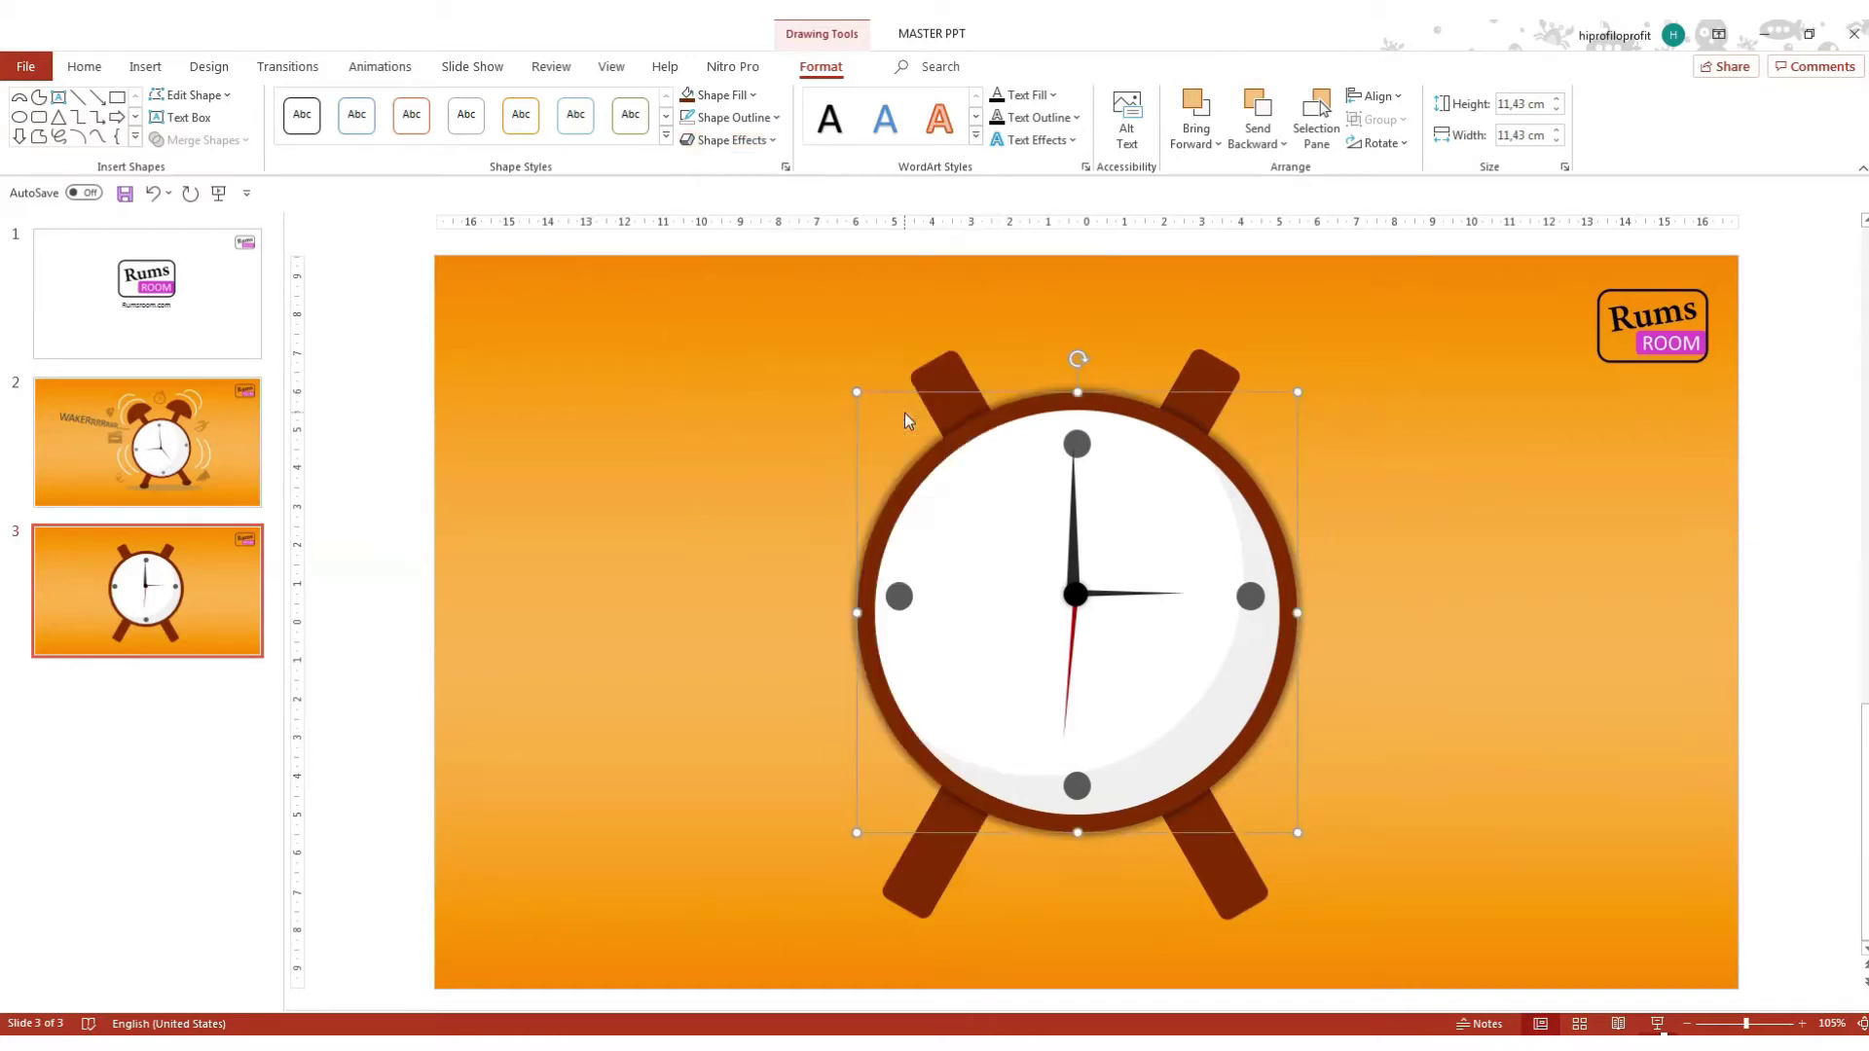
left_click(1363, 418)
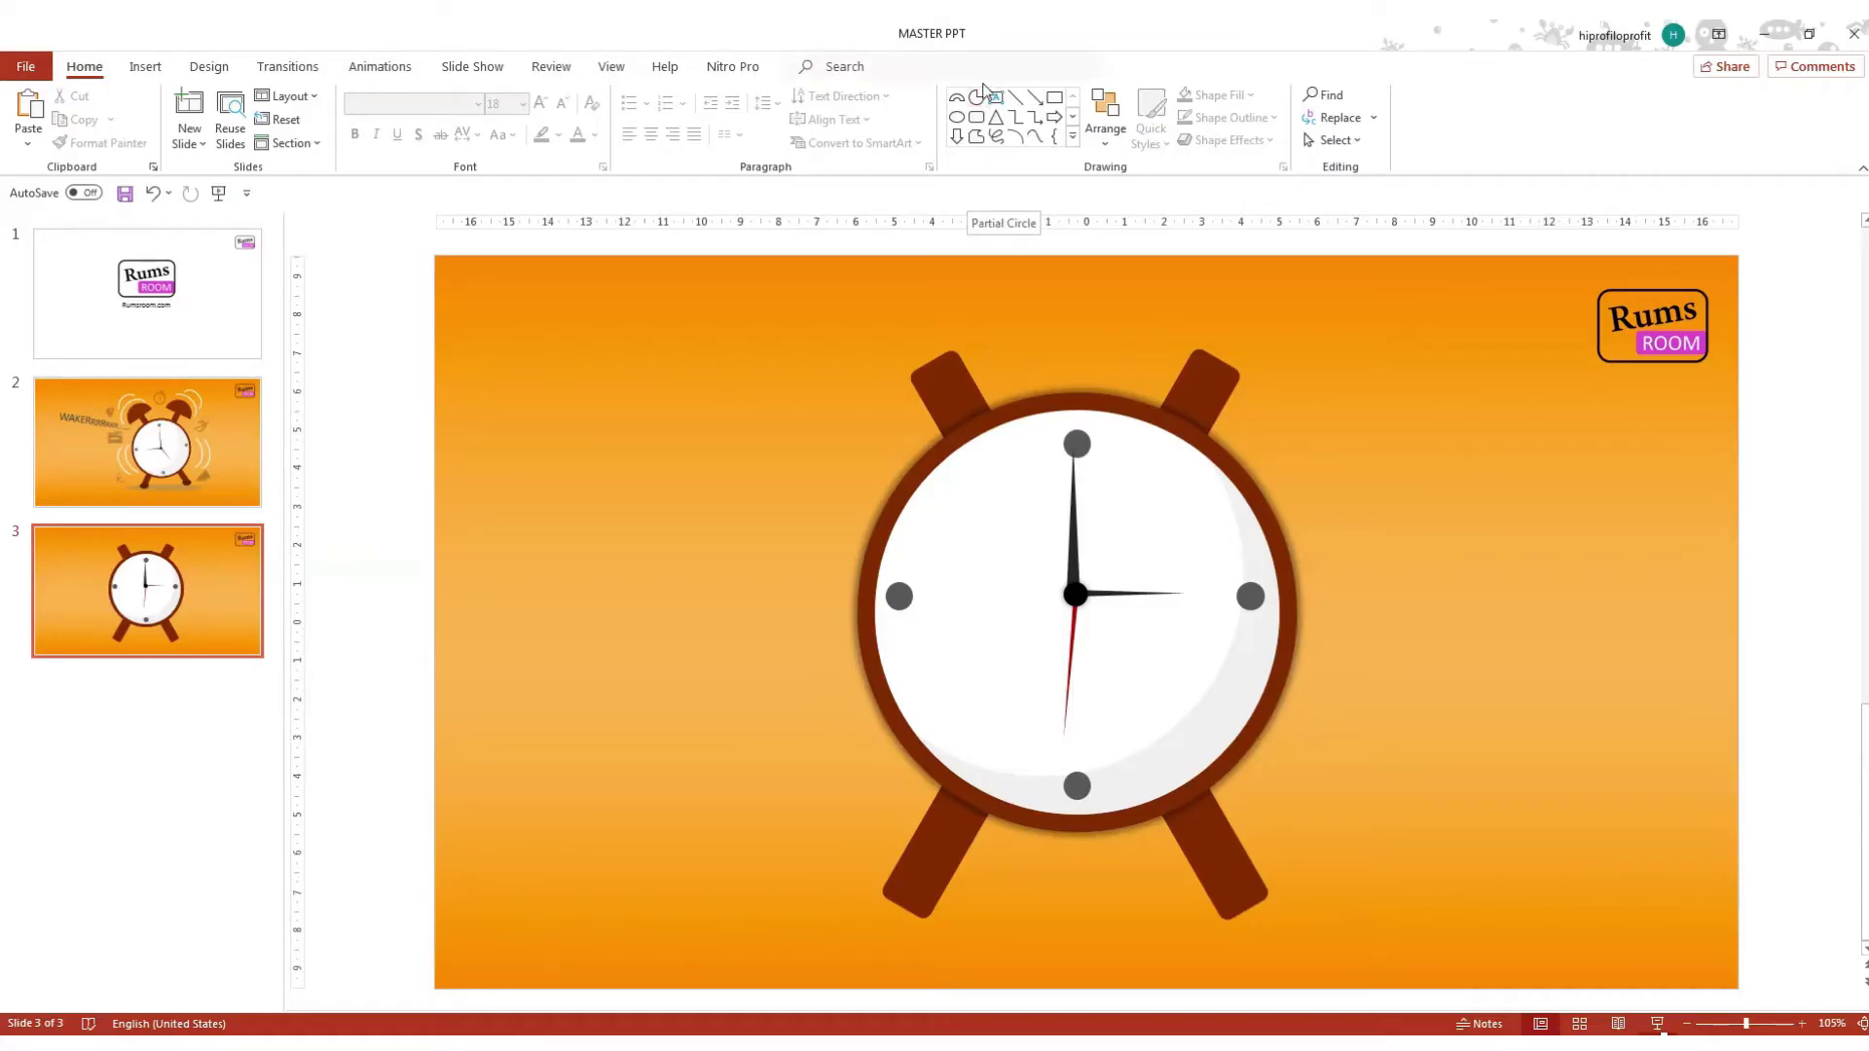
Draw a partial circle, reshape it into a tilted half-circle and set it on the top-left post.
left_click(976, 98)
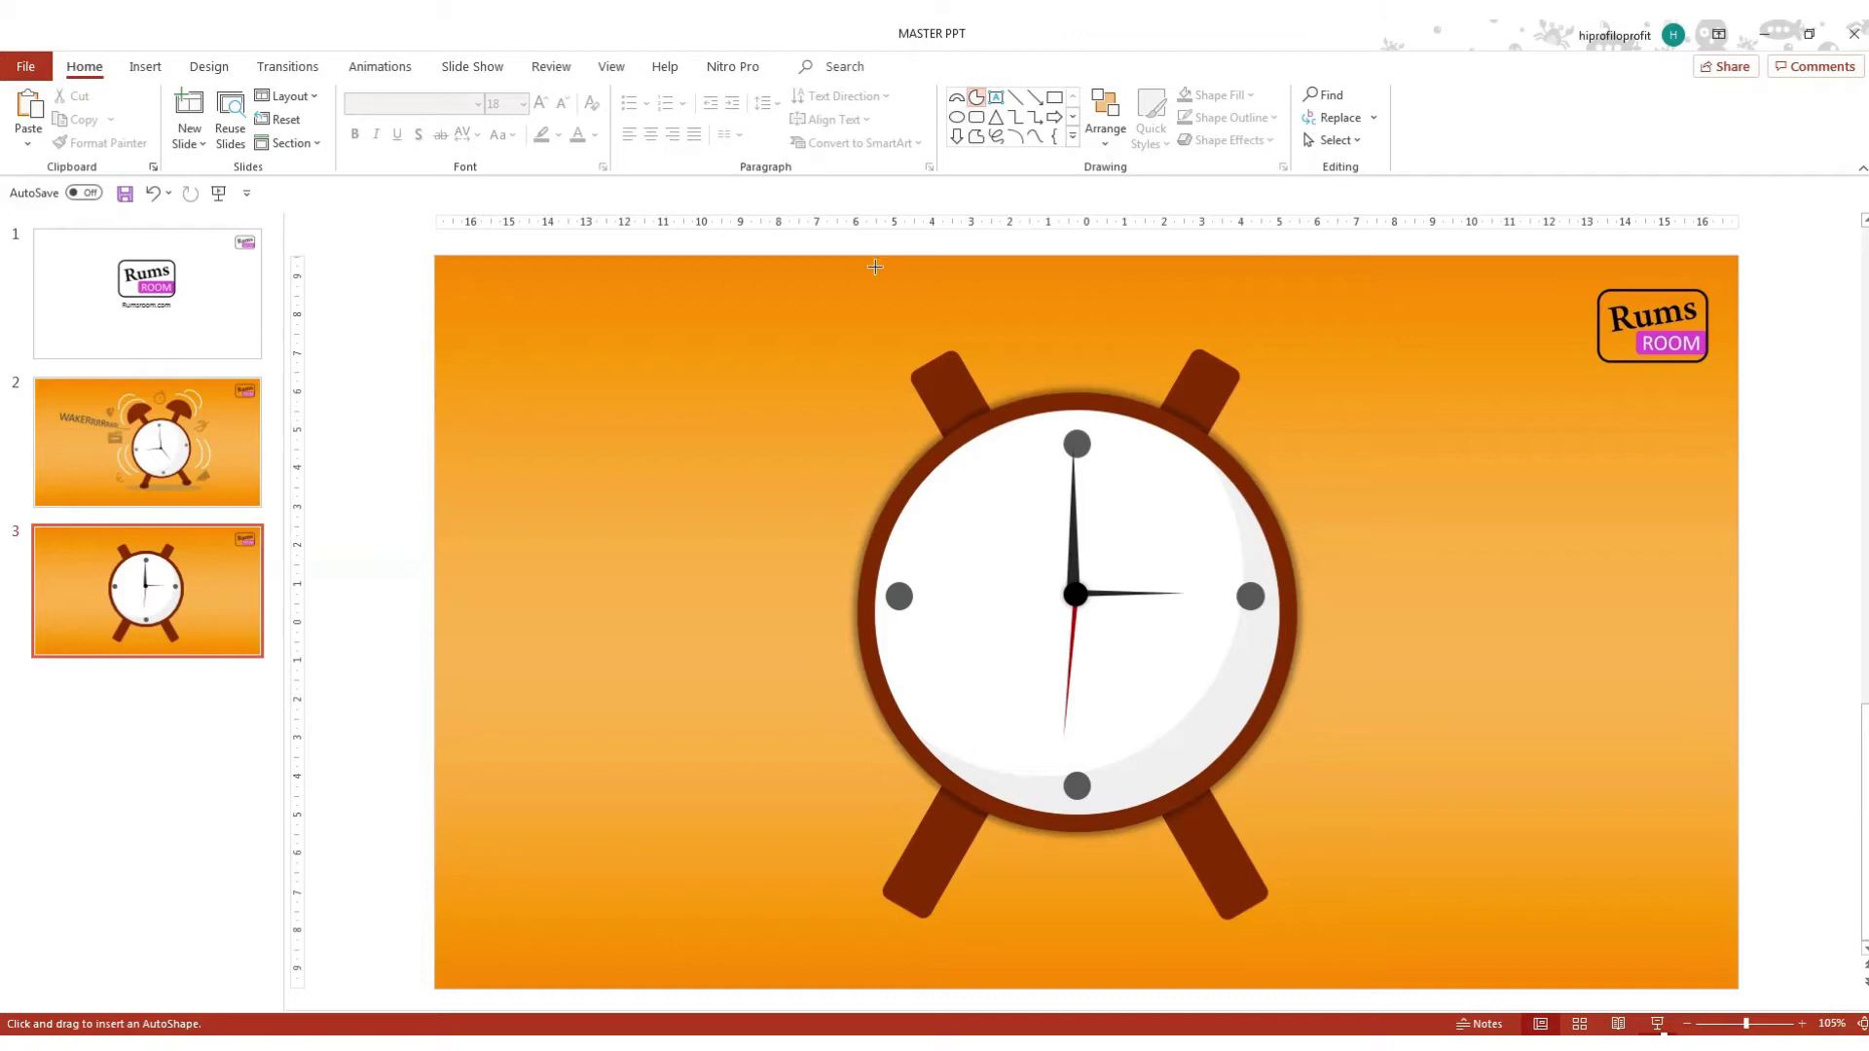
left_click_drag(508, 339, 727, 556)
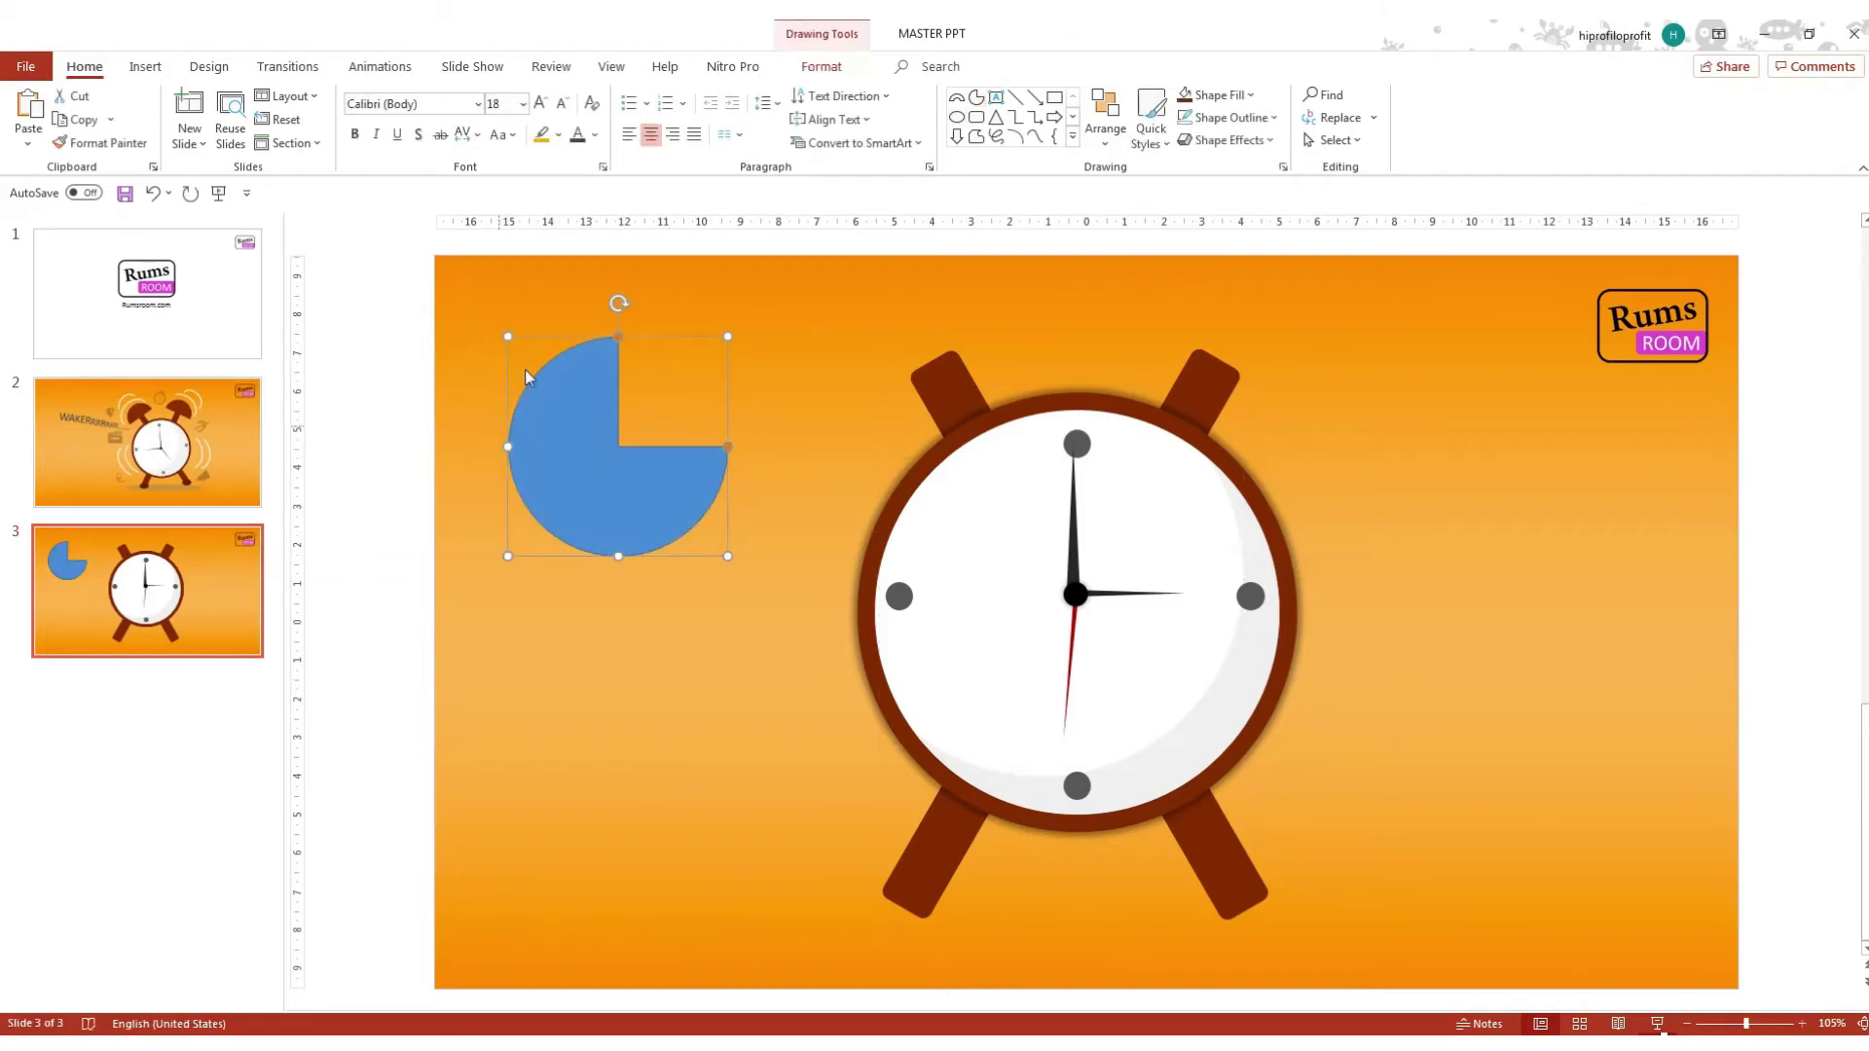
left_click_drag(604, 343, 527, 412)
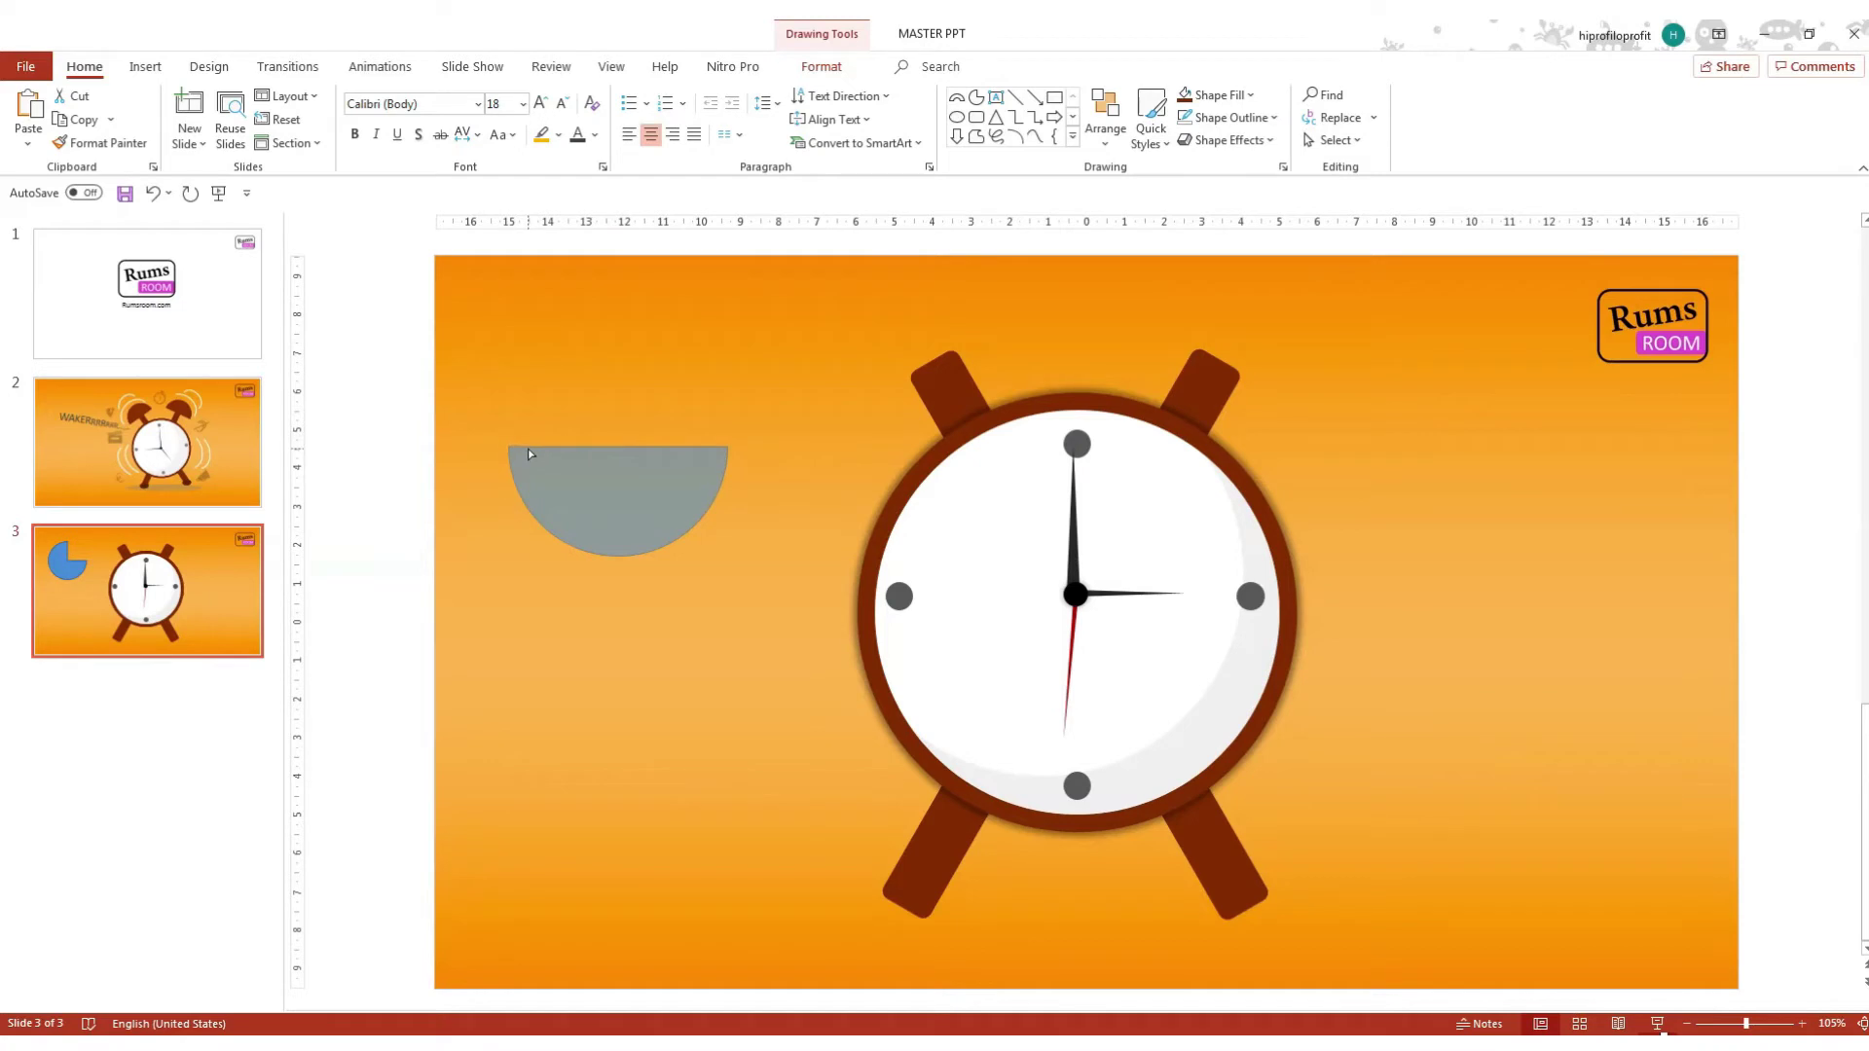
left_click_drag(528, 449, 527, 449)
left_click_drag(622, 299, 668, 522)
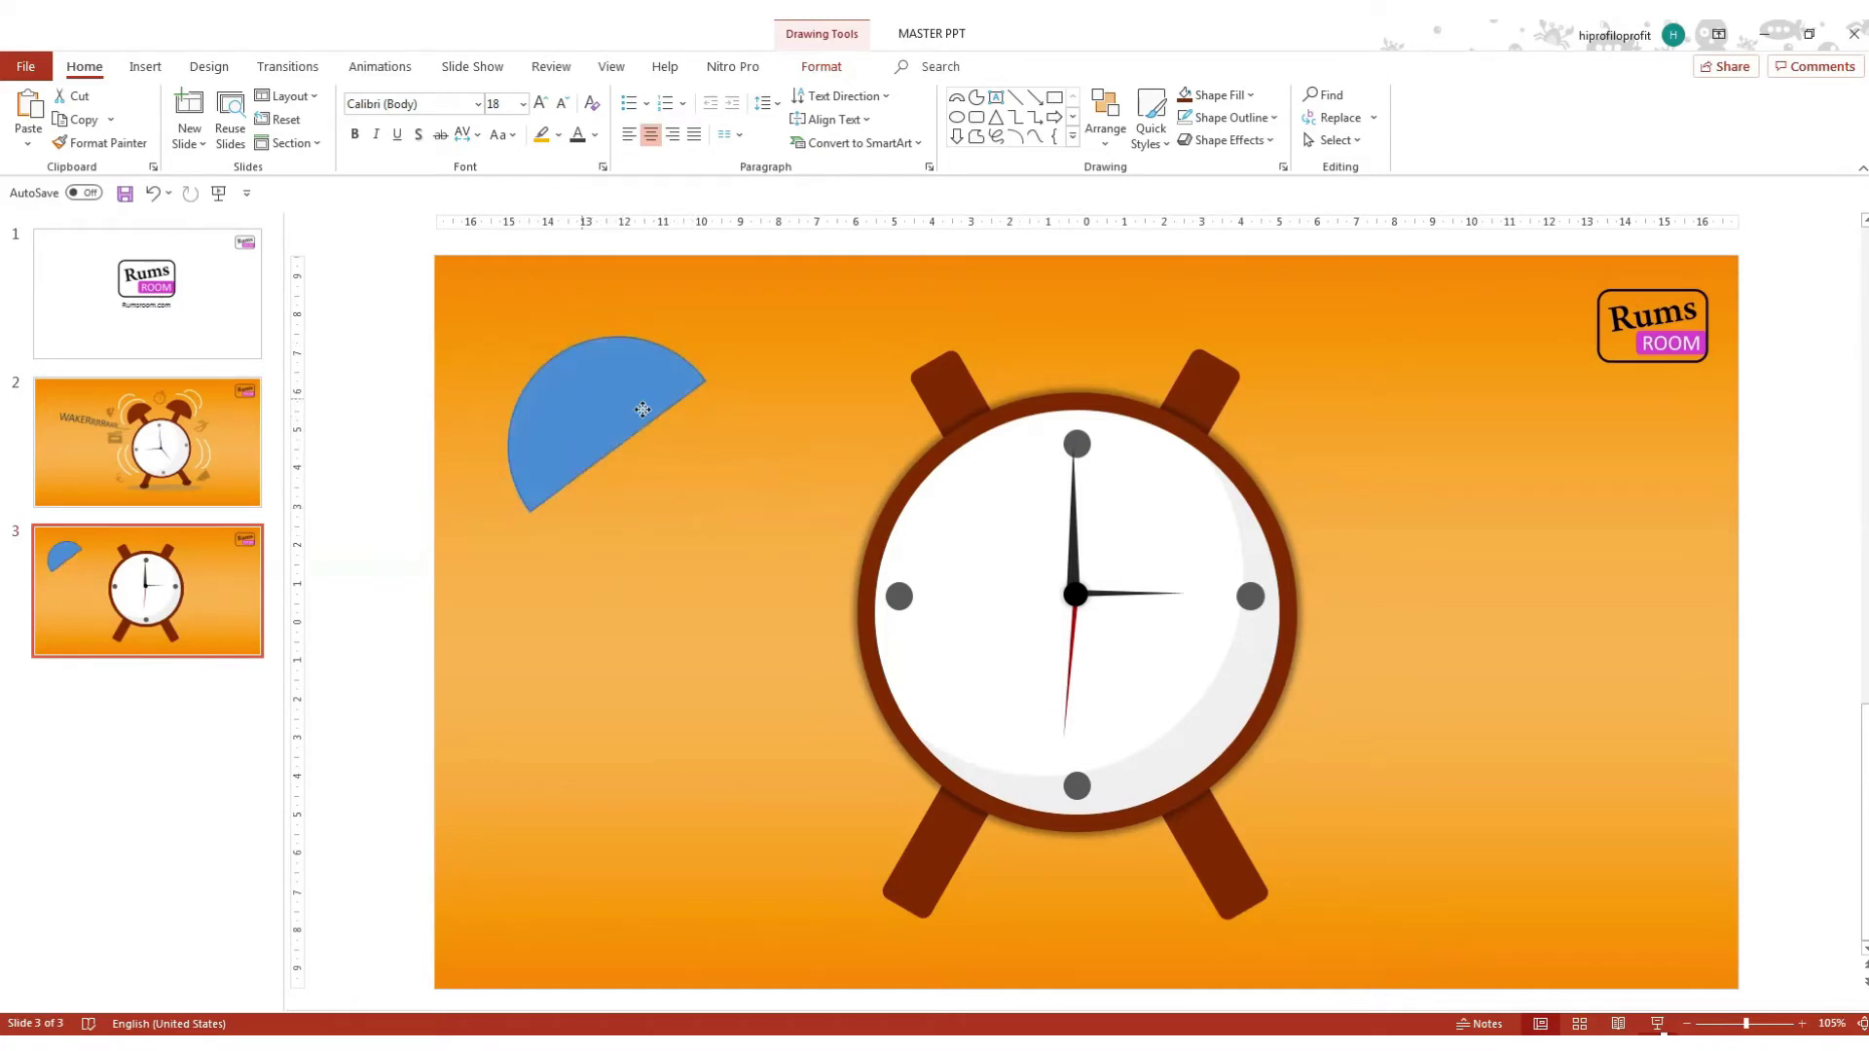
left_click_drag(583, 398, 897, 340)
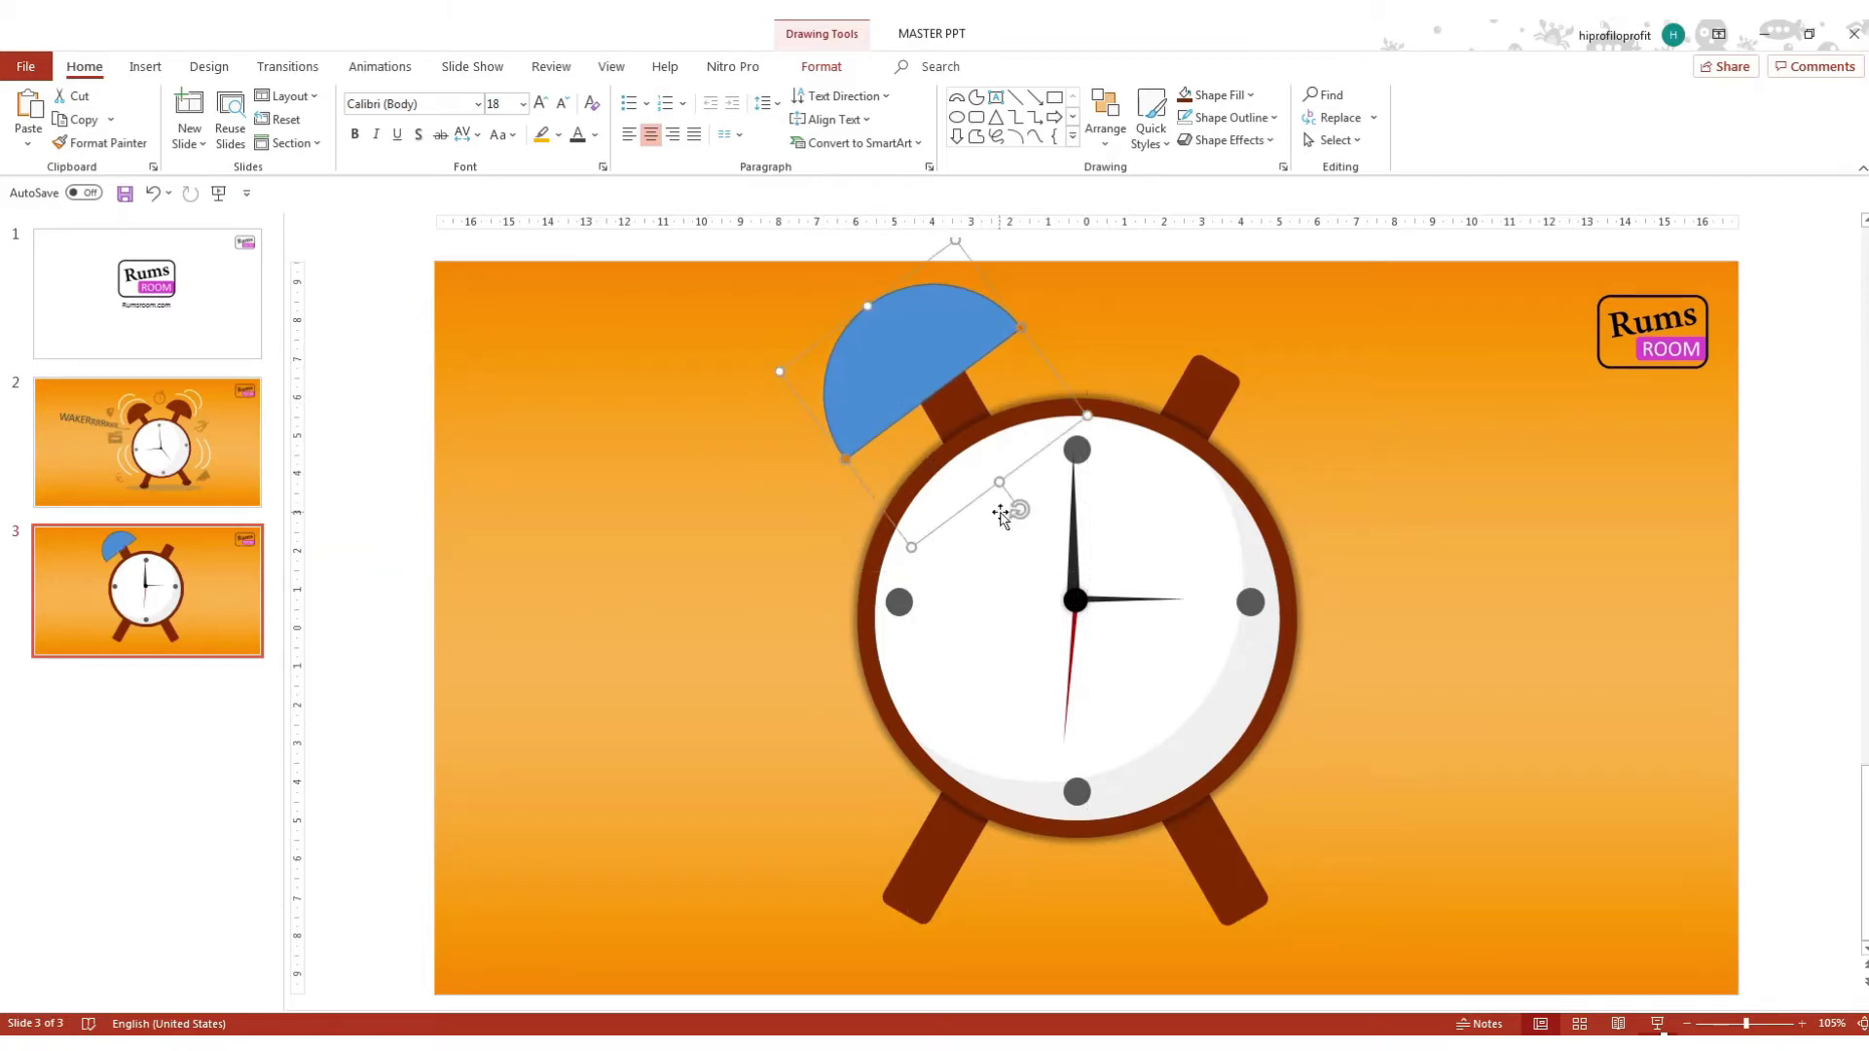
left_click_drag(1018, 507, 984, 480)
left_click_drag(899, 397, 903, 381)
left_click_drag(1001, 506, 1003, 504)
left_click_drag(891, 397, 886, 389)
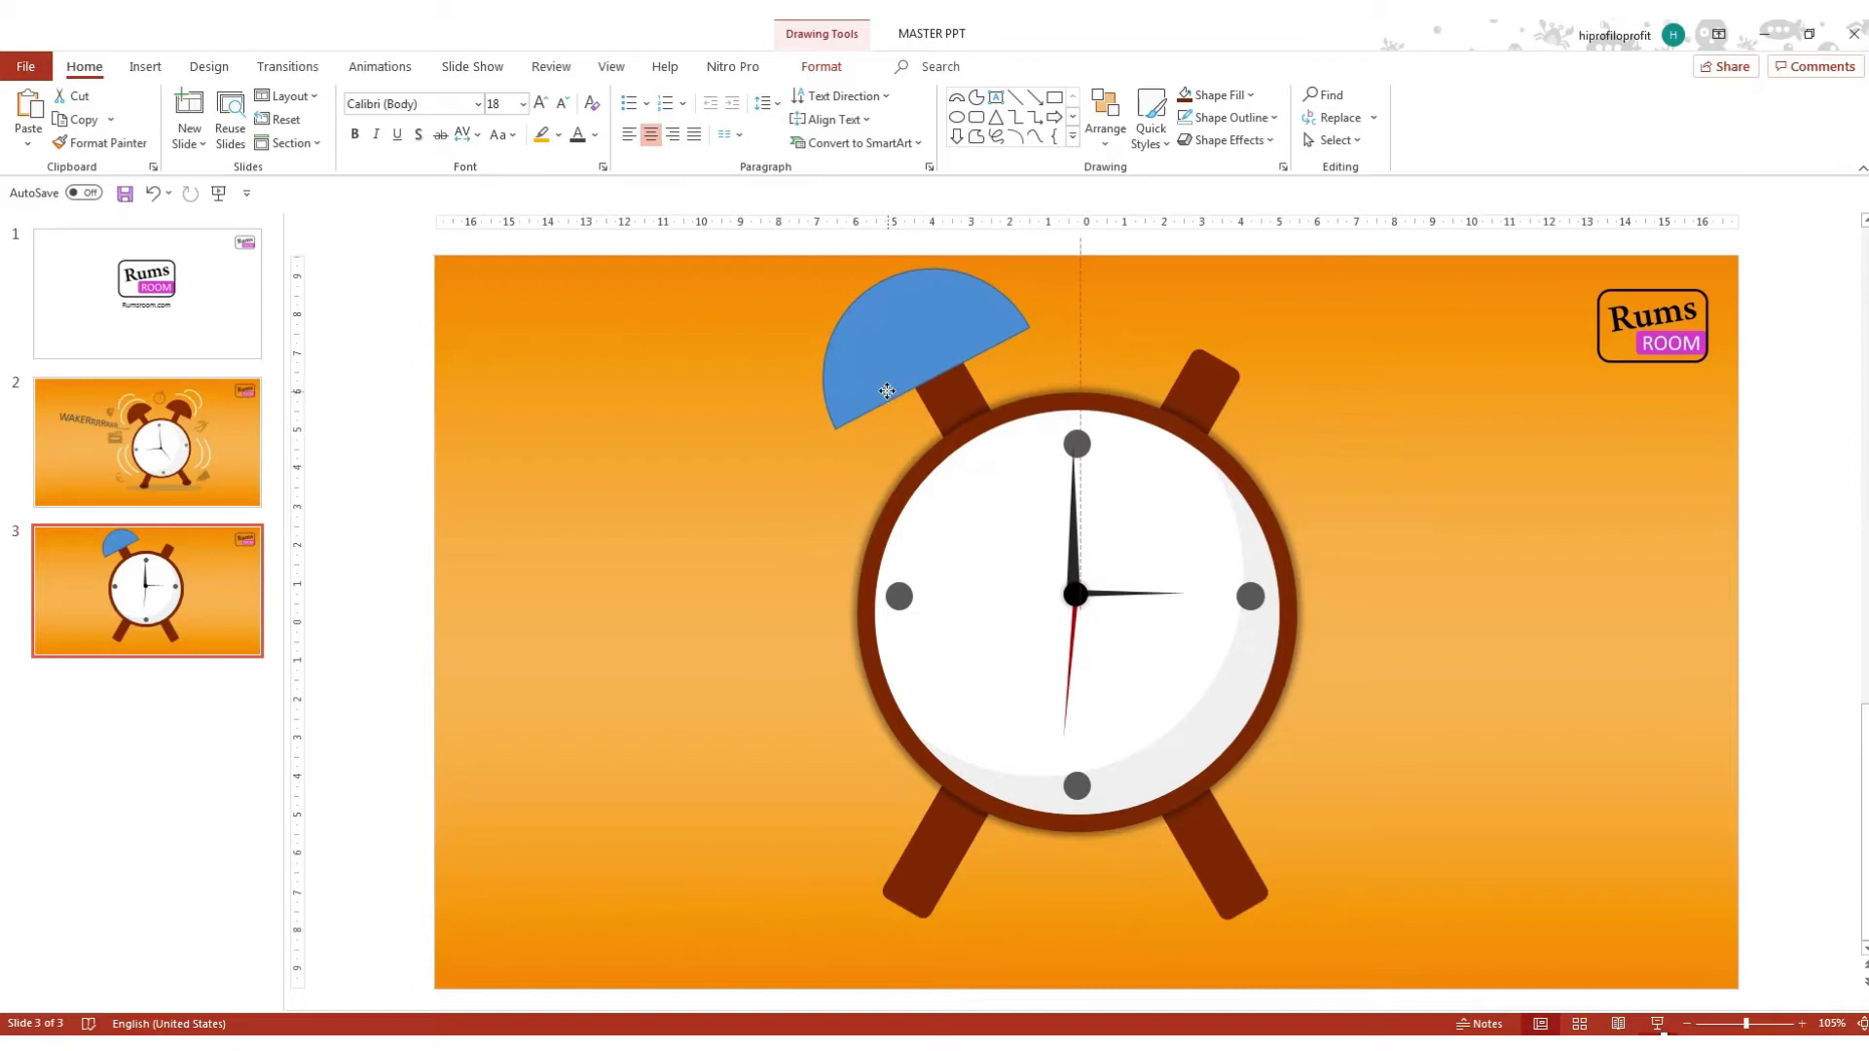
Make the bell cap dark brown with no outline and place a tilted copy left of the clock.
left_click(816, 76)
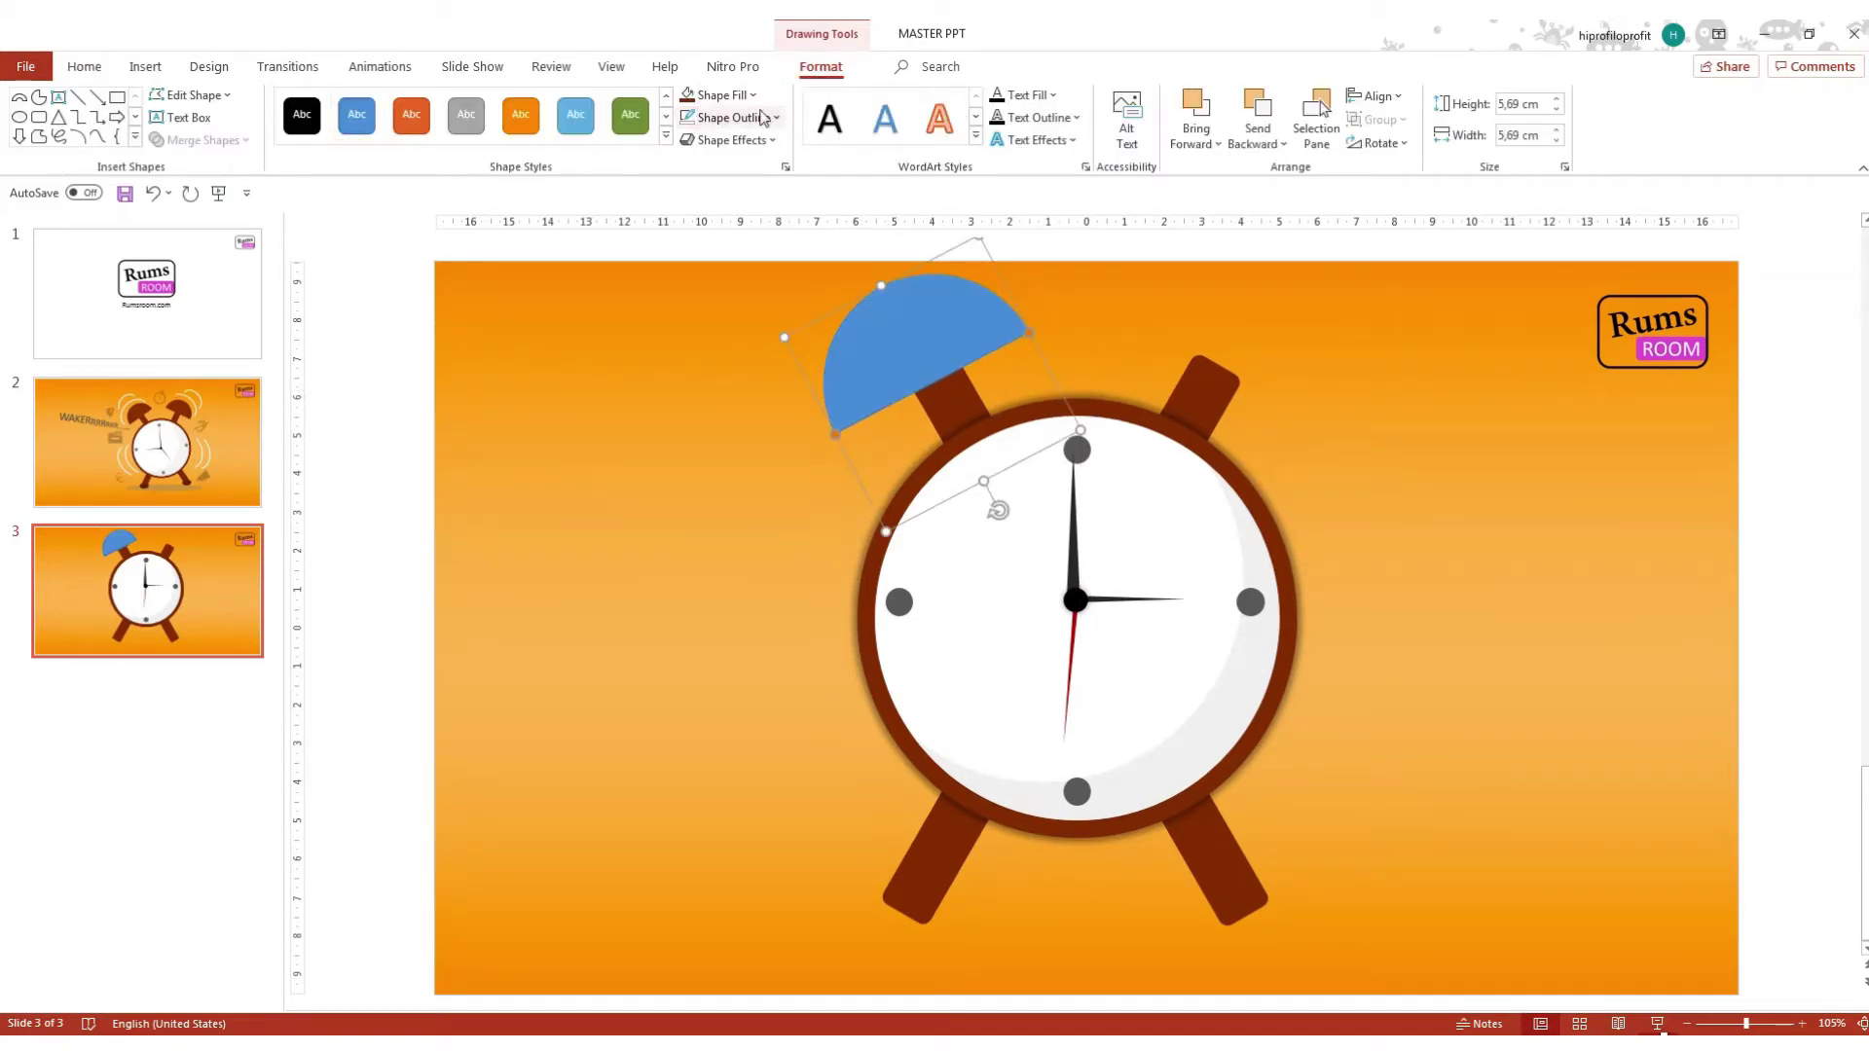
left_click(763, 118)
left_click(743, 384)
left_click(694, 100)
left_click(728, 383)
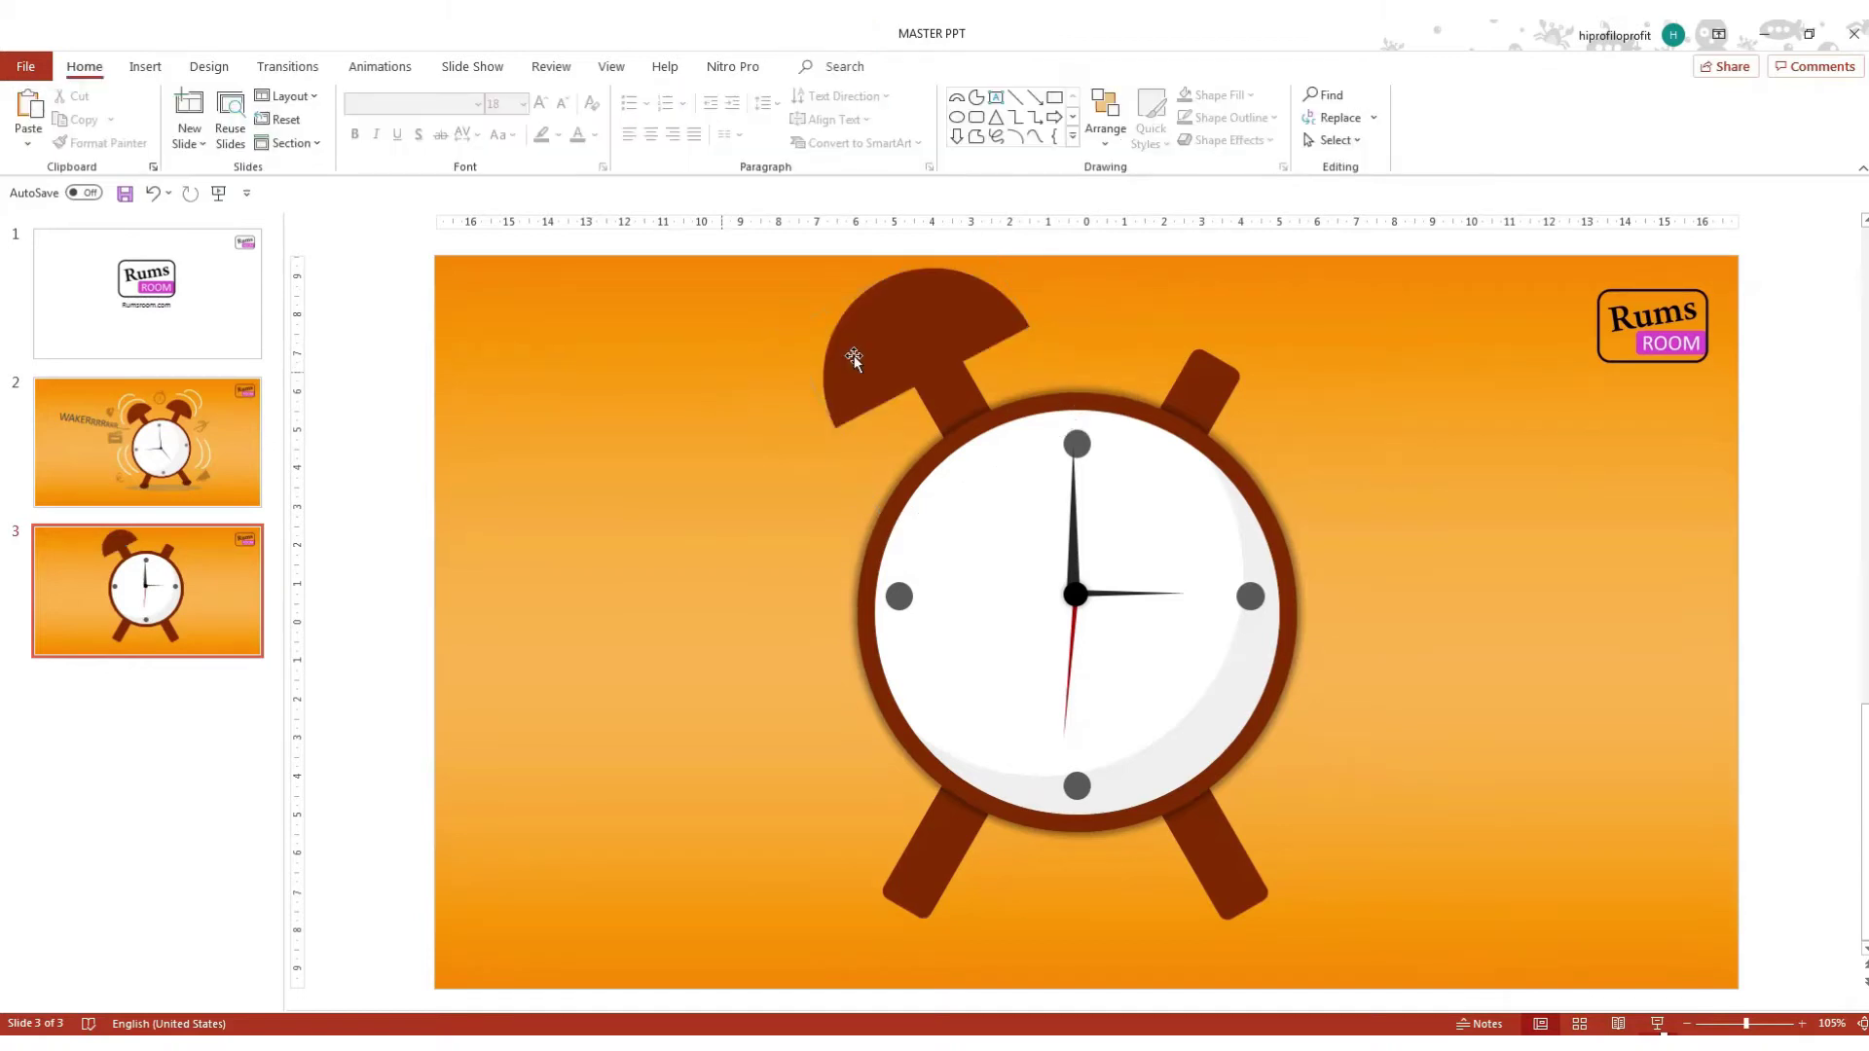
left_click(936, 350)
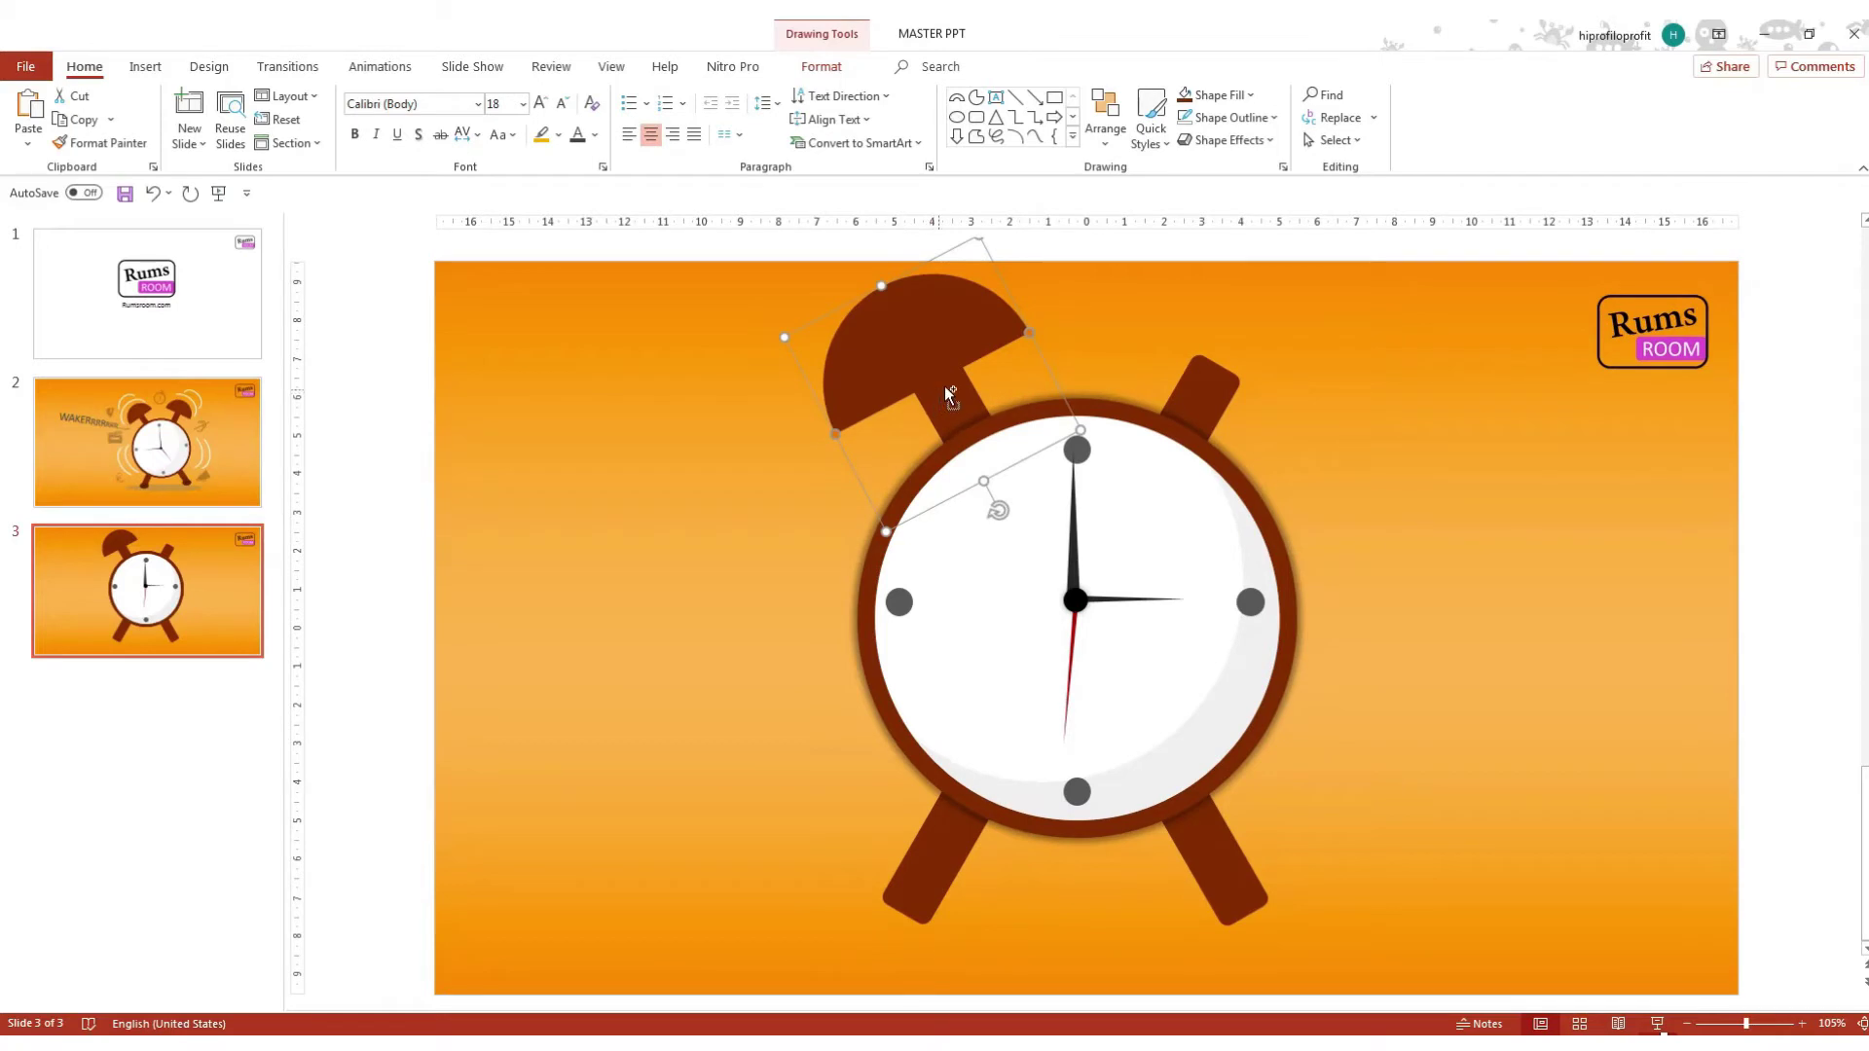
left_click_drag(942, 358, 783, 432)
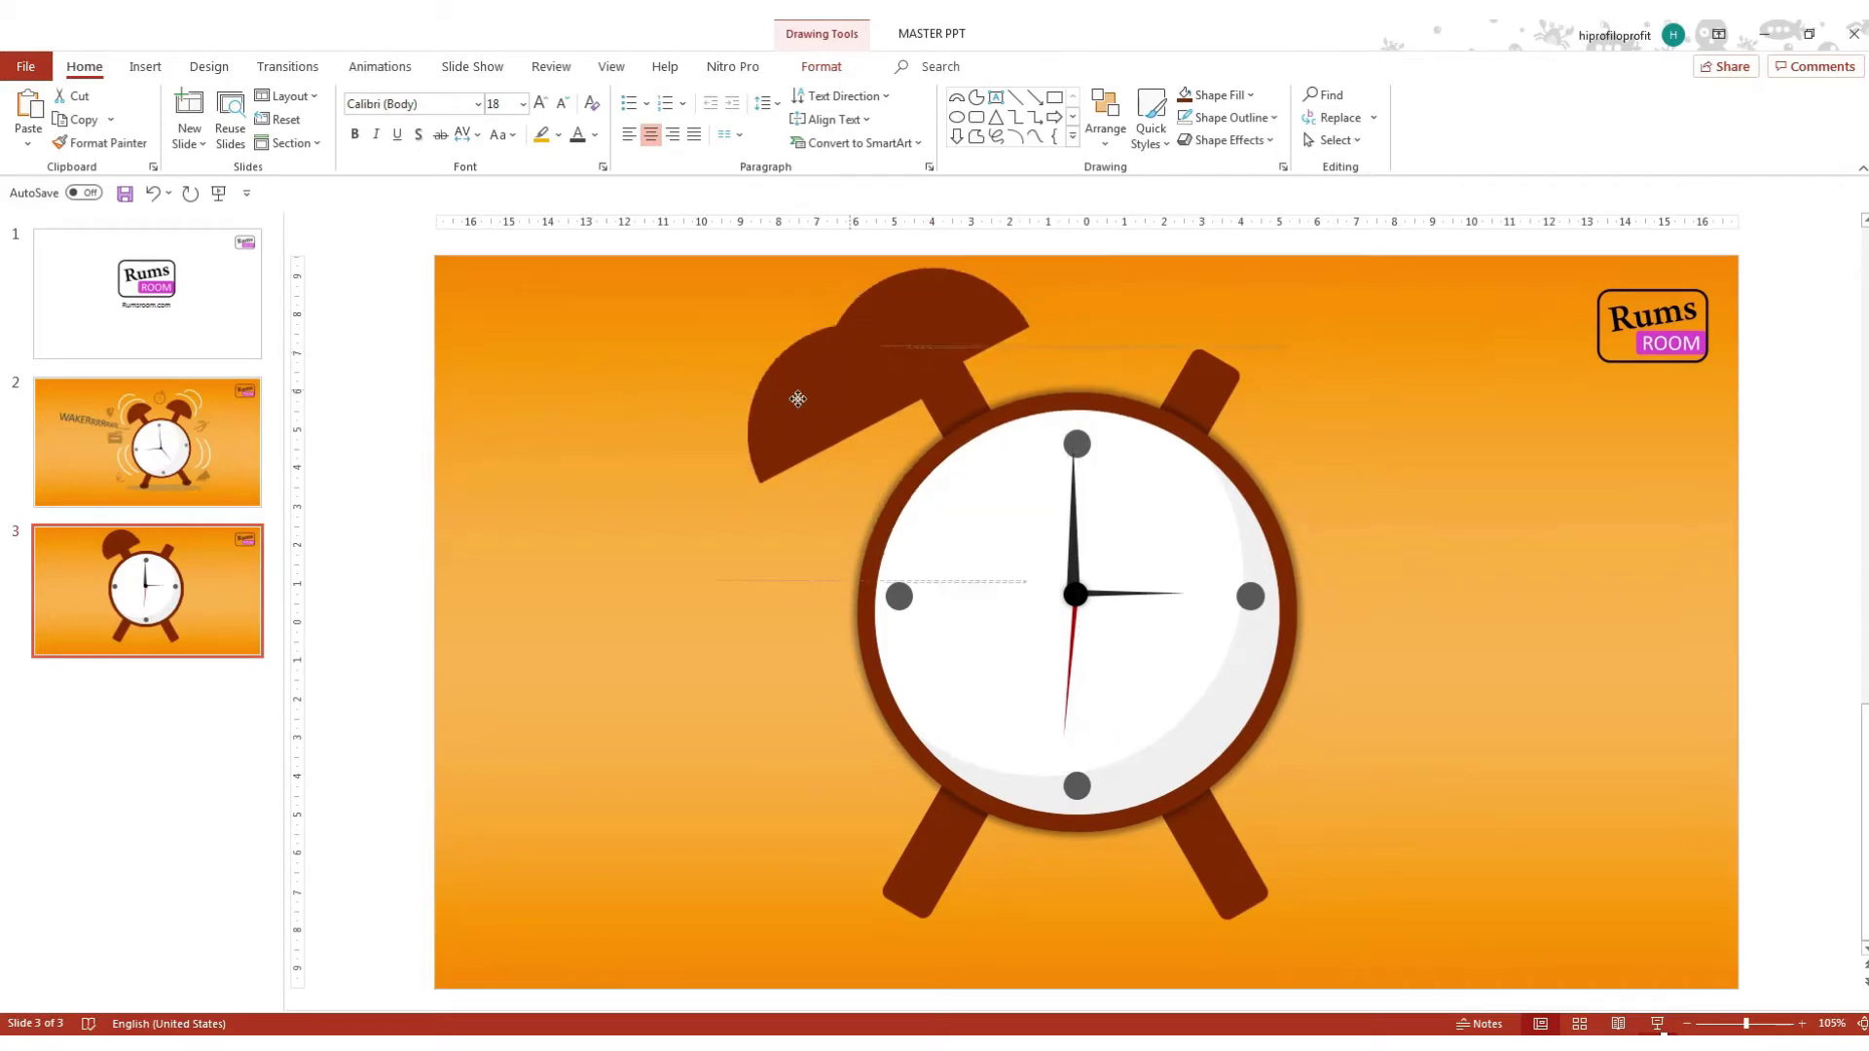
Fill the copied cap red, shrink it and lay it over the left bell cap.
left_click(820, 66)
left_click(756, 95)
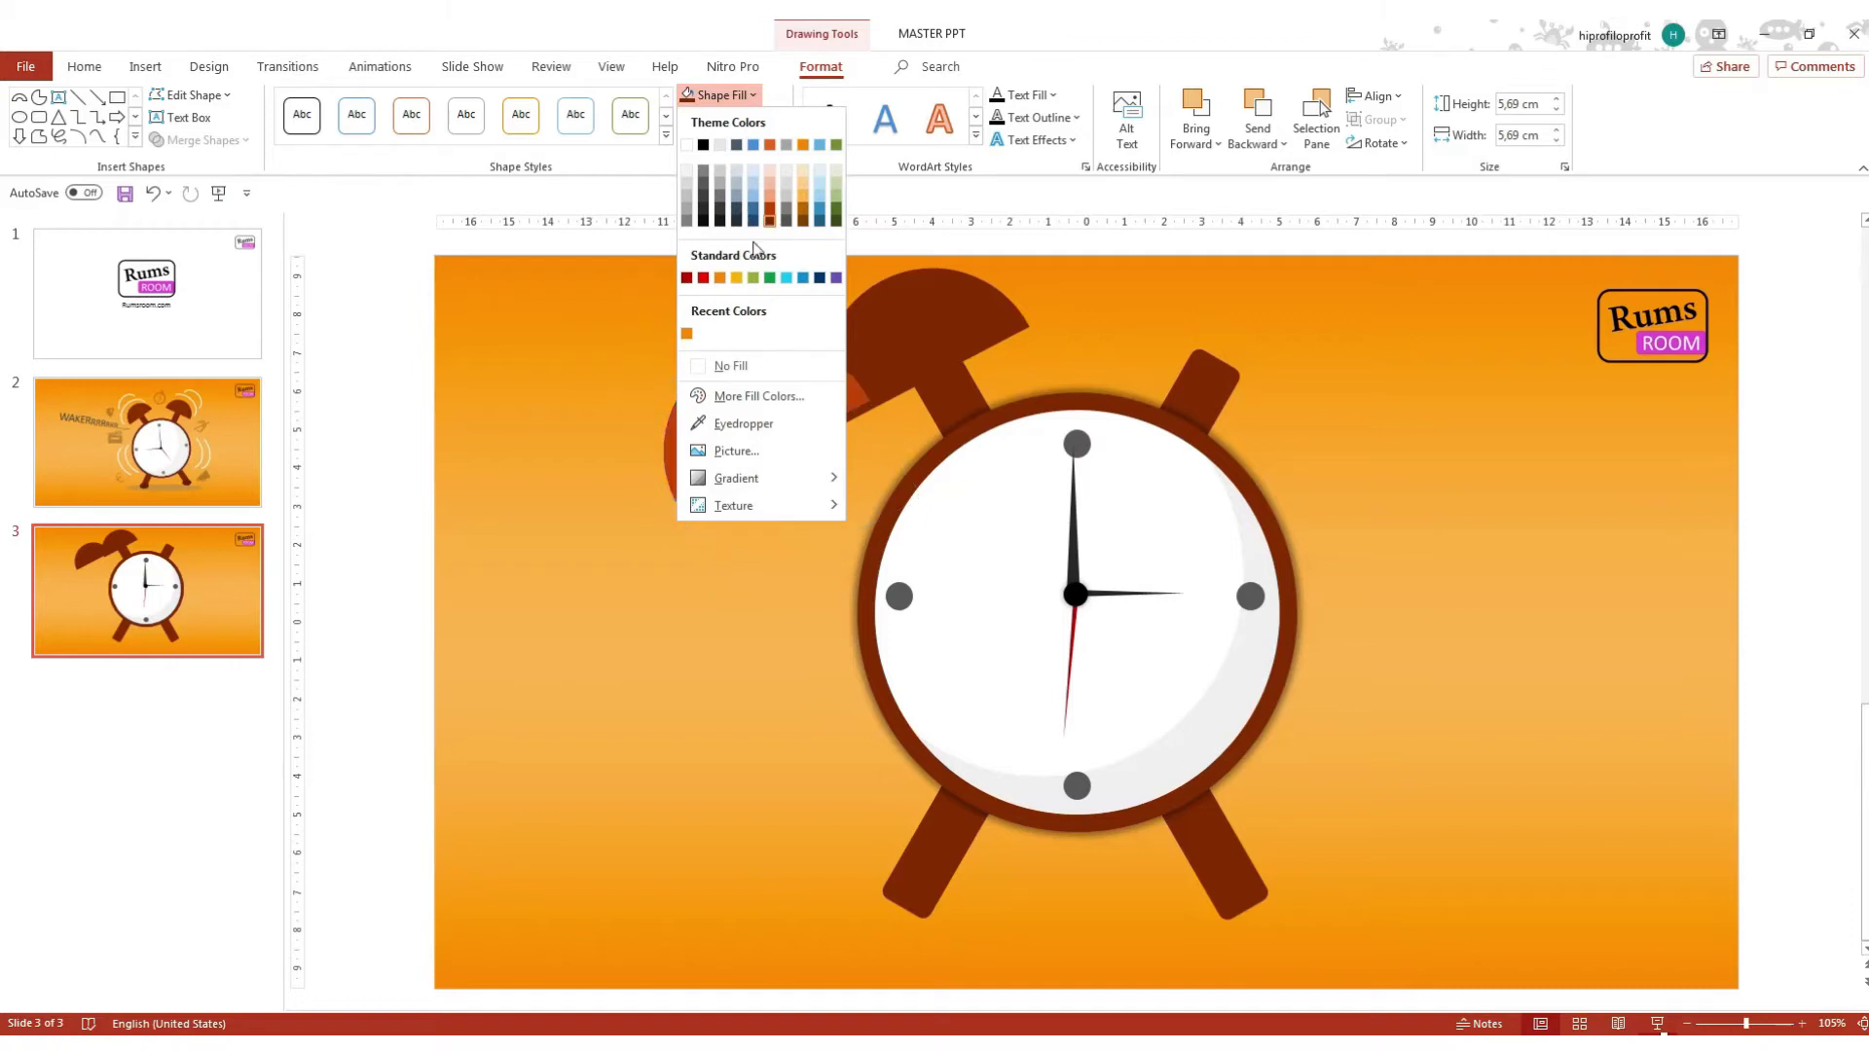
left_click(708, 279)
mouse_move(718, 444)
left_mouse_down()
mouse_move(839, 392)
mouse_move(1036, 431)
mouse_move(1008, 404)
left_mouse_up()
left_click_drag(868, 352, 900, 349)
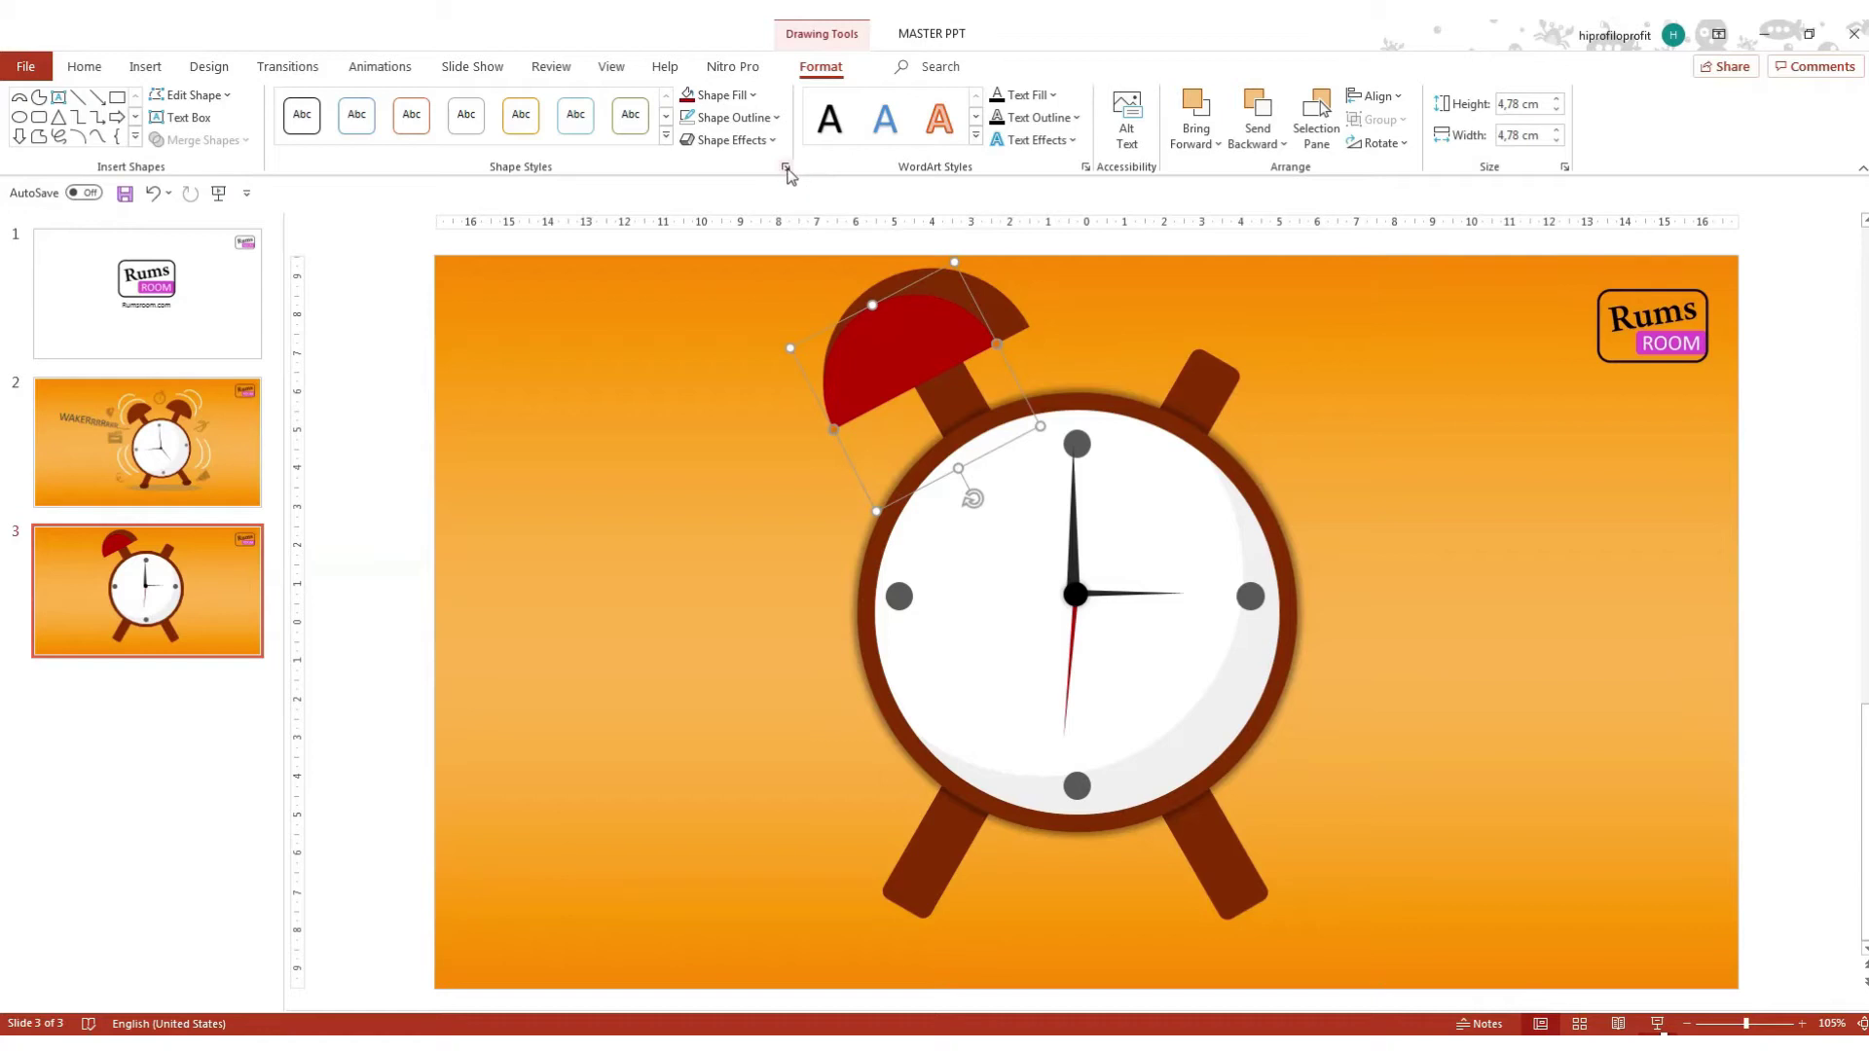
Raise the red cap's fill transparency to 80% in the Format Shape pane.
left_click(785, 167)
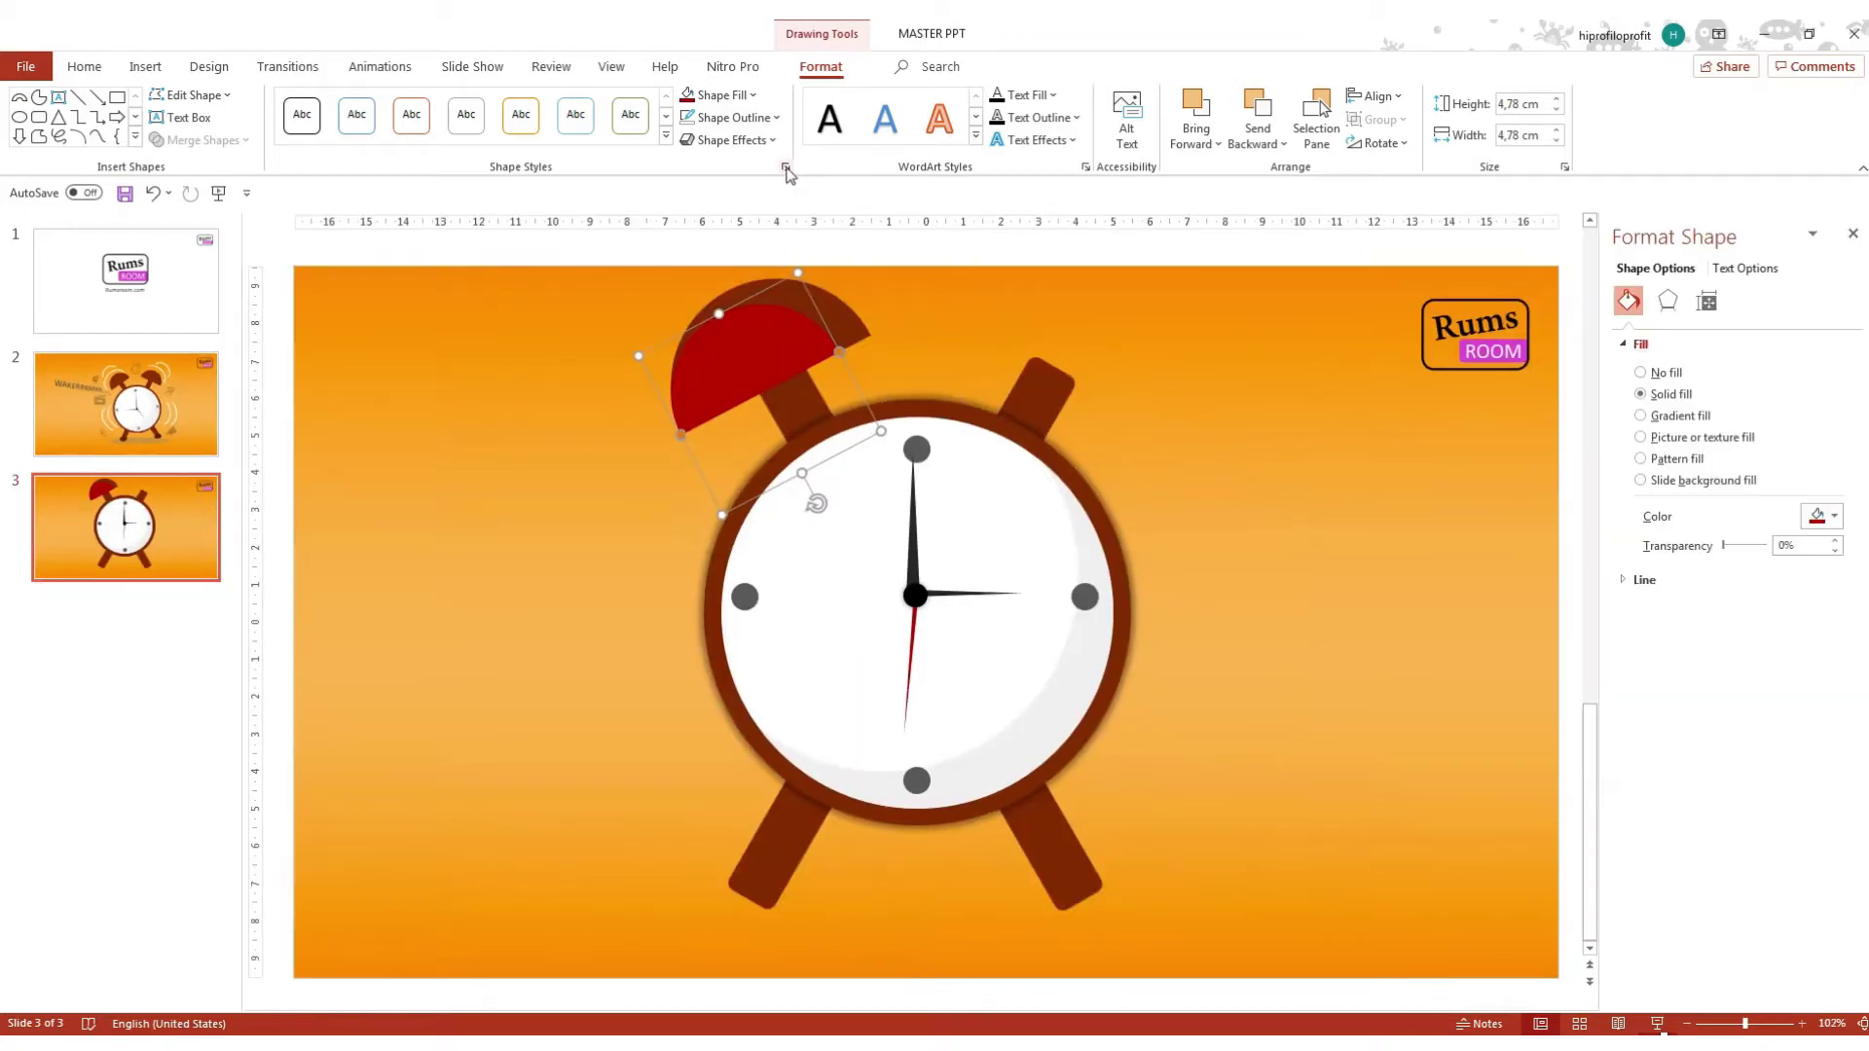
left_click_drag(1724, 545, 1760, 562)
left_click_drag(1760, 565, 1762, 564)
left_click(1854, 244)
left_click(1644, 478)
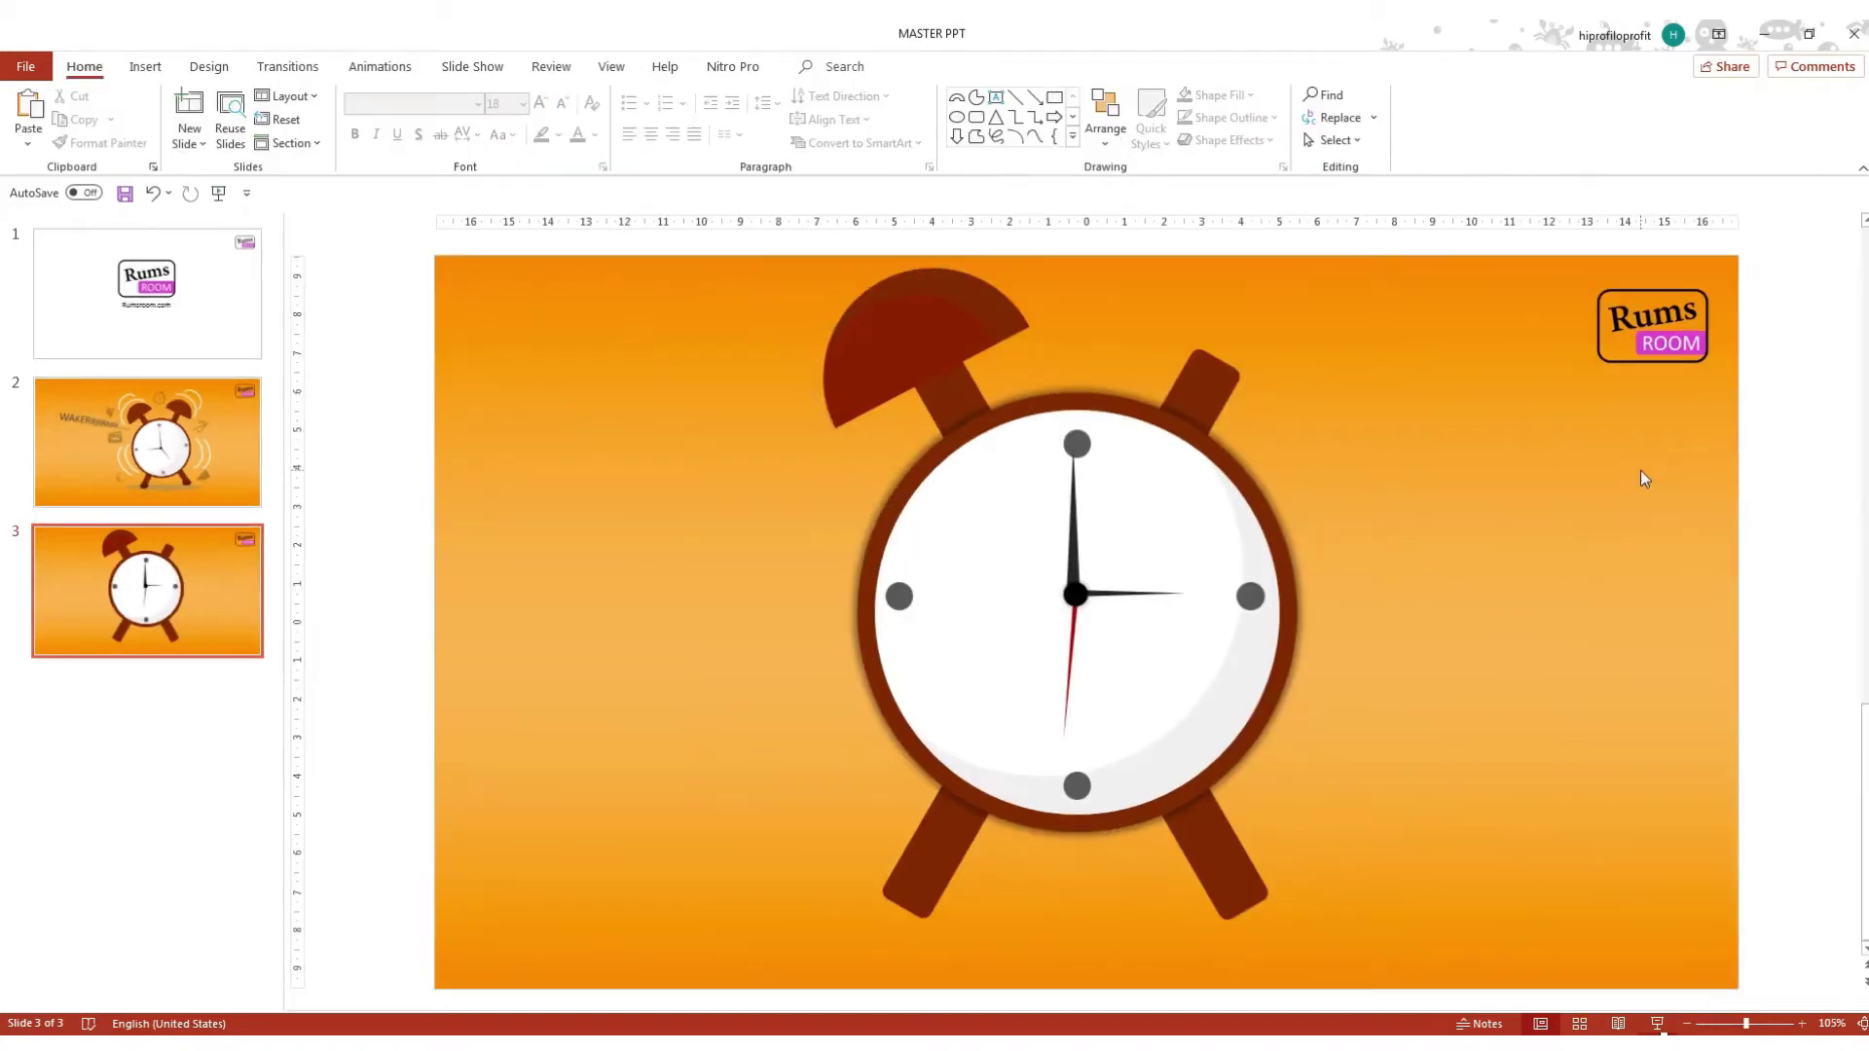
Copy both left cap layers to the right and group them into one shape.
left_click(1004, 295)
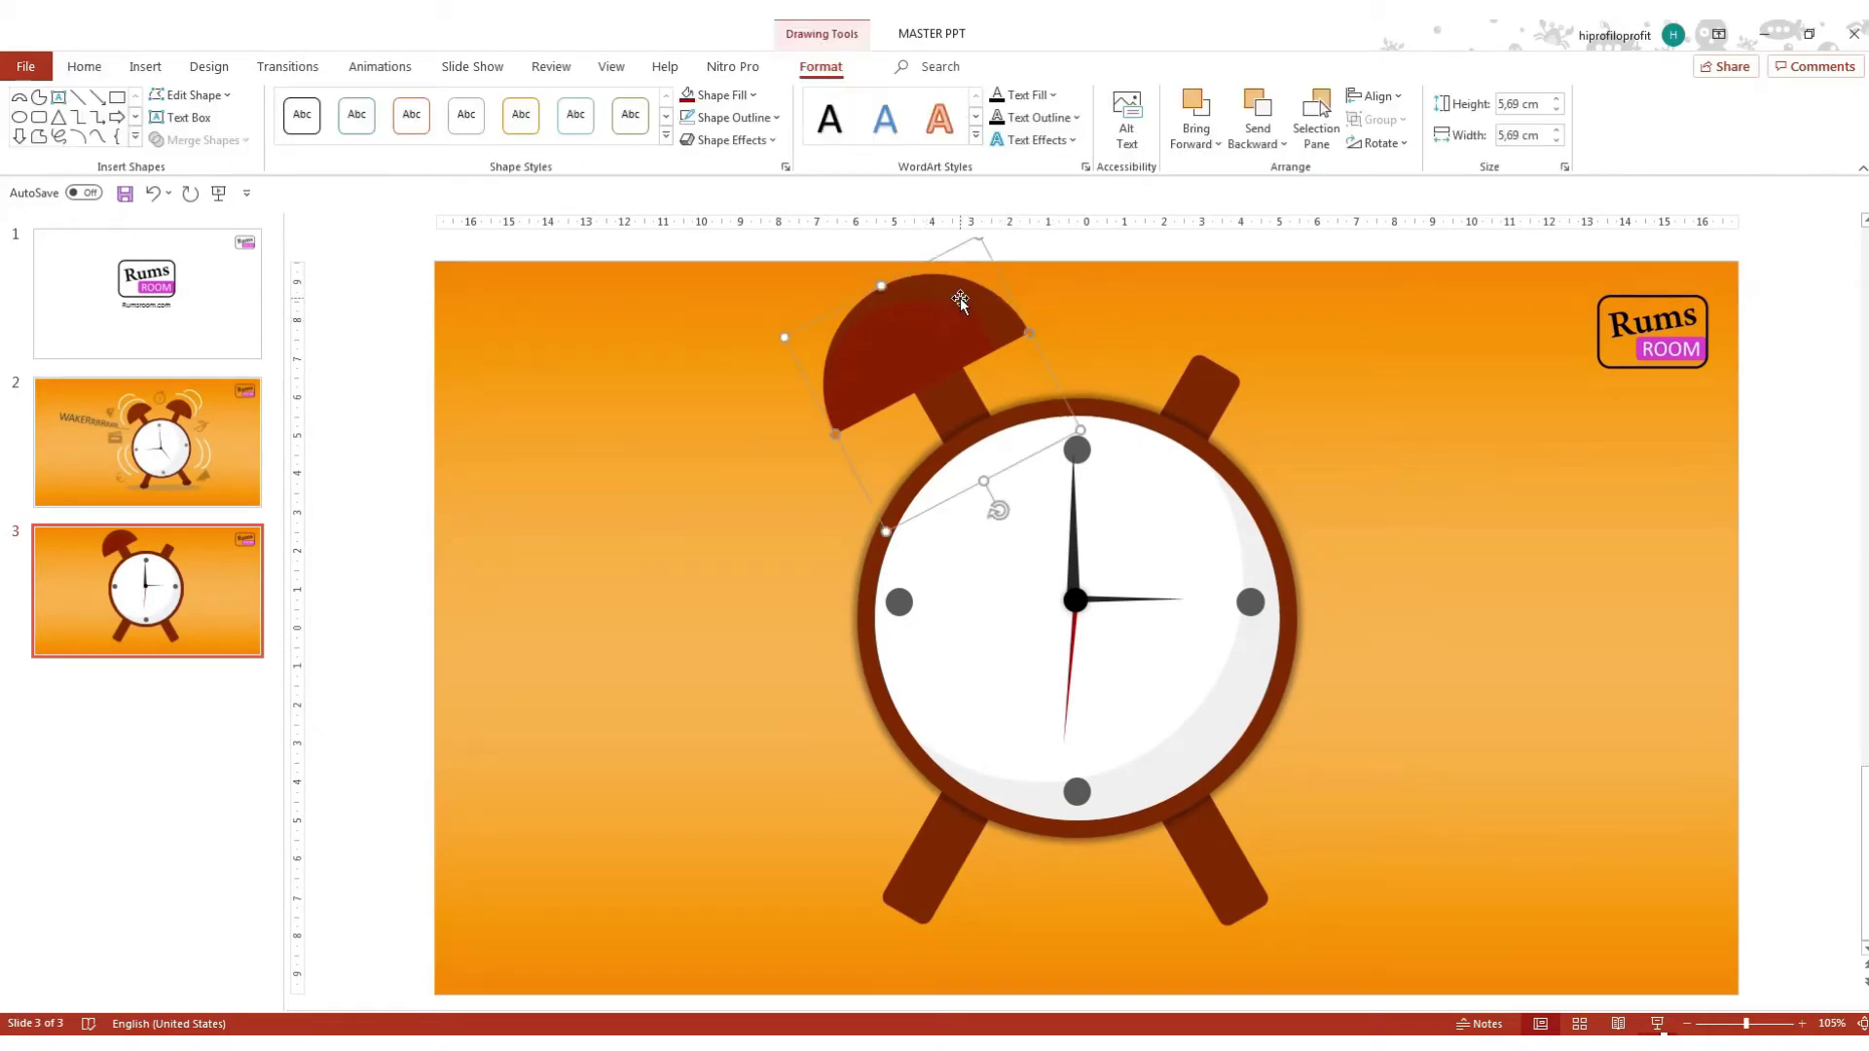
left_click(914, 324, "shift")
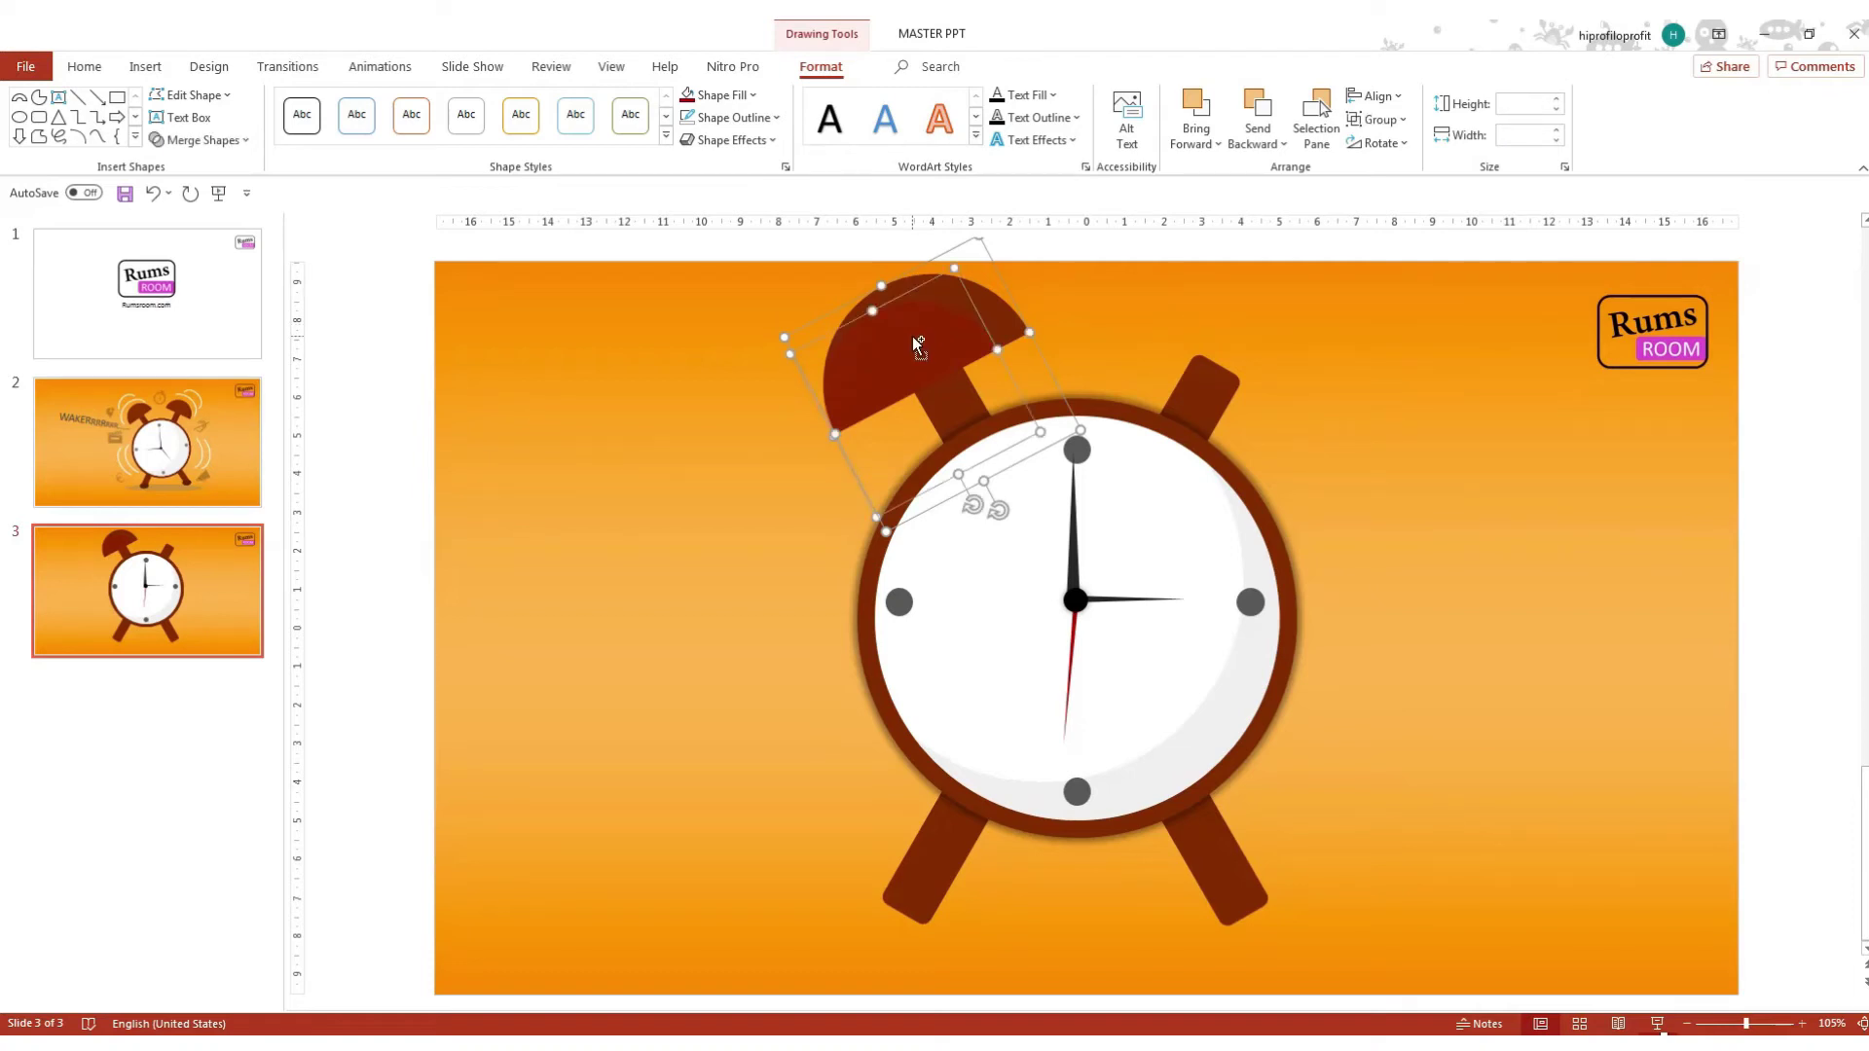
left_click_drag(919, 345, 1470, 475)
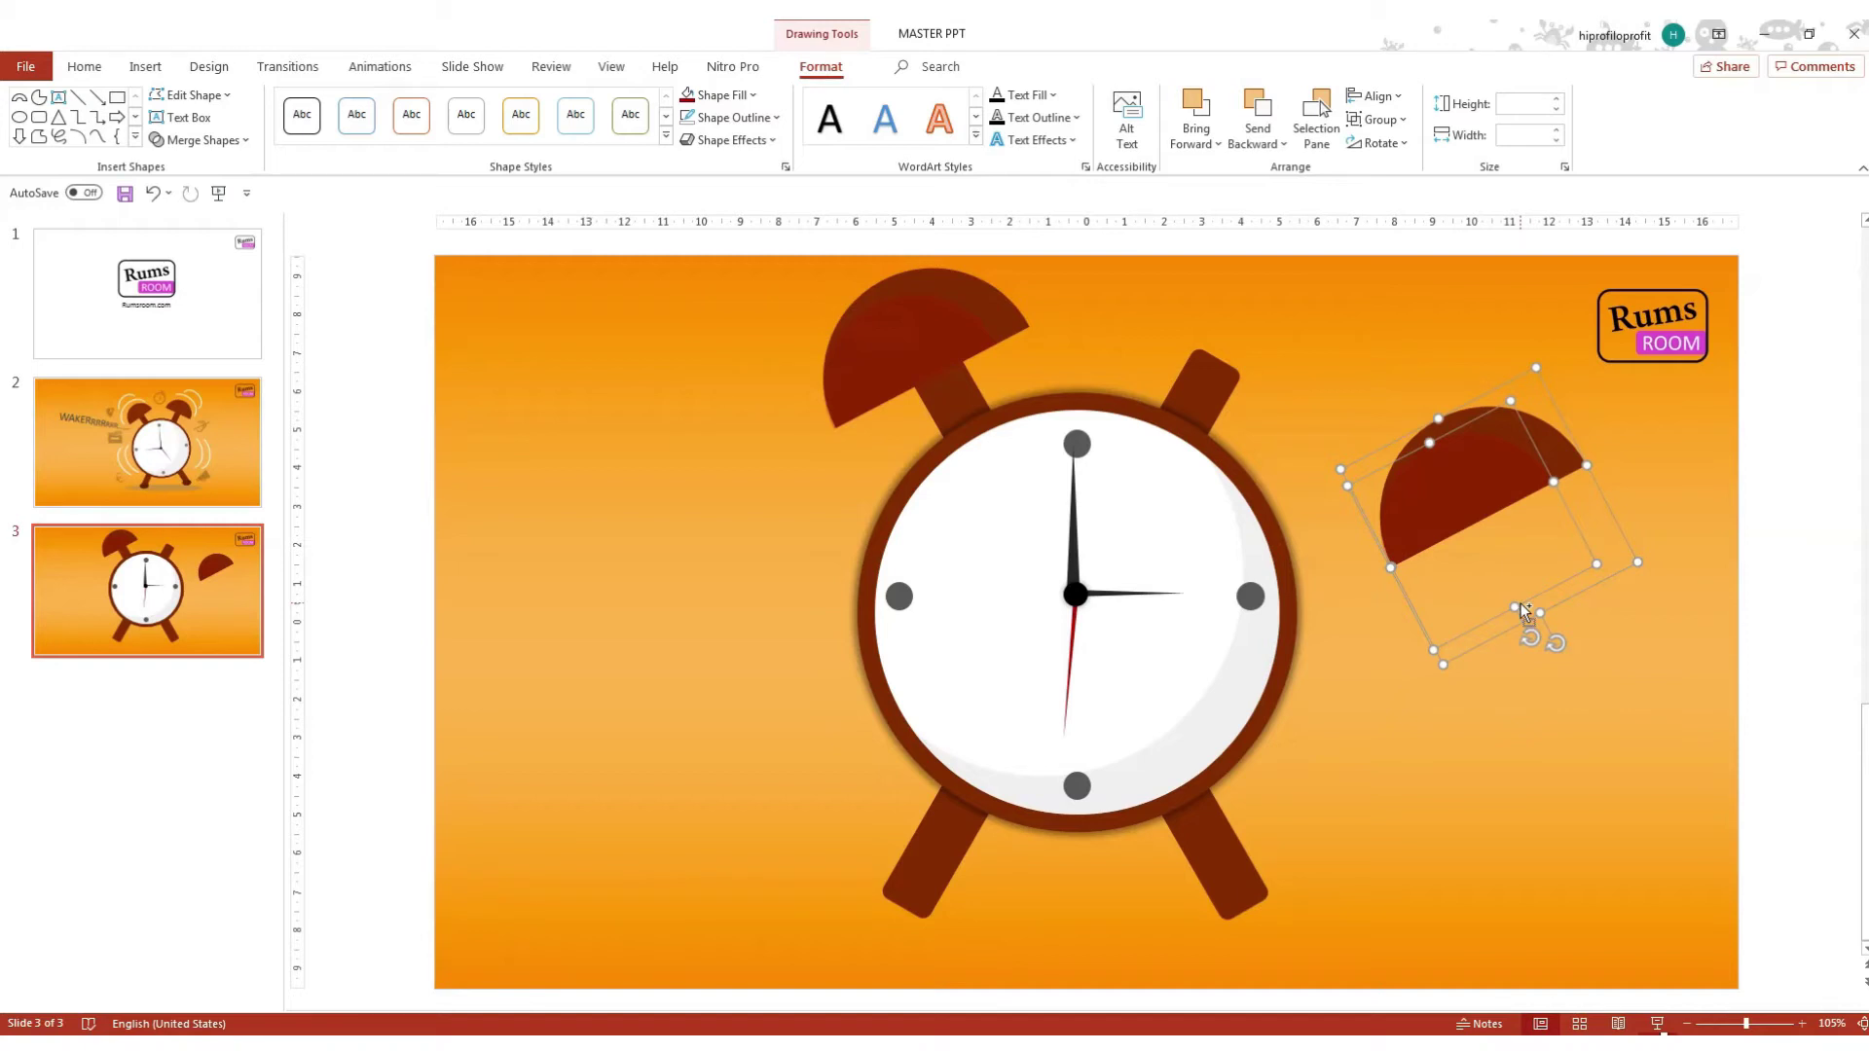
key("ctrl+g")
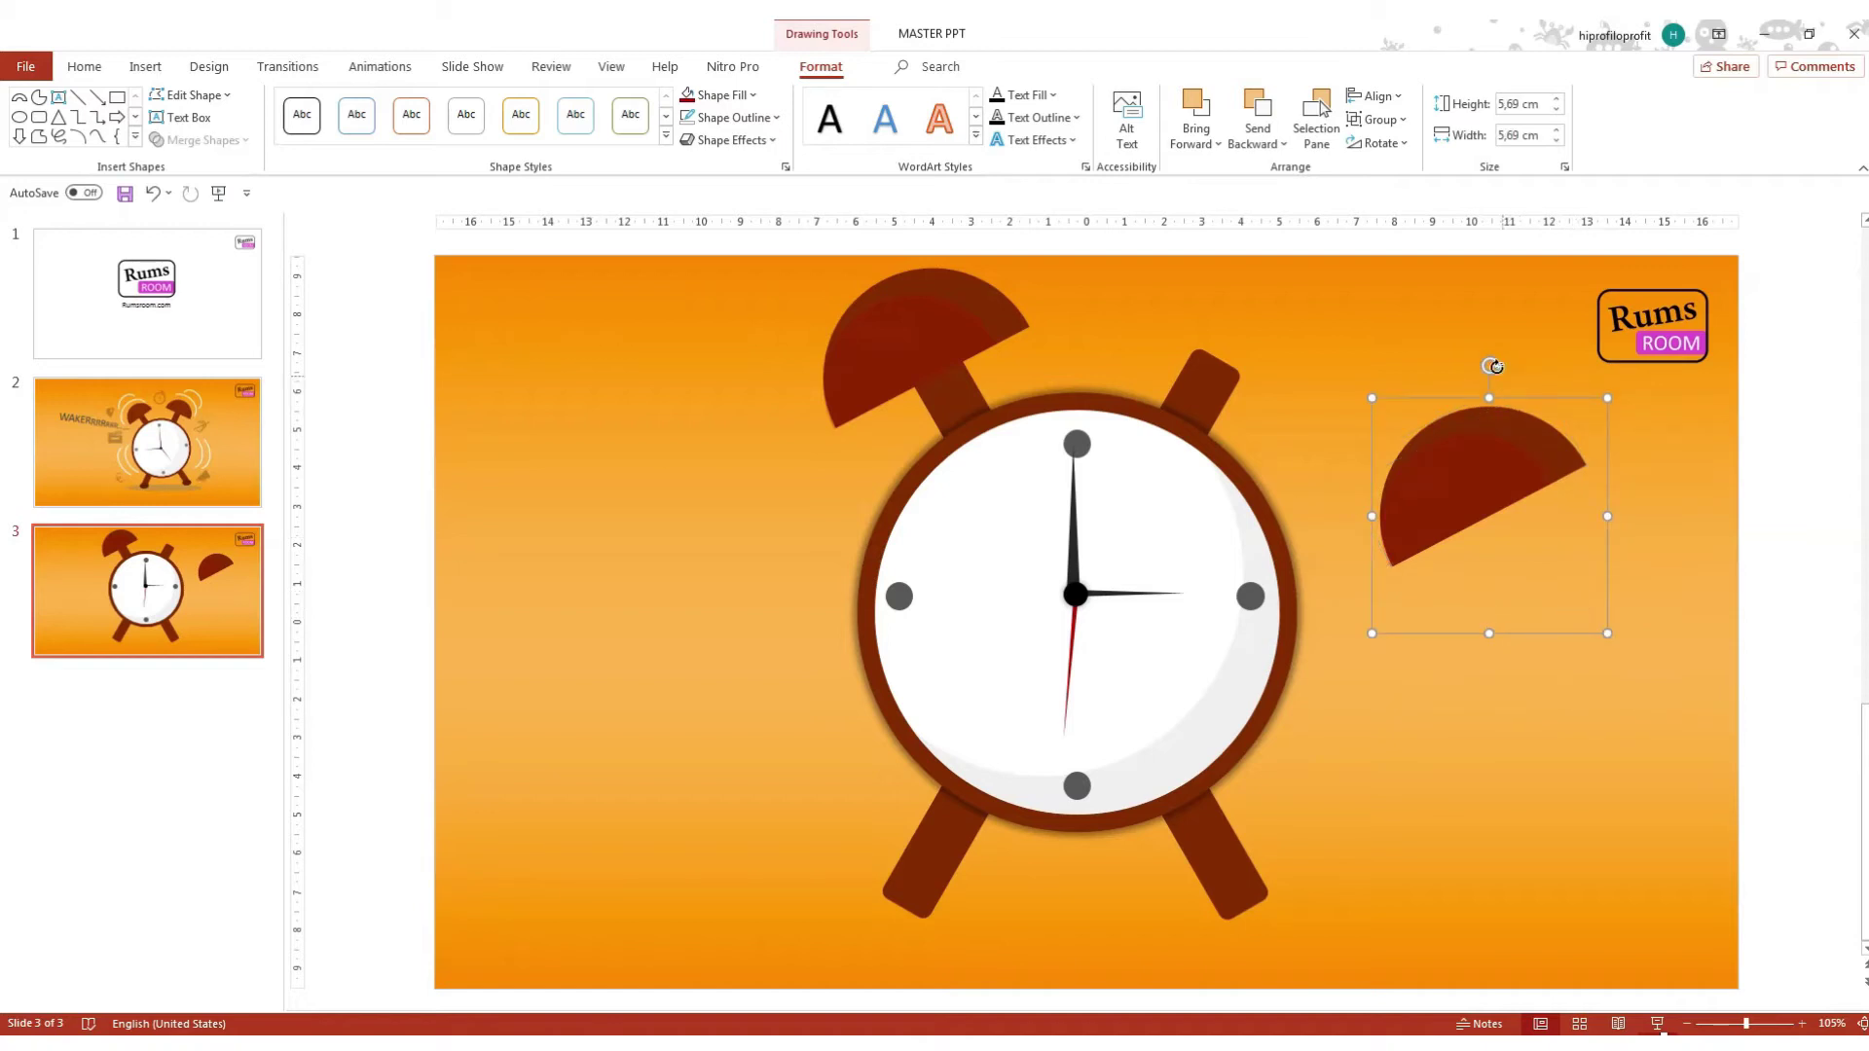
Tilt the grouped cap the opposite way, seat it on the right post and adjust its shading.
left_click_drag(1490, 366, 1559, 498)
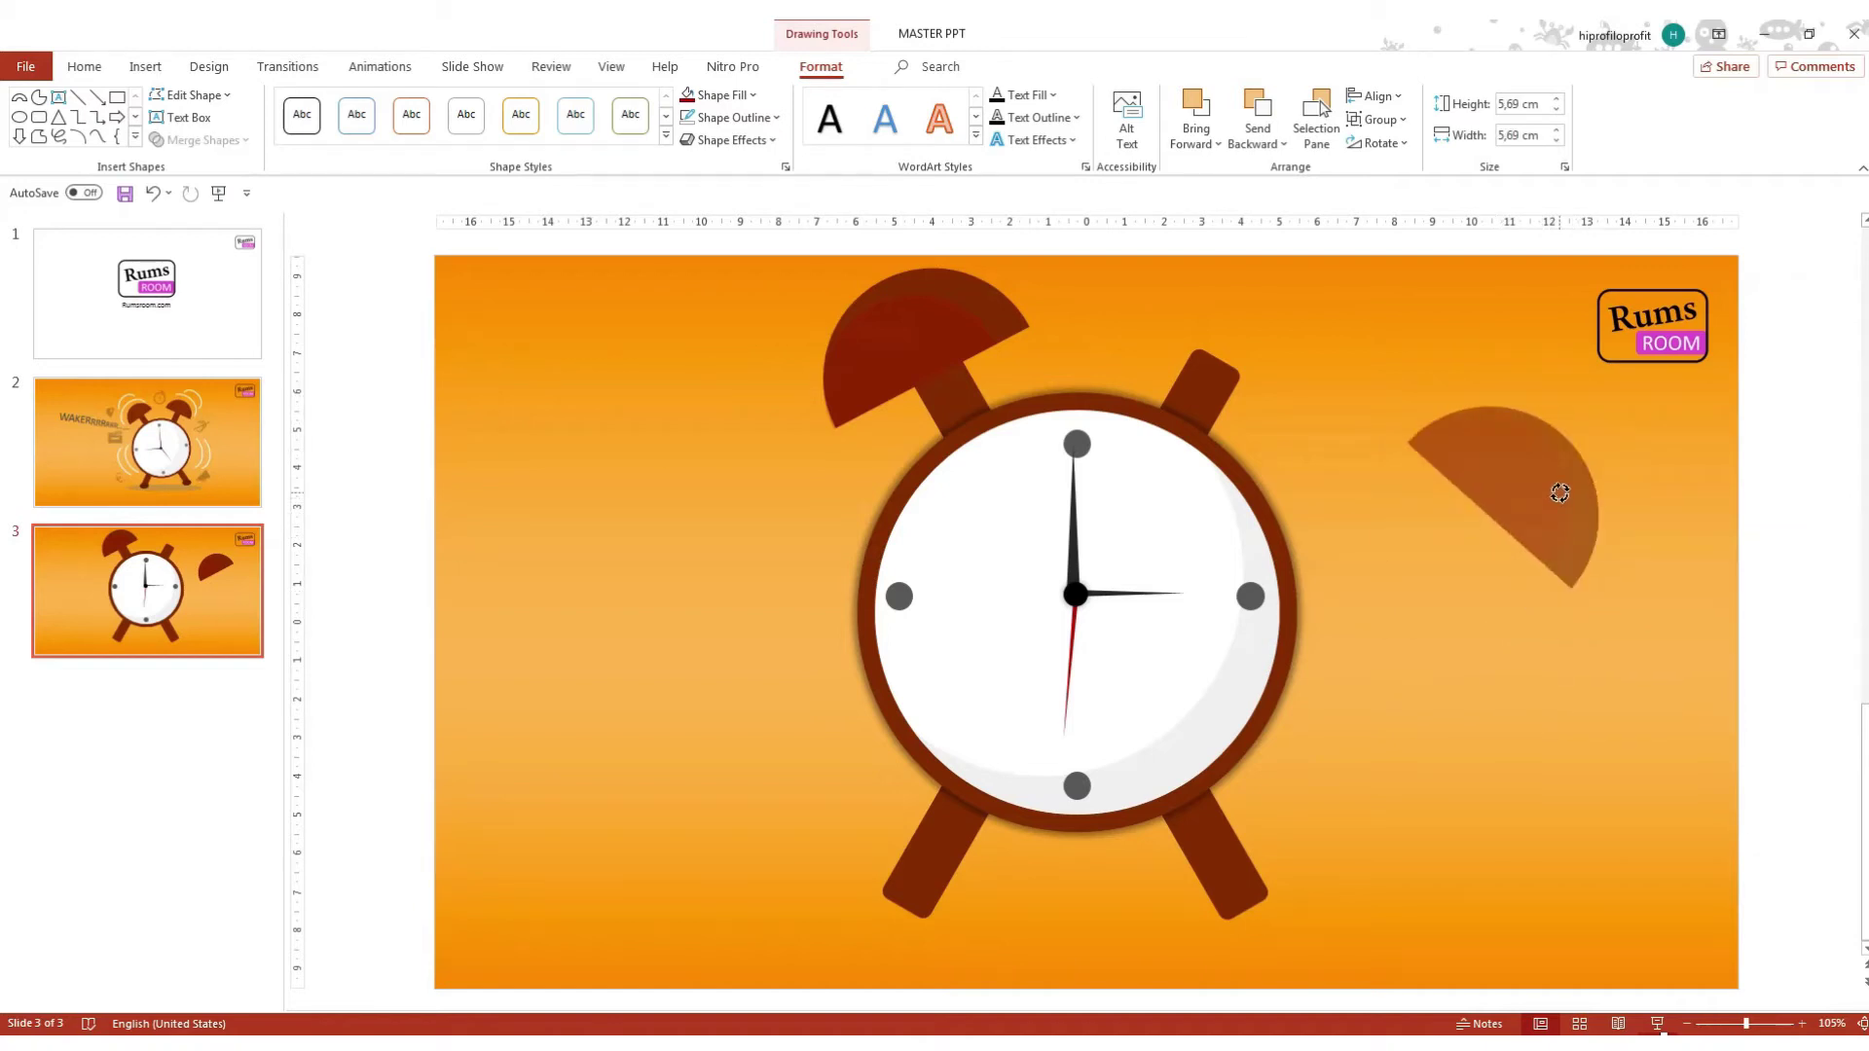
mouse_move(1501, 489)
left_mouse_down()
mouse_move(1309, 350)
mouse_move(1286, 365)
left_mouse_up()
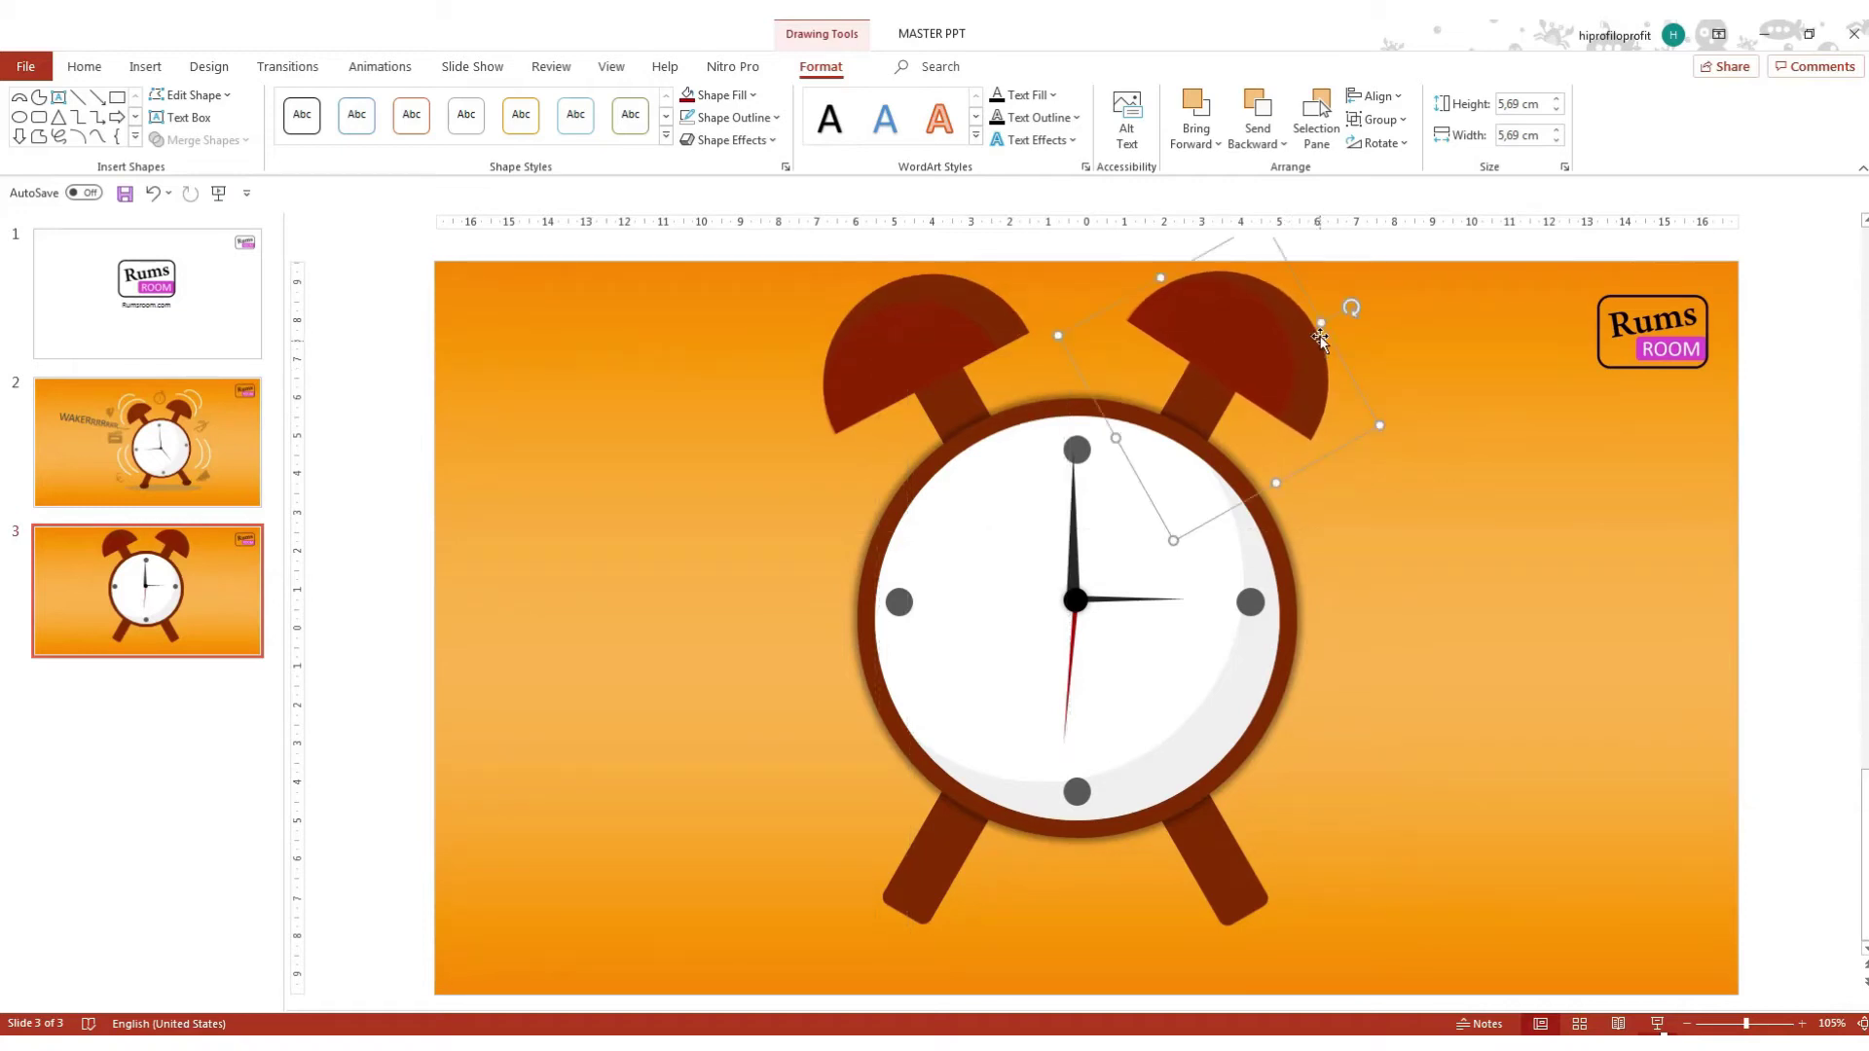
left_click_drag(1351, 308, 1346, 320)
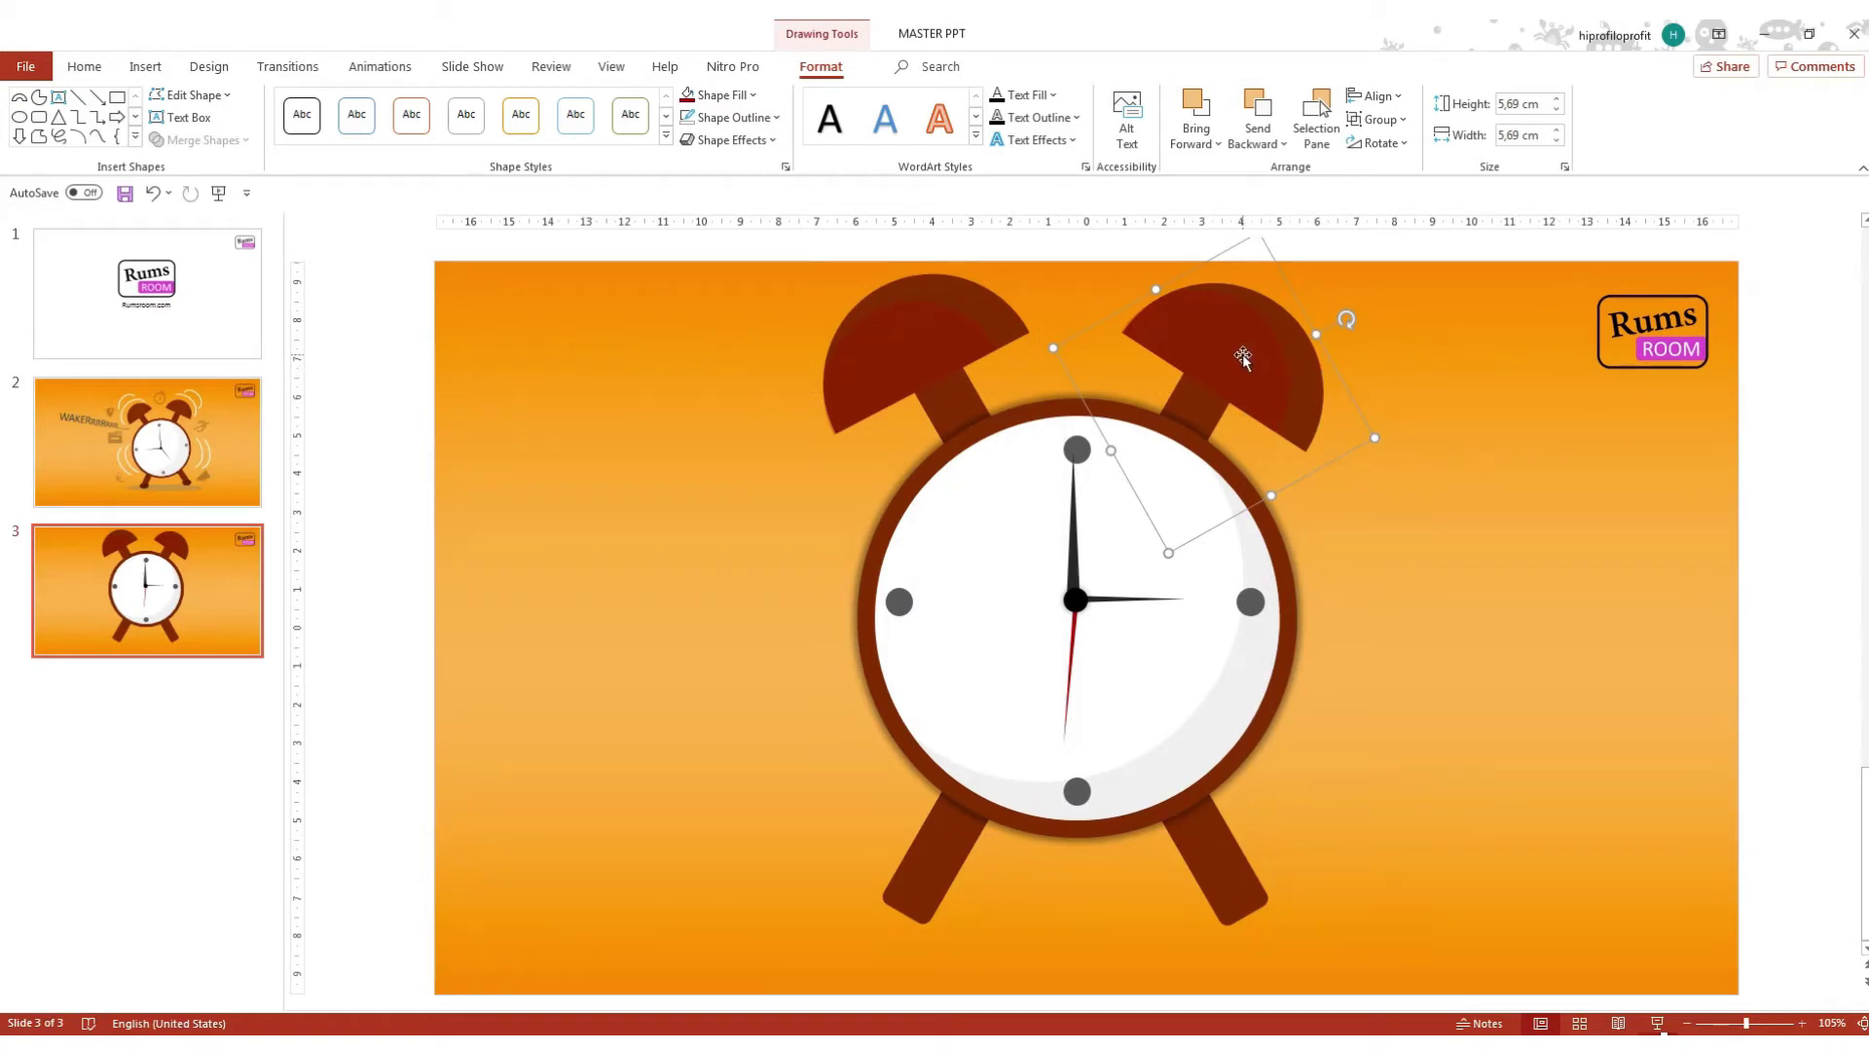
left_click(1241, 353)
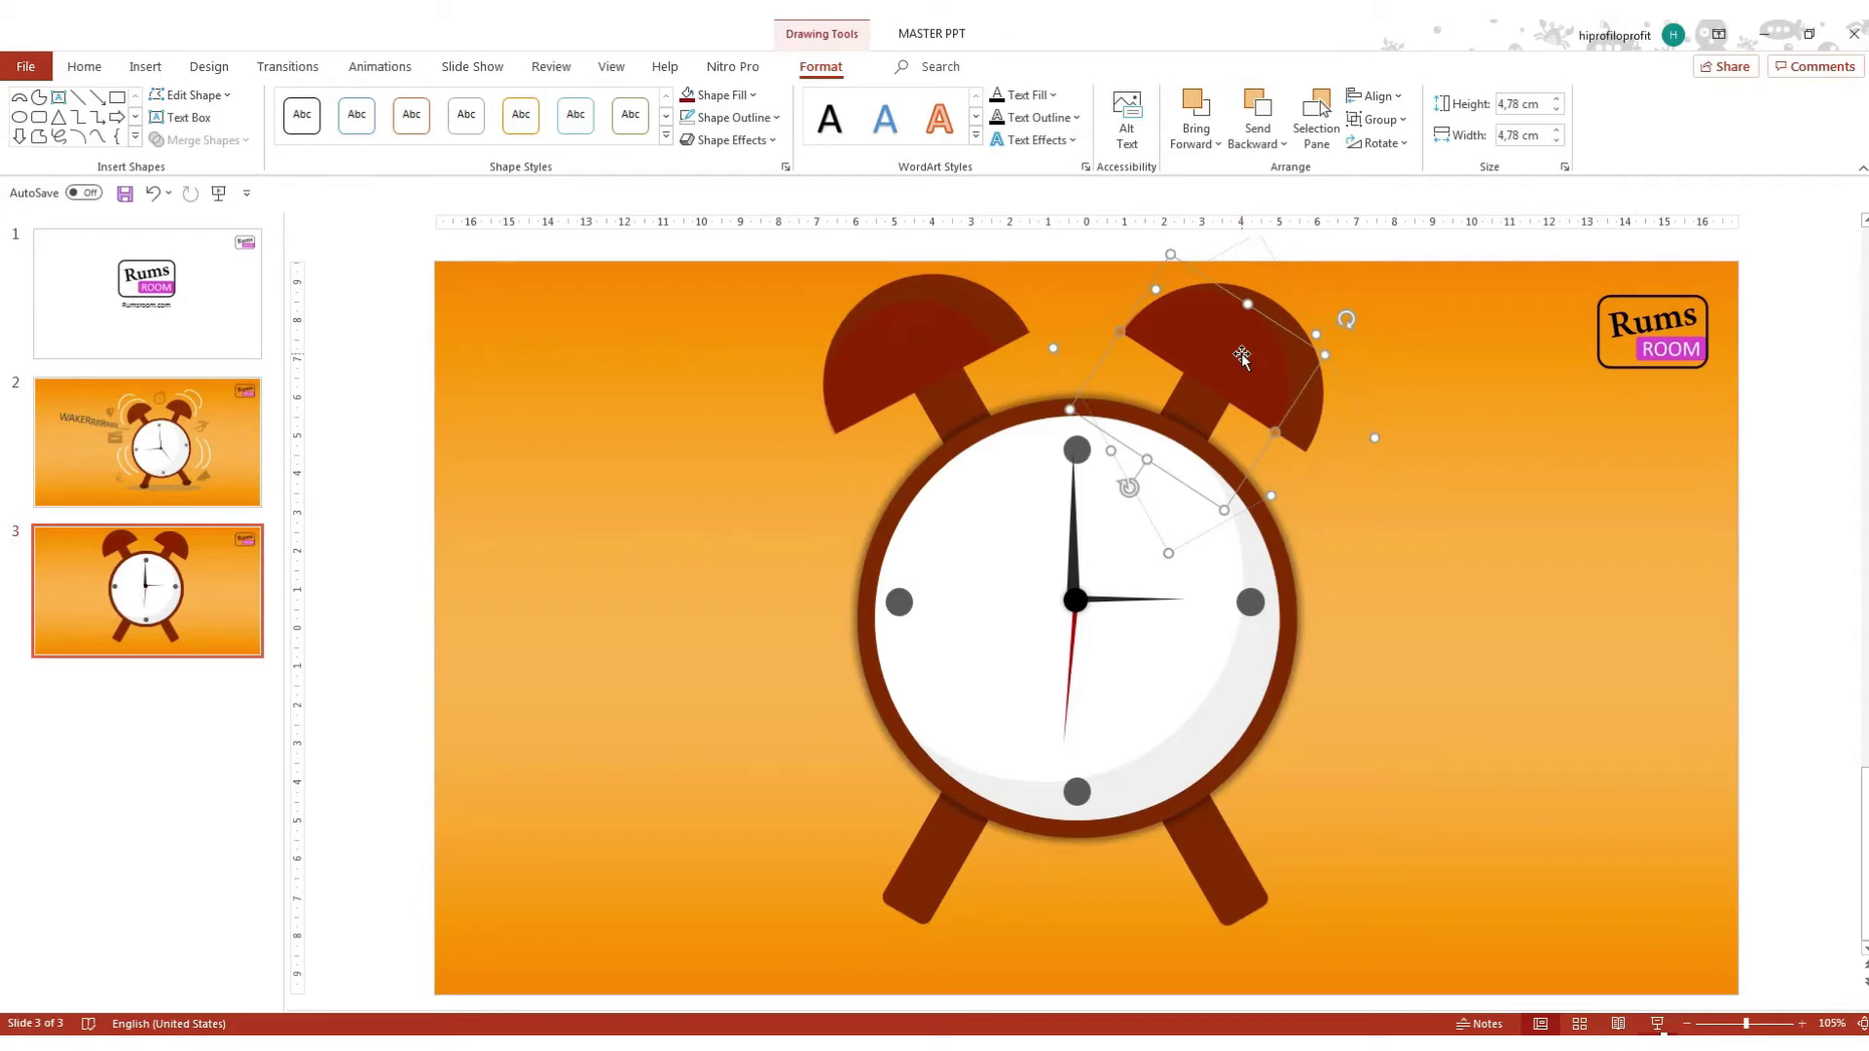
left_click_drag(1241, 357, 1273, 377)
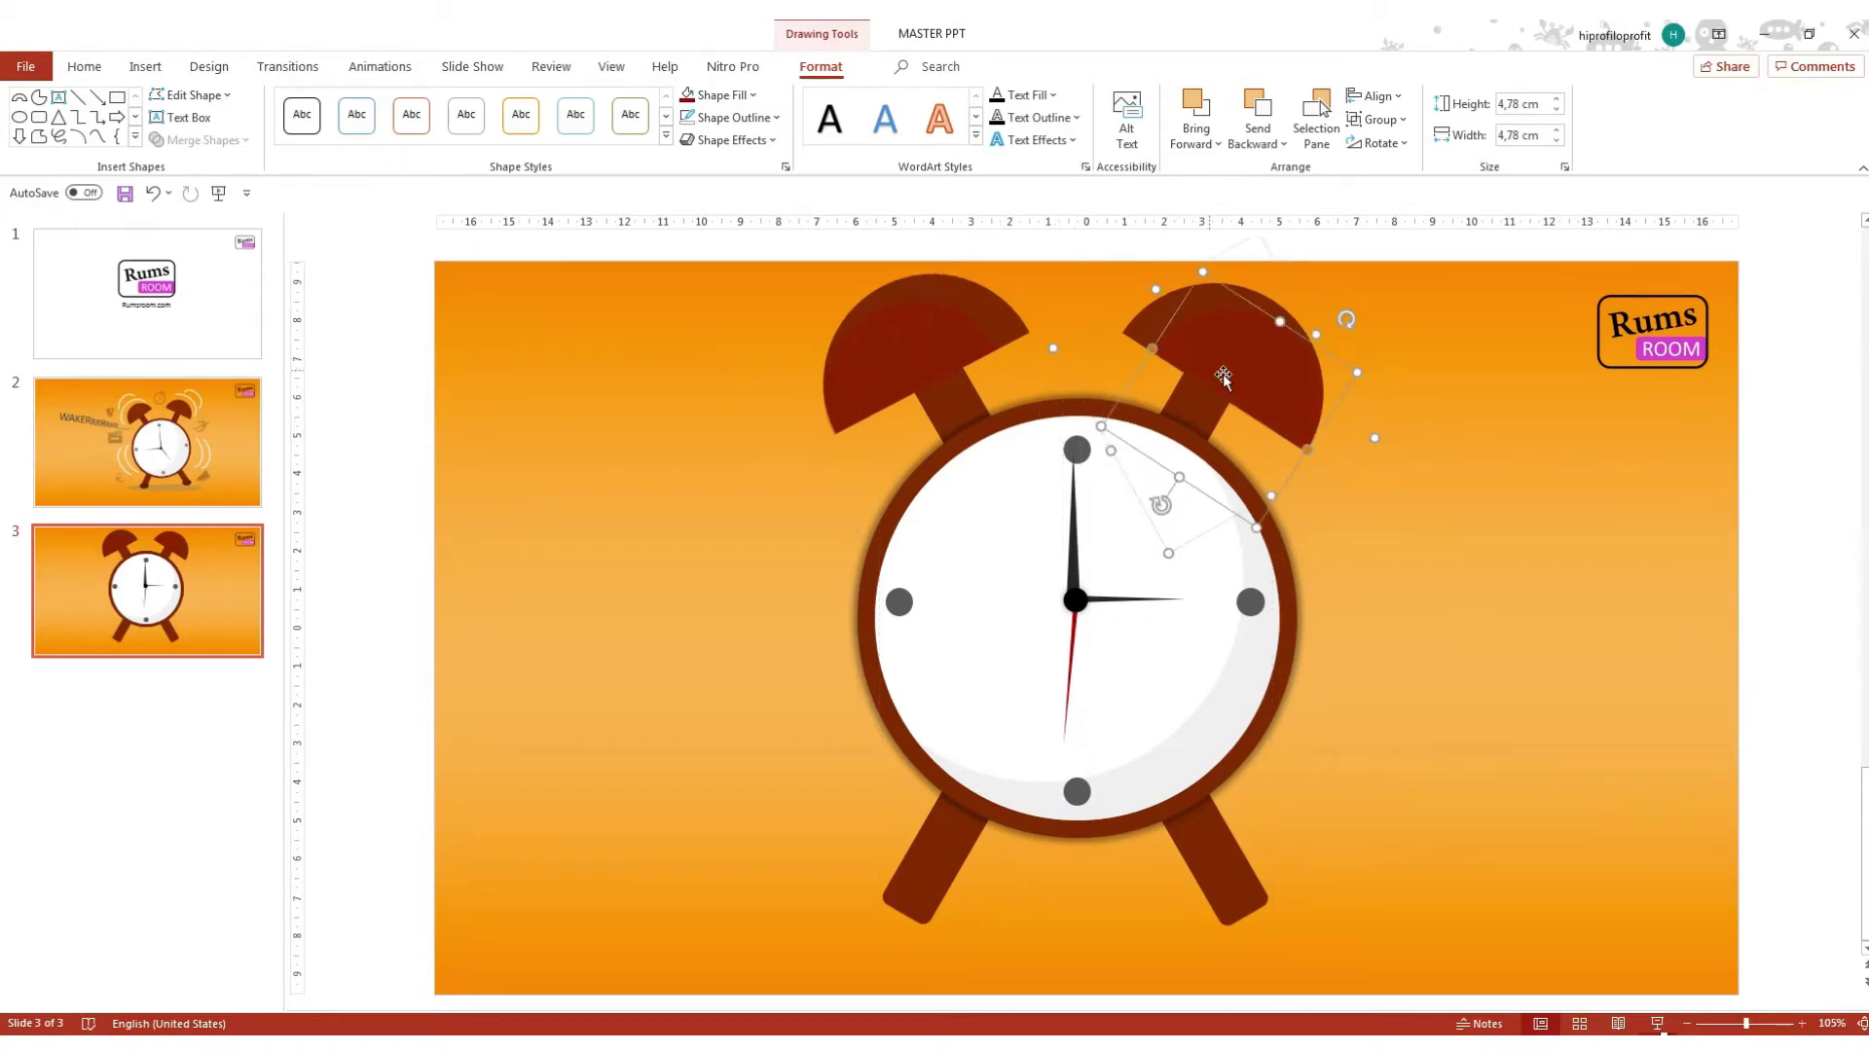
left_click(1449, 438)
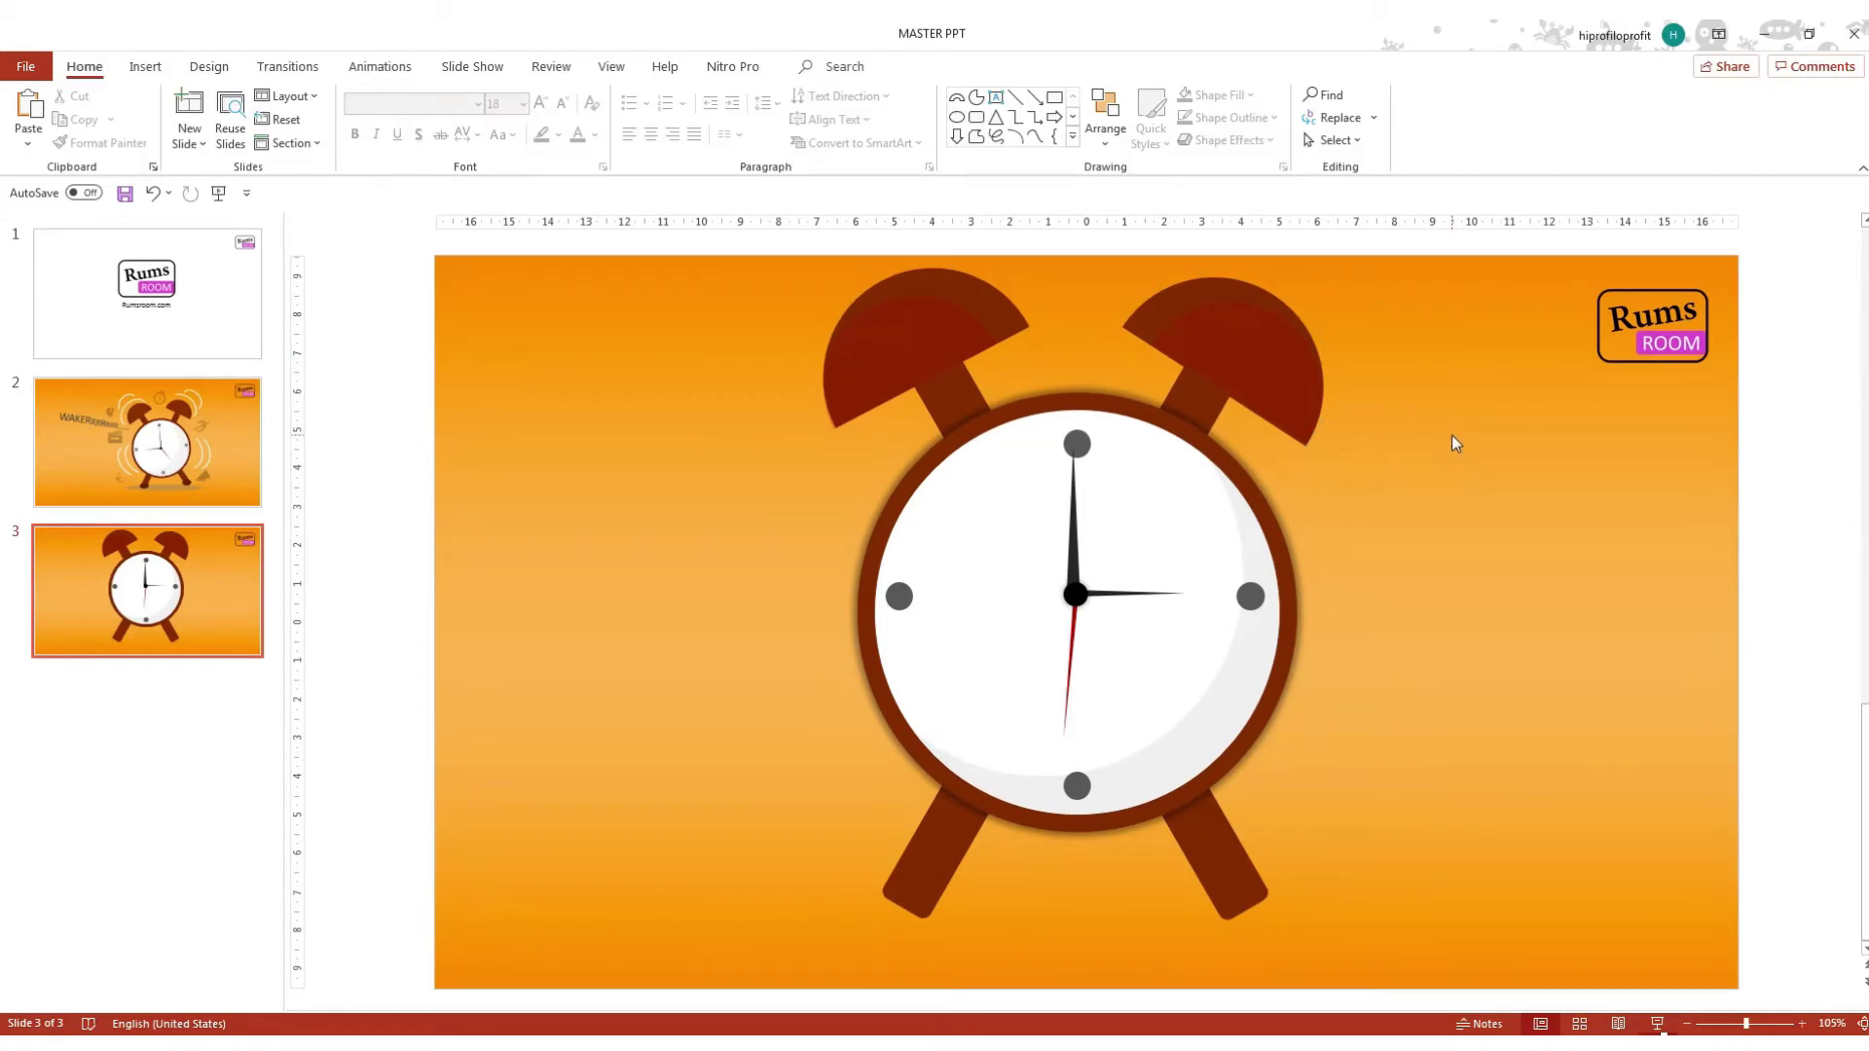
Draw an oval under the clock's left foot and fill it black.
left_click(957, 117)
mouse_move(646, 635)
left_mouse_down()
mouse_move(732, 683)
mouse_move(909, 910)
left_mouse_up()
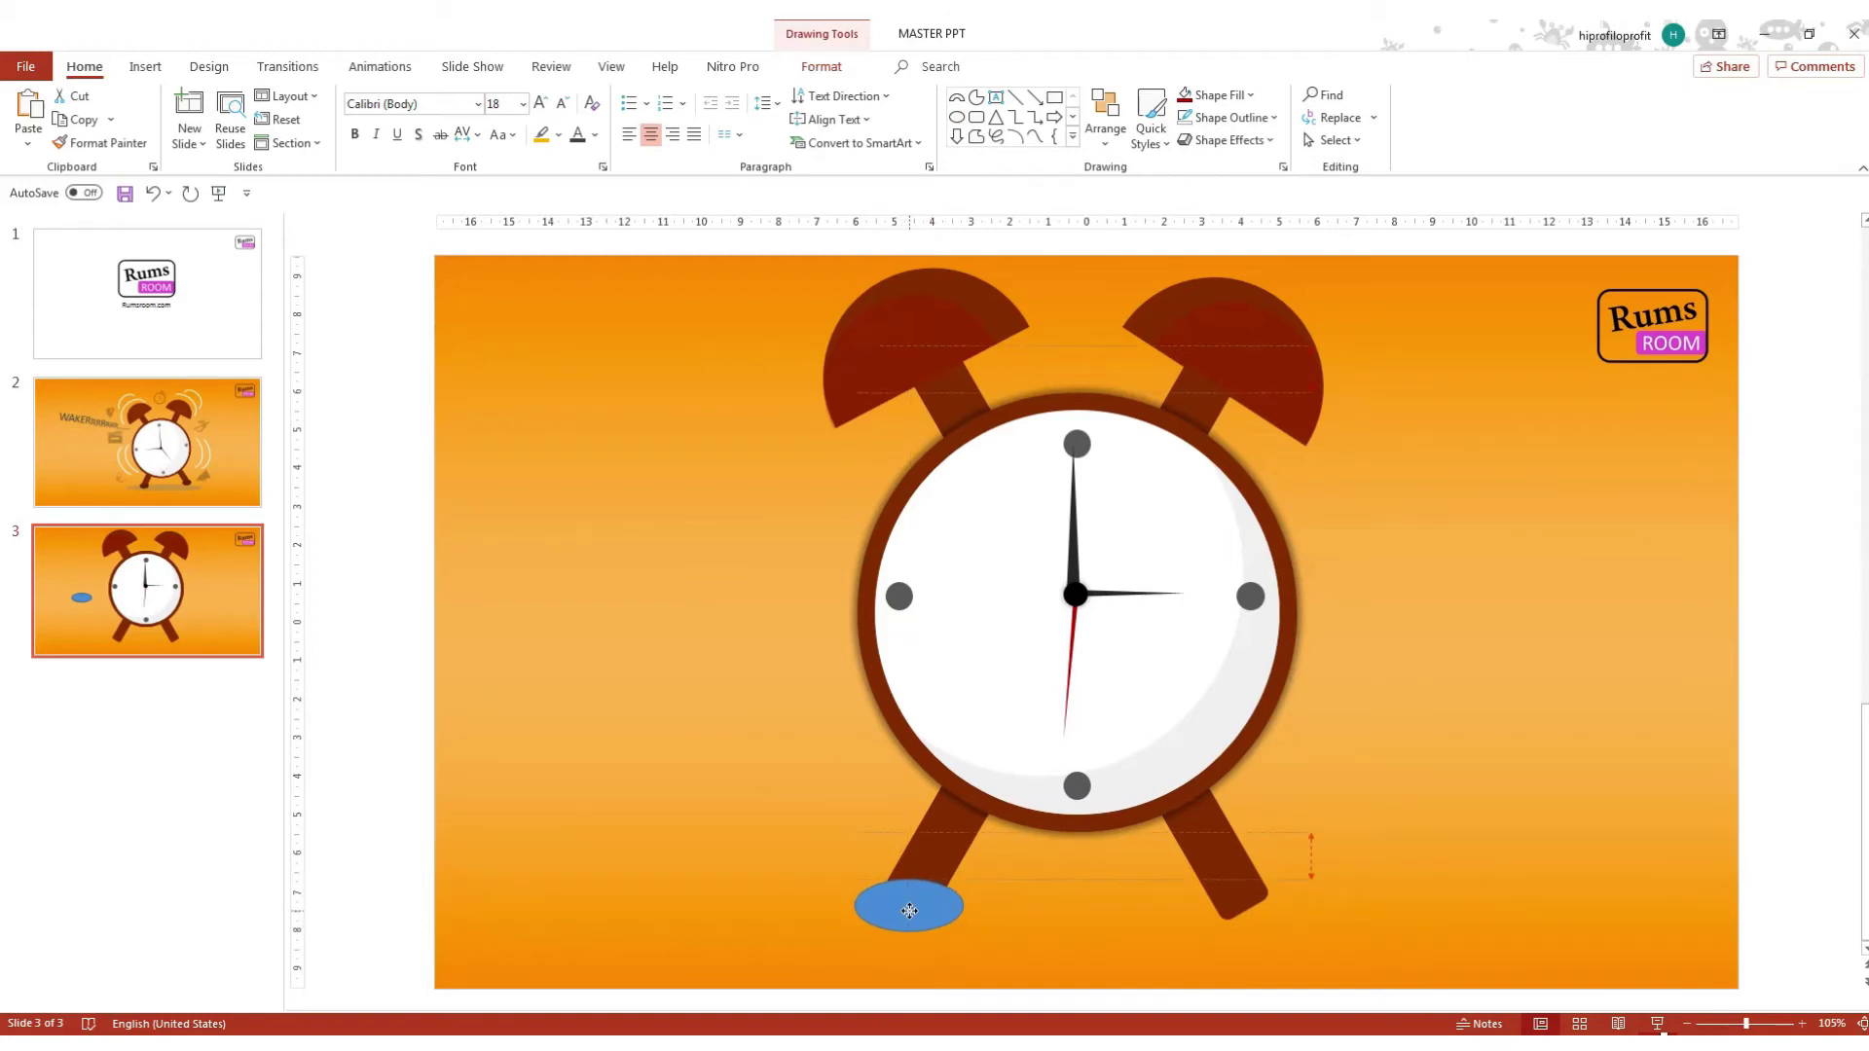
left_click(821, 66)
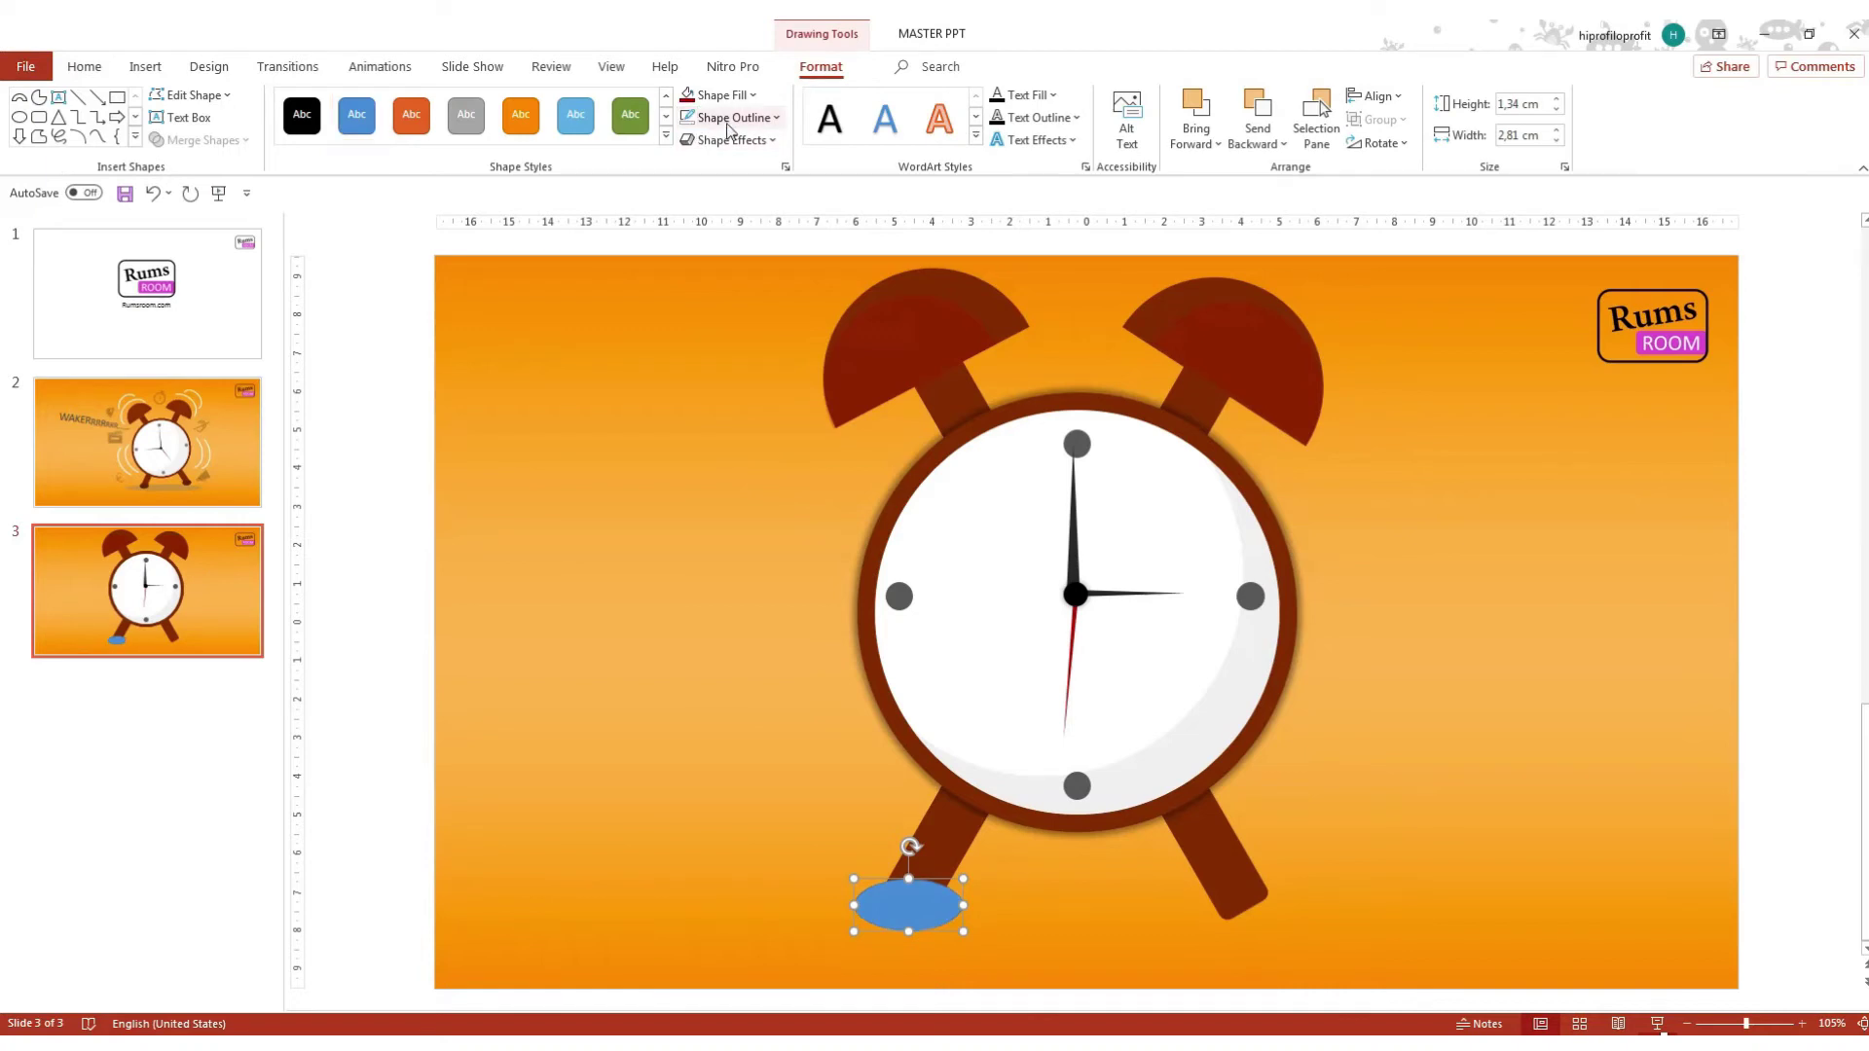
left_click(752, 95)
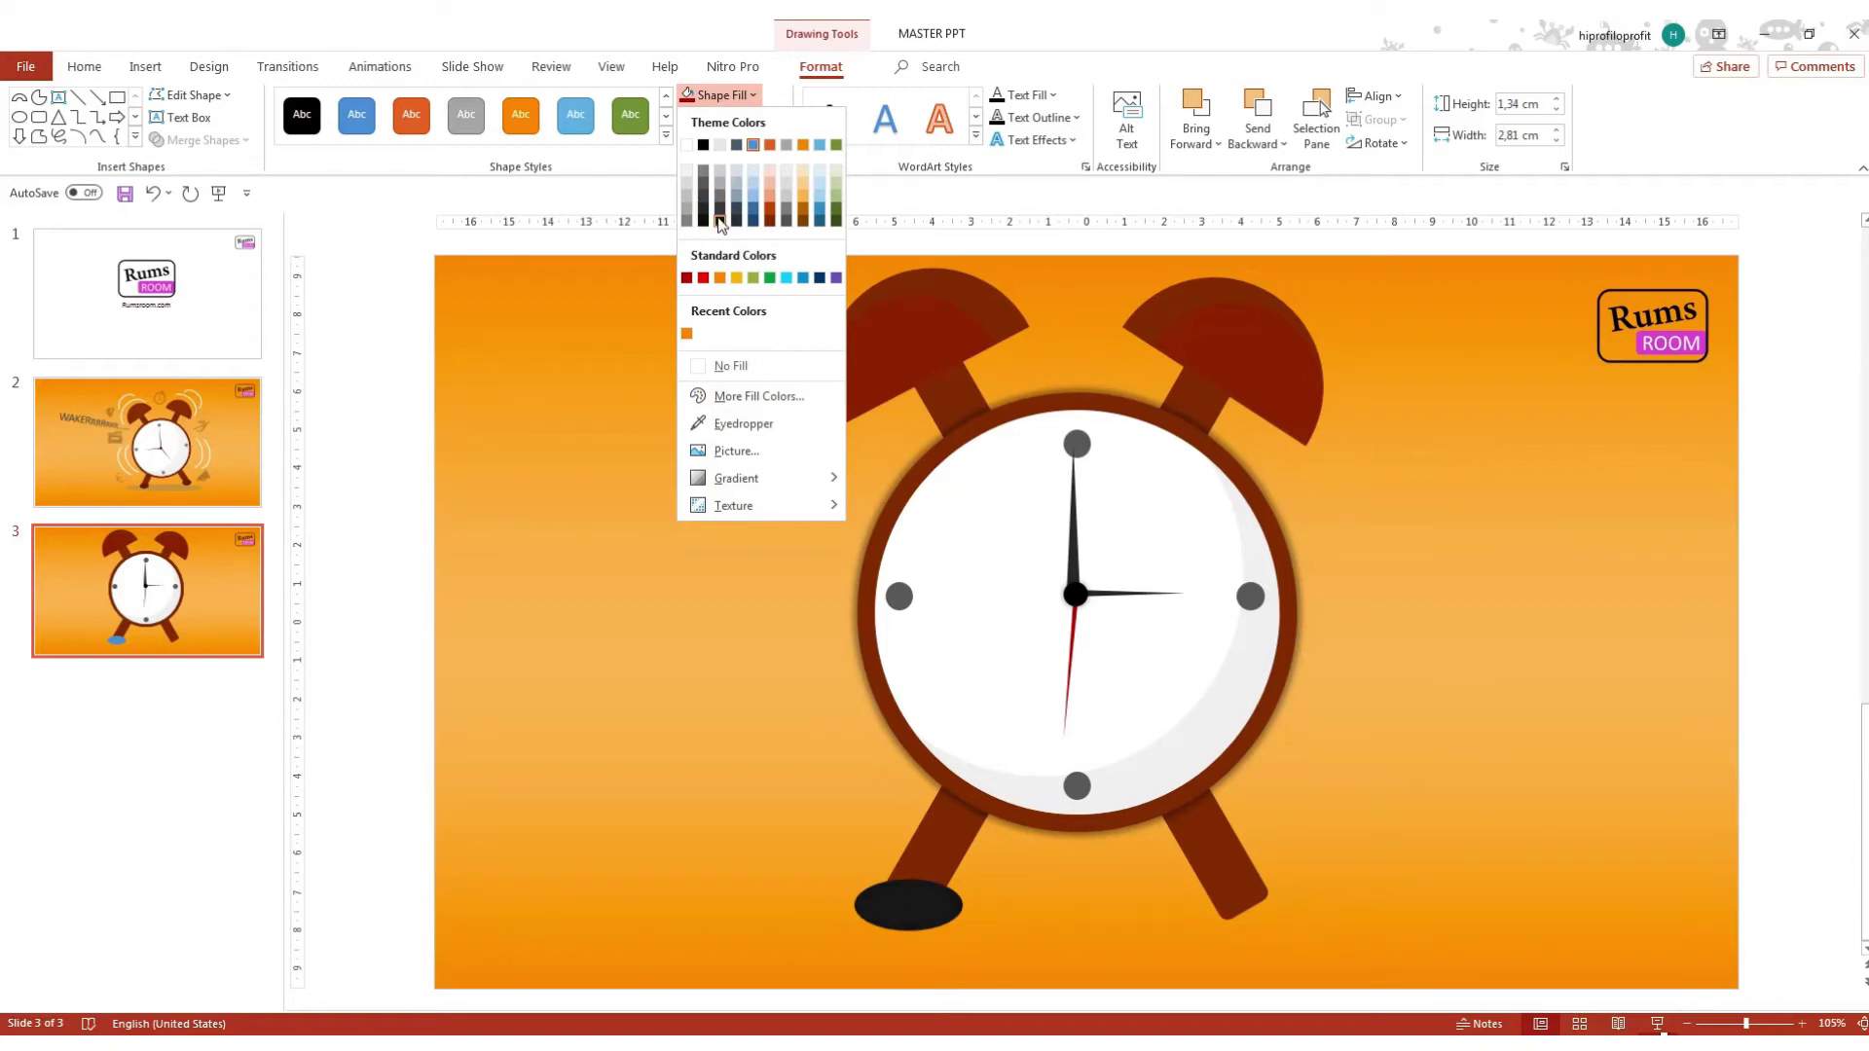
left_click(720, 223)
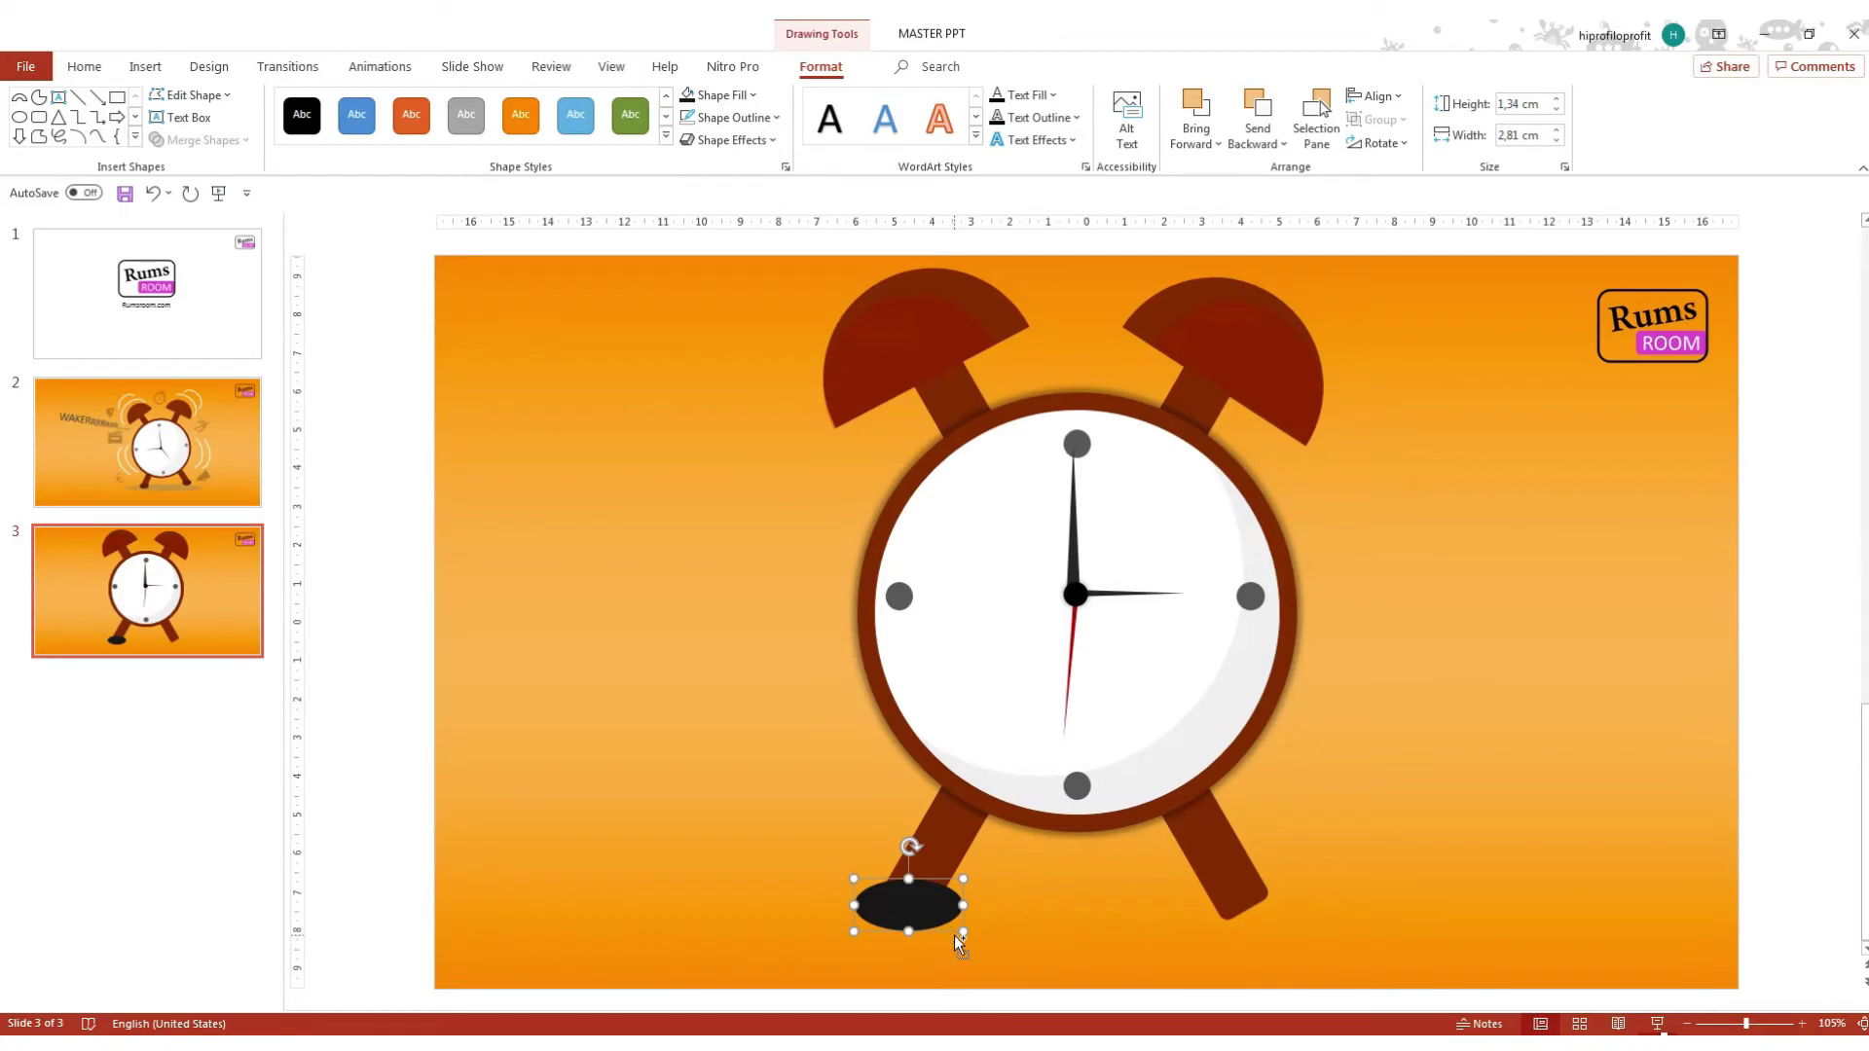
Duplicate the black oval, fill the copy light grey, and open the Format Shape pane.
key("ctrl+d")
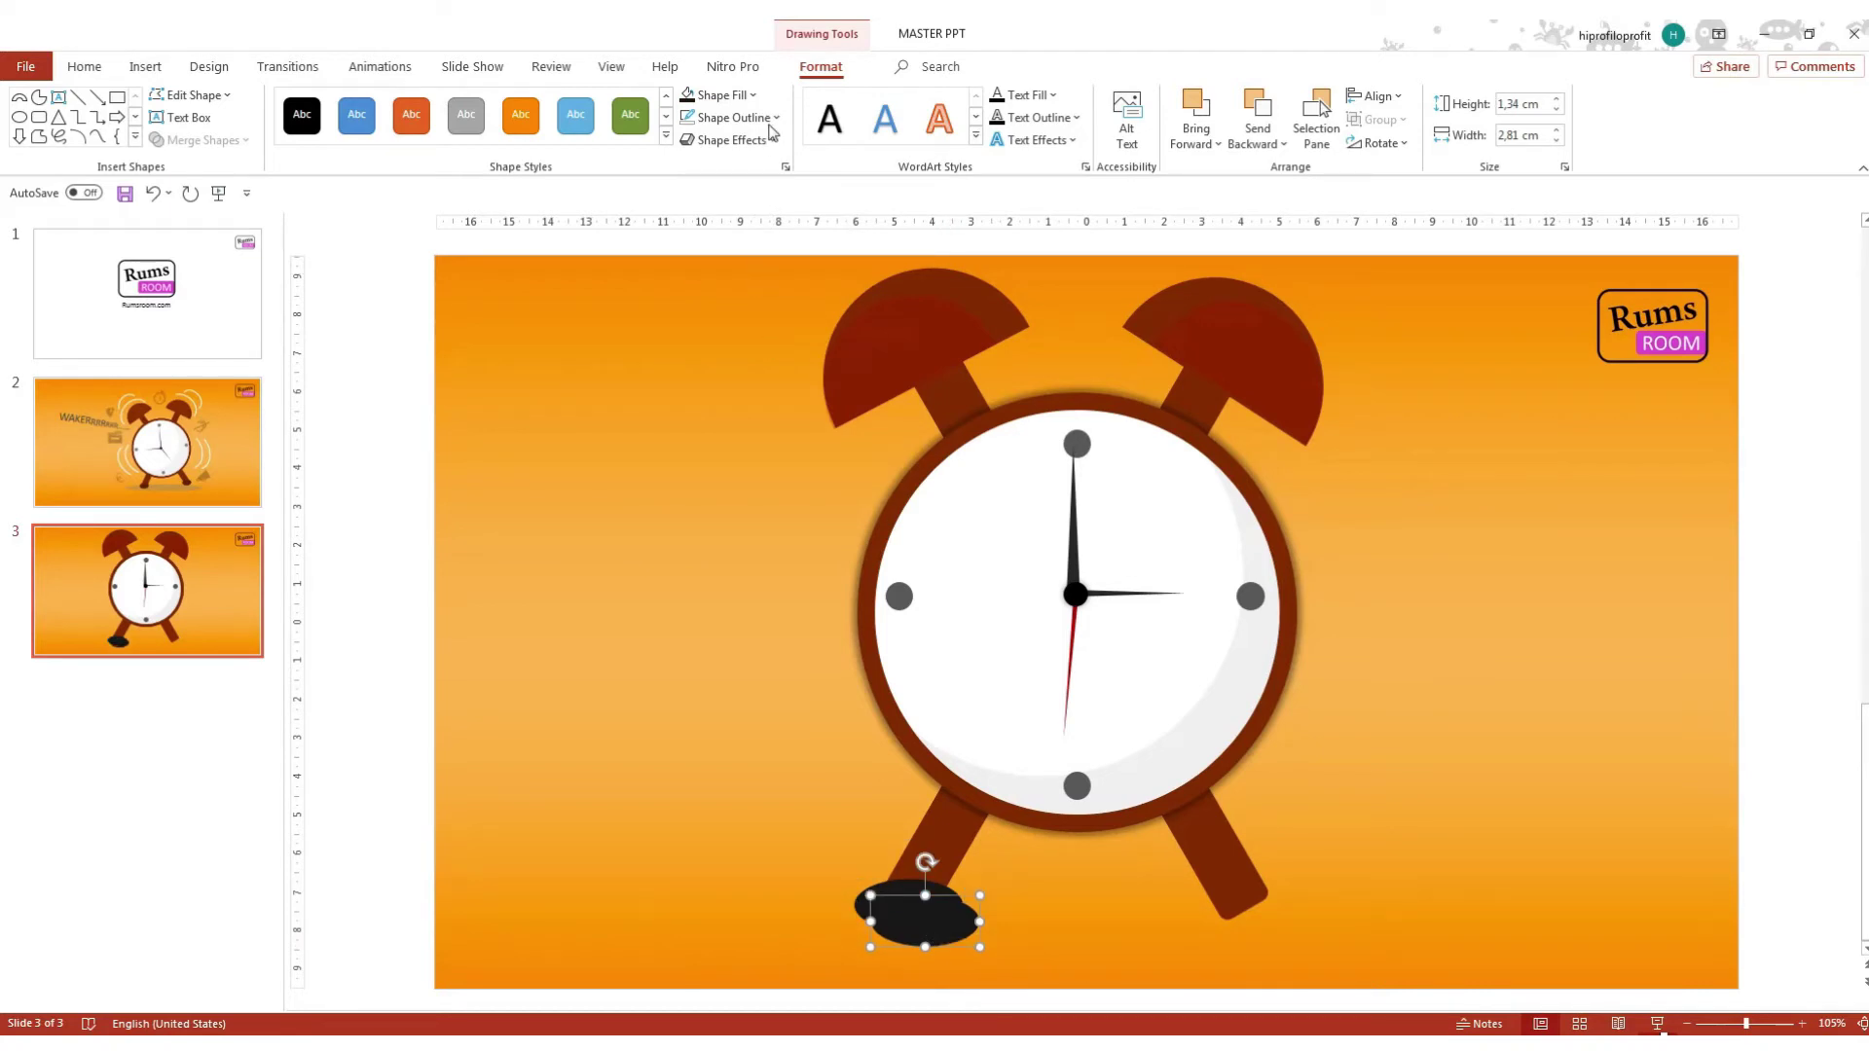
left_click(722, 95)
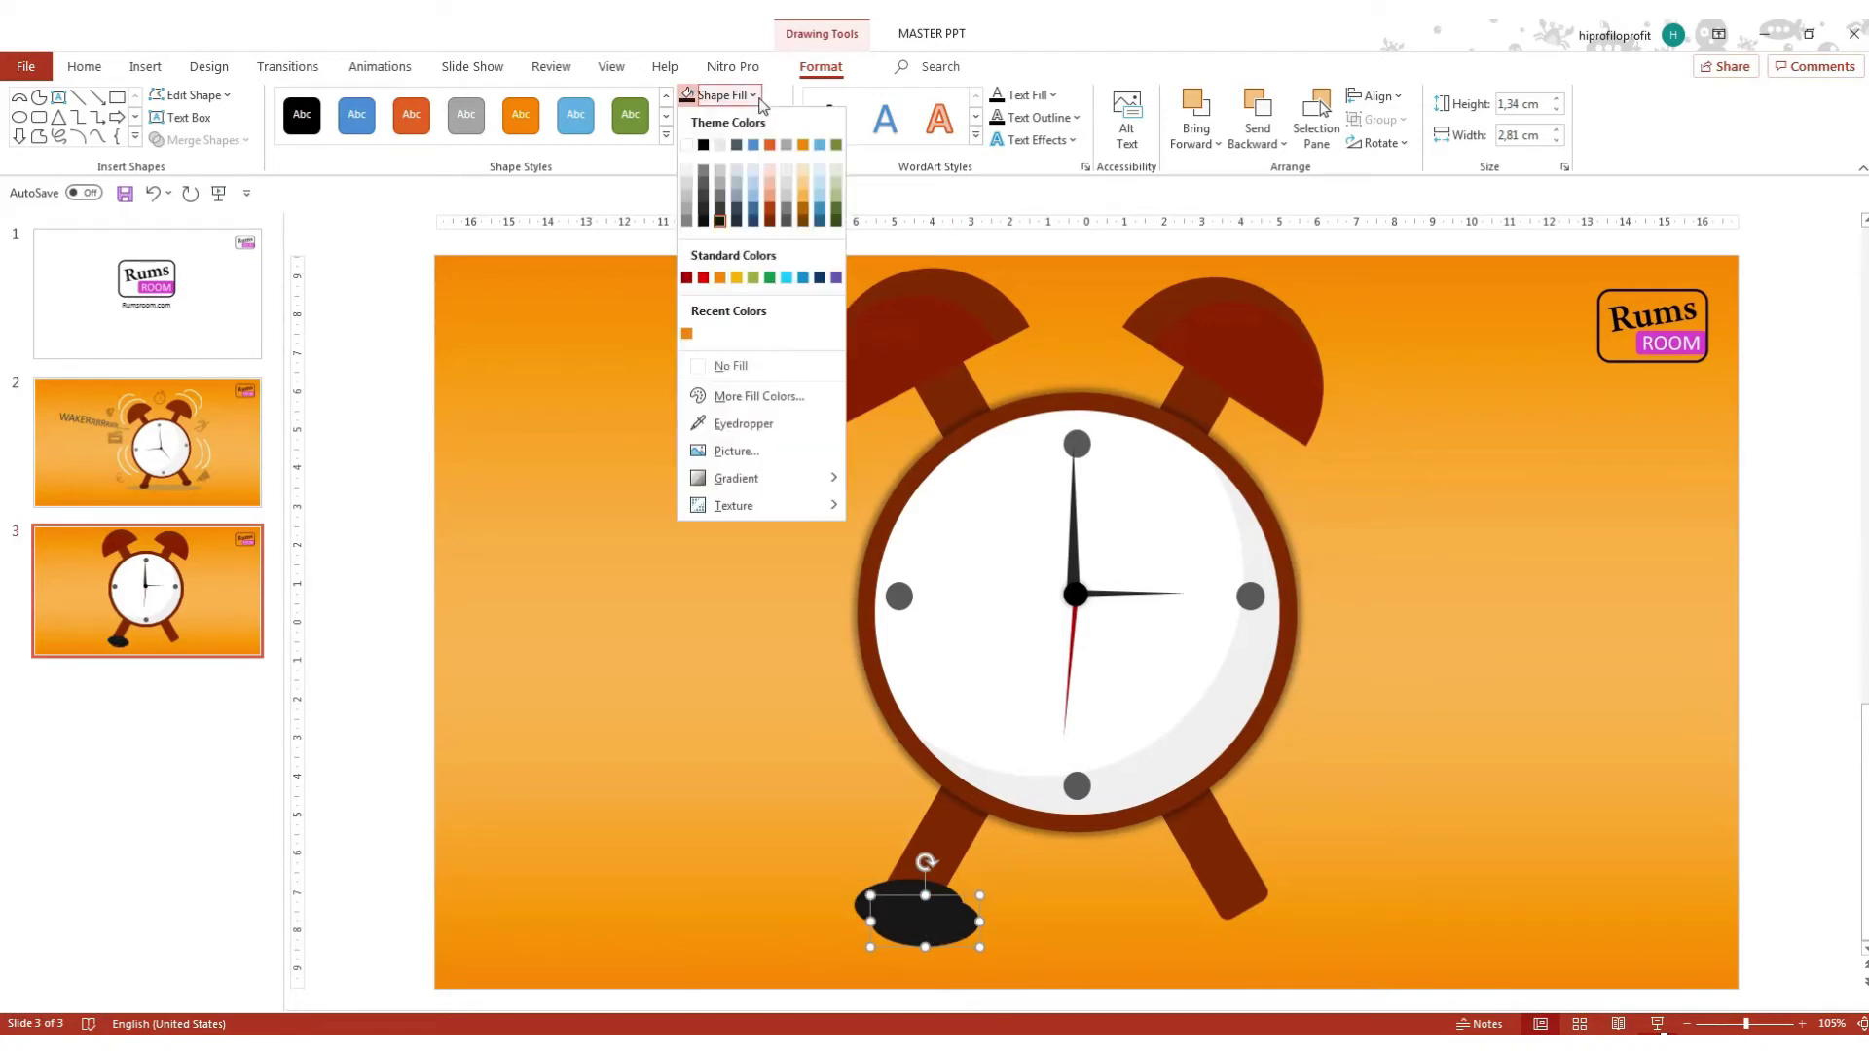
left_click(719, 146)
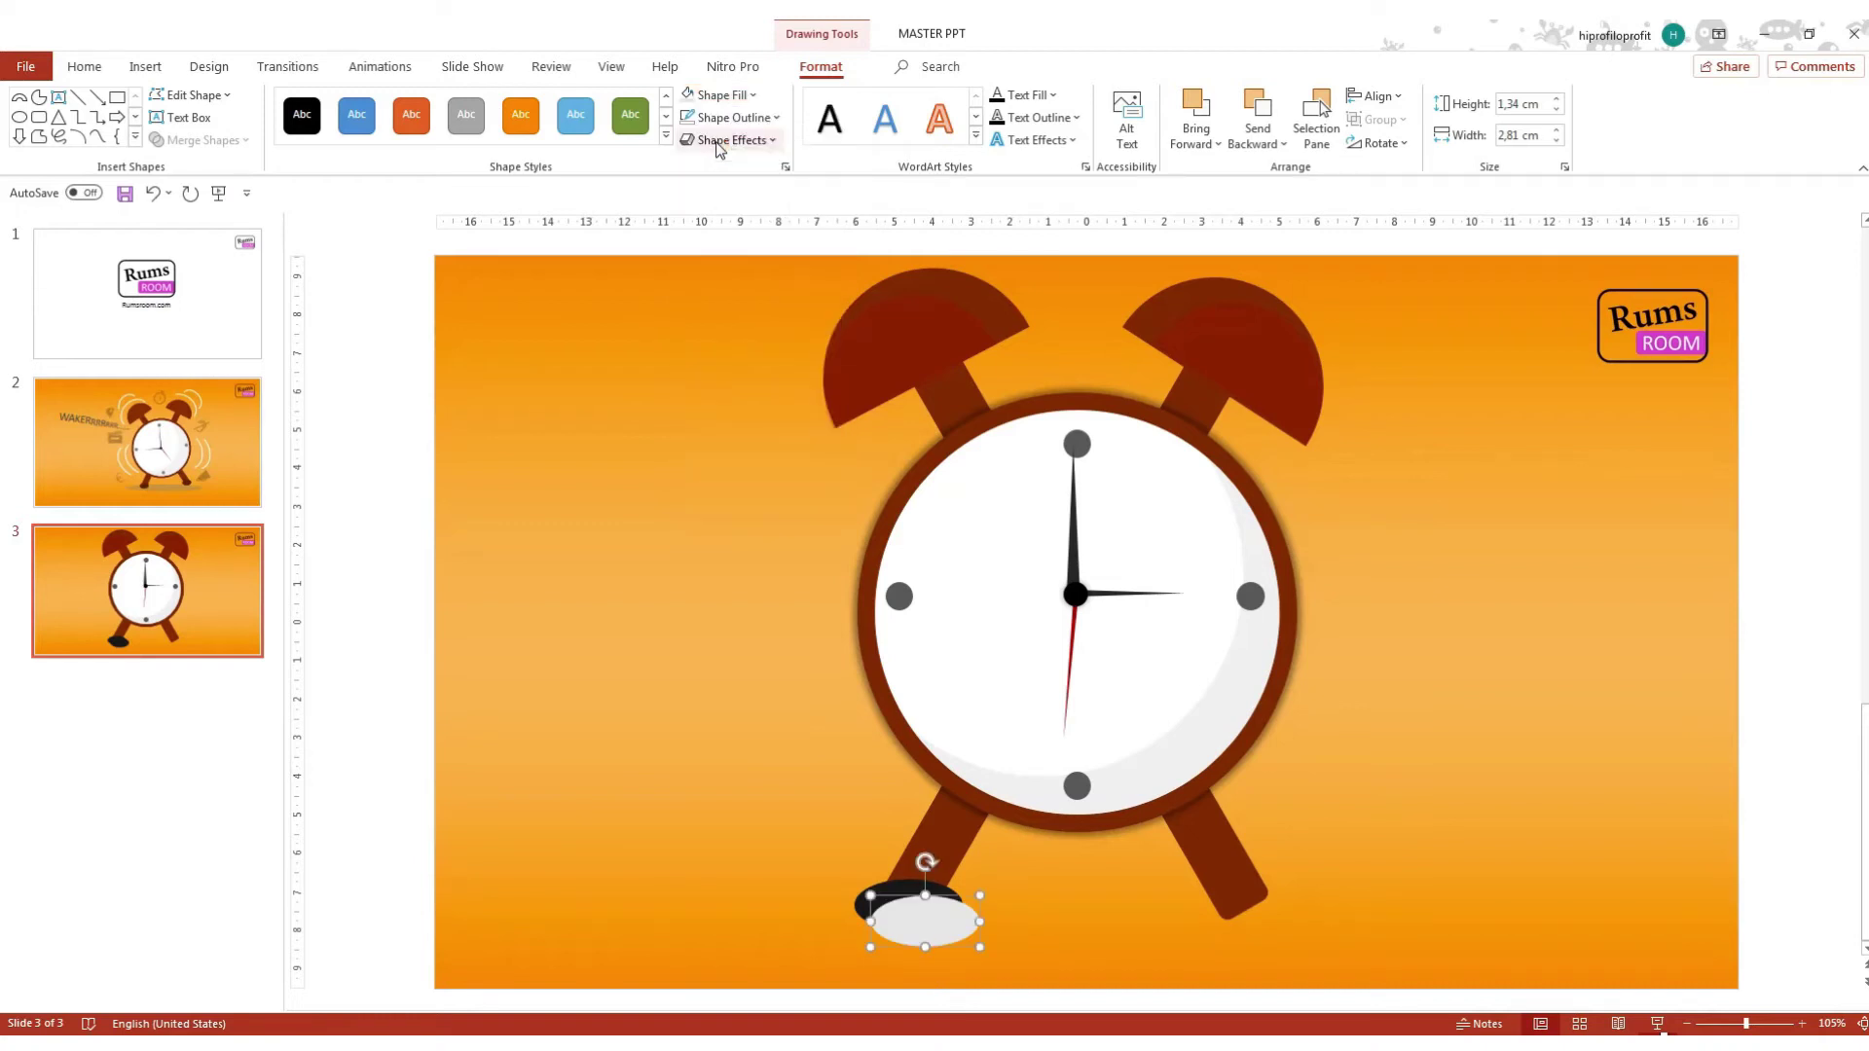
left_click(786, 170)
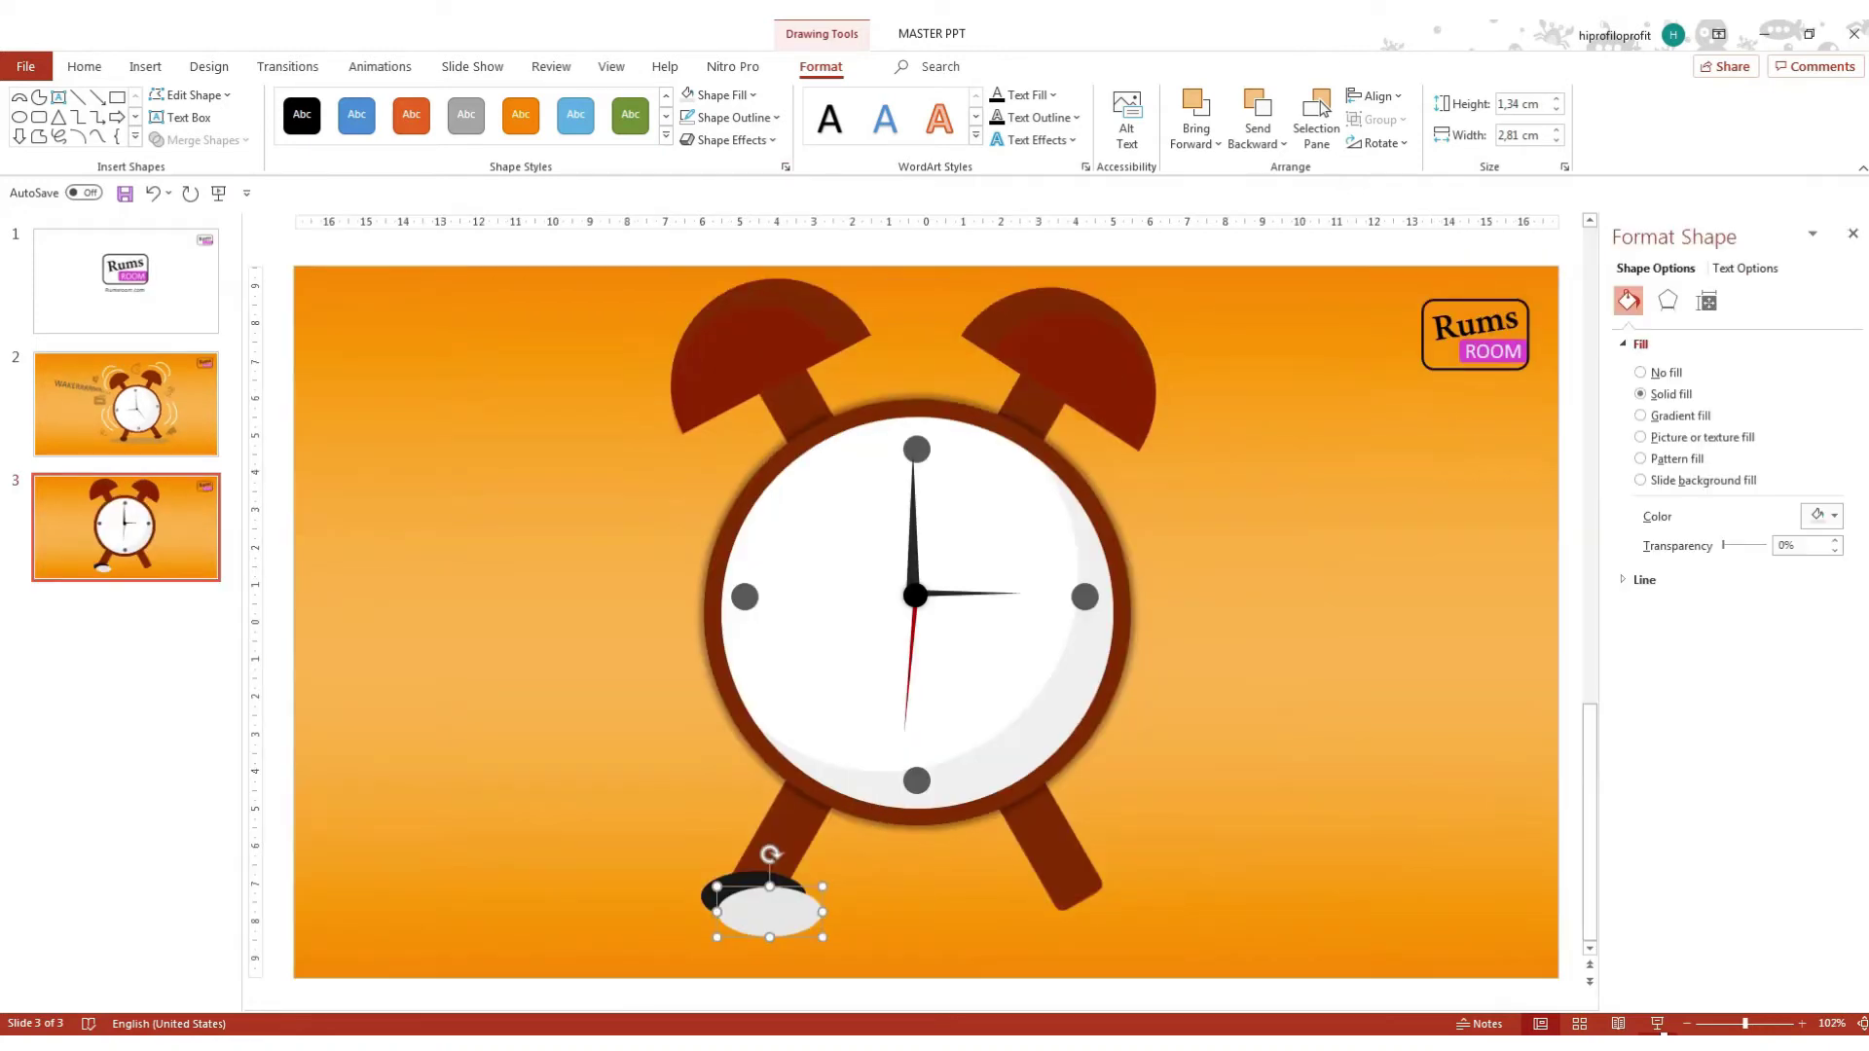
Set the light grey oval to 70% transparency and shrink it onto the black oval.
left_click_drag(1732, 551, 1748, 553)
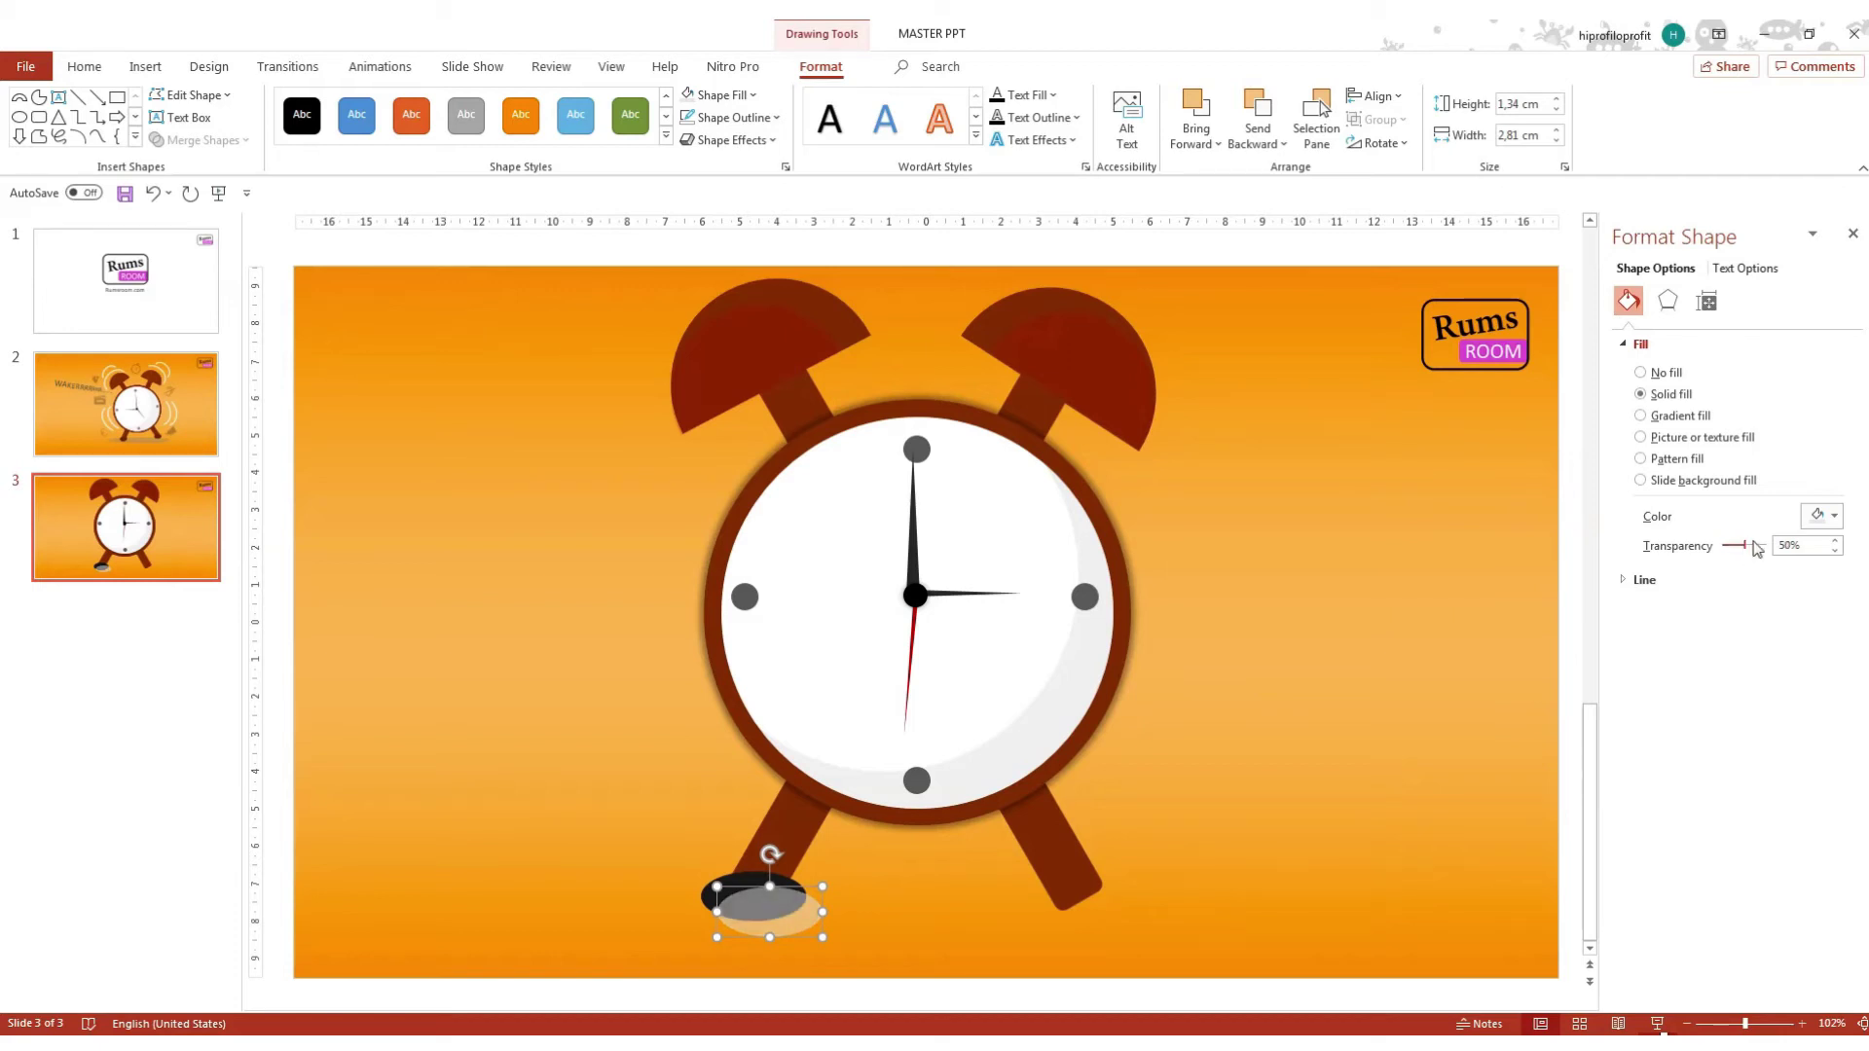
mouse_move(820, 937)
left_mouse_down()
mouse_move(761, 895)
mouse_move(704, 921)
left_mouse_up()
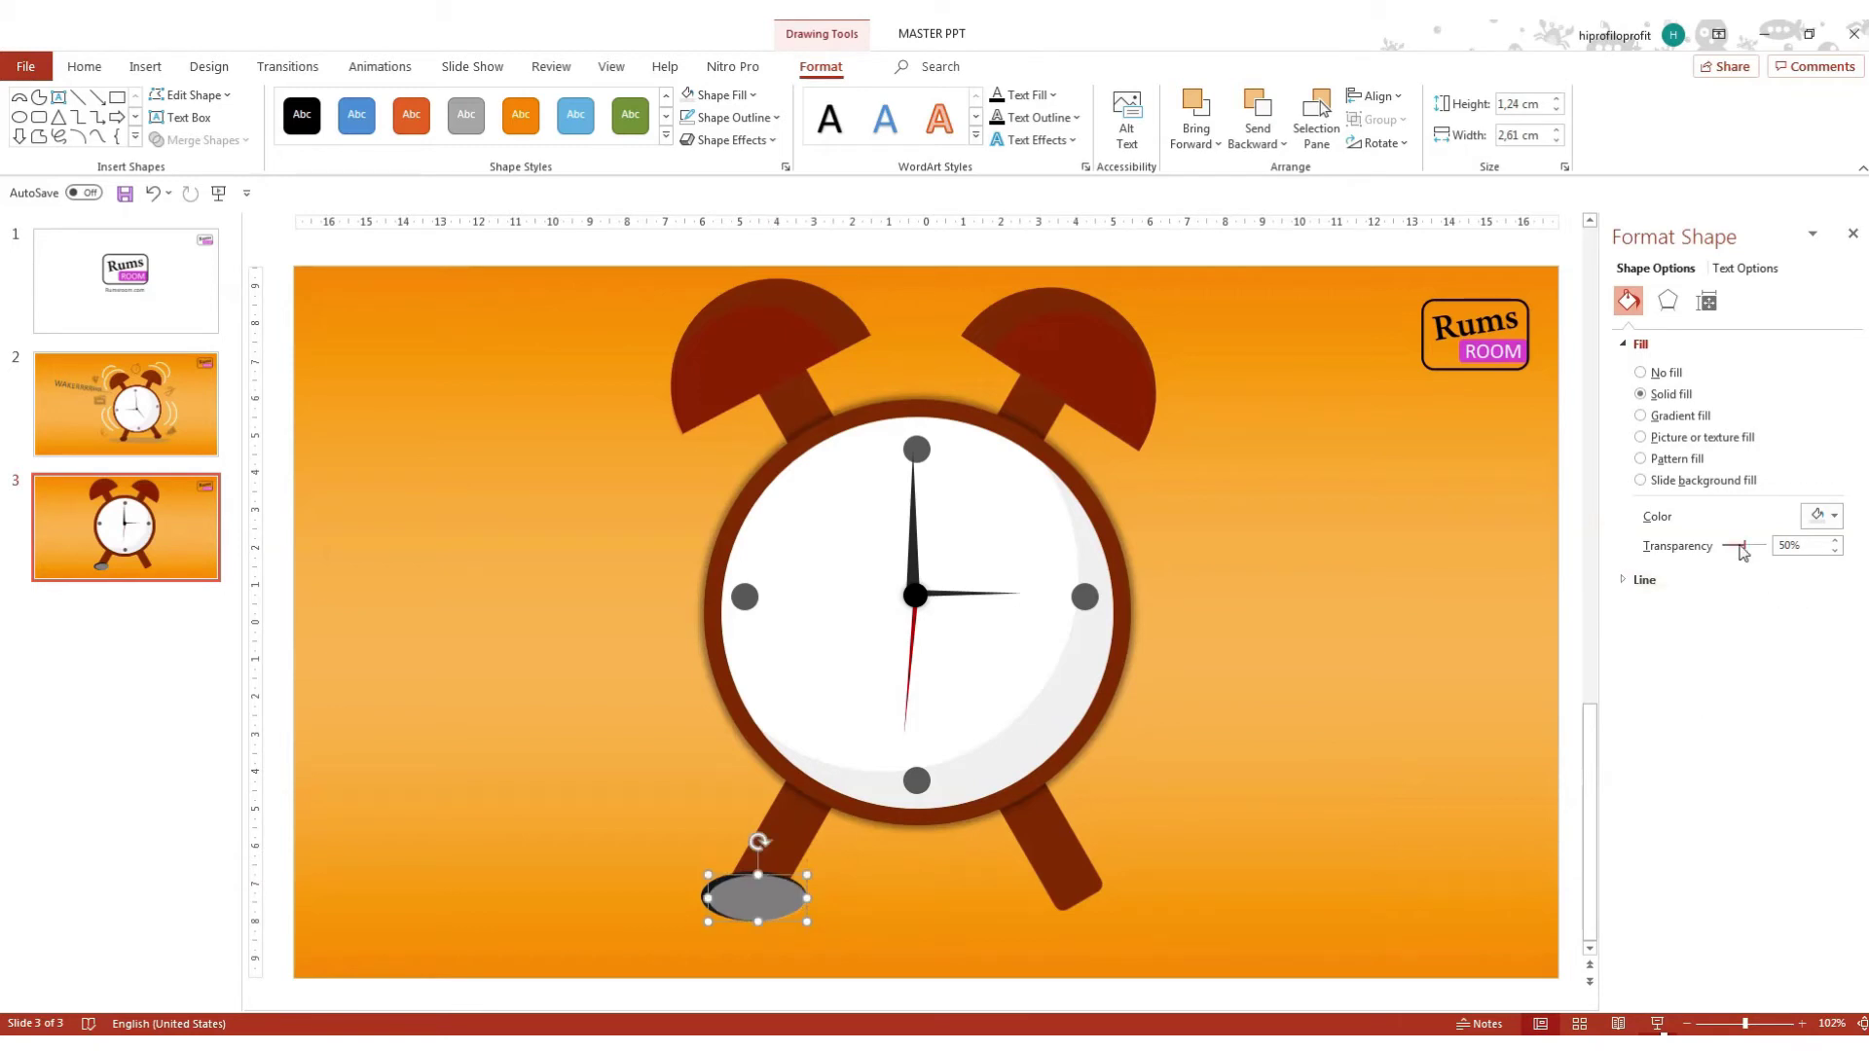
left_click_drag(1747, 552, 1759, 557)
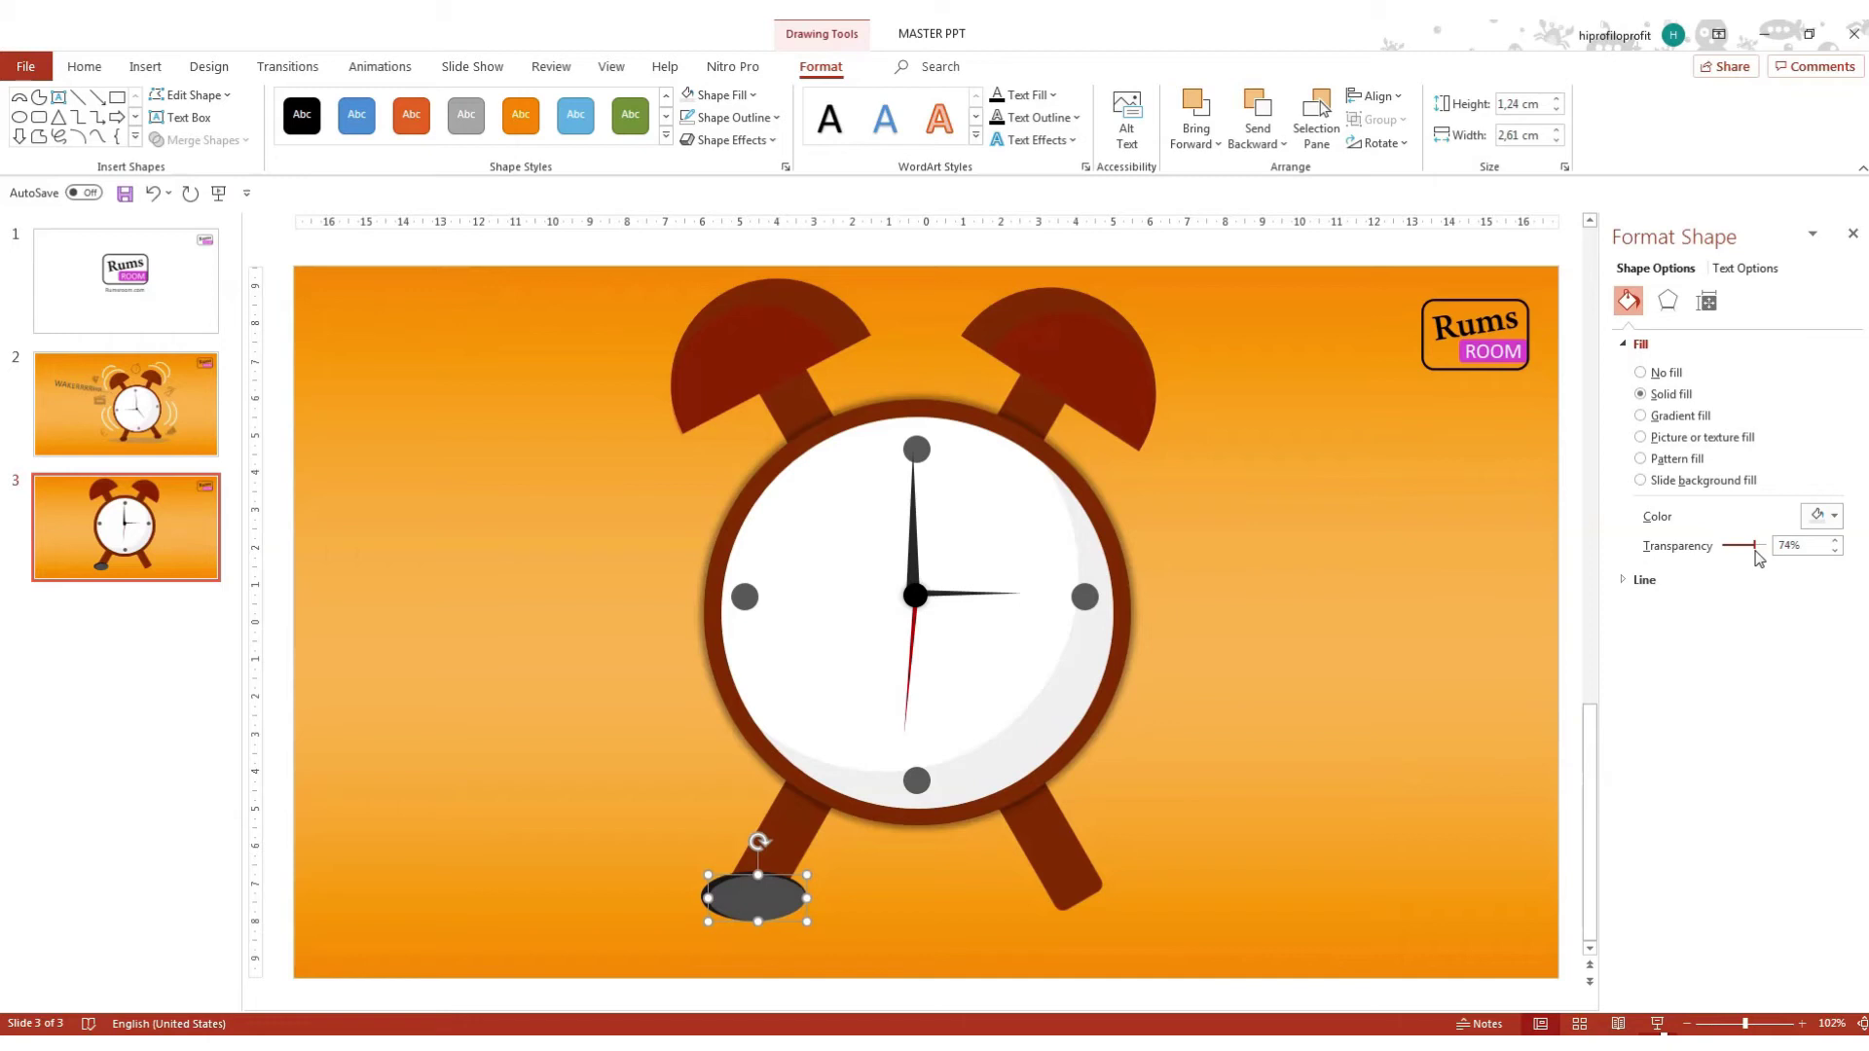
left_click(1245, 846)
Select both ovals and Ctrl-drag a copy of the foot under the right leg.
left_click(722, 880)
left_click(766, 905, "shift")
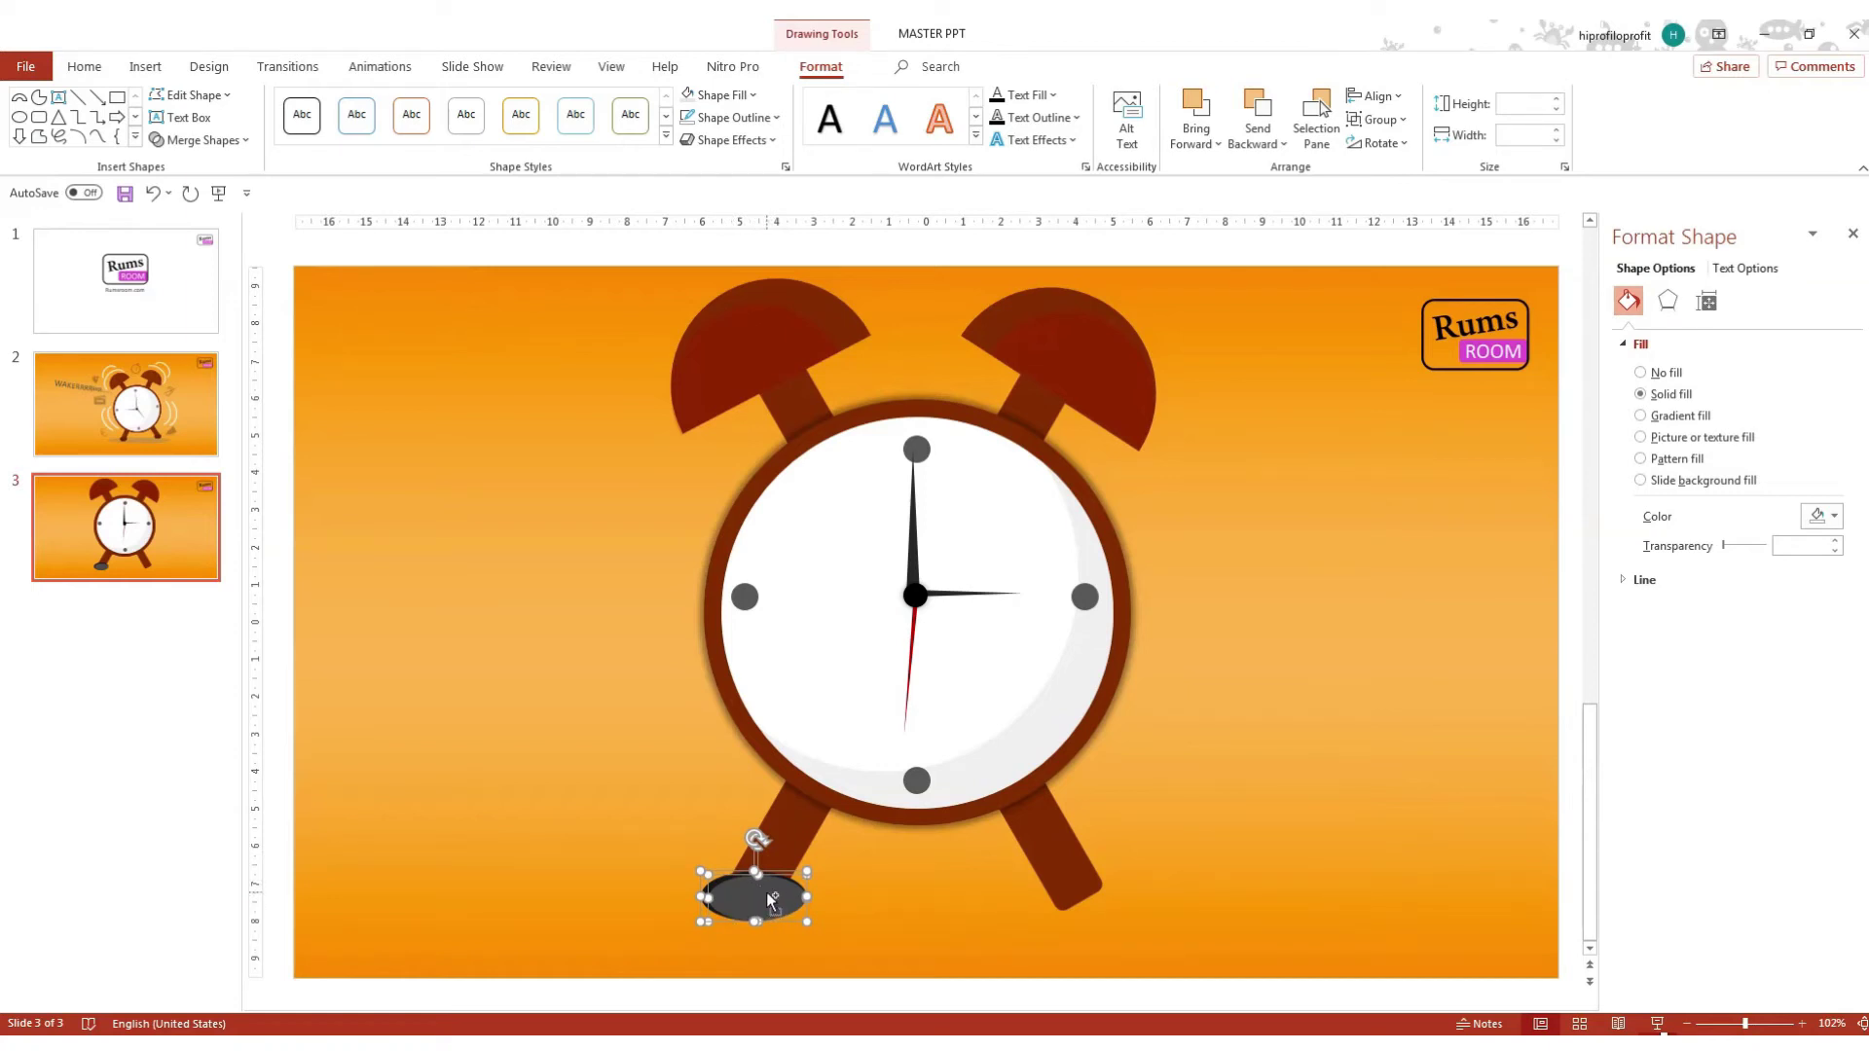
left_click(769, 898)
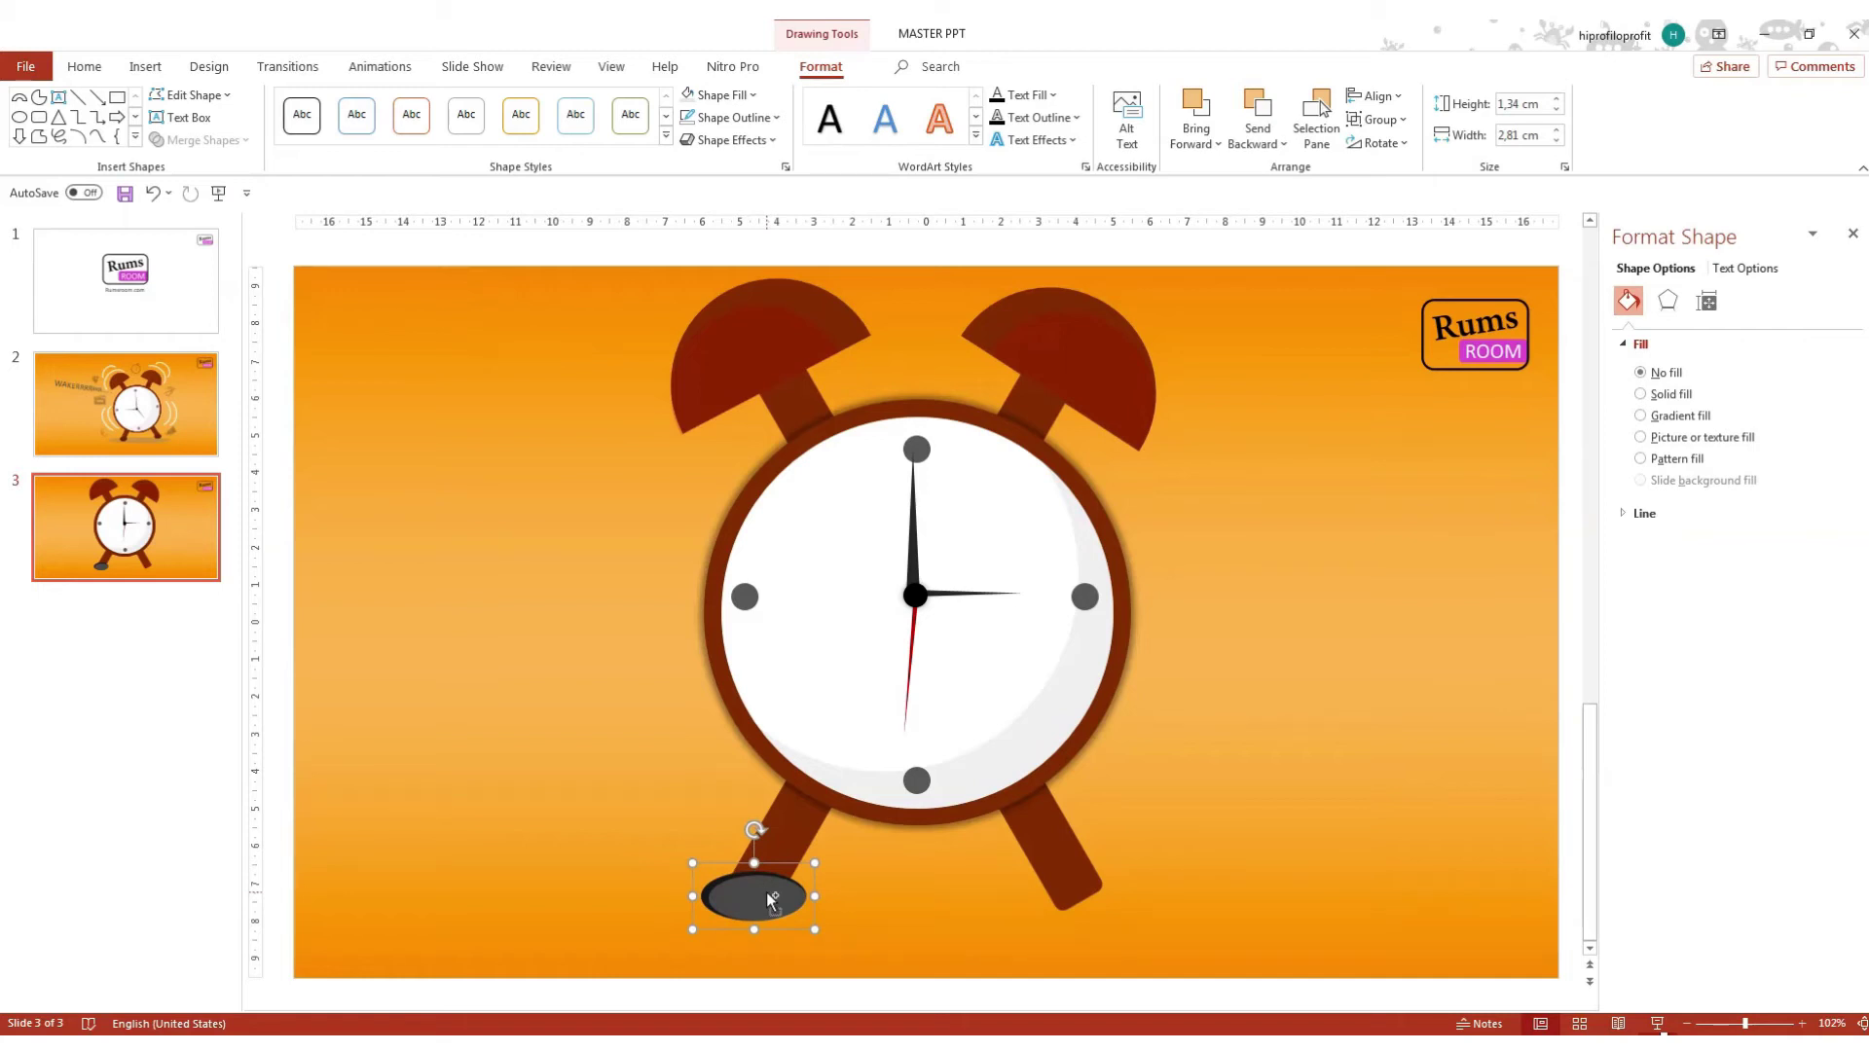
left_click_drag(769, 898, 1077, 895, "ctrl")
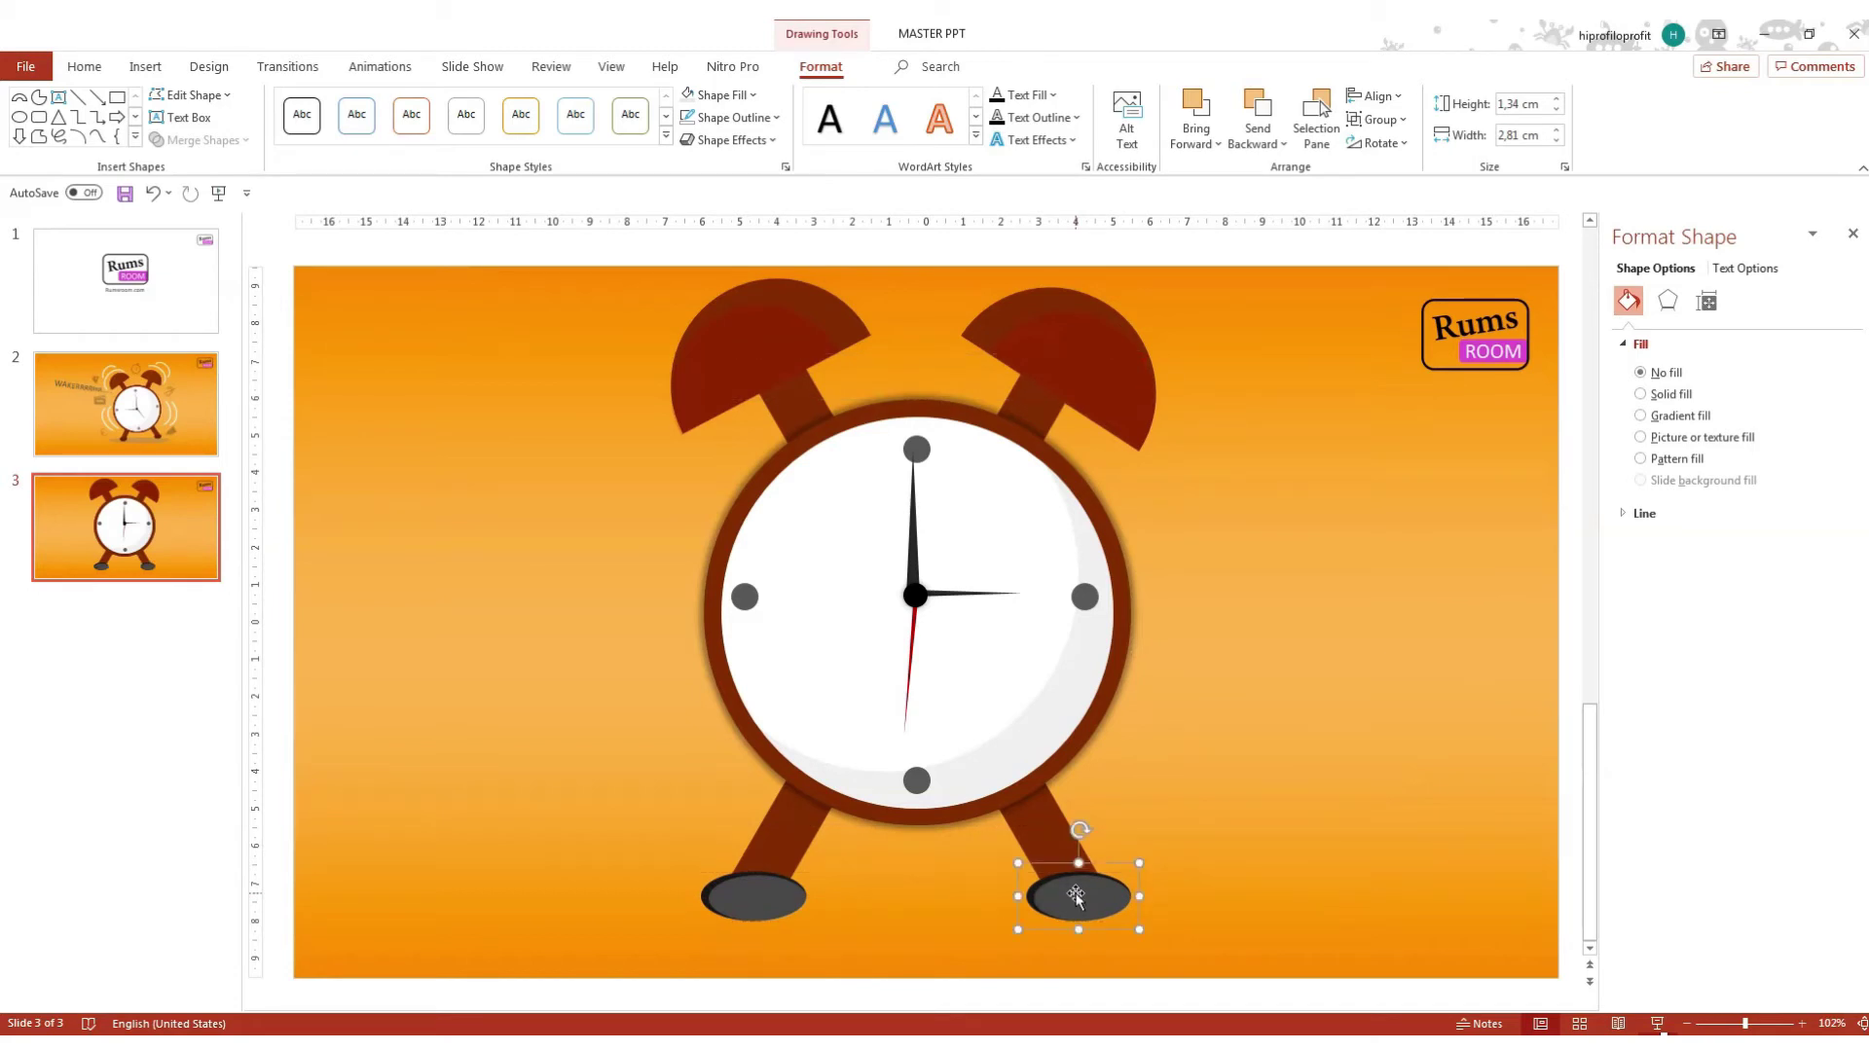
Select all the clock's parts, including the left bell, and group them.
left_click(1267, 853)
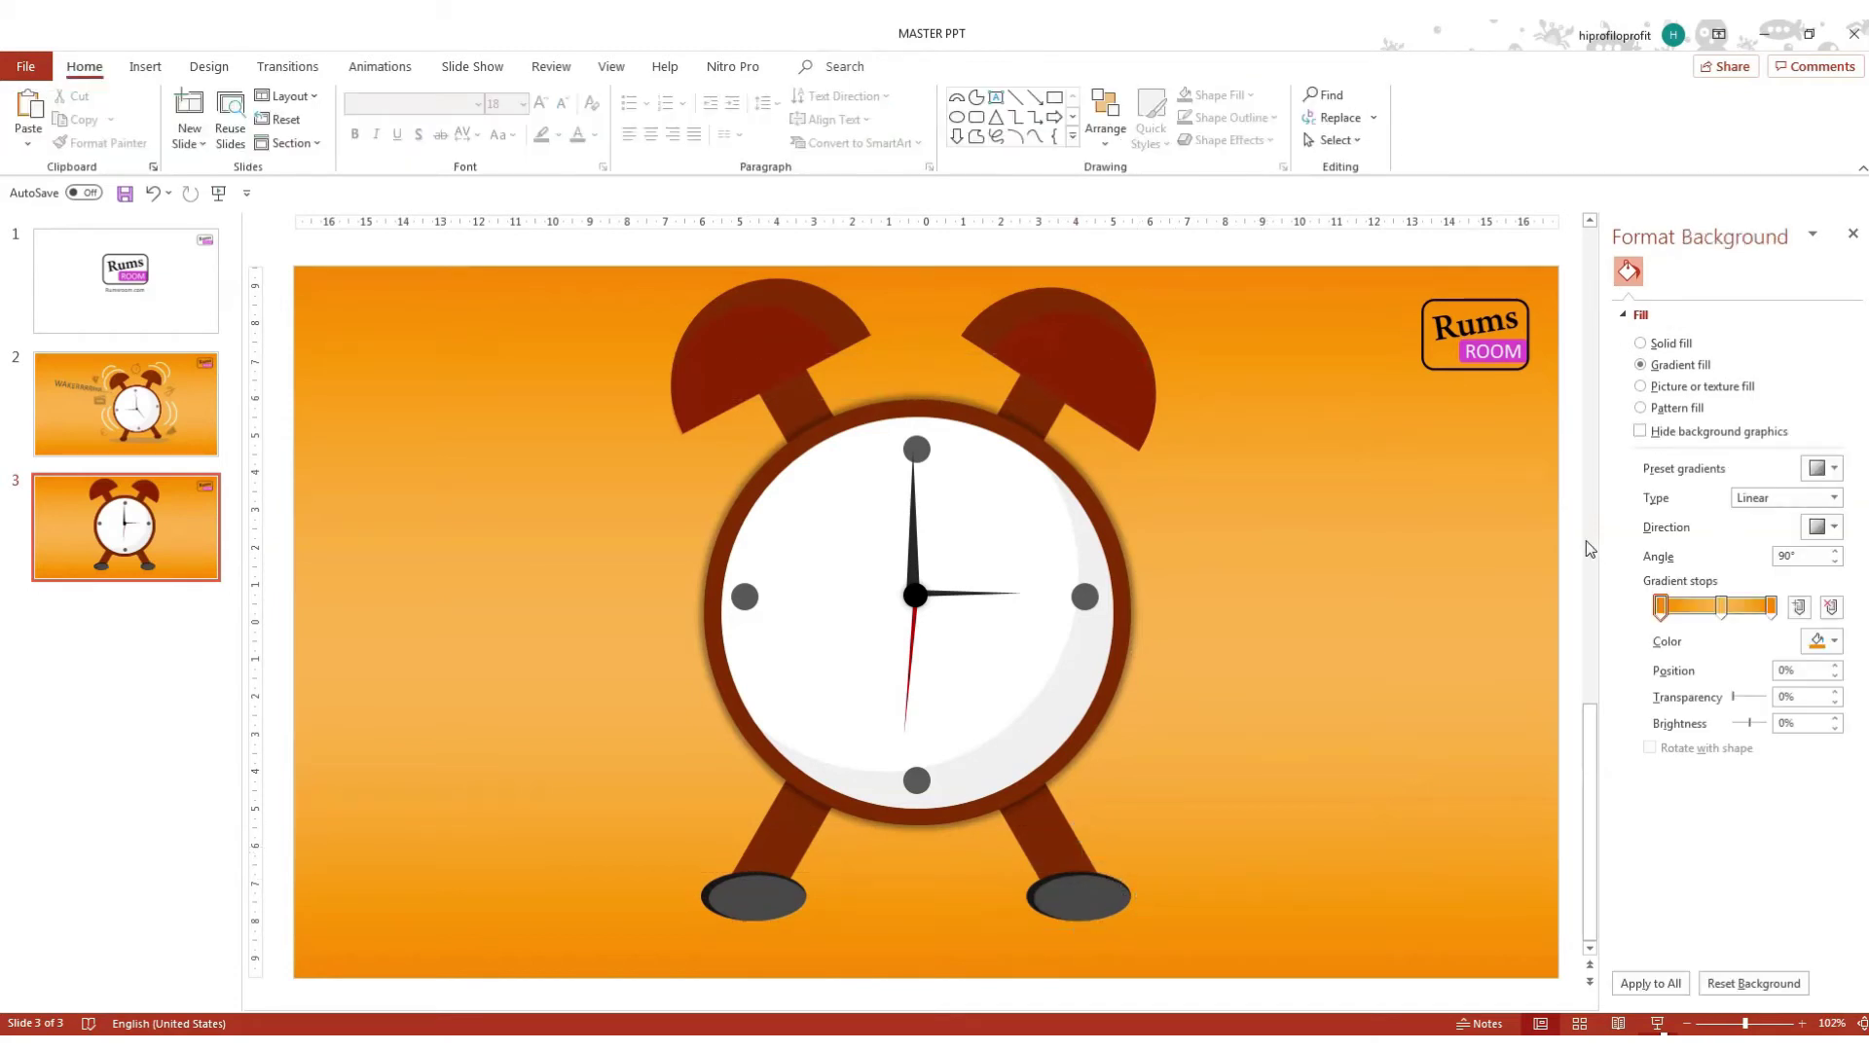
key("ctrl+a")
mouse_move(510, 244)
left_mouse_down()
mouse_move(1234, 610)
mouse_move(1326, 991)
left_mouse_up()
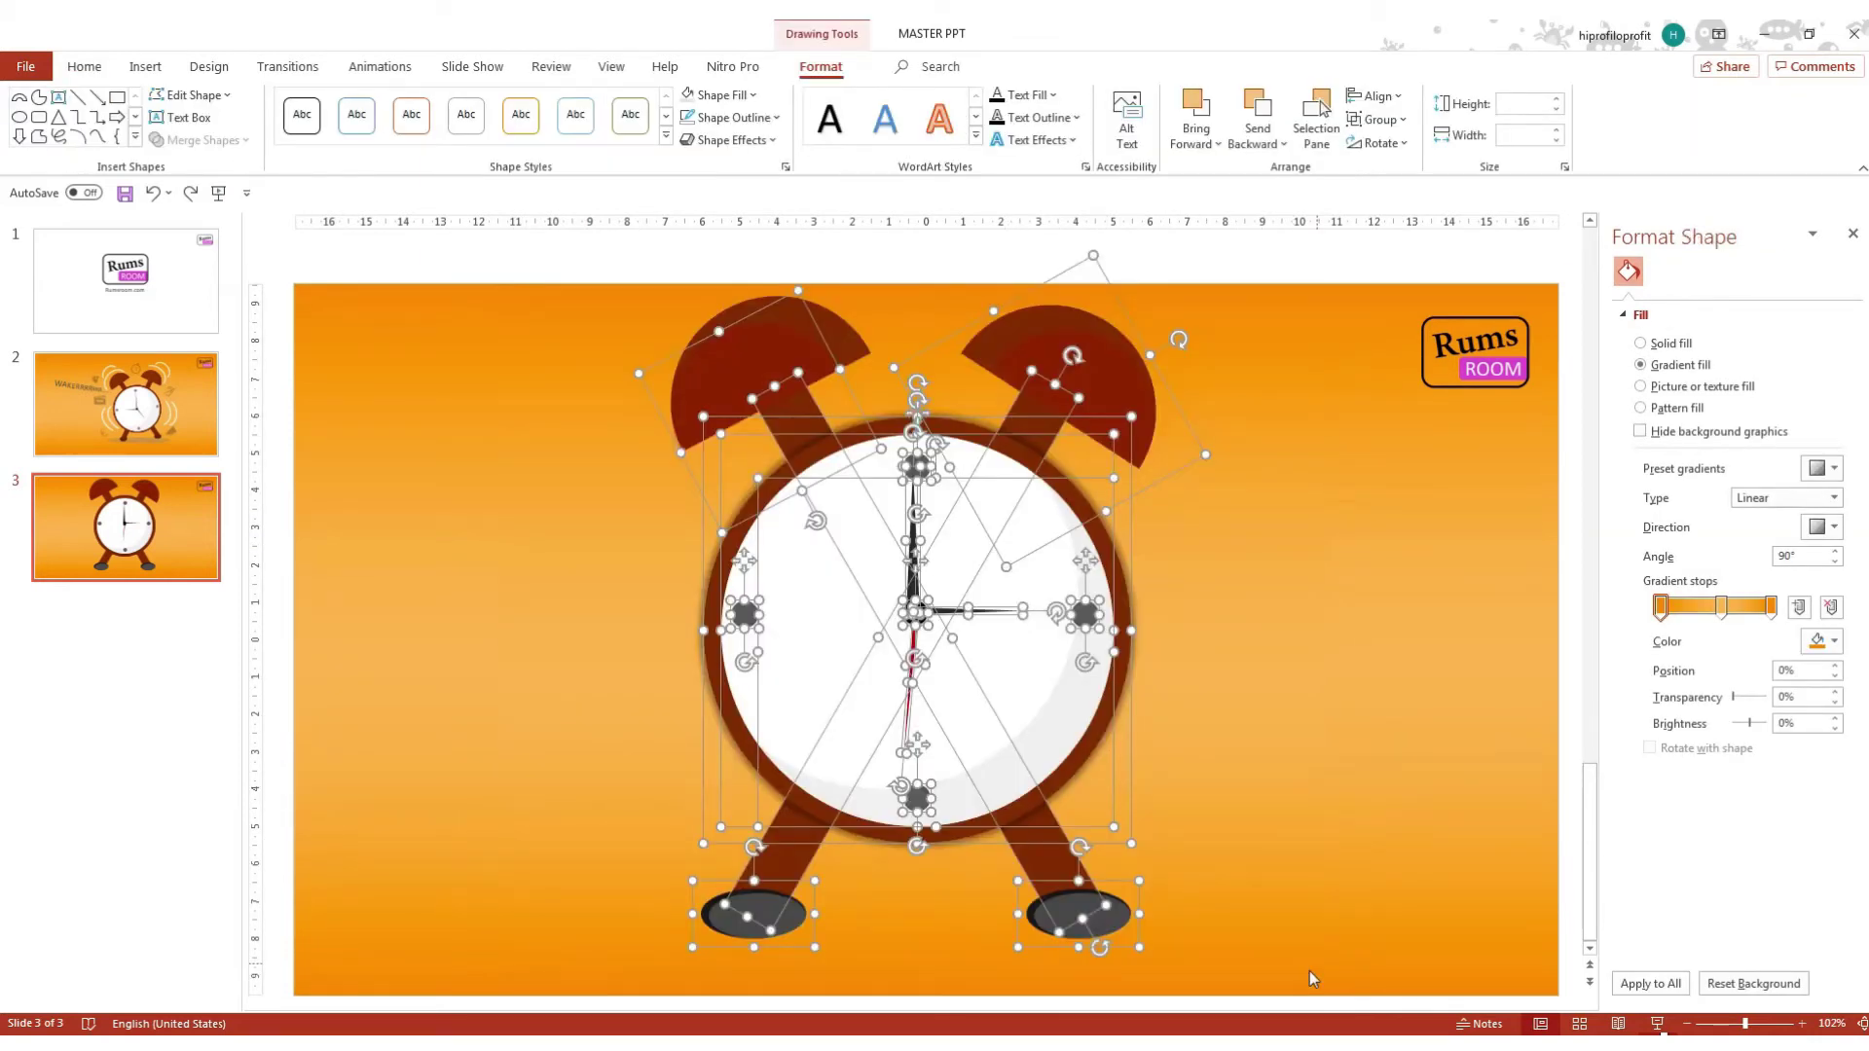
left_click(852, 341, "shift")
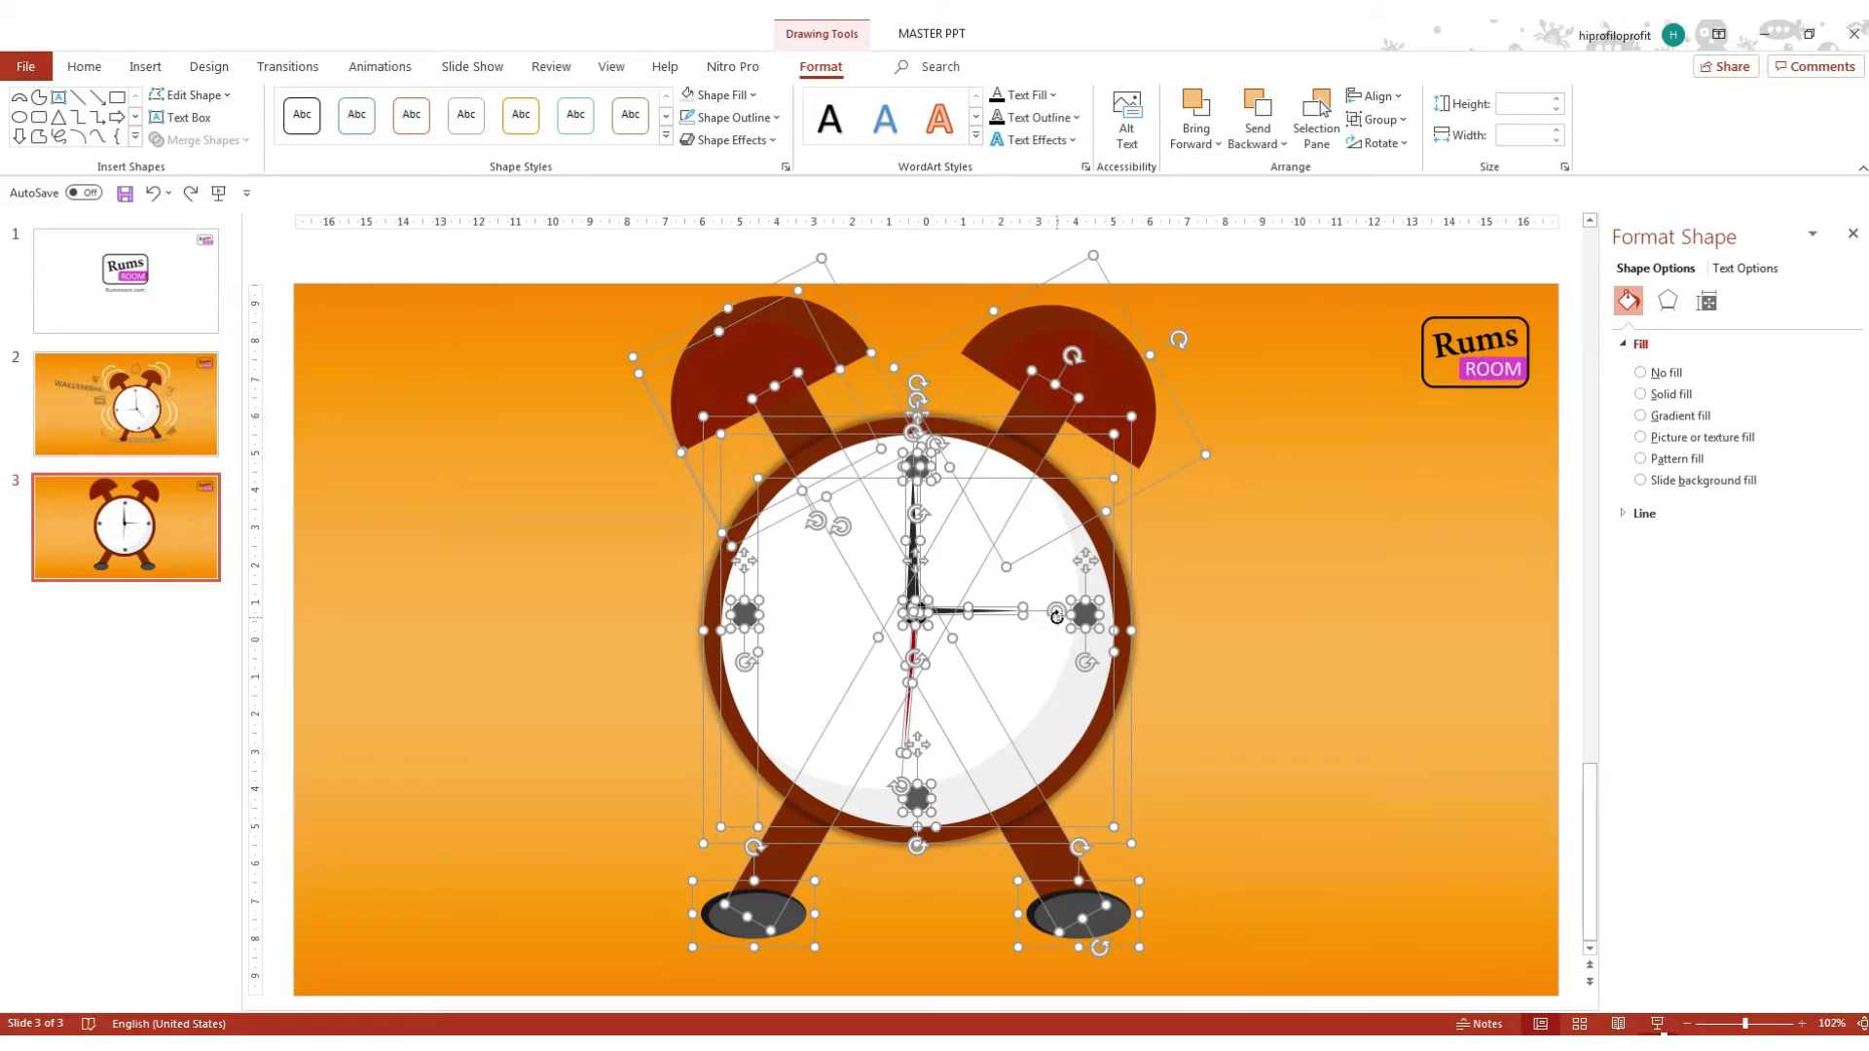
key("ctrl+g")
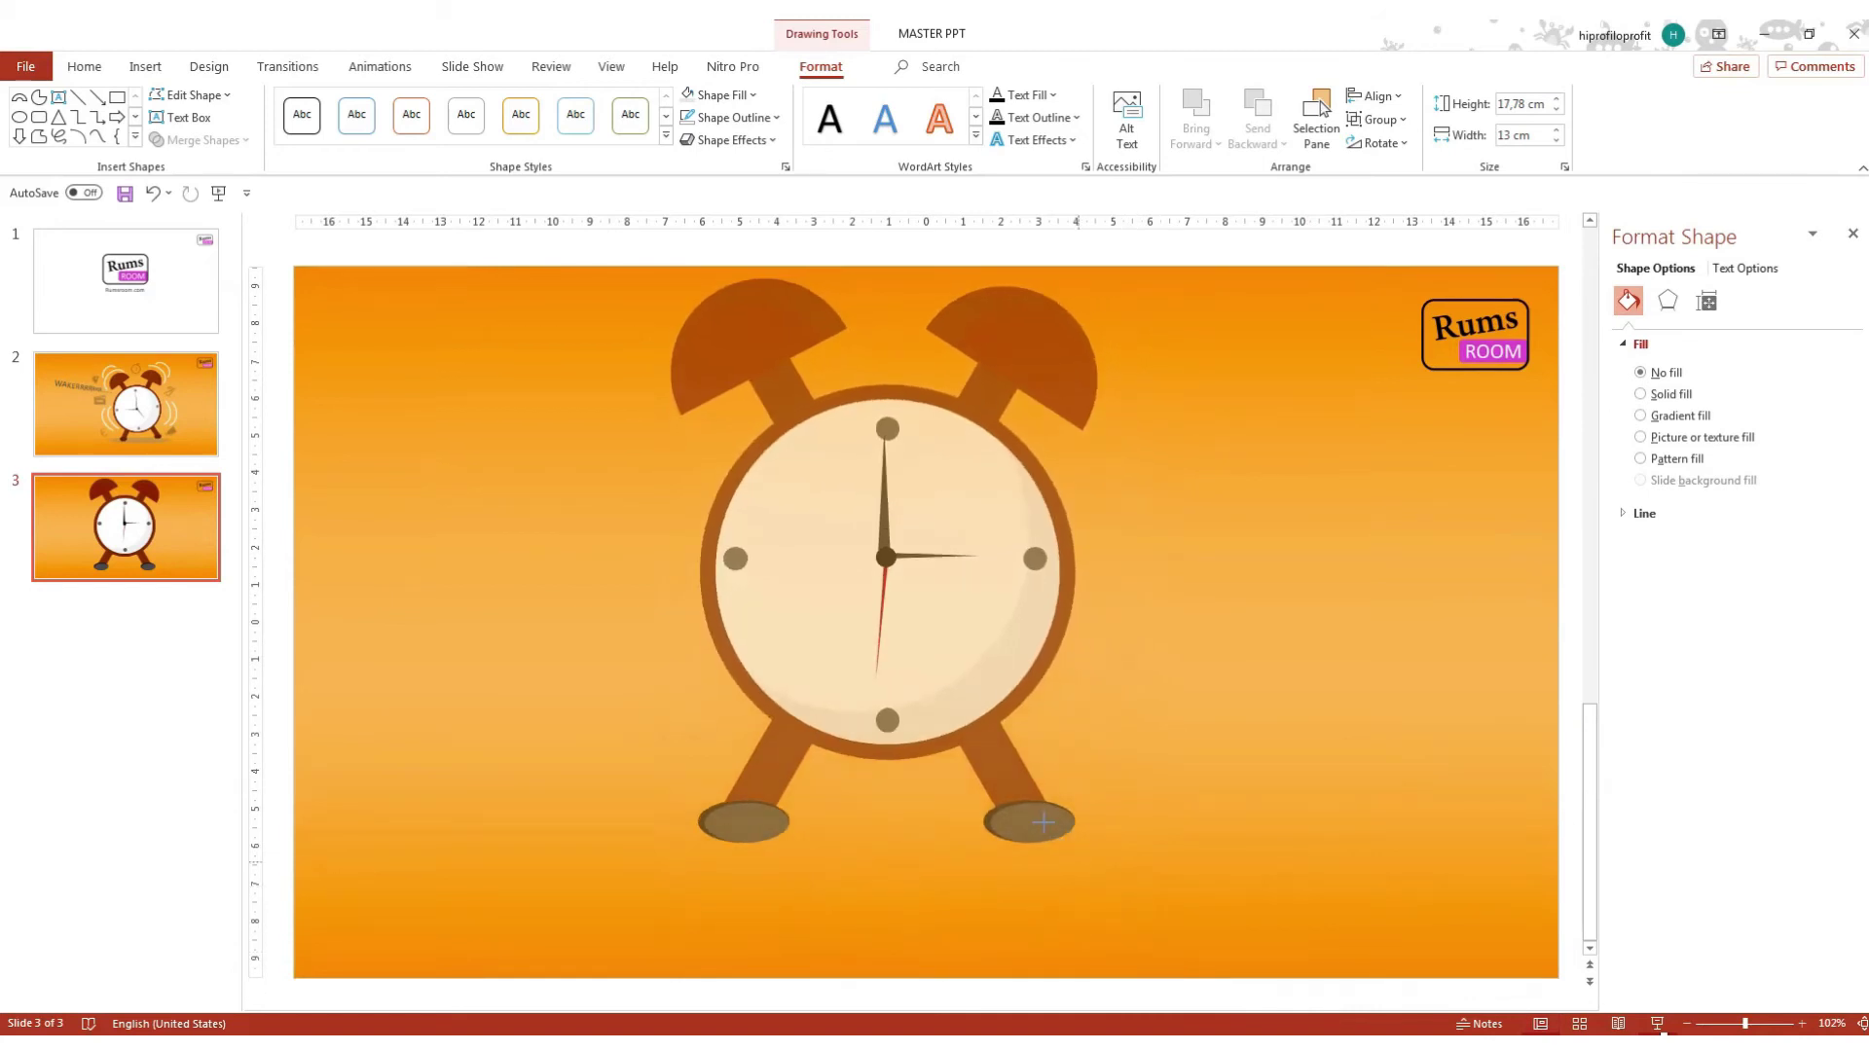
Resize the grouped clock to 14.32 × 10.47 cm, centre it, and close the background pane.
left_click_drag(1125, 921, 1006, 752)
left_click_drag(841, 523, 987, 581)
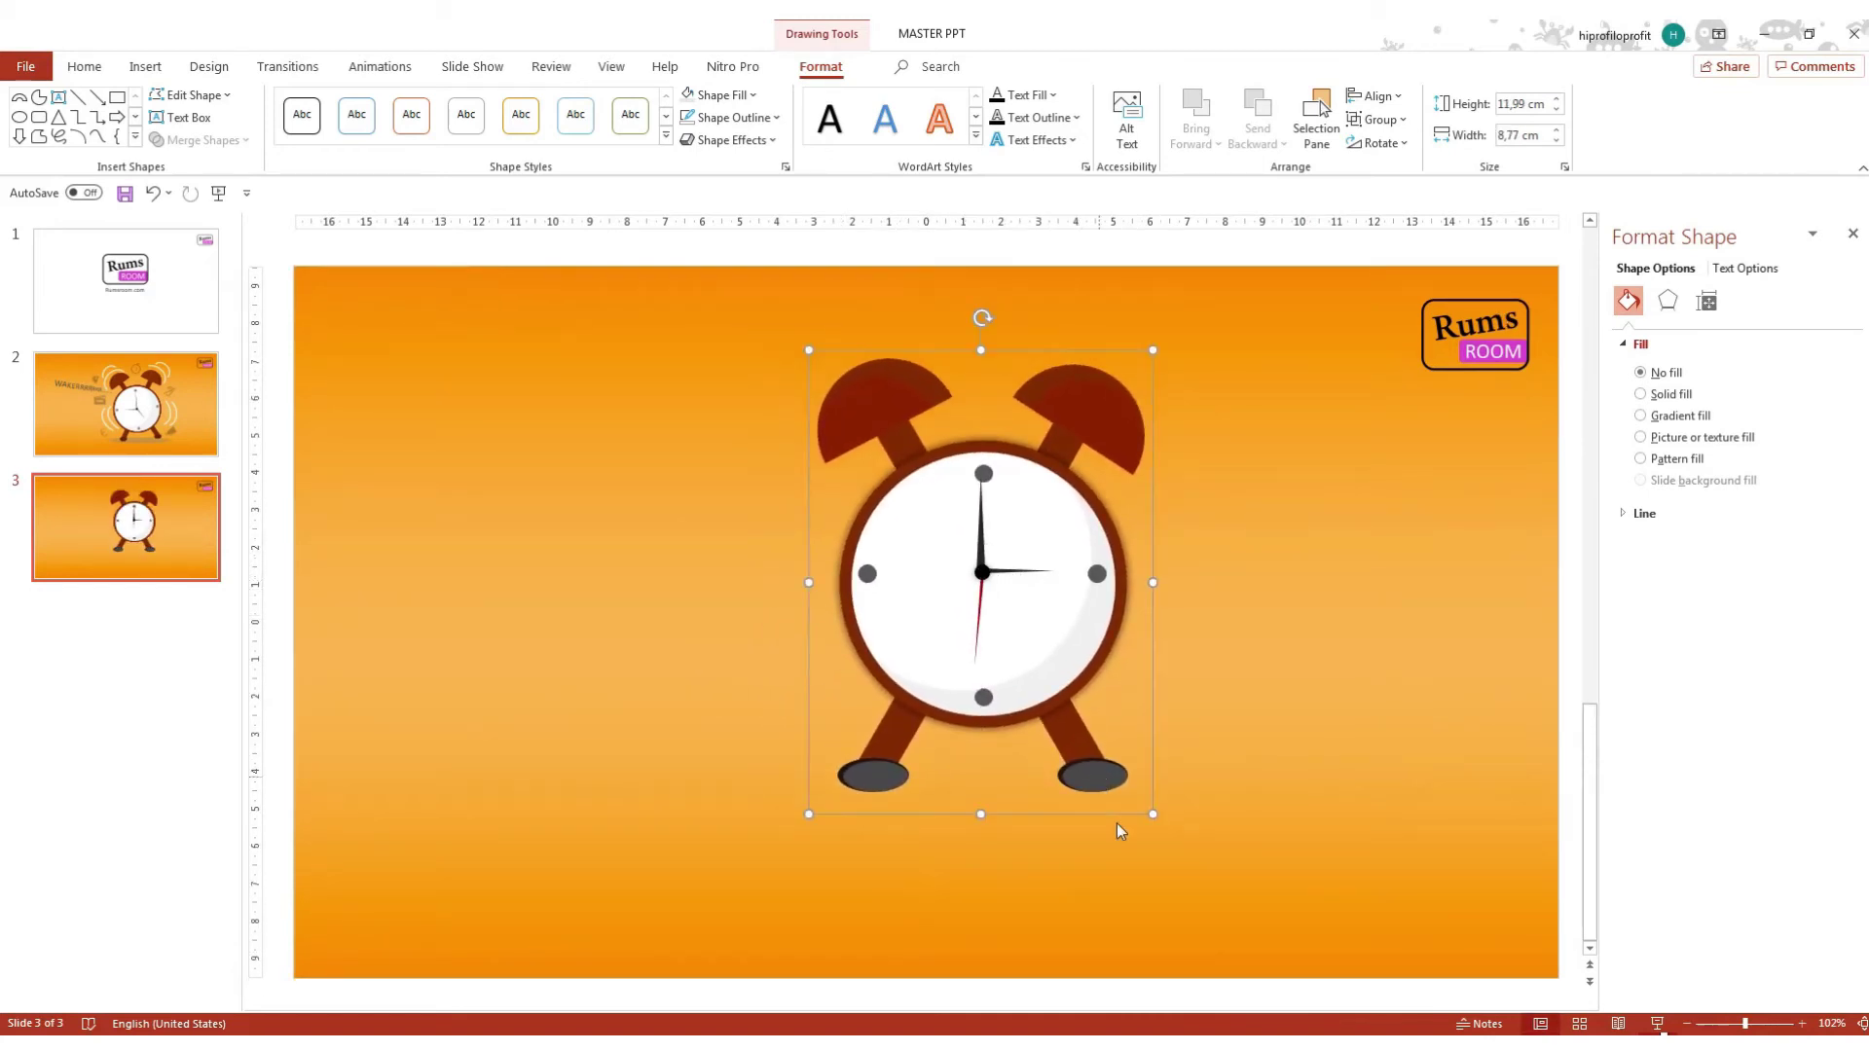
left_click_drag(1152, 813, 1217, 901)
mouse_move(1060, 683)
left_mouse_down()
mouse_move(1001, 695)
mouse_move(999, 679)
left_mouse_up()
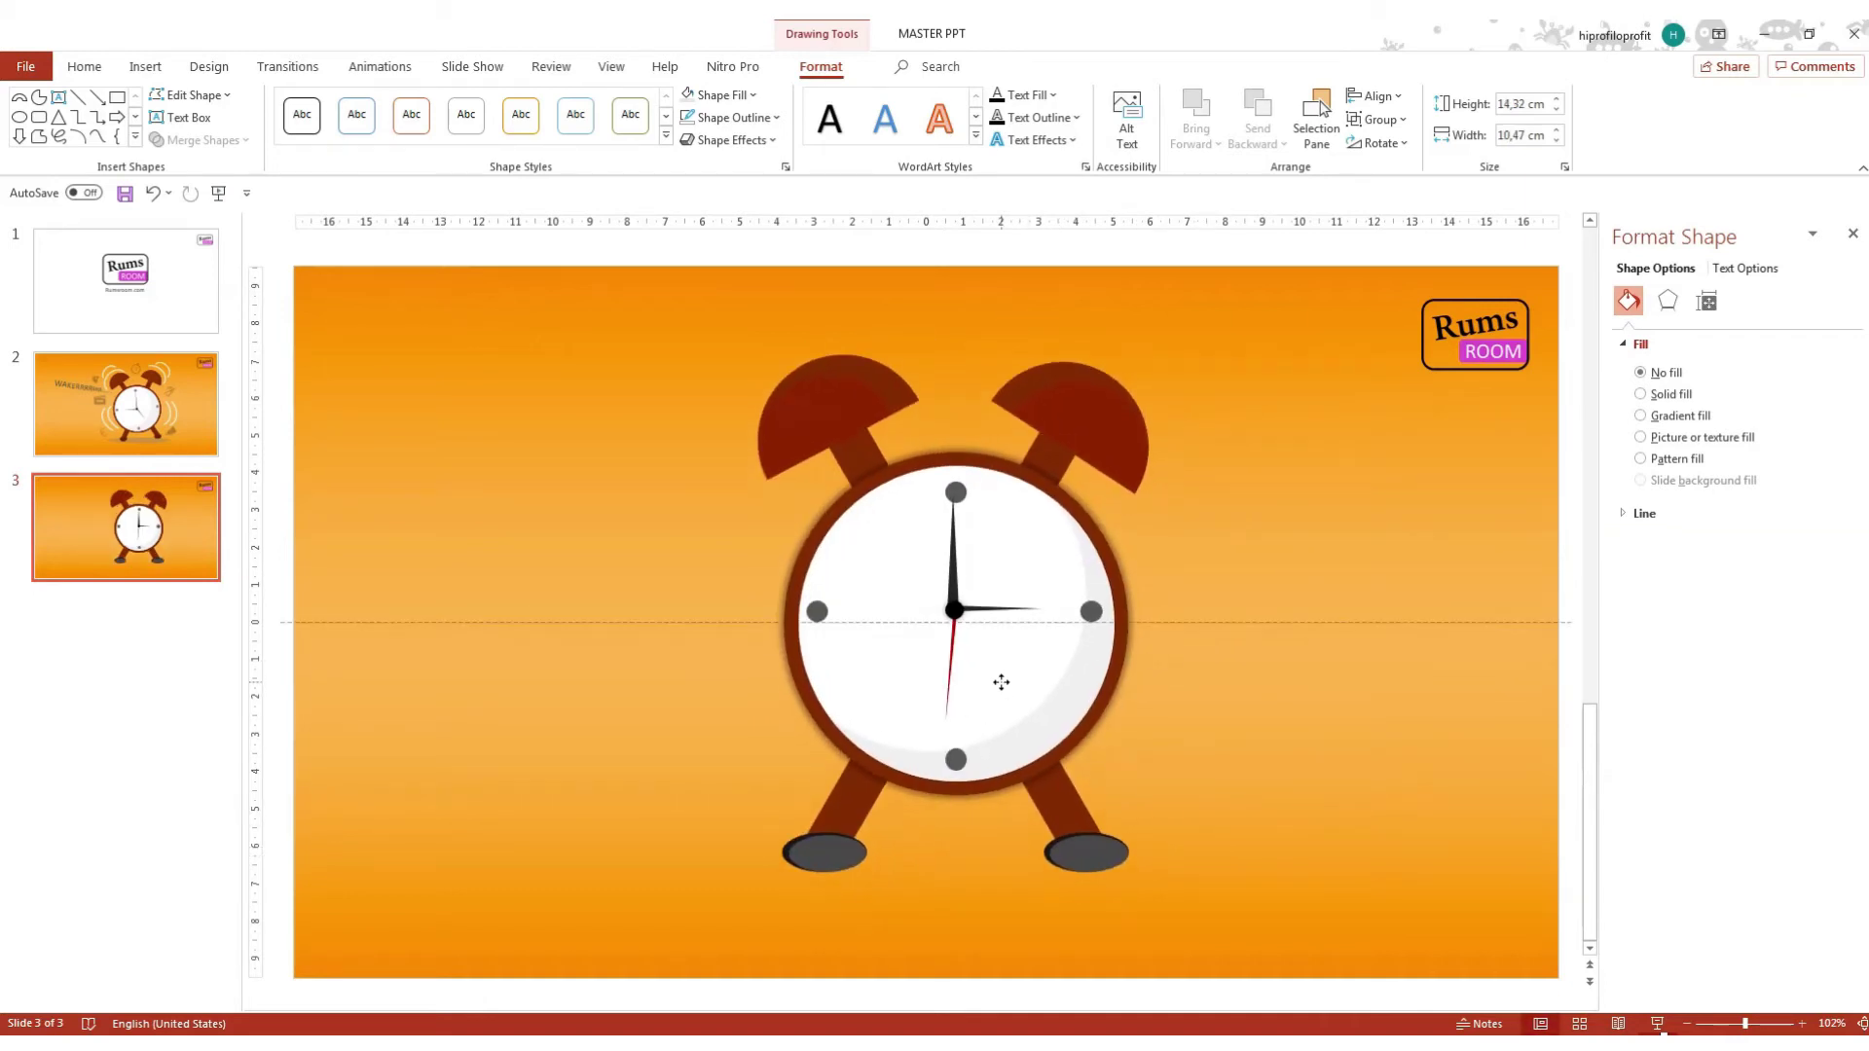
left_click(1238, 558)
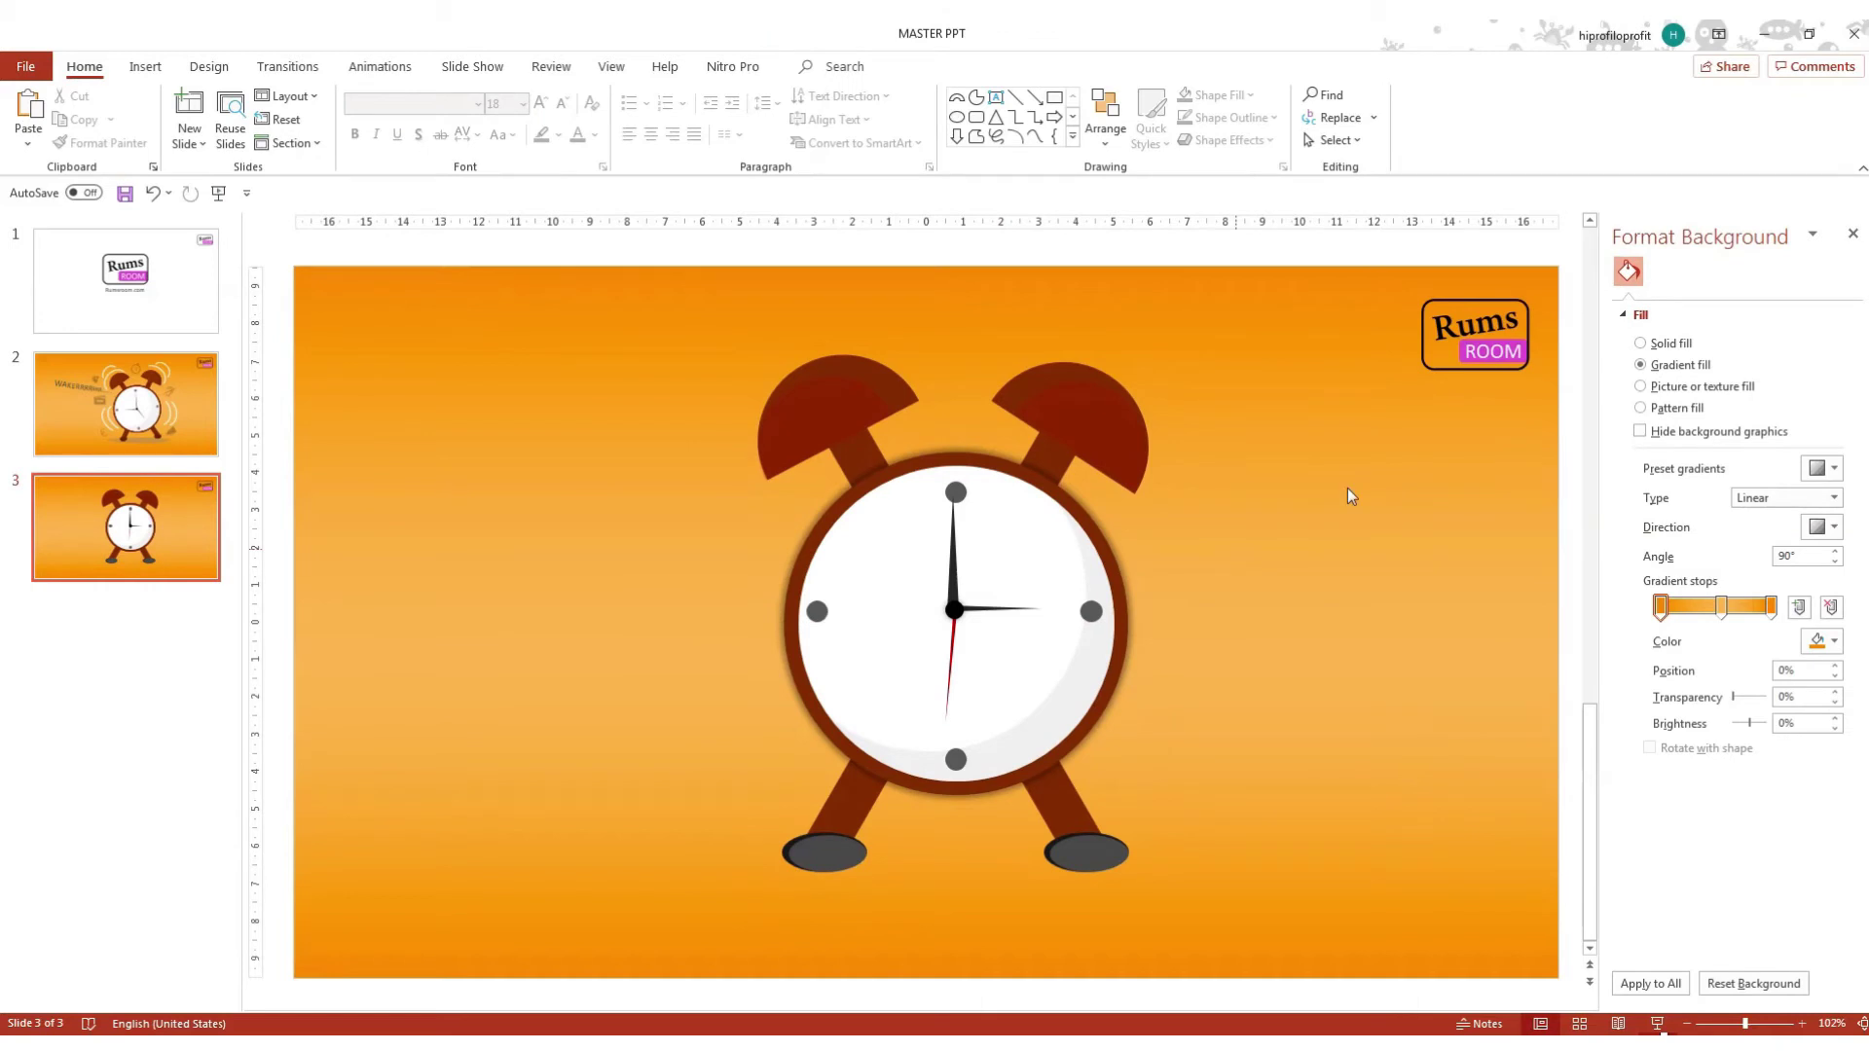
left_click(1852, 233)
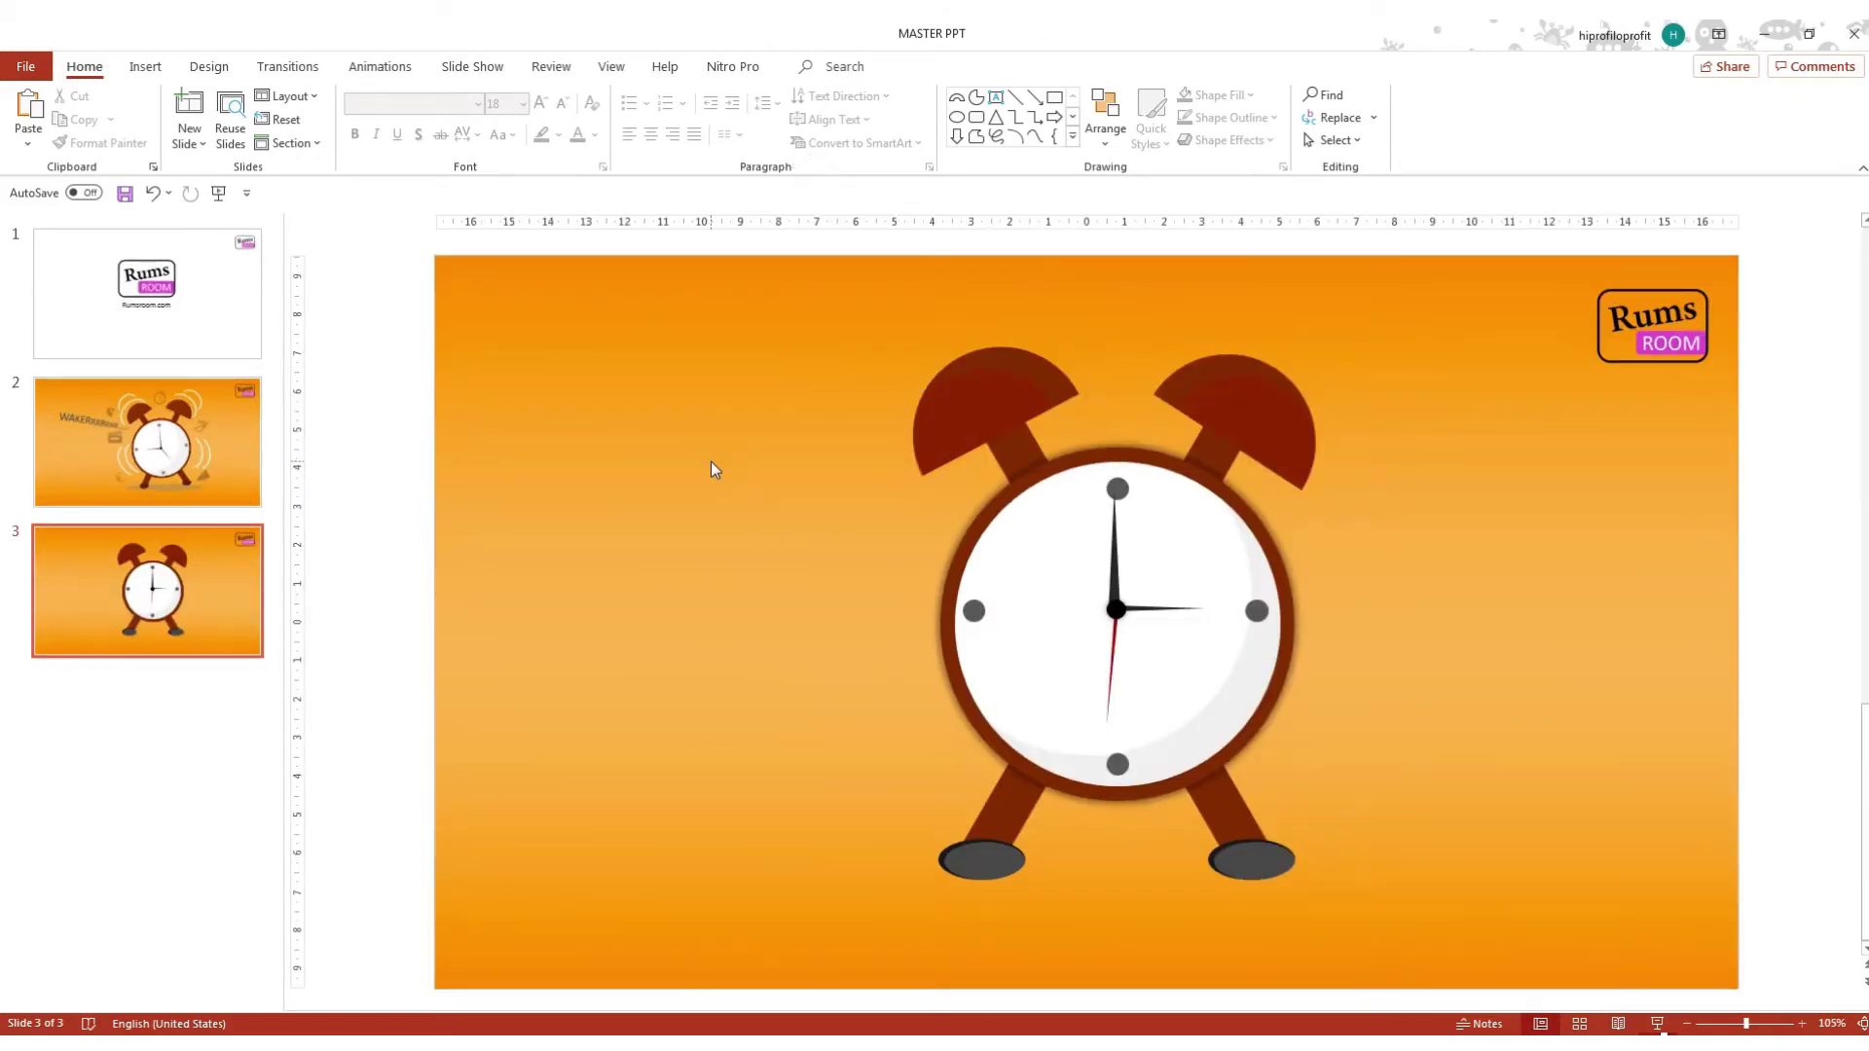
Draw a wide 11.95 × 1.38 cm oval beneath the clock's feet.
left_click(957, 119)
left_click_drag(753, 823, 1265, 876)
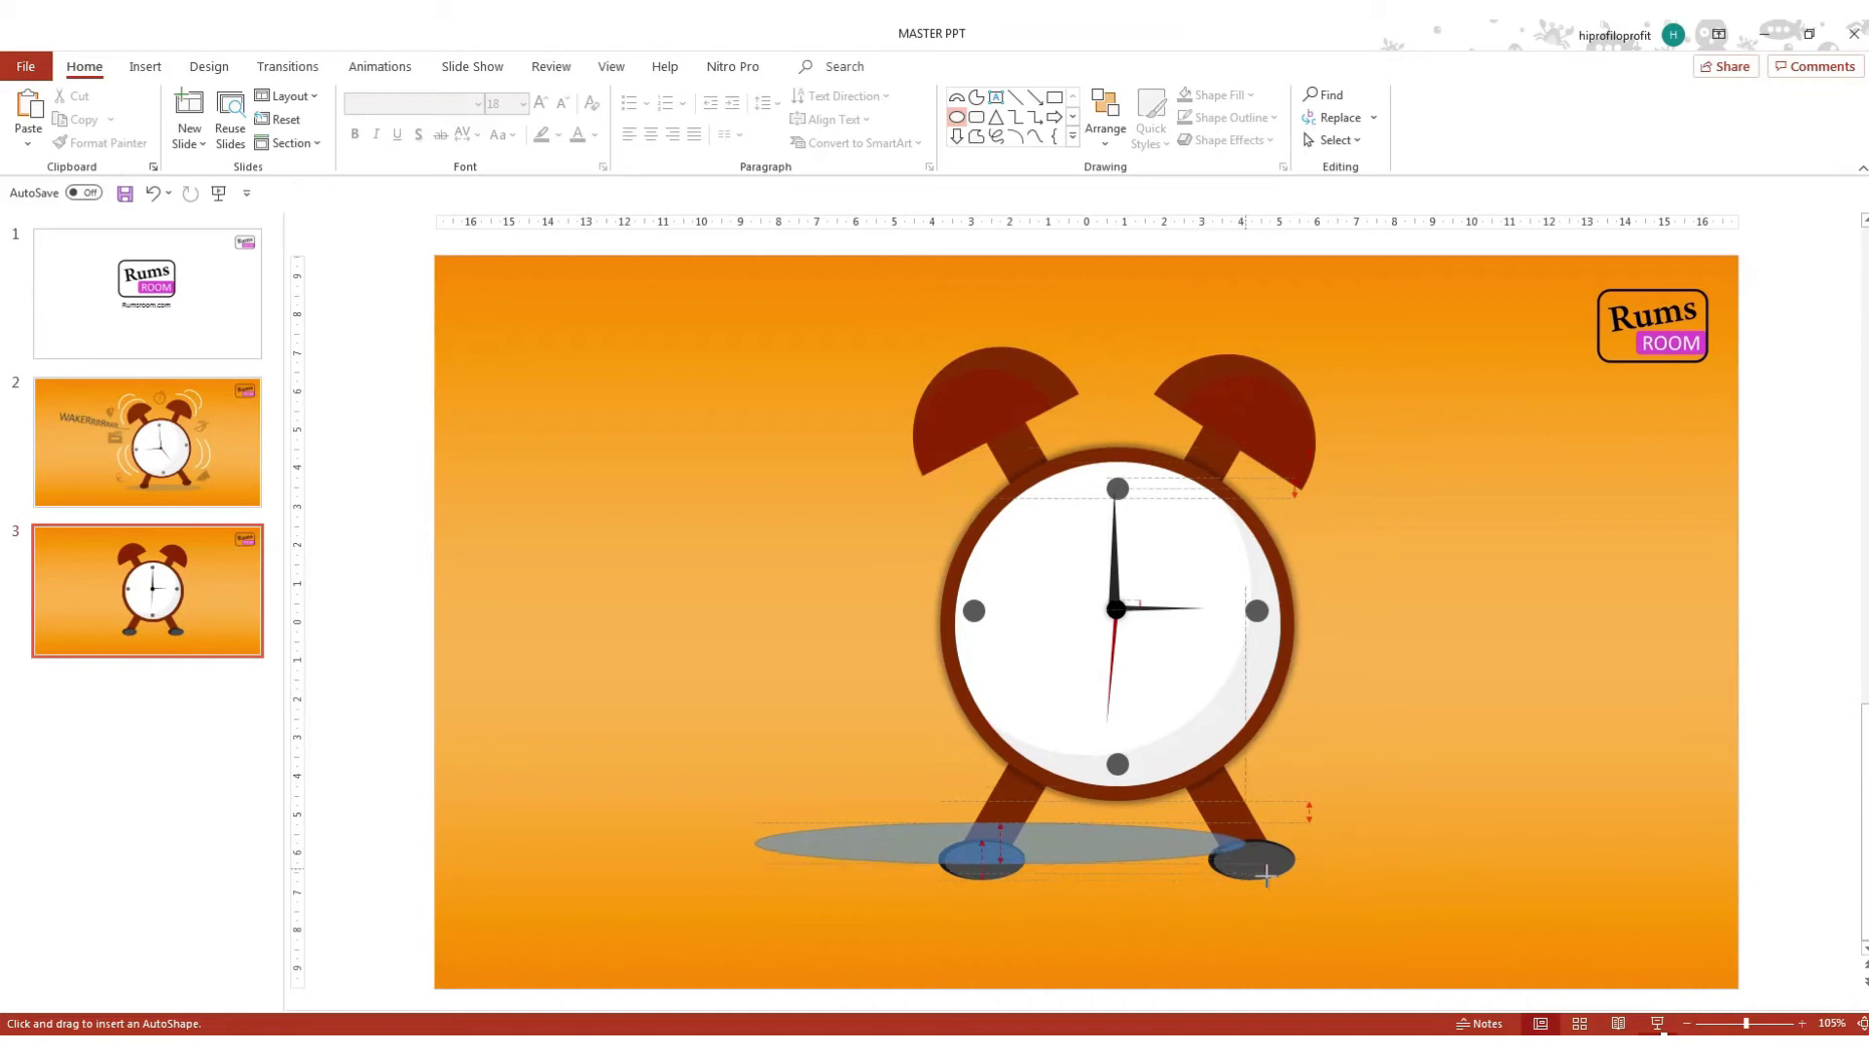
left_click_drag(1266, 876, 1205, 888)
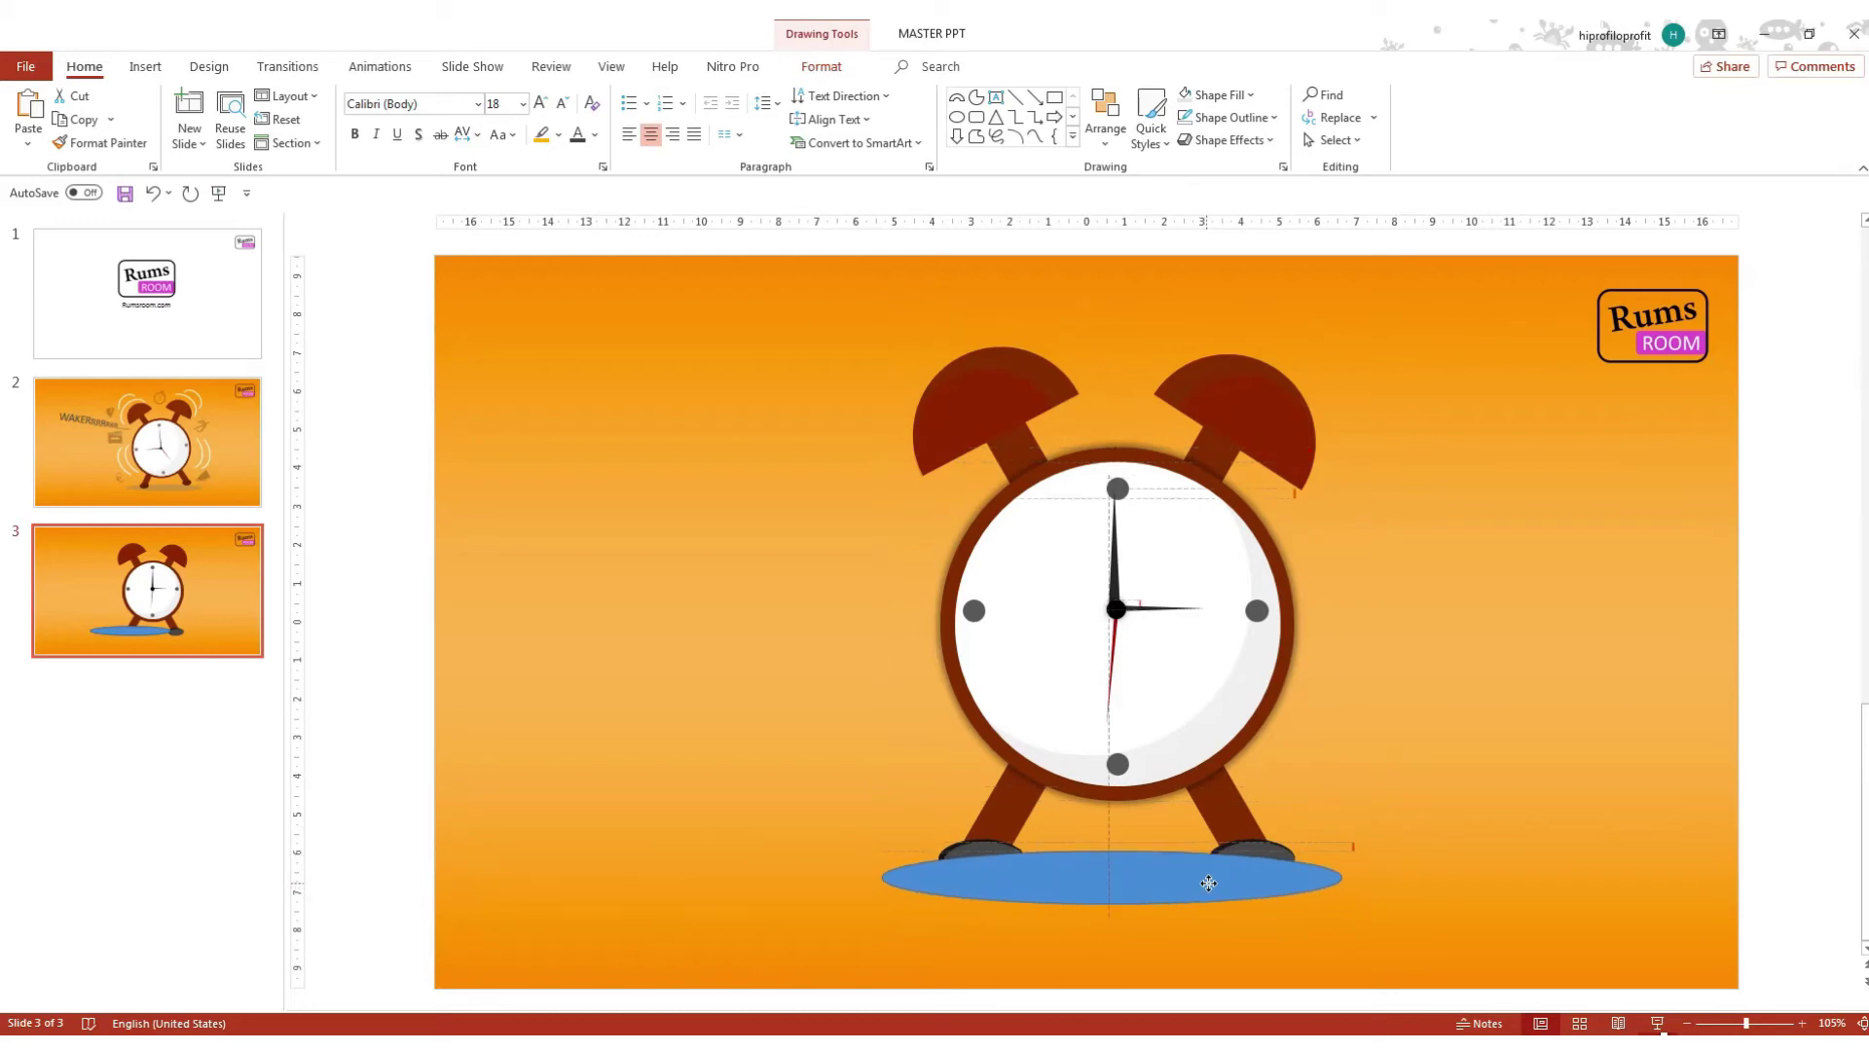
mouse_move(1206, 888)
left_mouse_down()
mouse_move(1136, 865)
mouse_move(1152, 871)
left_mouse_up()
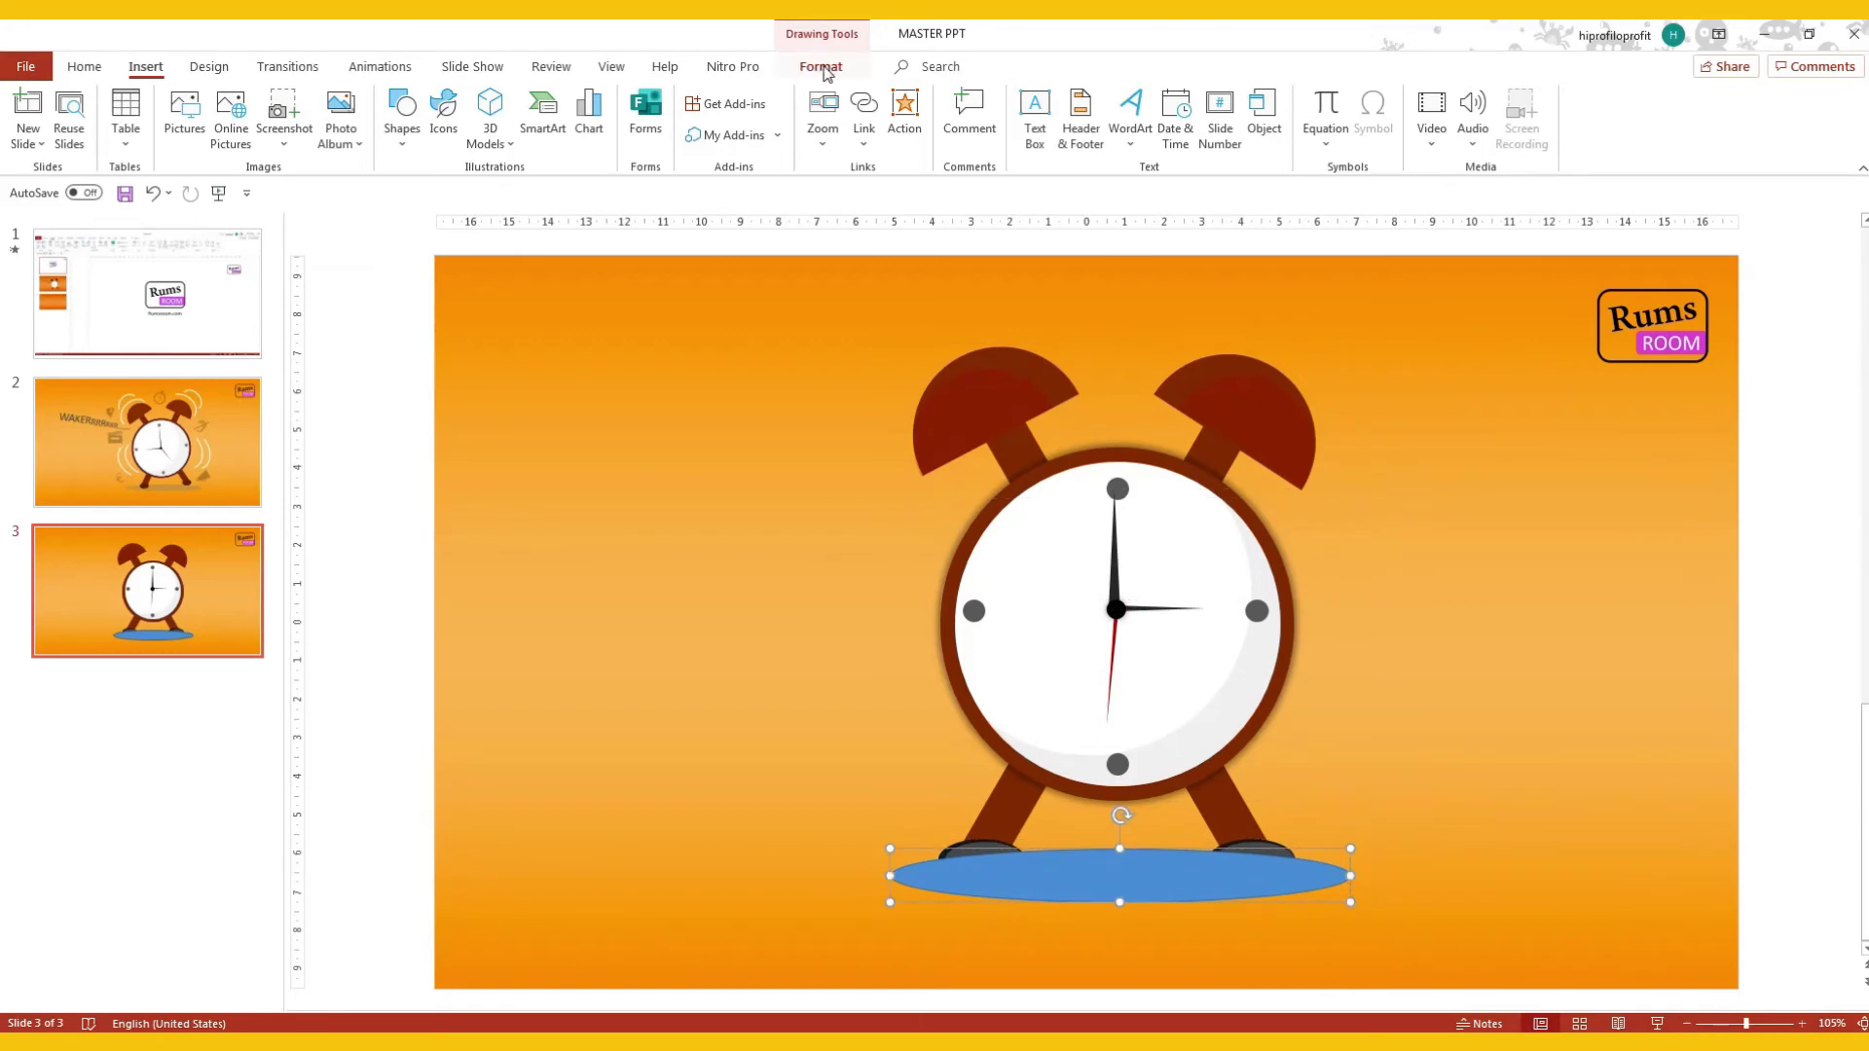
Fill the oval medium grey at 70% transparency and send it to the back.
left_click(823, 68)
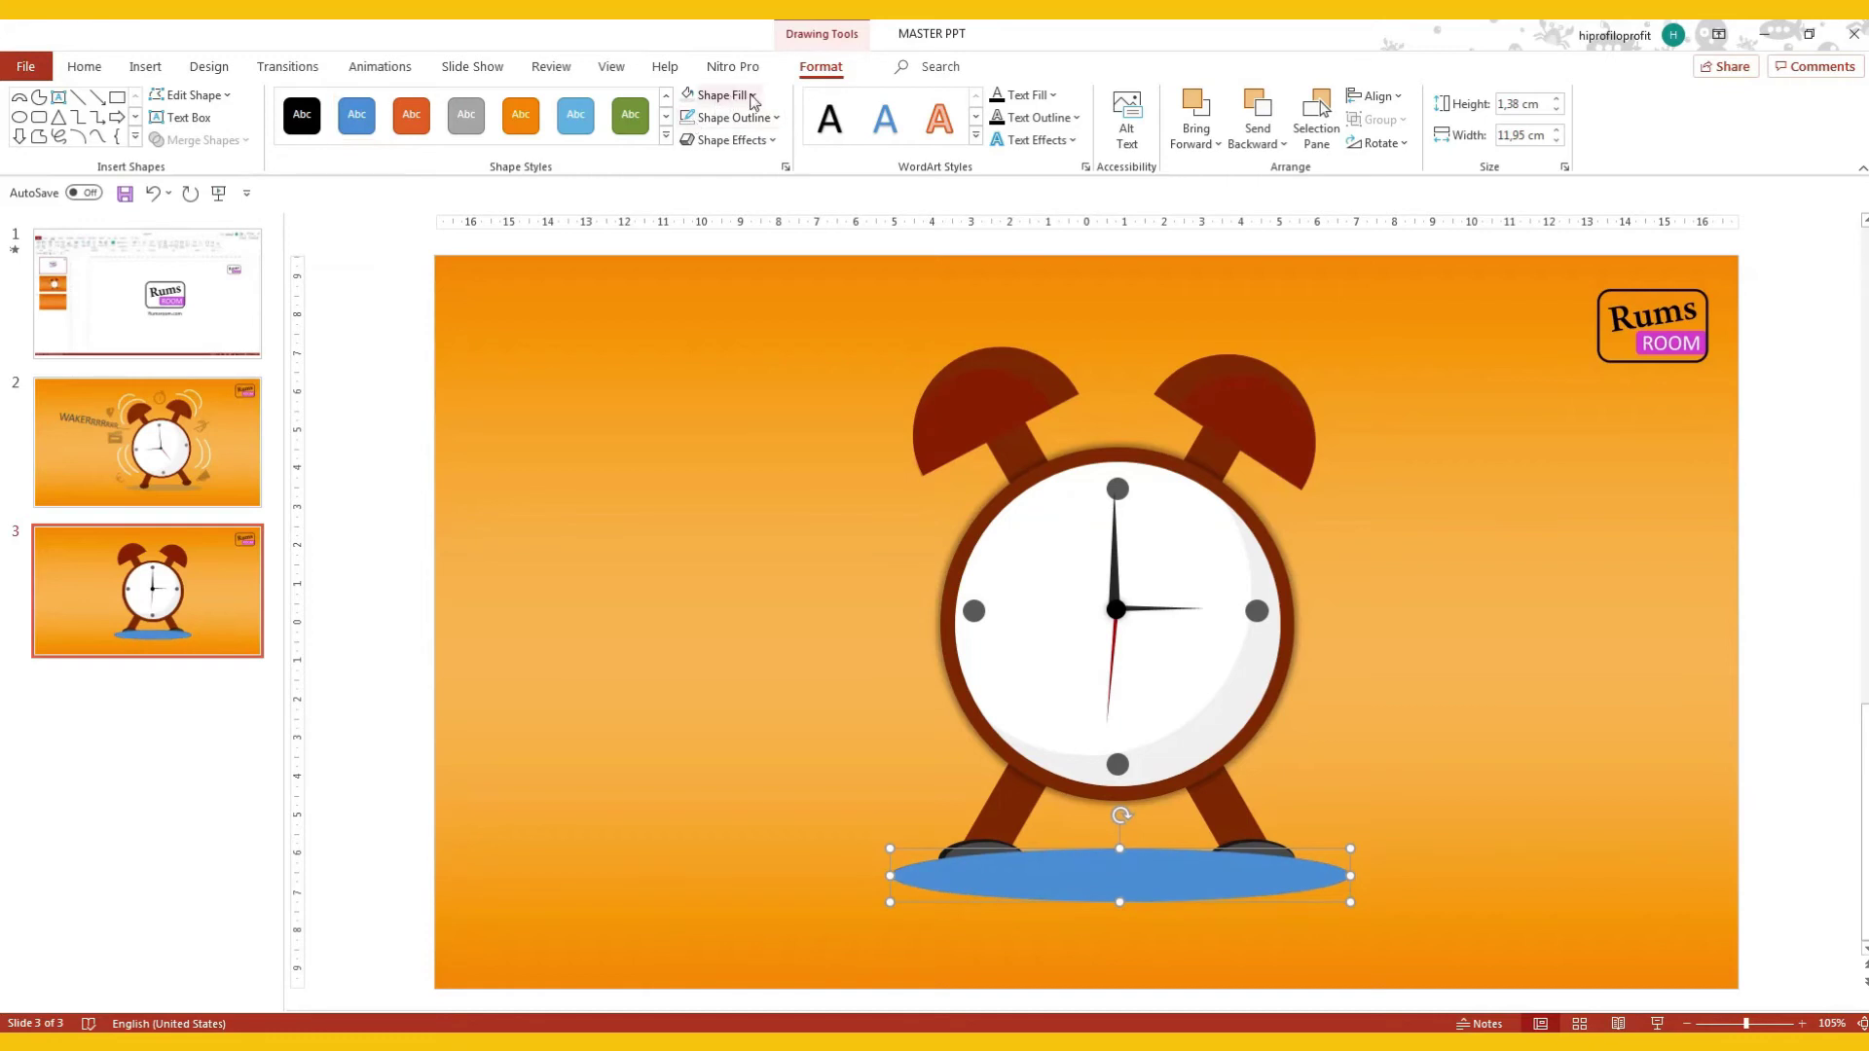
left_click(725, 95)
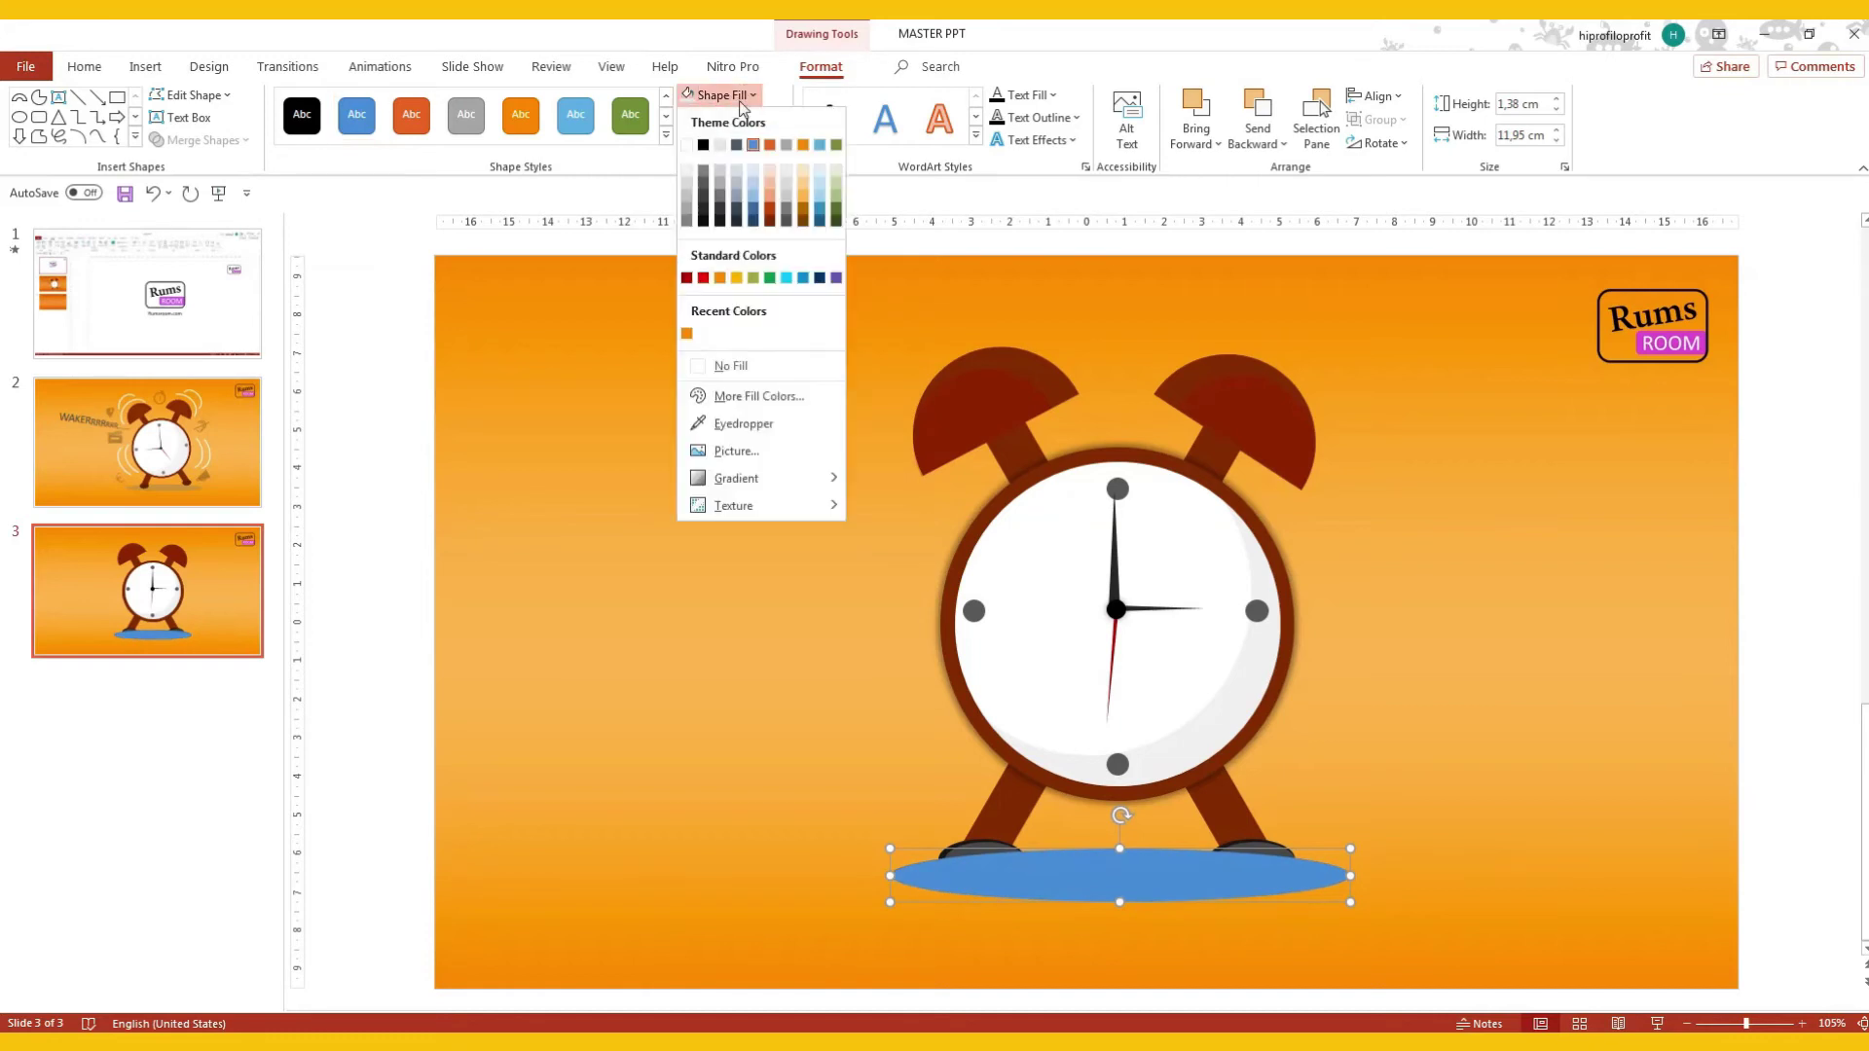
left_click(704, 174)
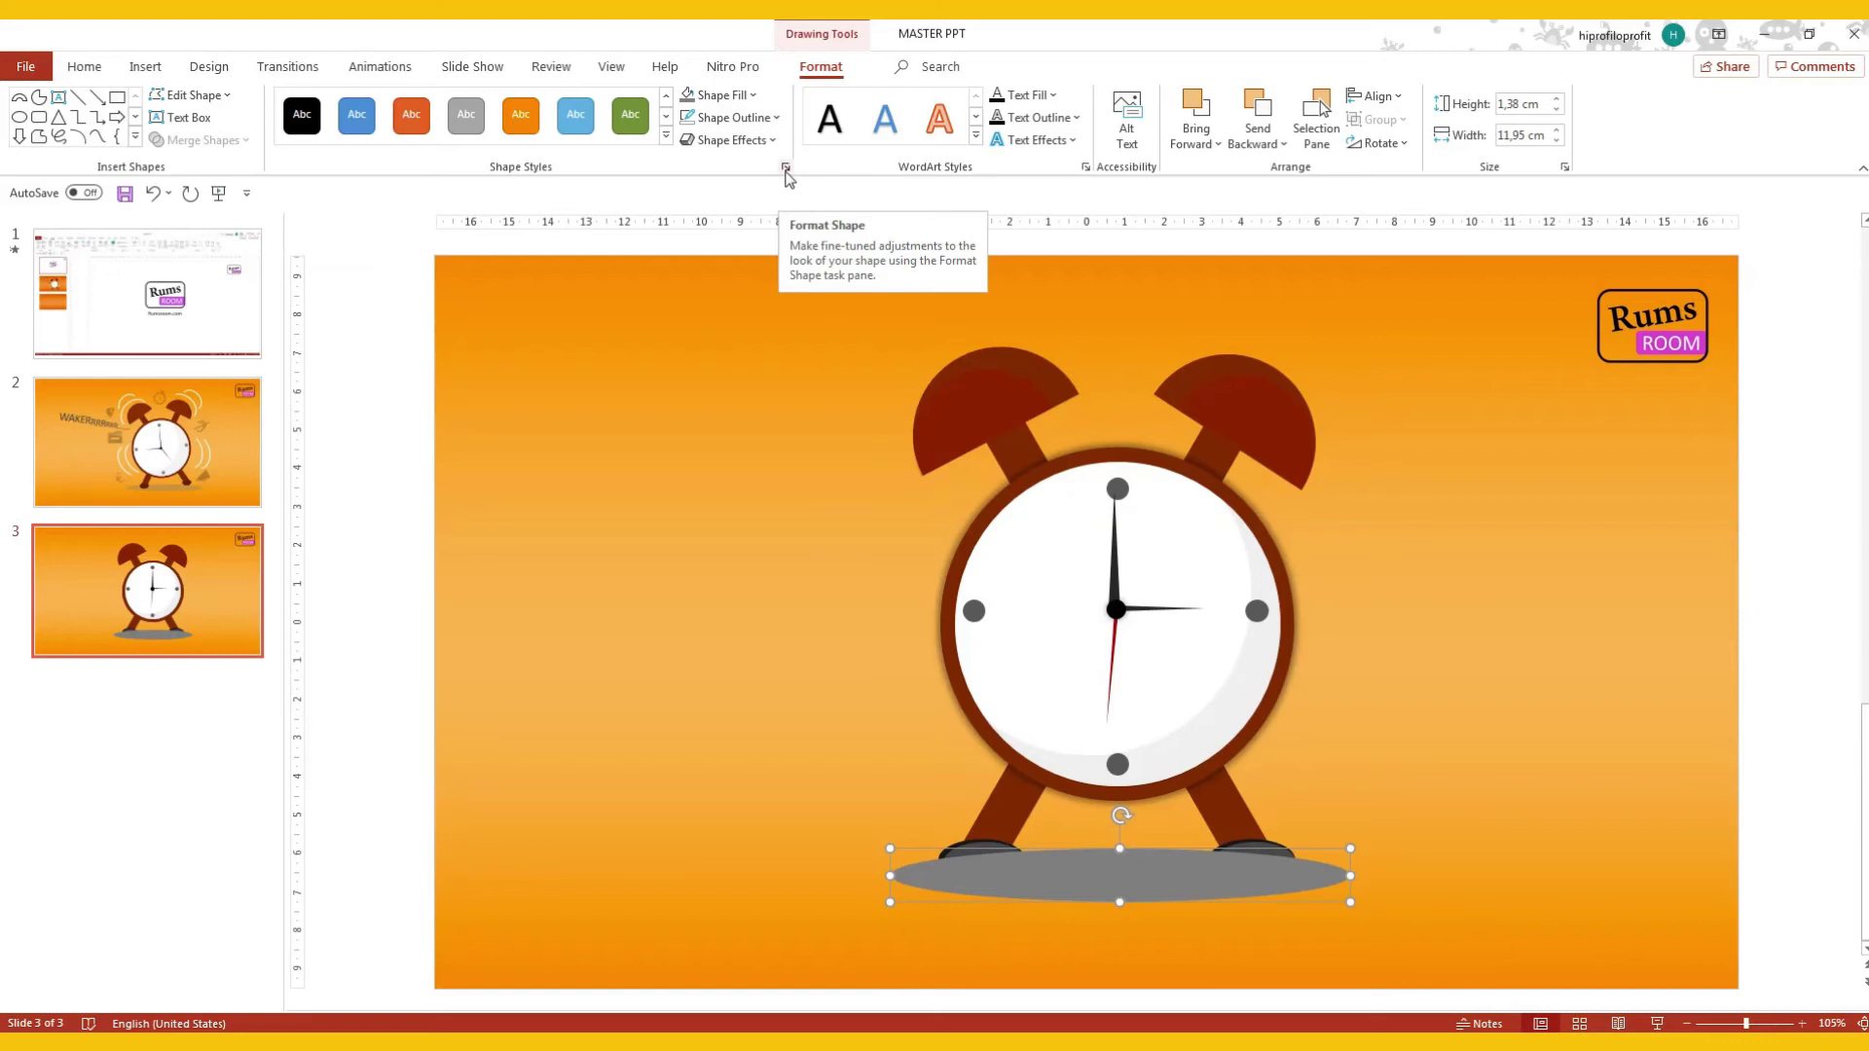
left_click(786, 169)
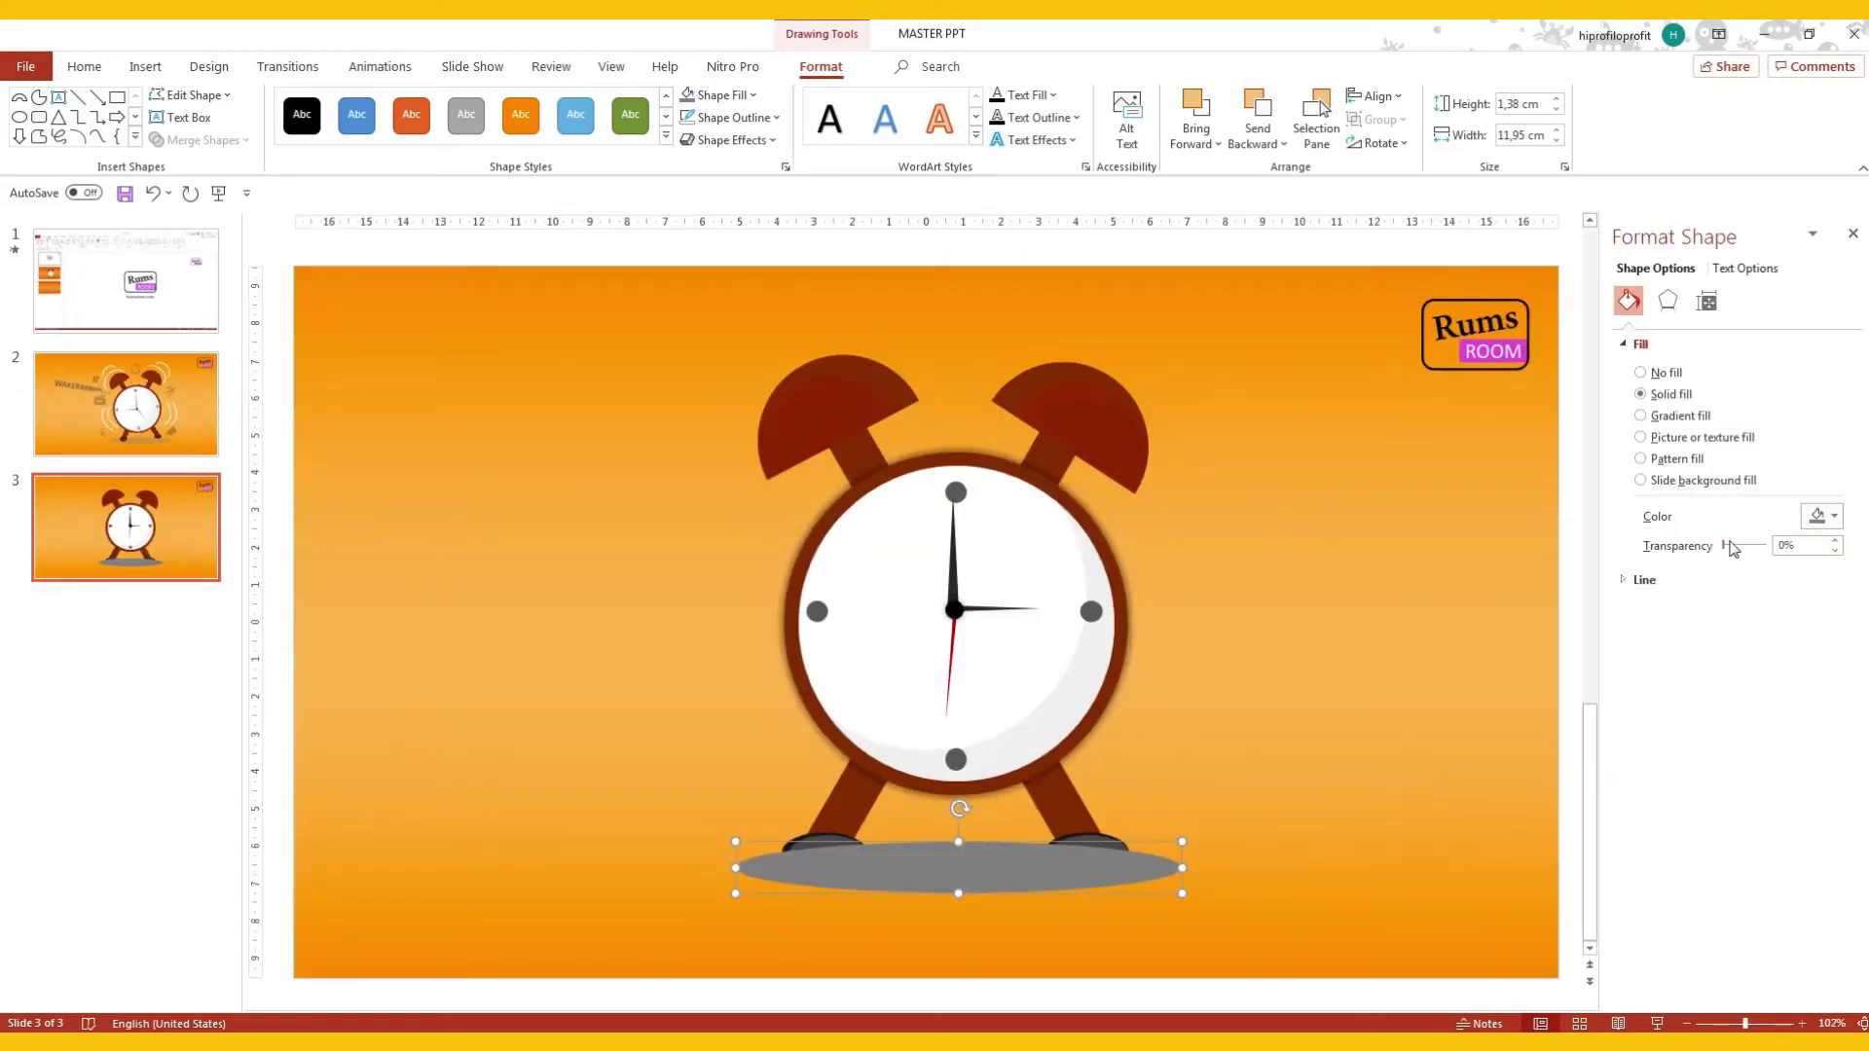
left_click_drag(1725, 546, 1752, 559)
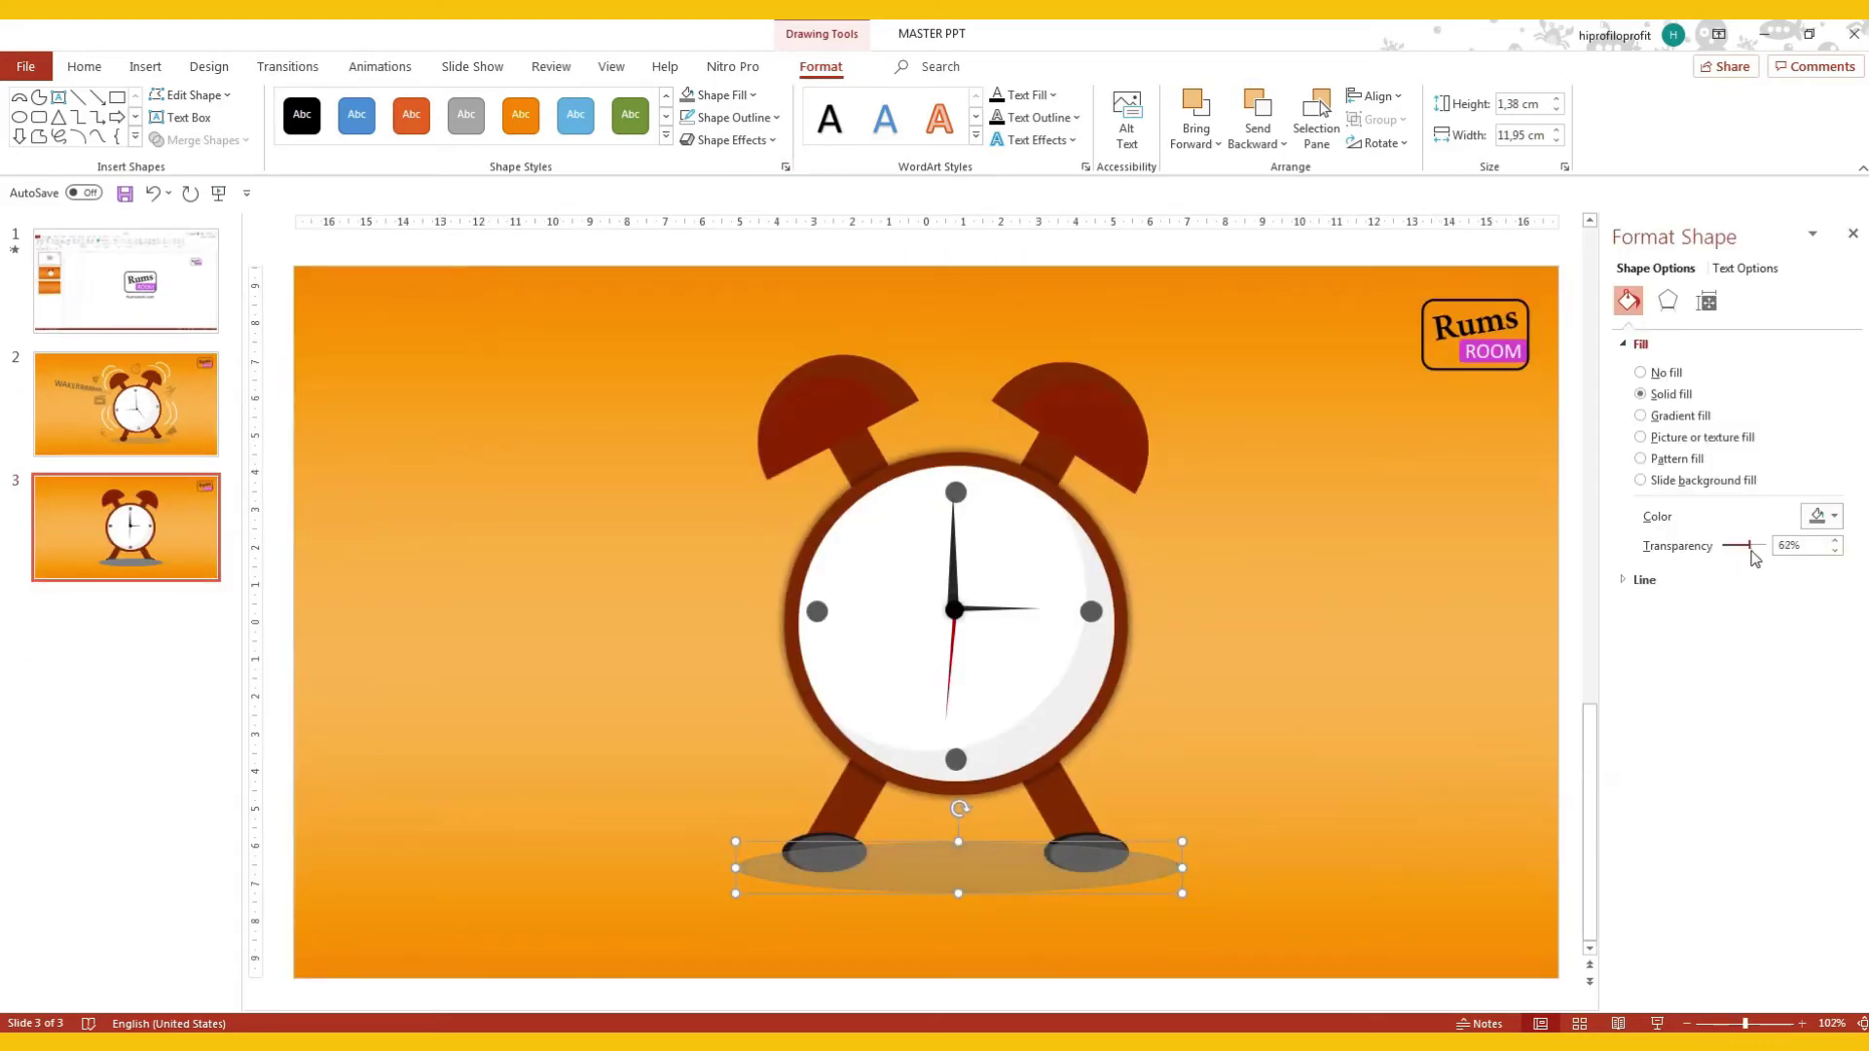
left_click_drag(1754, 560, 1761, 560)
left_click(1265, 138)
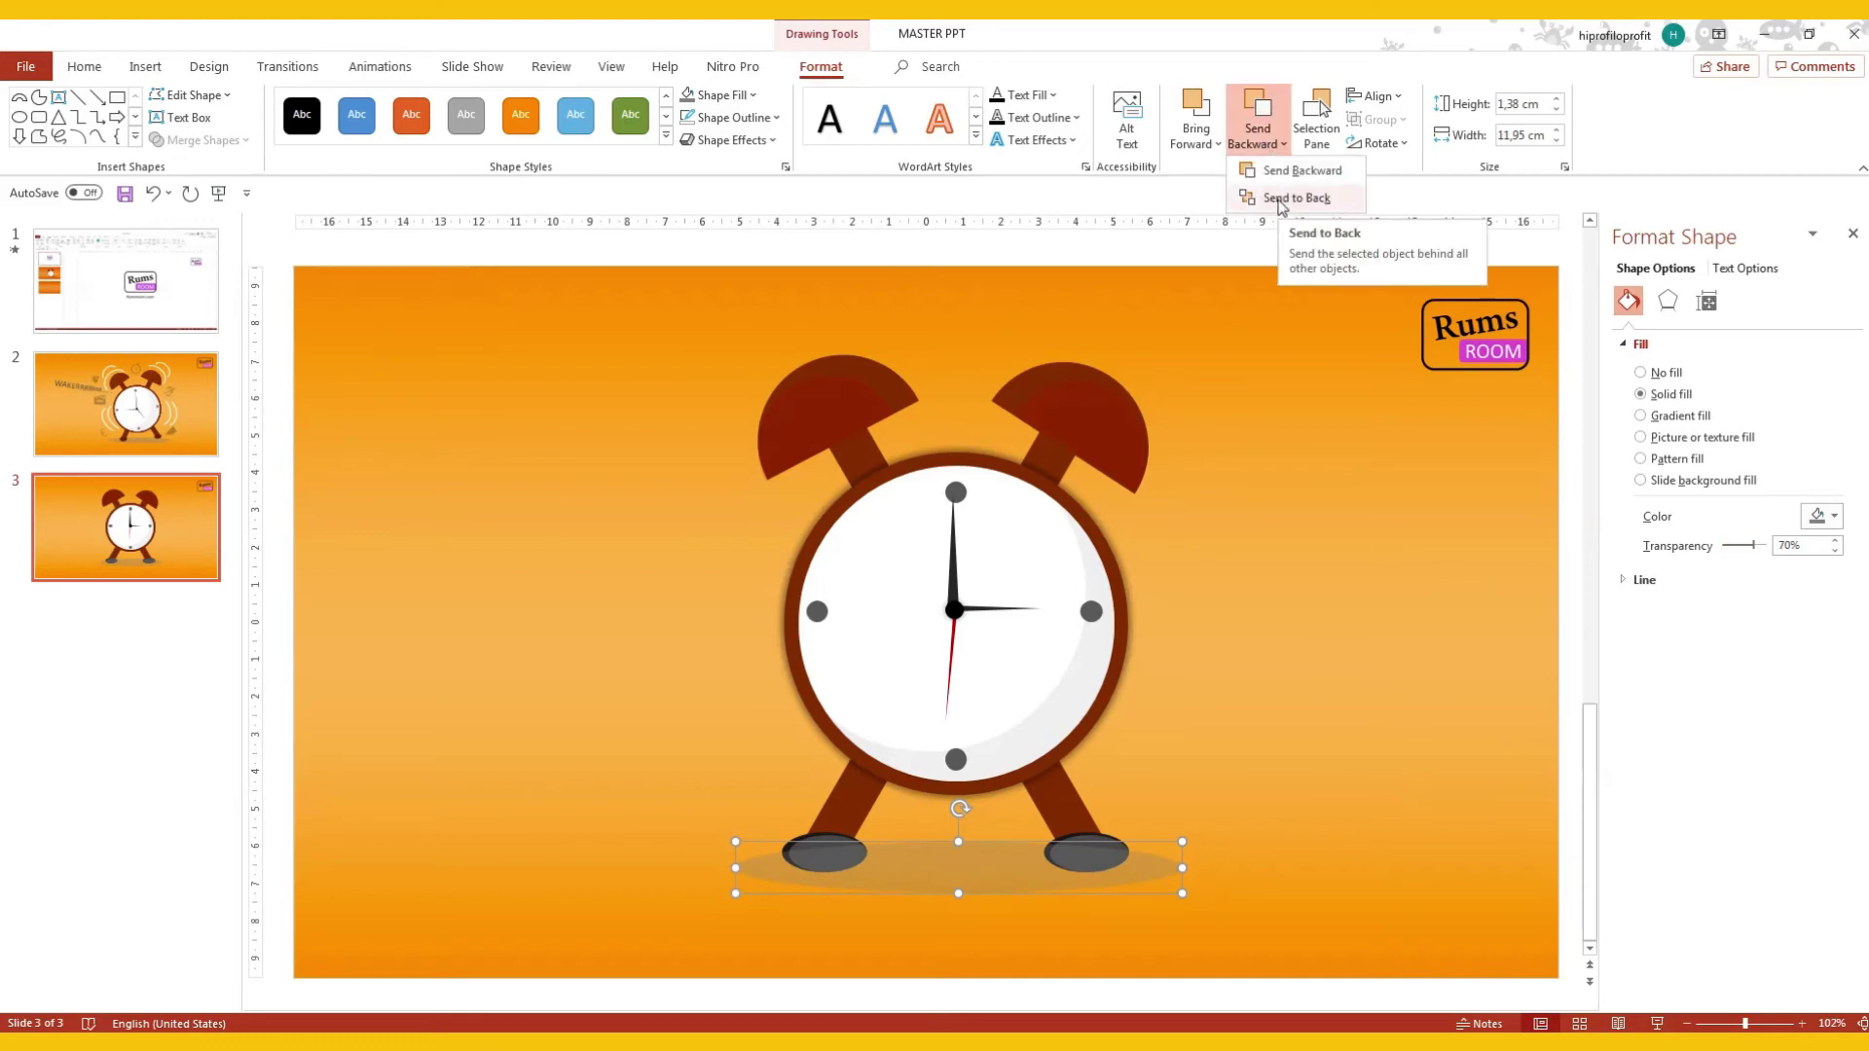
left_click(1280, 199)
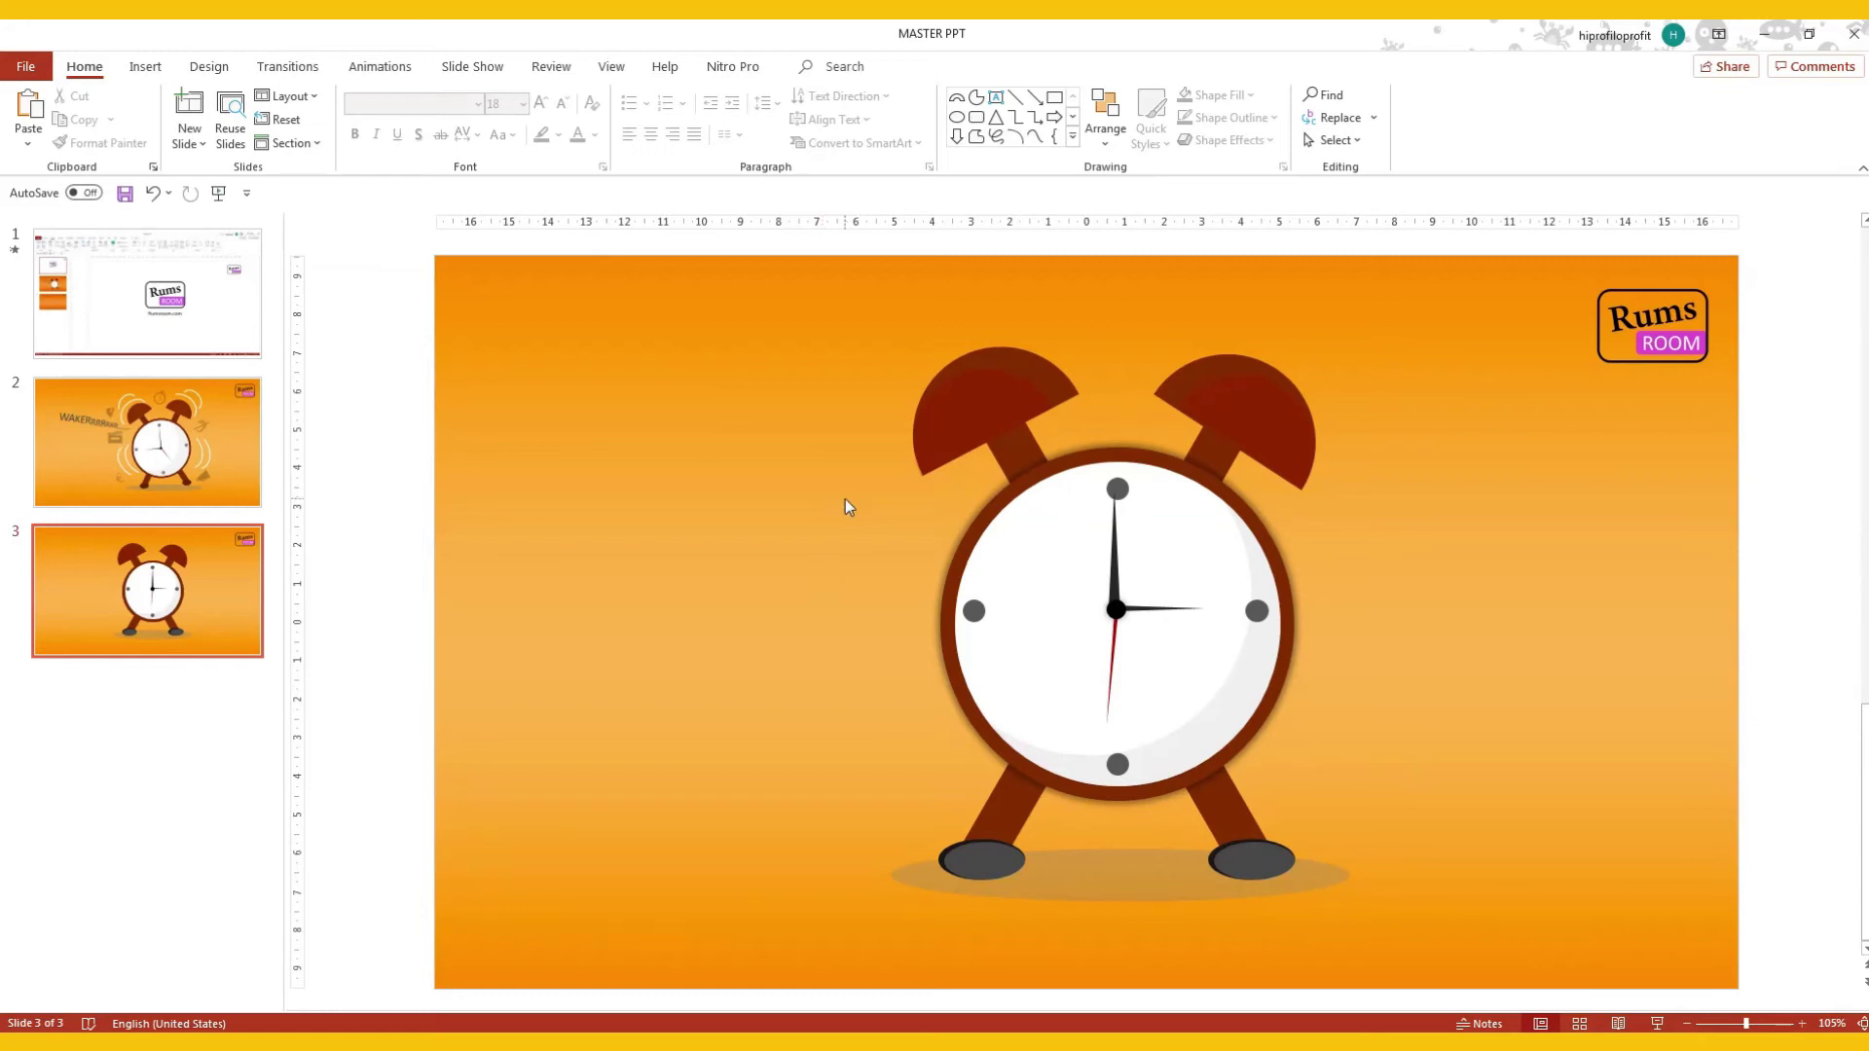
Draw an arc with a white outline, tilted counter-clockwise beside the left bell.
left_click(956, 99)
left_click_drag(657, 379, 883, 493)
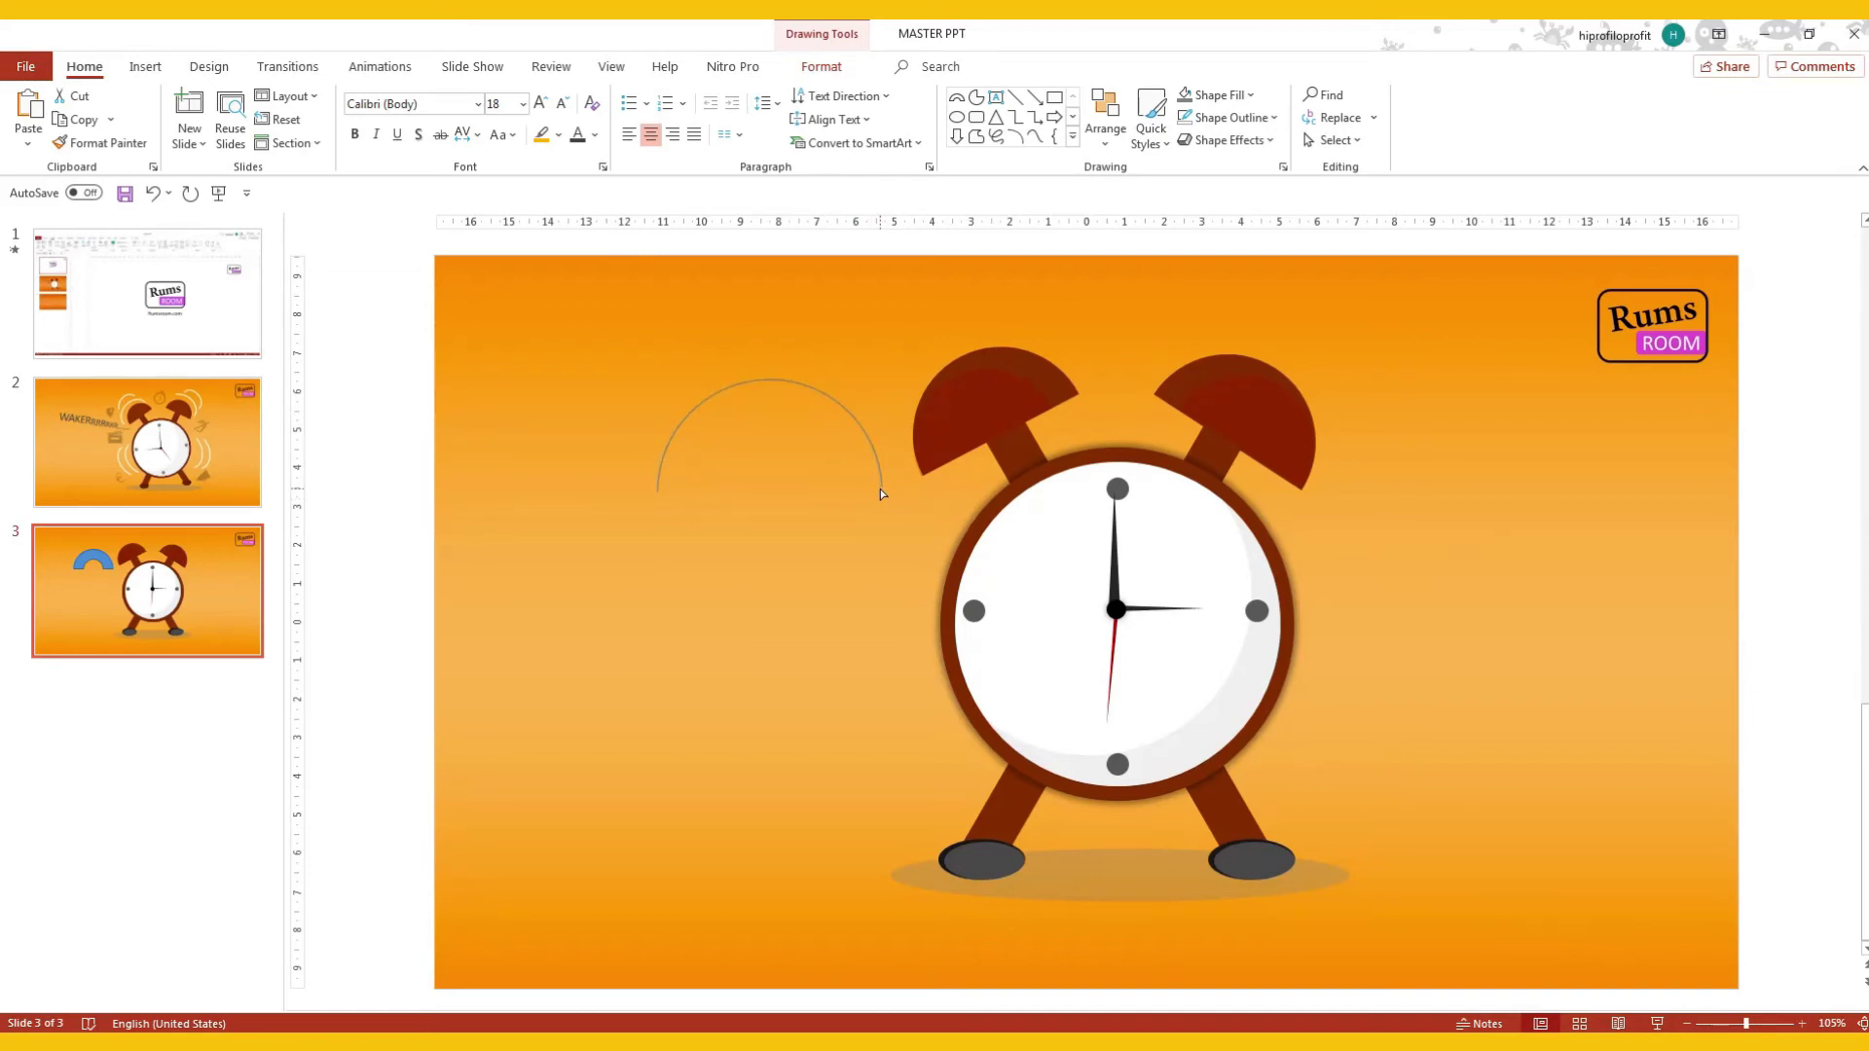
left_click_drag(880, 489, 880, 481)
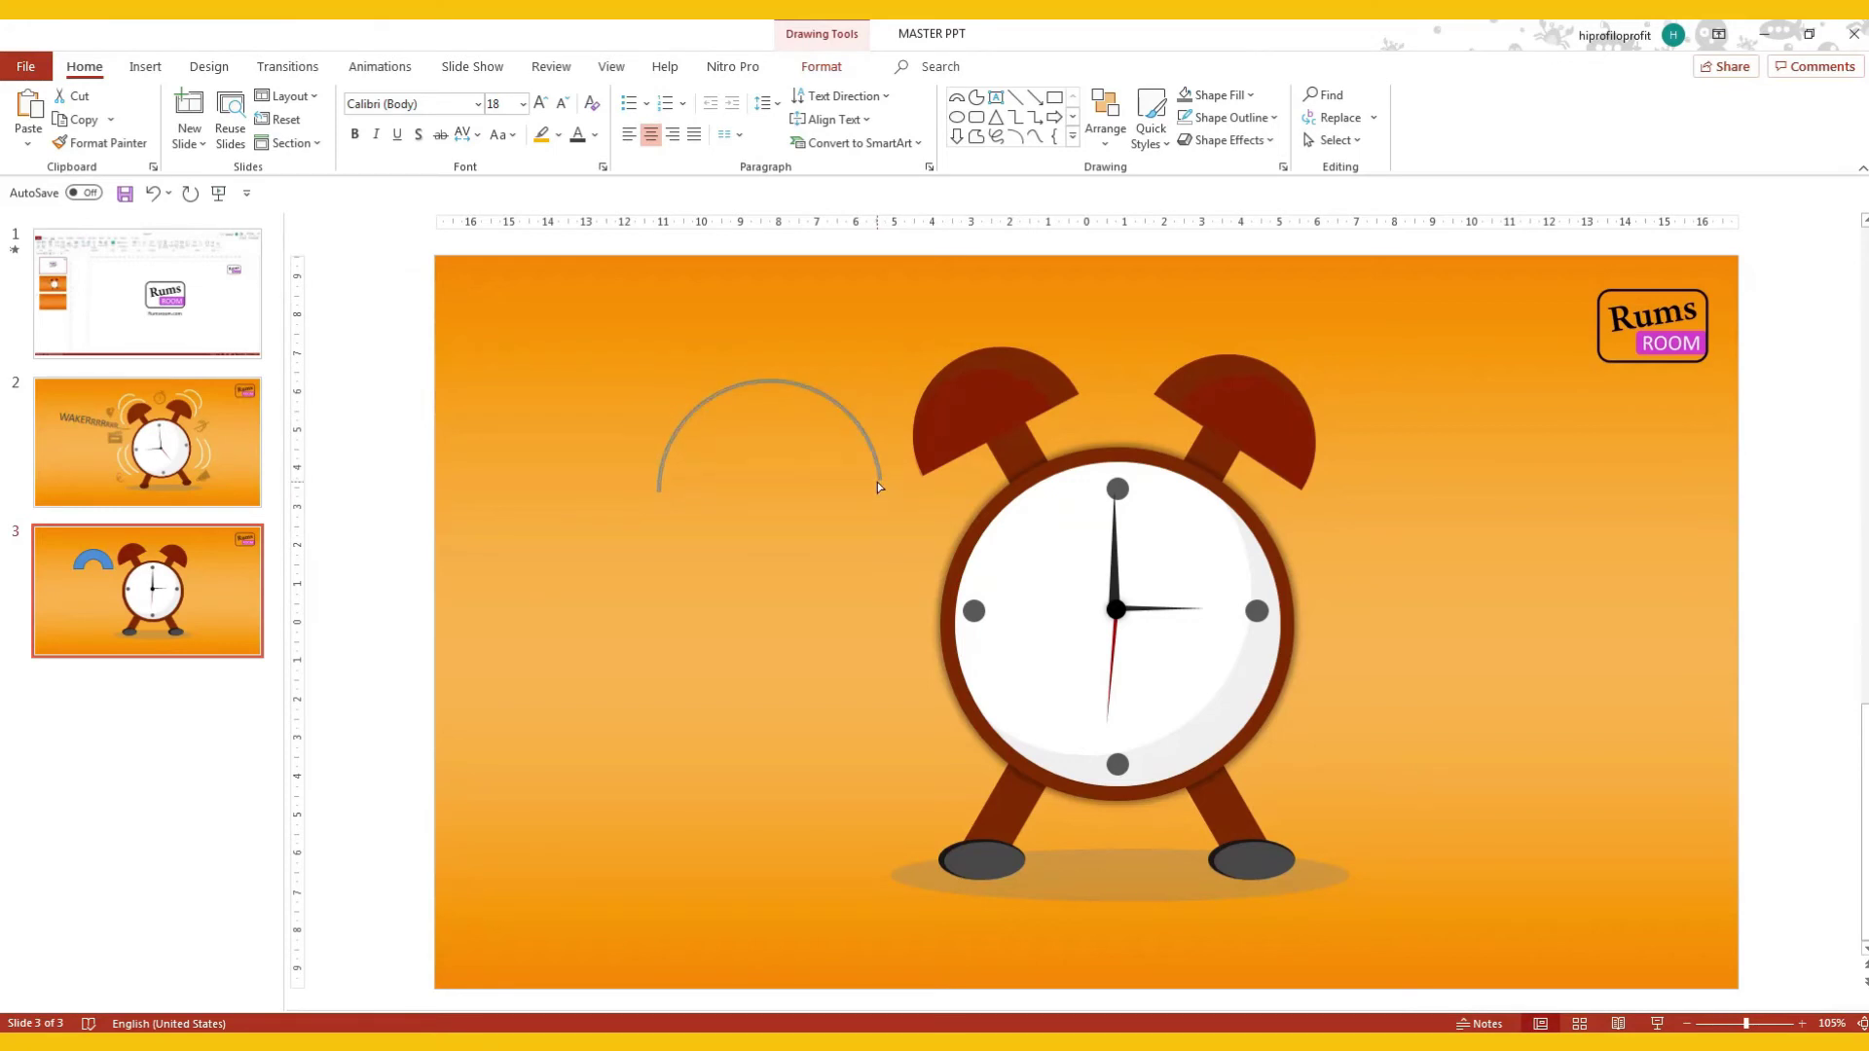
left_click(817, 66)
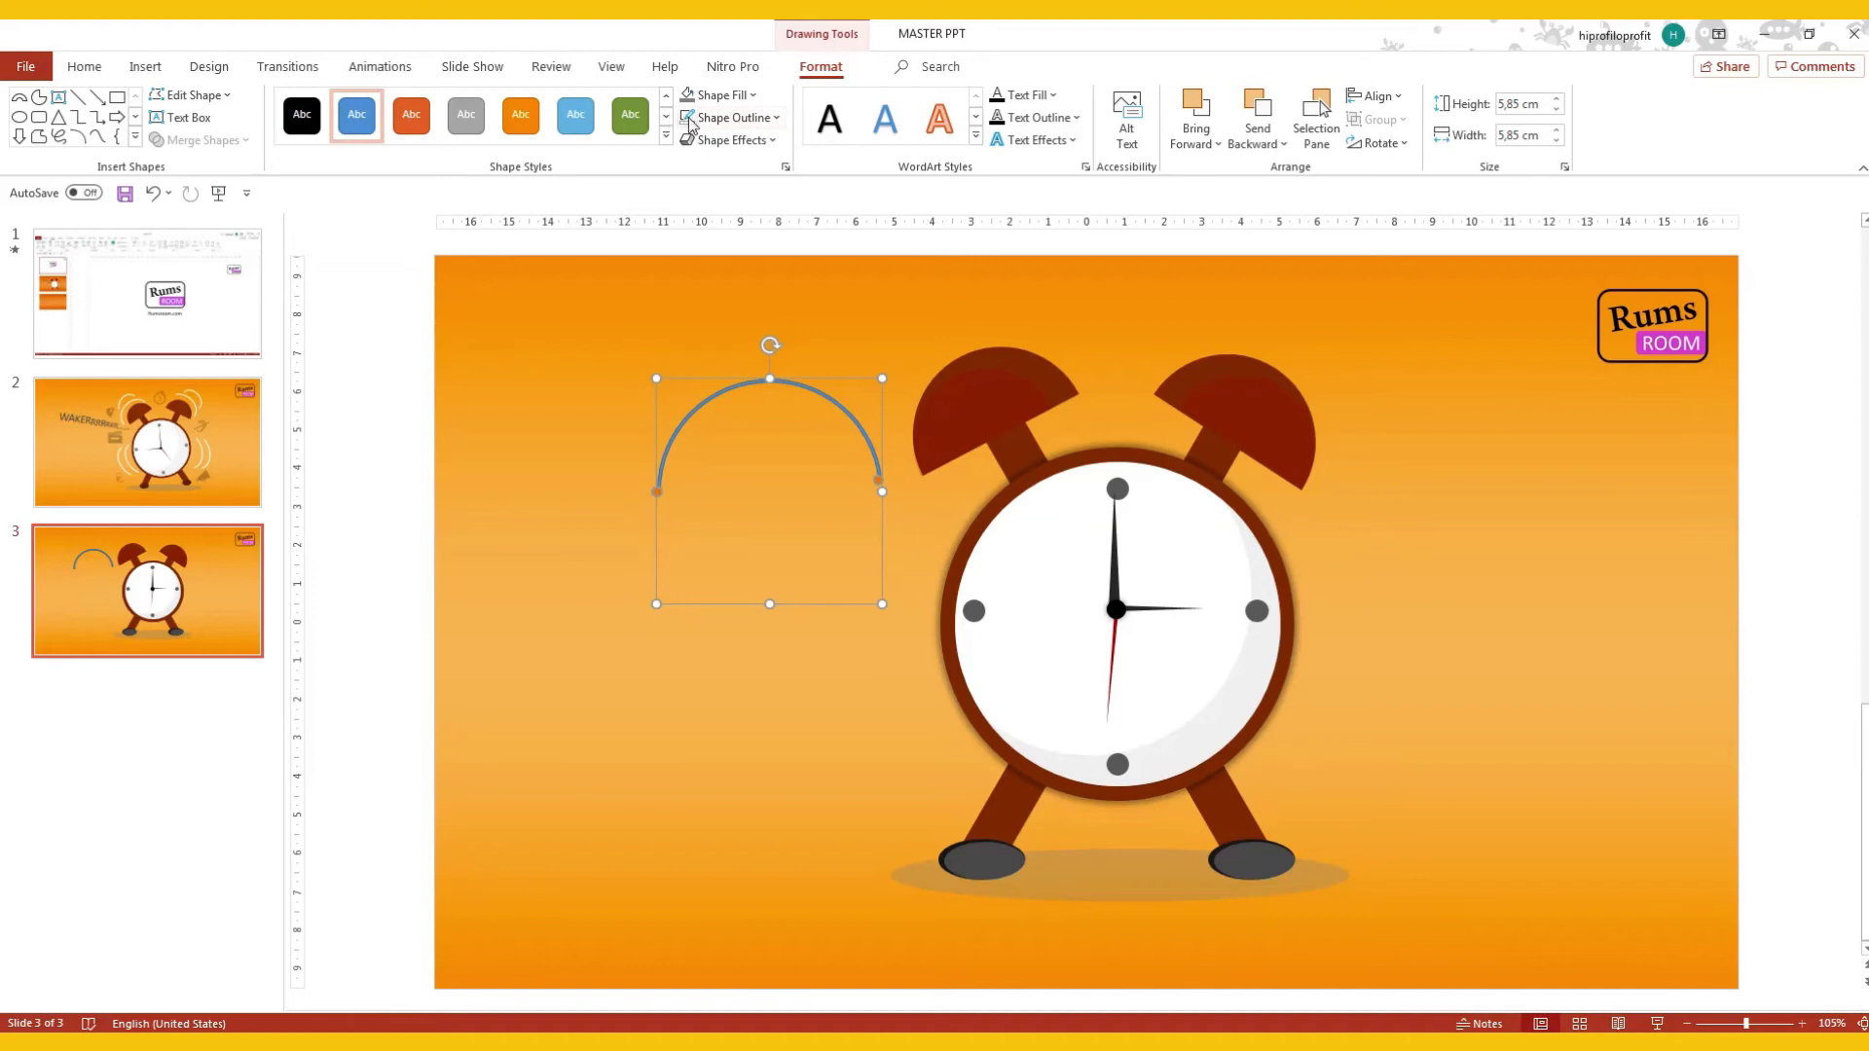
left_click(735, 117)
left_click(695, 146)
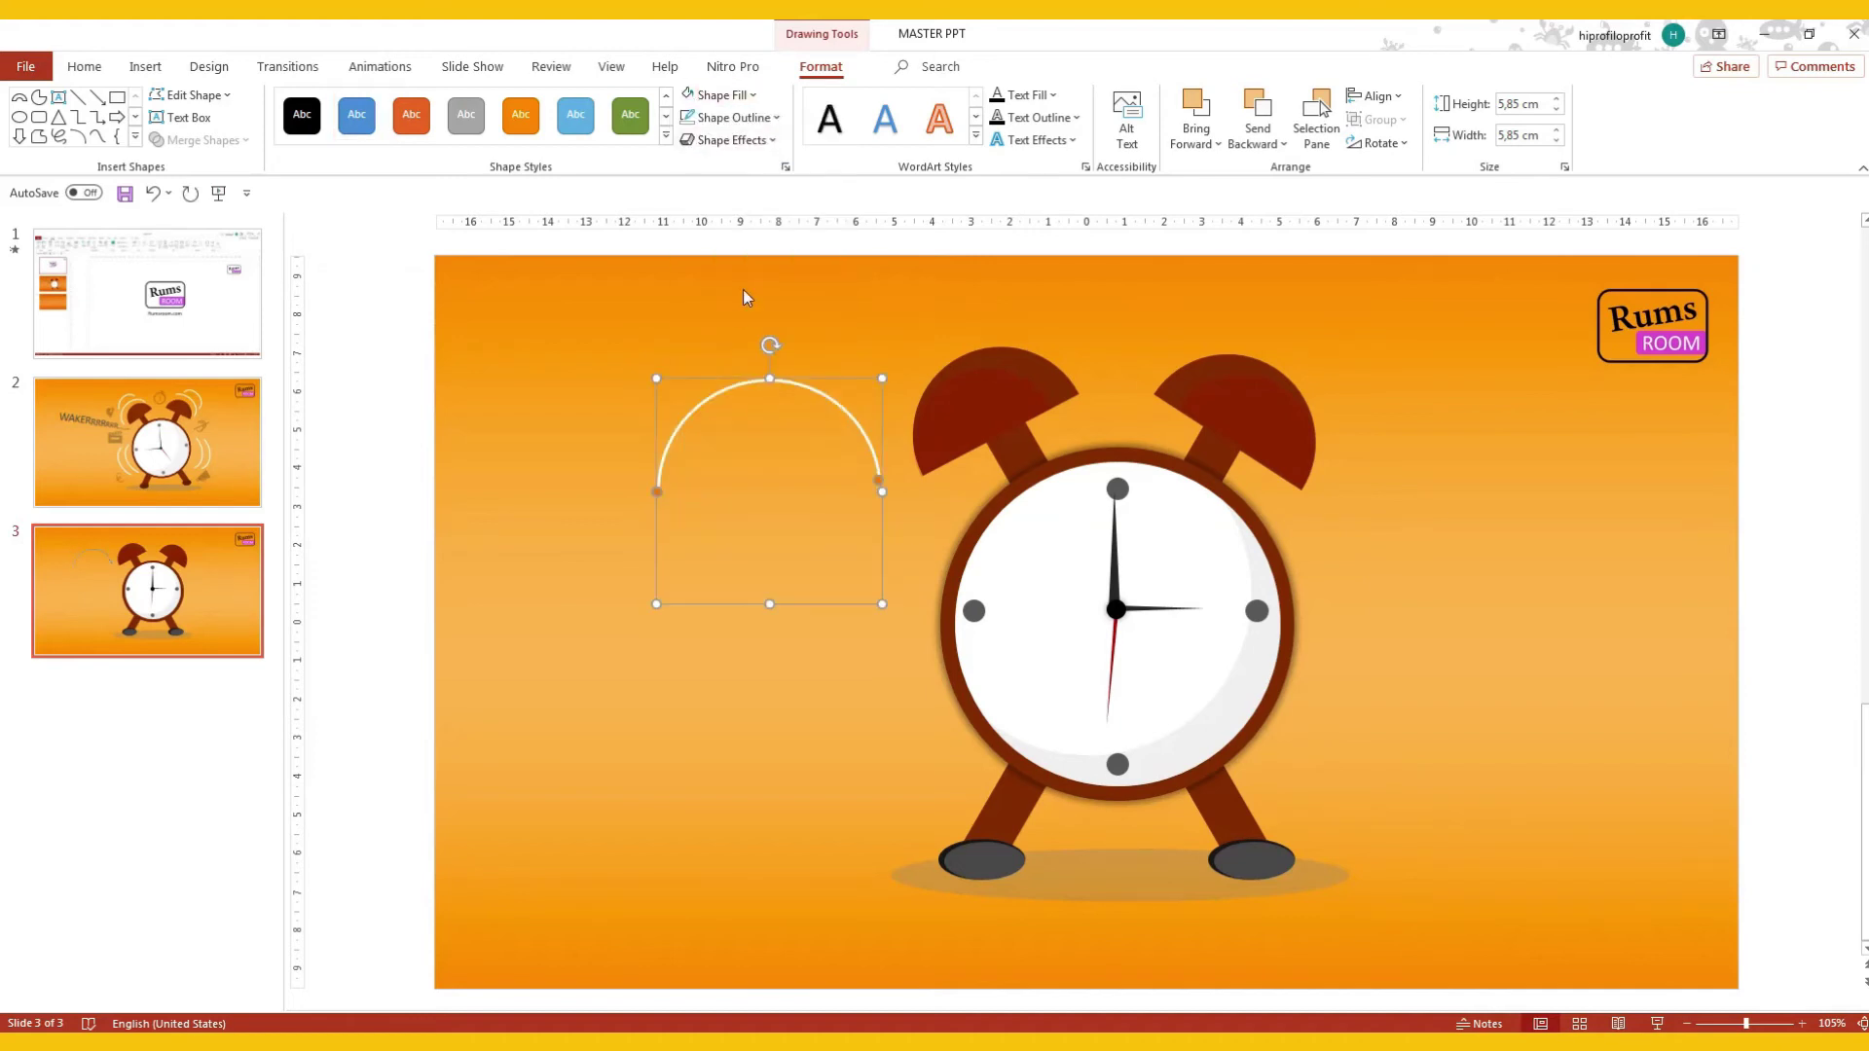
mouse_move(770, 345)
left_mouse_down()
mouse_move(698, 389)
mouse_move(678, 378)
left_mouse_up()
mouse_move(710, 591)
left_mouse_down()
mouse_move(917, 522)
mouse_move(837, 510)
mouse_move(835, 589)
left_mouse_up()
Position the inner arc beside the outer one, group both arcs, and duplicate the group.
left_click_drag(970, 386, 987, 374)
mouse_move(835, 575)
left_mouse_down()
mouse_move(848, 535)
mouse_move(896, 514)
left_mouse_up()
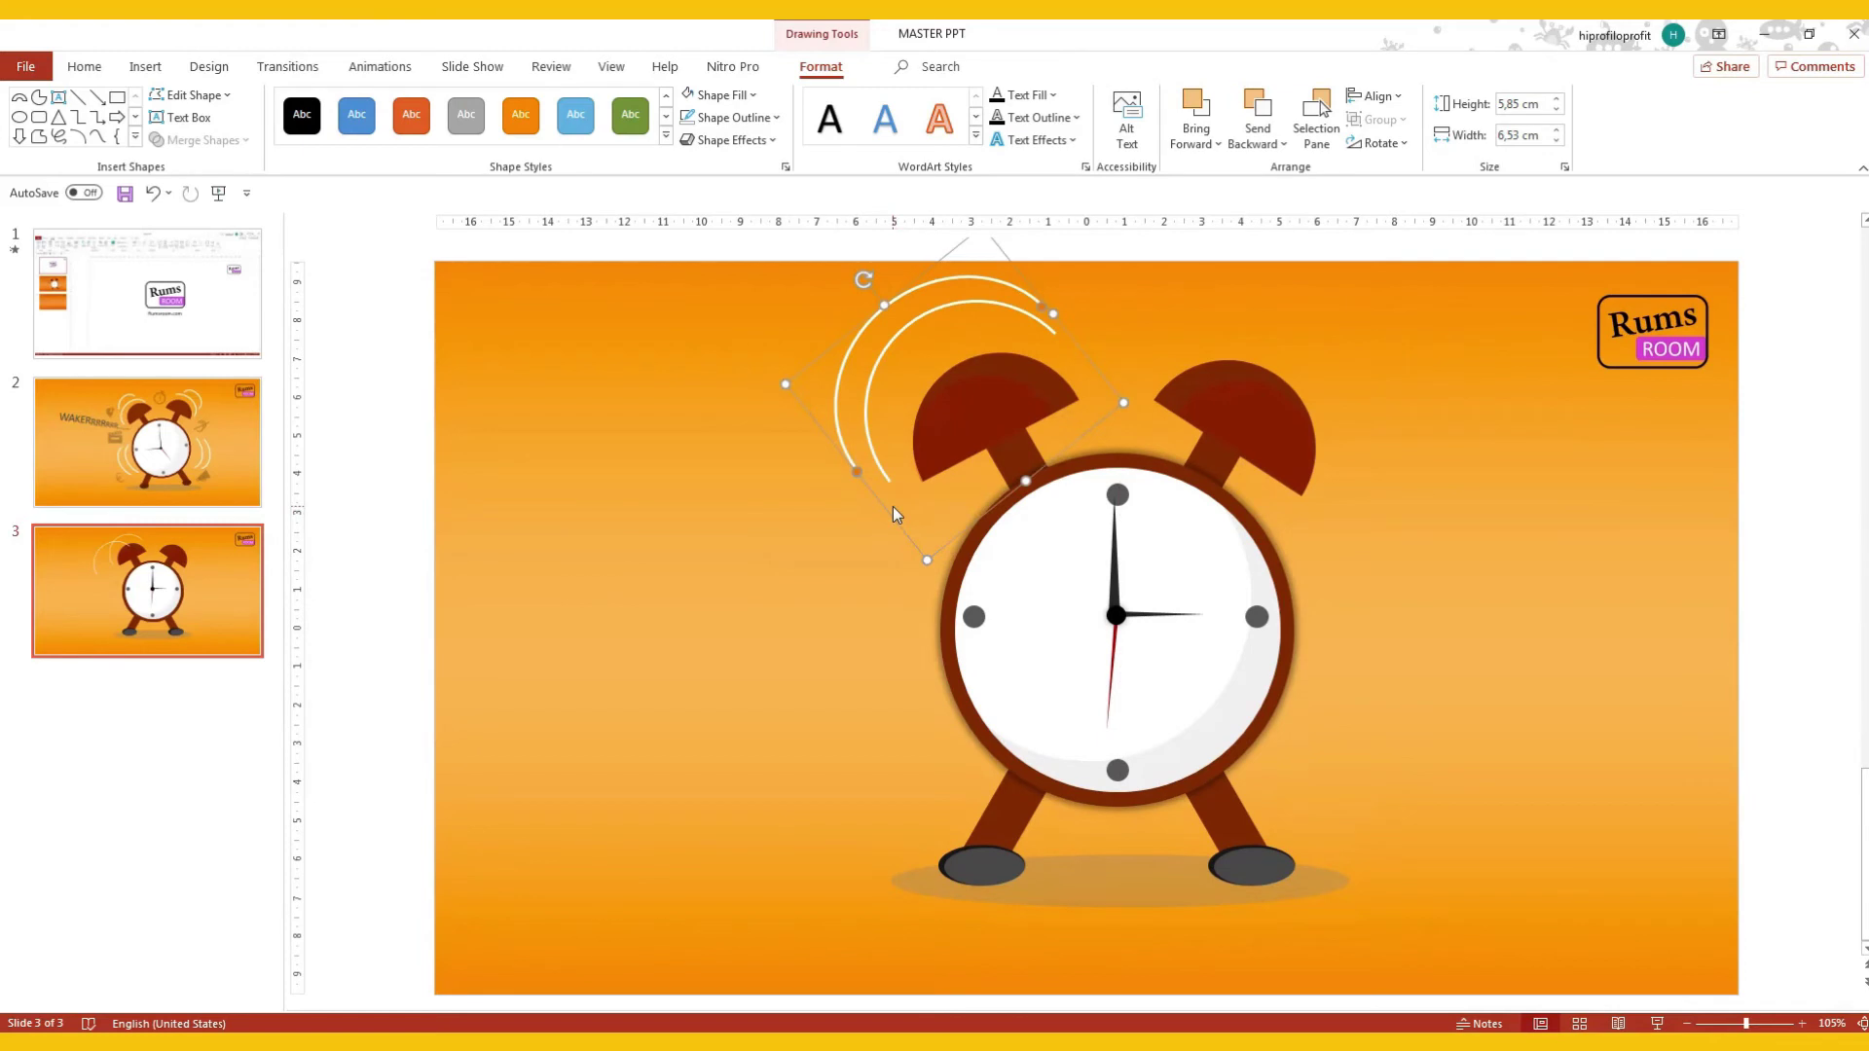
left_click(872, 405, "shift")
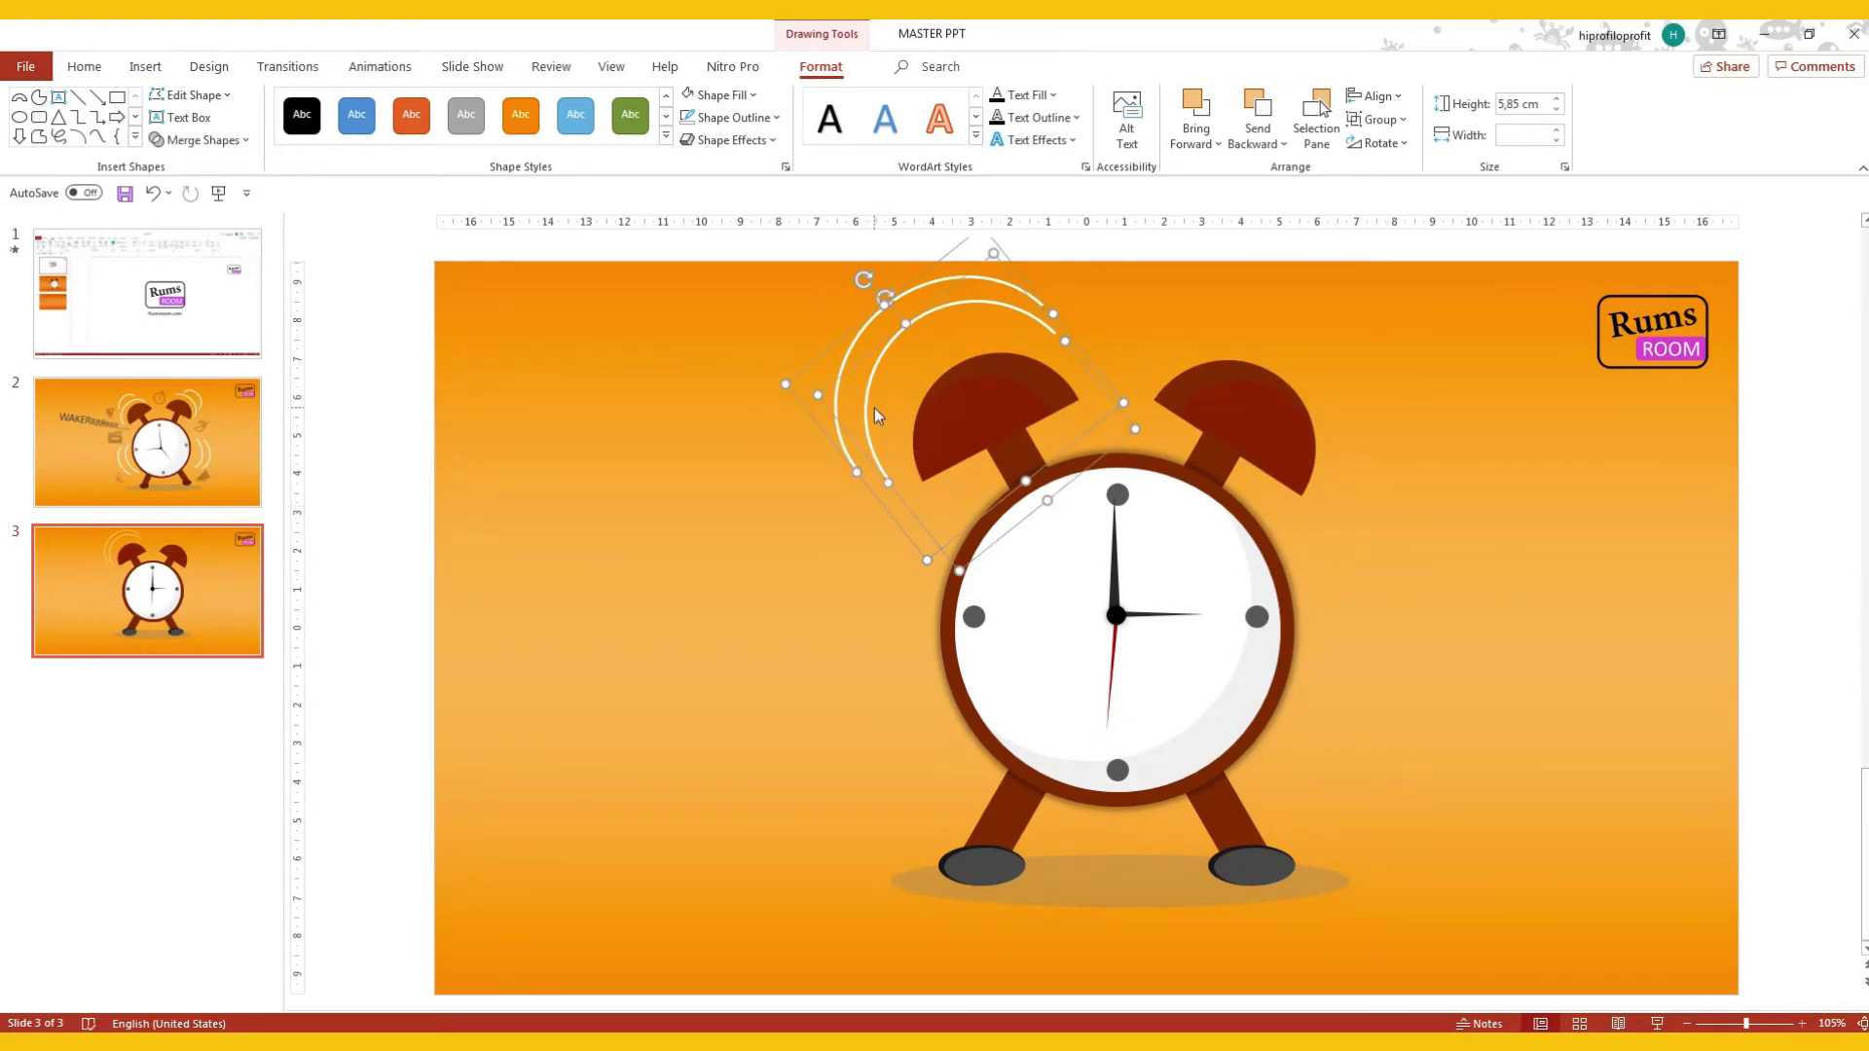
key("ctrl+g")
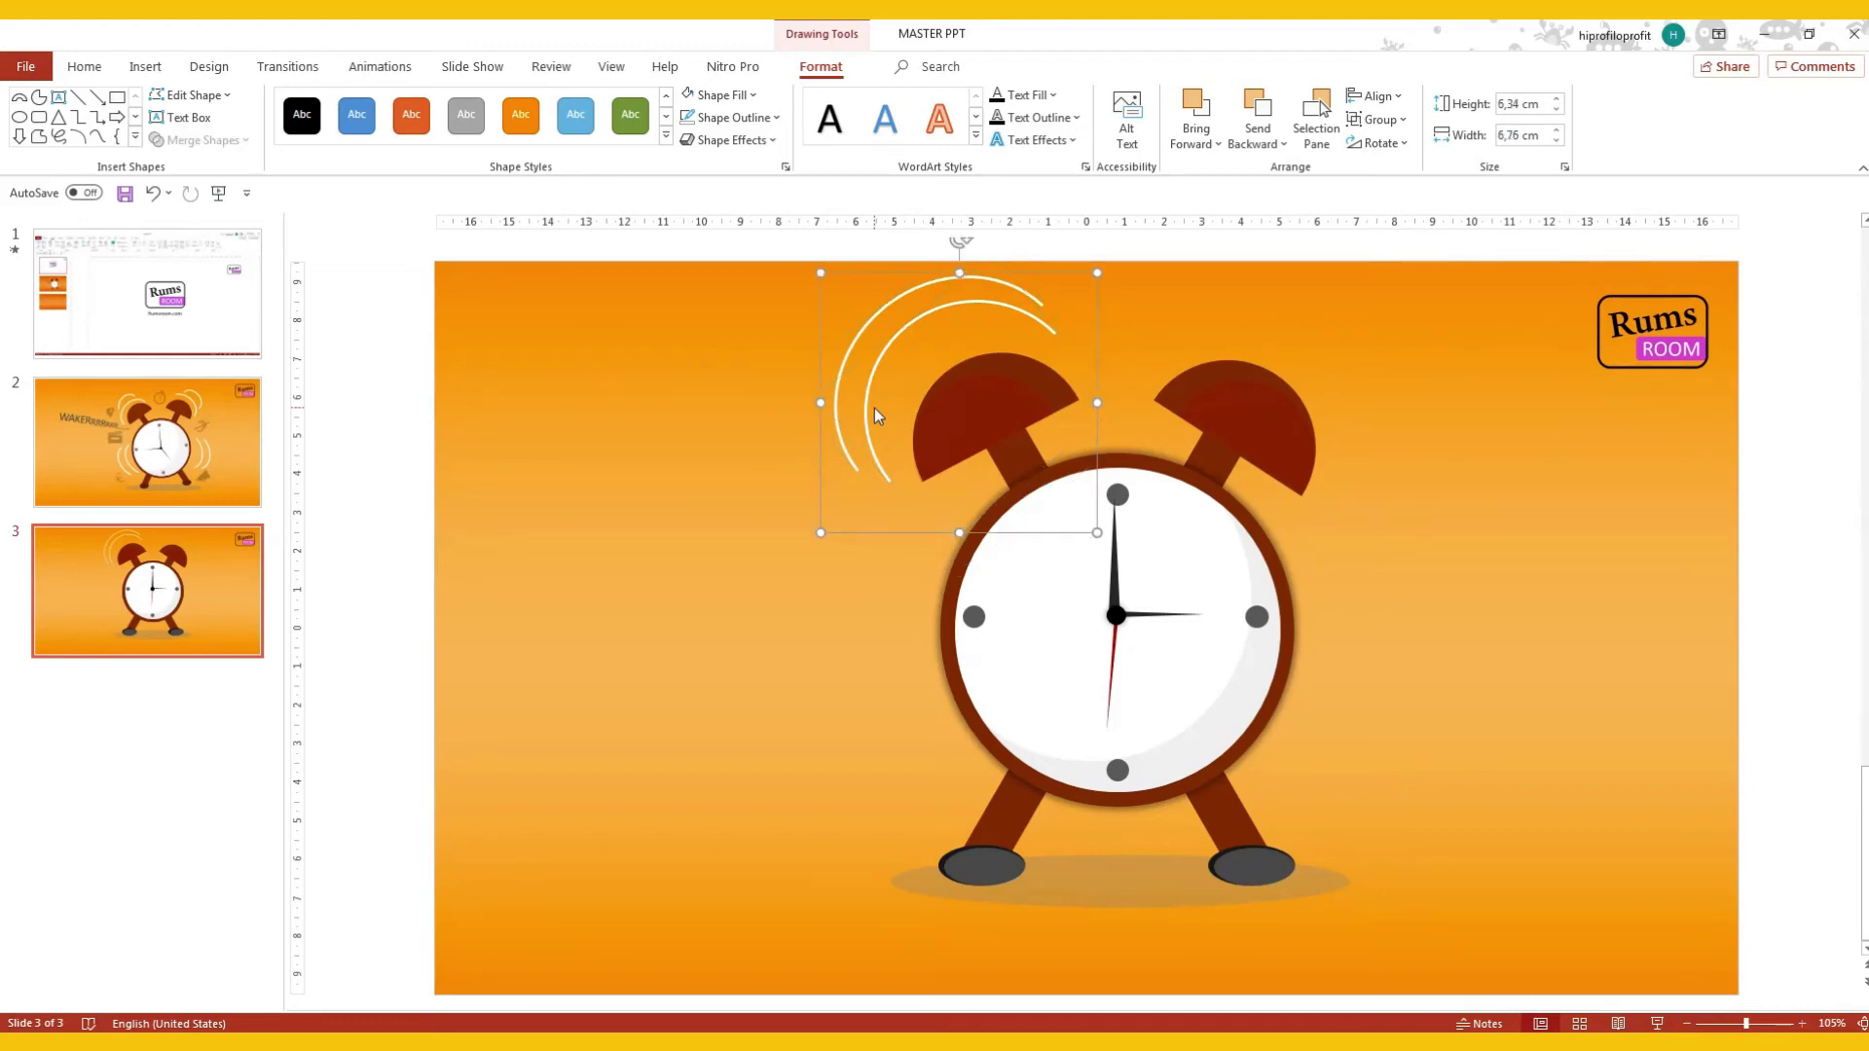
key("ctrl+d")
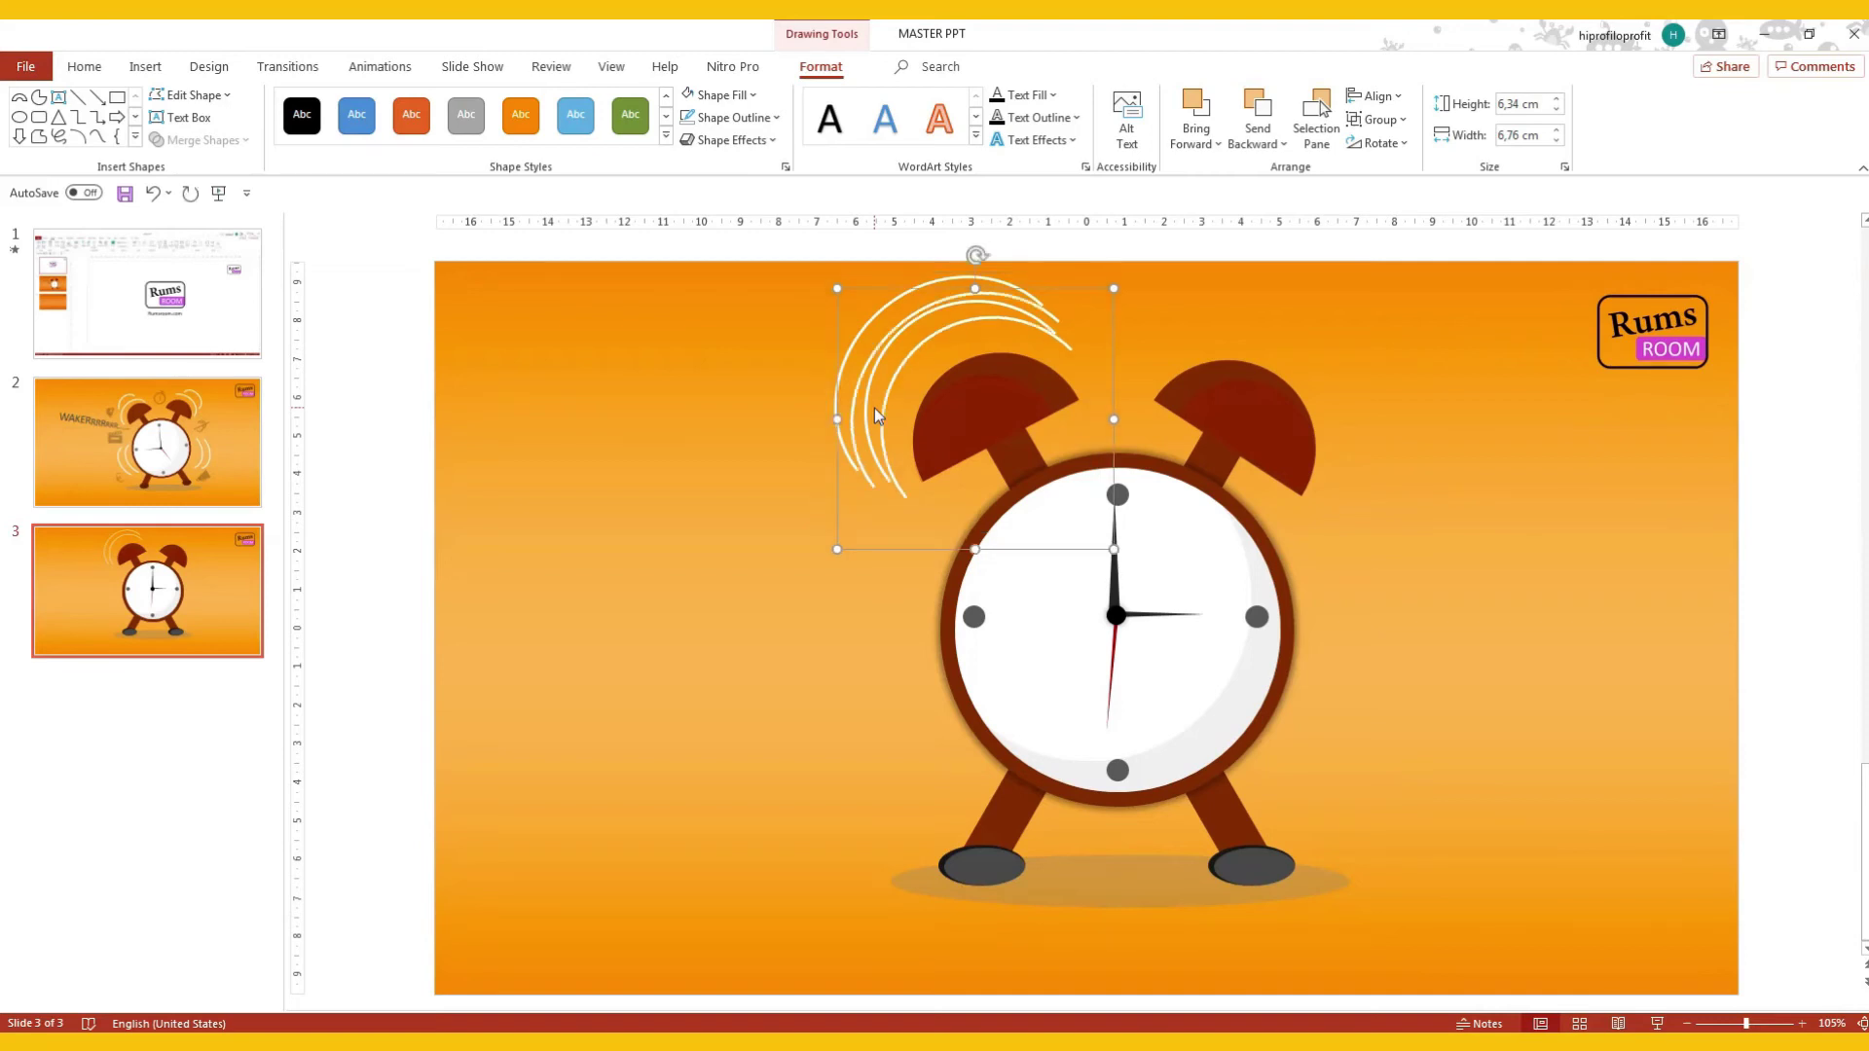
Place the copied arc group above the right bell, tilted clockwise.
left_click_drag(933, 546, 1403, 610)
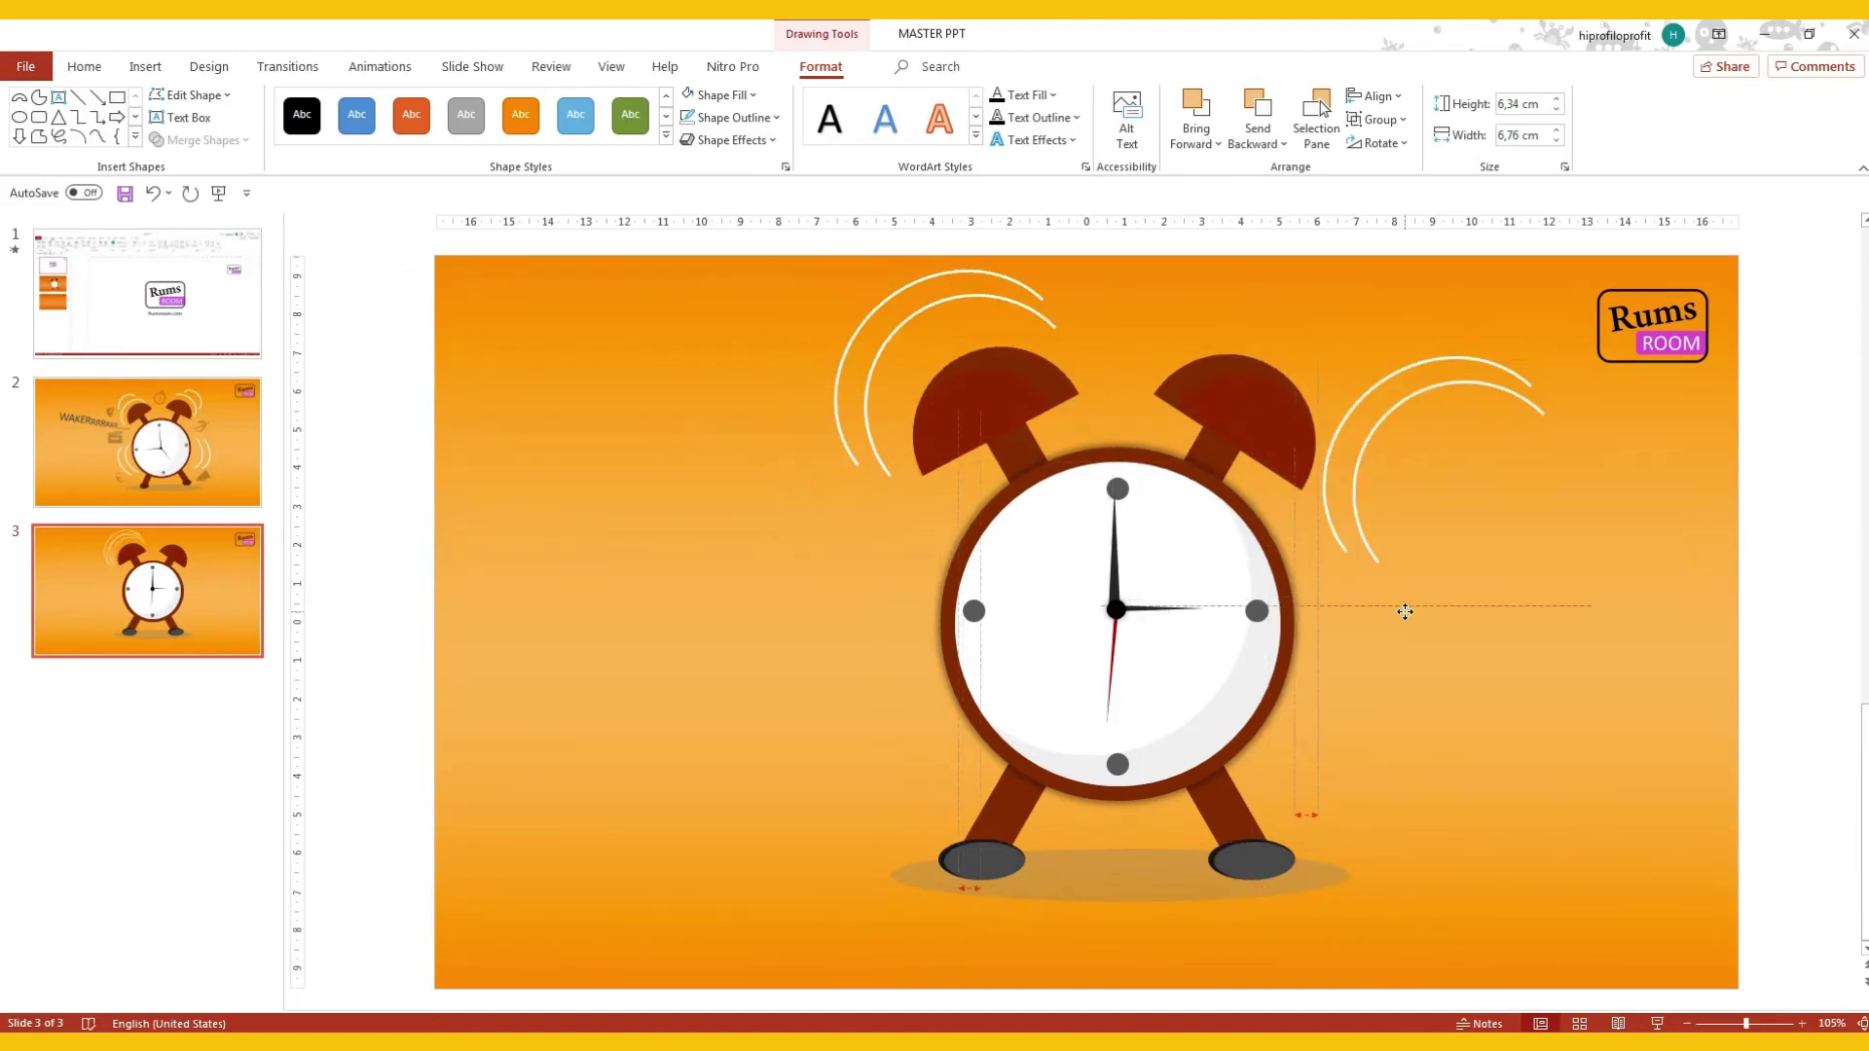
mouse_move(1447, 316)
left_mouse_down()
mouse_move(1566, 518)
mouse_move(1381, 438)
left_mouse_up()
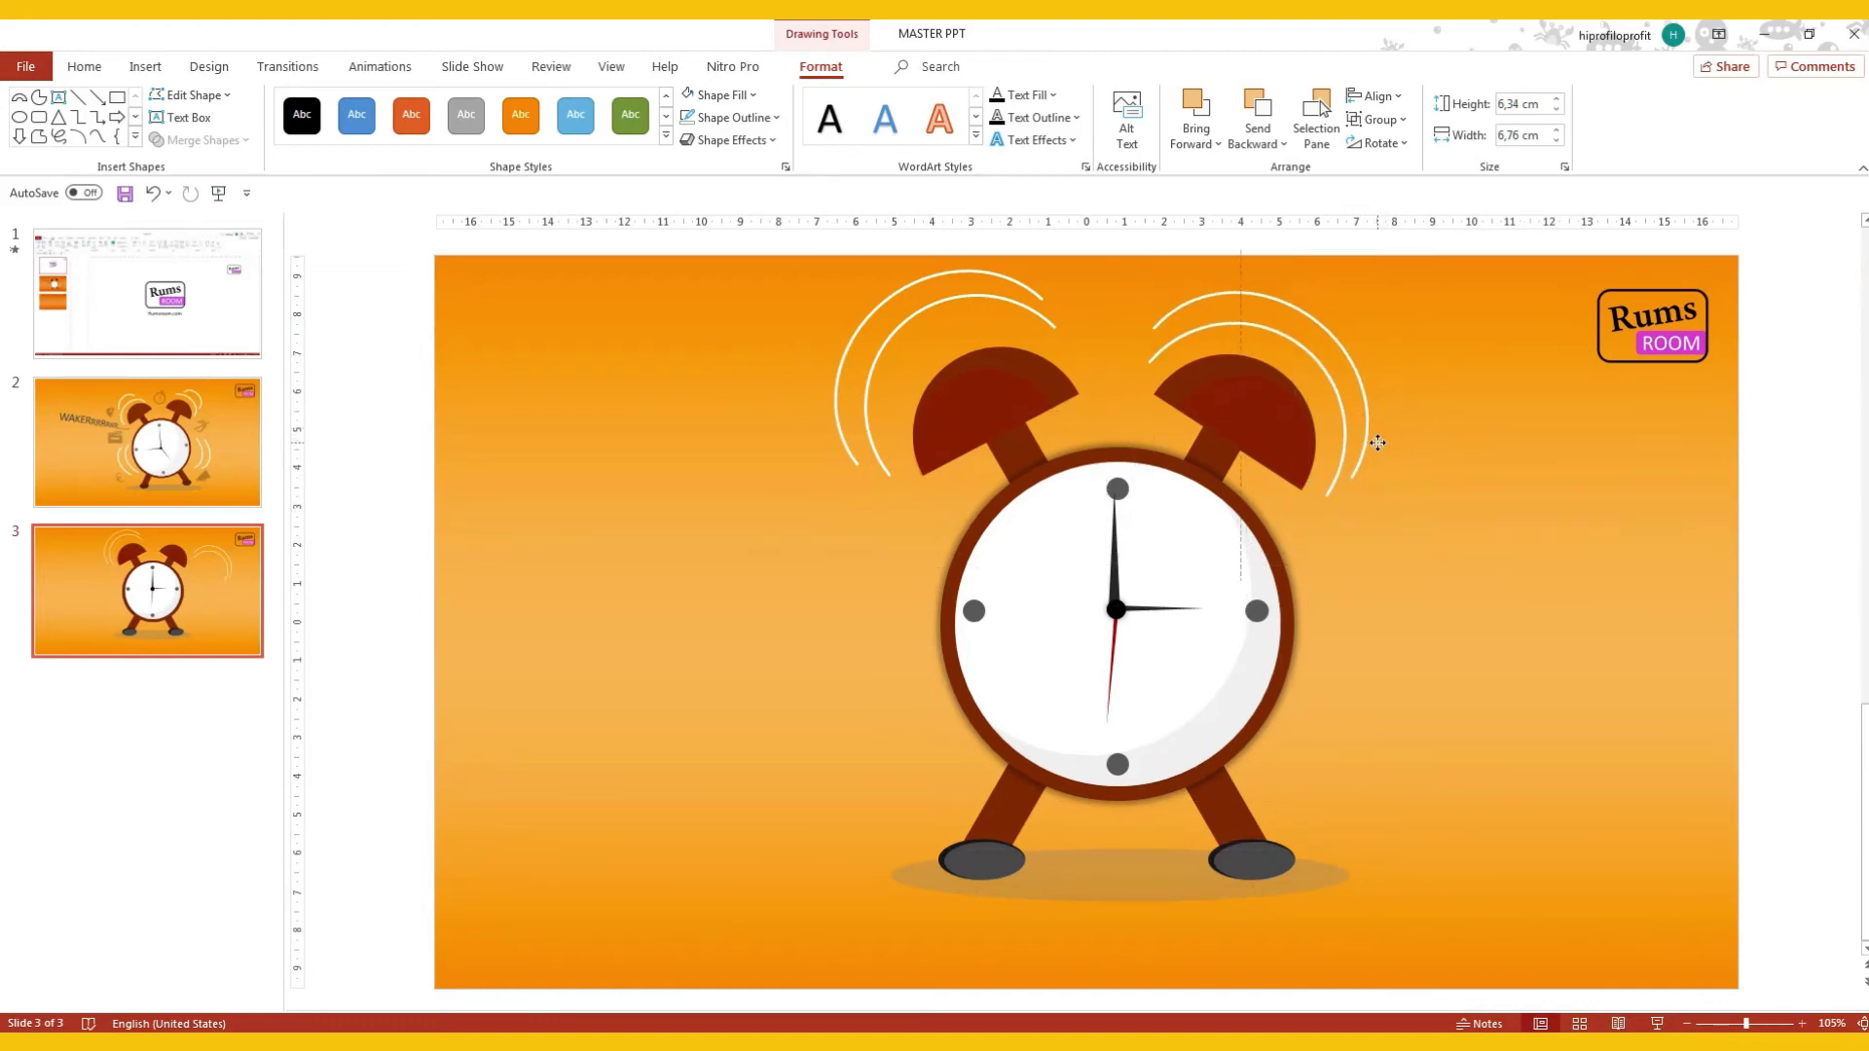
left_click_drag(1382, 438, 1376, 453)
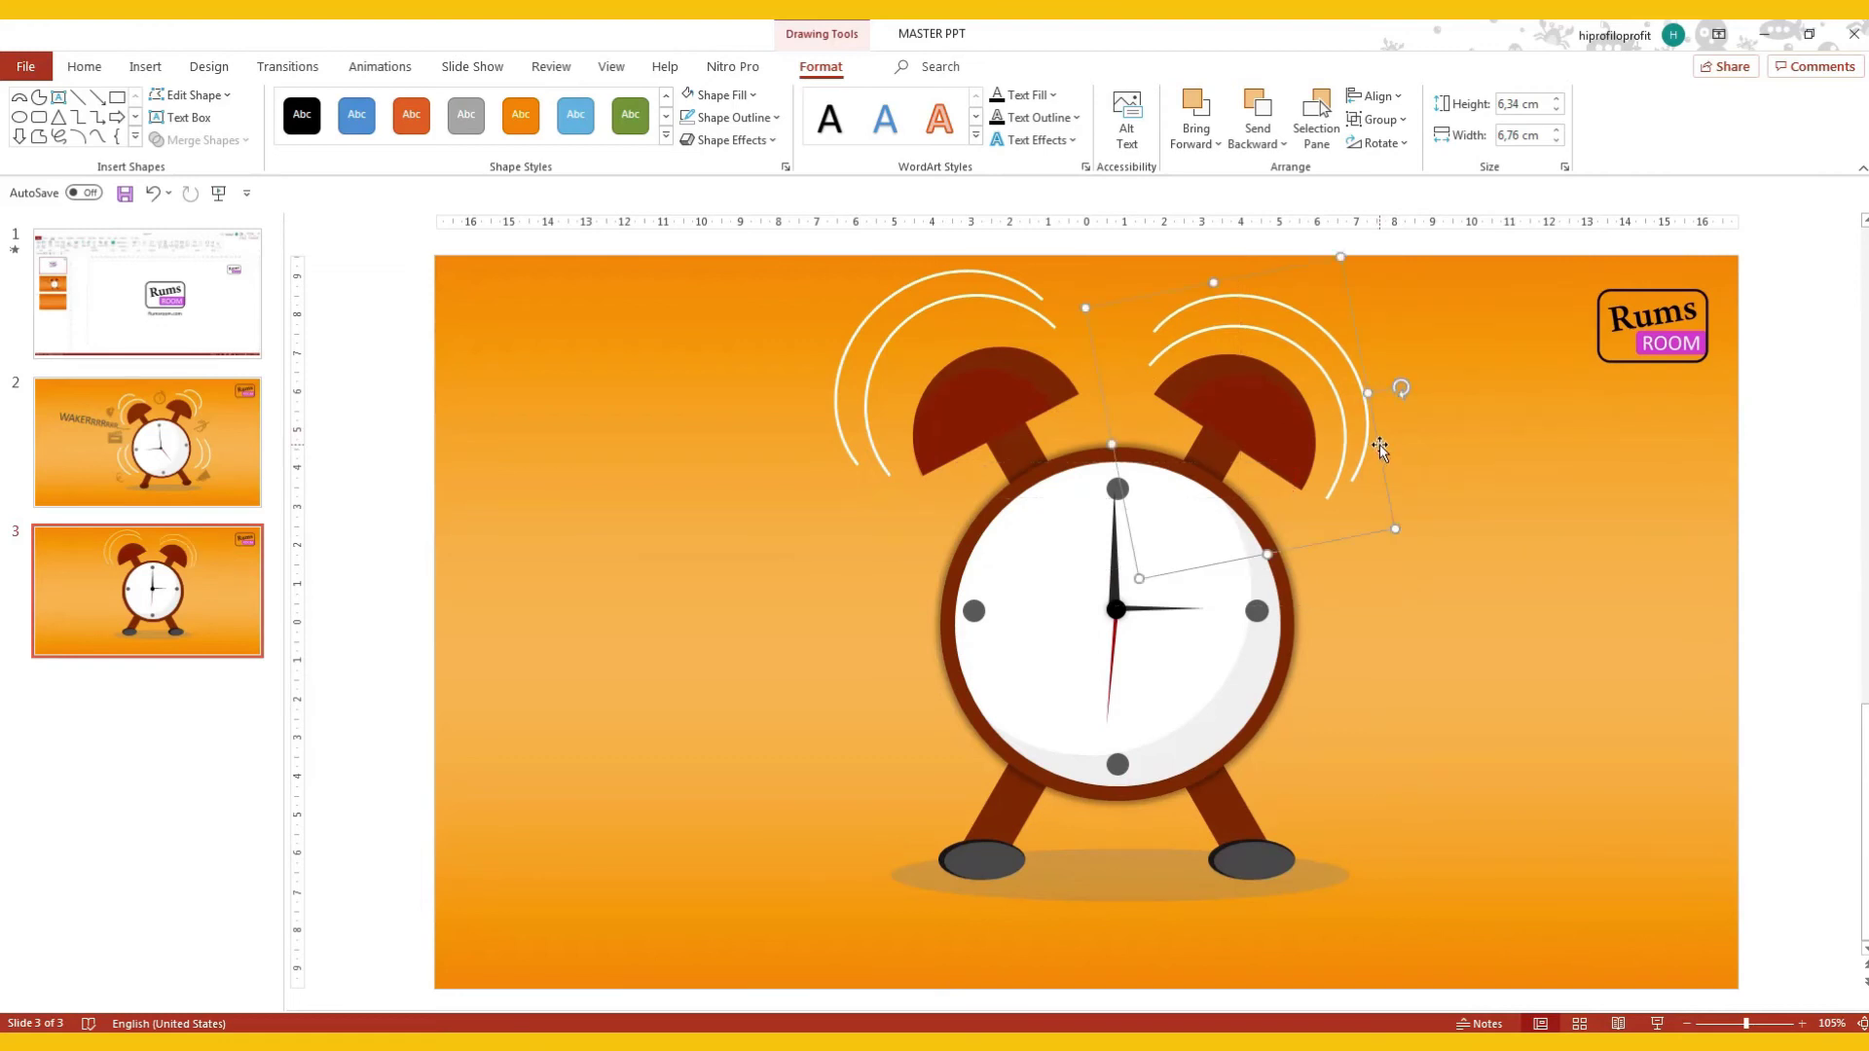
Add another arc copy beside the clock's right side, rotated and enlarged.
key("ctrl+d")
left_click_drag(1518, 582, 1379, 815)
left_click_drag(1540, 637, 1432, 803)
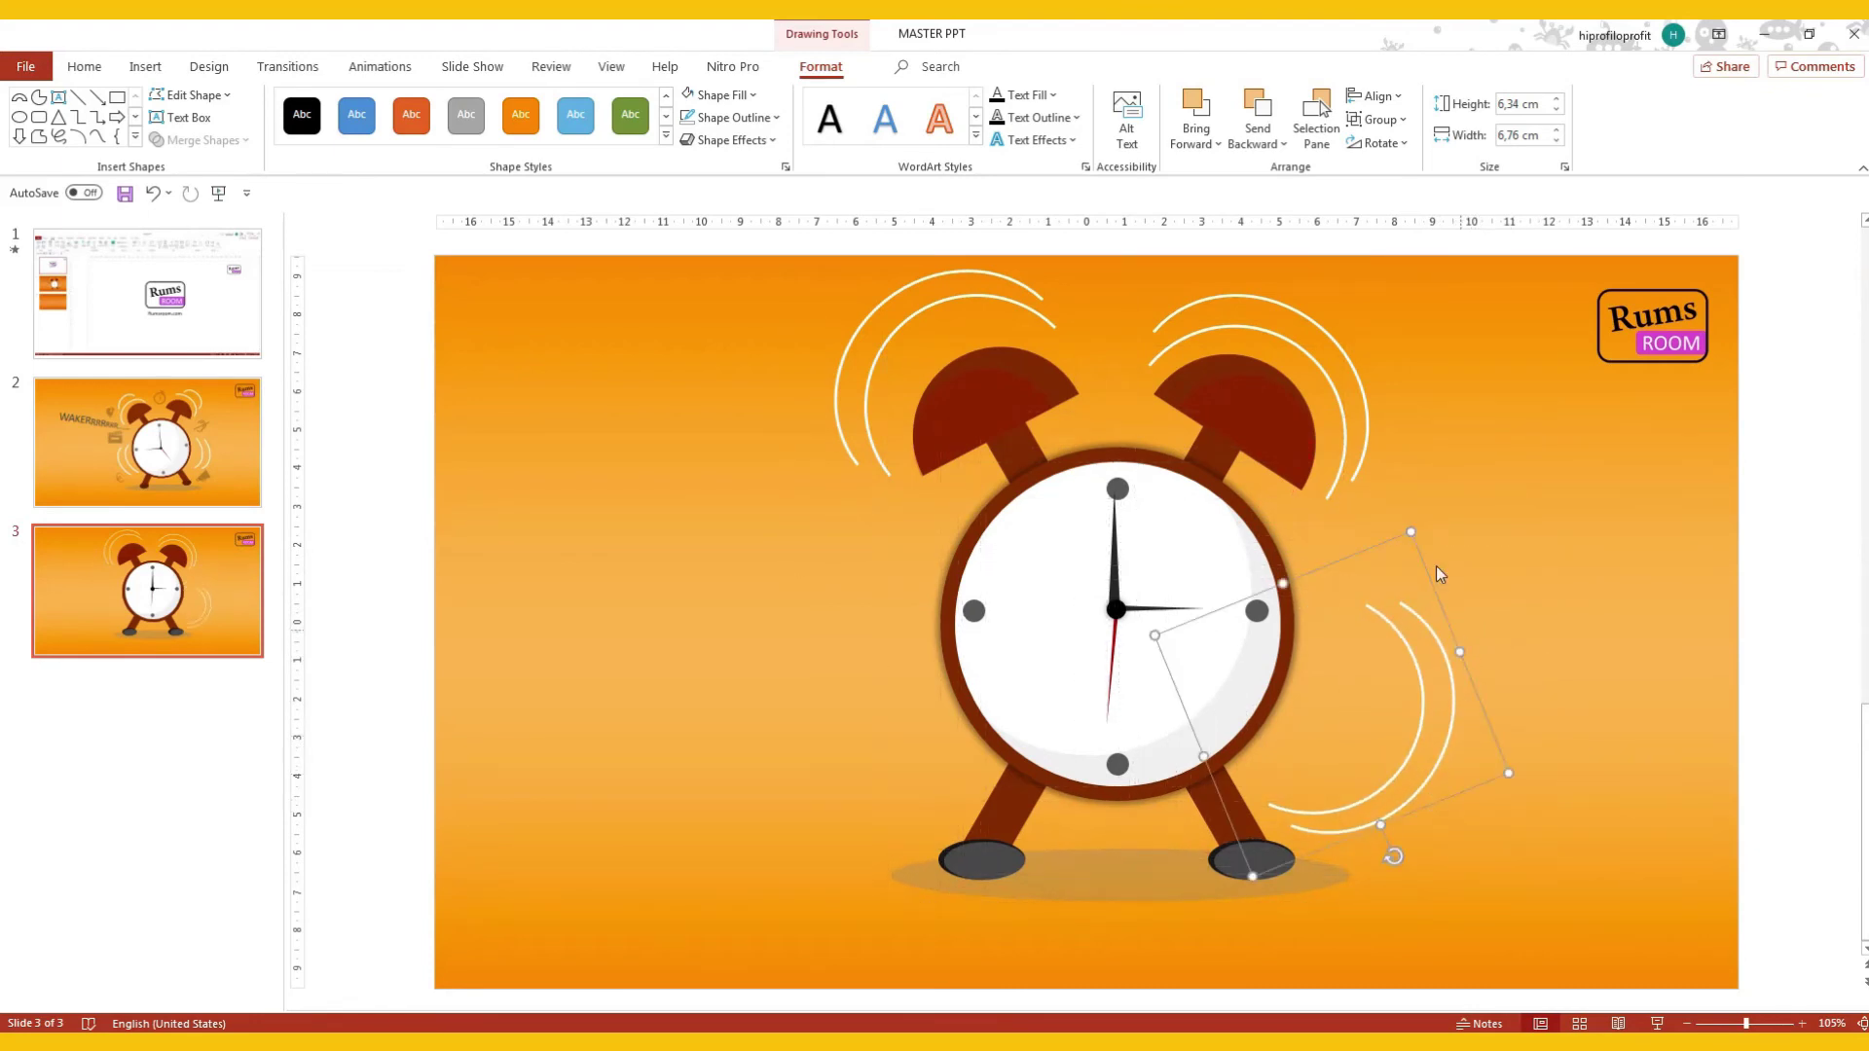
left_click_drag(1411, 531, 1448, 447)
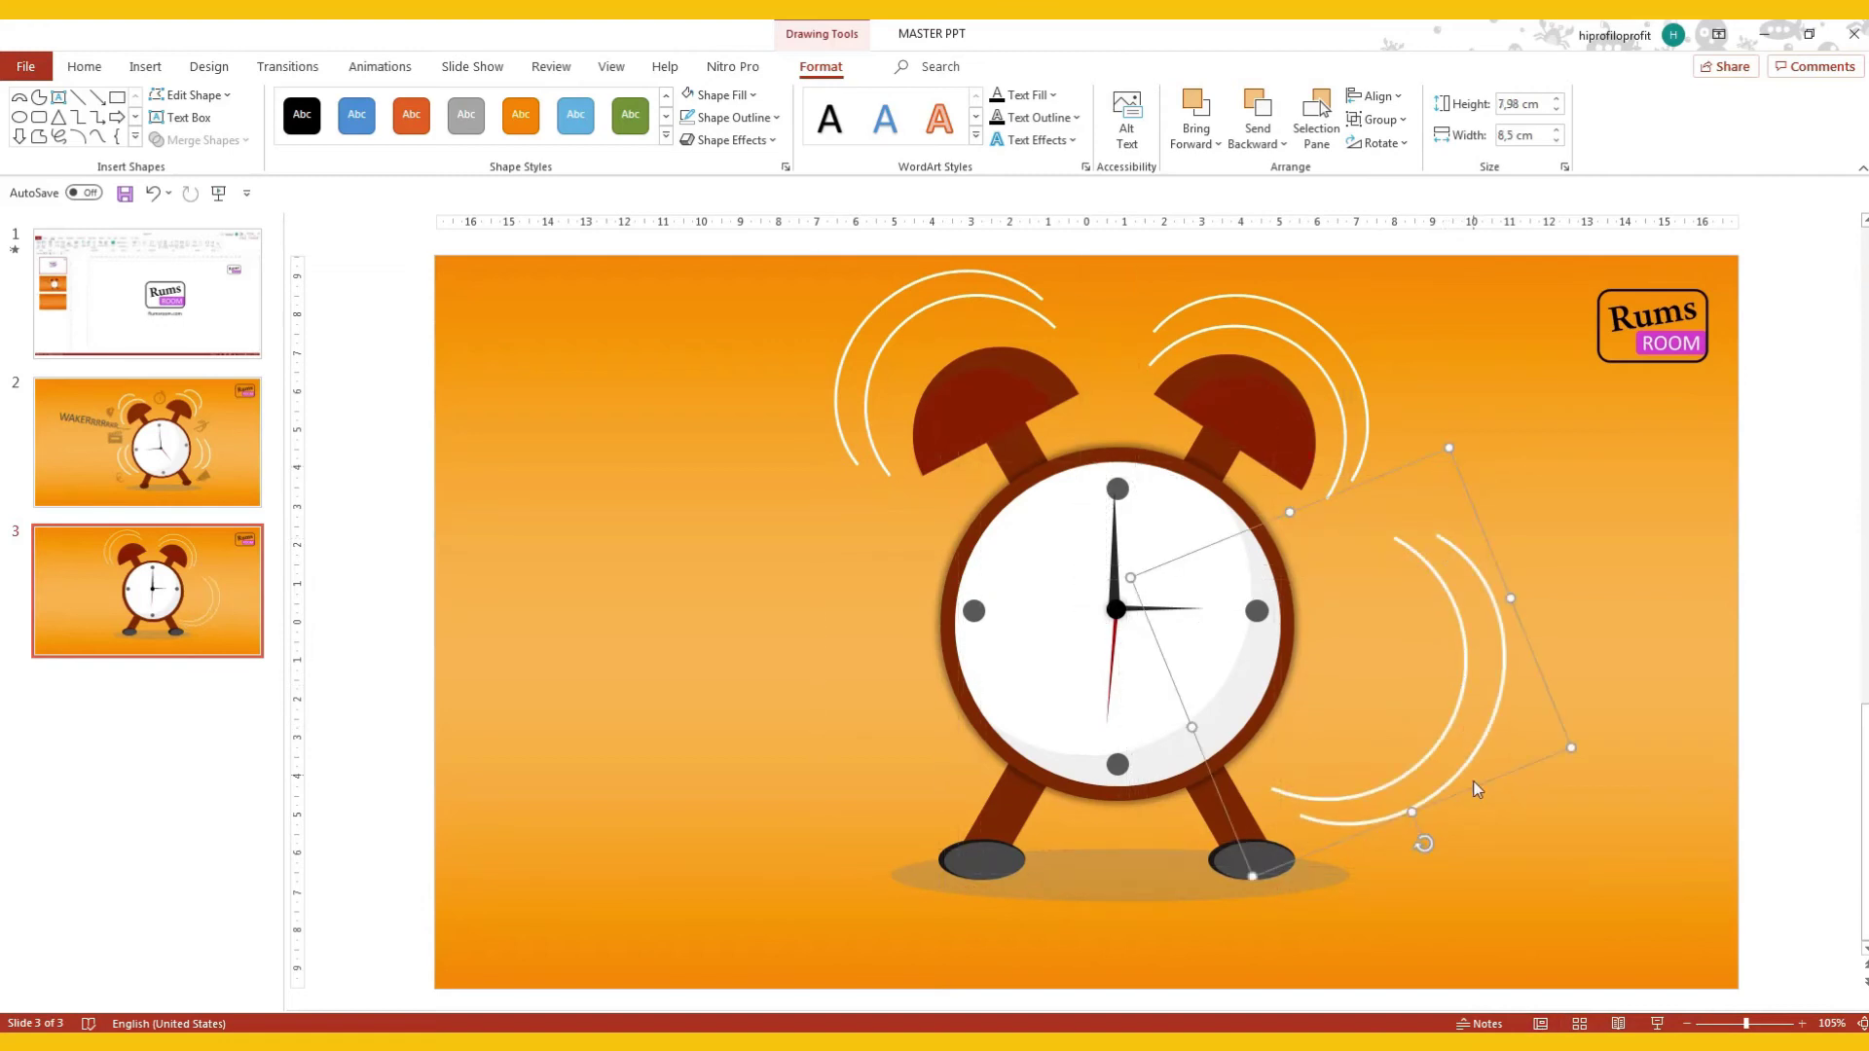
mouse_move(1476, 790)
left_mouse_down()
mouse_move(1403, 814)
mouse_move(1511, 673)
left_mouse_up()
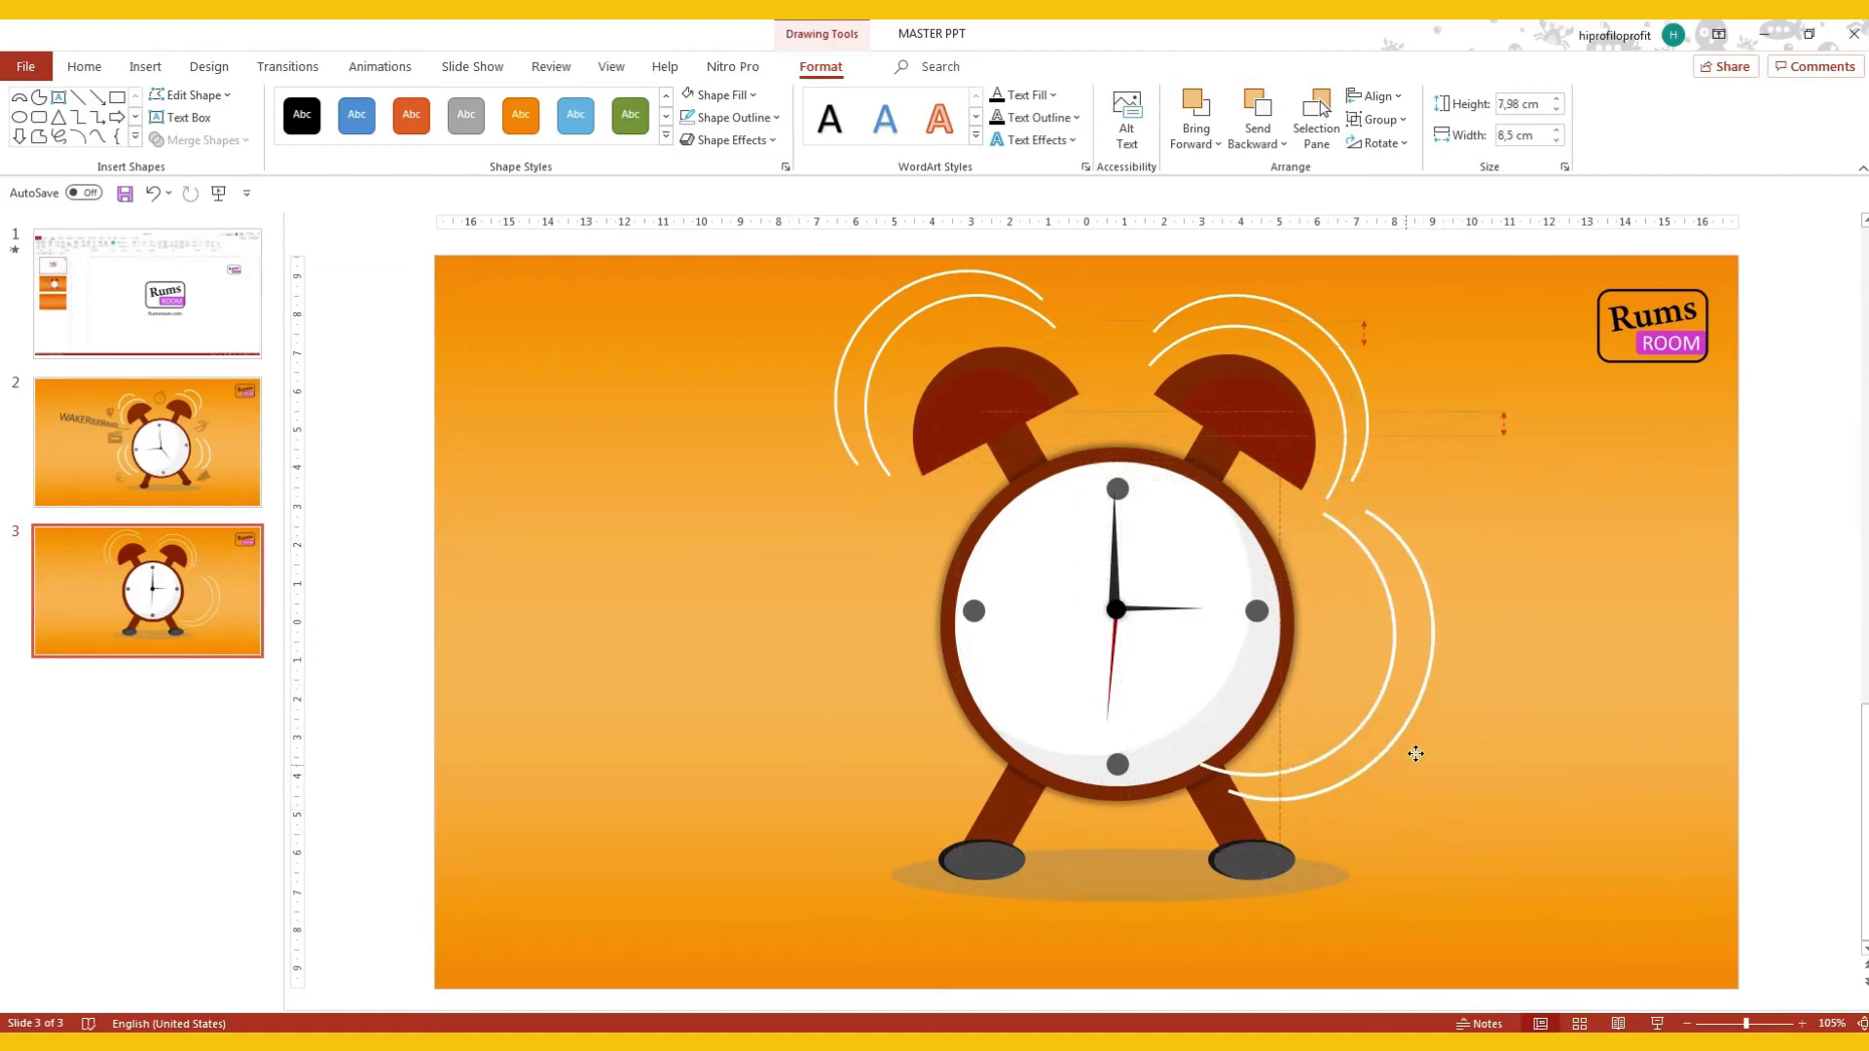
left_click_drag(1408, 829, 1455, 797)
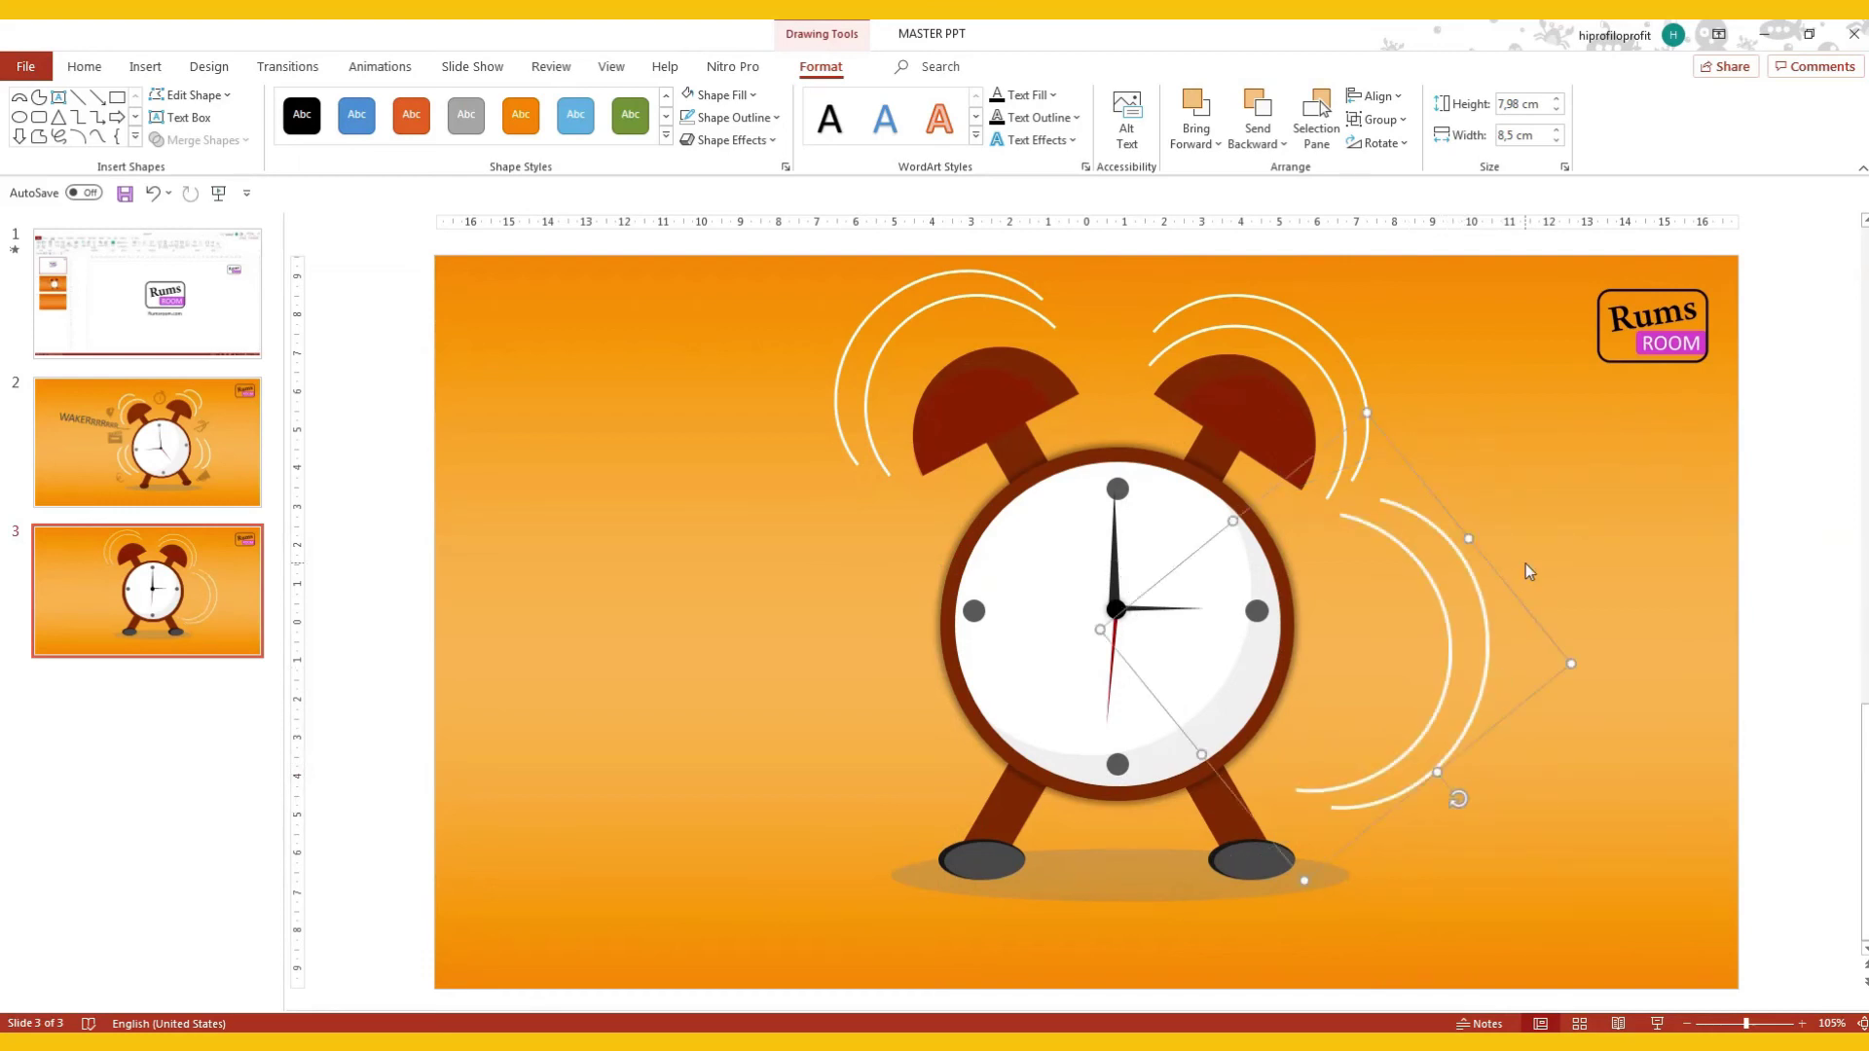
Lengthen the inner arc and stand the right-side arcs upright close to the clock.
left_click(1509, 623)
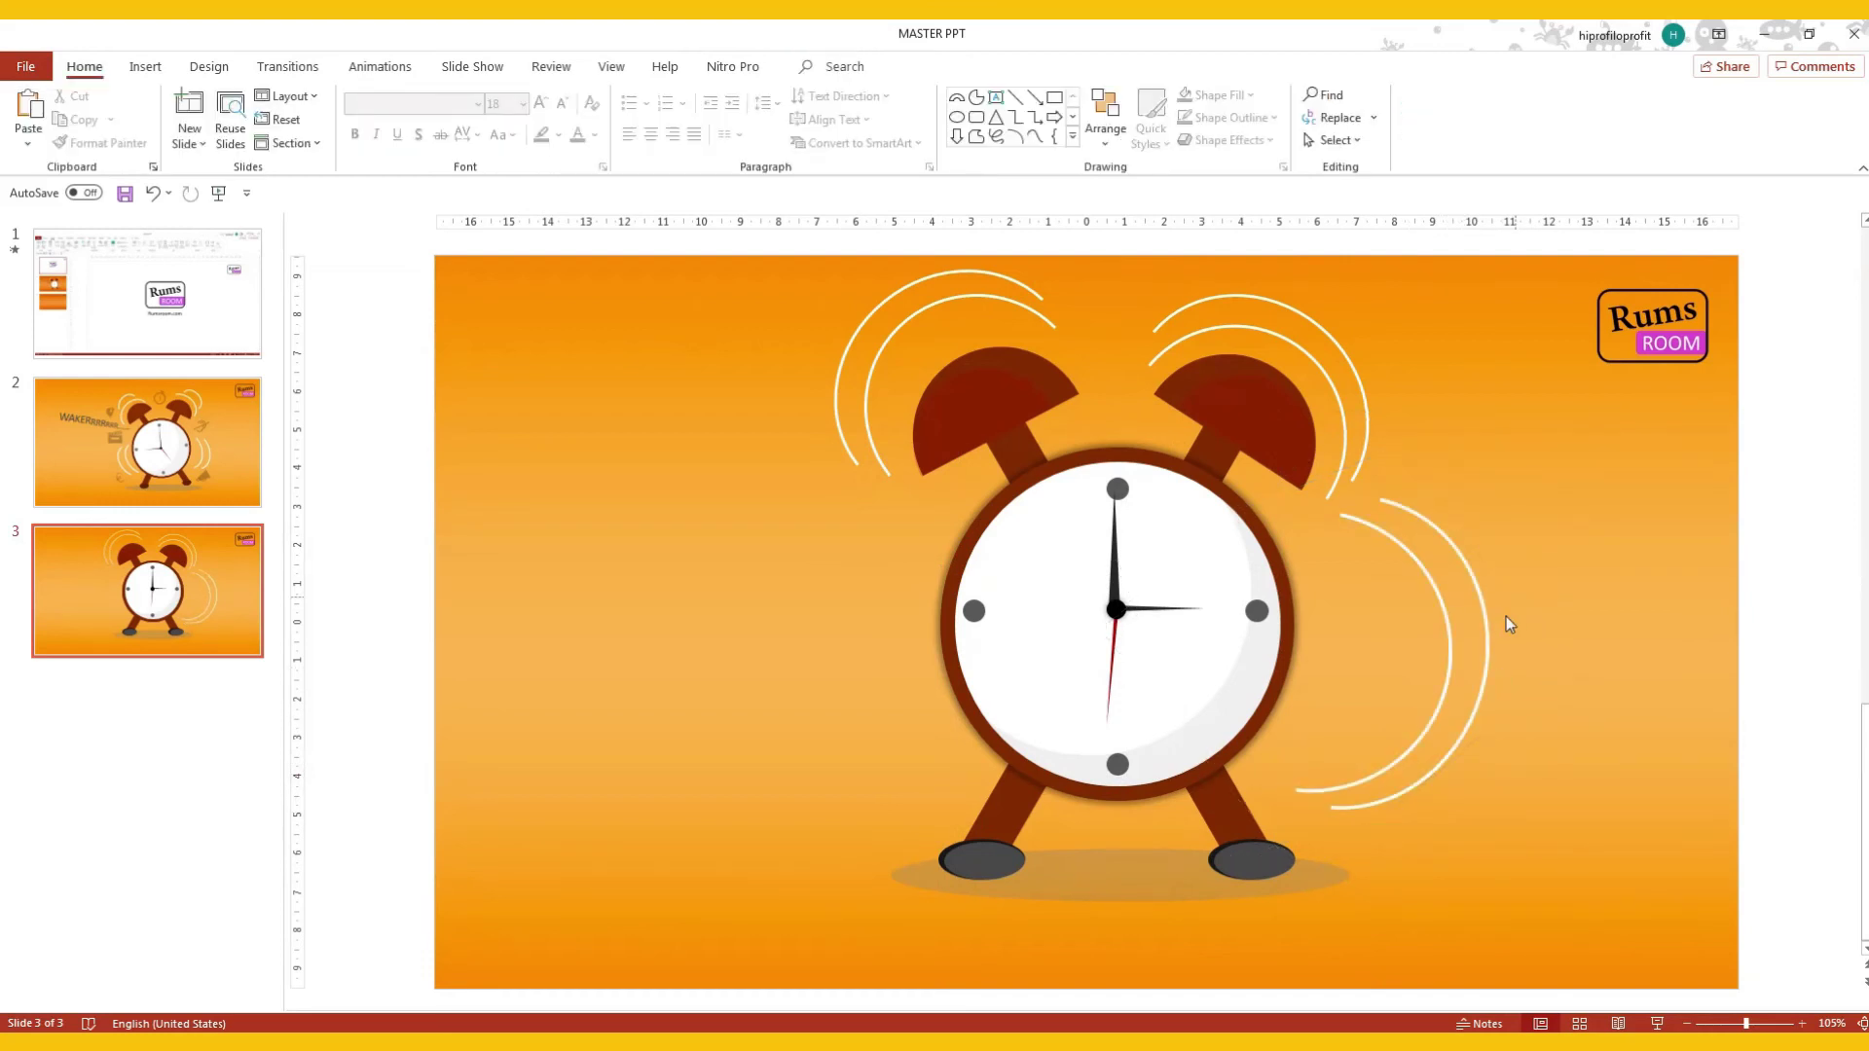
left_click(1450, 651)
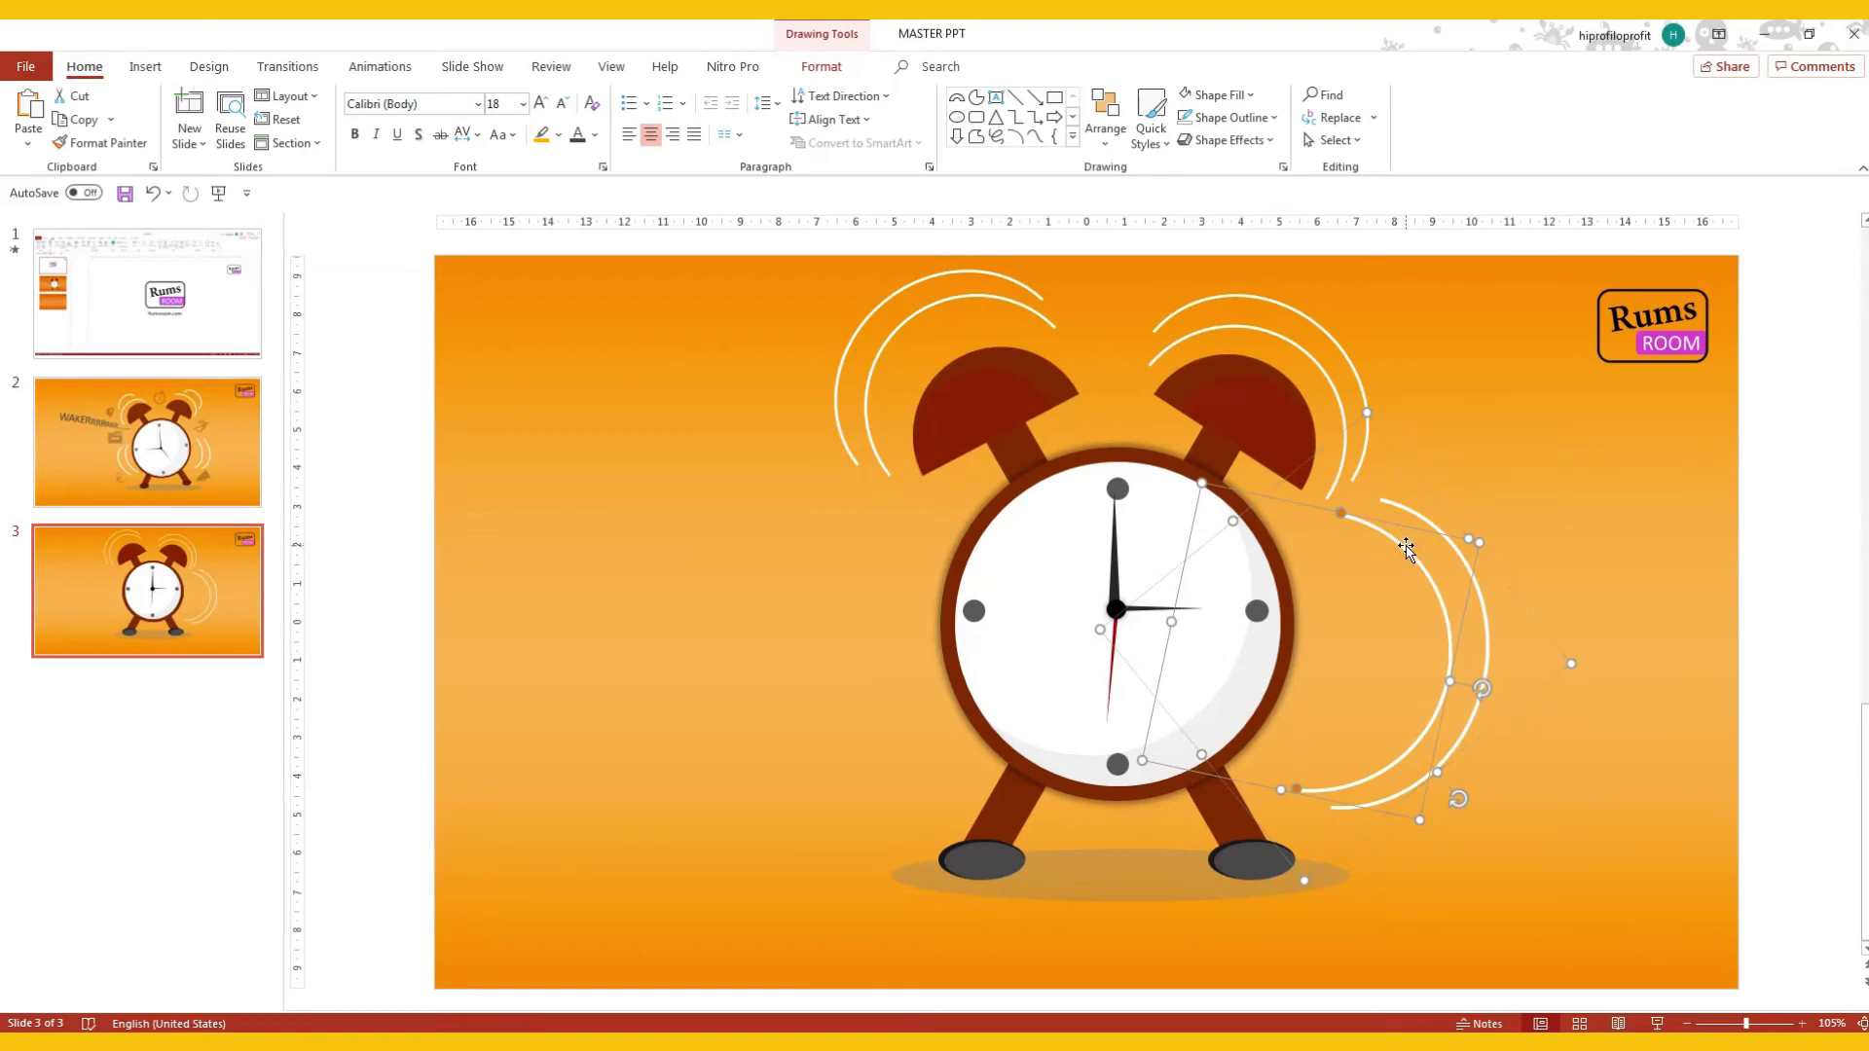
left_click_drag(1341, 513, 1362, 528)
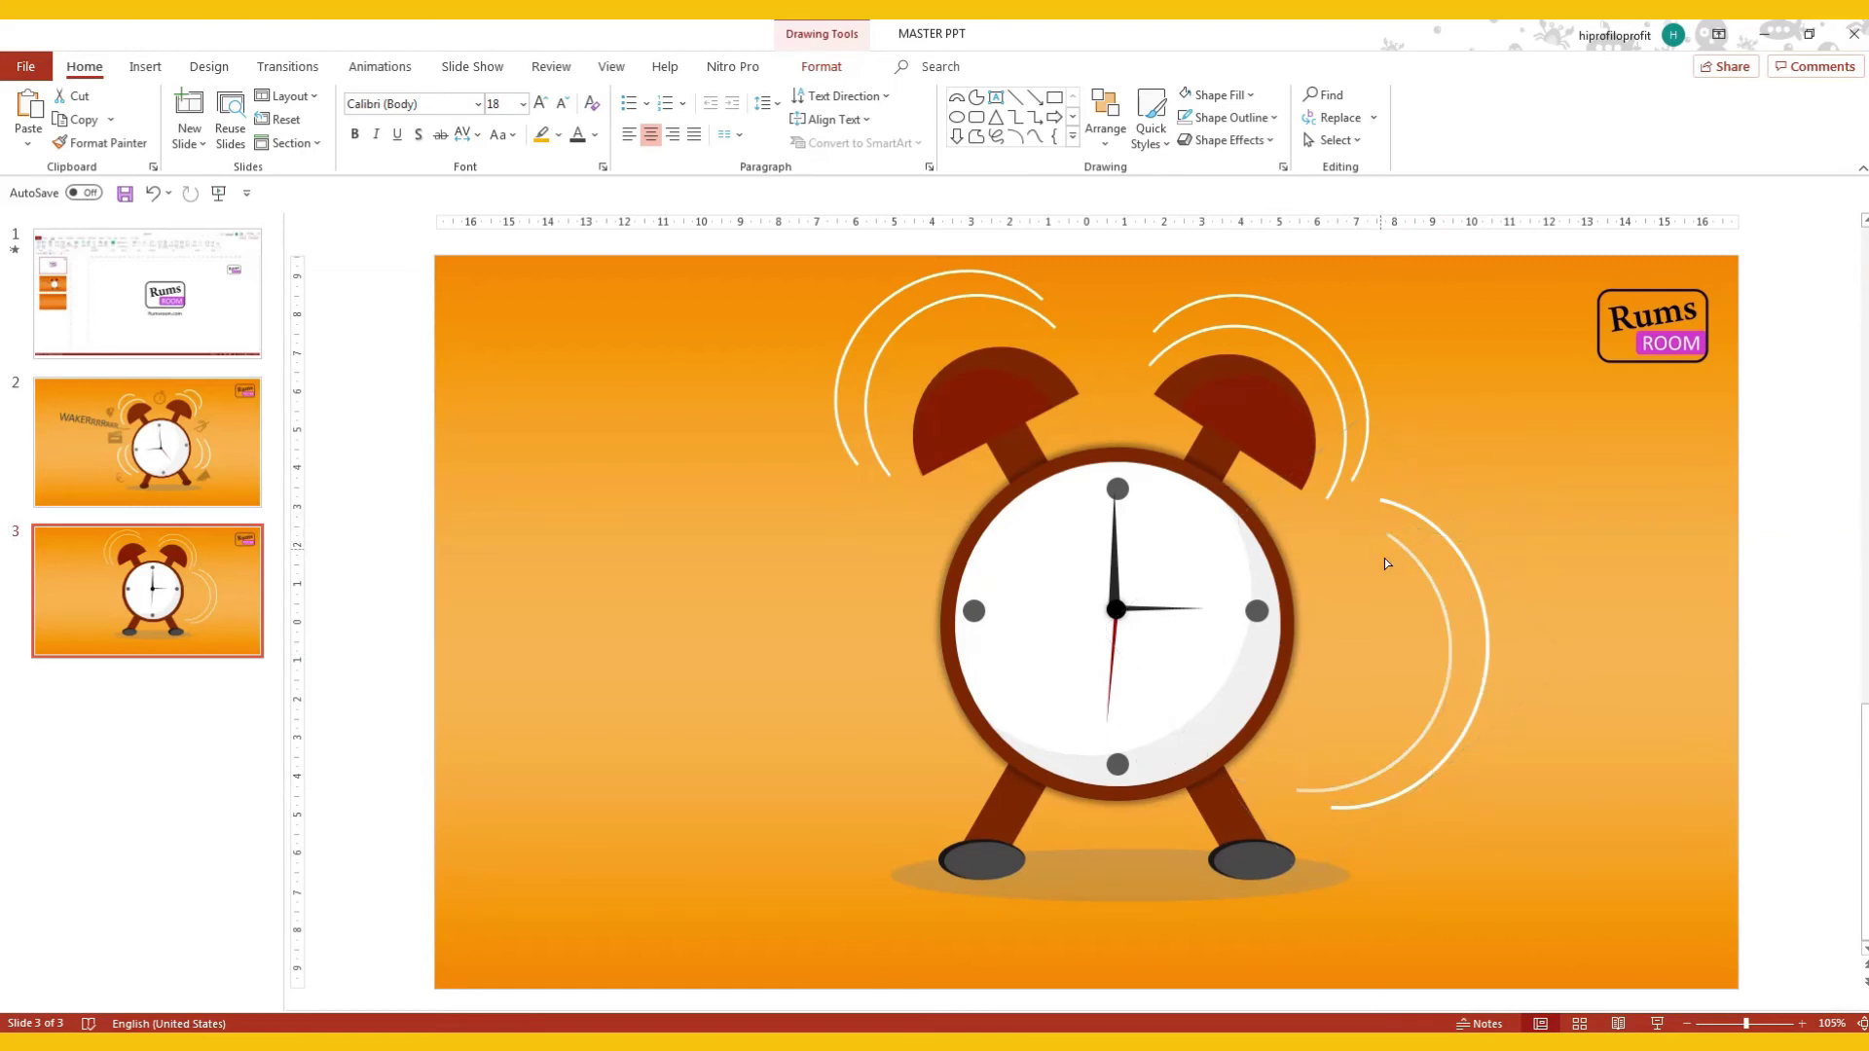
left_click_drag(1426, 662, 1429, 646)
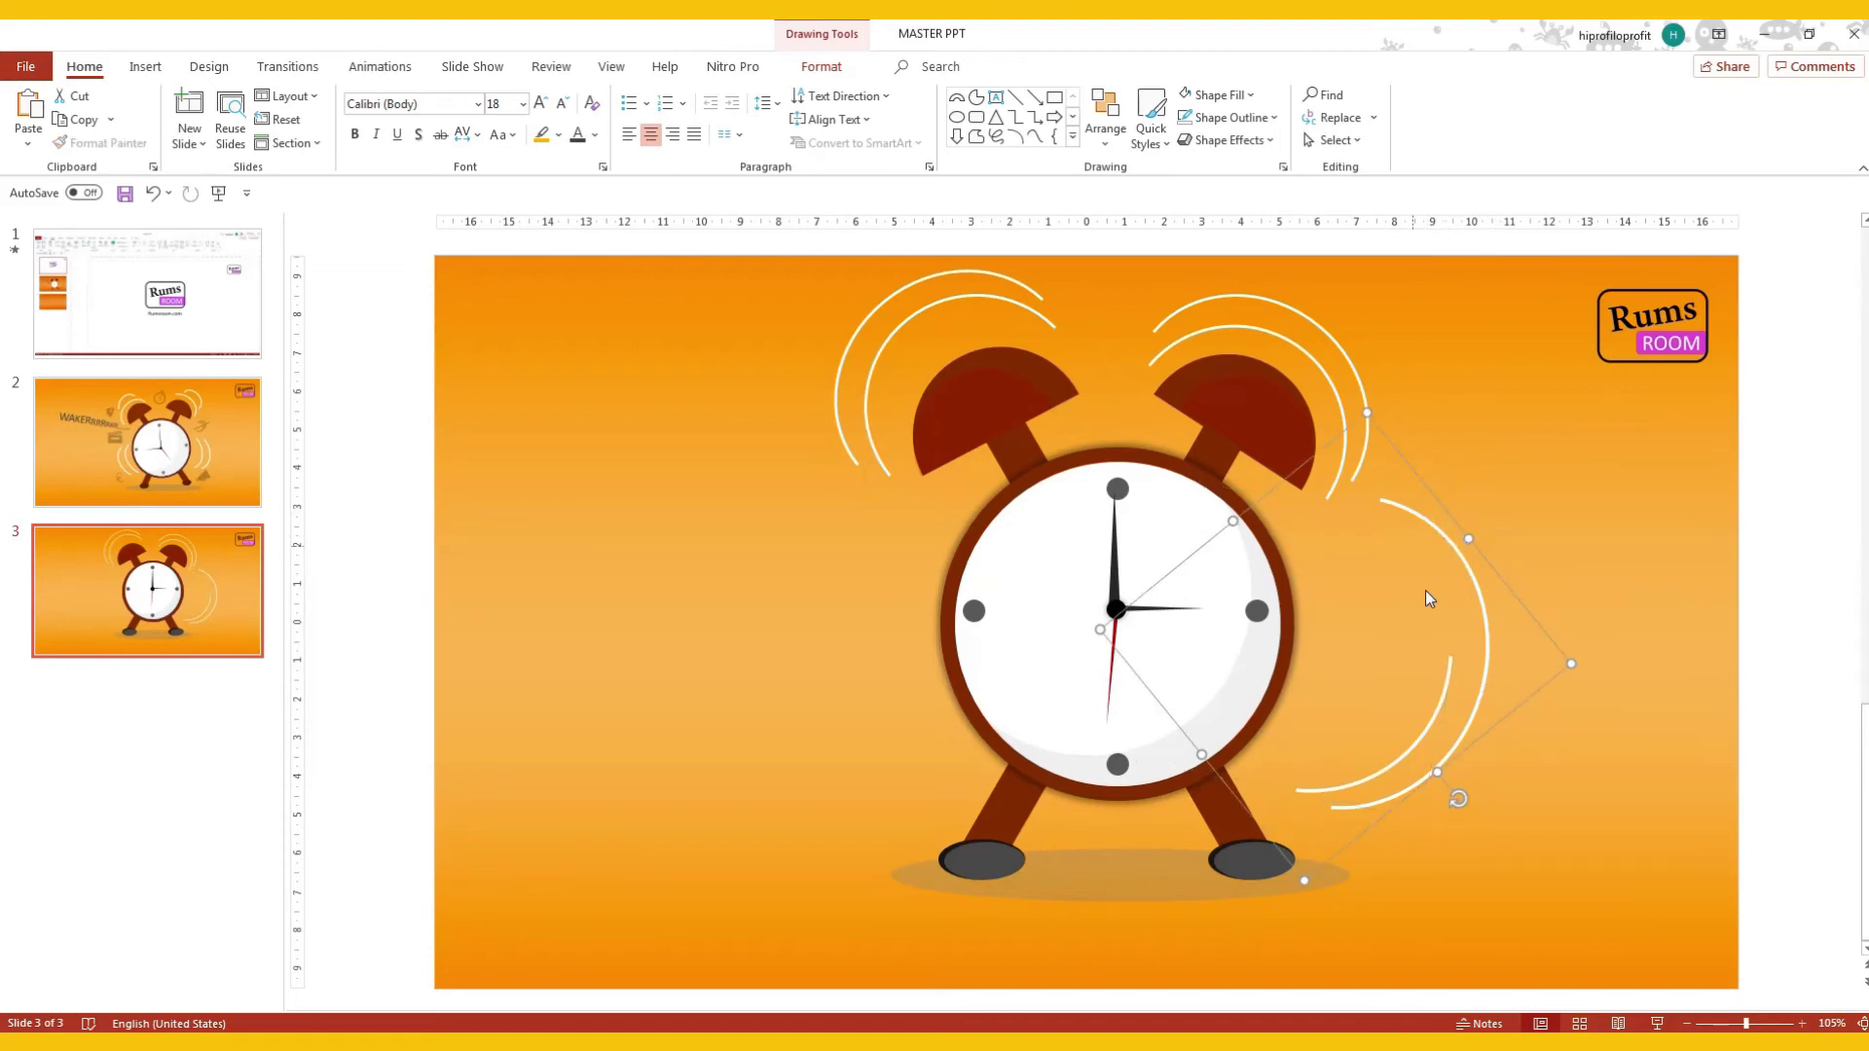
left_click(1413, 516)
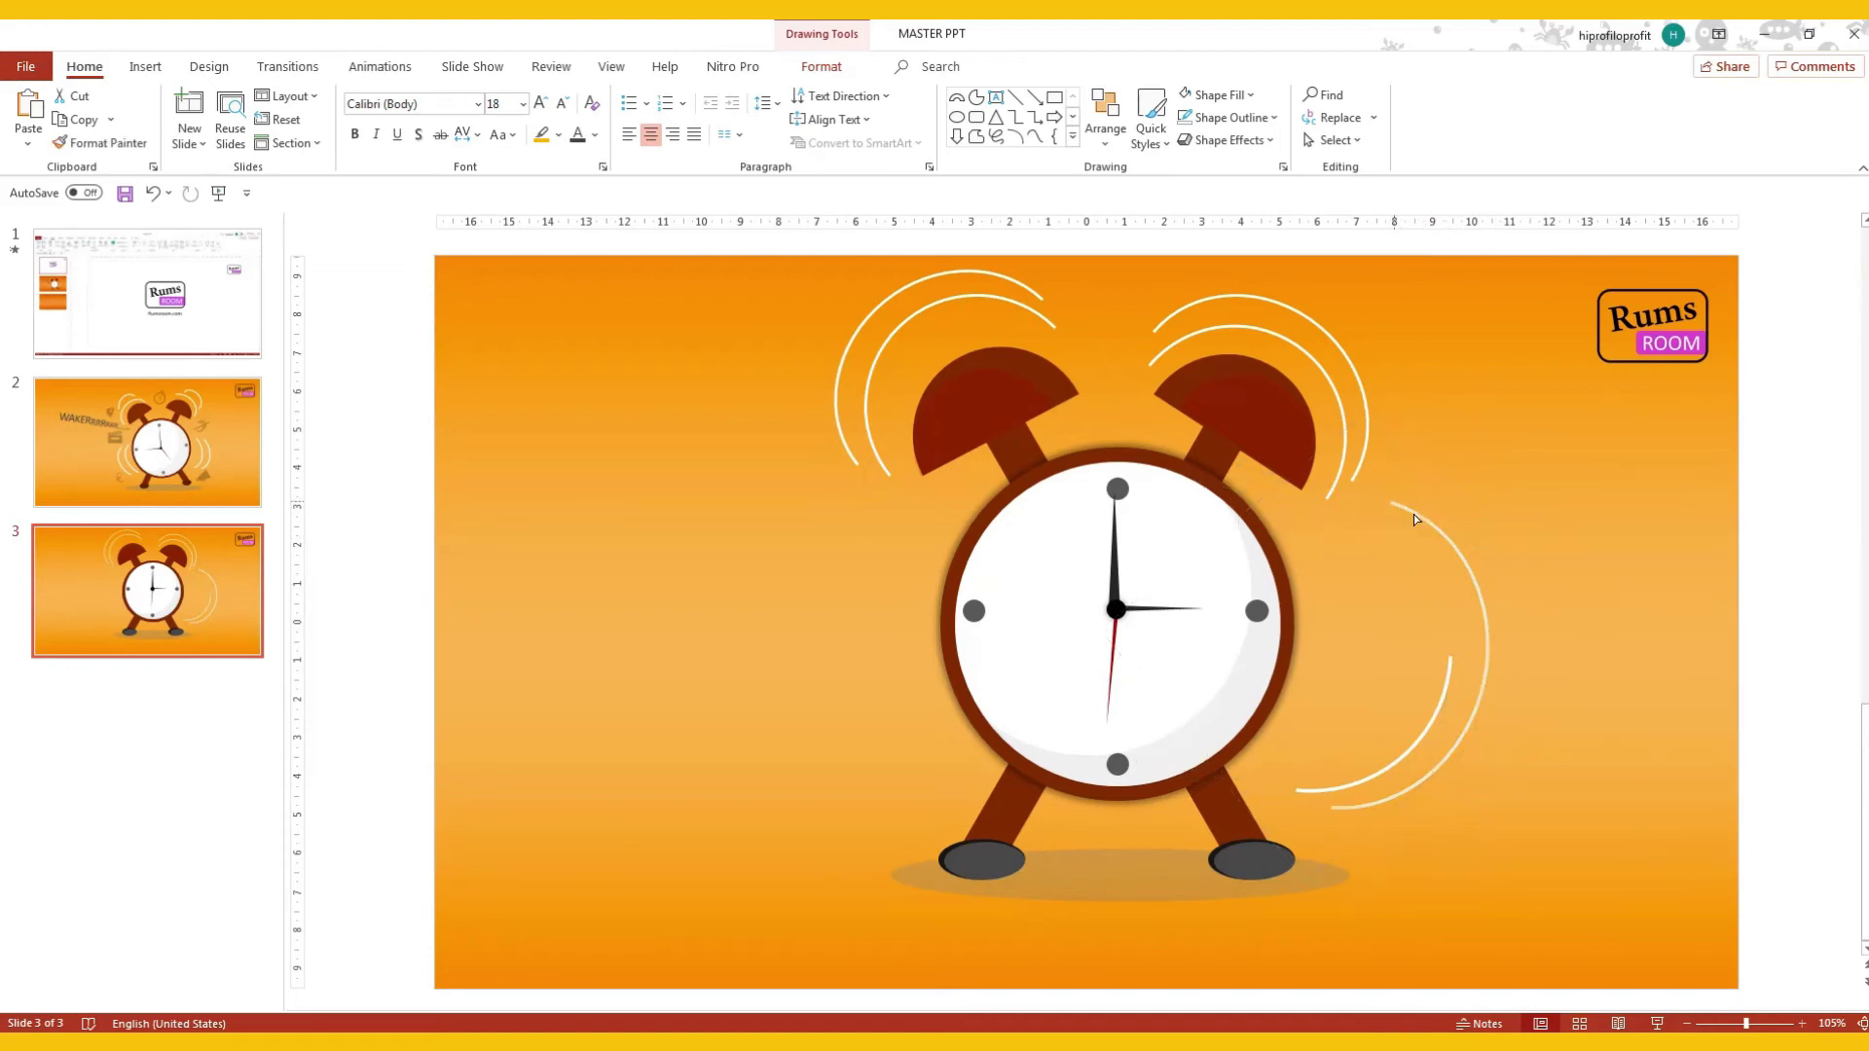
left_click(1486, 674)
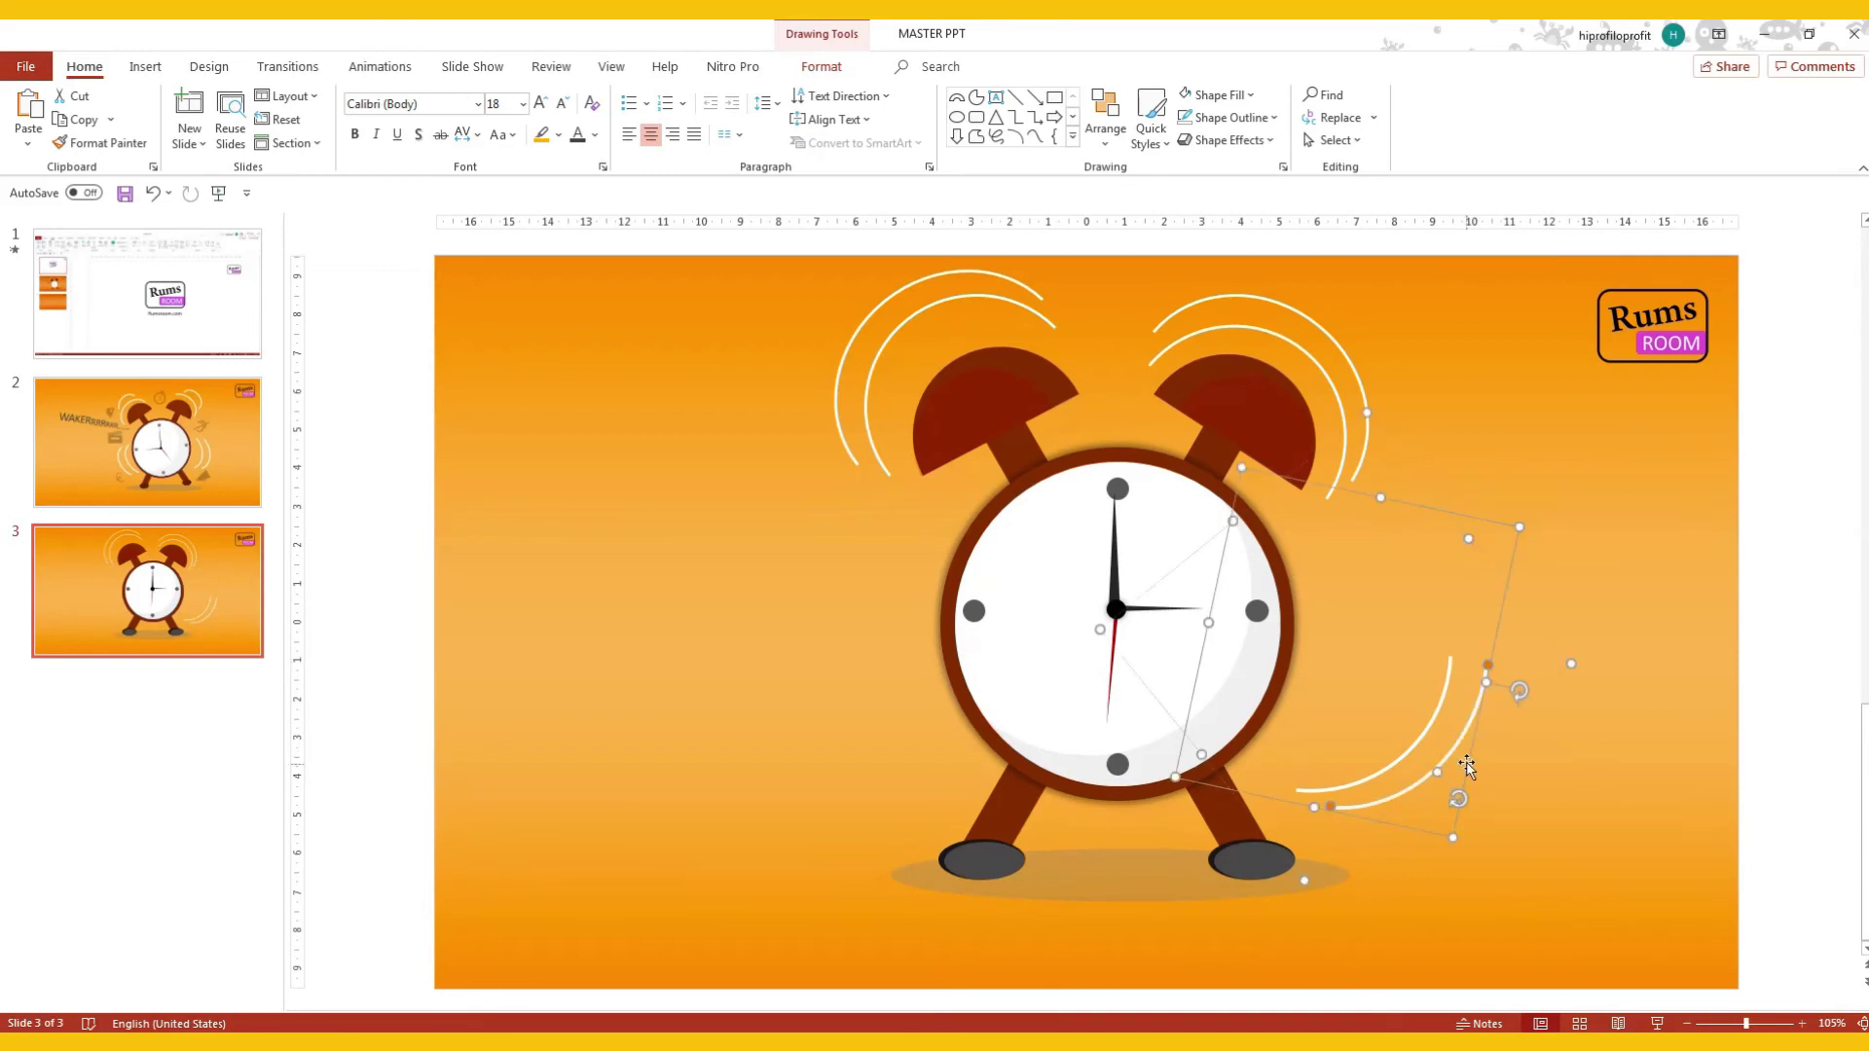
left_click(1473, 756)
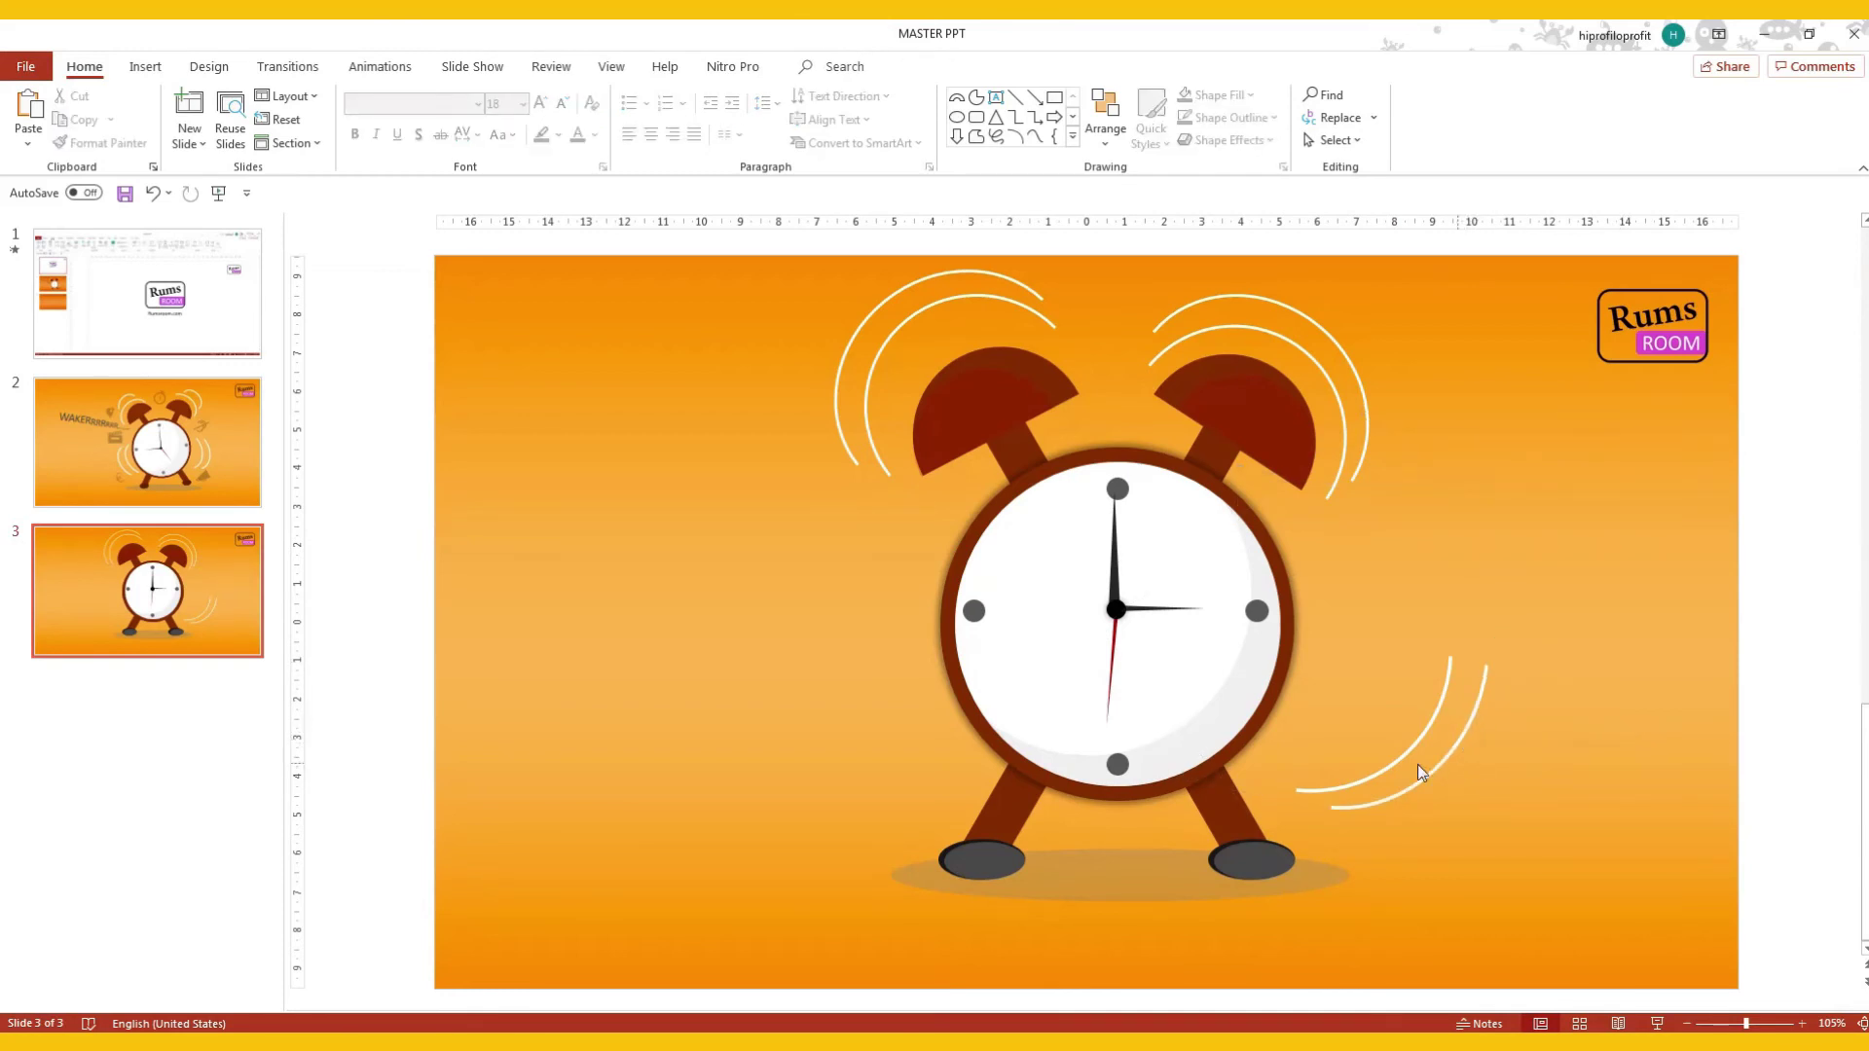
left_click(1458, 757)
left_click_drag(1464, 759, 1425, 722)
mouse_move(1419, 764)
left_mouse_down()
mouse_move(1463, 634)
mouse_move(1419, 676)
mouse_move(1411, 720)
mouse_move(1370, 716)
left_mouse_up()
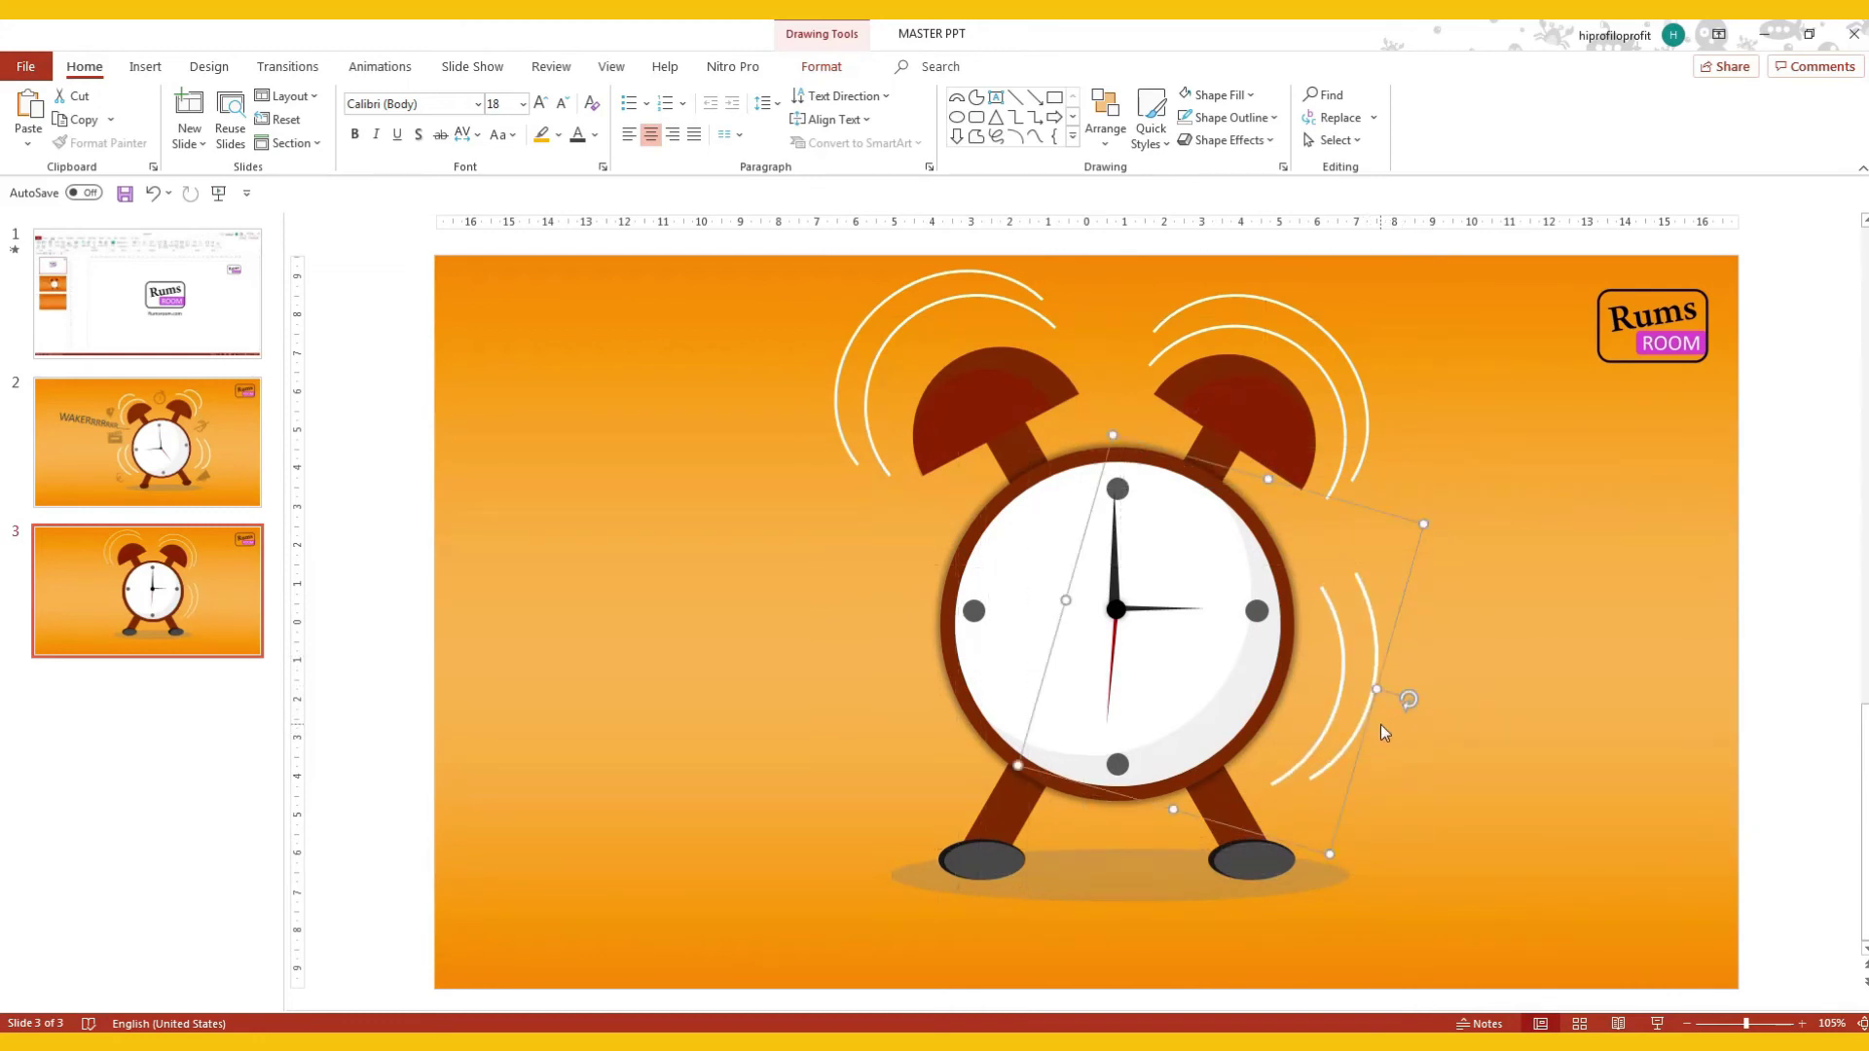
left_click_drag(1373, 718, 1365, 715)
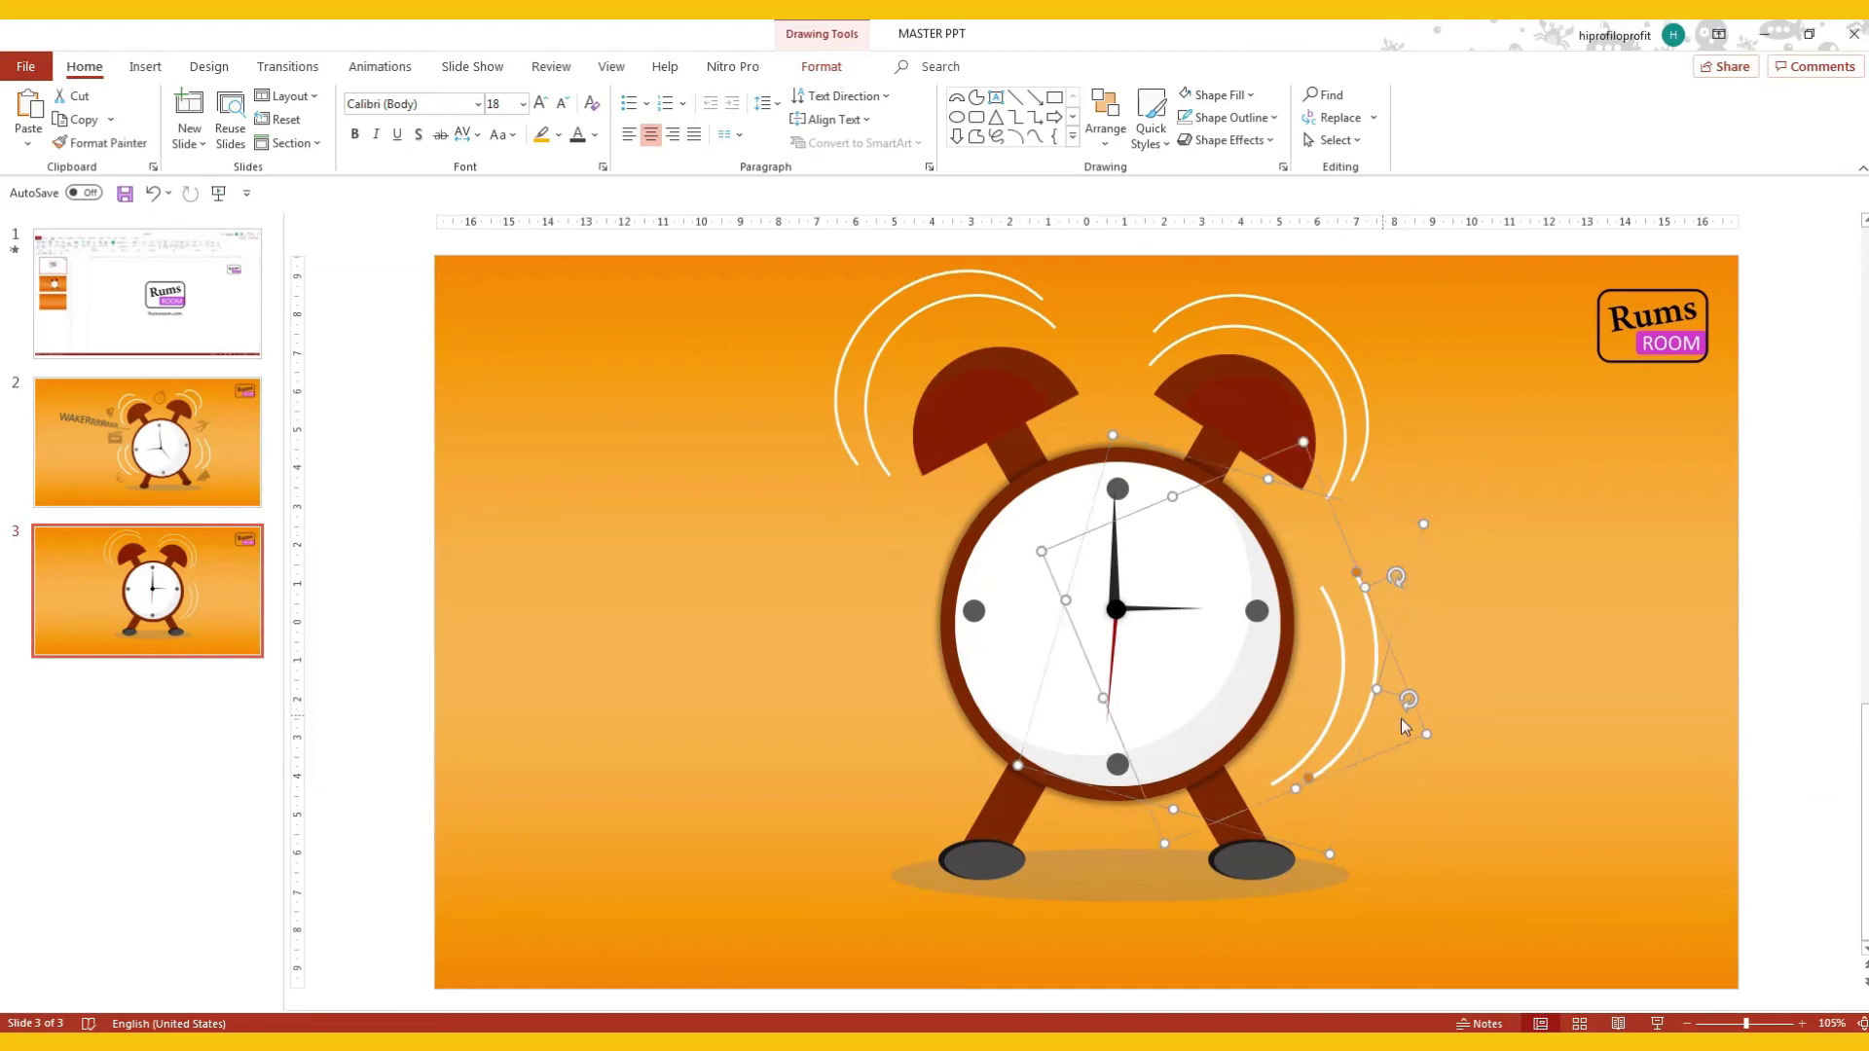
Duplicate the right-side arcs and flip the copy onto the clock's left side.
left_click(1484, 710)
left_click(1399, 698)
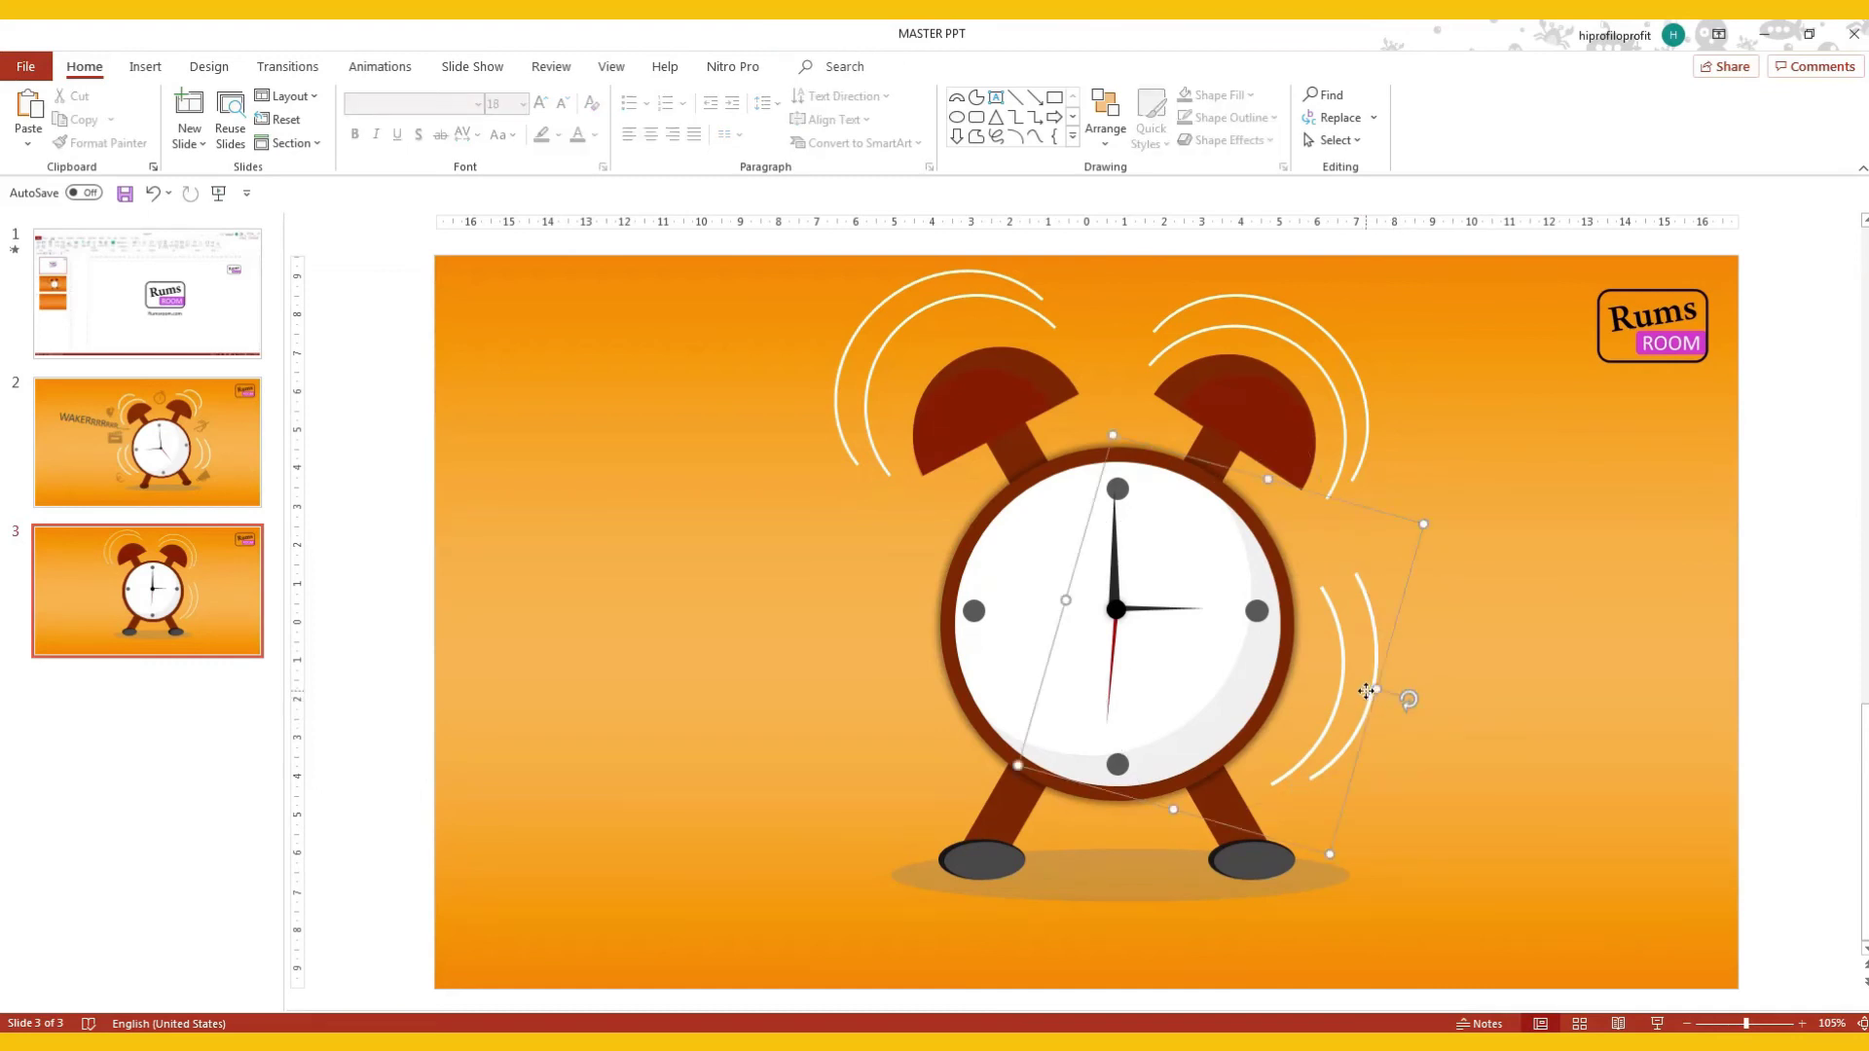
key("ctrl+d")
left_click_drag(1373, 768, 836, 784)
left_click_drag(891, 726, 515, 739)
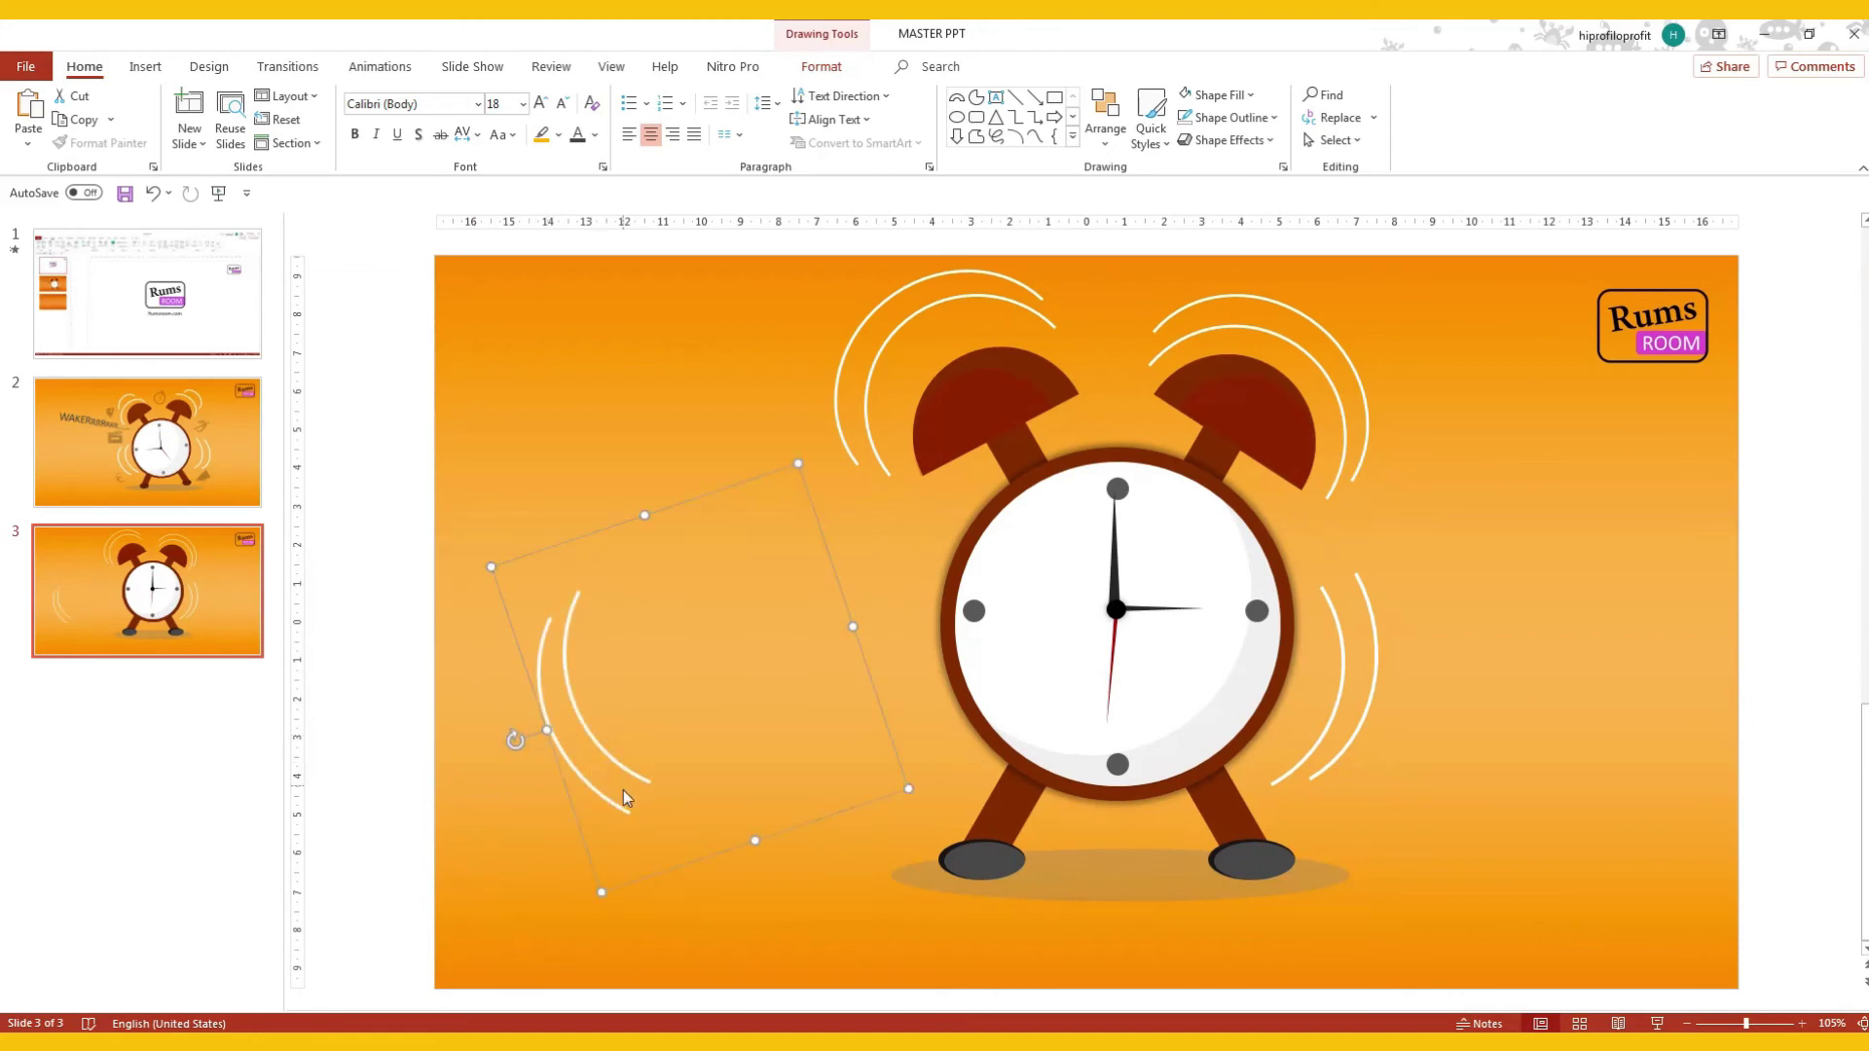
left_click_drag(580, 837, 901, 799)
left_click(664, 712)
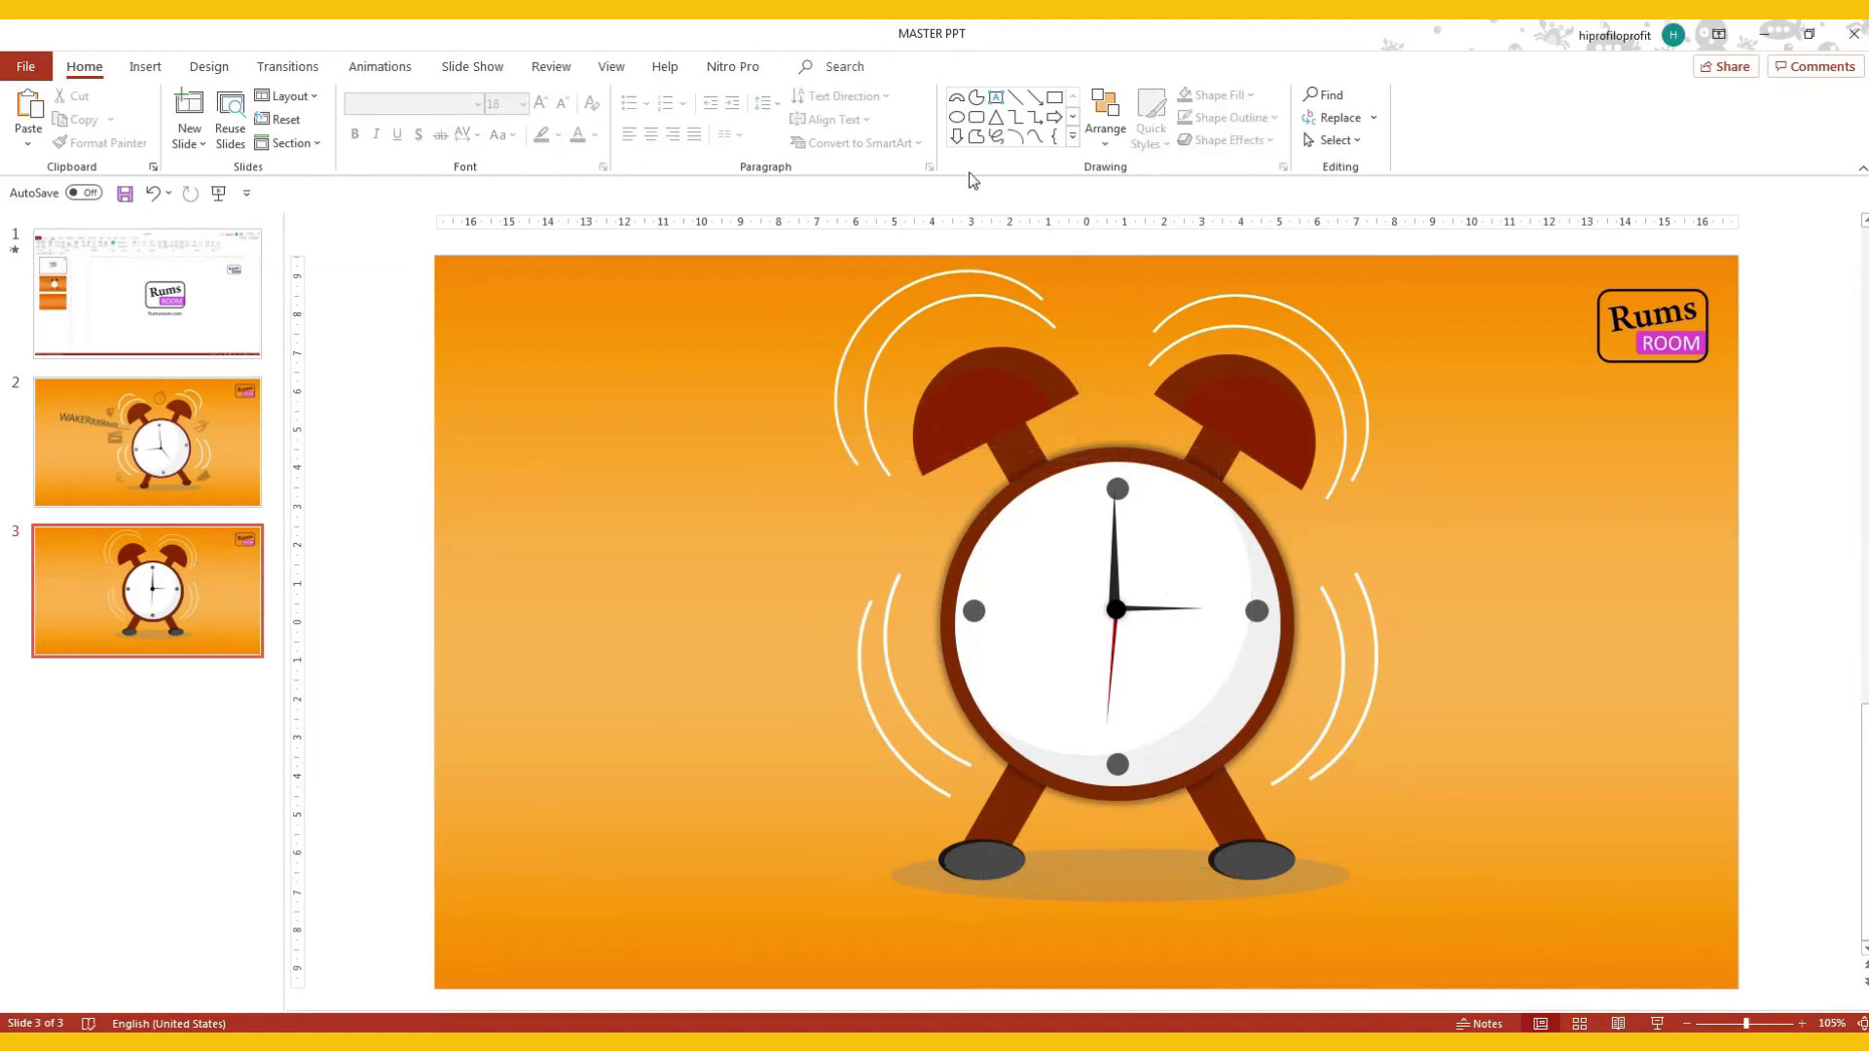
Draw a text box left of the clock and type 'WWAKEERRRRRRR.........'.
left_click(999, 101)
left_click_drag(514, 409, 811, 524)
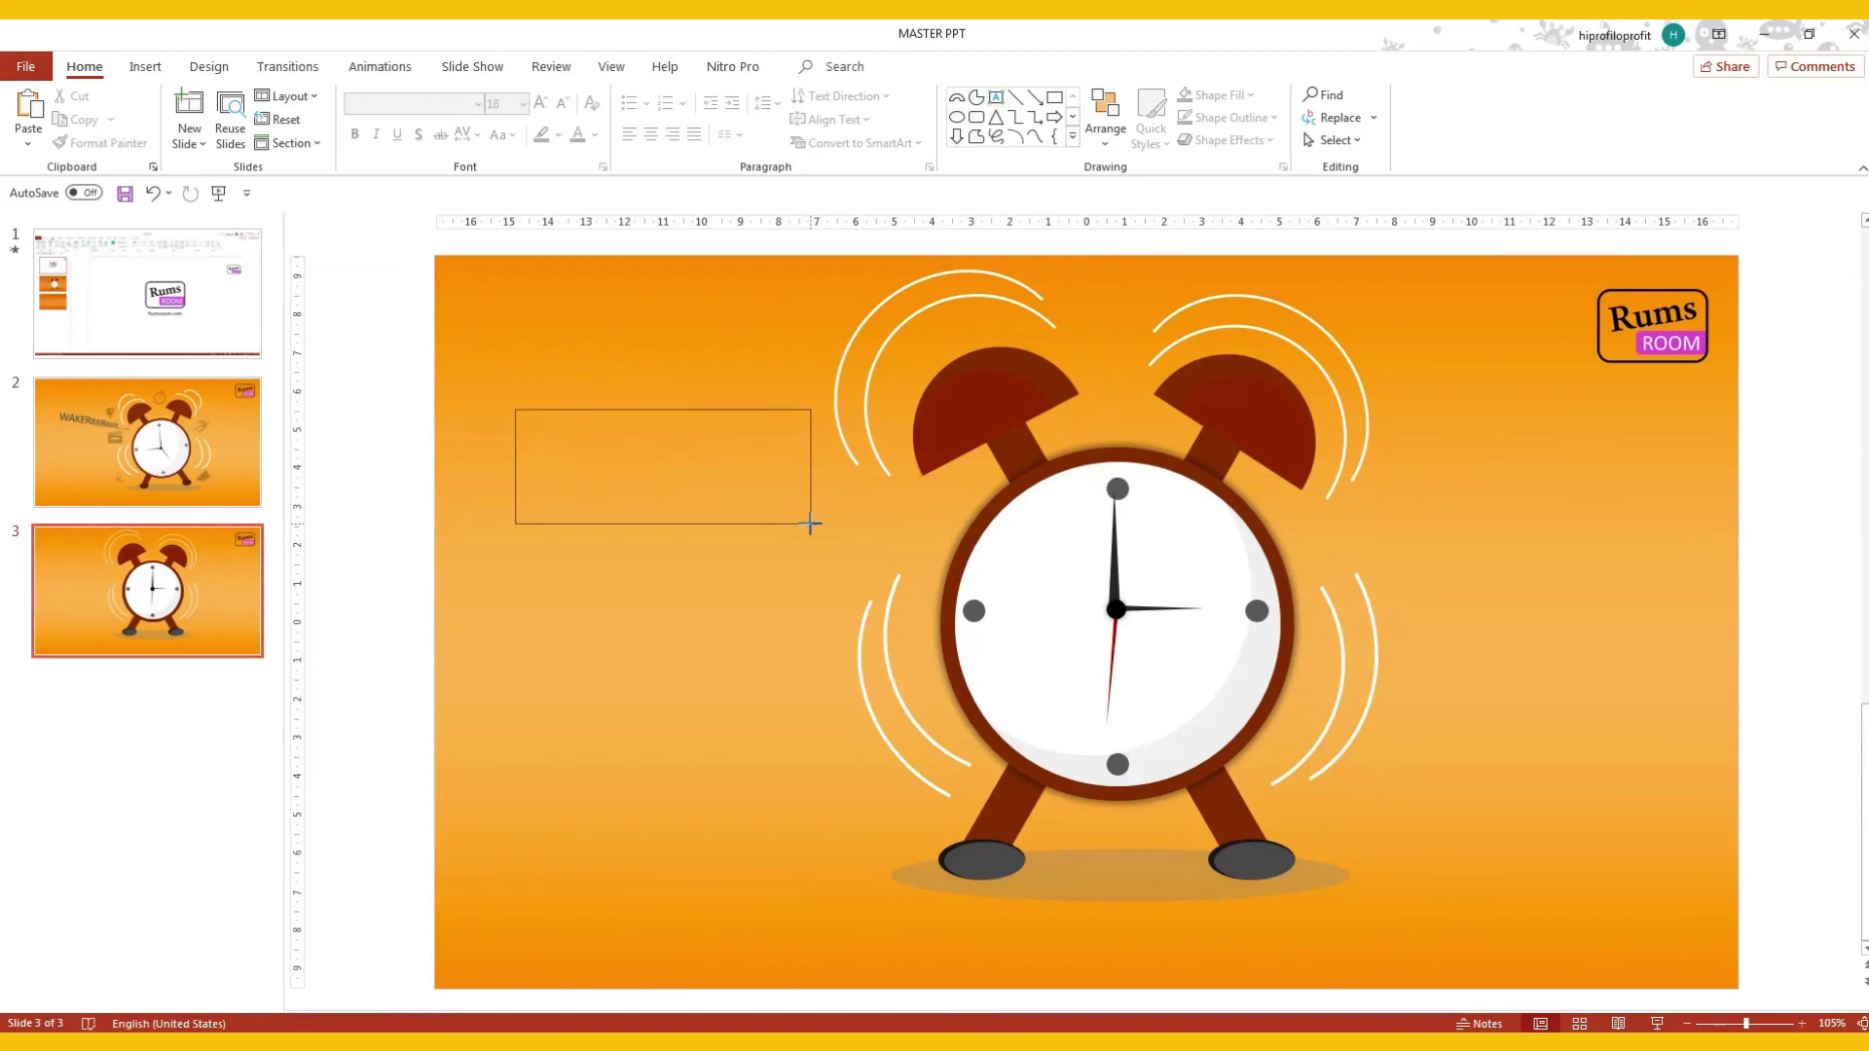
type("W")
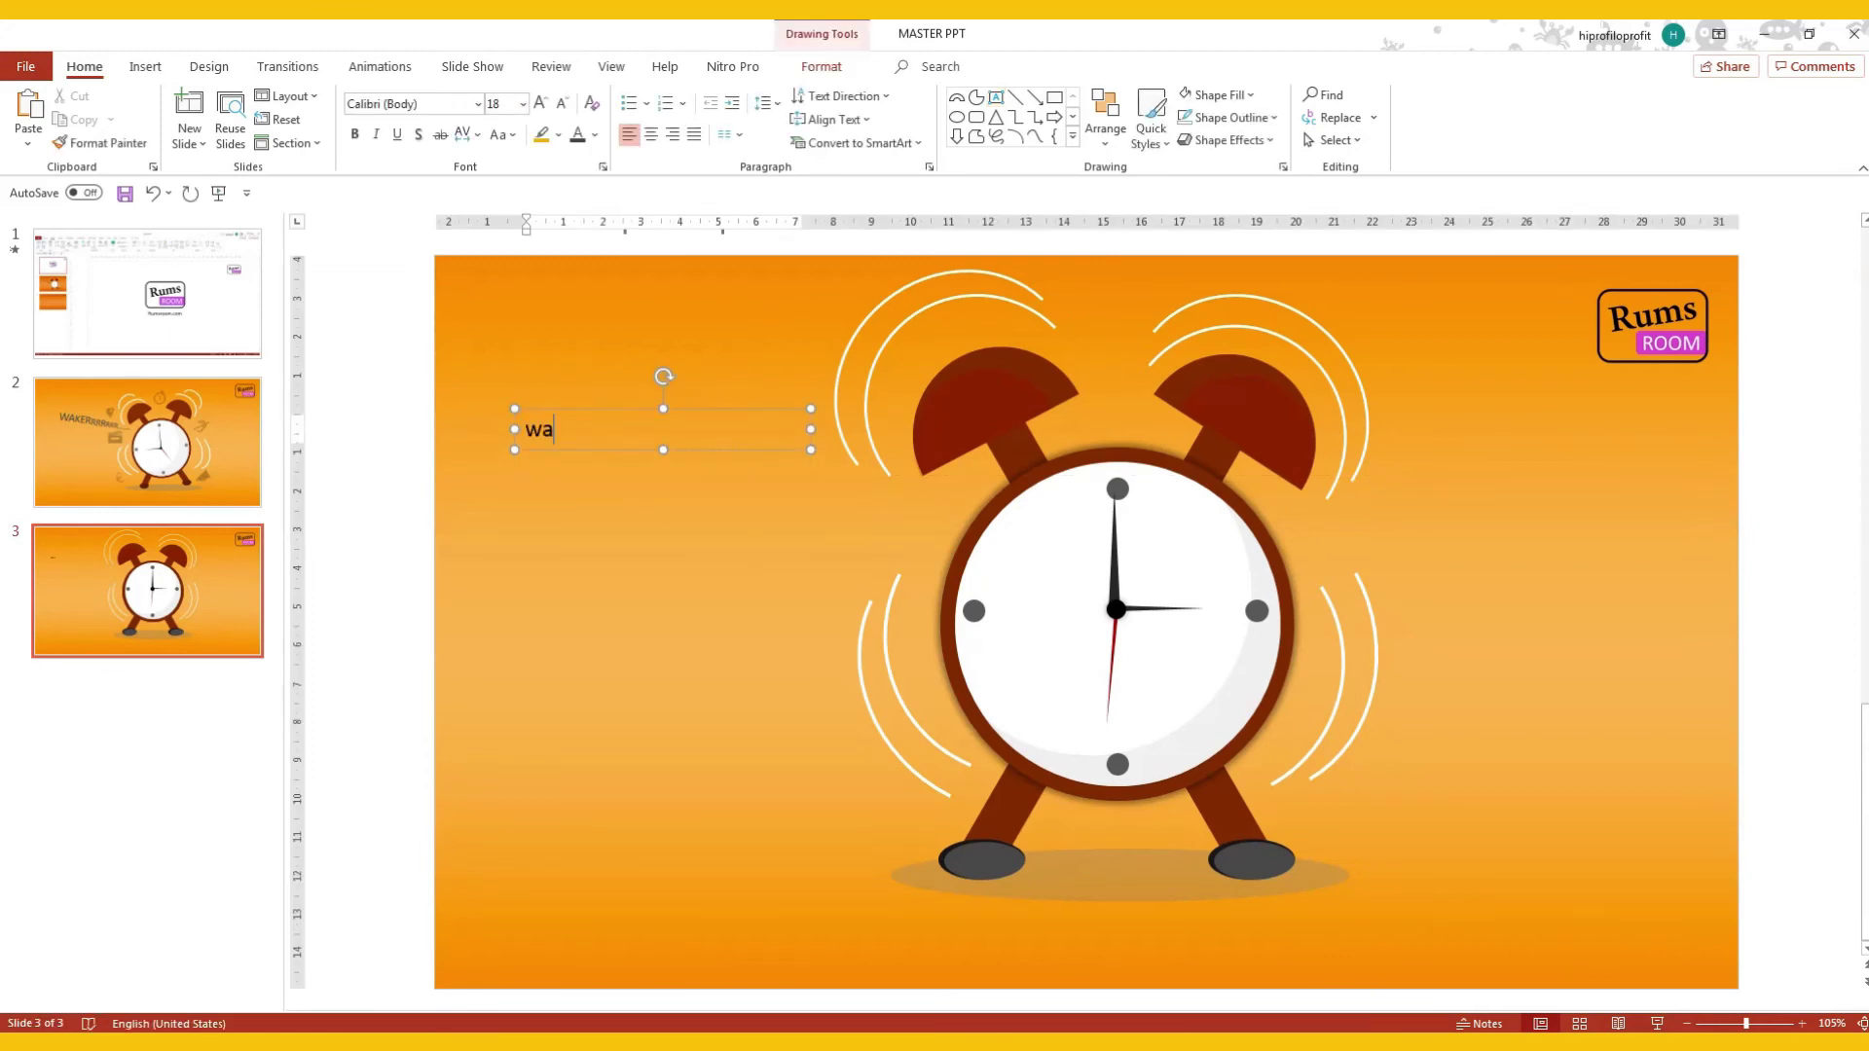
type("WAKEERRRRRRR..........")
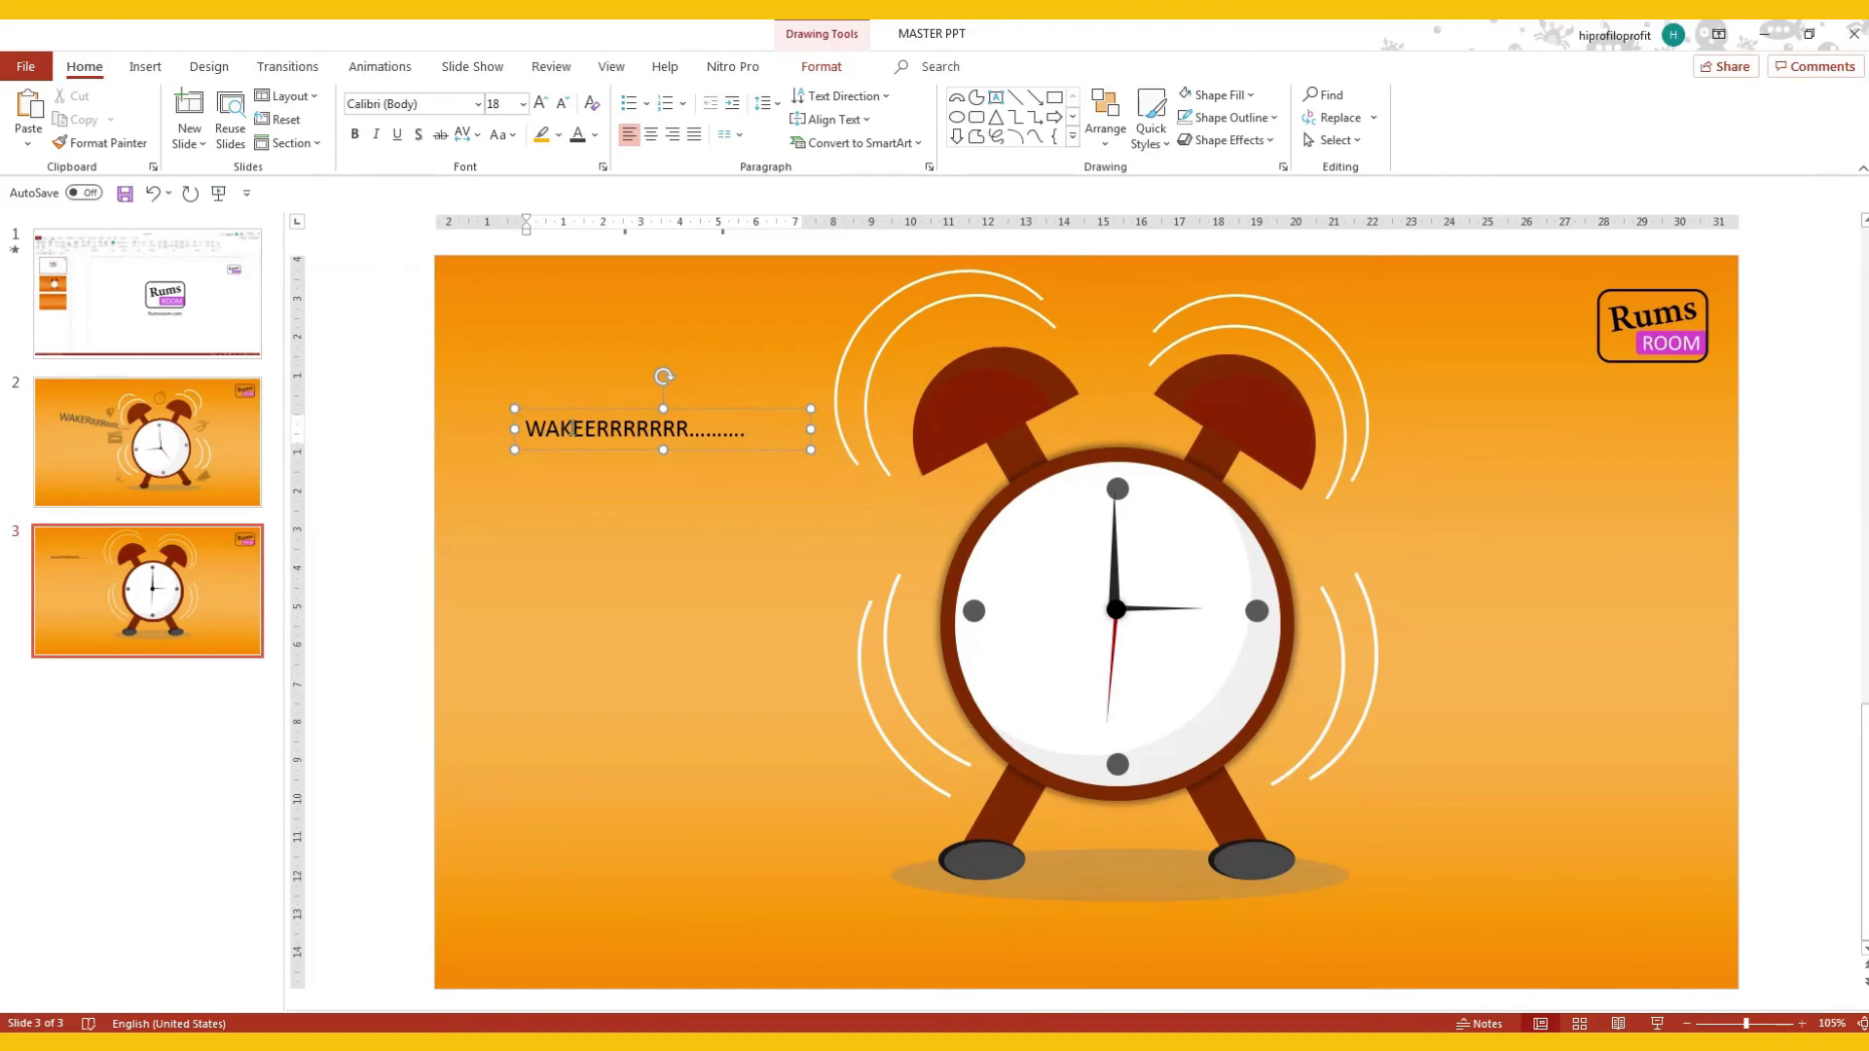
Enlarge the WAK letters four font sizes and the following EERR letters three sizes.
left_click_drag(575, 428, 524, 428)
left_click(672, 367)
left_click(672, 367)
left_click(671, 367)
left_click(671, 367)
left_click(671, 367)
left_click(672, 367)
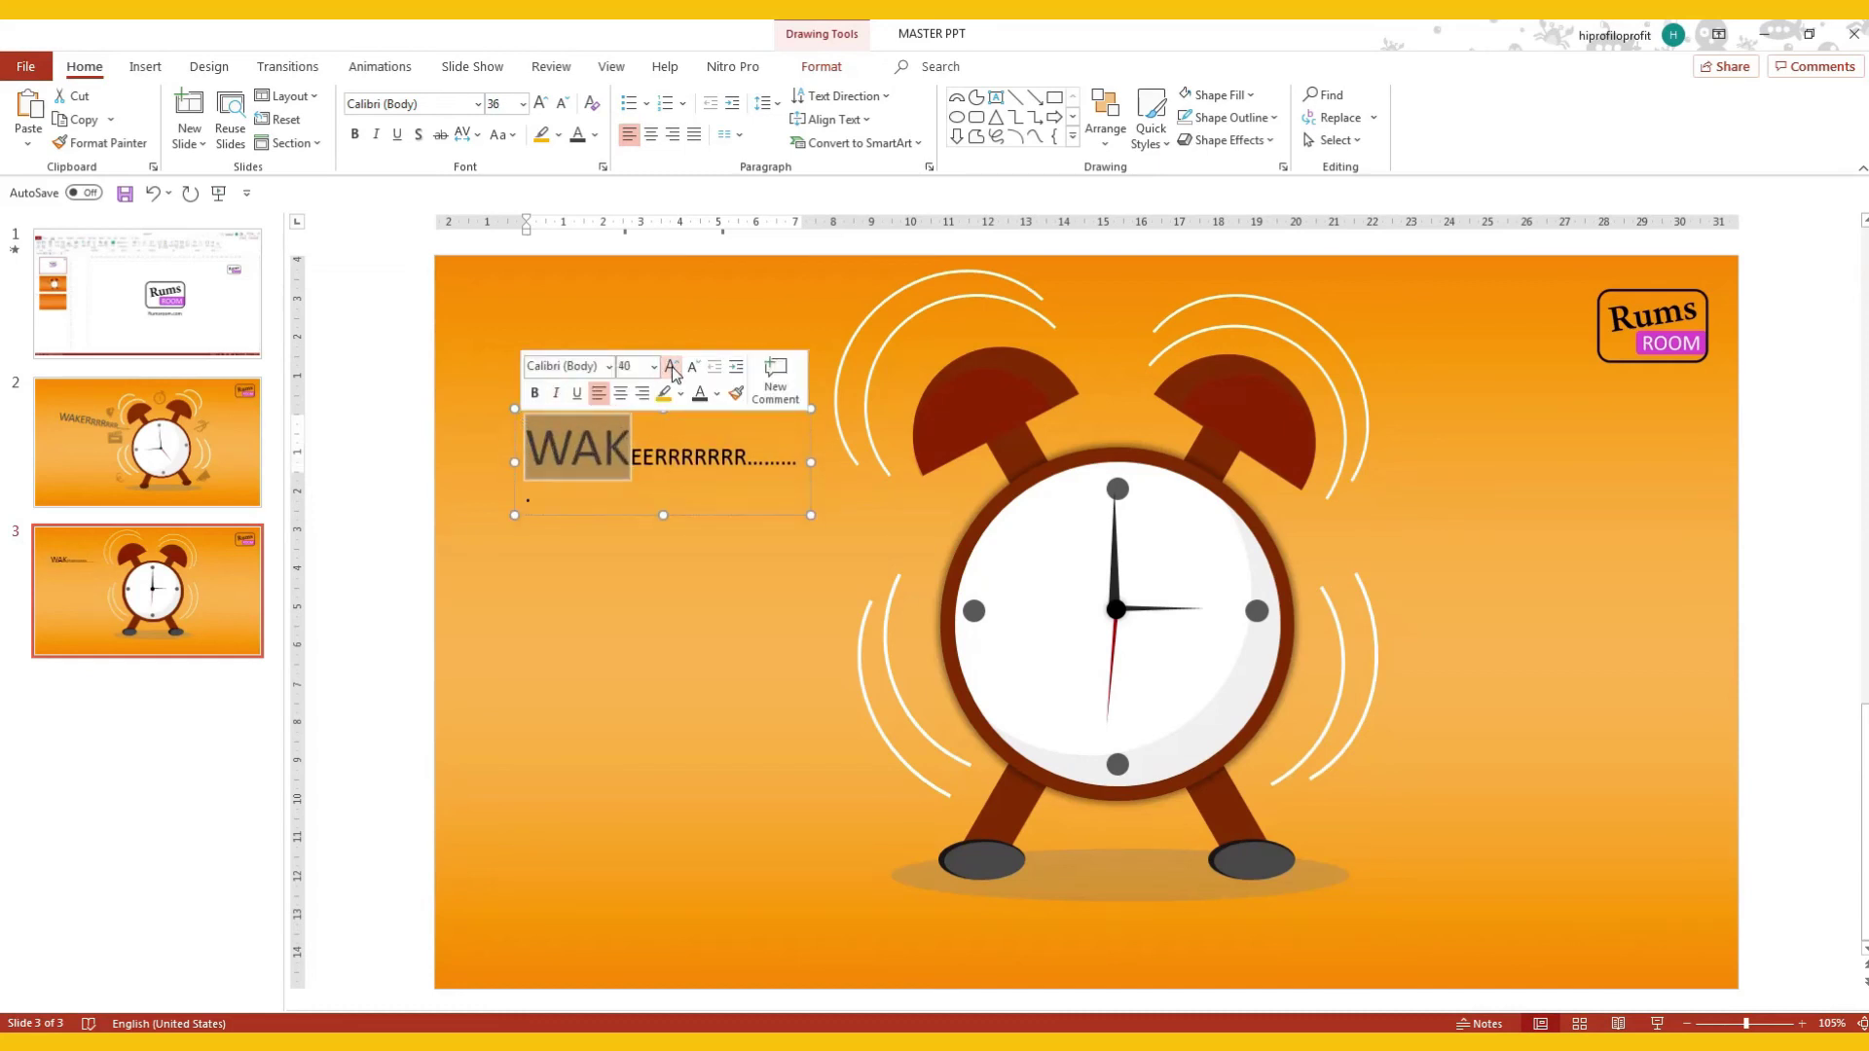
left_click_drag(632, 457, 682, 461)
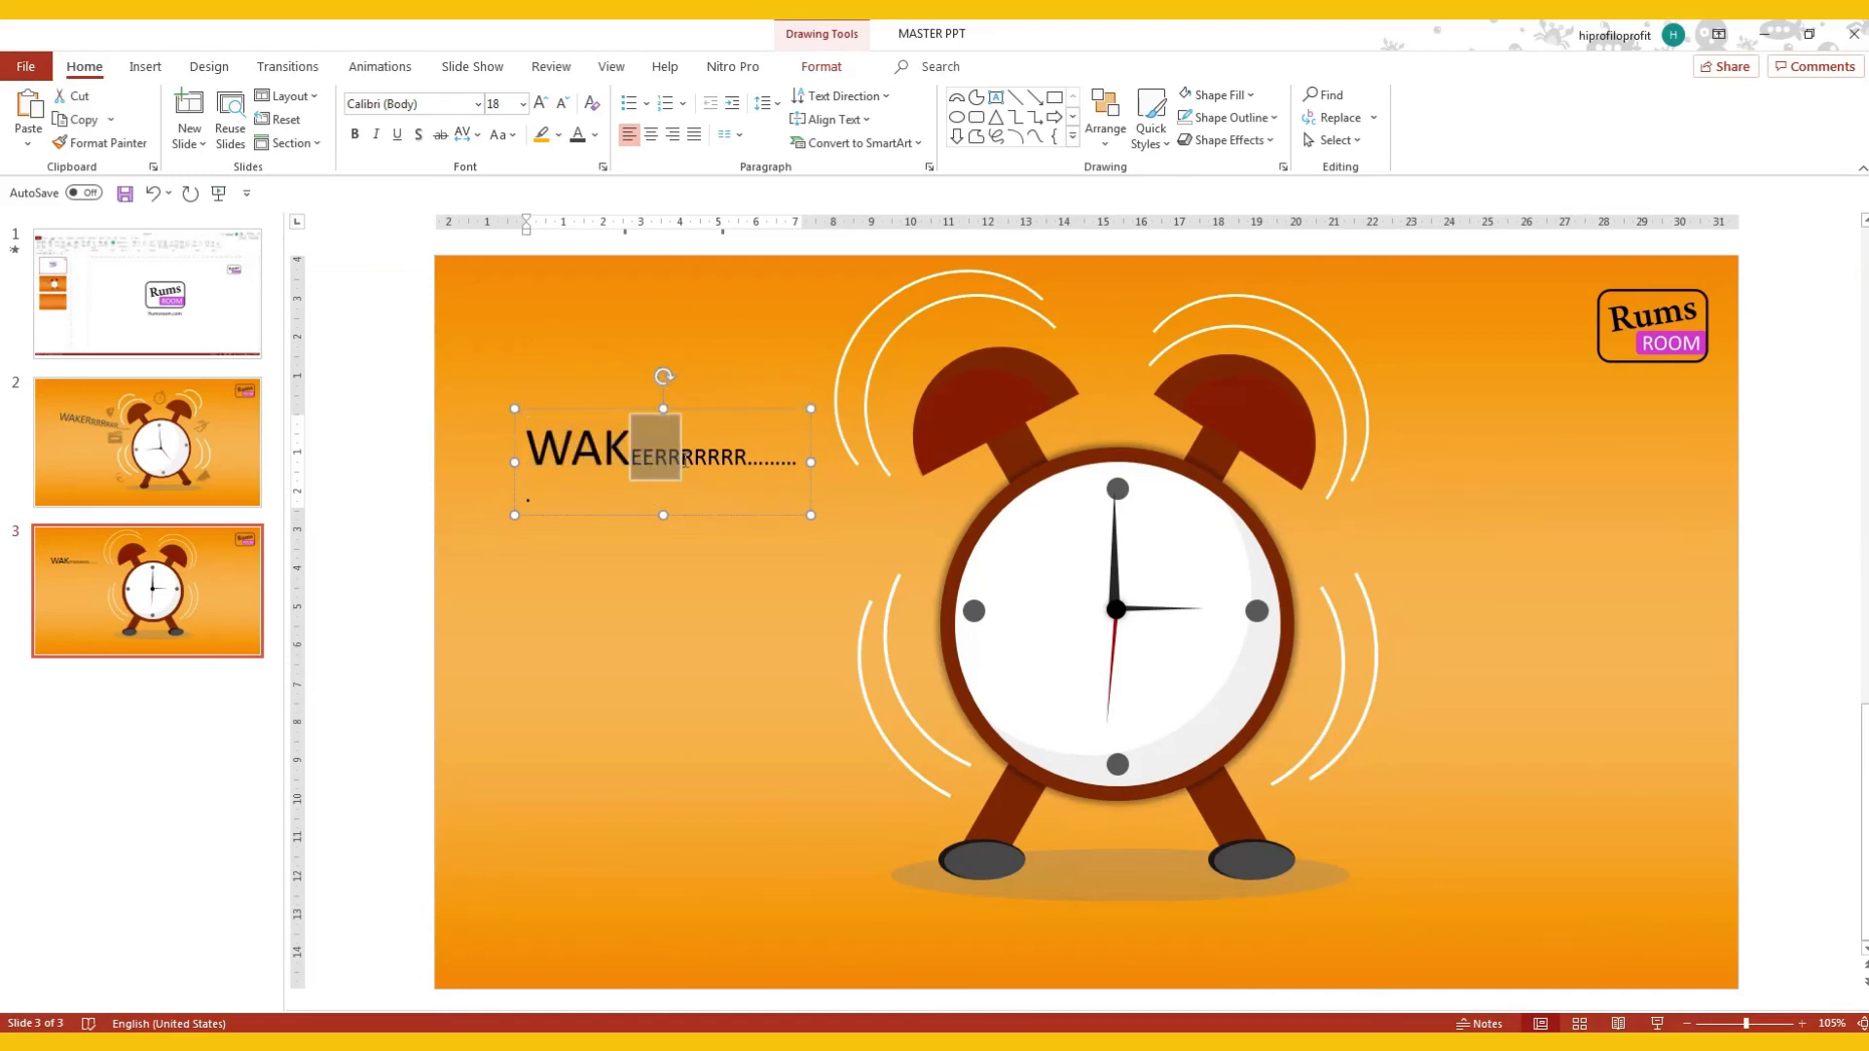
mouse_move(654, 457)
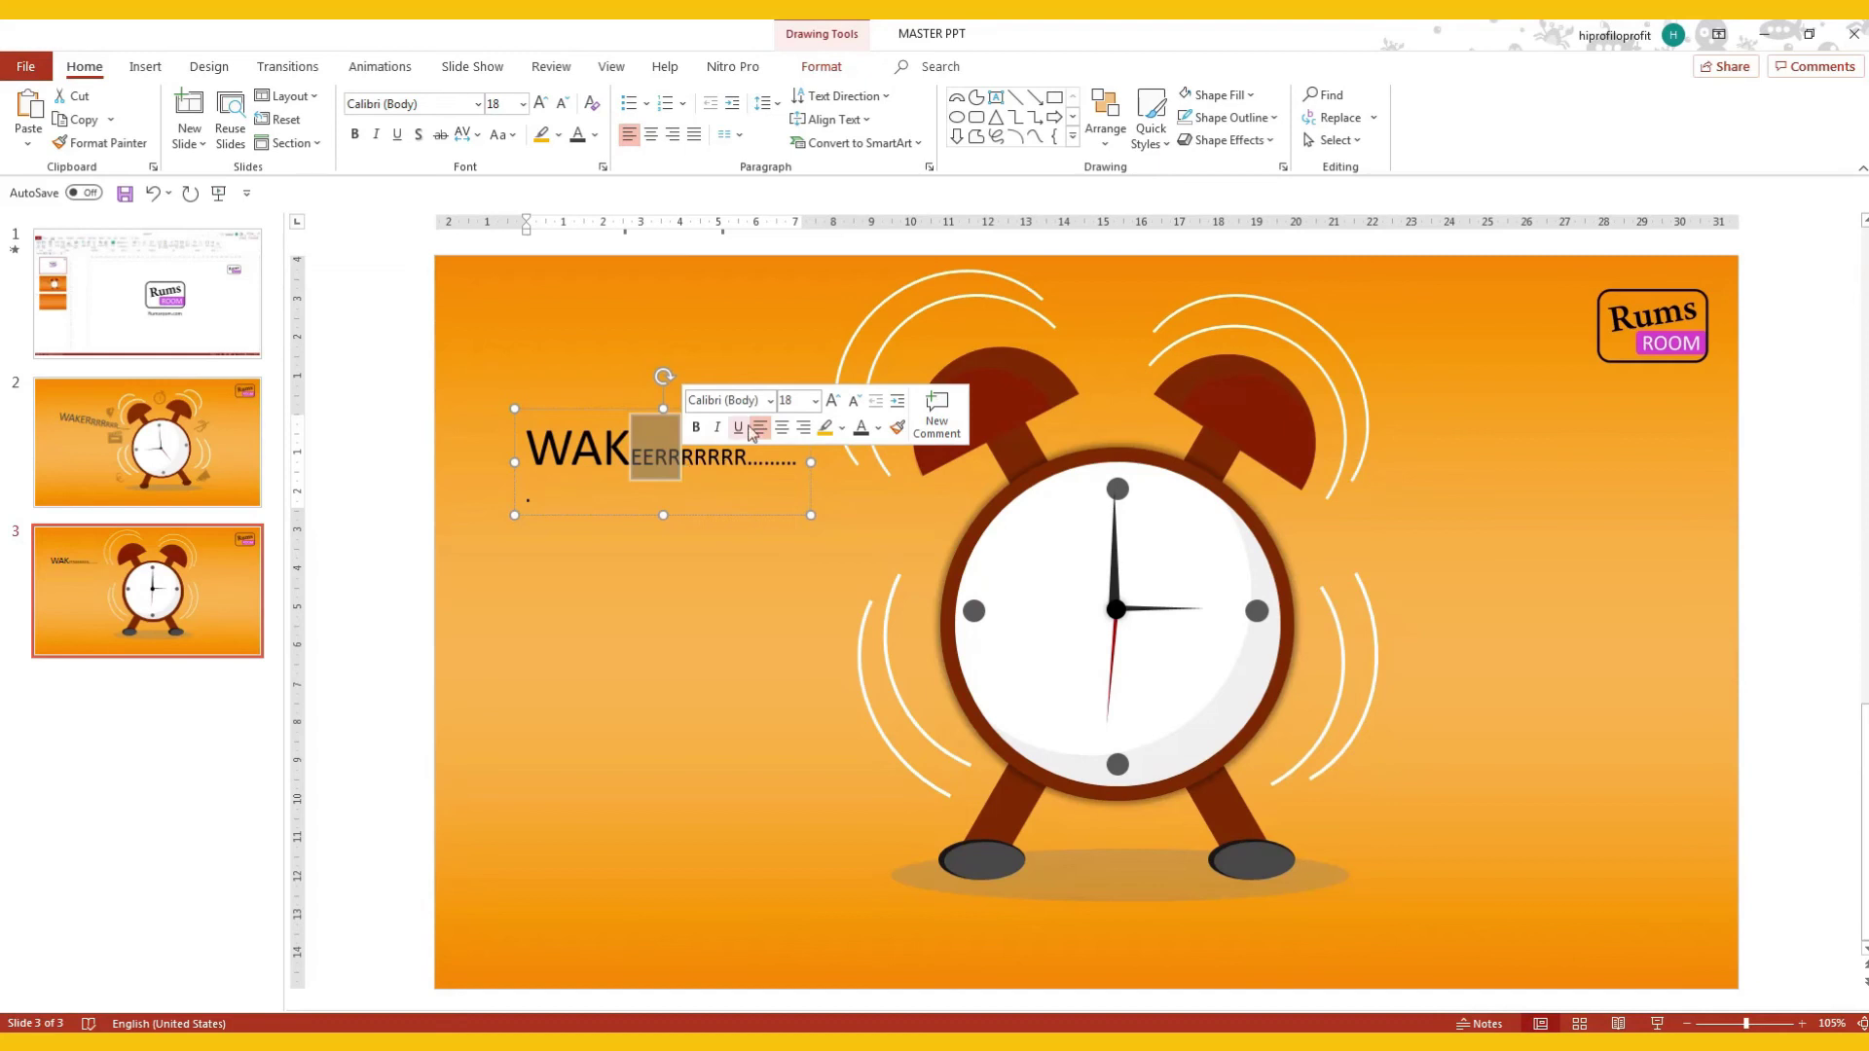
left_click(833, 402)
left_click(833, 401)
left_click(833, 402)
left_click(833, 402)
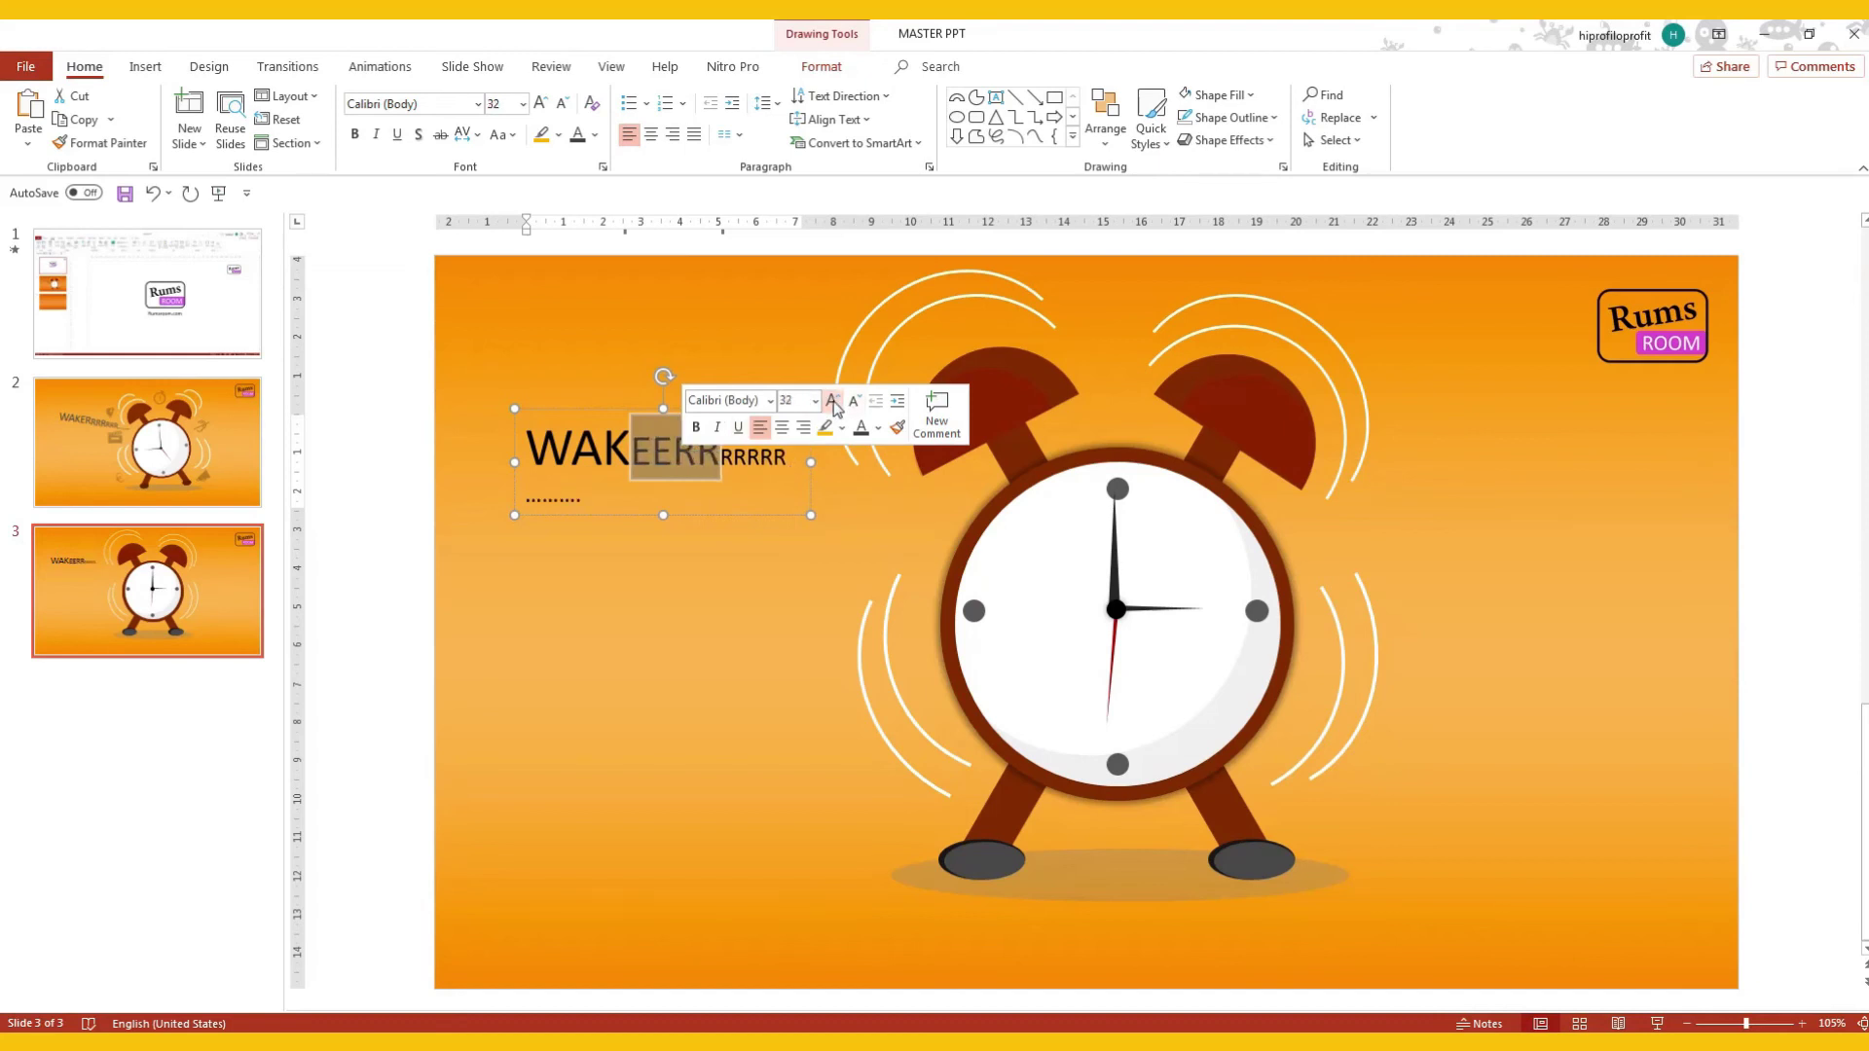
left_click(833, 402)
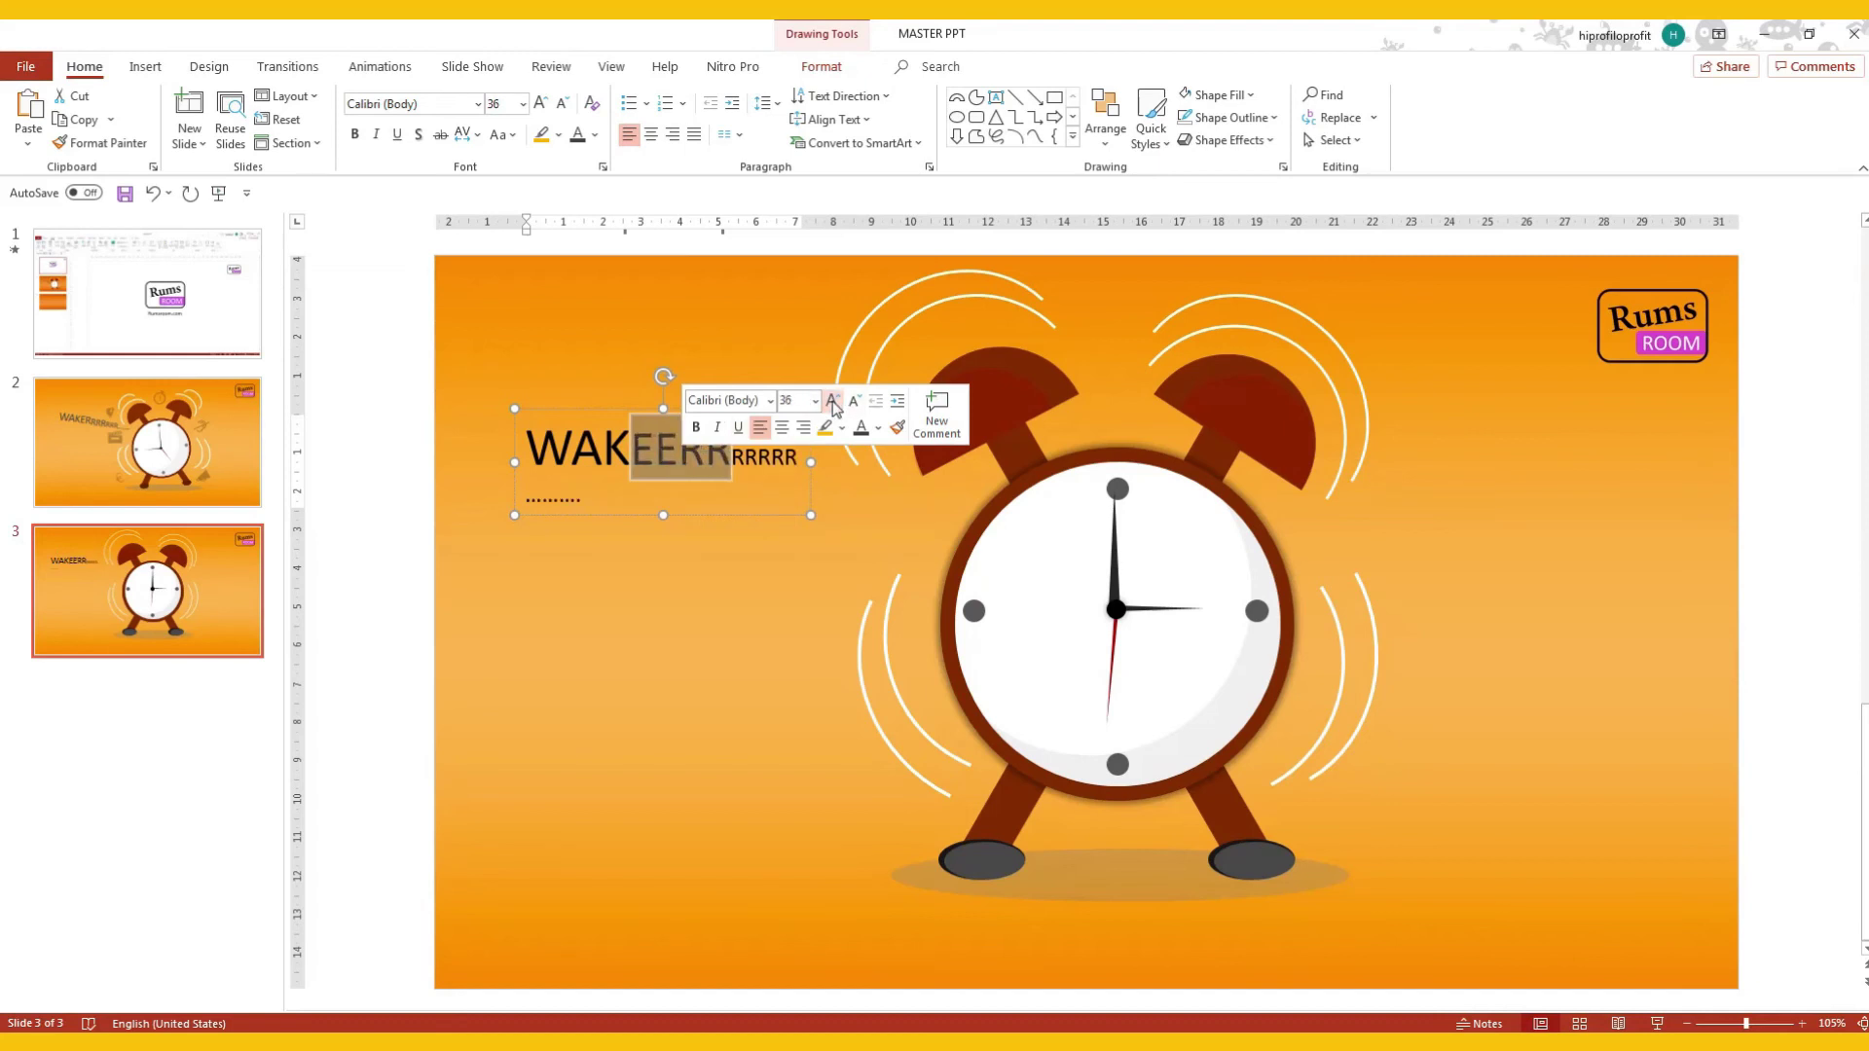
Enlarge the small trailing R letters three font sizes, up to 32 pt.
double_click(757, 455)
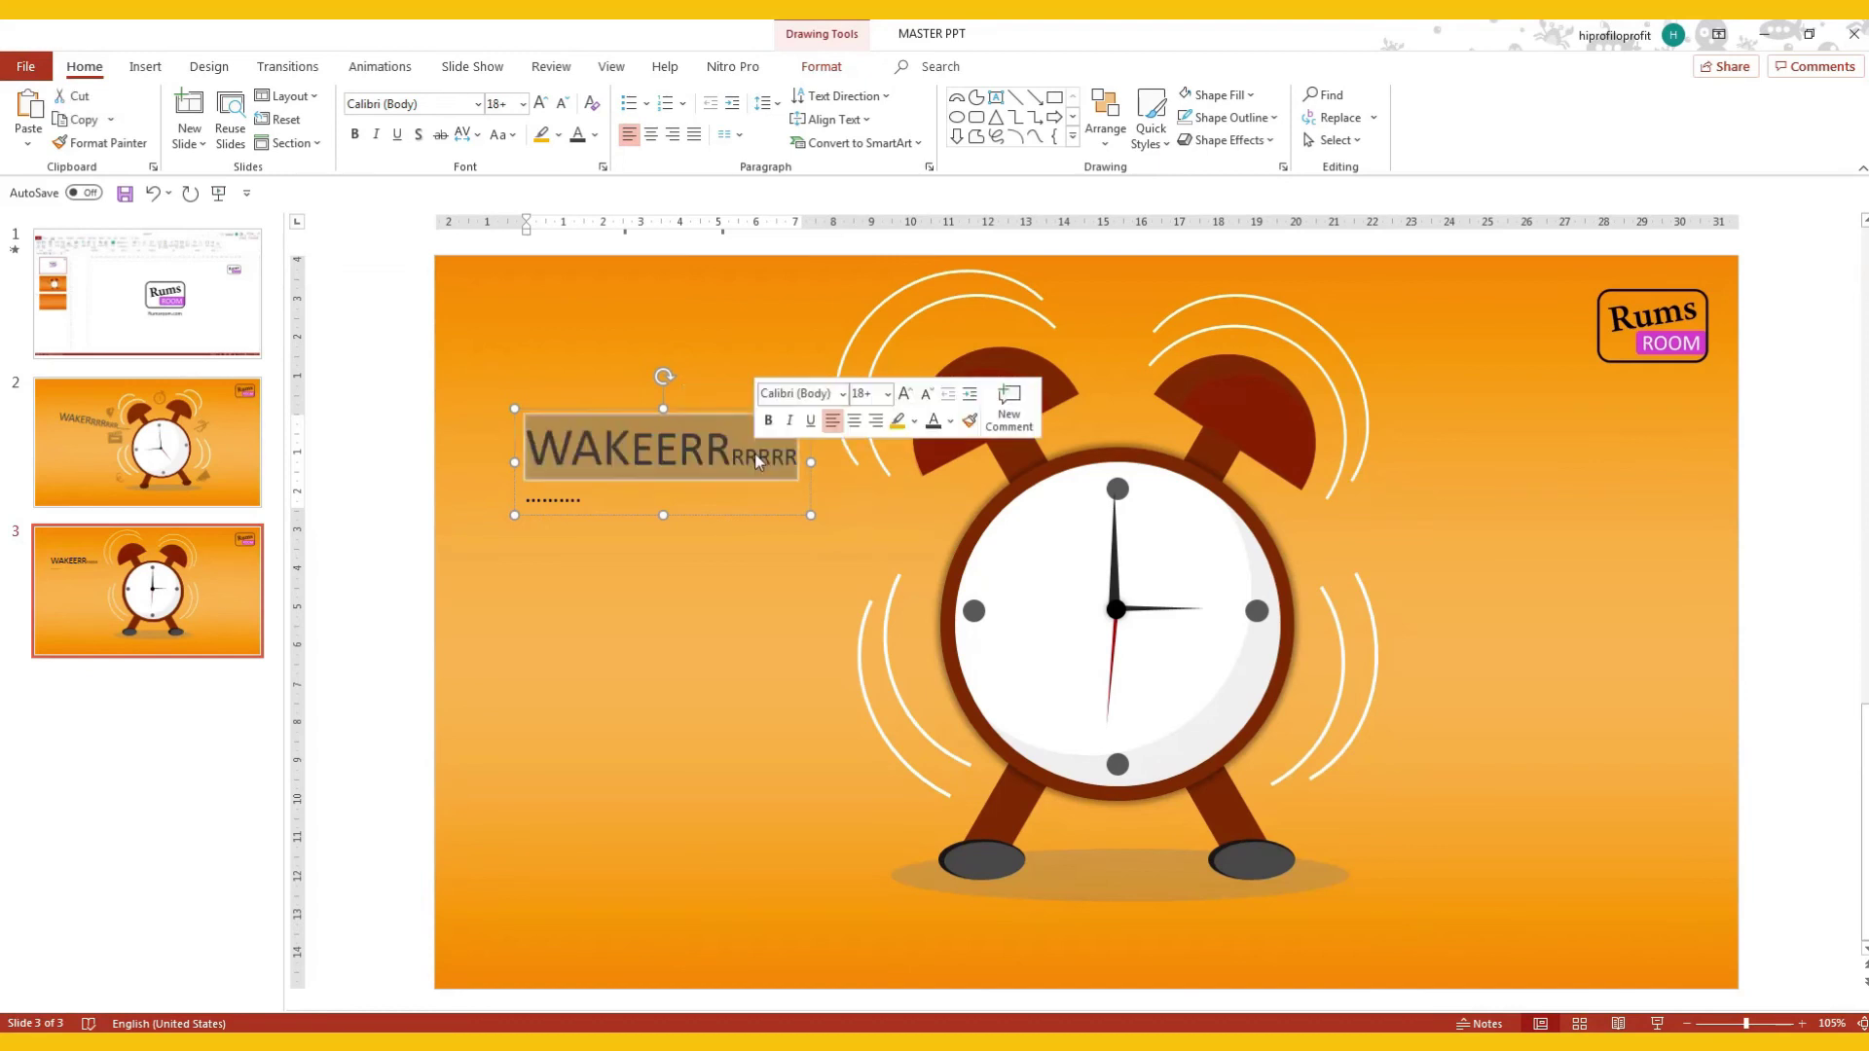
left_click_drag(730, 456, 799, 456)
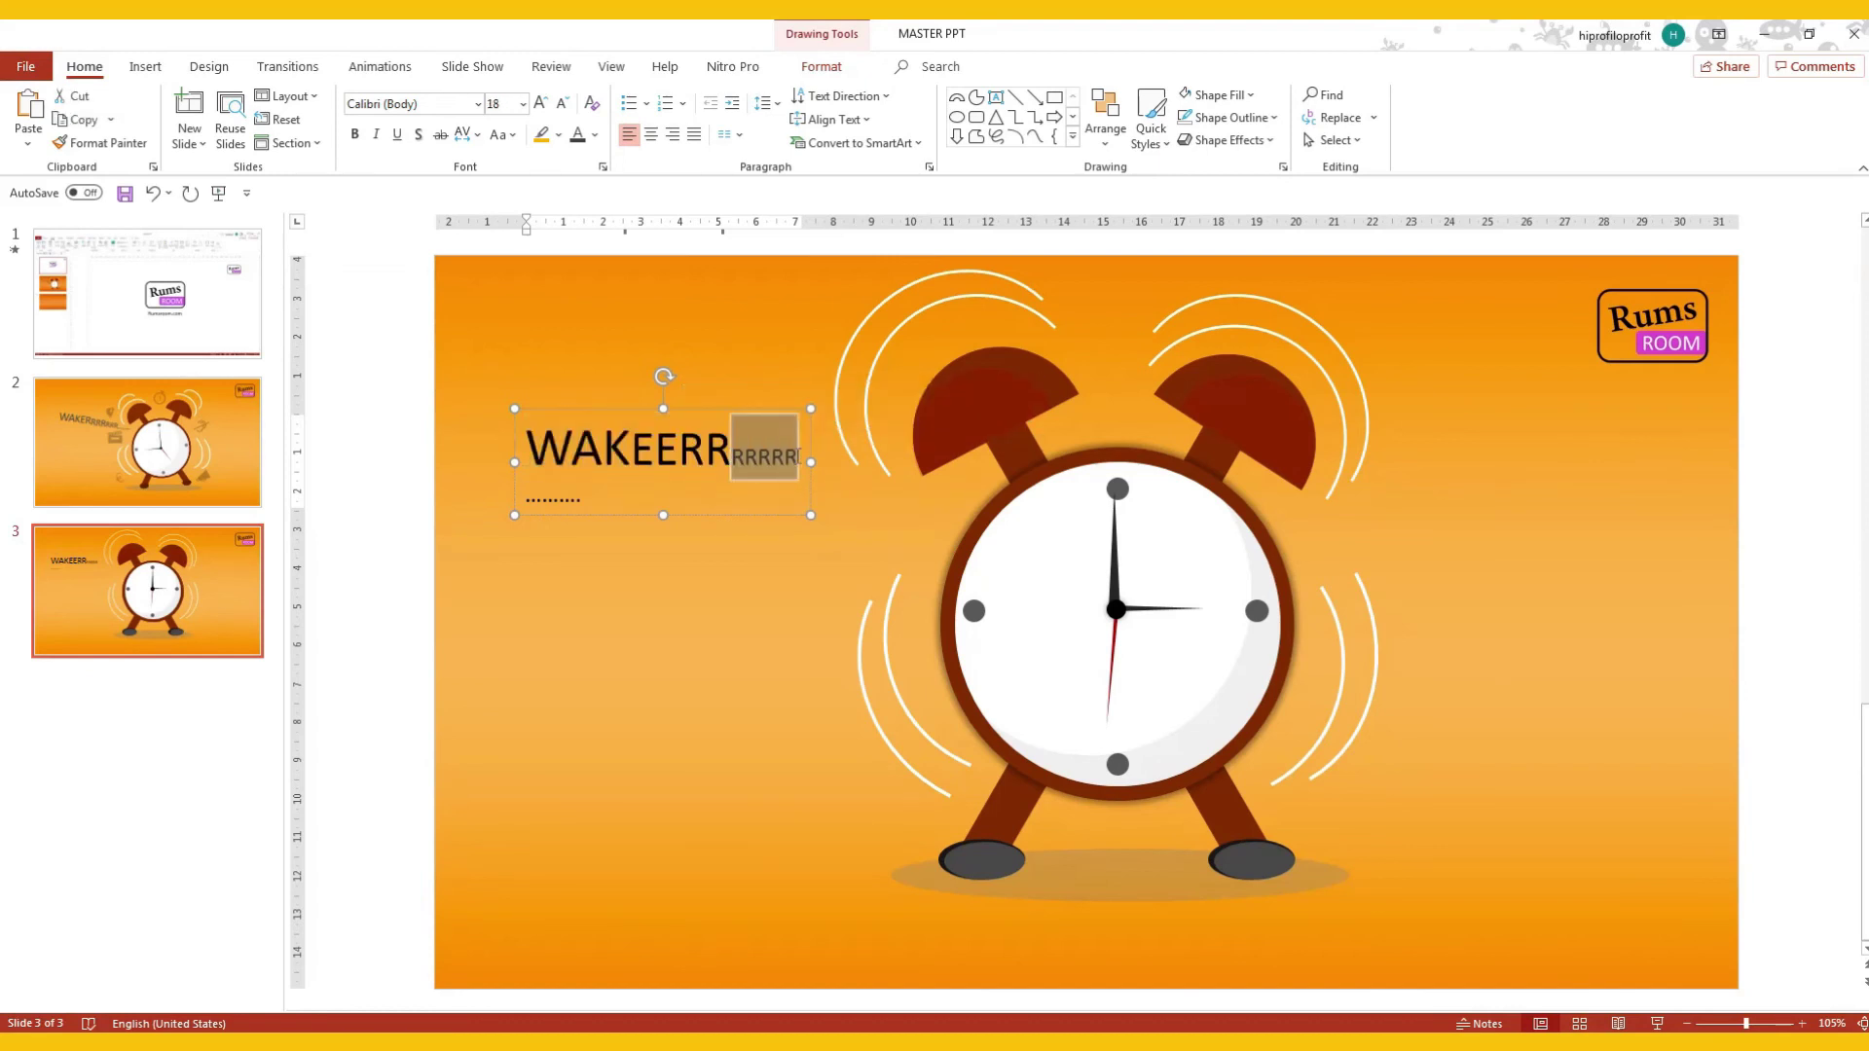
left_click(945, 397)
left_click(945, 397)
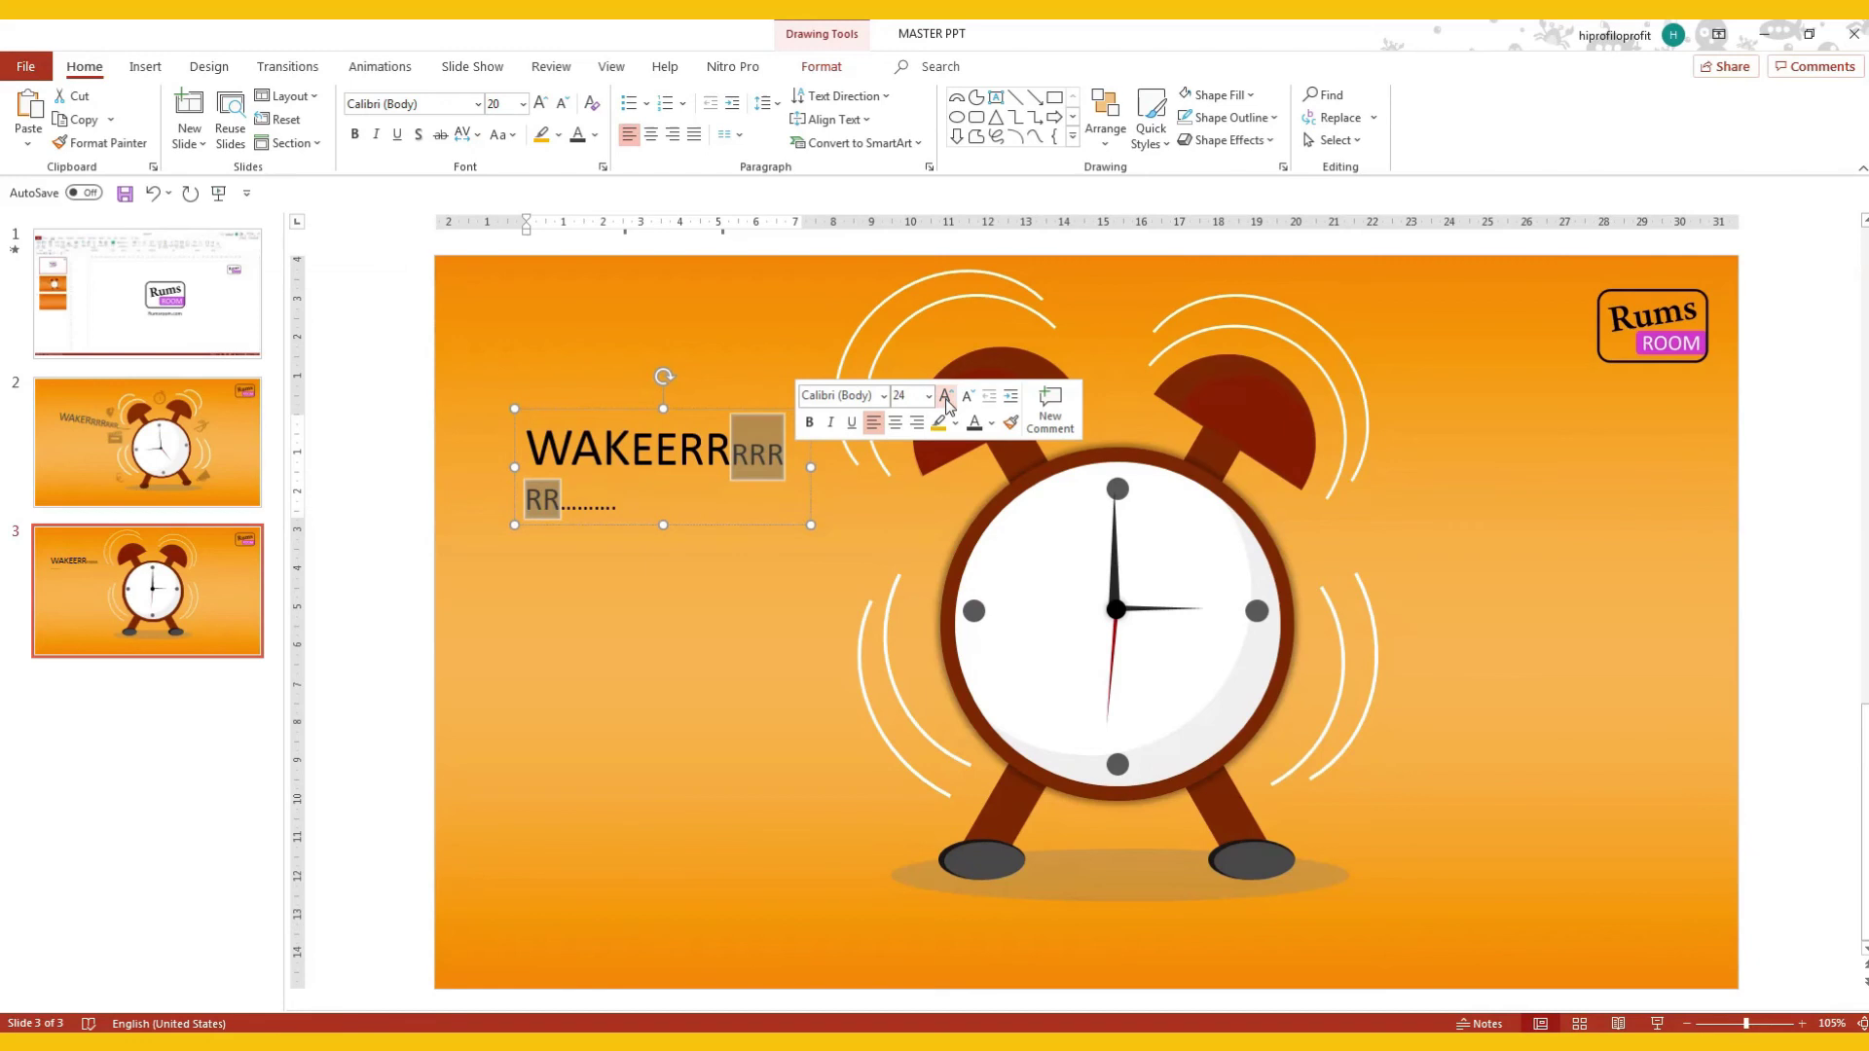
left_click(945, 397)
left_click(945, 397)
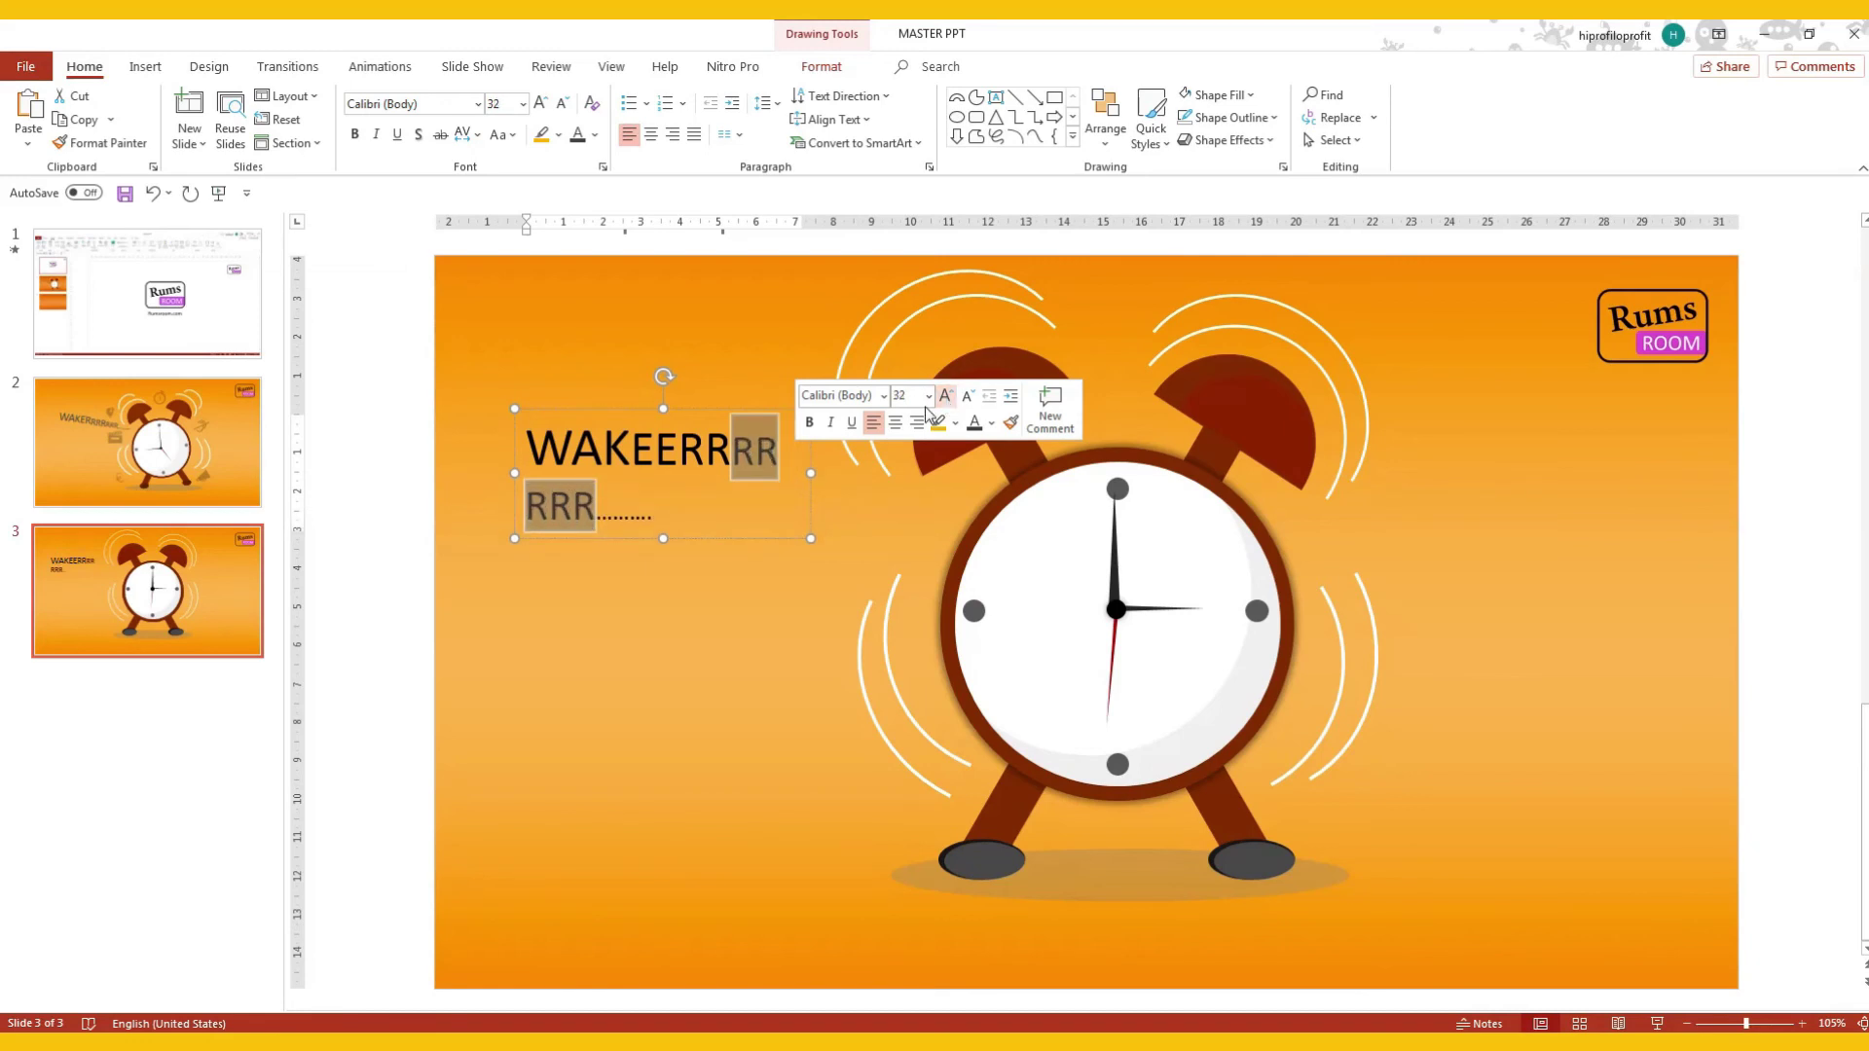
Widen the caption to one line, tilt it about 15° clockwise, and move it beside the clock.
left_click_drag(805, 474, 981, 474)
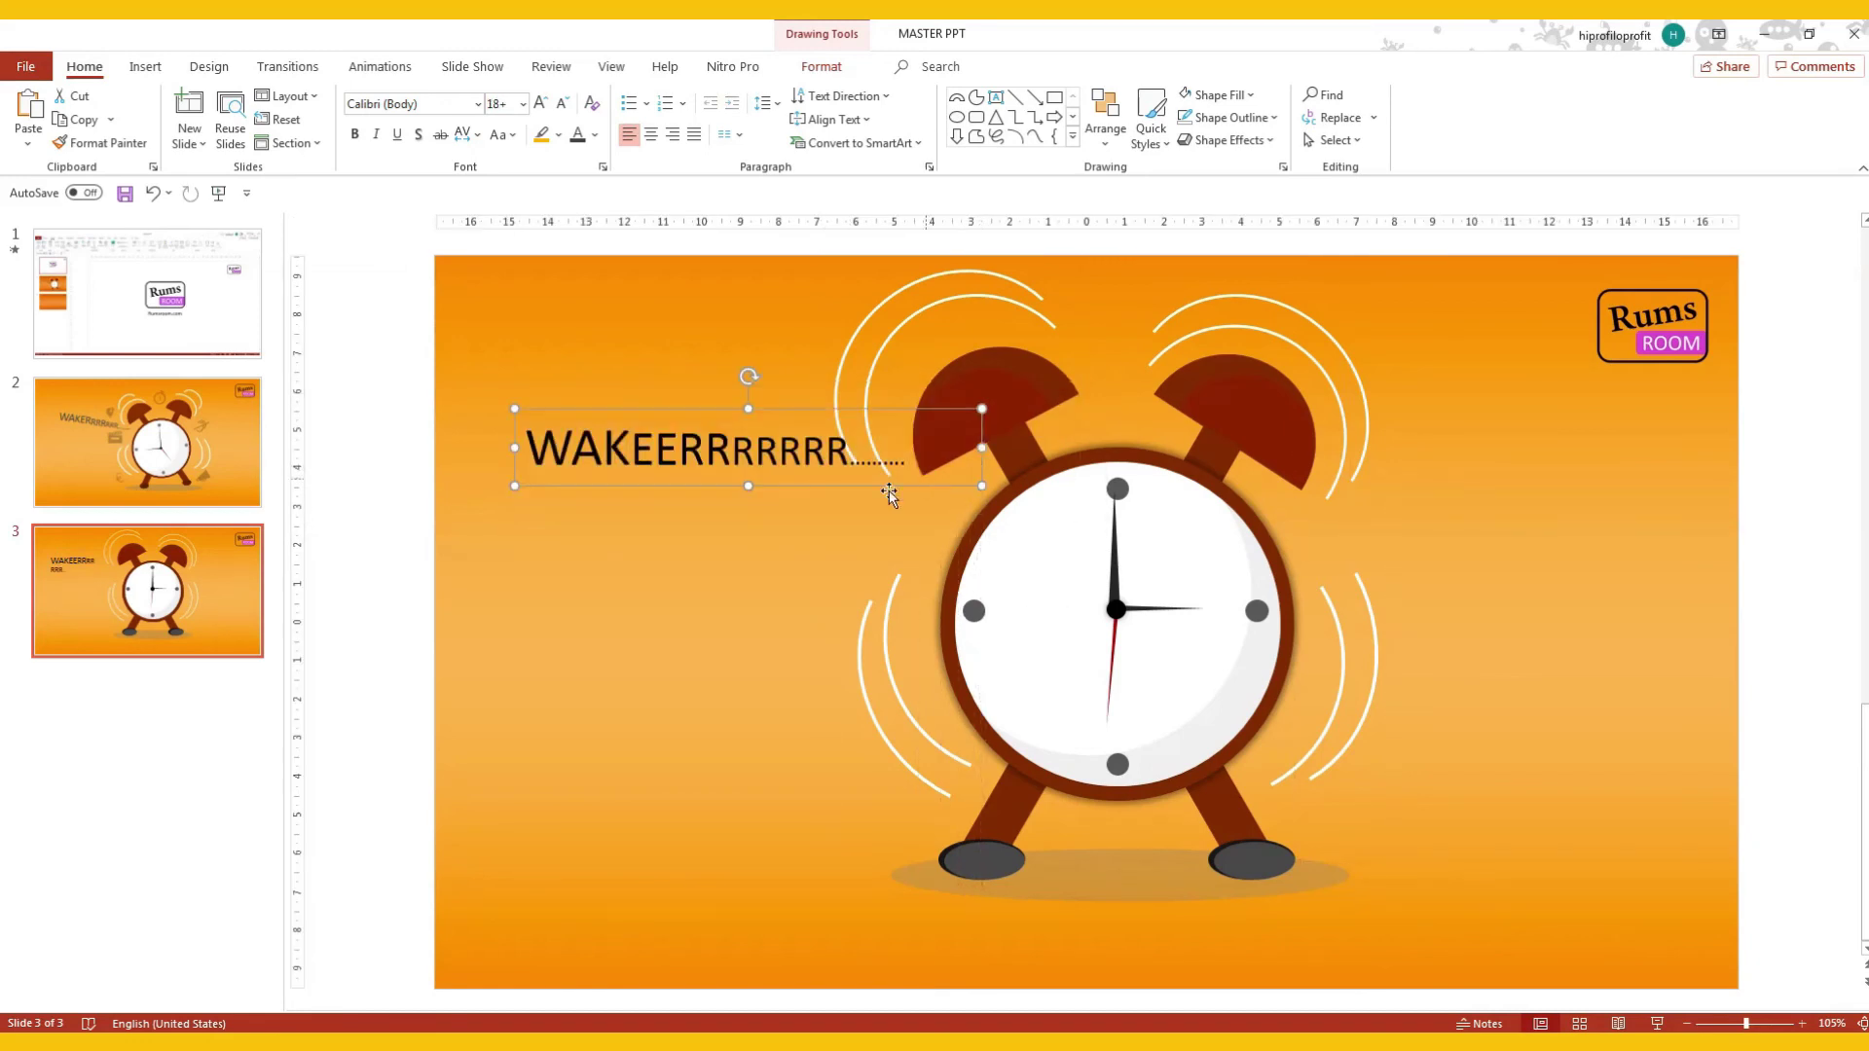
left_click_drag(864, 492, 846, 568)
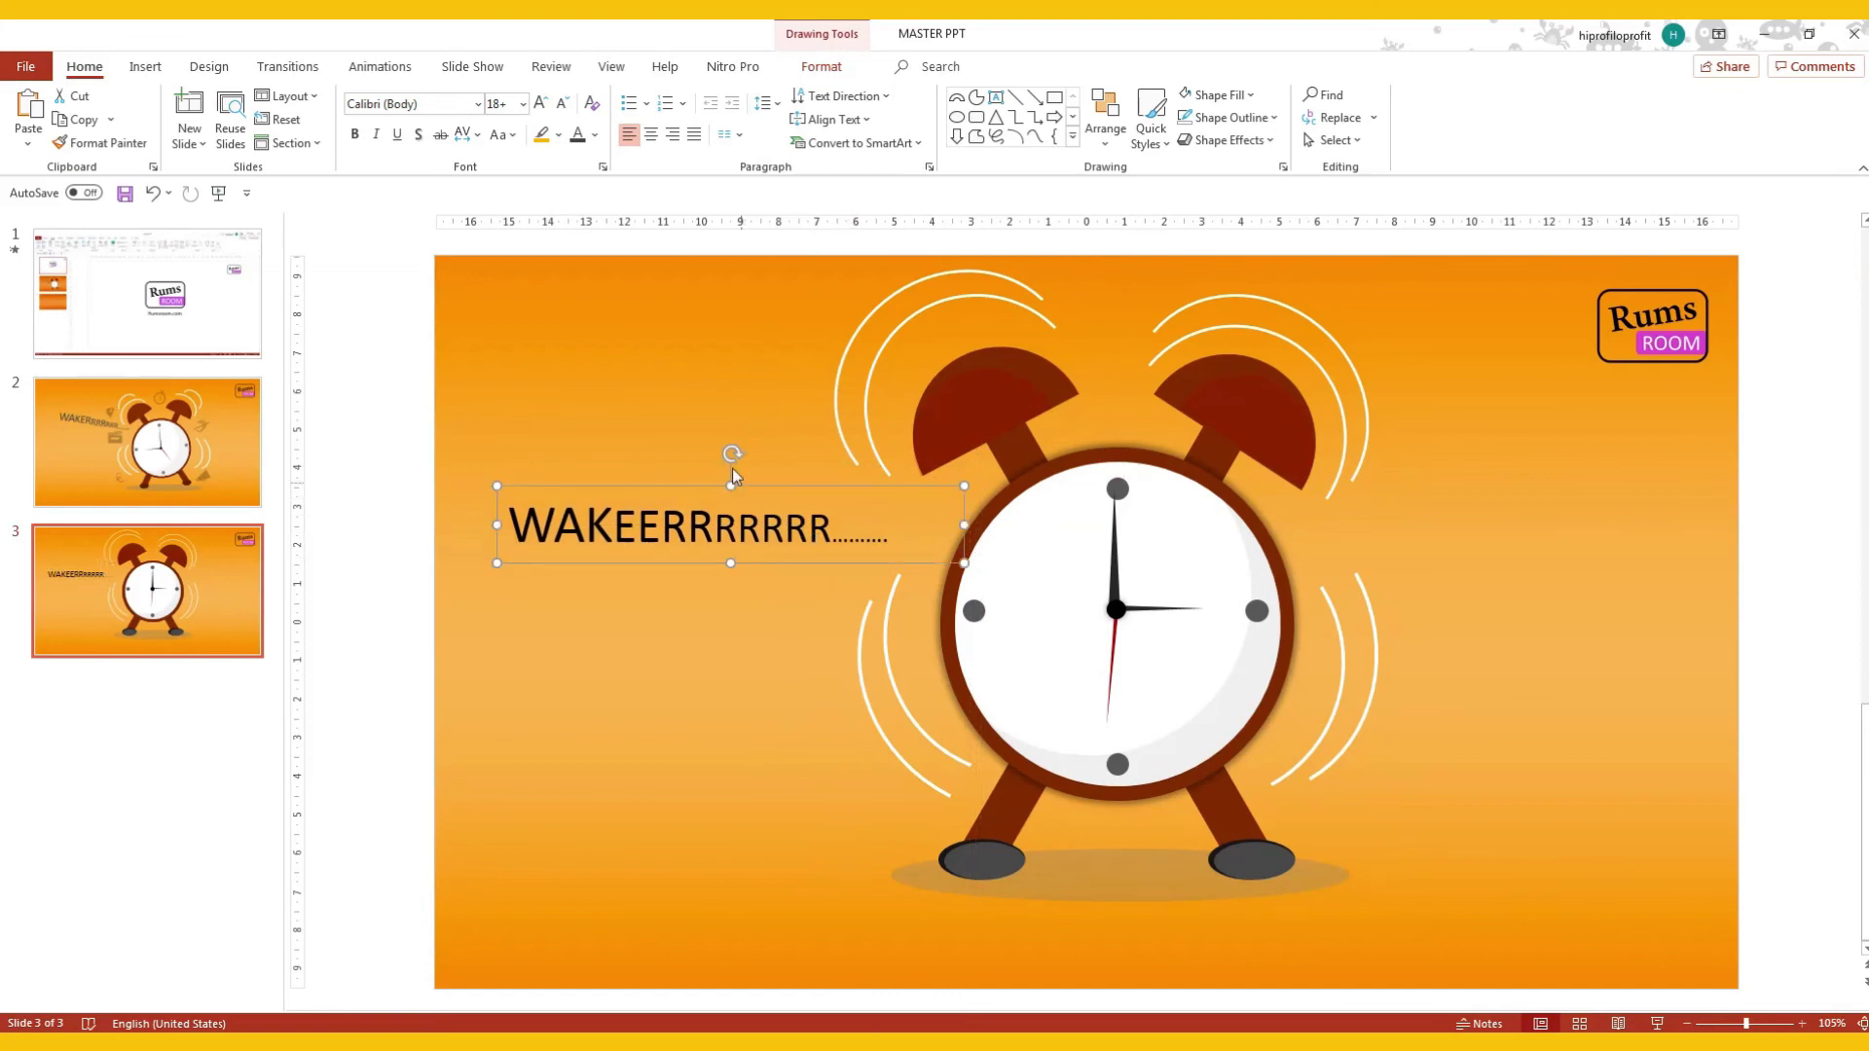
left_click_drag(728, 447, 747, 444)
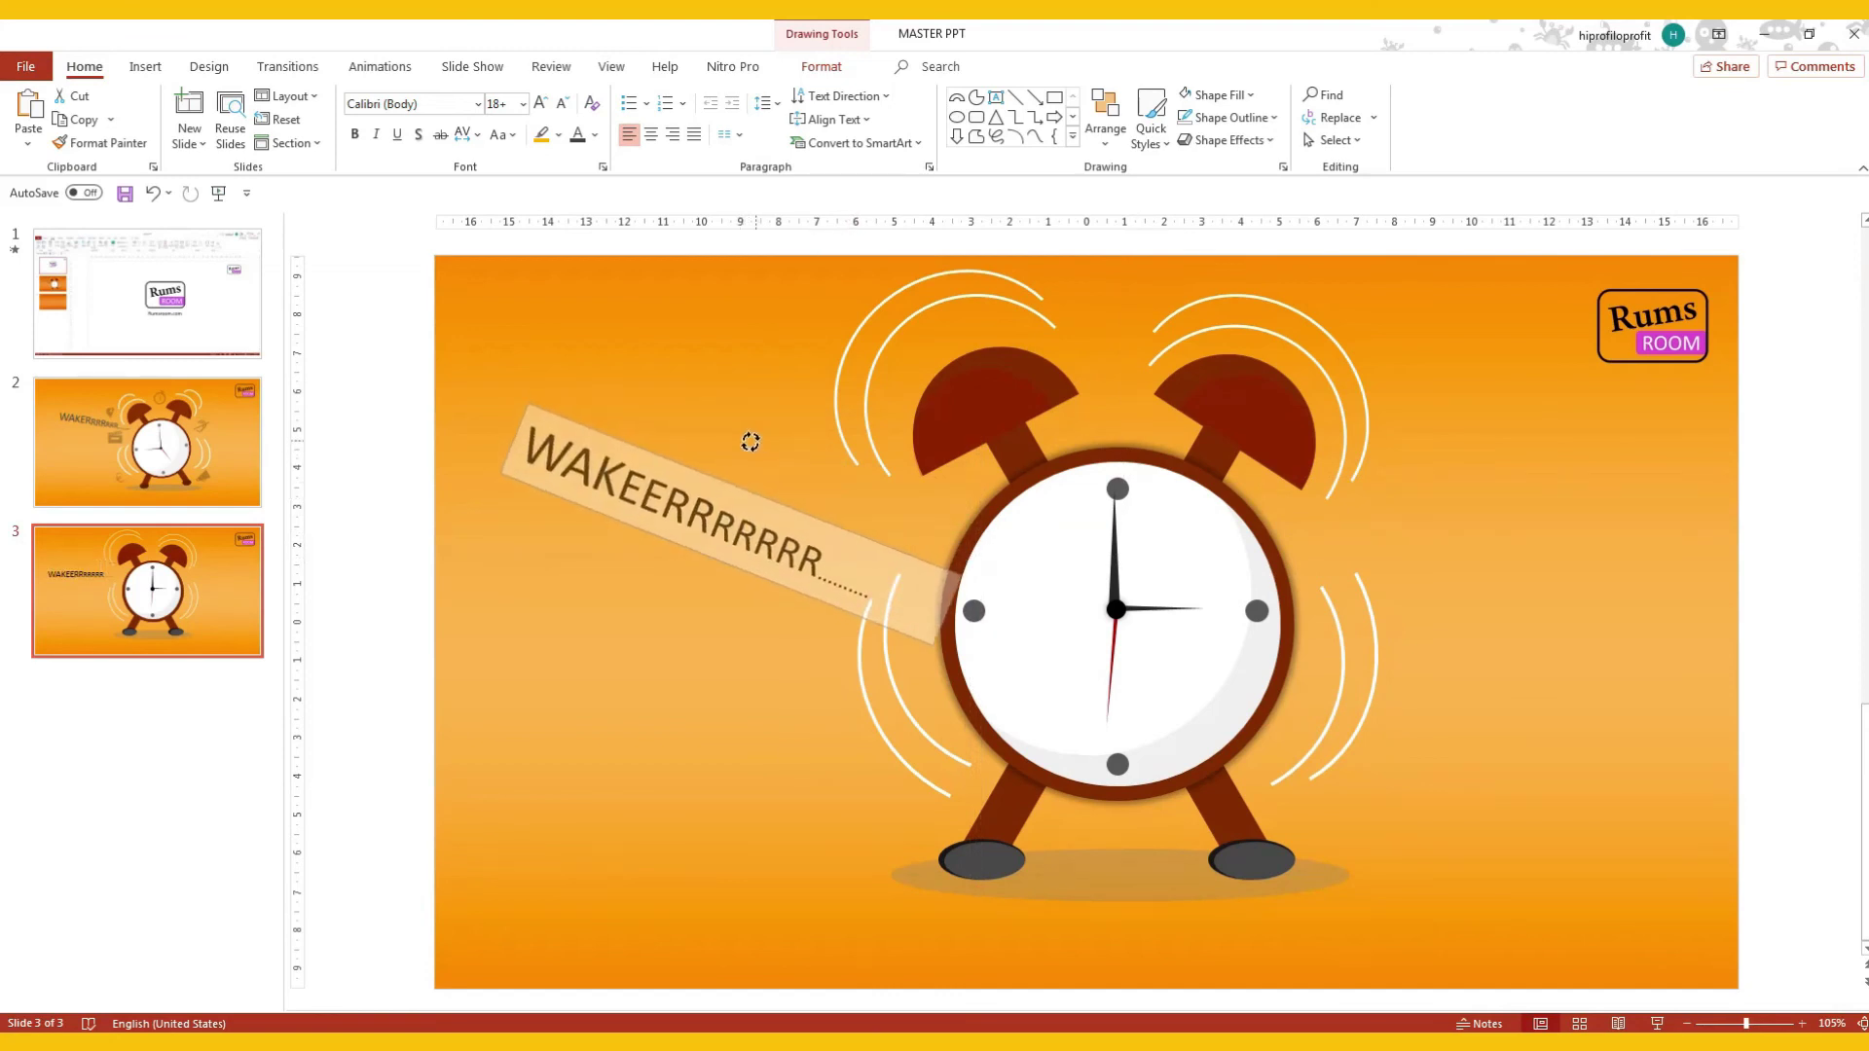
left_click_drag(746, 444, 744, 445)
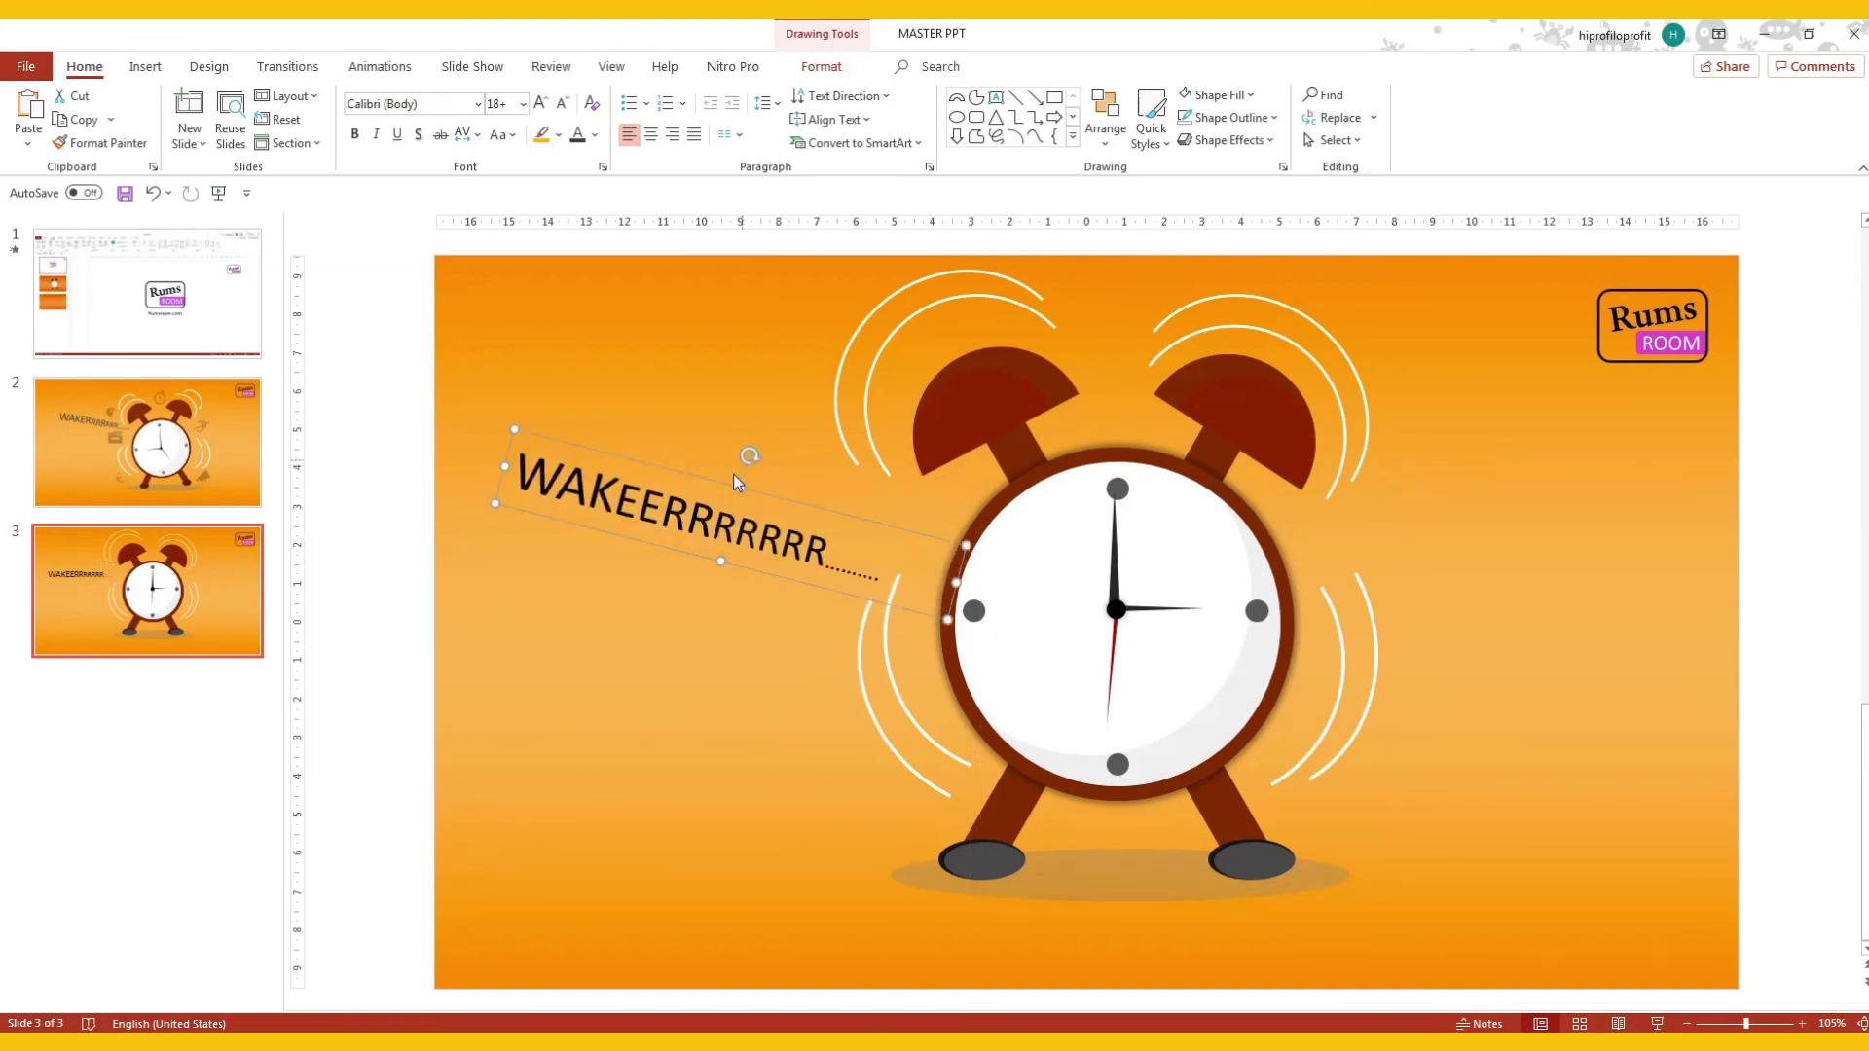
left_click_drag(759, 576, 819, 541)
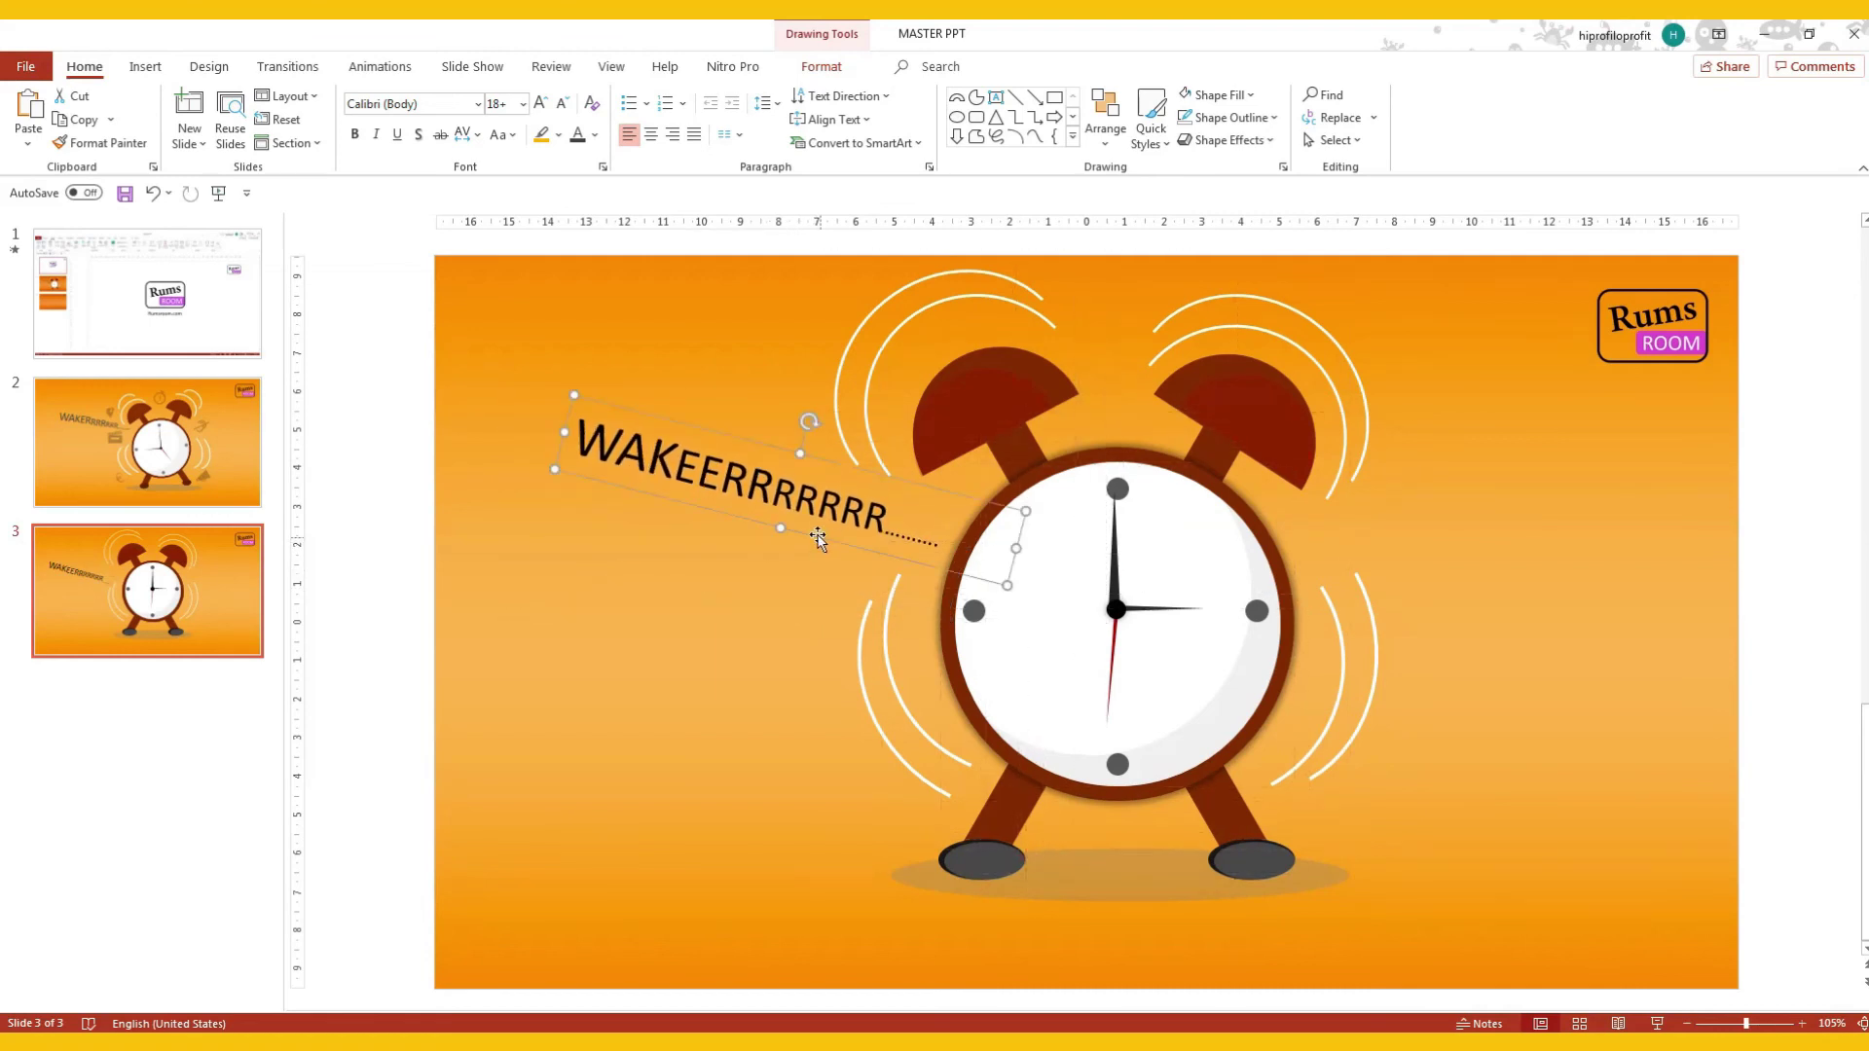
double_click(798, 500)
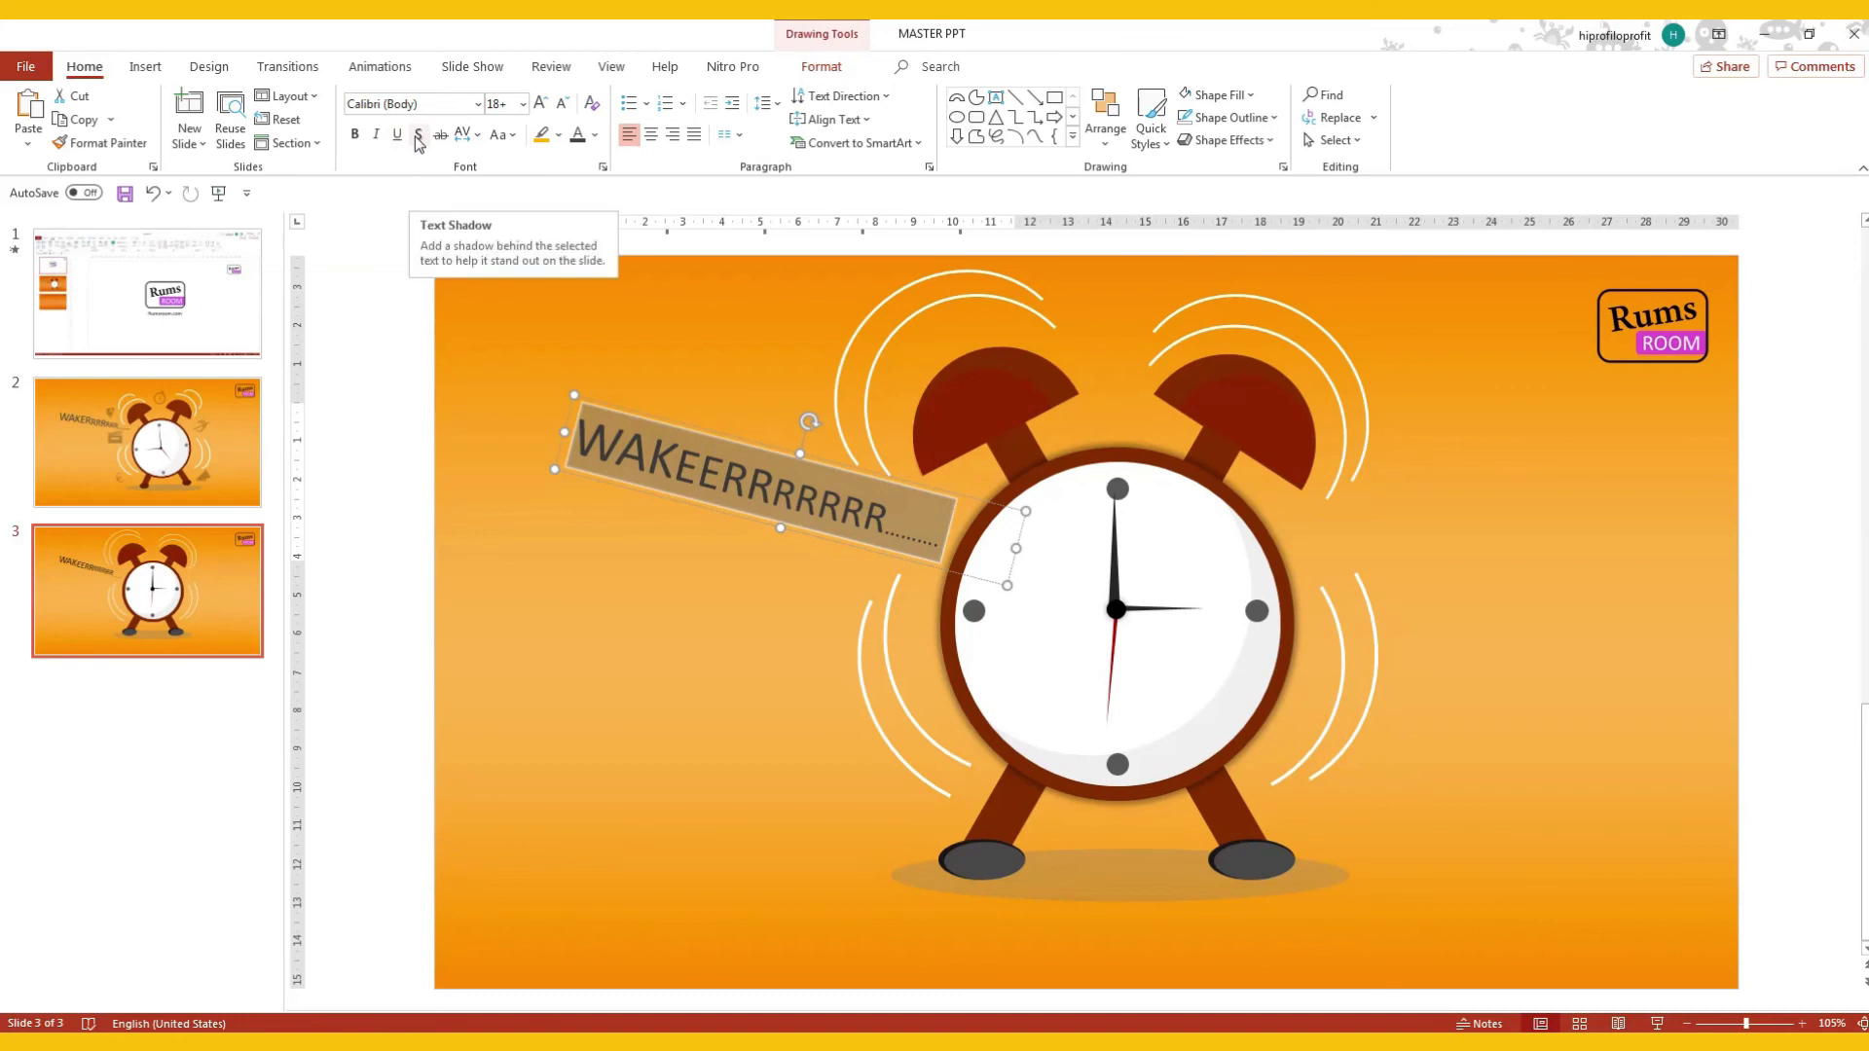
left_click(633, 631)
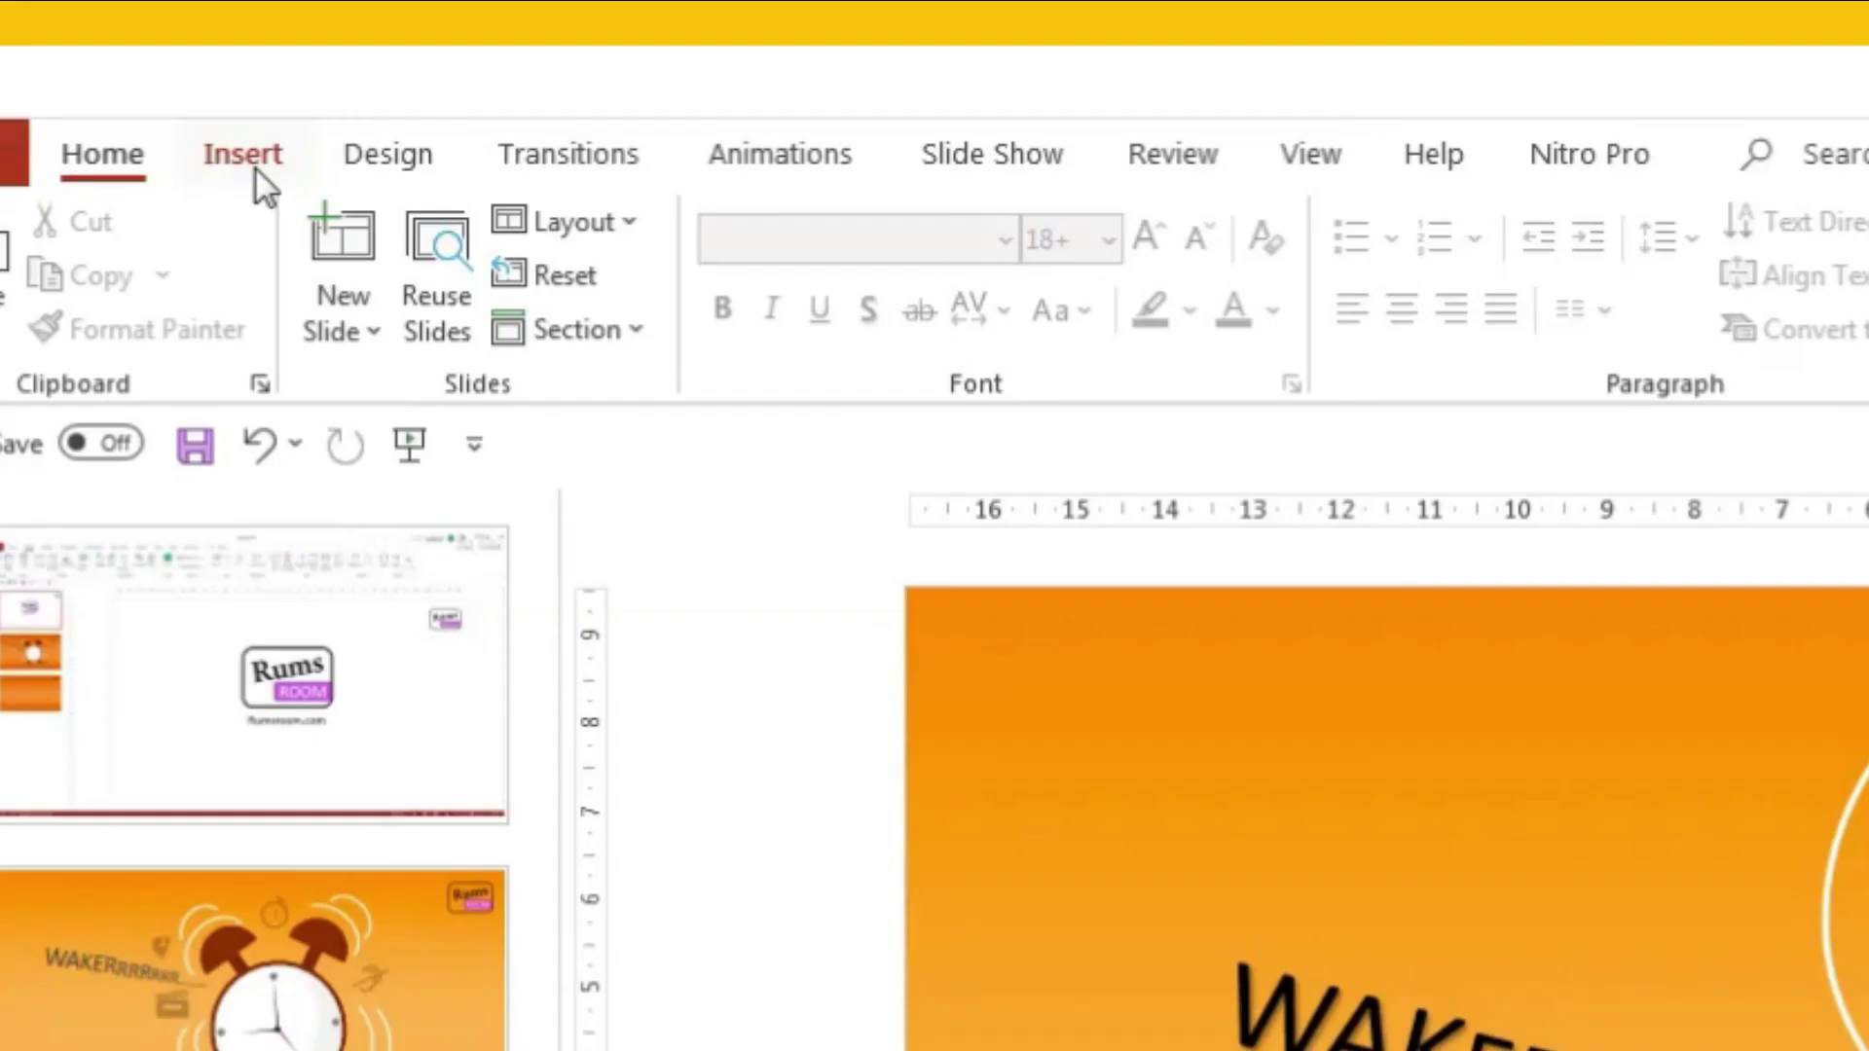
Open the Insert Icons dialog from the Insert tab.
left_click(151, 76)
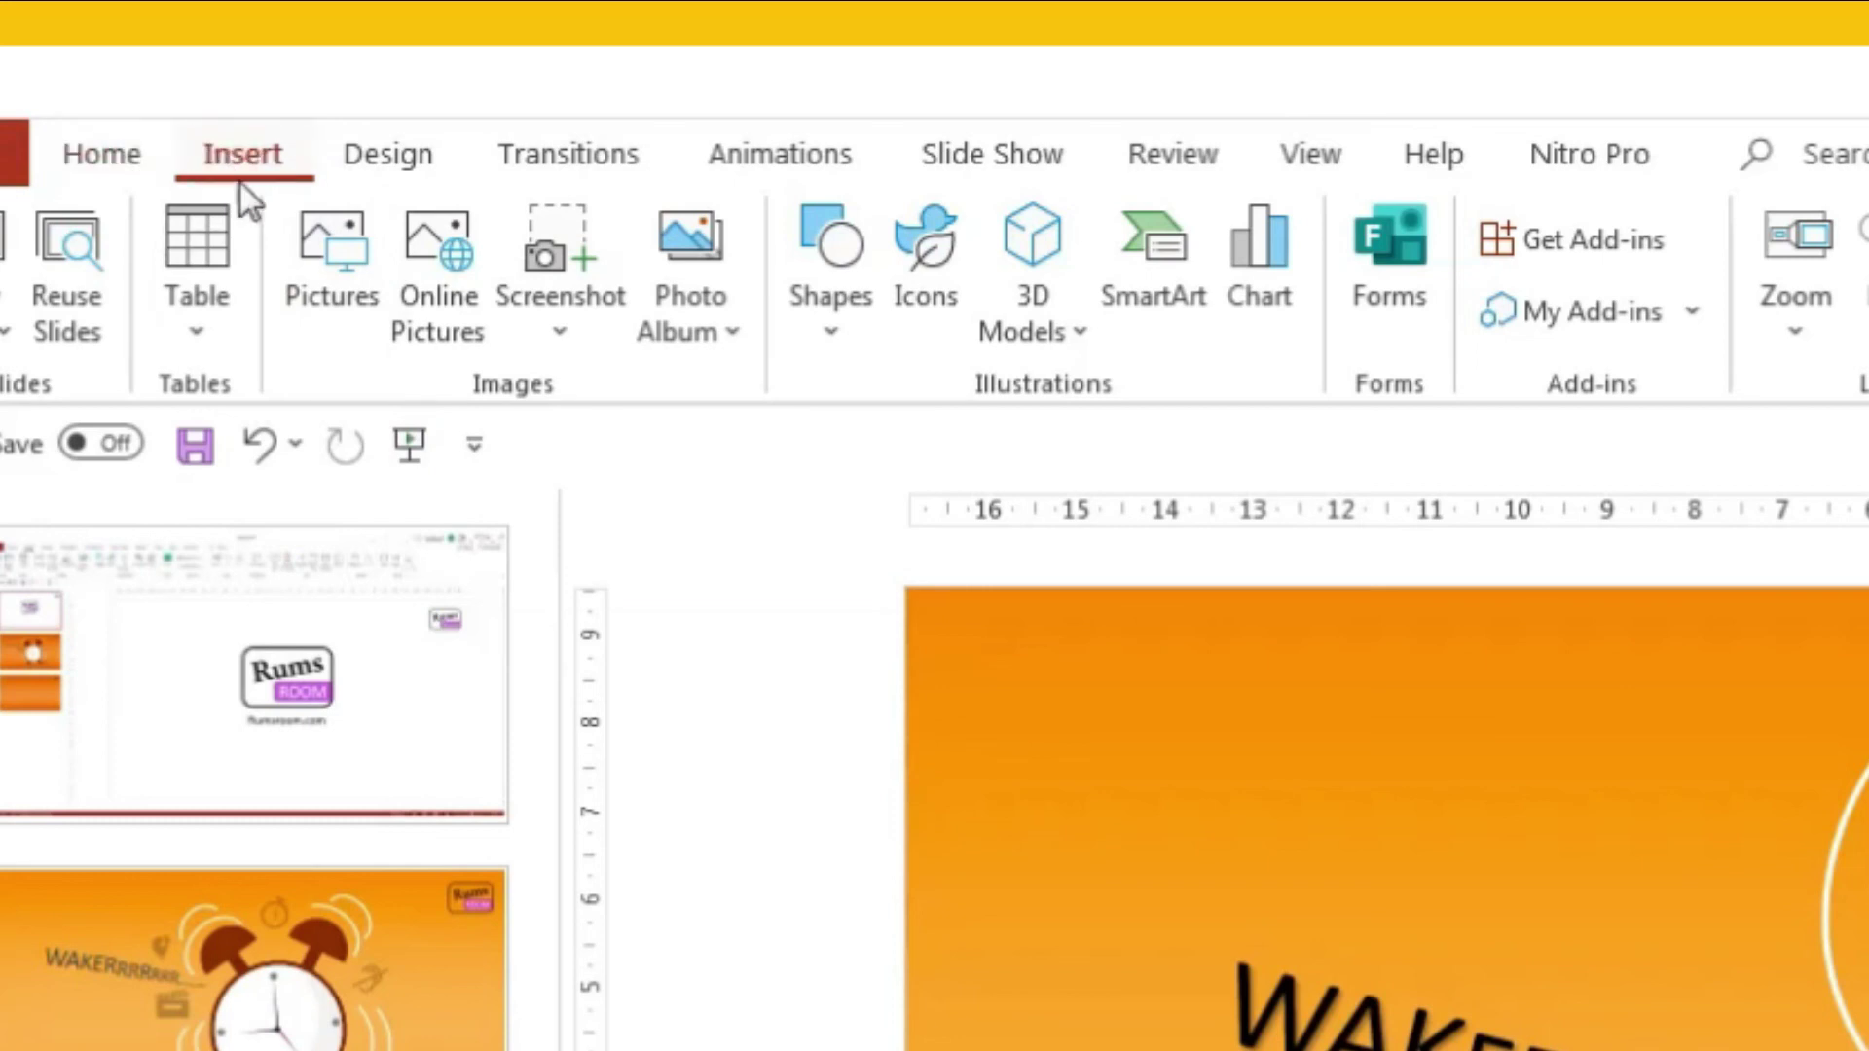
left_click(927, 285)
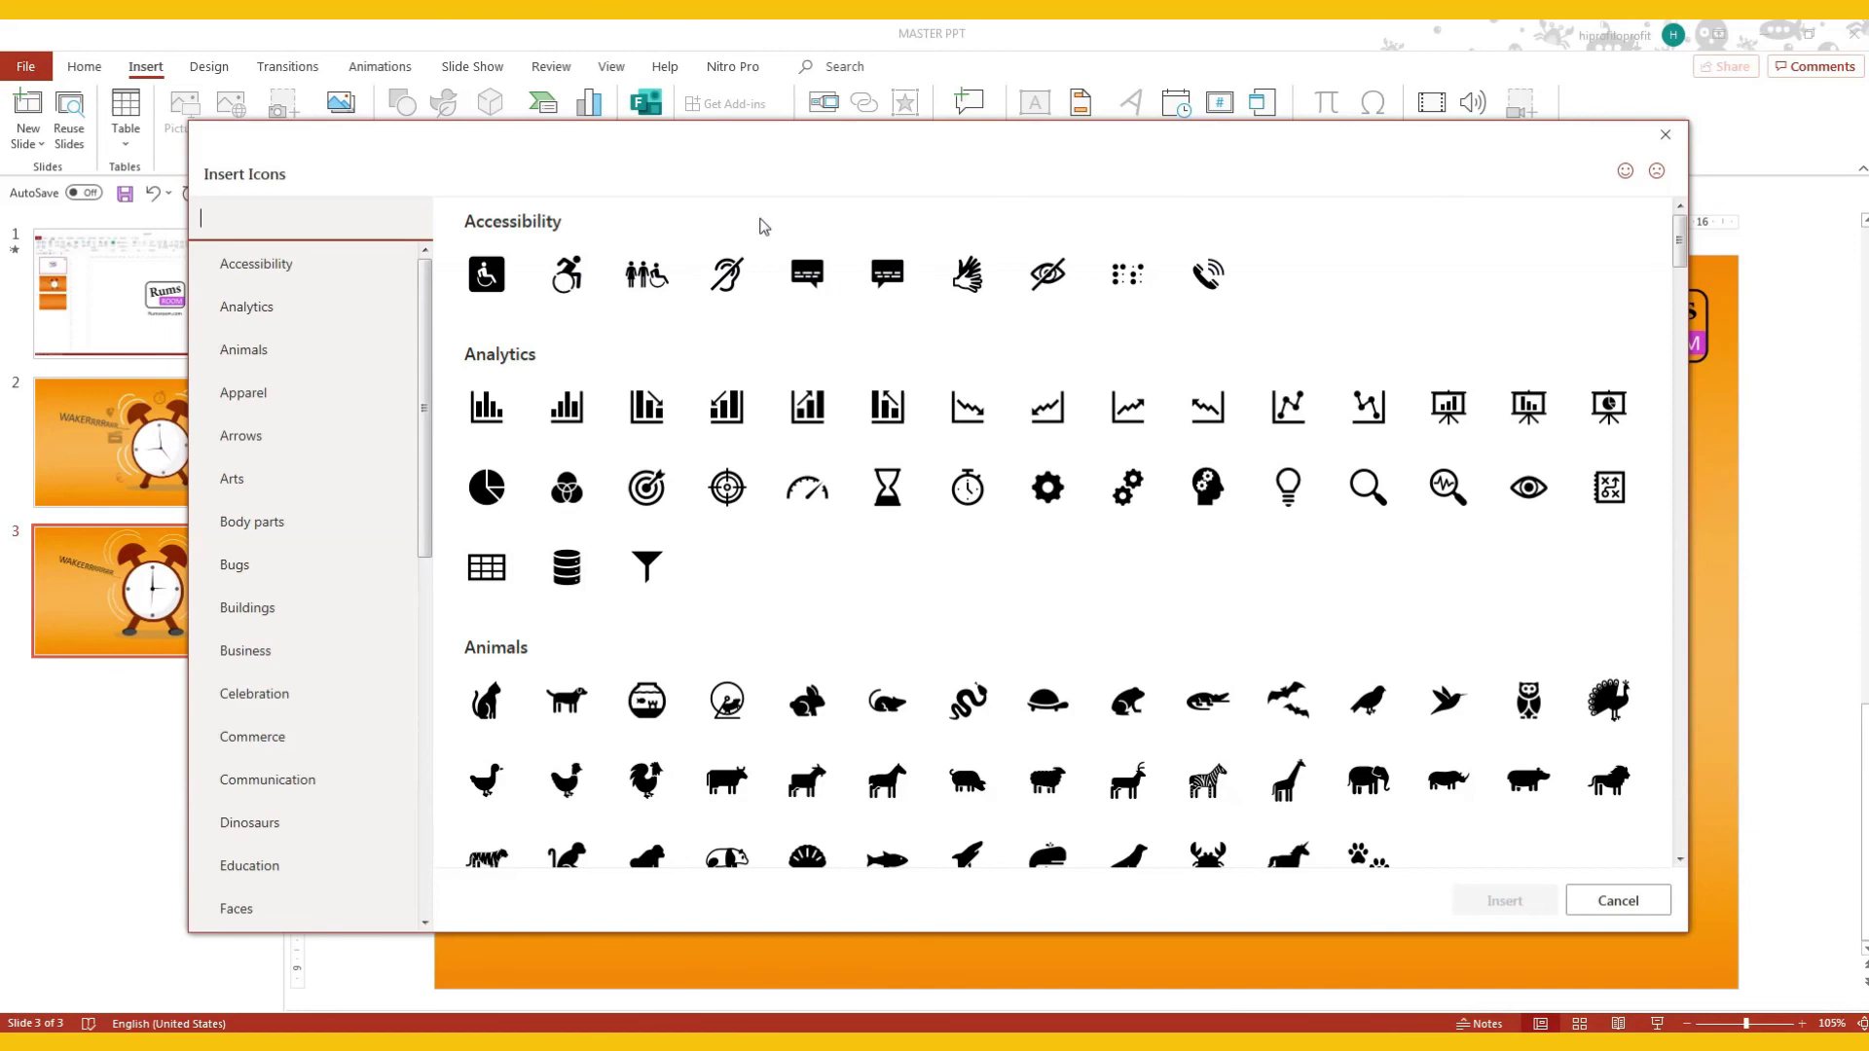
Tick the hourglass, lightbulb and wristwatch icons in the icon library.
left_click(884, 479)
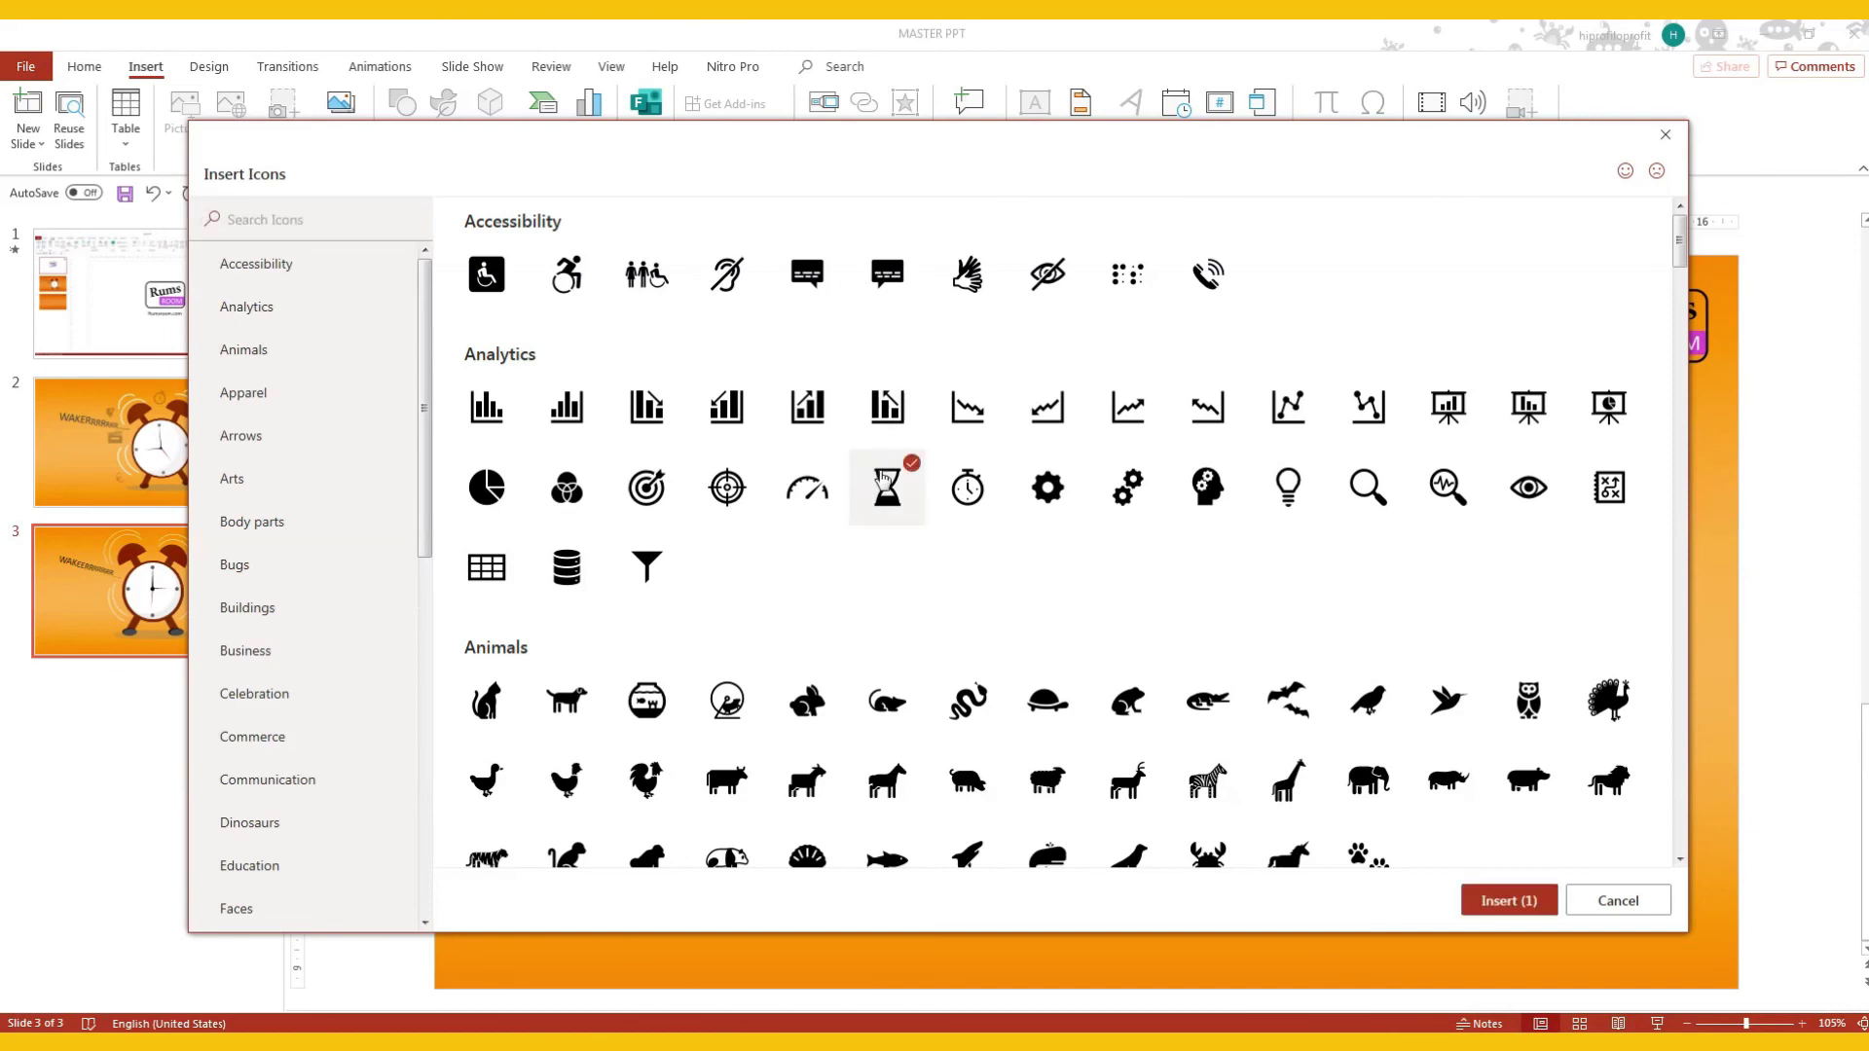
left_click(1302, 489)
scroll(965, 605, "down", 3)
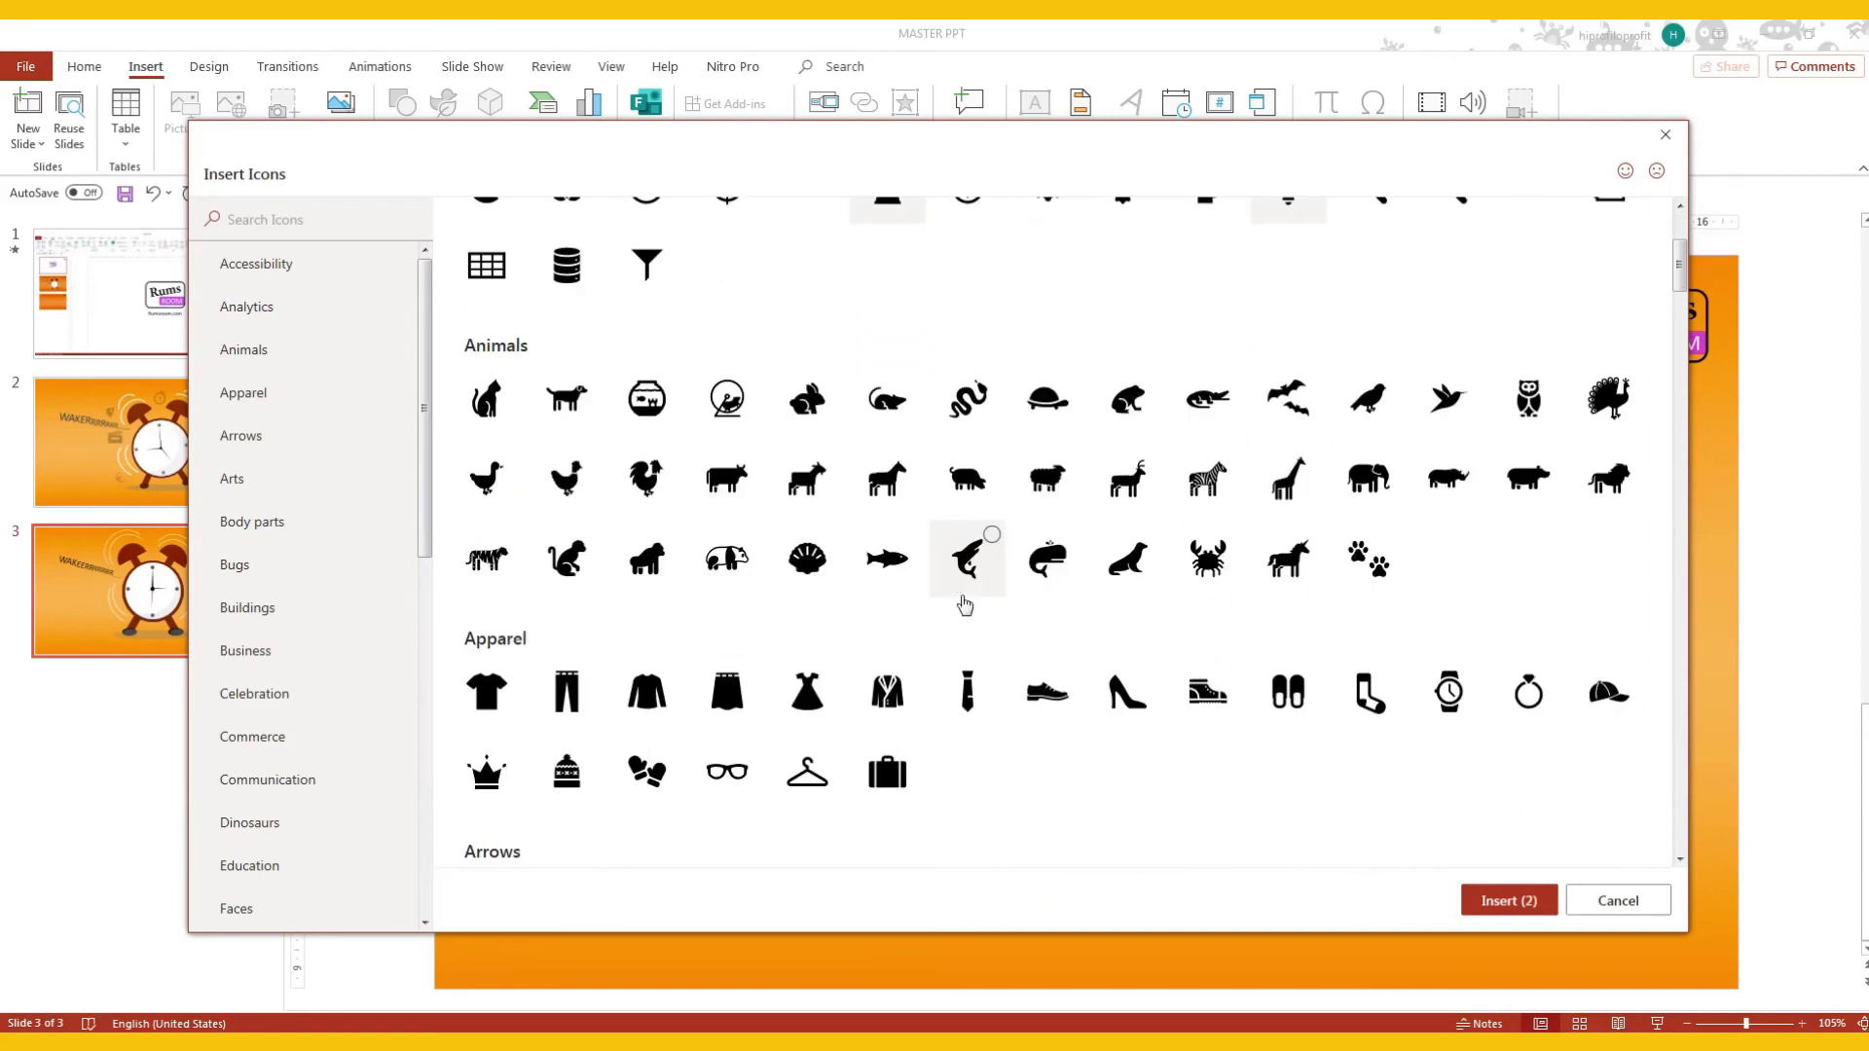
scroll(965, 605, "down", 2)
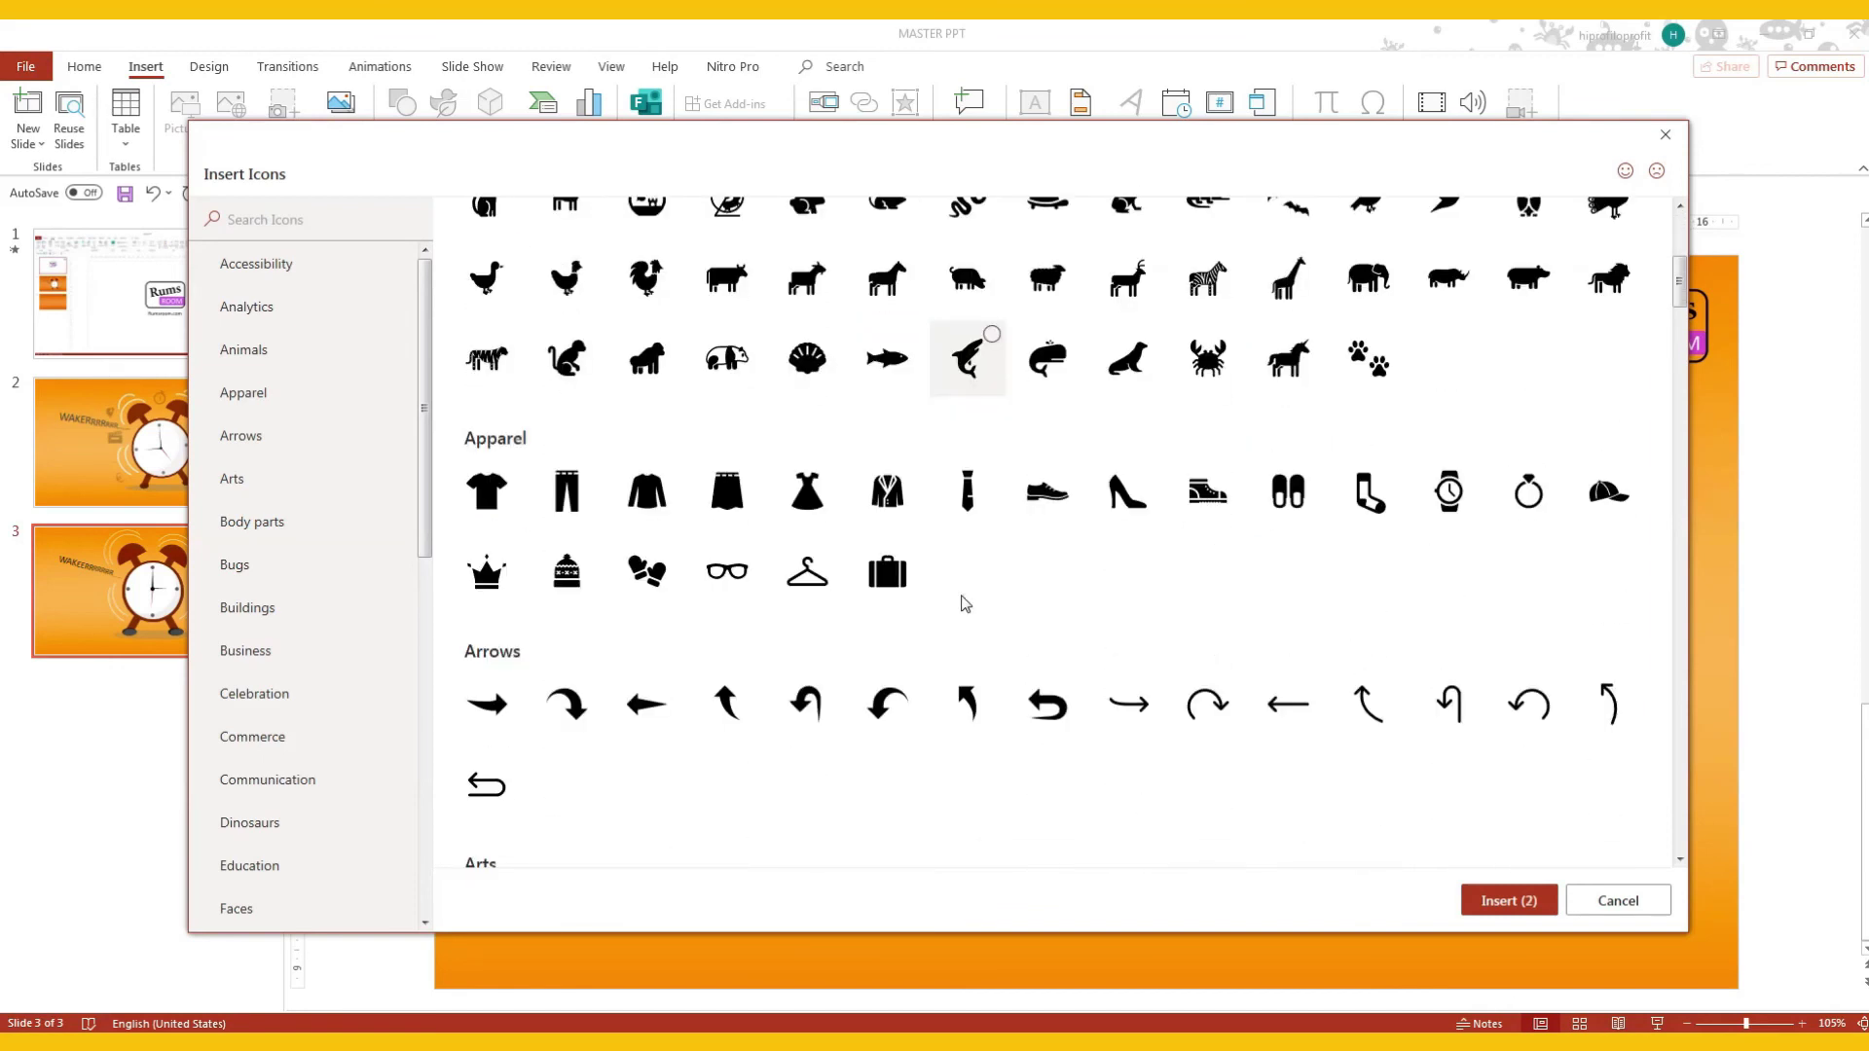
scroll(964, 605, "down", 1)
left_click(1436, 401)
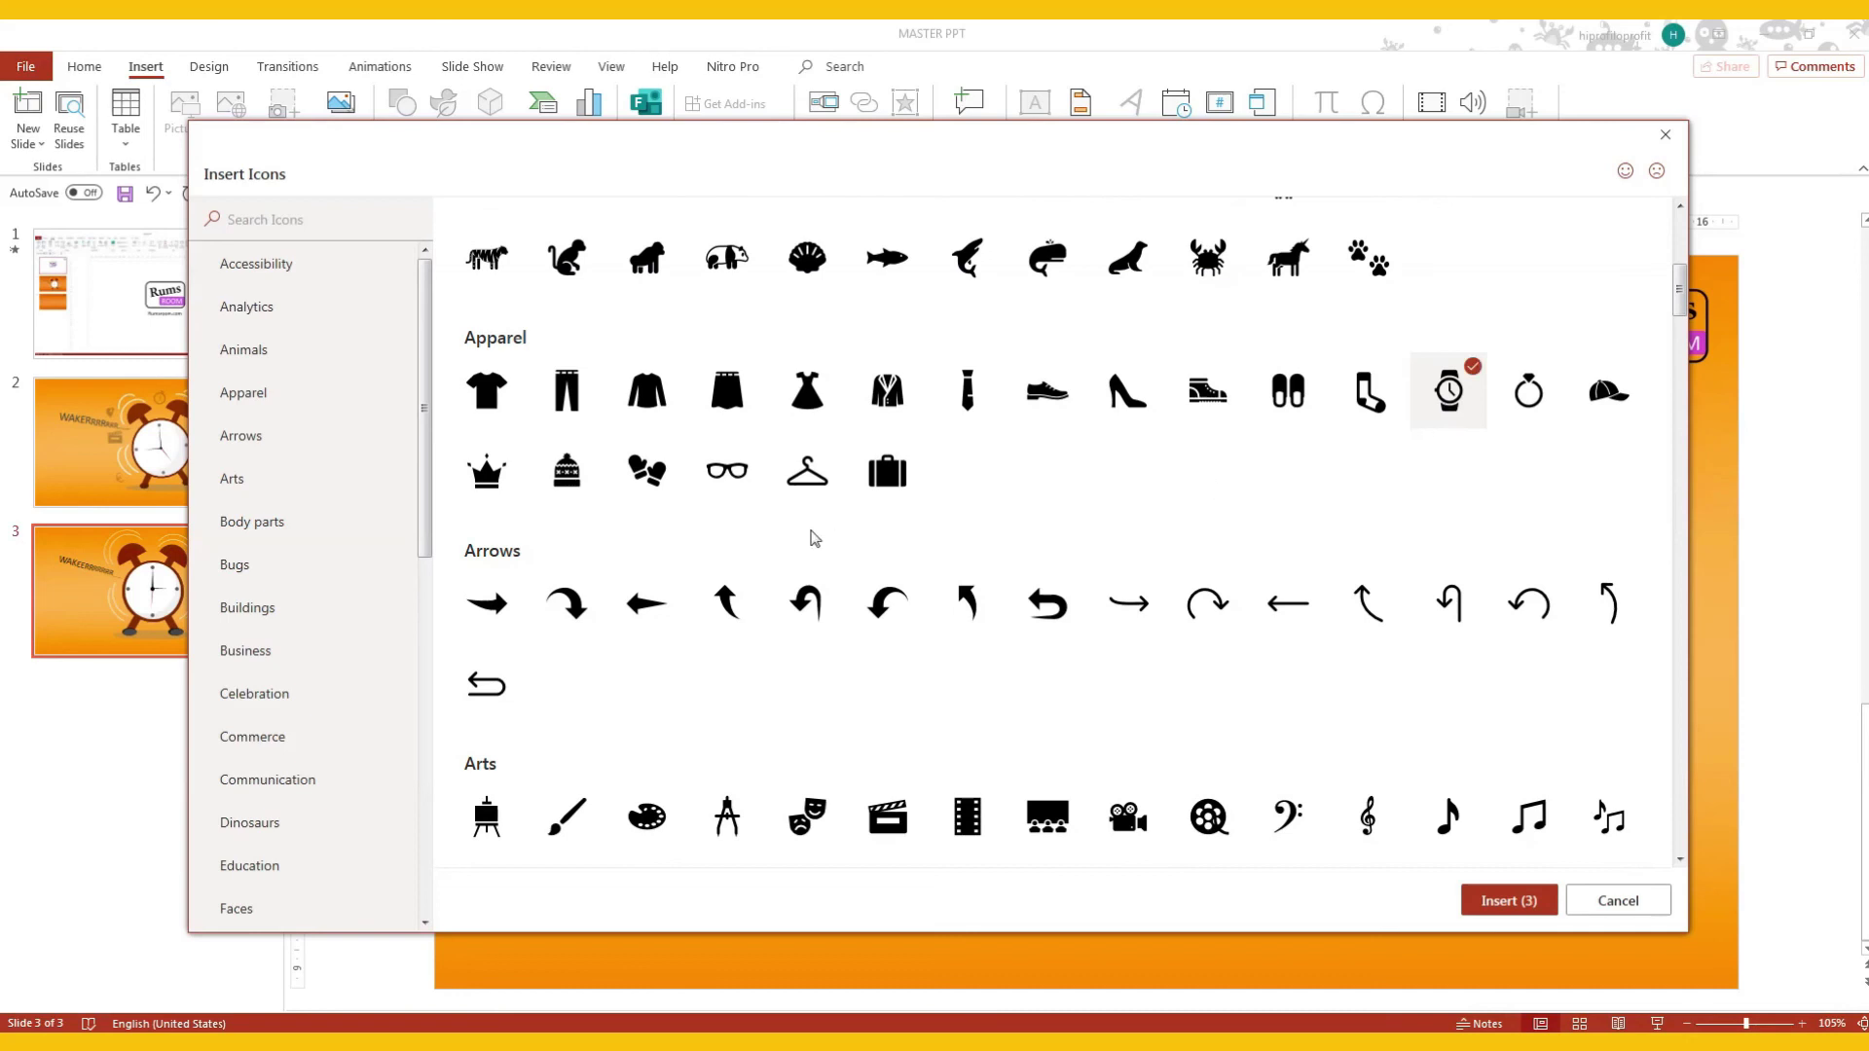
Also tick the lined document, euro sign and pencil icons, then insert all six.
scroll(1166, 502, "down", 2)
scroll(1166, 501, "down", 1)
scroll(1166, 501, "down", 2)
scroll(1166, 501, "down", 3)
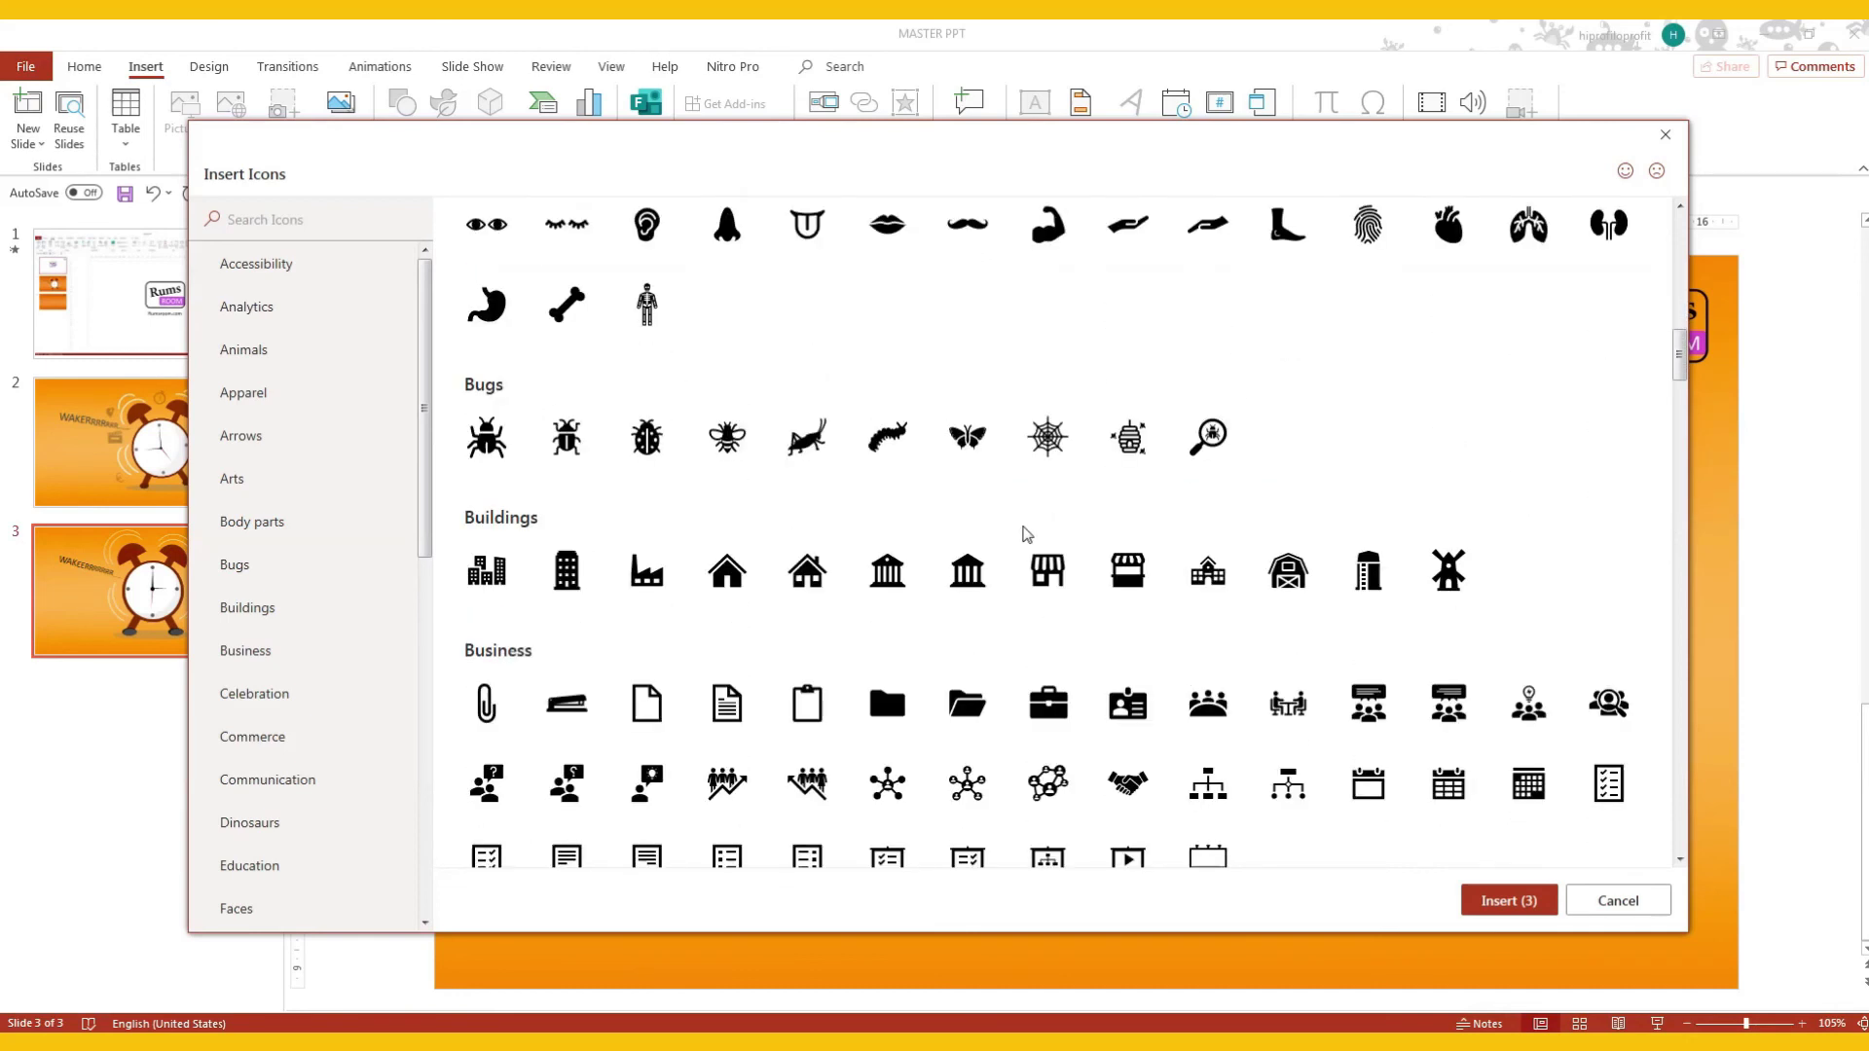
scroll(1012, 534, "down", 2)
left_click(723, 511)
scroll(950, 545, "down", 3)
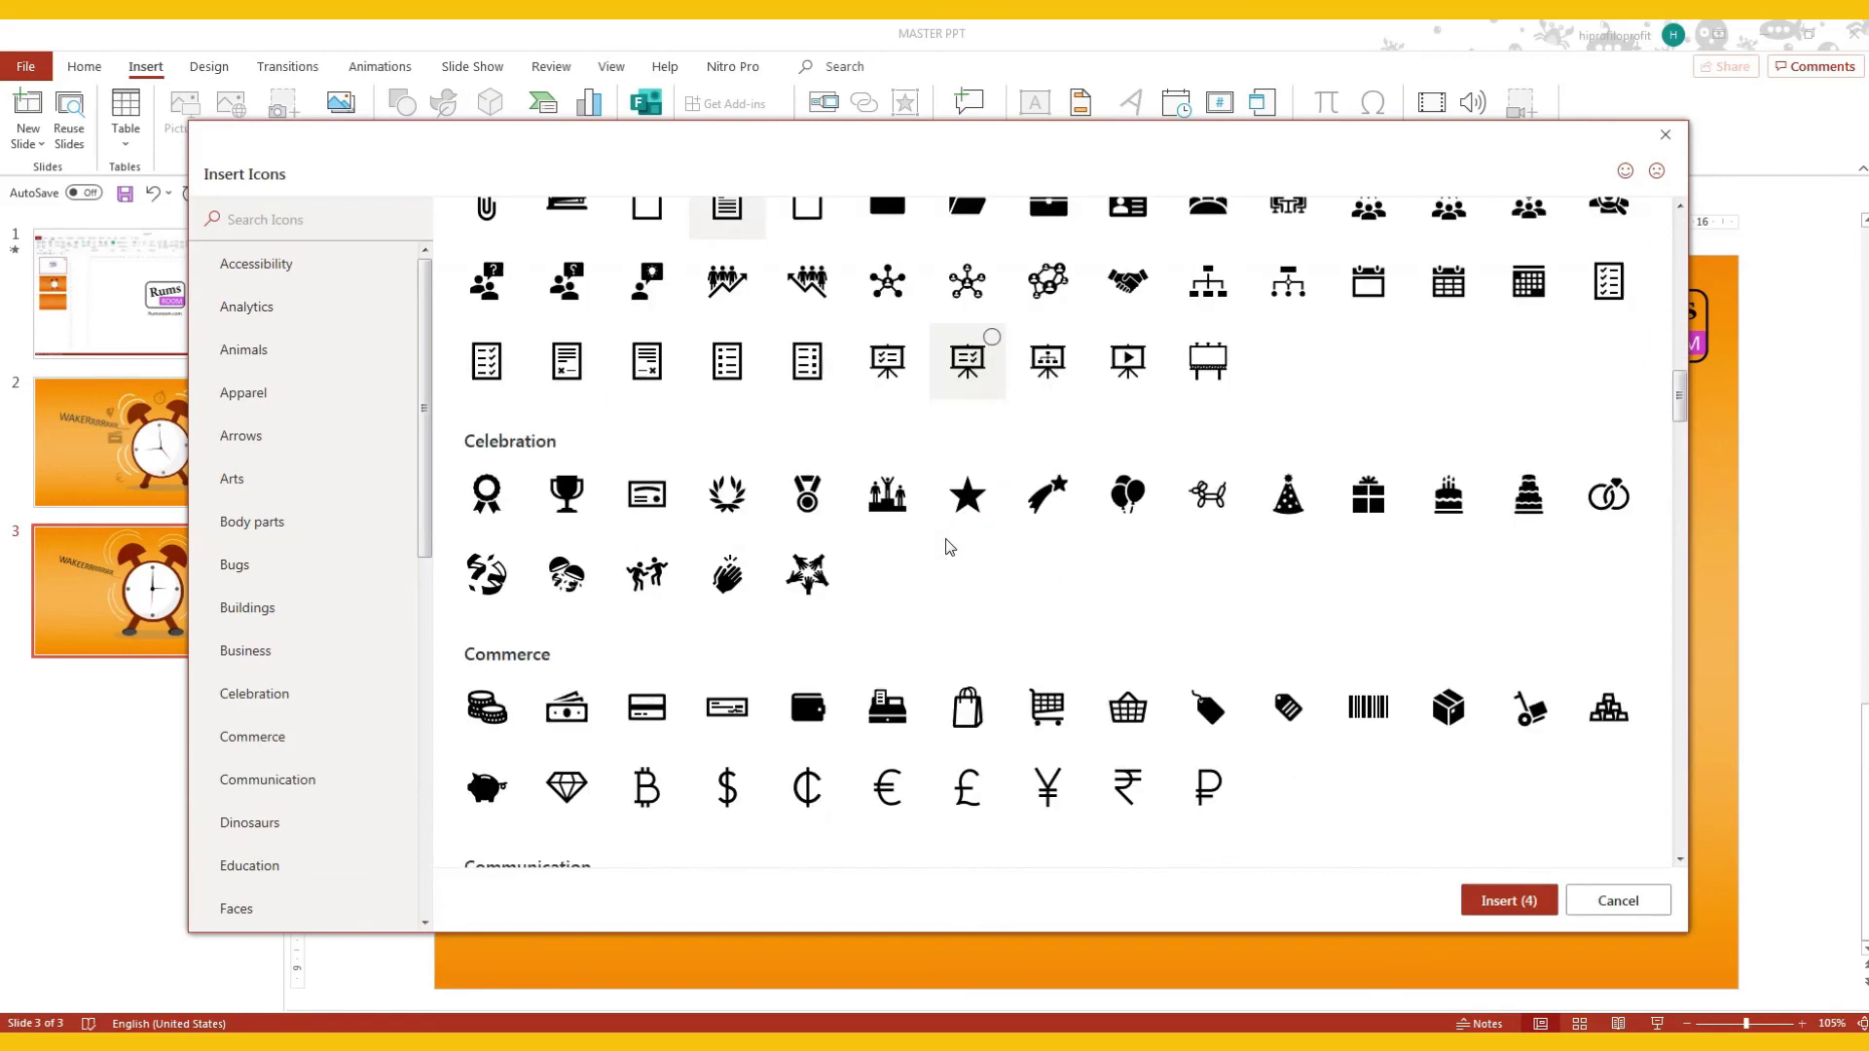
scroll(950, 547, "down", 2)
left_click(905, 584)
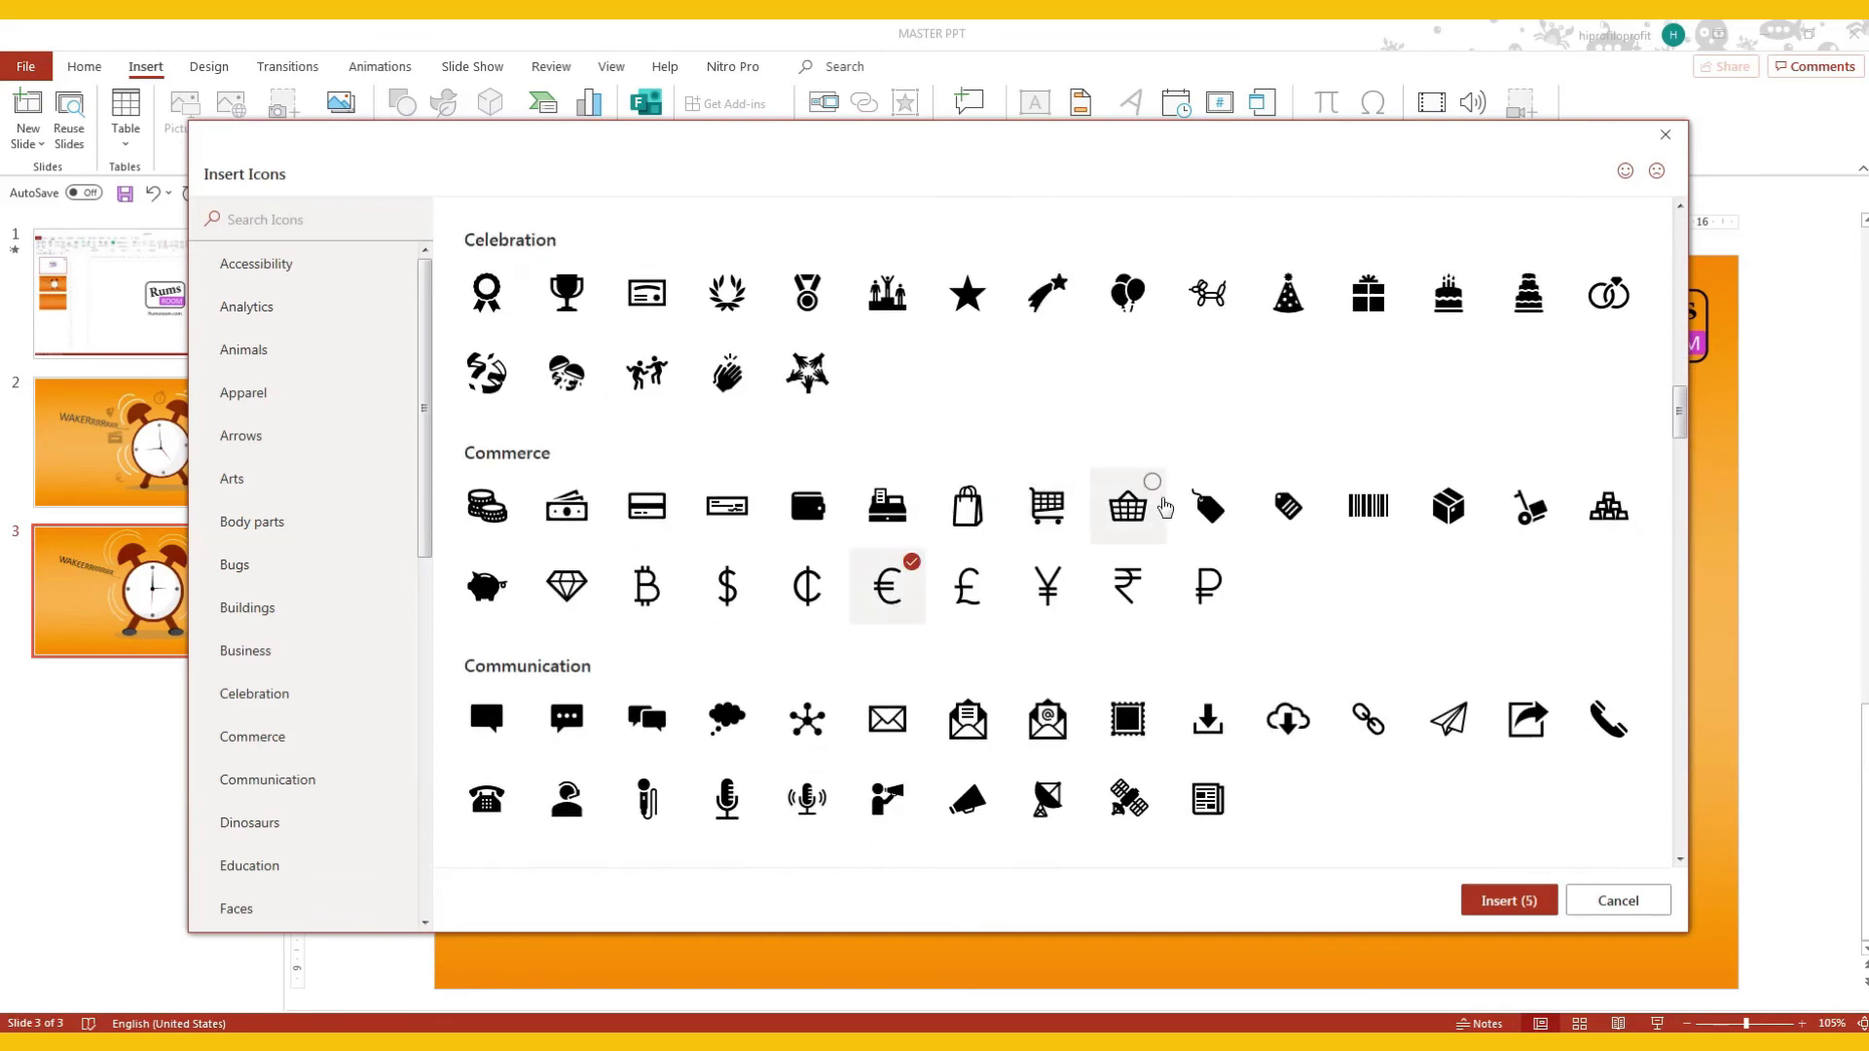
scroll(1164, 505, "down", 4)
scroll(1166, 506, "down", 1)
scroll(1164, 506, "down", 1)
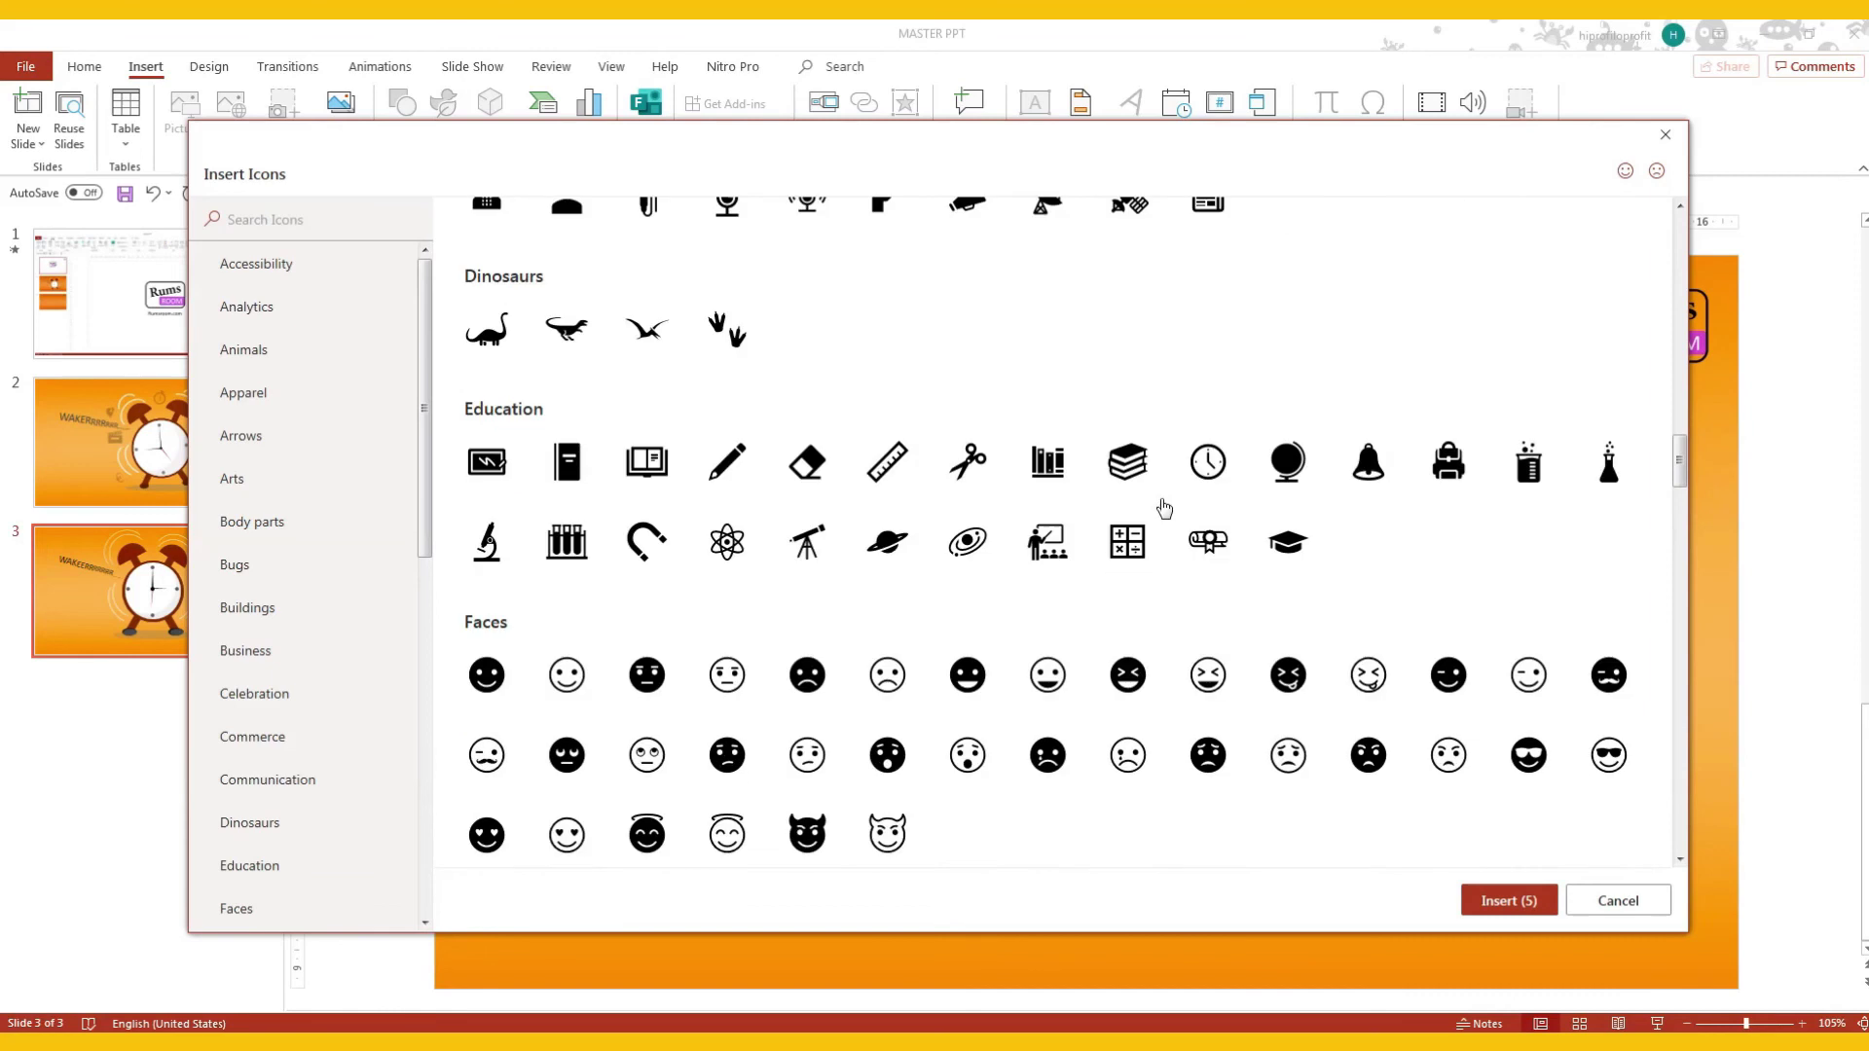
left_click(747, 480)
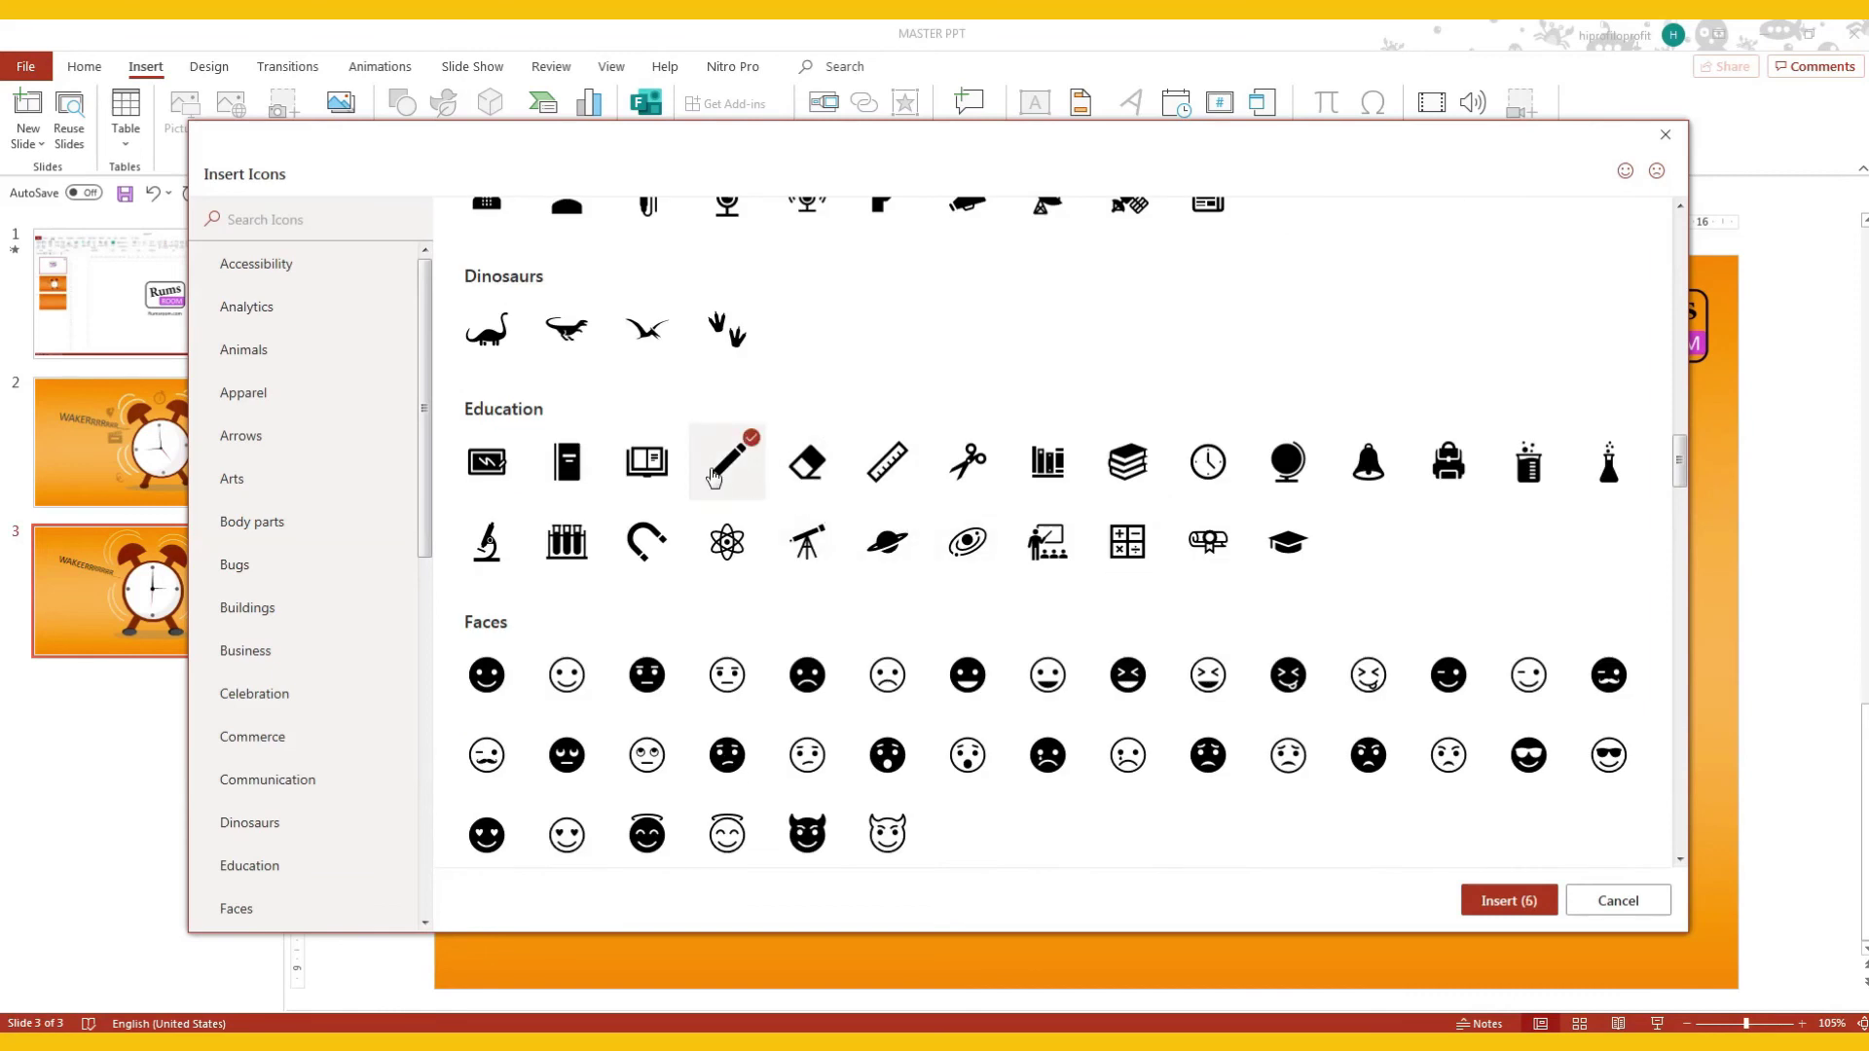
left_click(1509, 900)
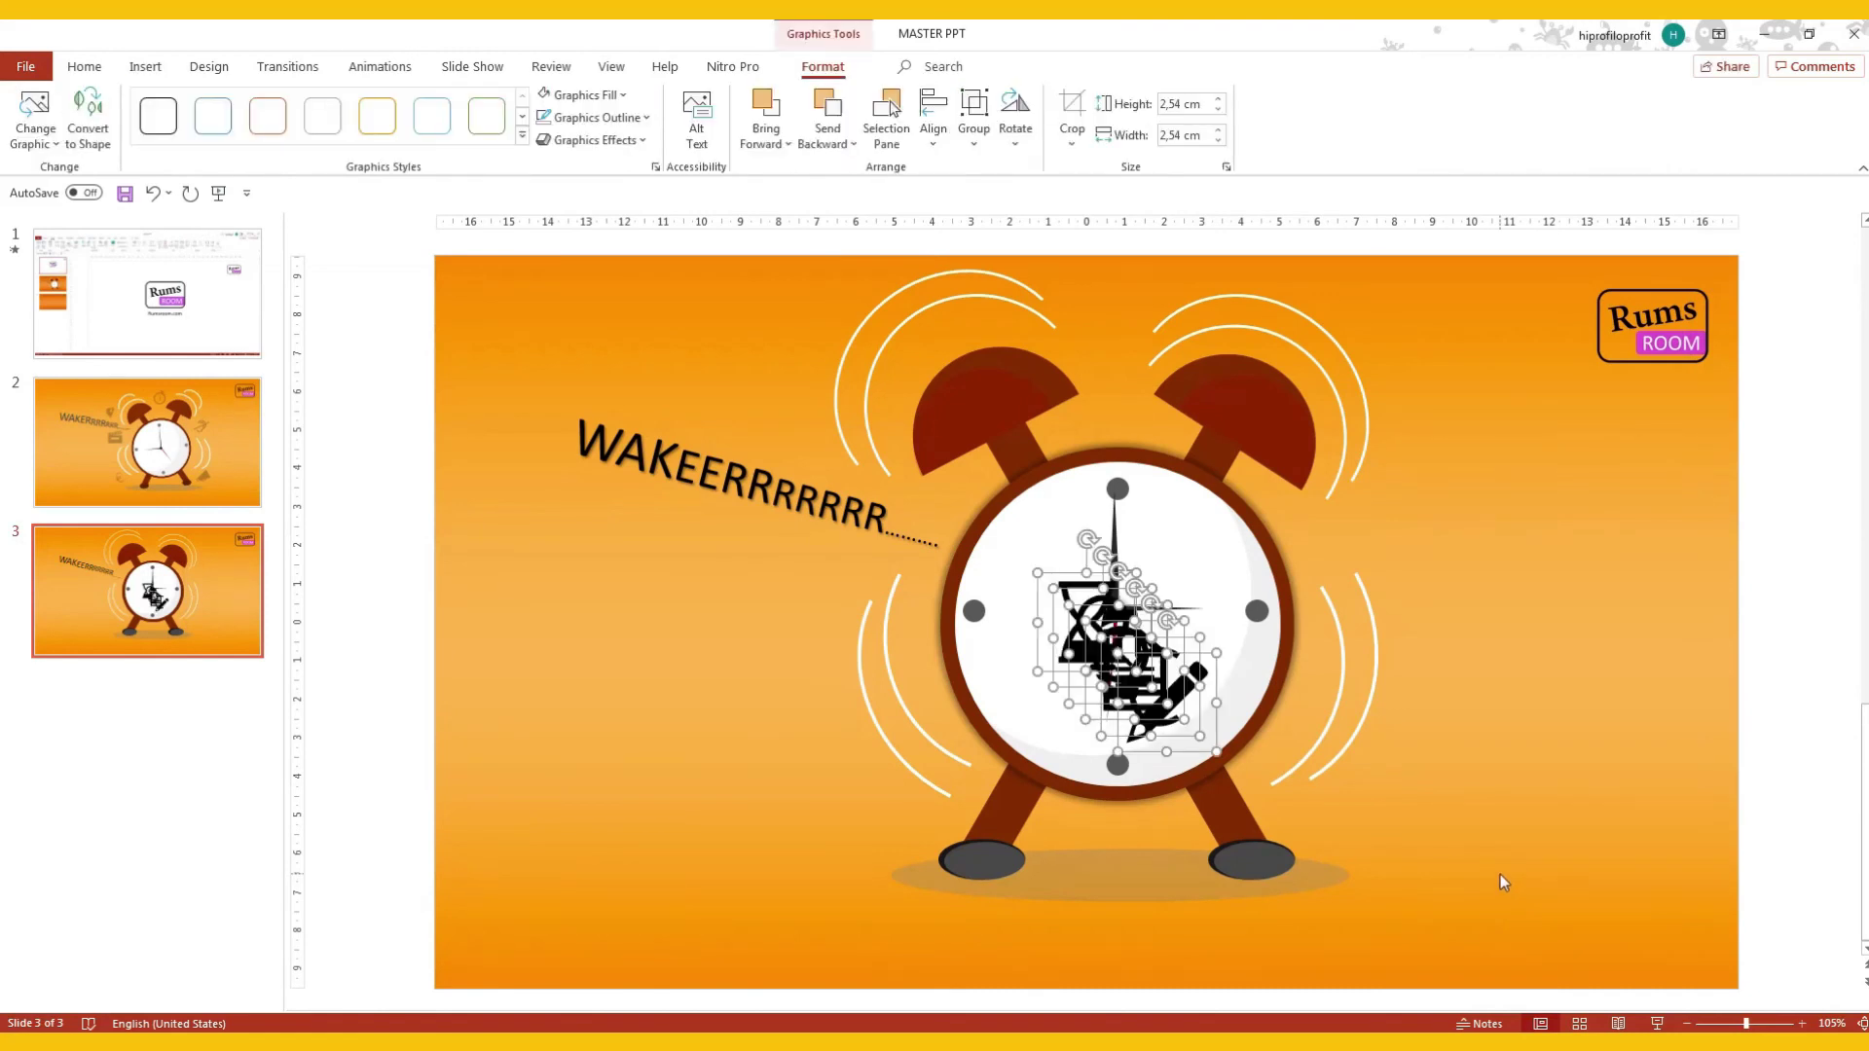
Move the icon stack off the clock face and put the pencil at the clock's upper right.
left_click_drag(1141, 696, 573, 754)
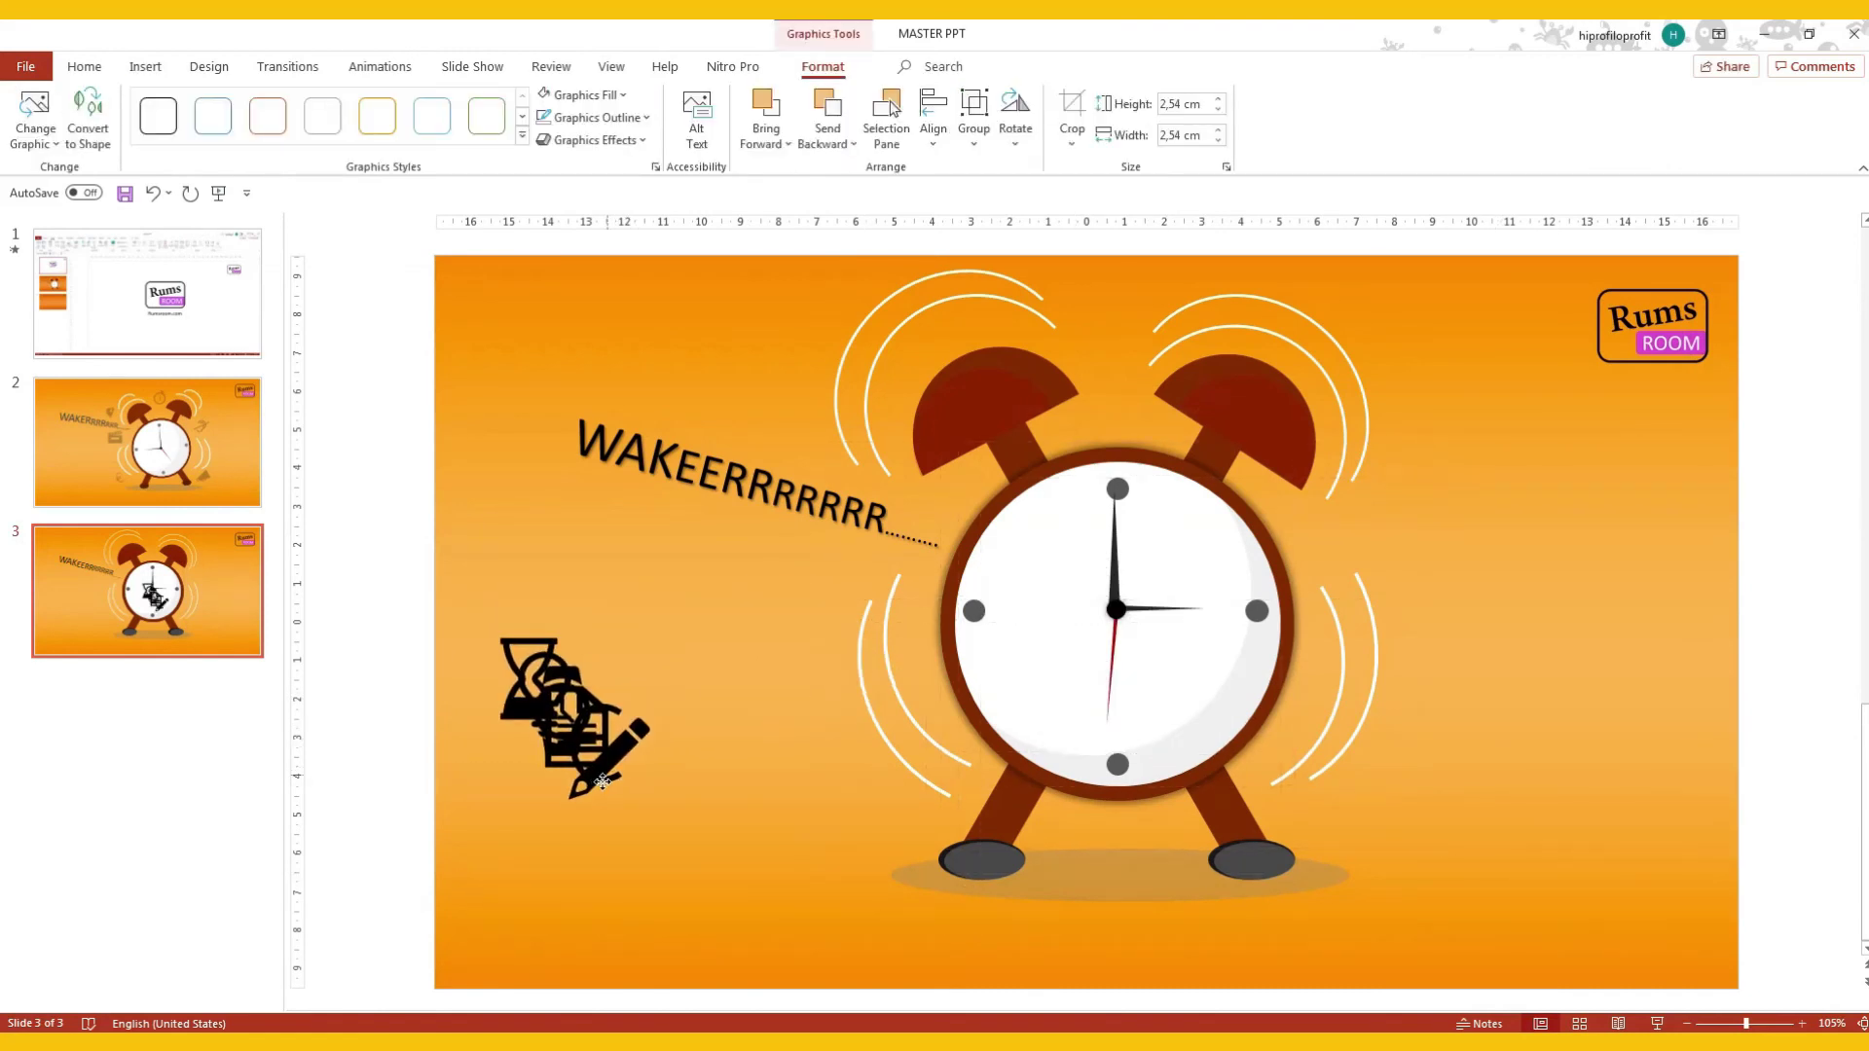
left_click(776, 793)
mouse_move(608, 774)
left_mouse_down()
mouse_move(1189, 626)
mouse_move(1407, 482)
left_mouse_up()
Pull out the euro icon, tilt it about 45° counter-clockwise, and place it by the clock's left leg.
left_click(581, 778)
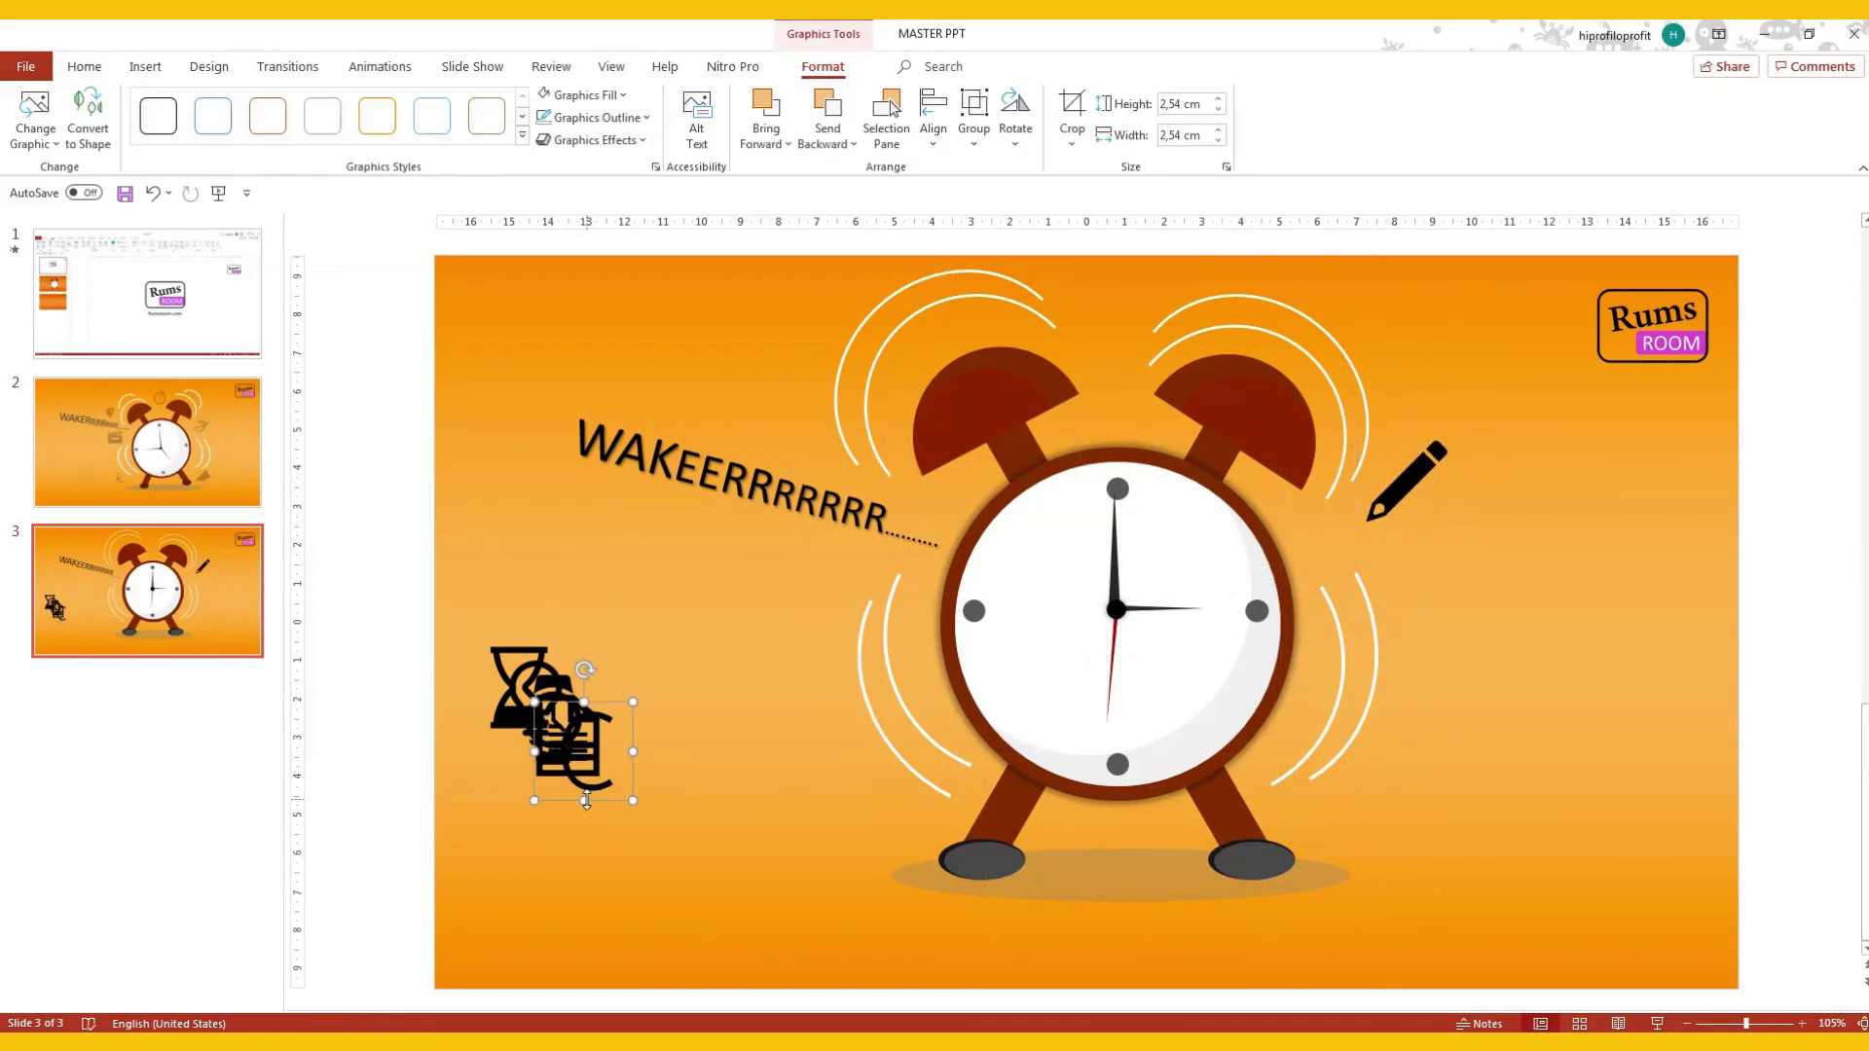
left_click_drag(594, 800, 824, 835)
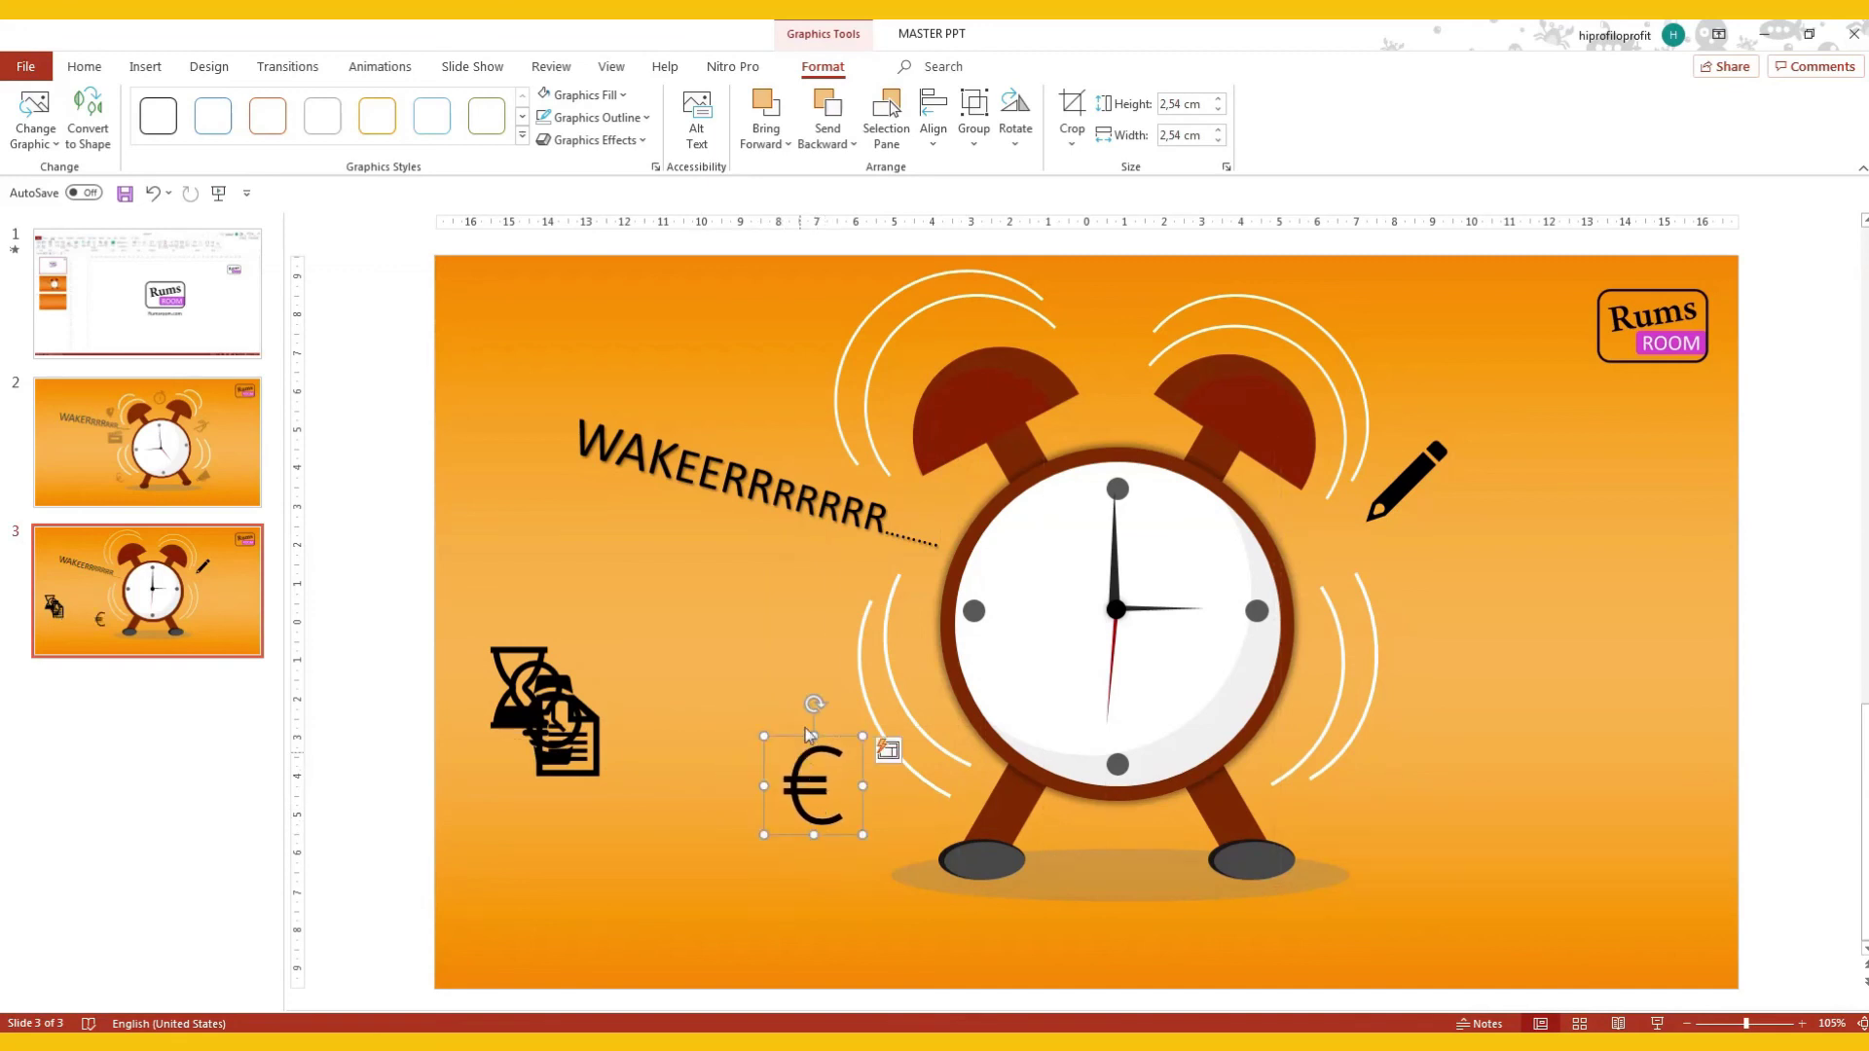
left_click_drag(813, 702, 754, 728)
left_click(874, 834)
left_click(873, 834)
mouse_move(818, 828)
left_mouse_down()
mouse_move(857, 866)
mouse_move(855, 847)
left_mouse_up()
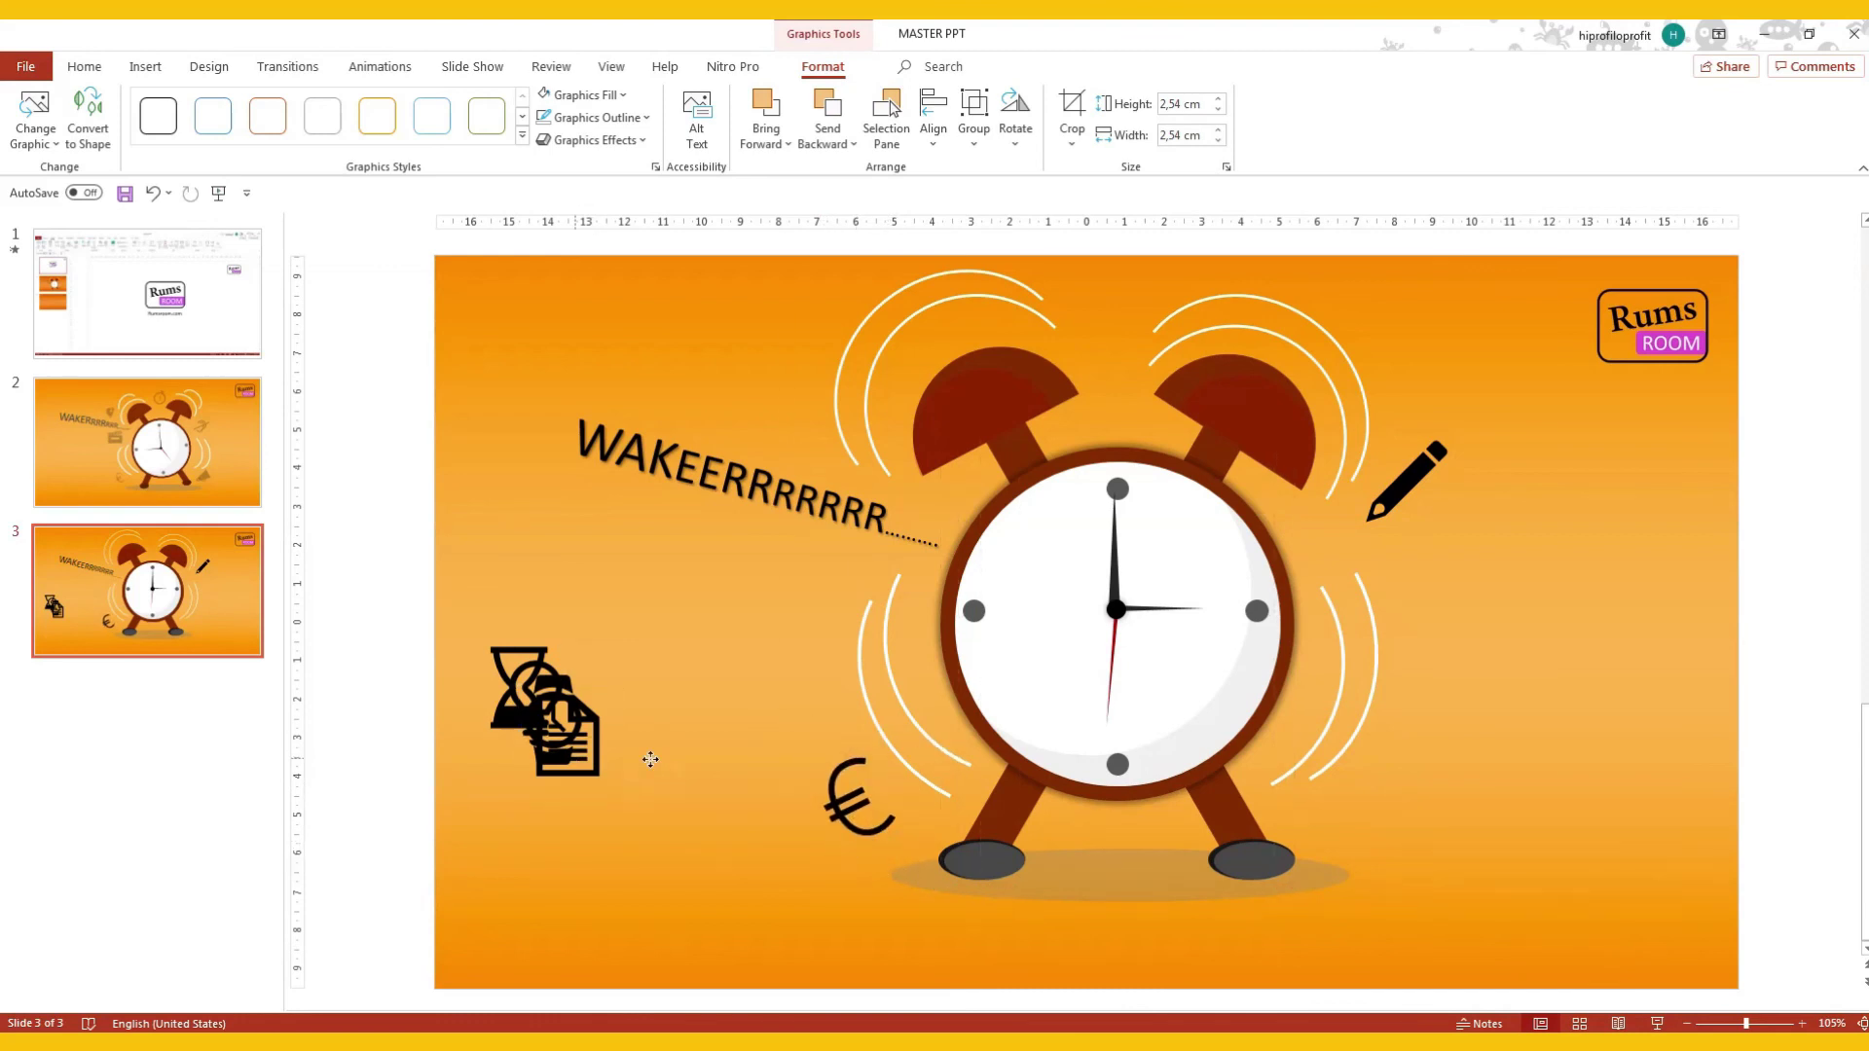
Place the tilted document right of the clock, the watch to its left, the lightbulb upper left.
left_click_drag(579, 745, 1467, 676)
left_click_drag(1450, 582, 1485, 593)
left_click_drag(549, 716, 804, 639)
left_click(551, 714)
left_click_drag(552, 713, 808, 367)
Set the hourglass tilted right of the clock, pencil above it, nudge the euro, tilt the watch.
left_click(538, 717)
left_click(1400, 492)
mouse_move(538, 717)
left_mouse_down()
mouse_move(1486, 477)
mouse_move(1123, 330)
left_mouse_up()
left_click_drag(1486, 477, 1394, 522)
left_click_drag(1394, 439, 1420, 443)
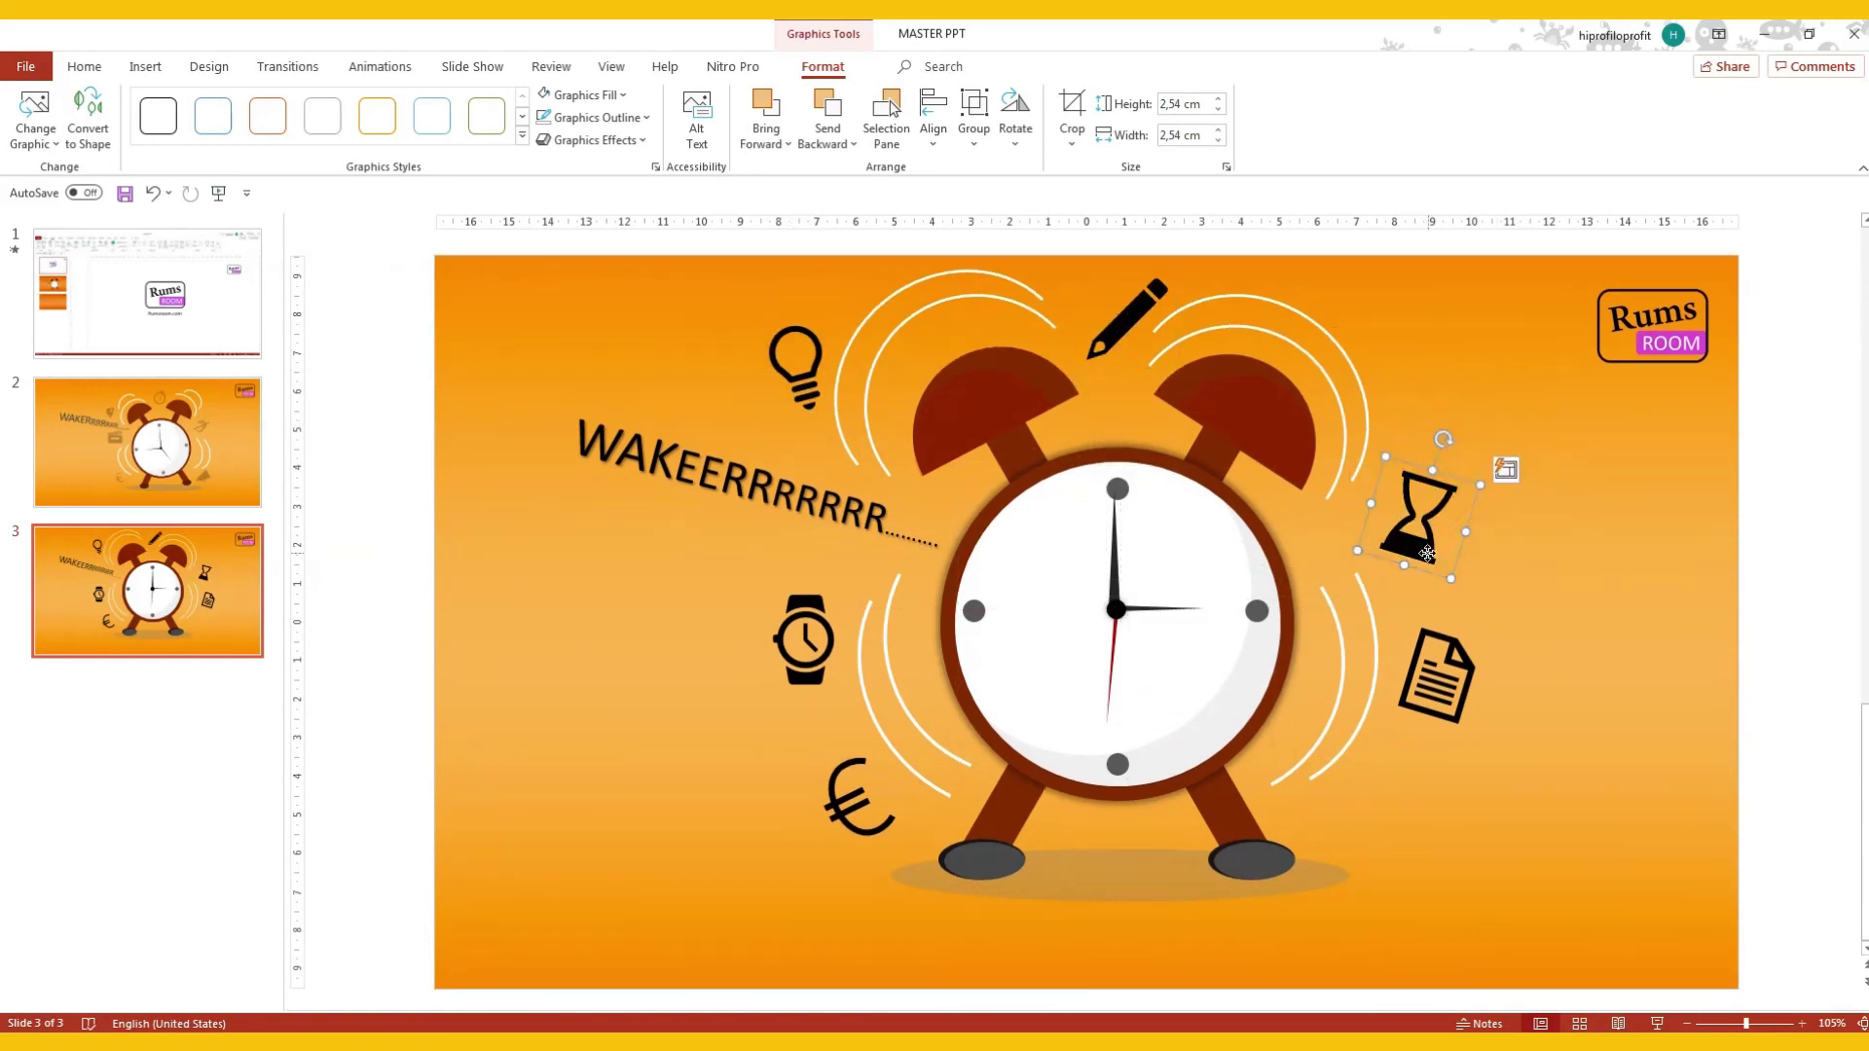
left_click_drag(859, 820, 891, 835)
left_click(804, 640)
left_click_drag(804, 572, 827, 574)
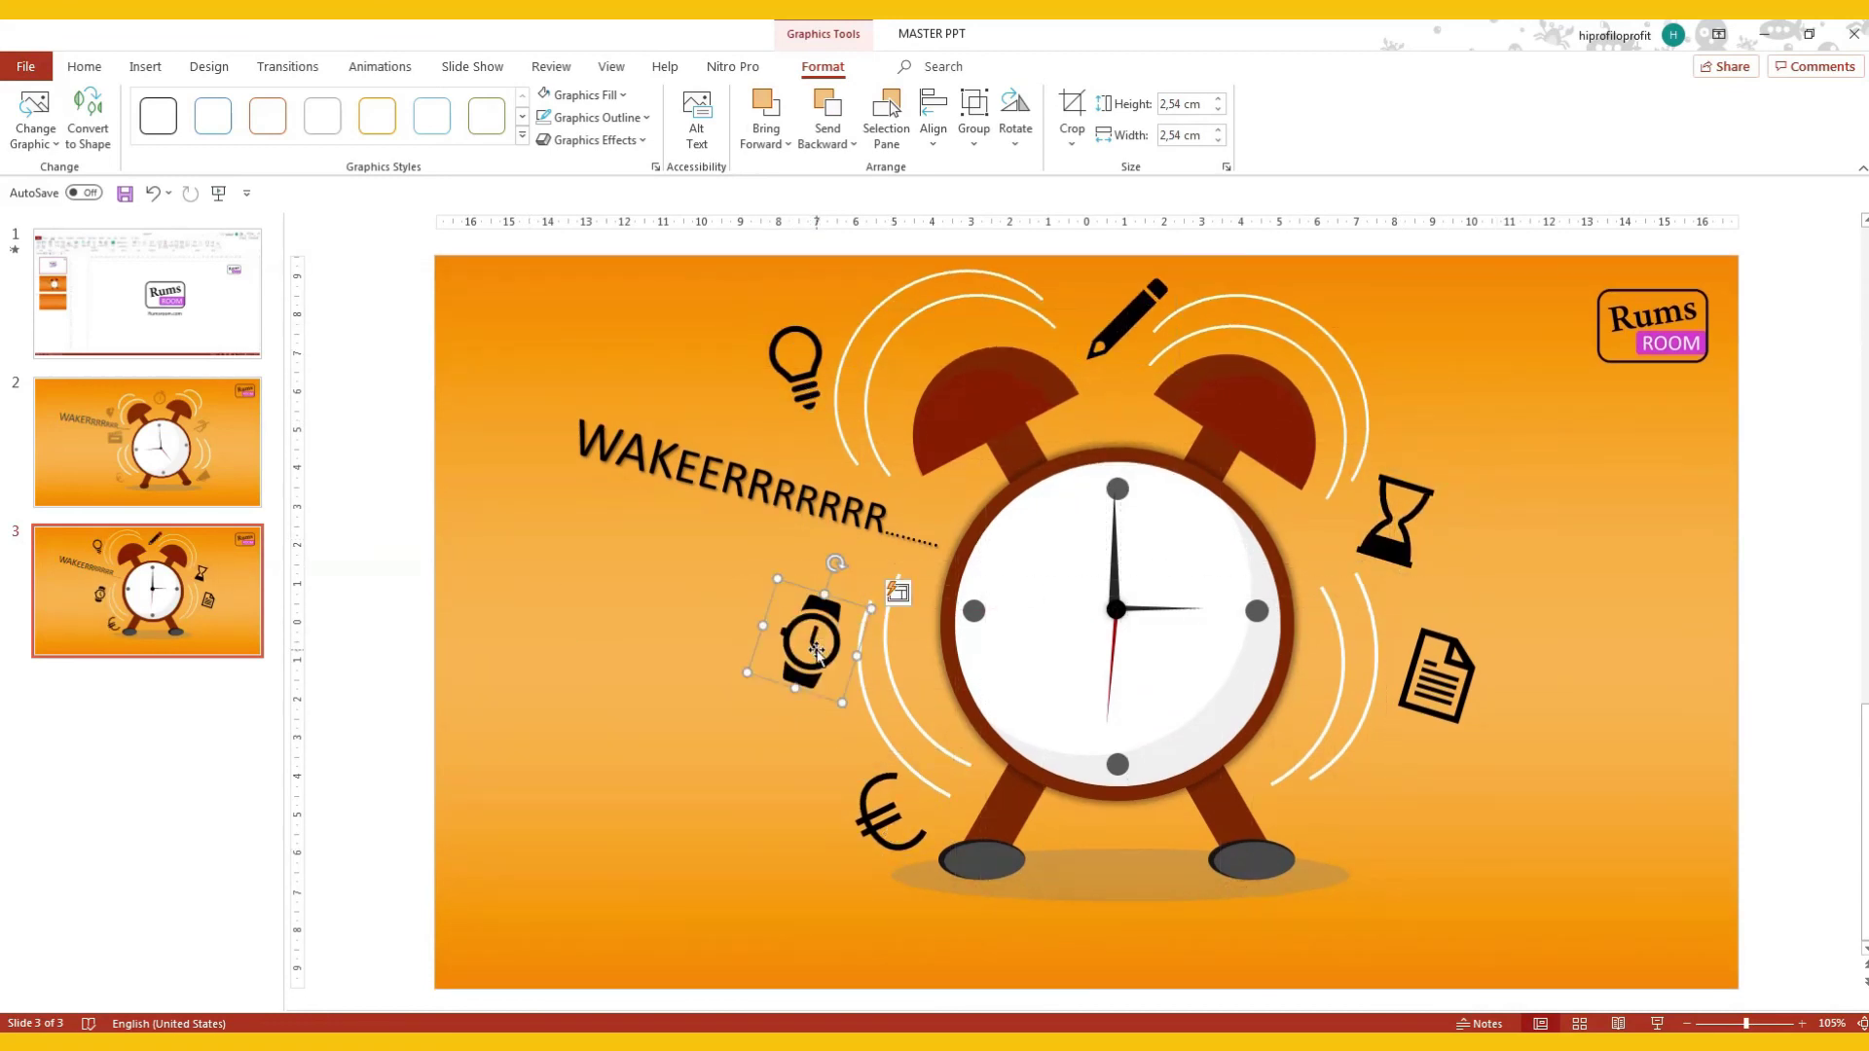
left_click(628, 739)
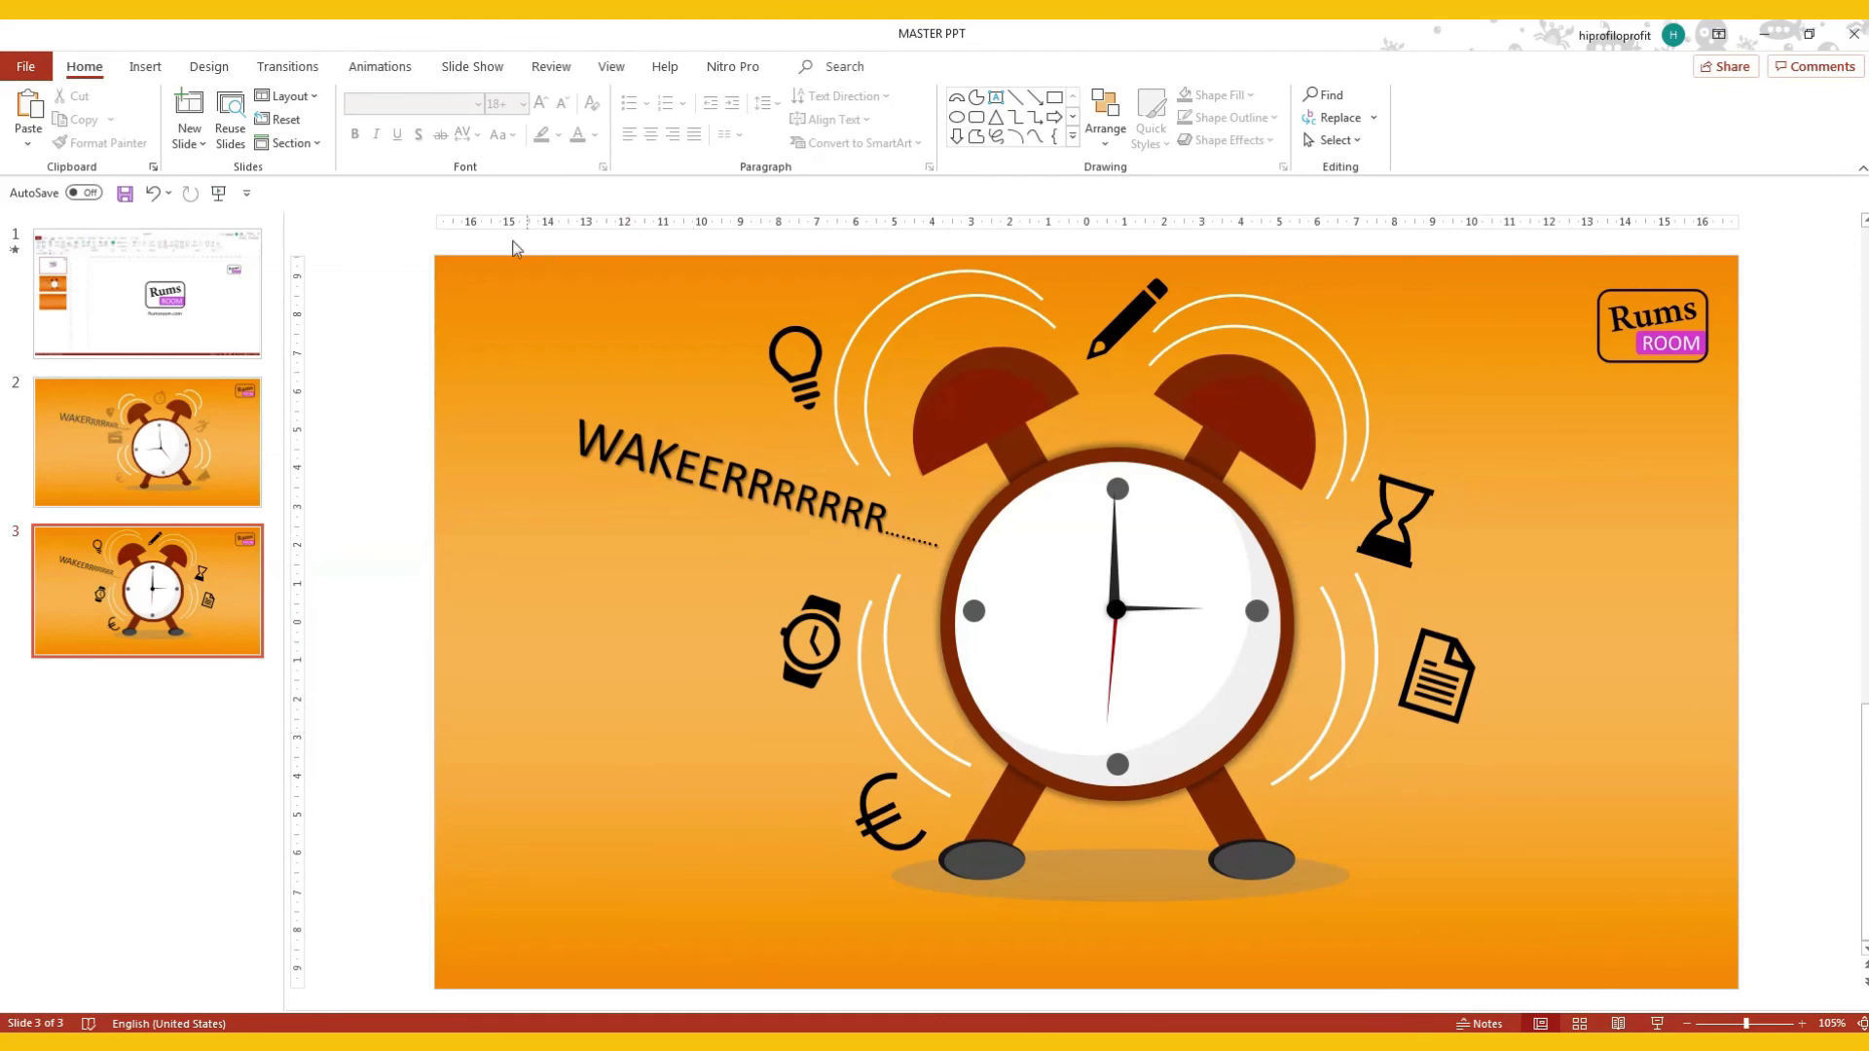
Group the clock, WAKEERRR caption and six icons with Ctrl+G, then nudge the group down-right.
left_click_drag(508, 237, 1584, 952)
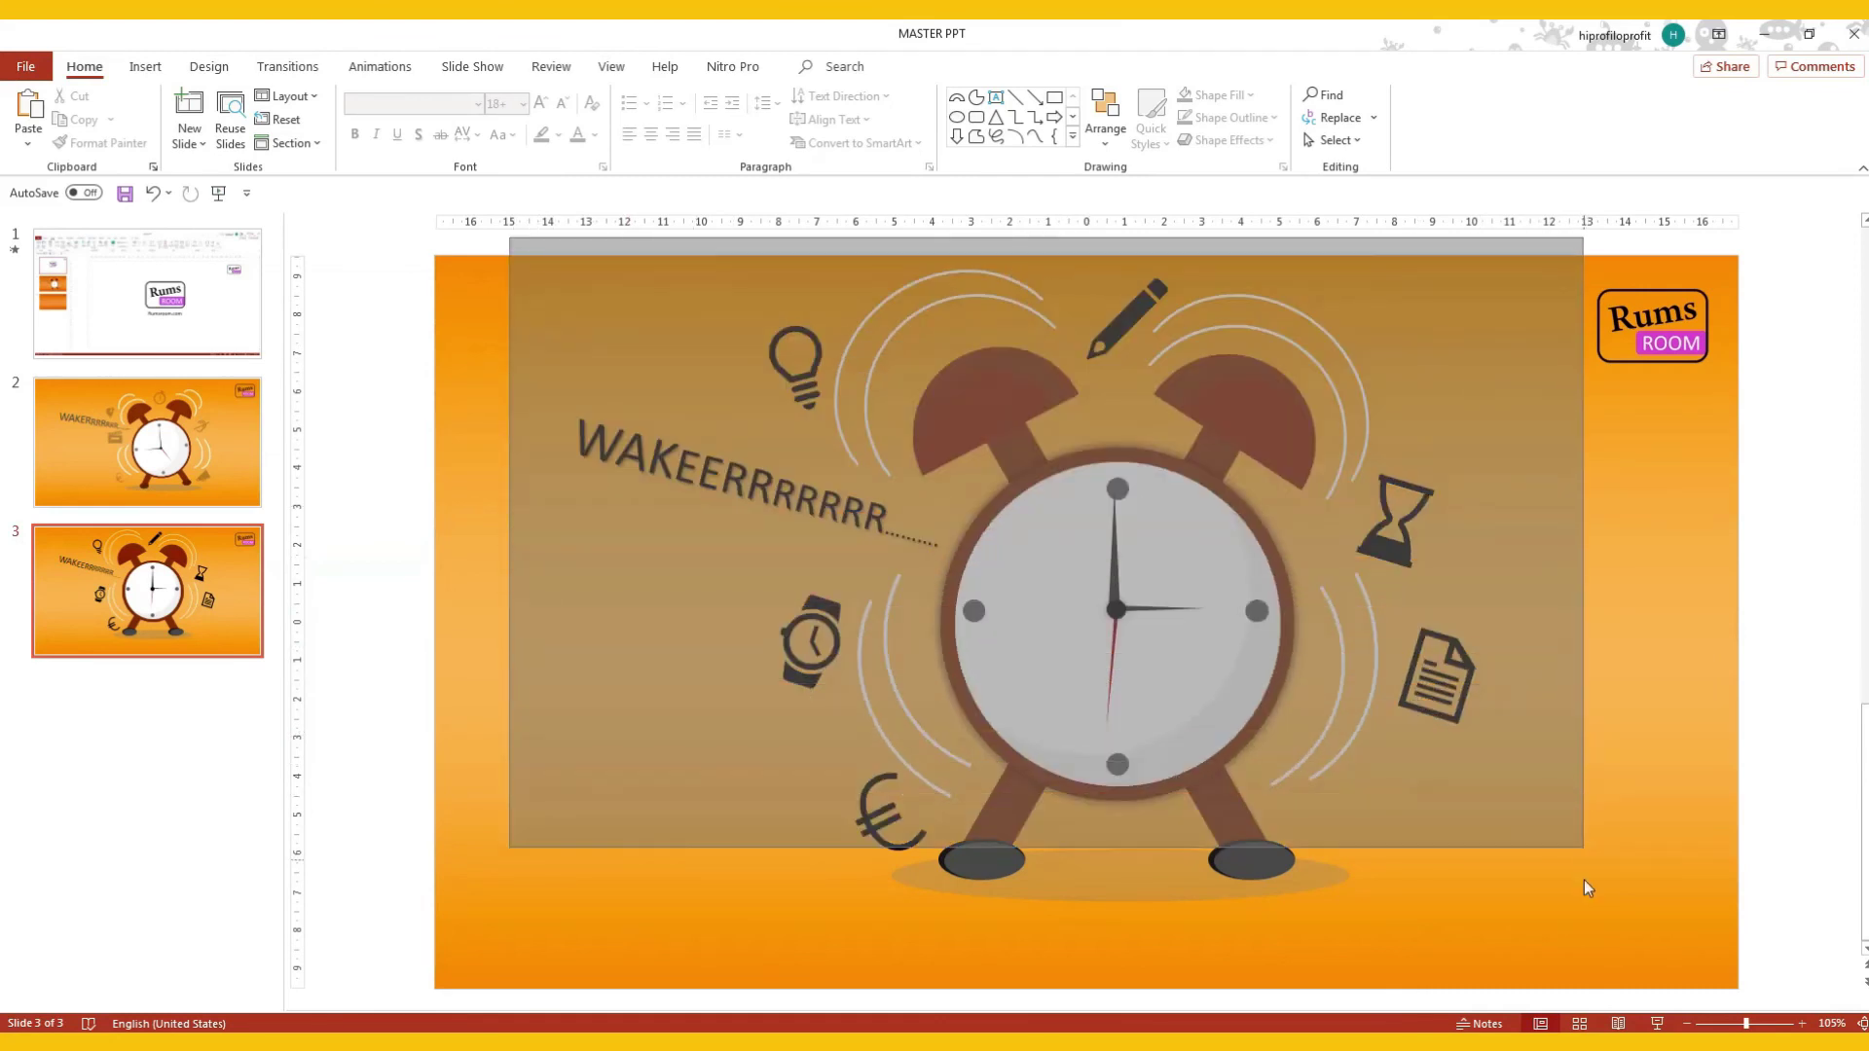
left_click_drag(1584, 960, 1585, 986)
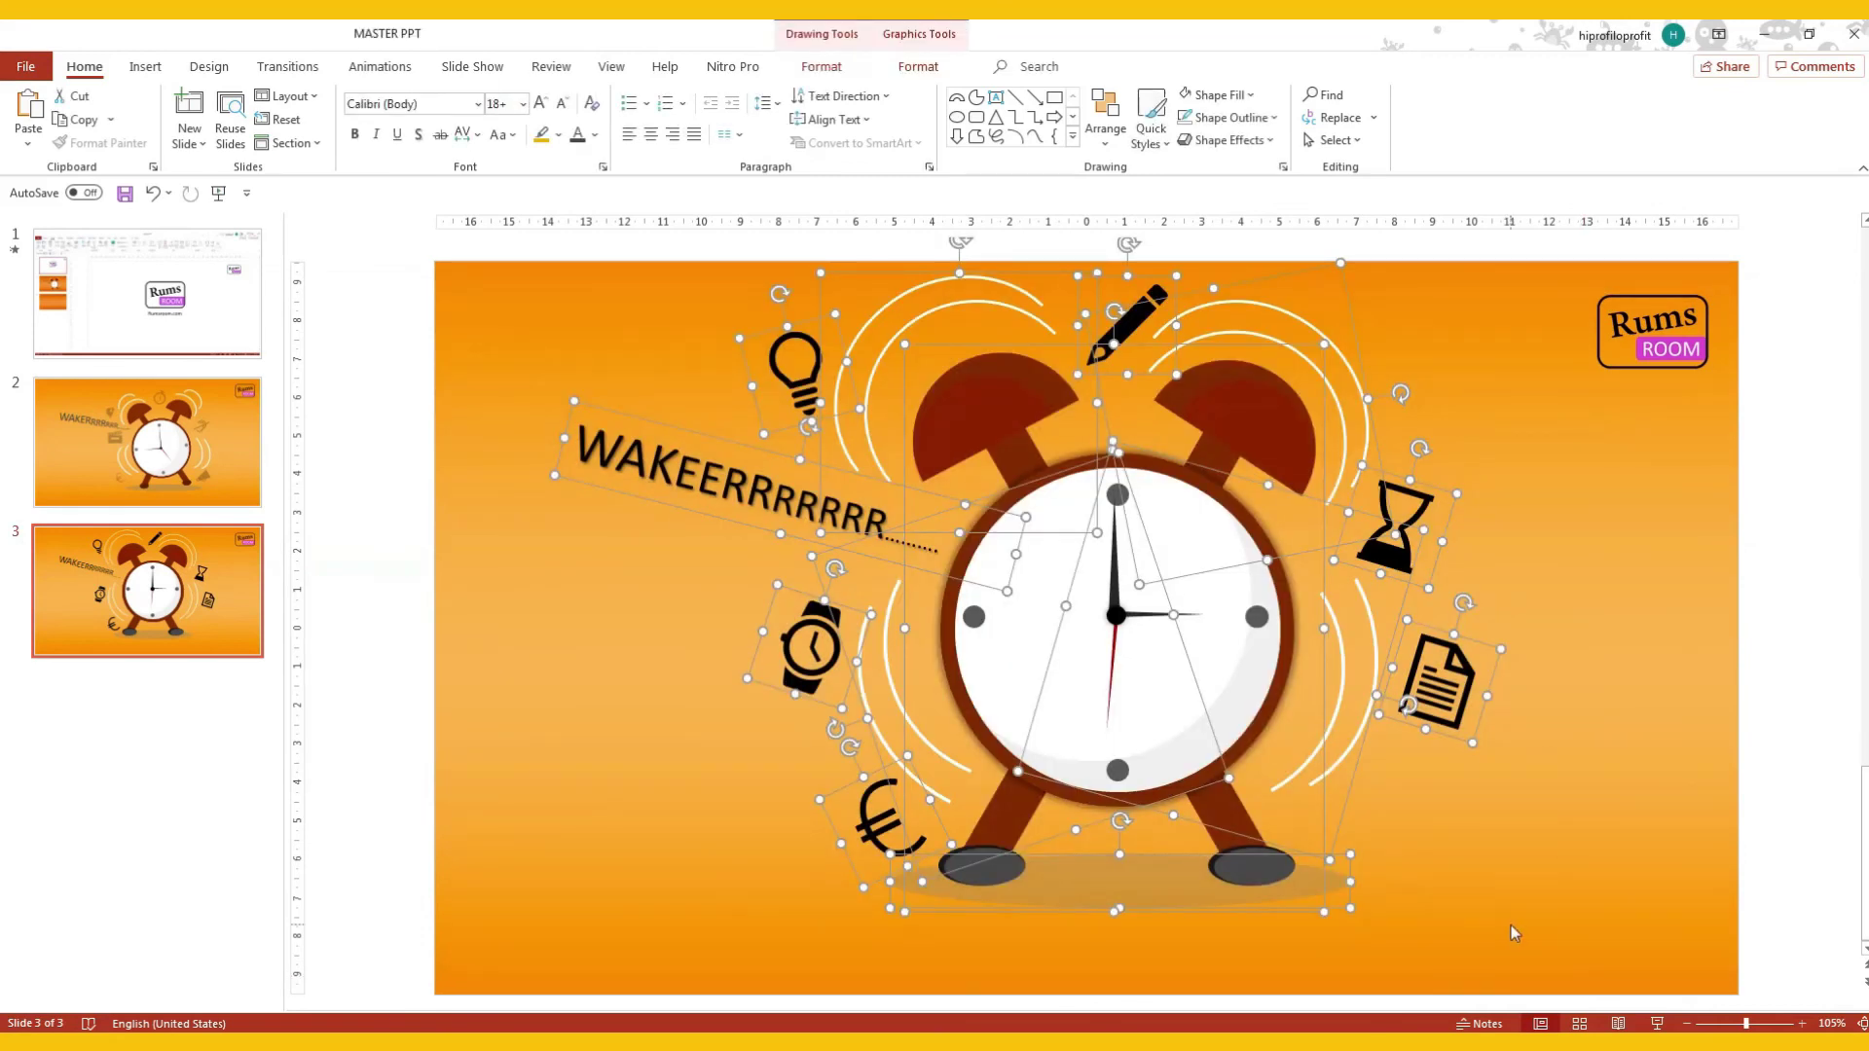
key("ctrl+g")
mouse_move(1313, 917)
left_mouse_down()
mouse_move(1340, 952)
mouse_move(1314, 950)
left_mouse_up()
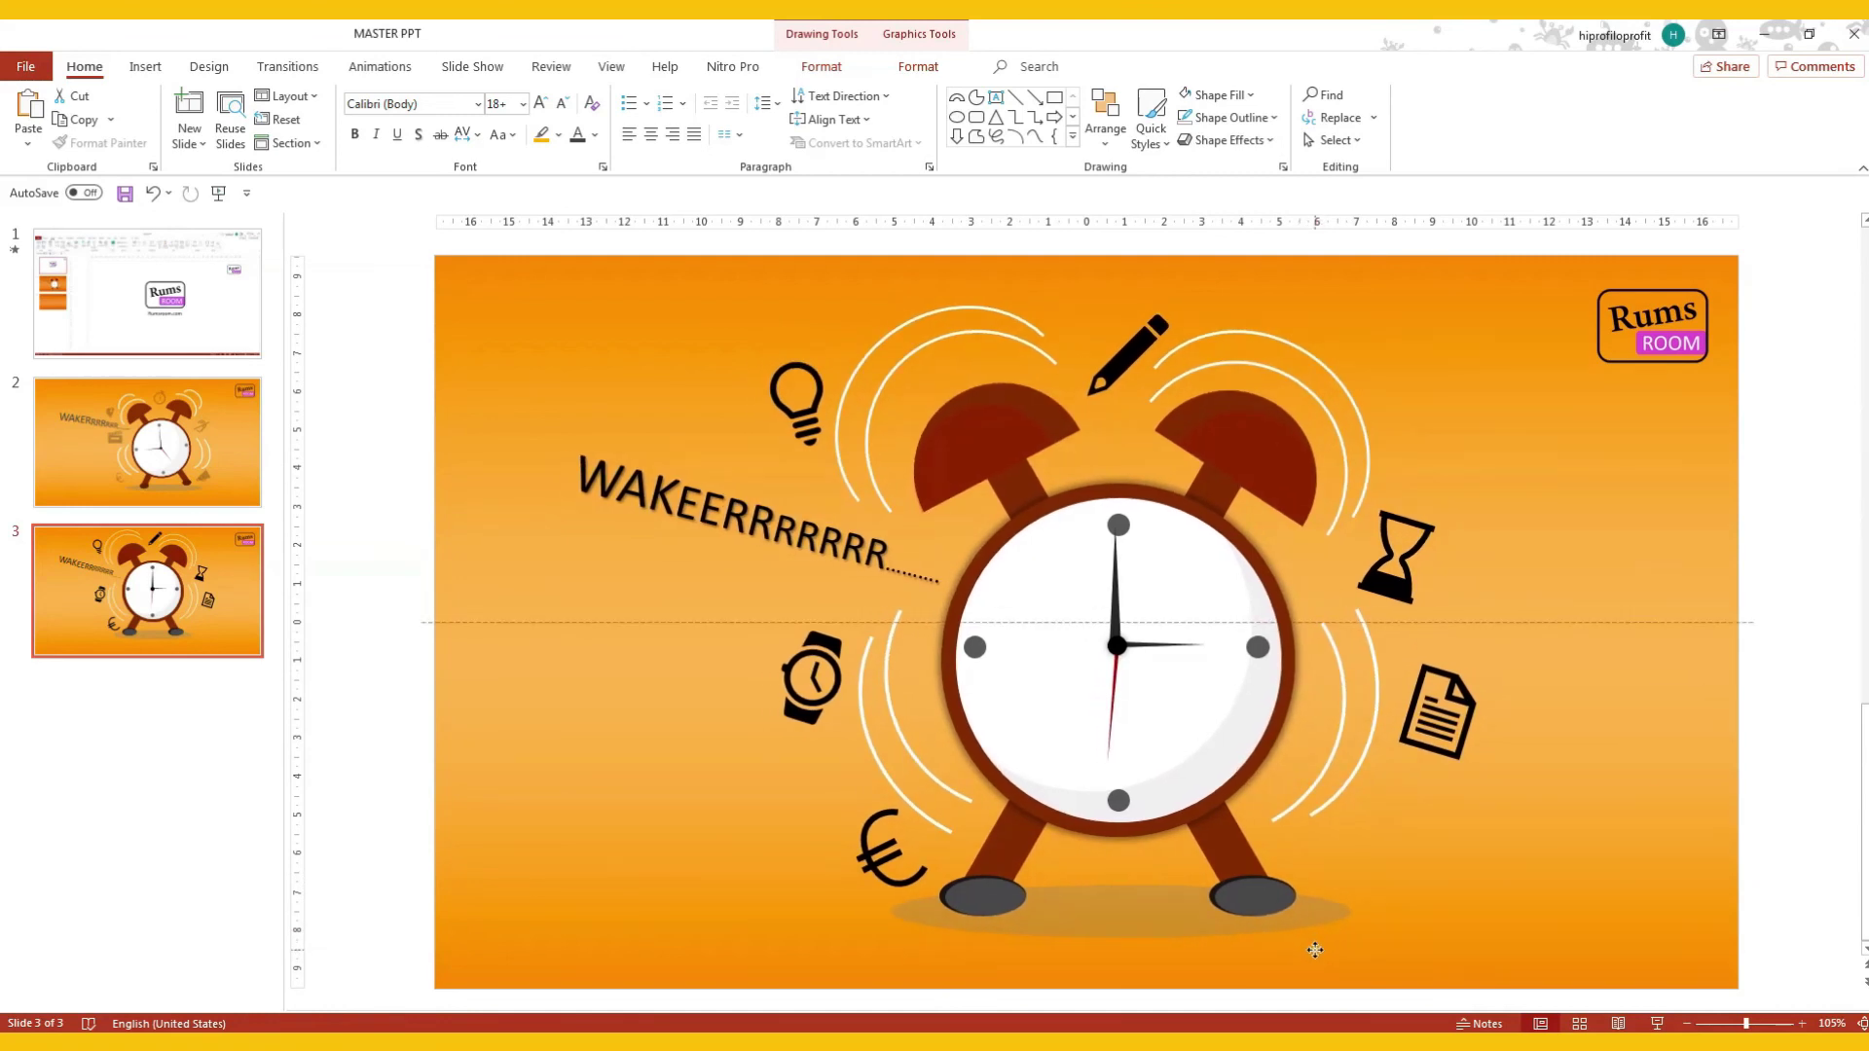
left_click(1771, 877)
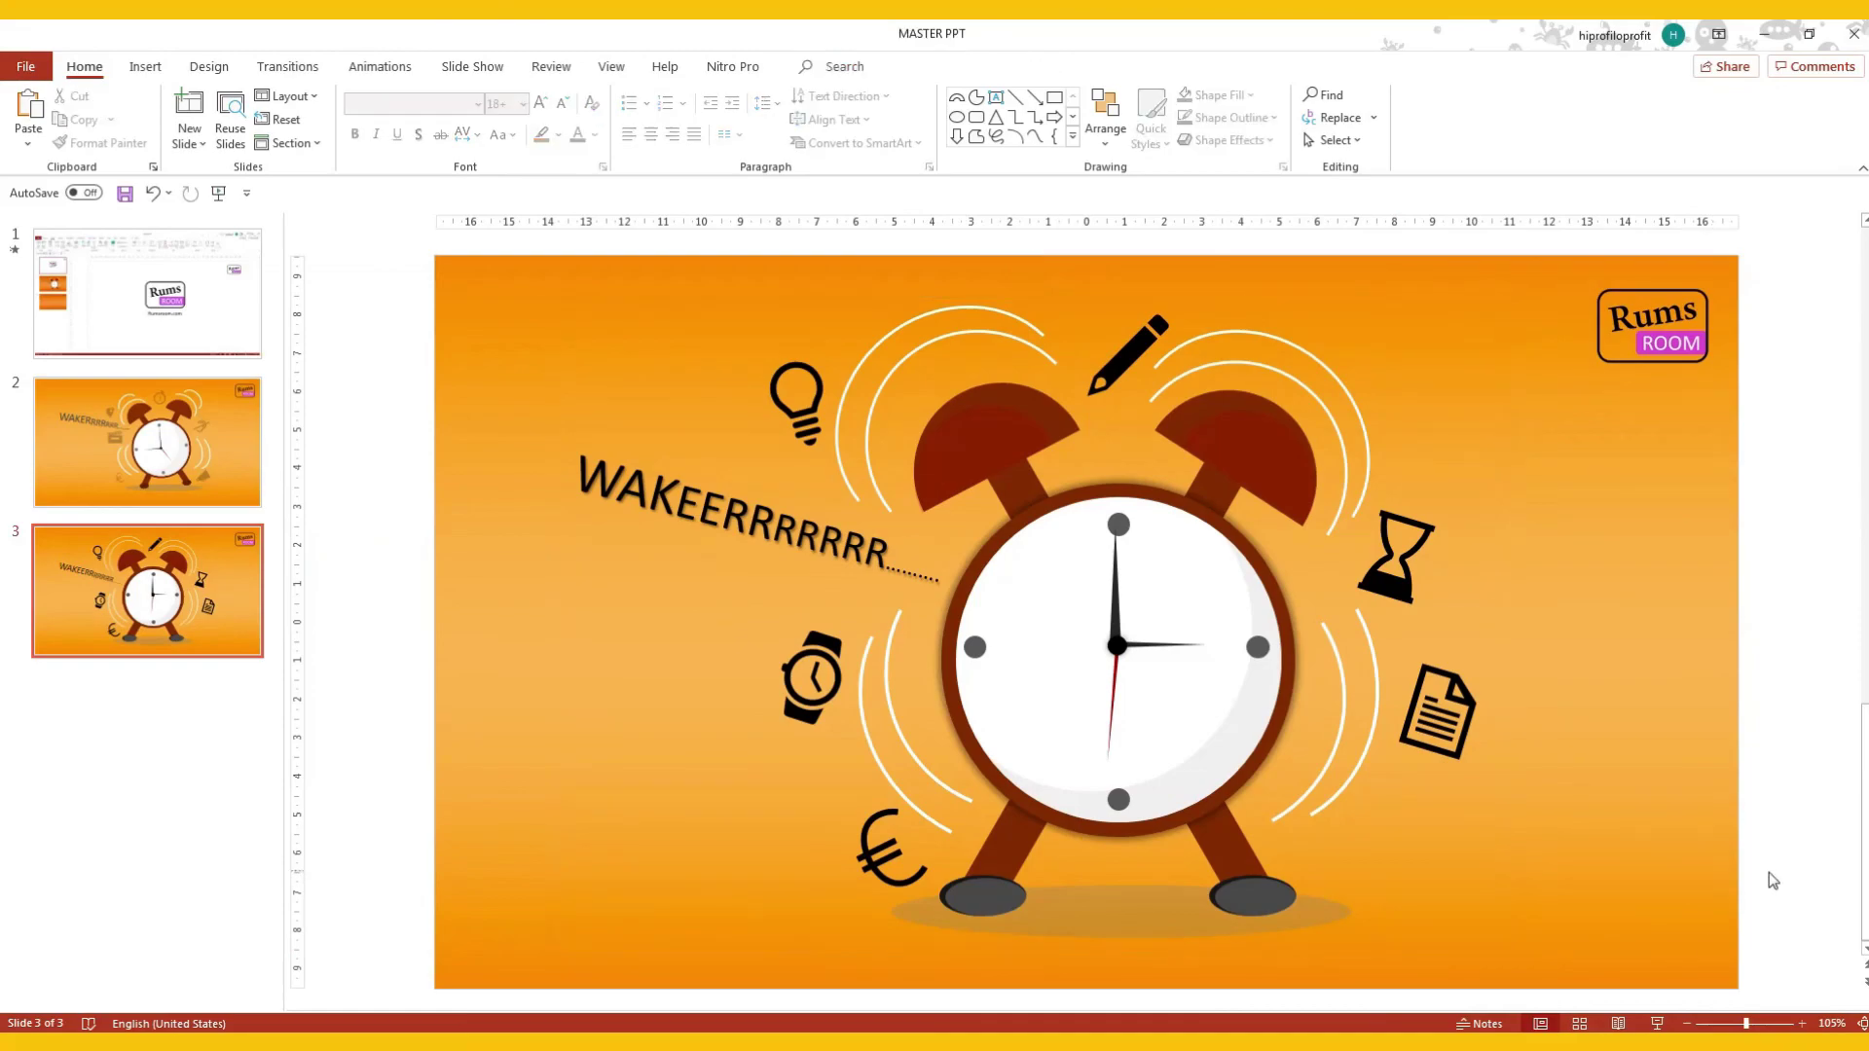